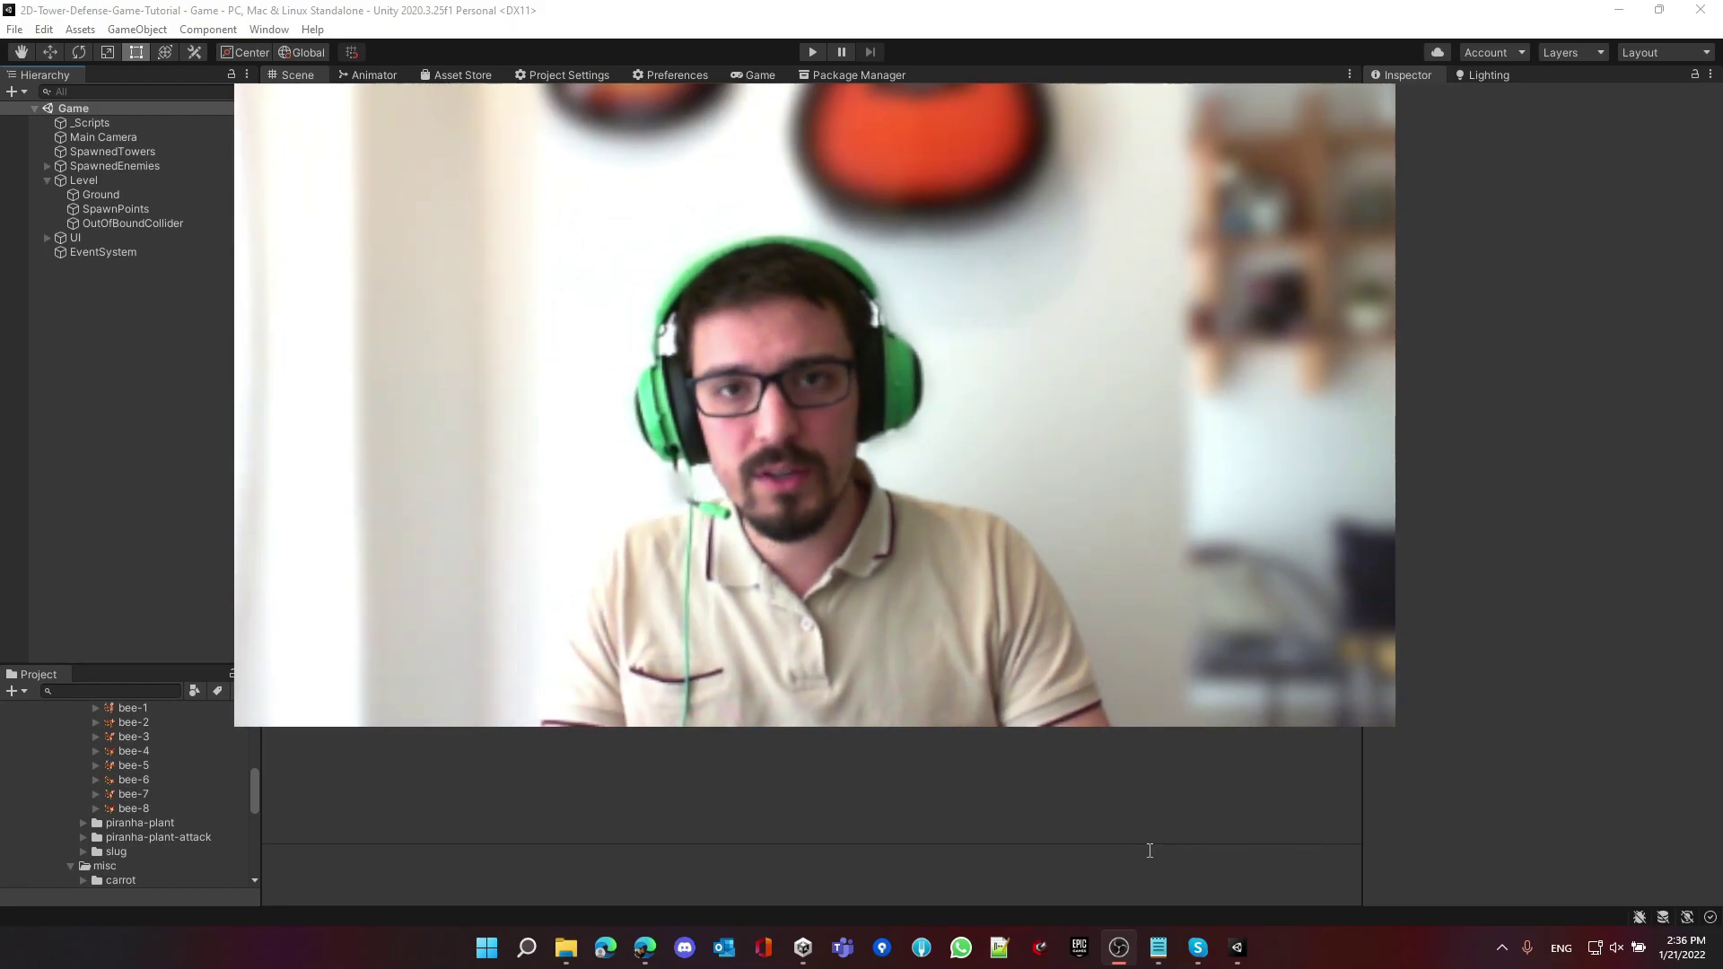
scroll(1149, 850, up, 5)
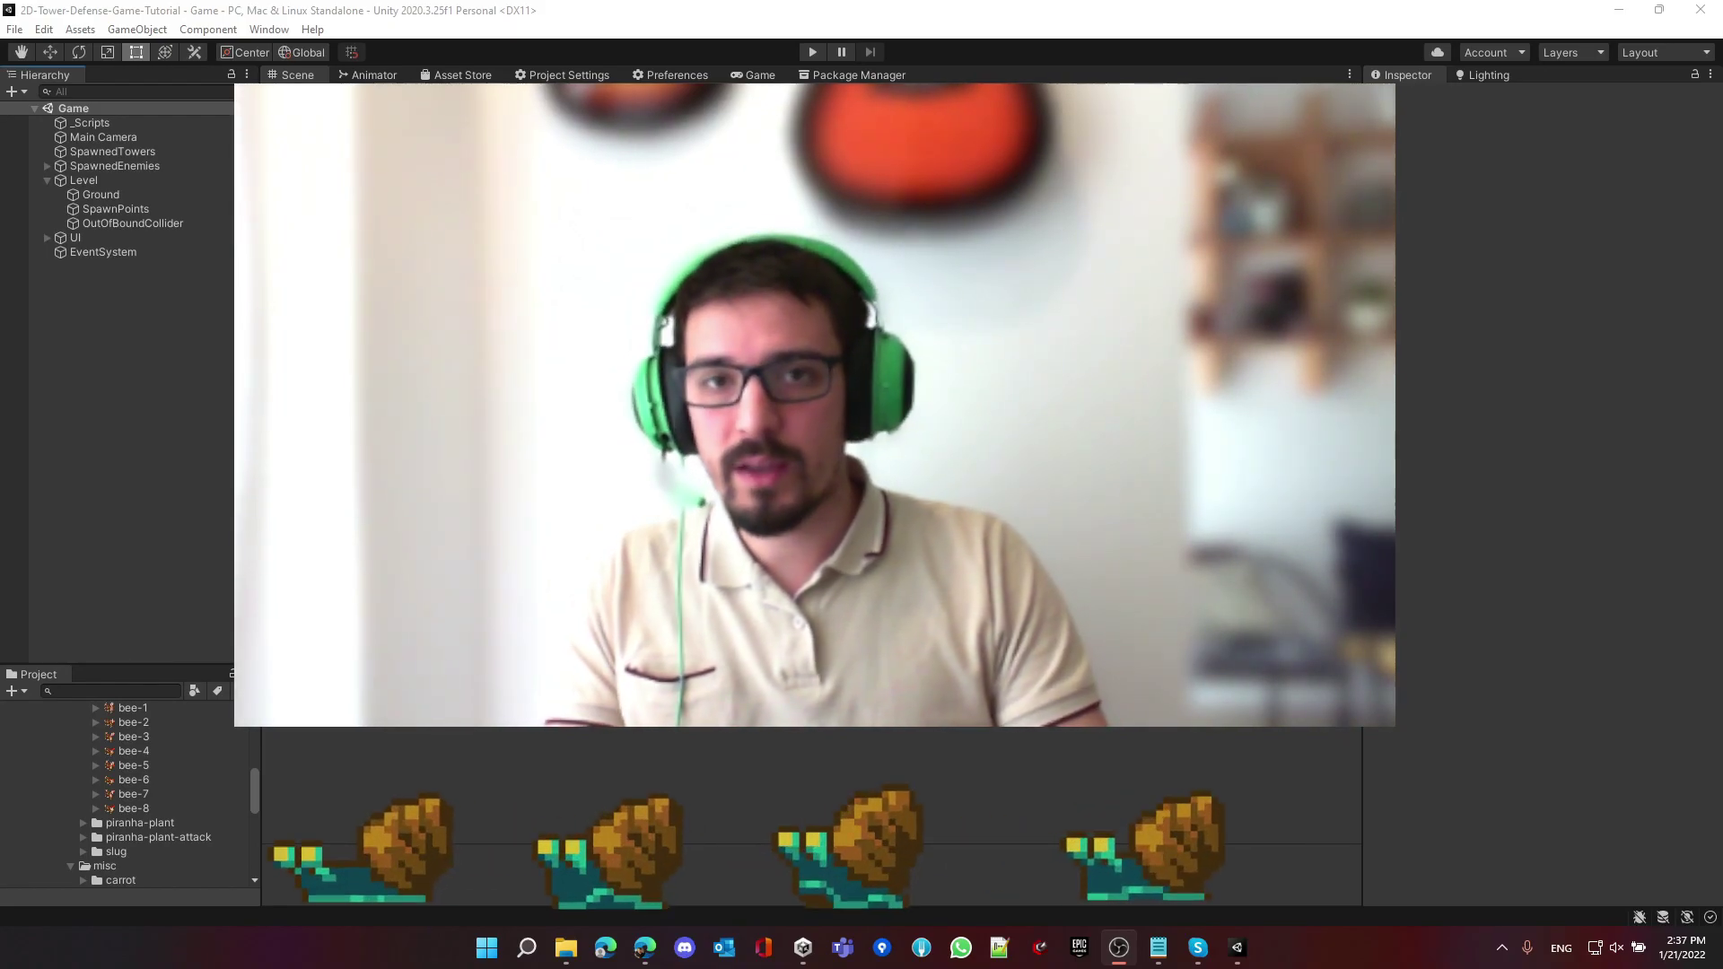
scroll(1150, 850, down, 5)
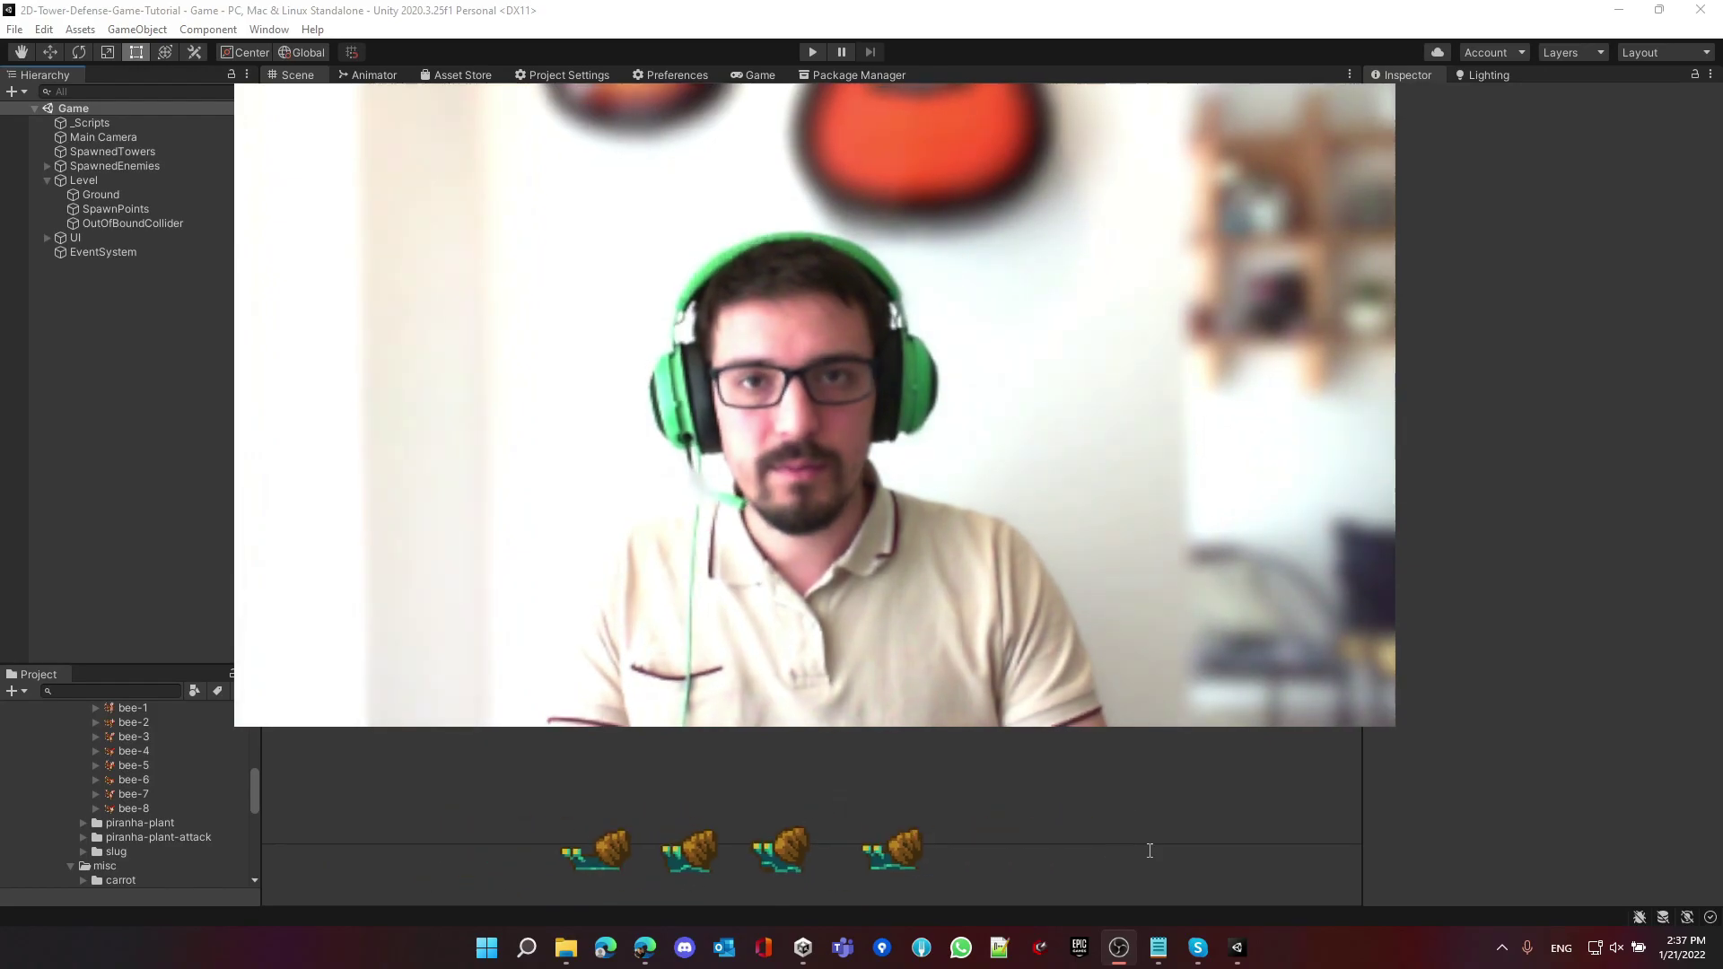
scroll(1149, 850, up, 5)
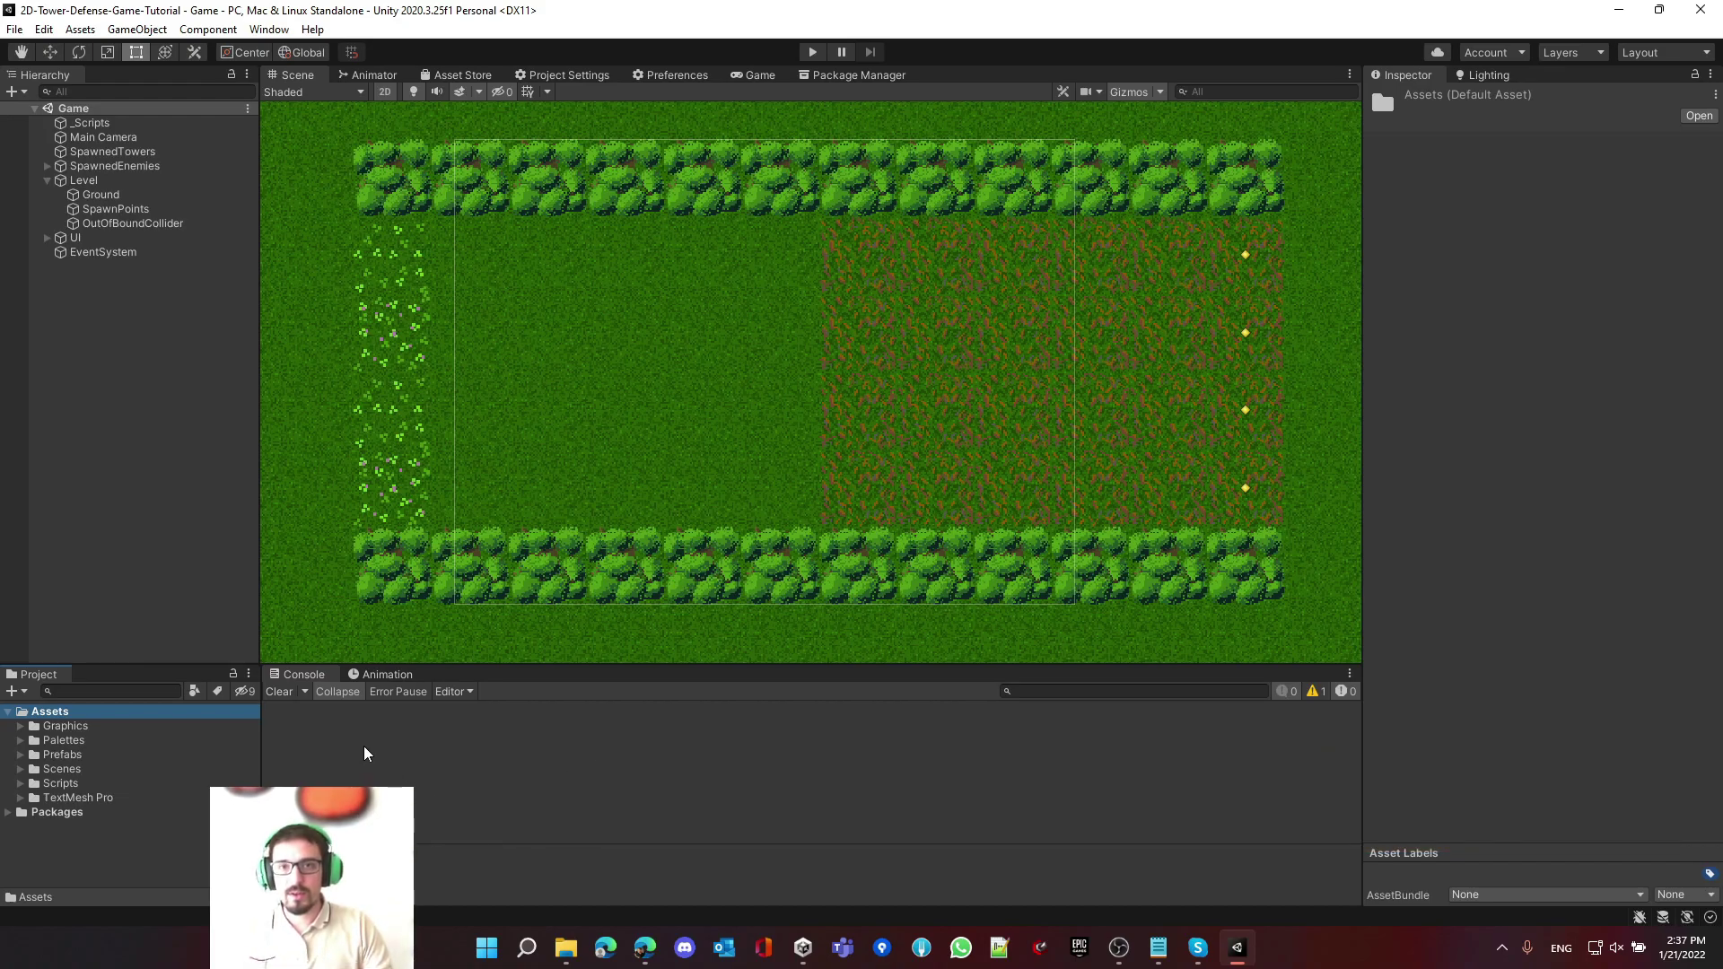
- Compare the Enemy1 and Enemy2 prefabs in the Prefabs folder
click(113, 741)
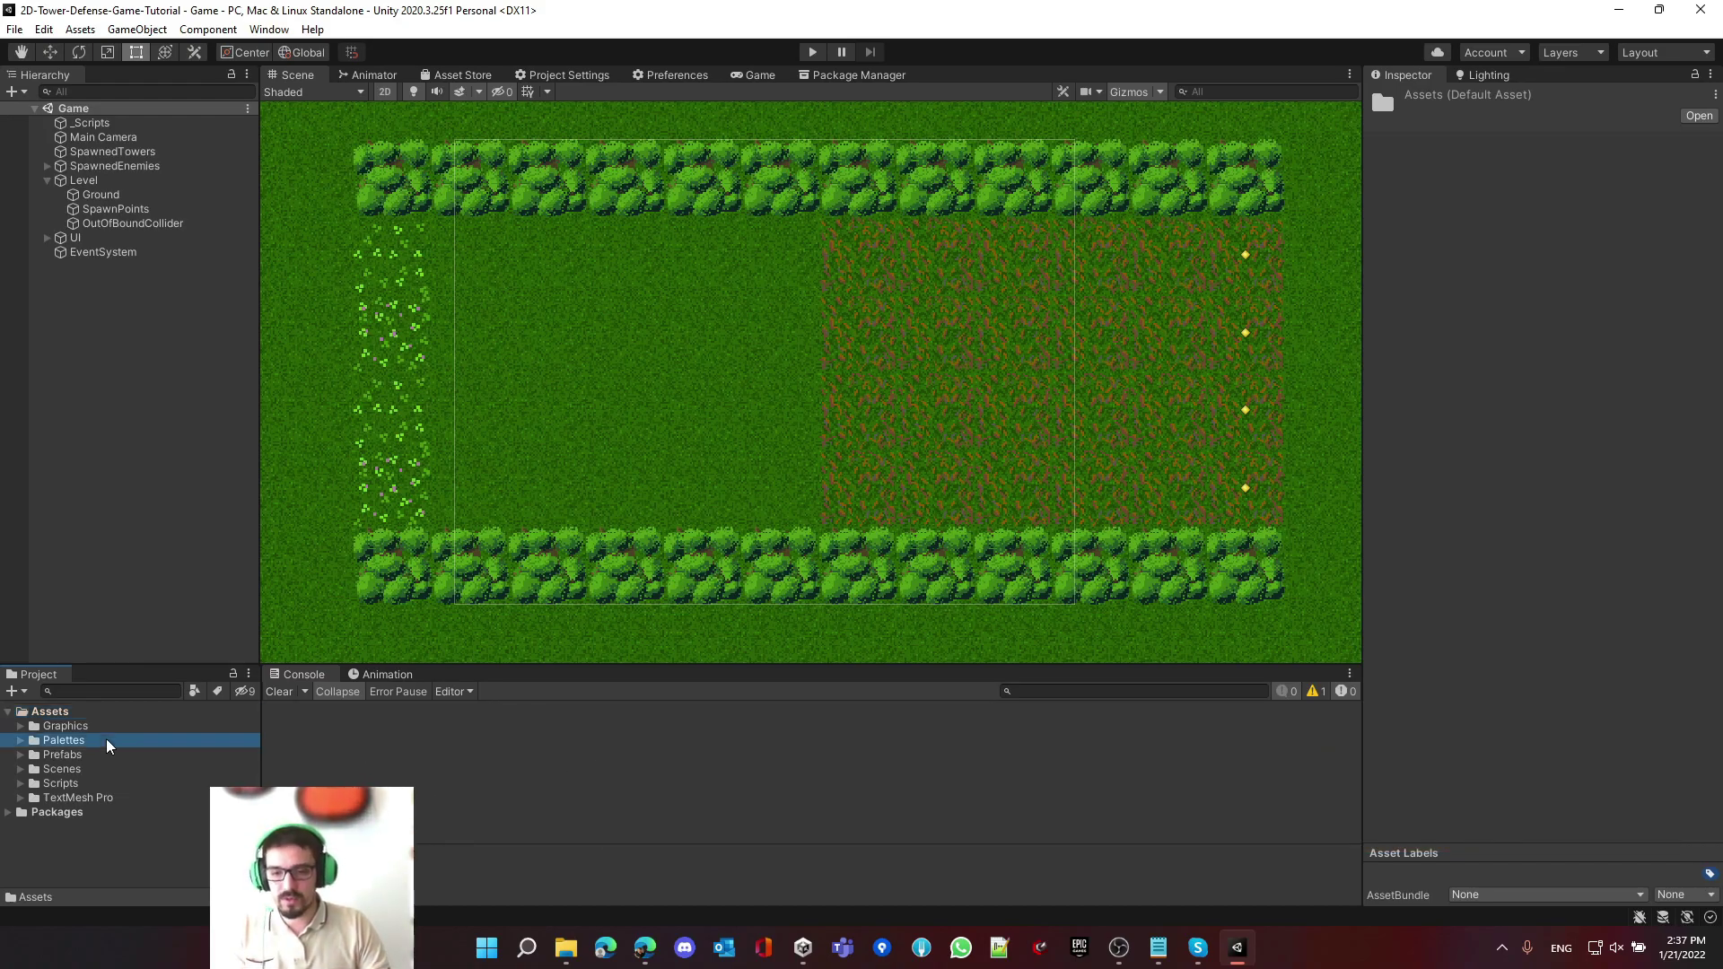
click(63, 726)
double_click(67, 755)
click(115, 768)
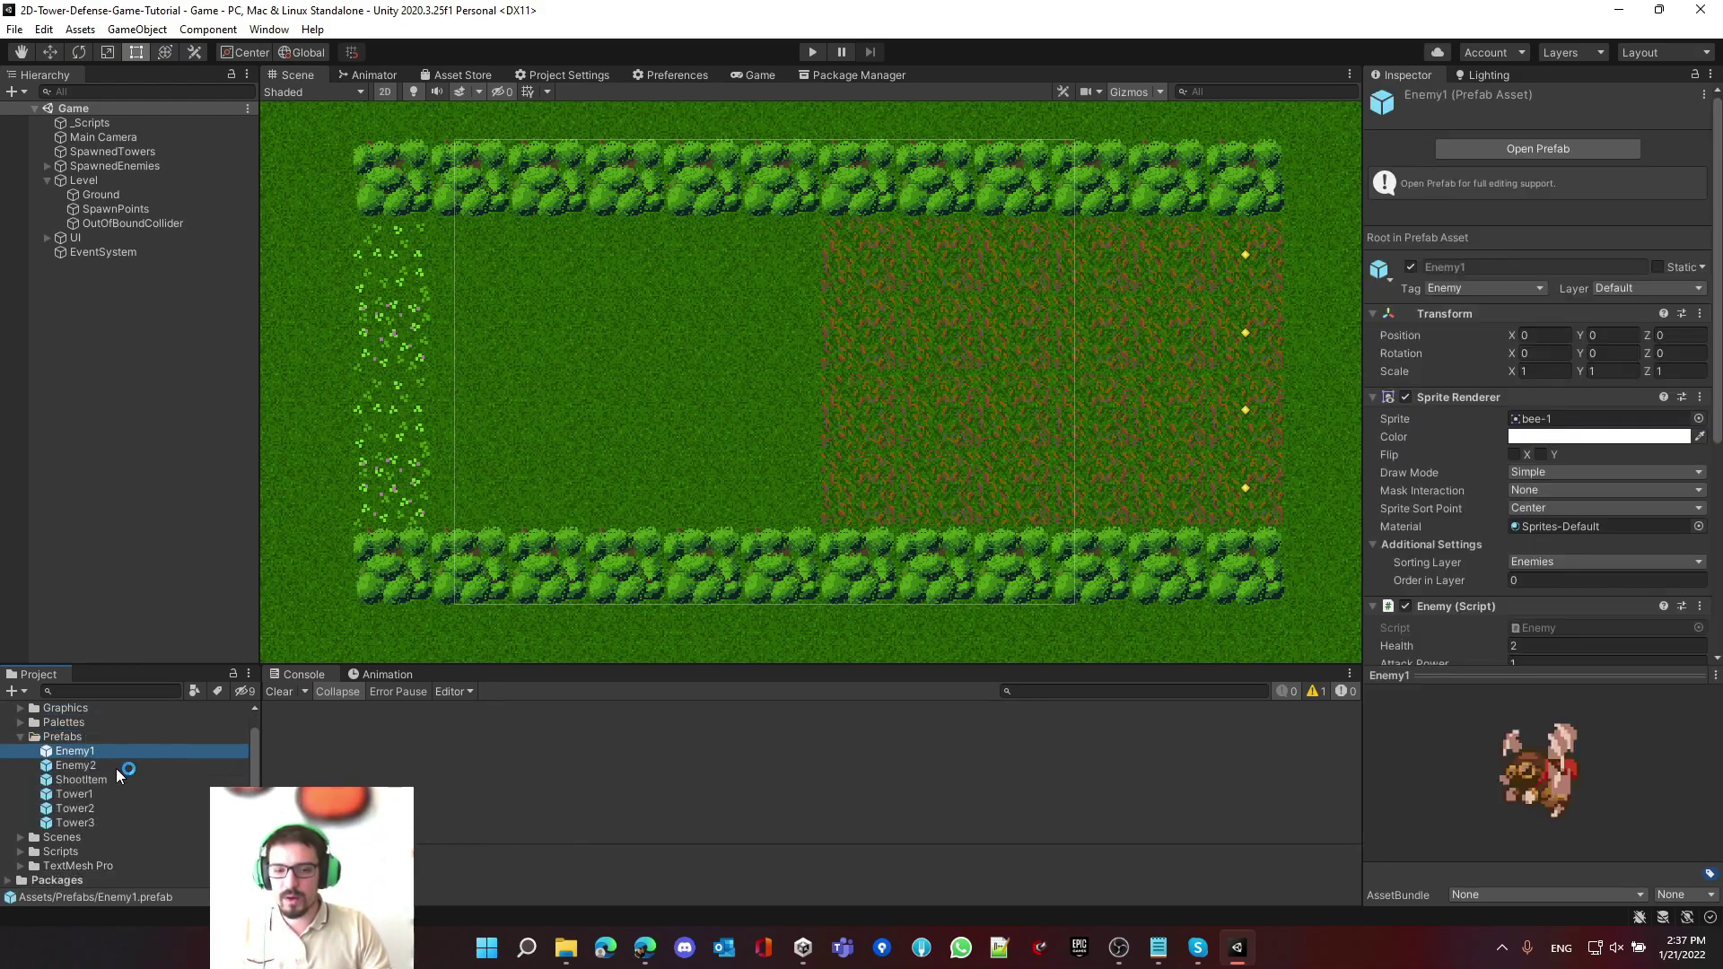
click(94, 767)
click(92, 752)
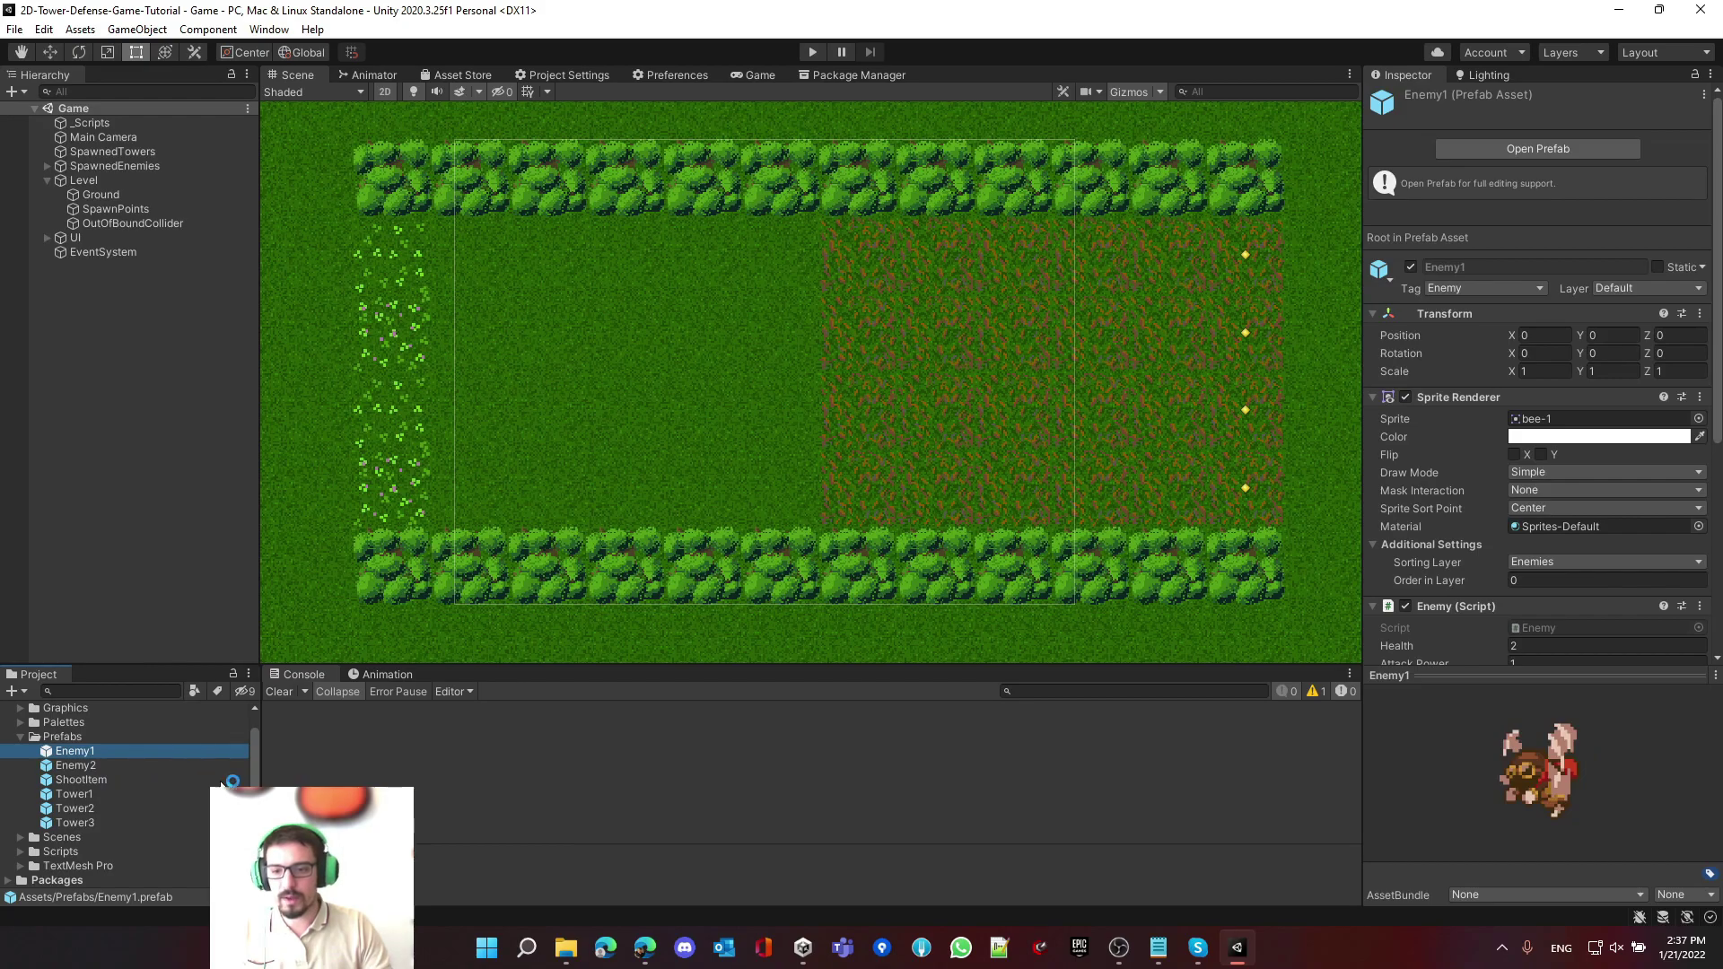
key(Down)
key(Up)
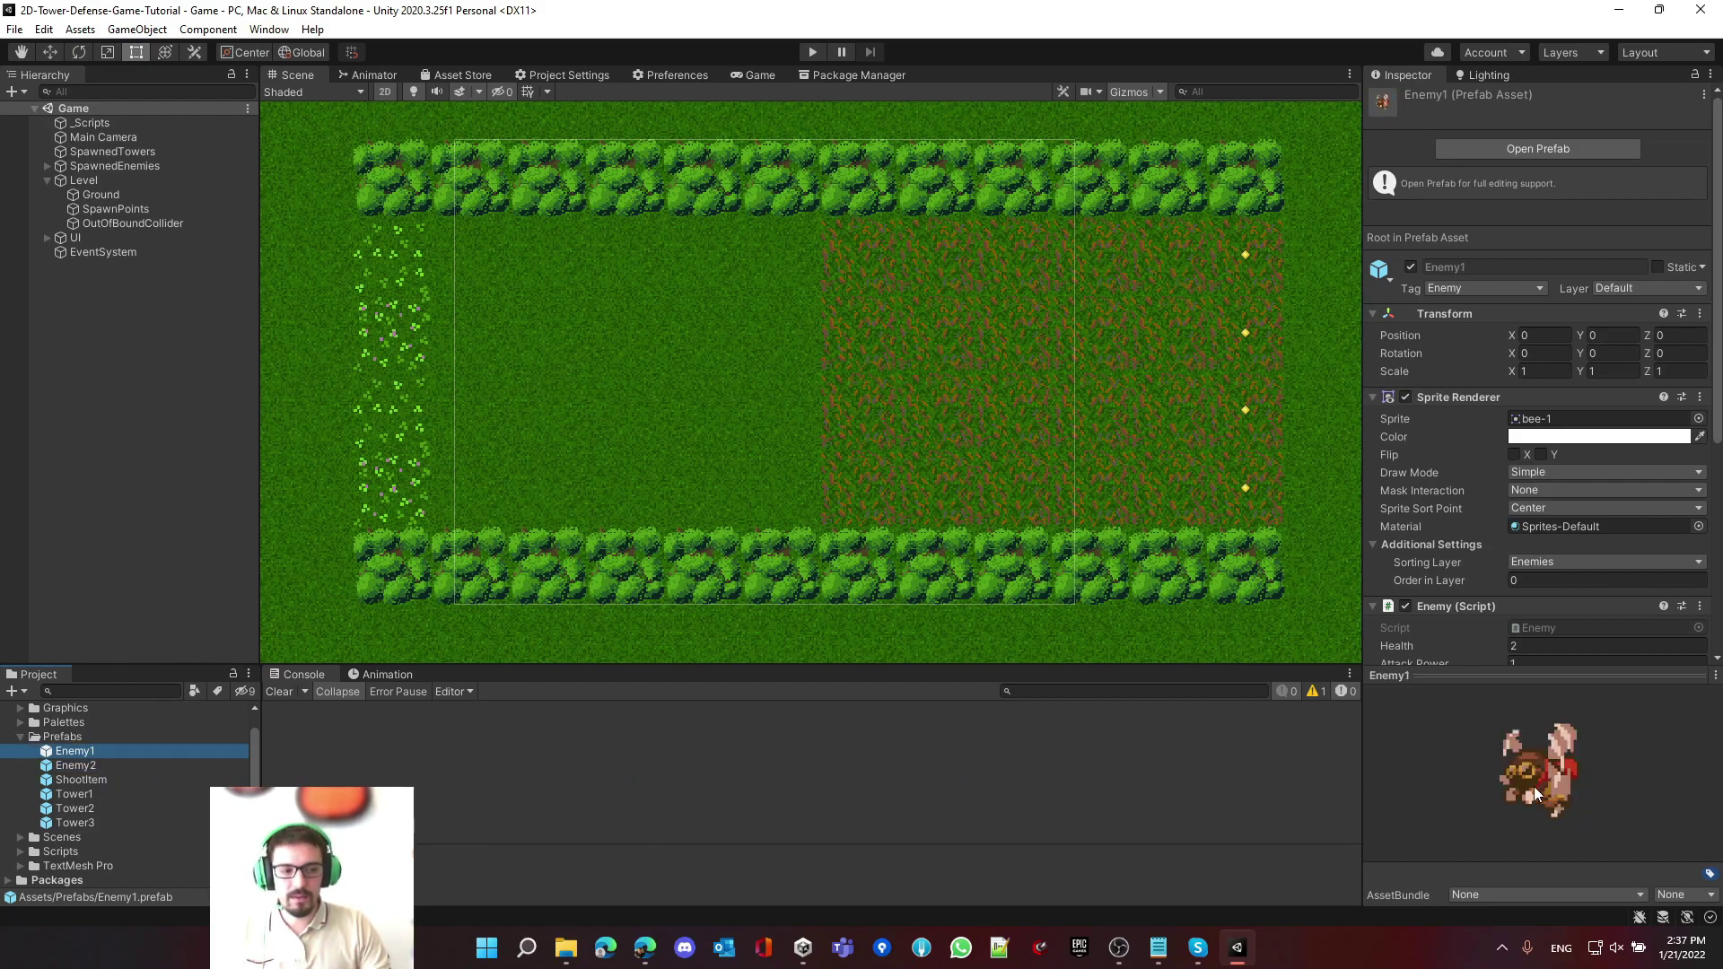
key(Down)
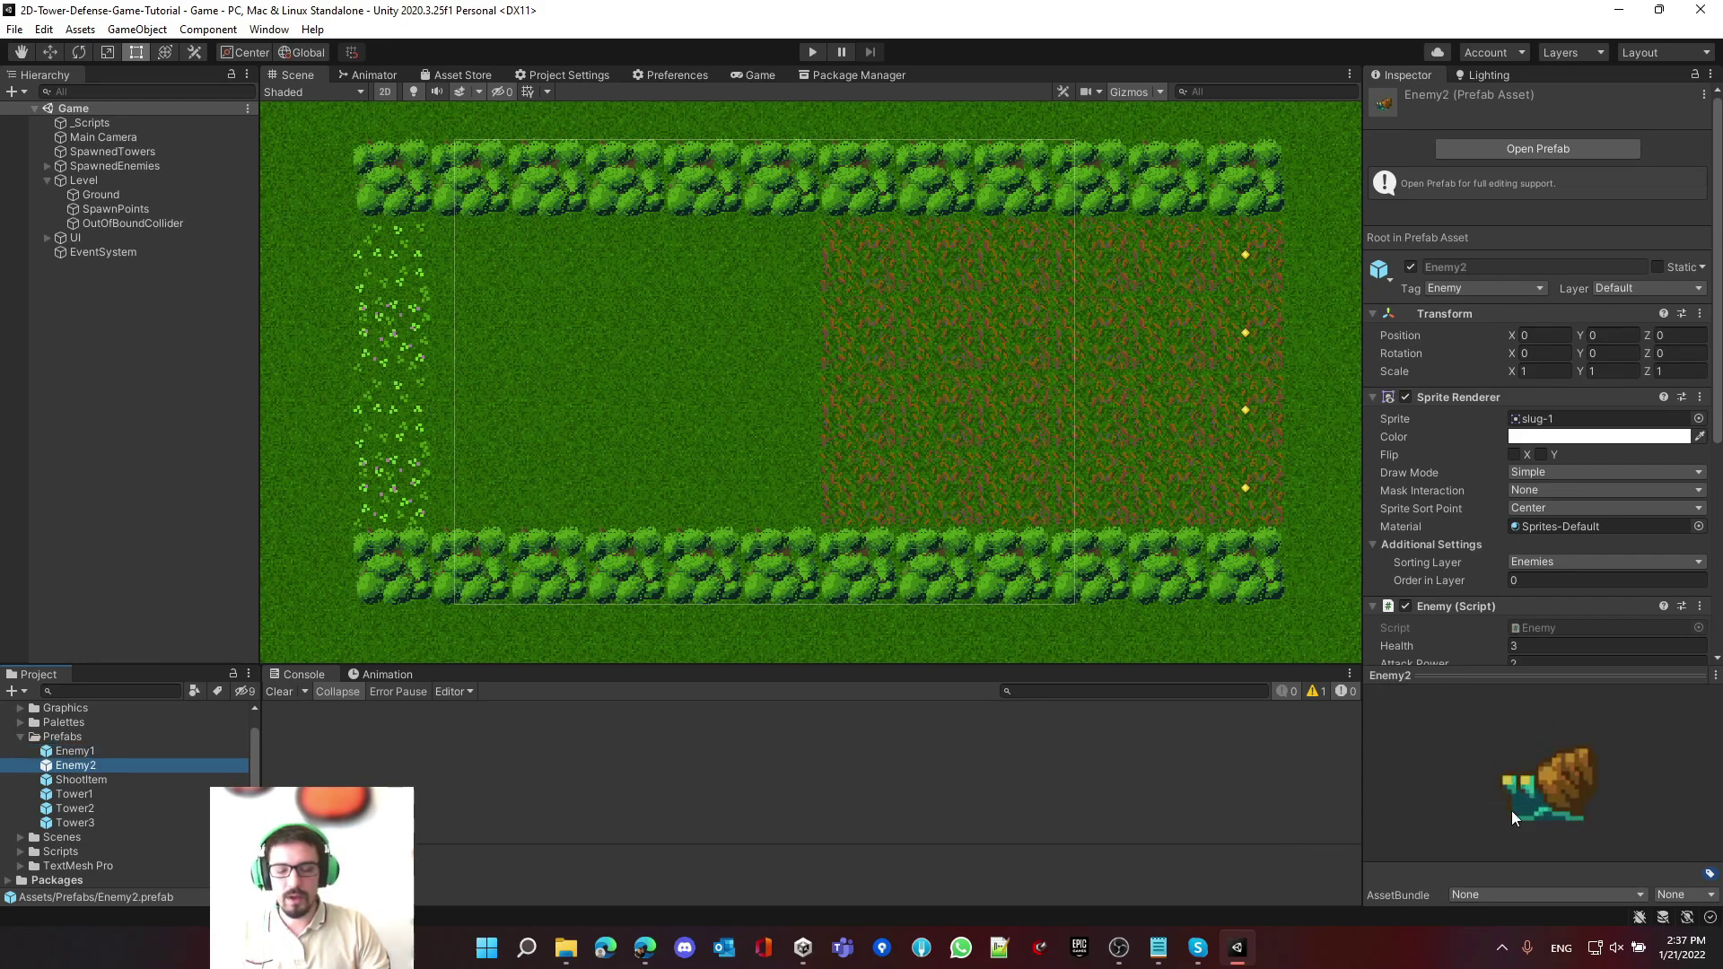
- Reselect the Enemy2 prefab and locate the source sprite assigned to its Sprite Renderer
double_click(116, 741)
double_click(134, 740)
key(Left)
key(Down)
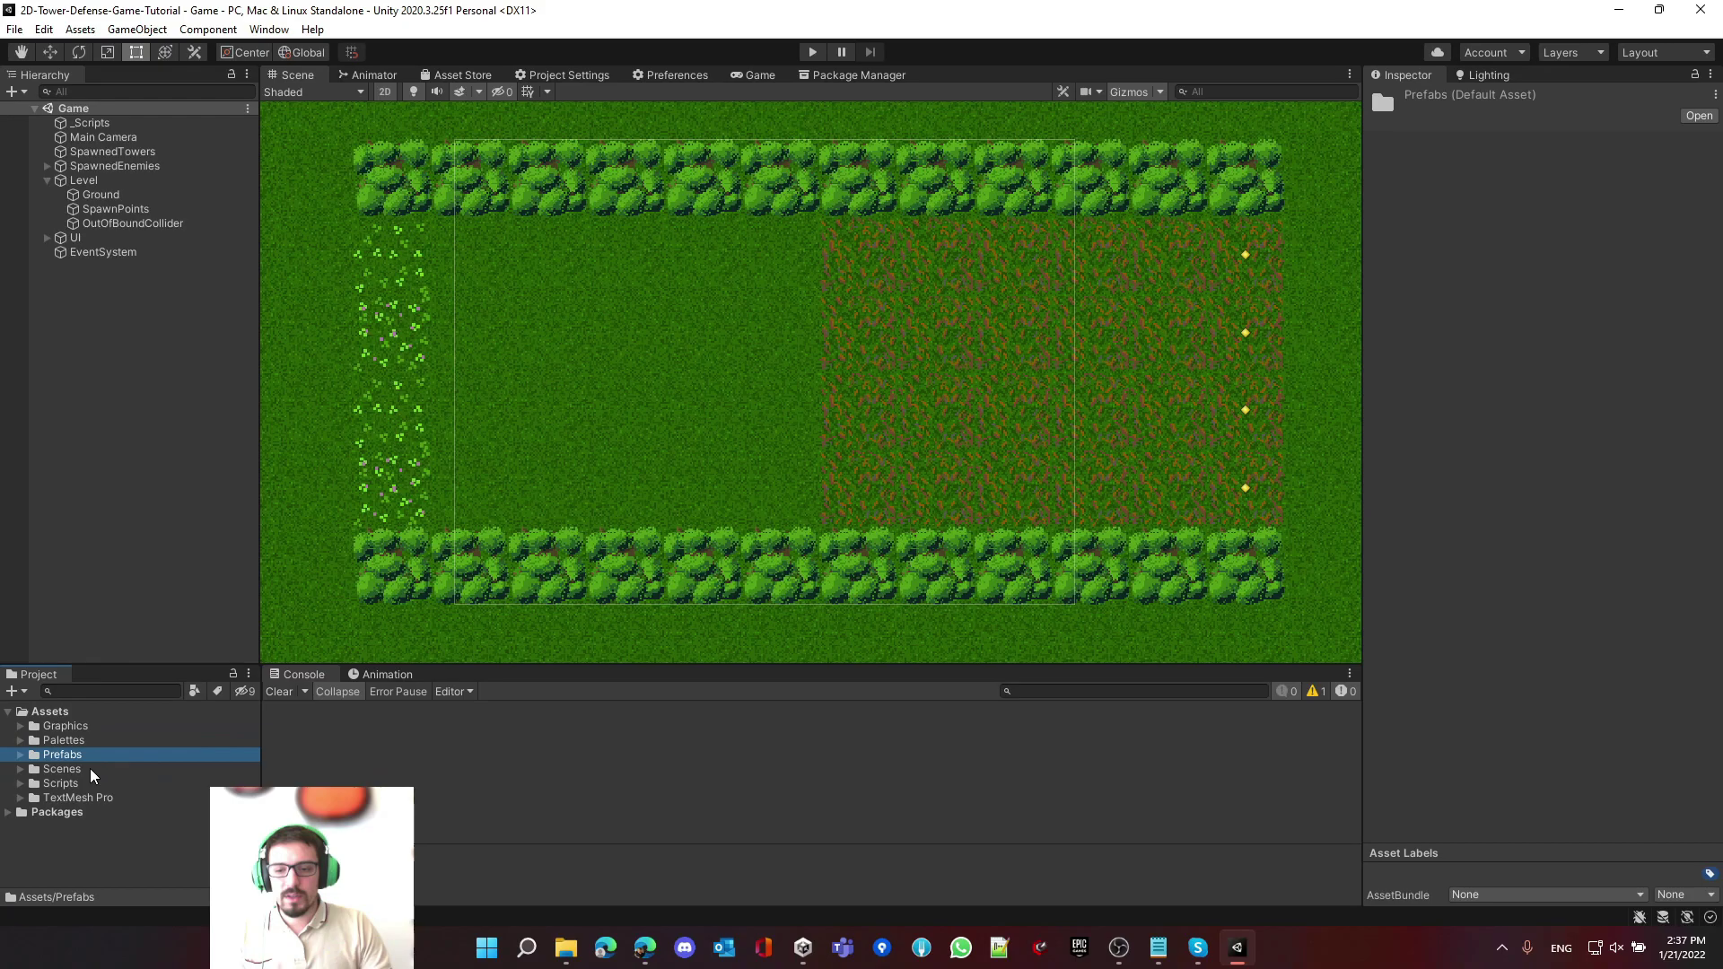
key(Right)
key(Down)
key(Down)
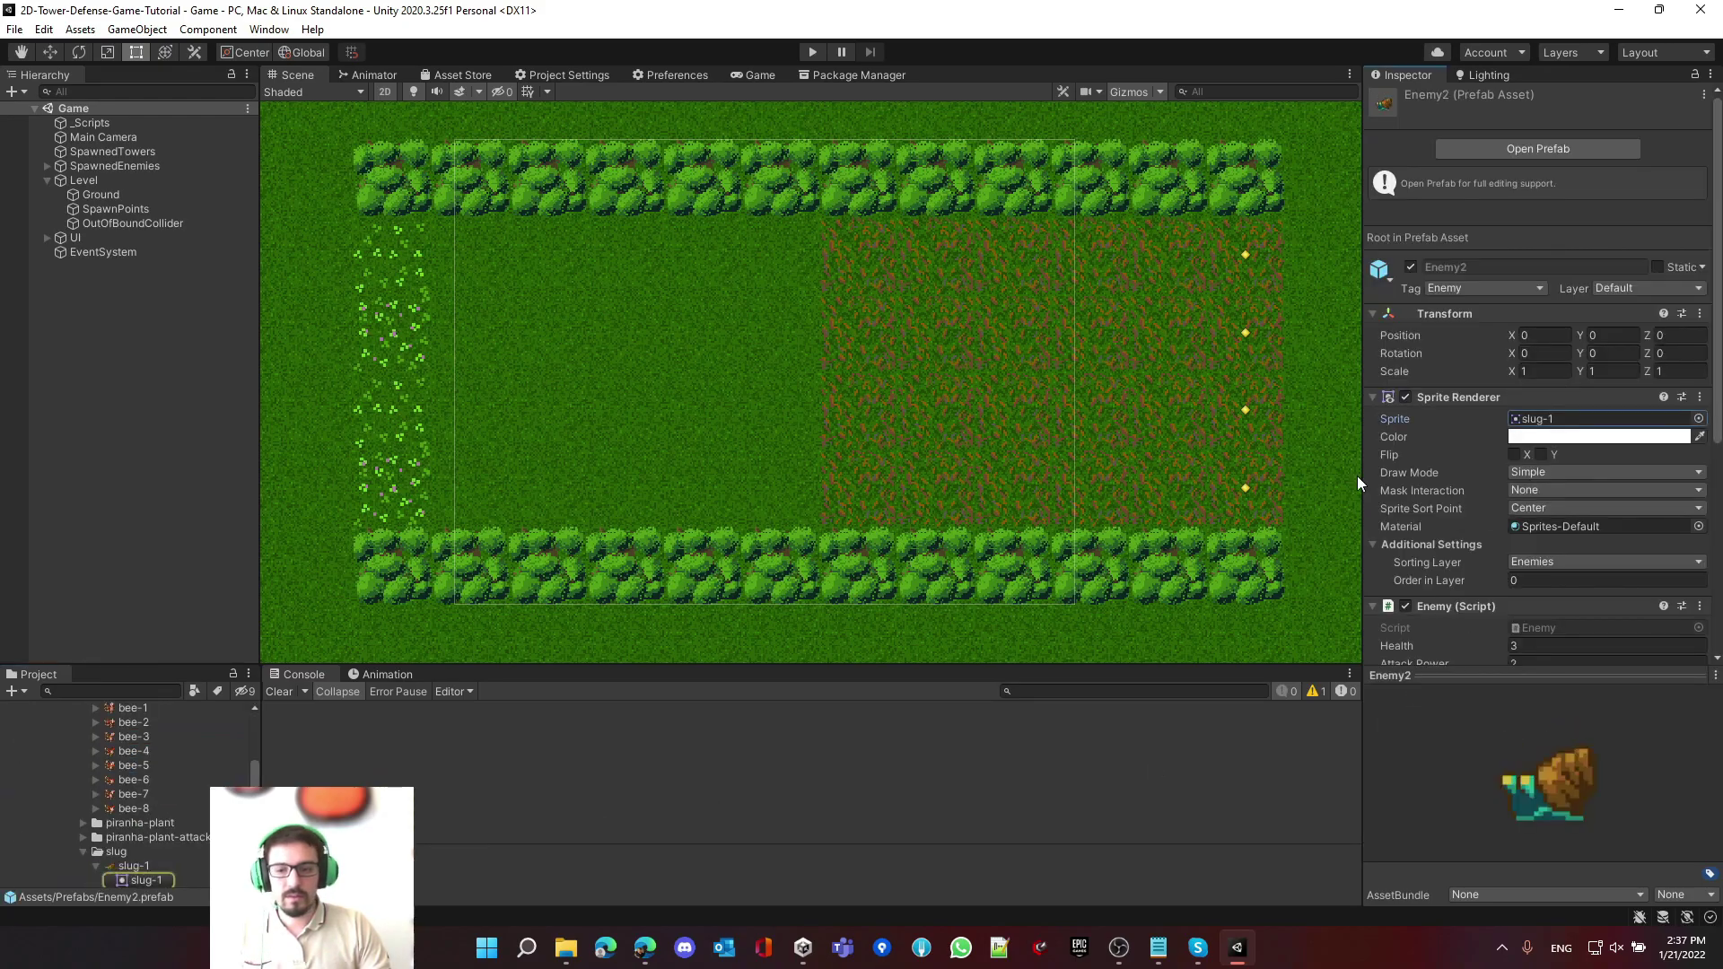
- Browse the enemies sprite folders of the Sunny Land Forest assets and expand the bee folder
click(117, 827)
key(Down)
key(Down)
key(Left)
key(Down)
key(Down)
key(Down)
key(Up)
key(Up)
key(Down)
key(Down)
key(Up)
key(Up)
key(Up)
key(Right)
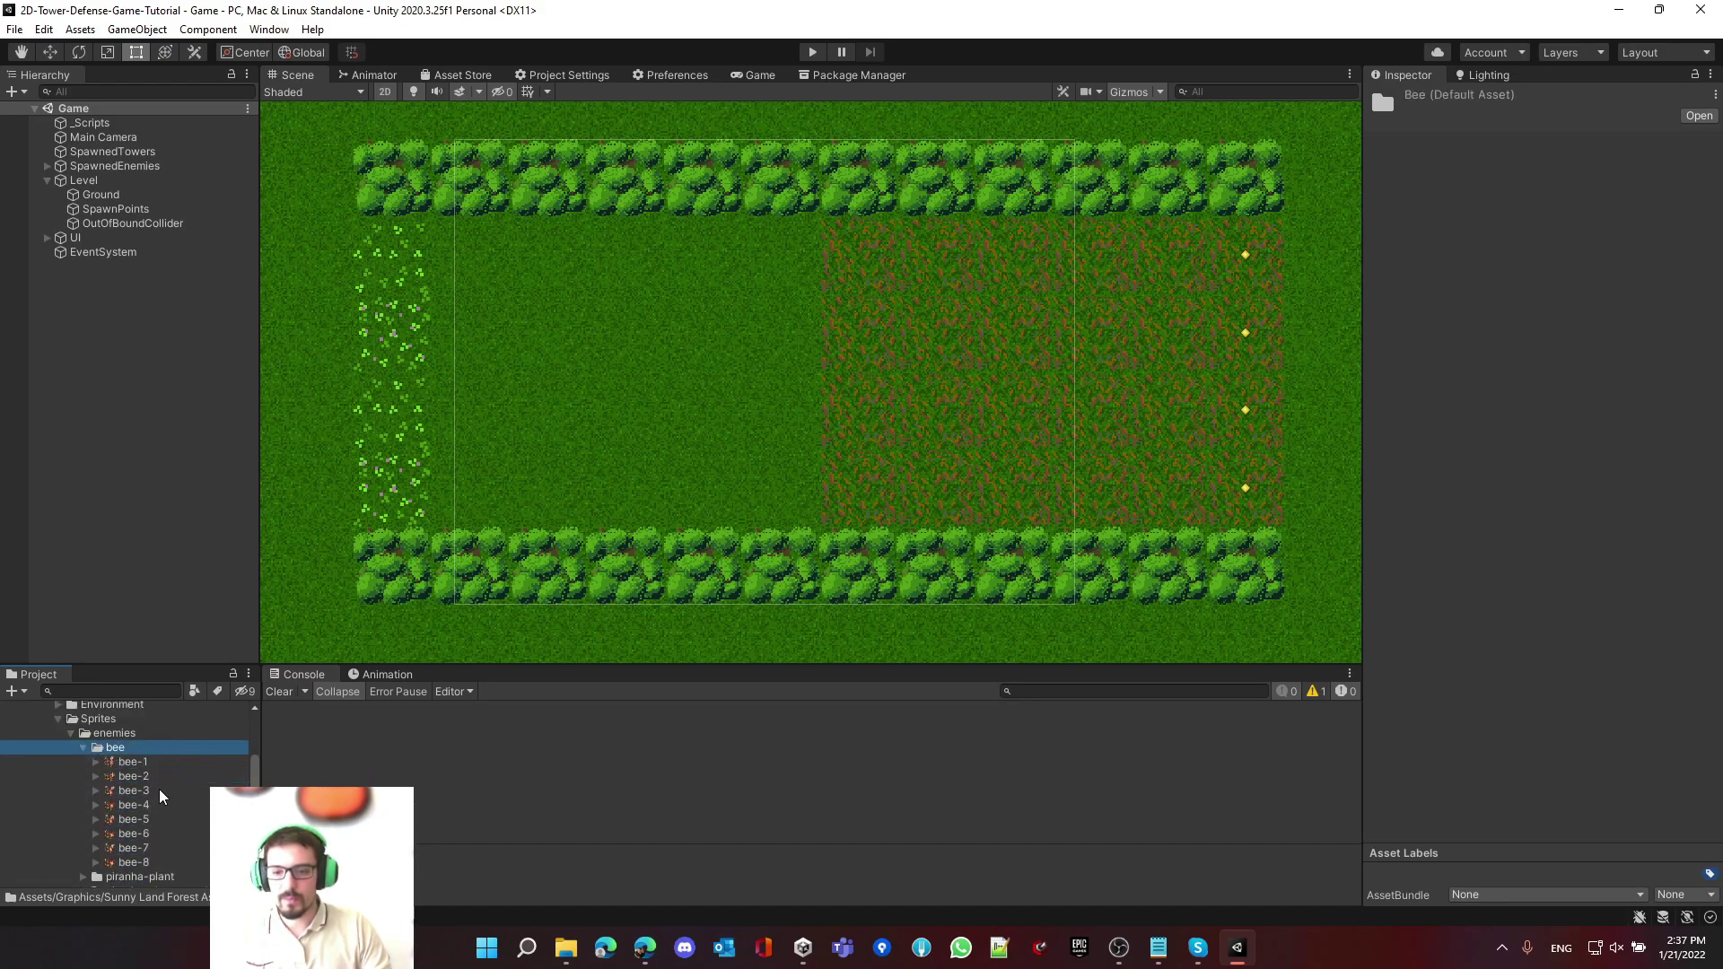
- Examine the bee animation frames one by one, from bee-1 to bee-8
key(Down)
key(Down)
key(Down)
key(Down)
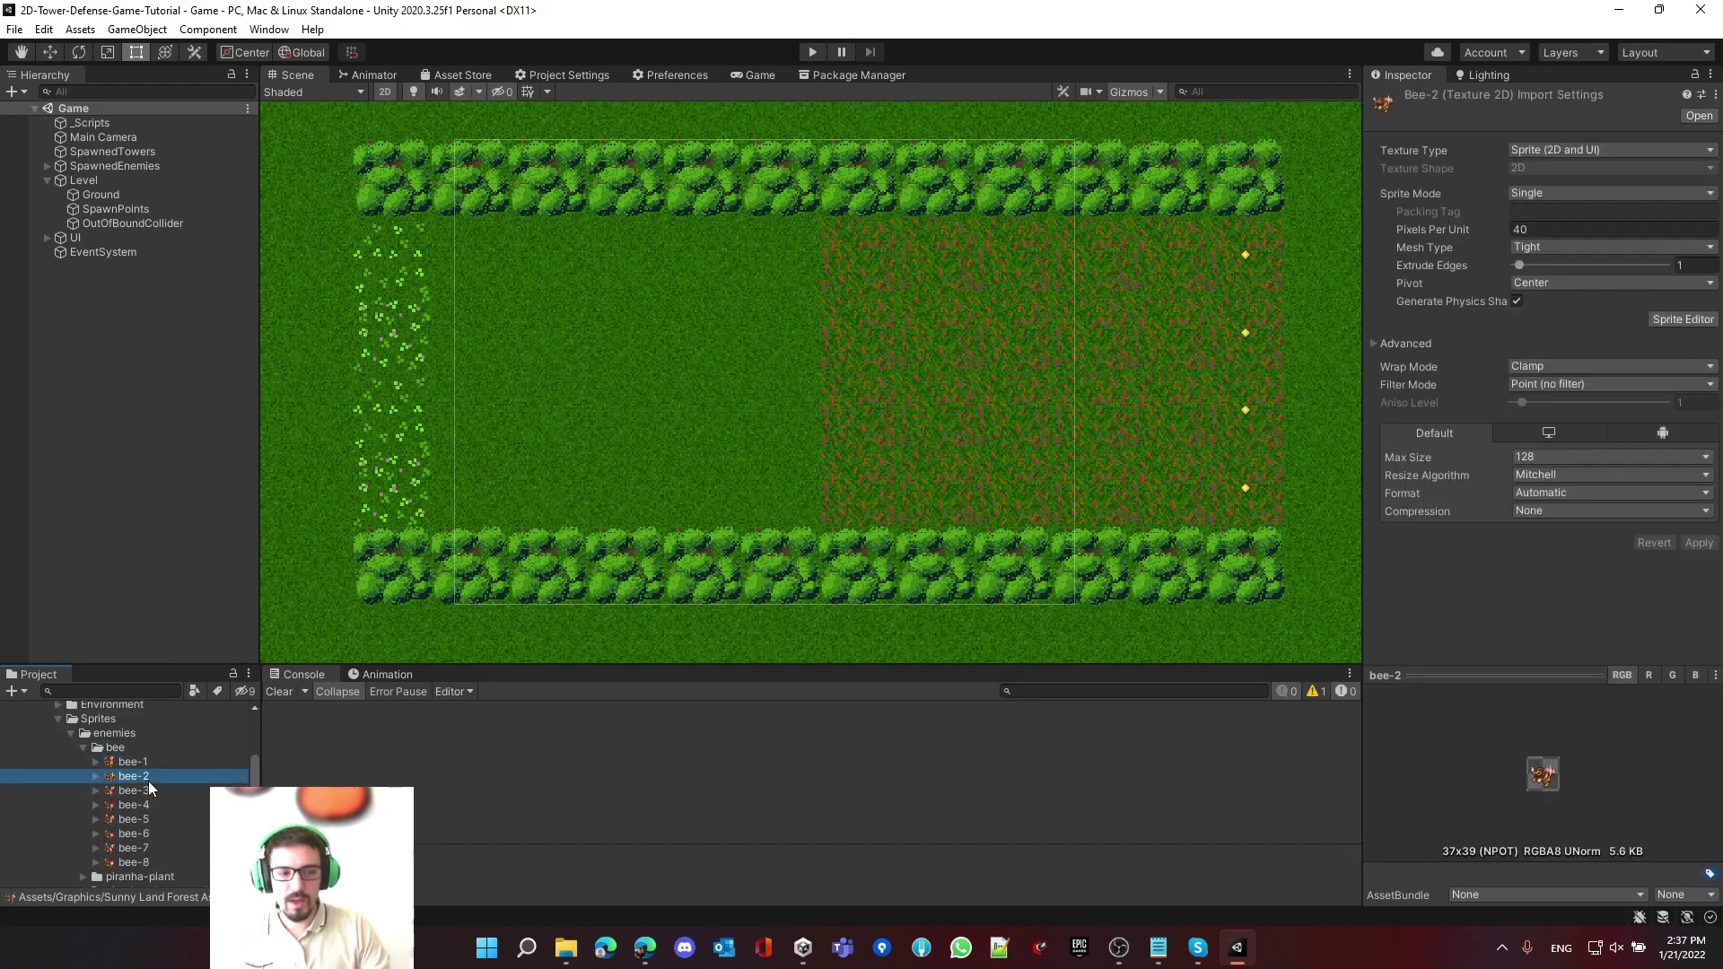
key(Down)
key(Down)
key(Down)
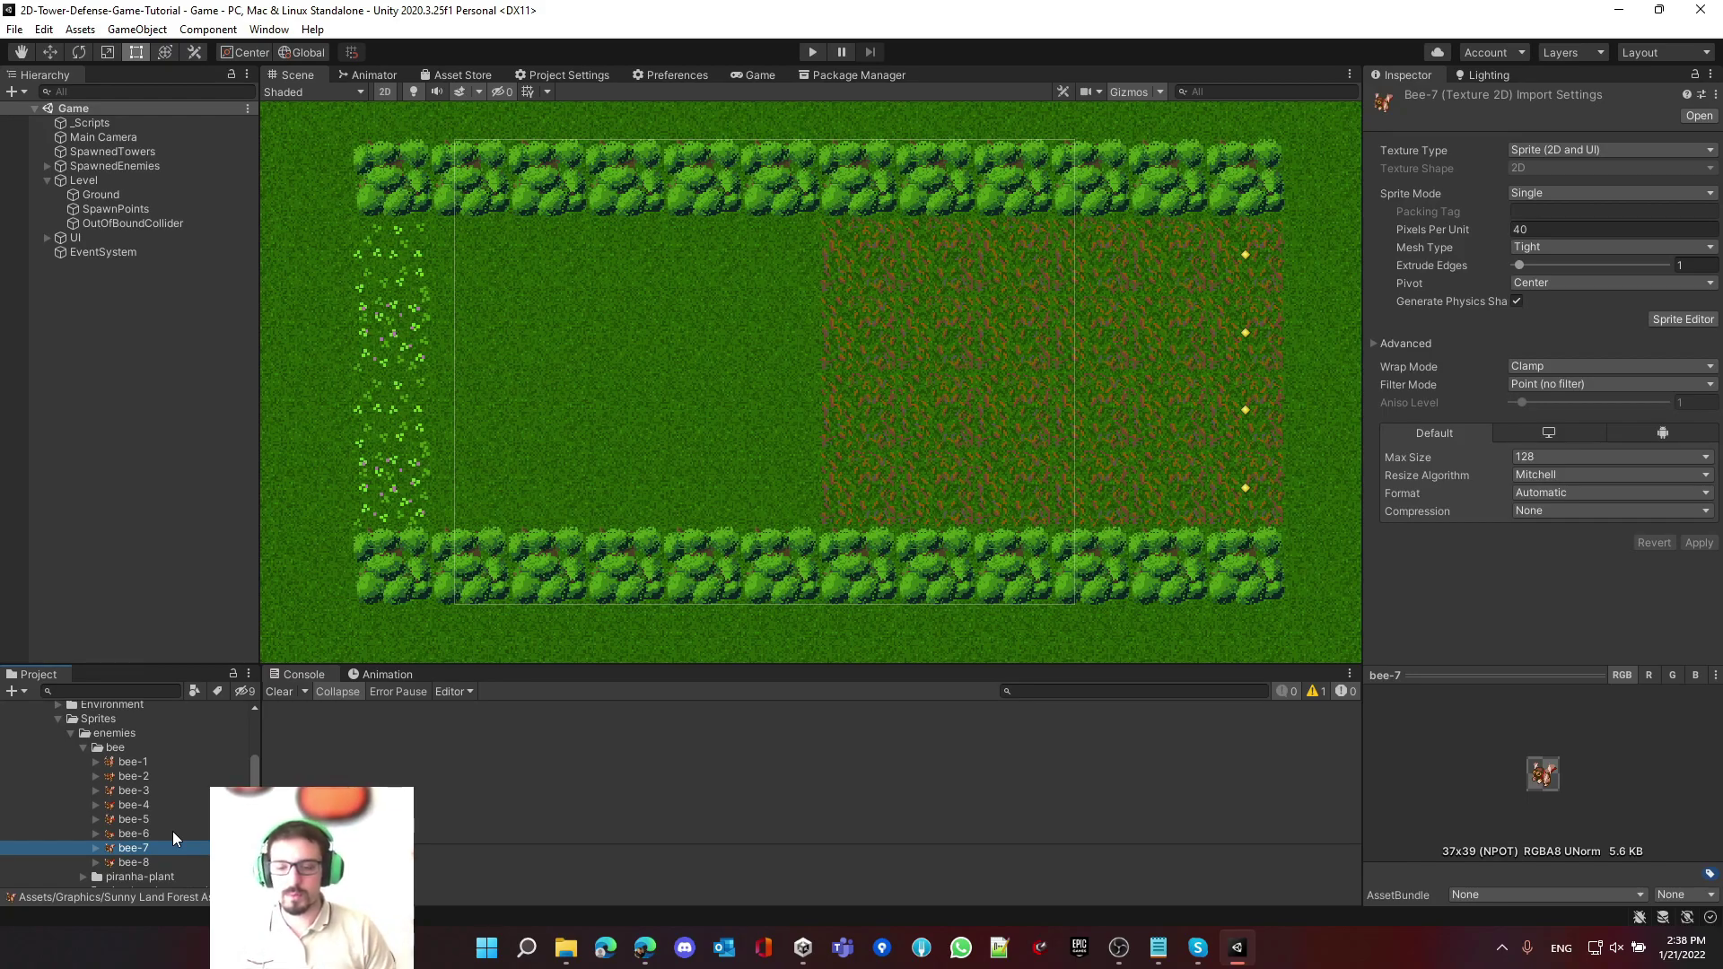
key(Up)
key(Up)
key(Up)
key(Up)
key(Up)
key(Up)
key(Down)
key(Down)
key(Down)
key(Down)
key(Down)
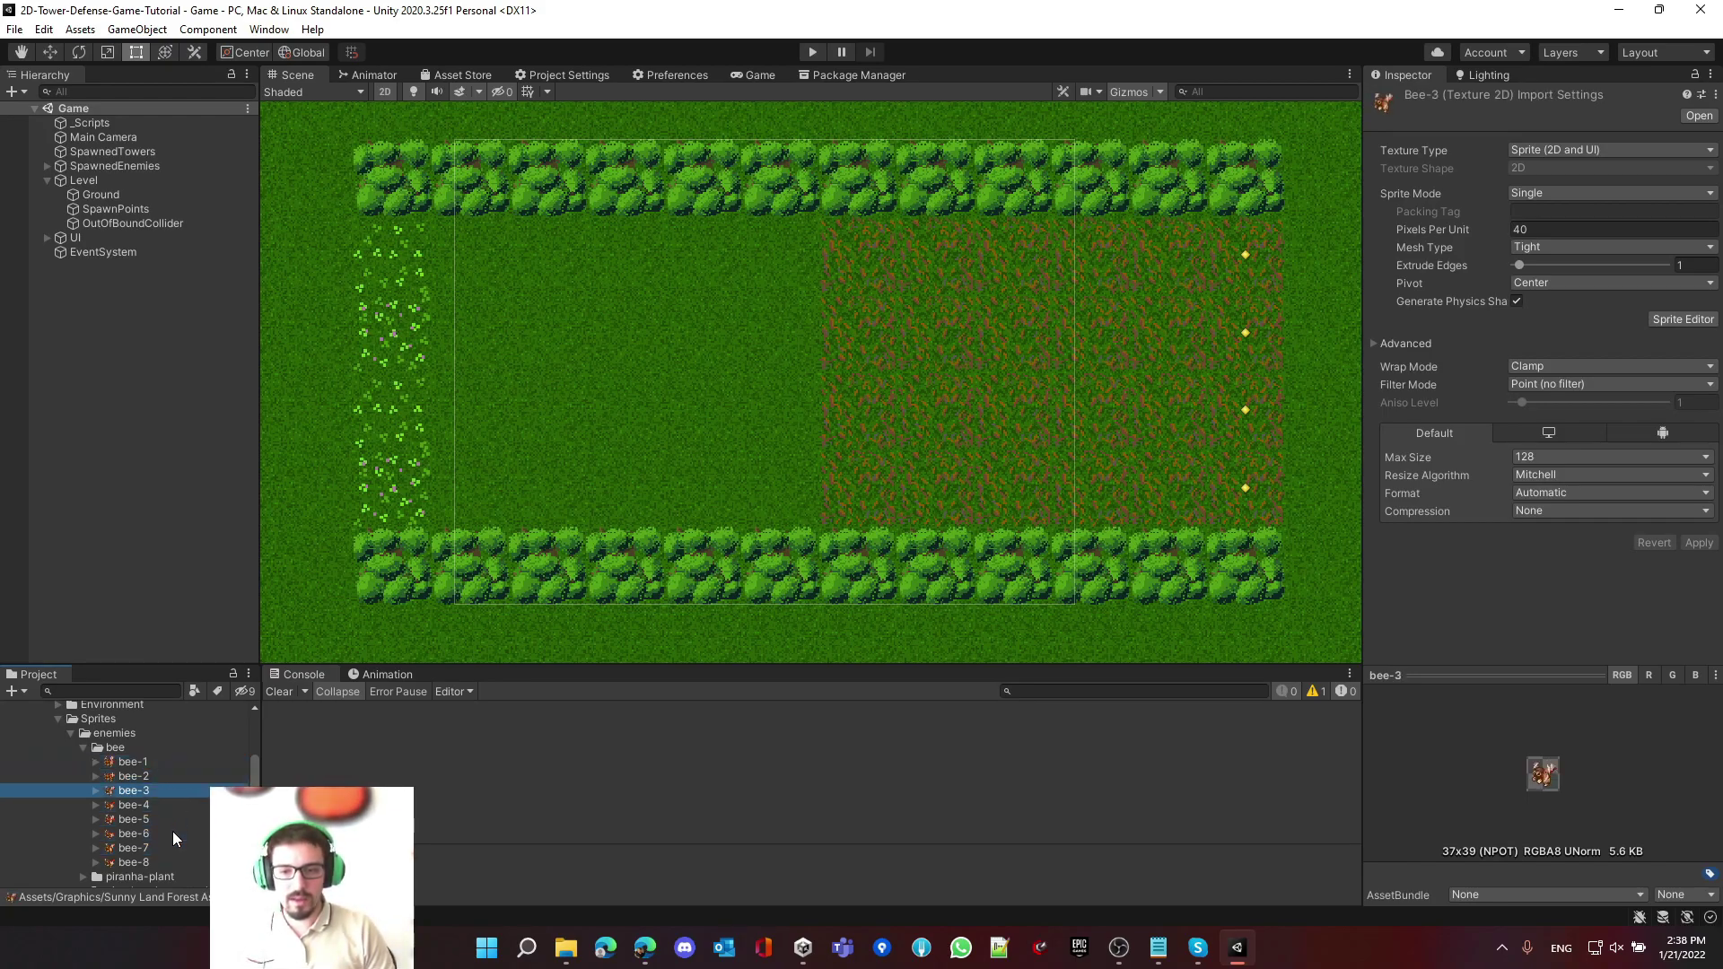
key(Down)
key(Down)
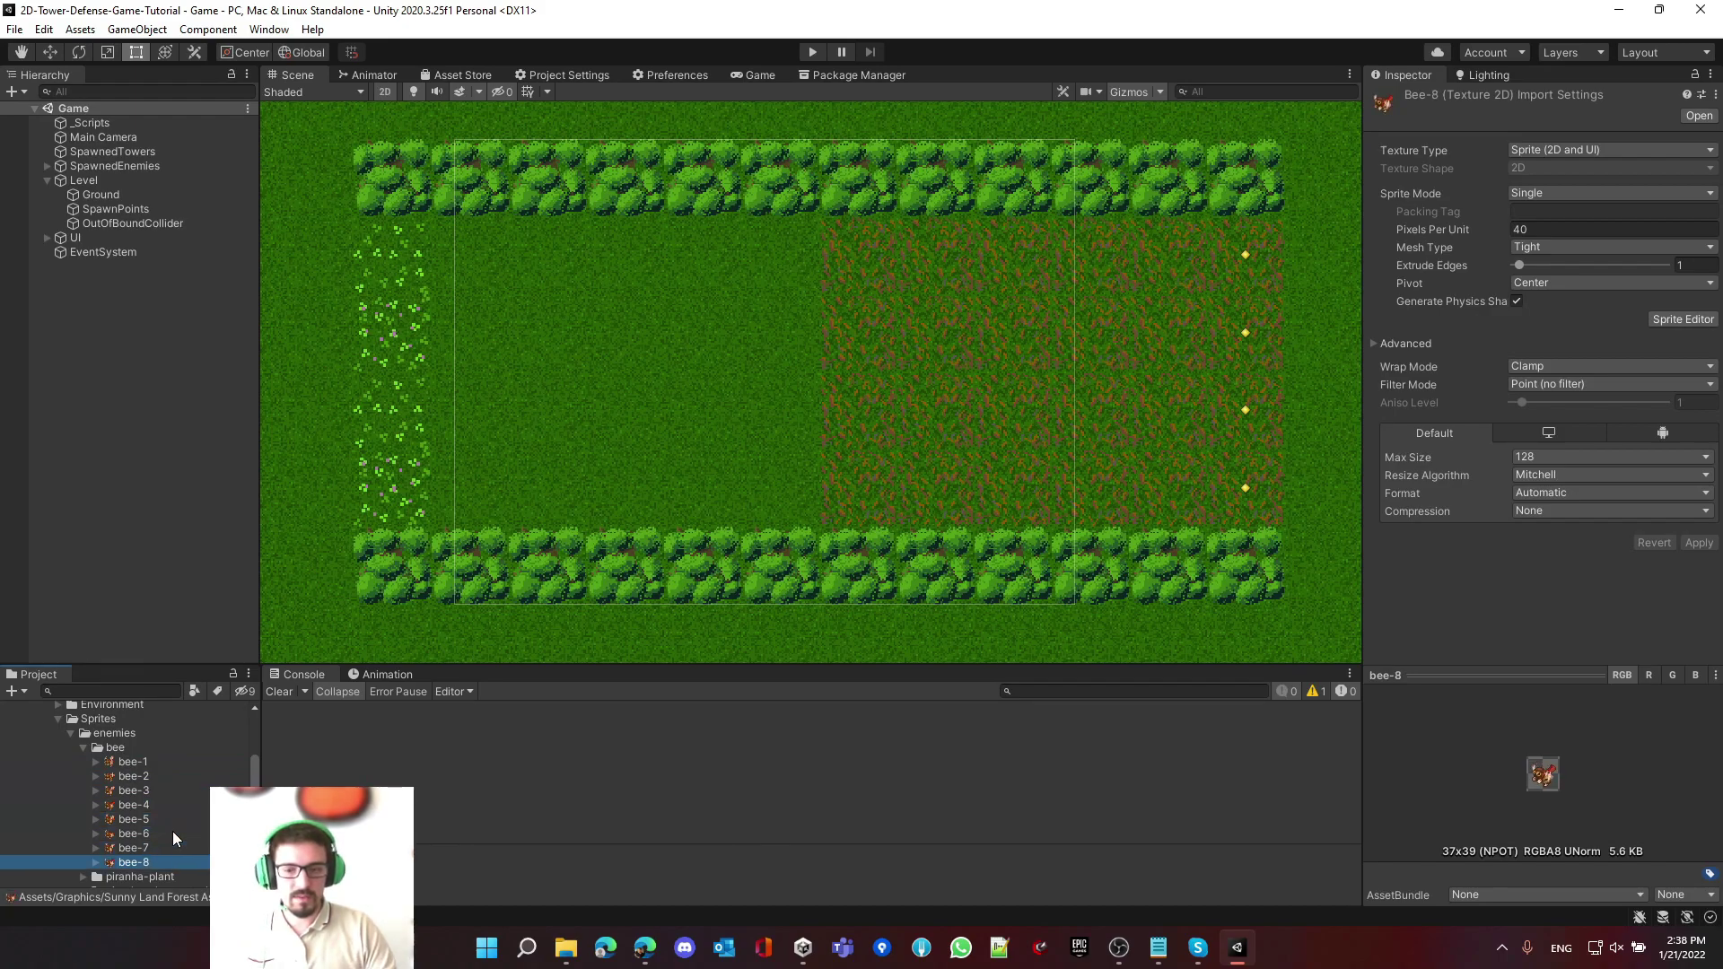
- Collapse the bee folder and examine the slug sprites from slug-1 to slug-4
key(Left)
key(Left)
key(Down)
key(Down)
key(Down)
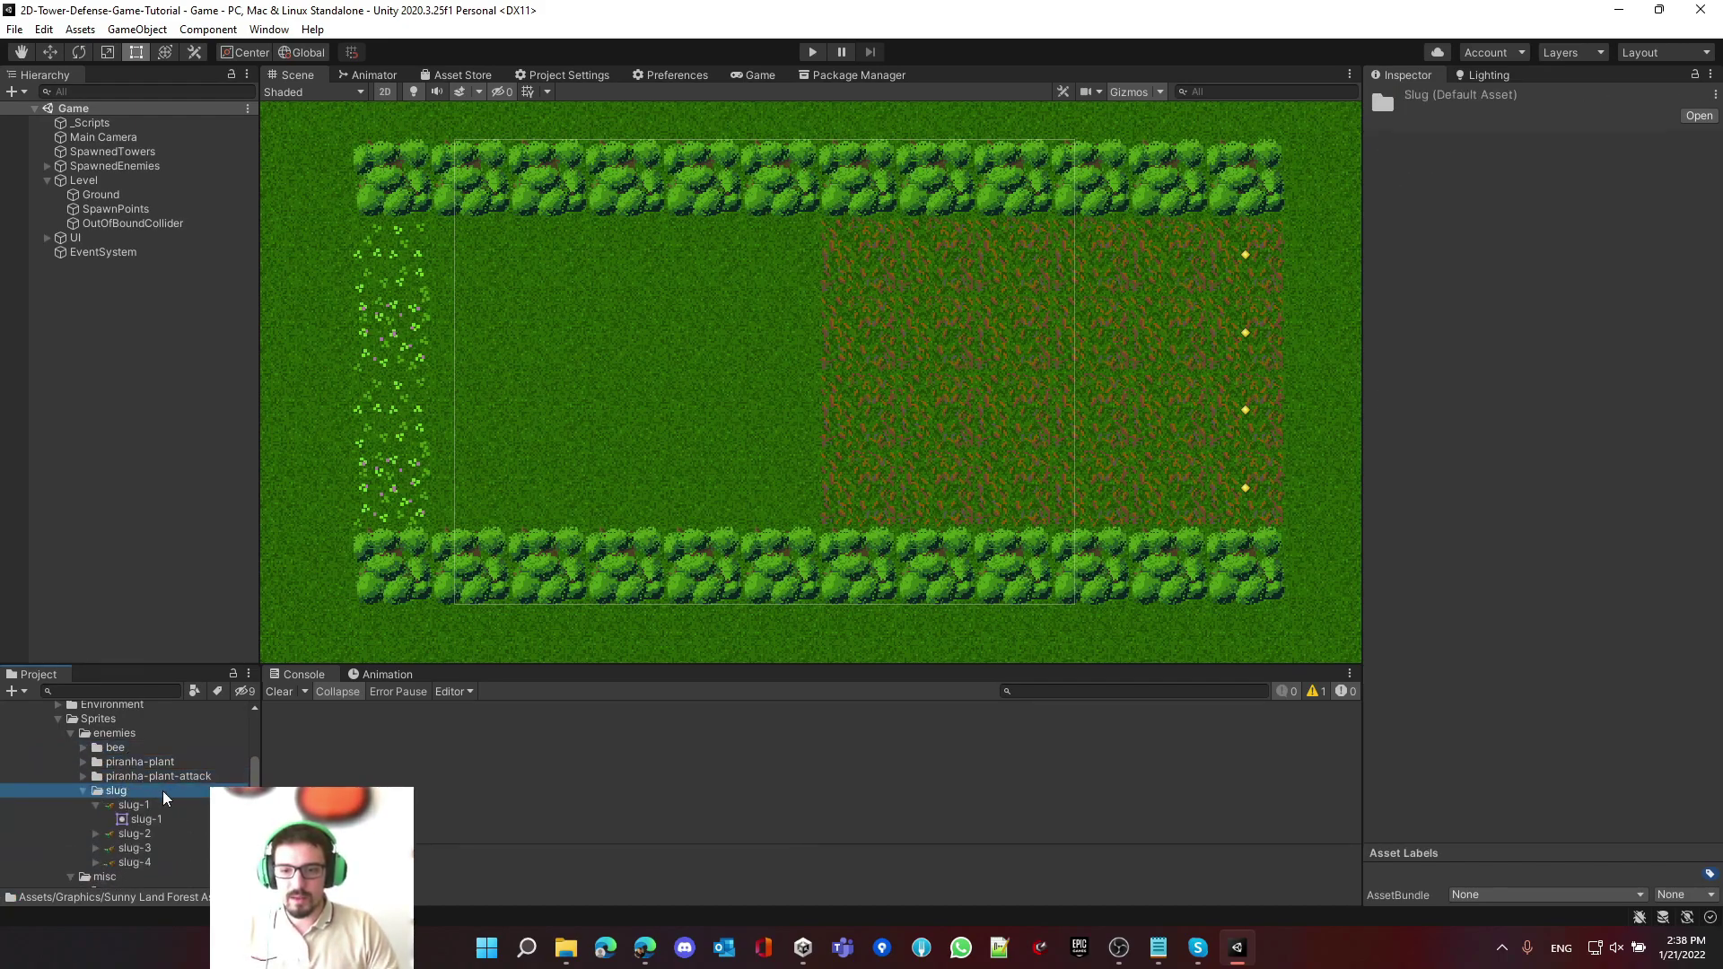
key(Right)
key(Down)
key(Right)
key(Left)
key(Down)
key(Down)
key(Down)
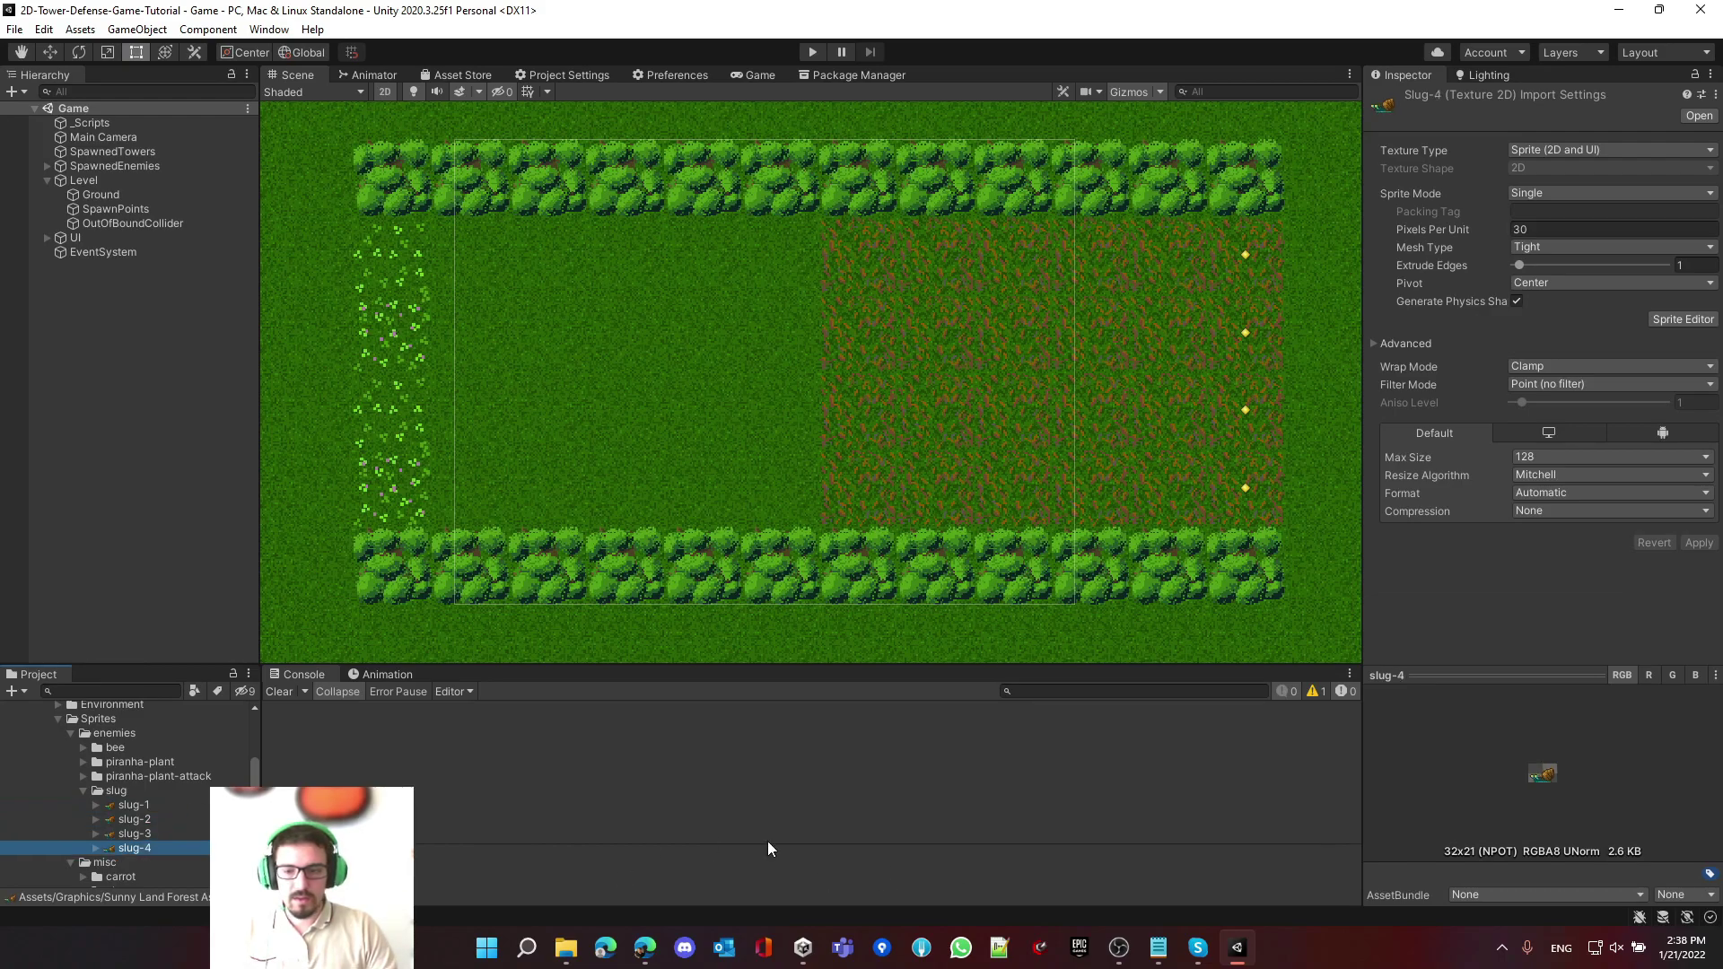
- Enlarge the asset preview area and go through the slug animation frames again
drag(1517, 675, 1517, 638)
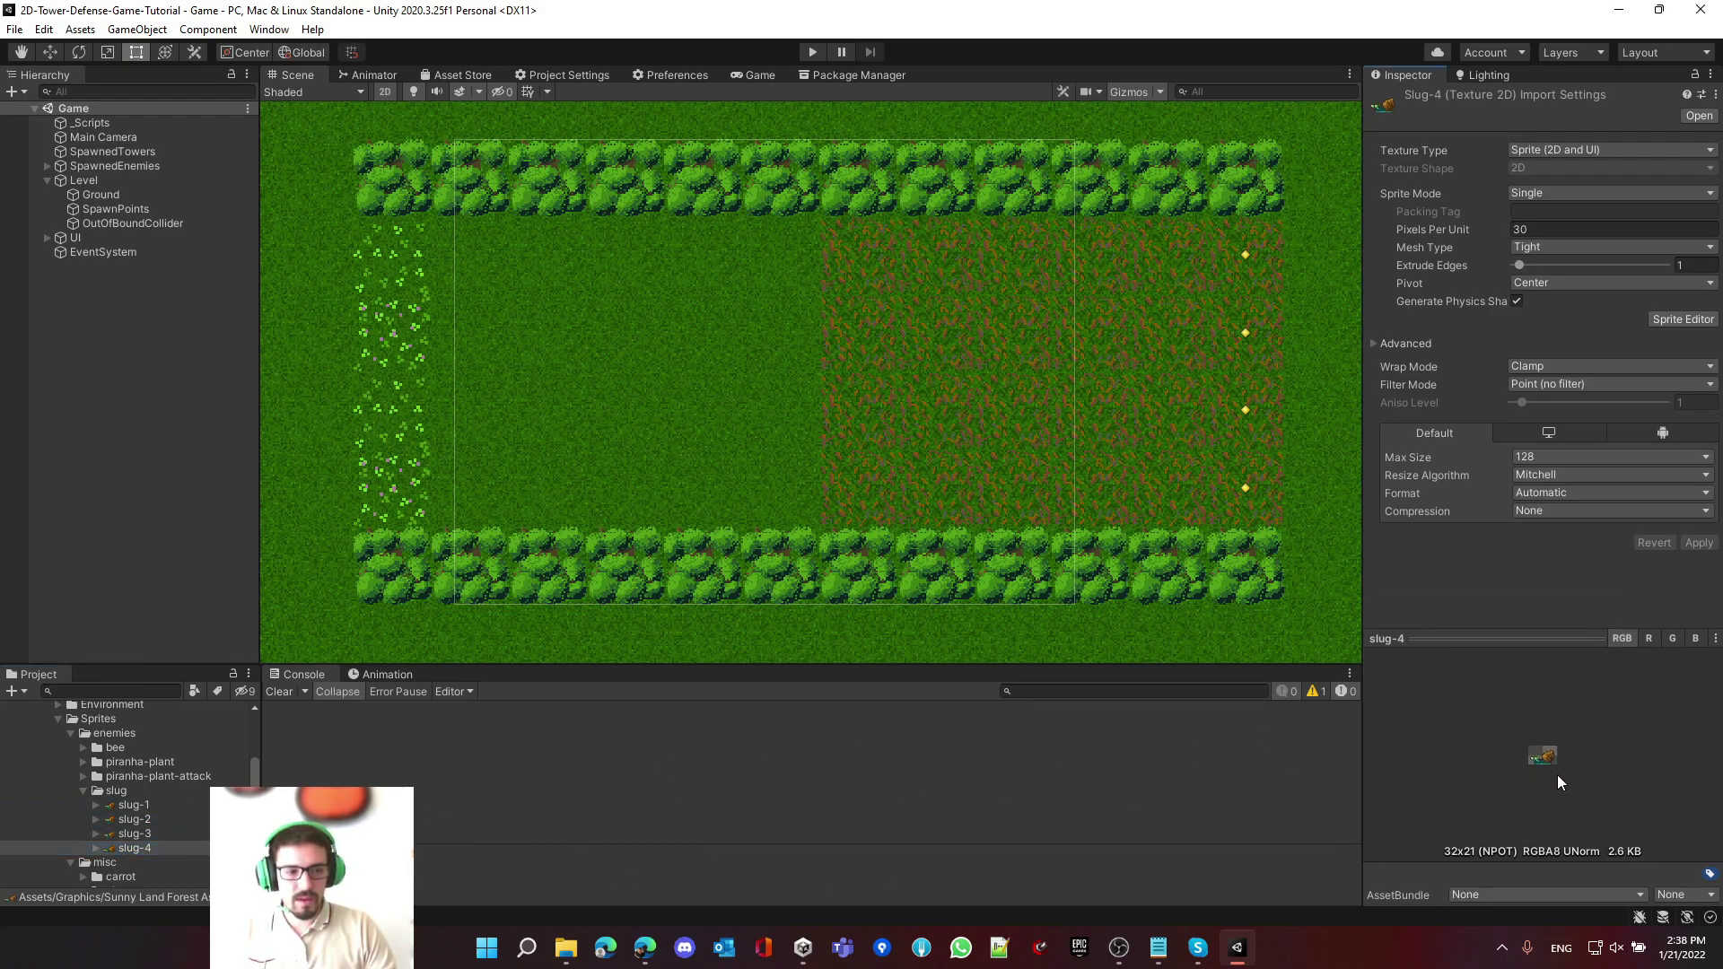
click(172, 808)
key(Down)
key(Down)
key(Down)
key(Up)
key(Up)
key(Up)
key(Down)
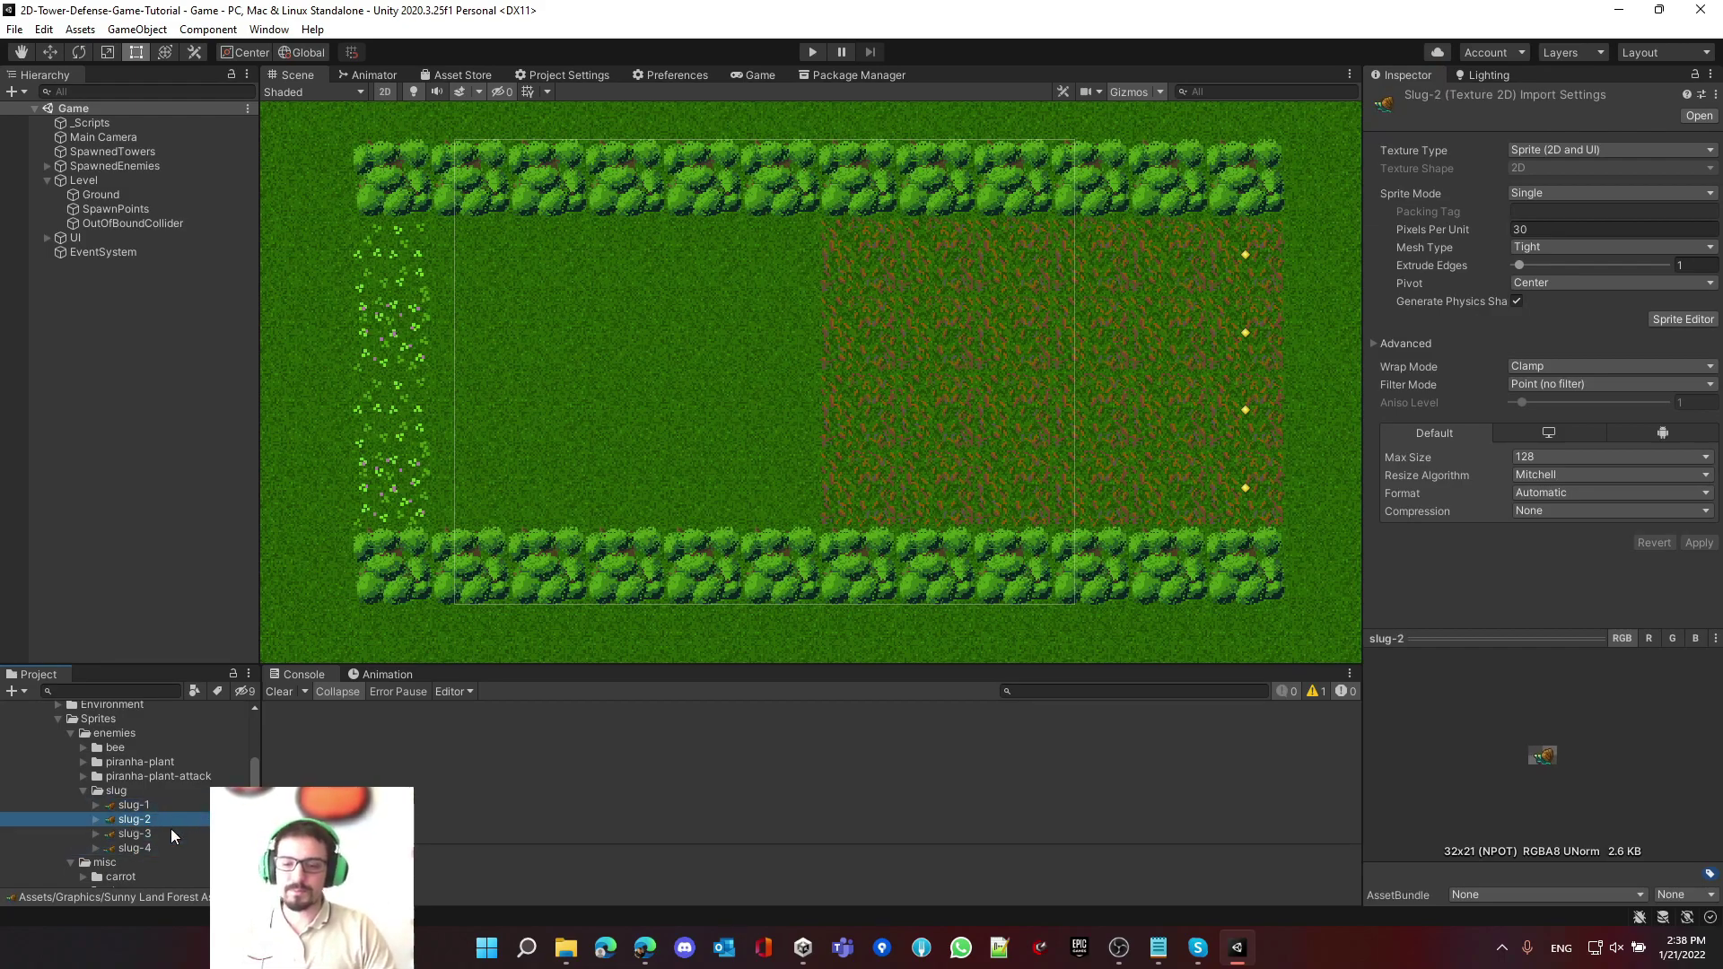
- Collapse the Pixel Adventure 1 folder and check the Enemy1 prefab's settings
click(147, 789)
scroll(109, 780, up, 3)
scroll(97, 785, up, 3)
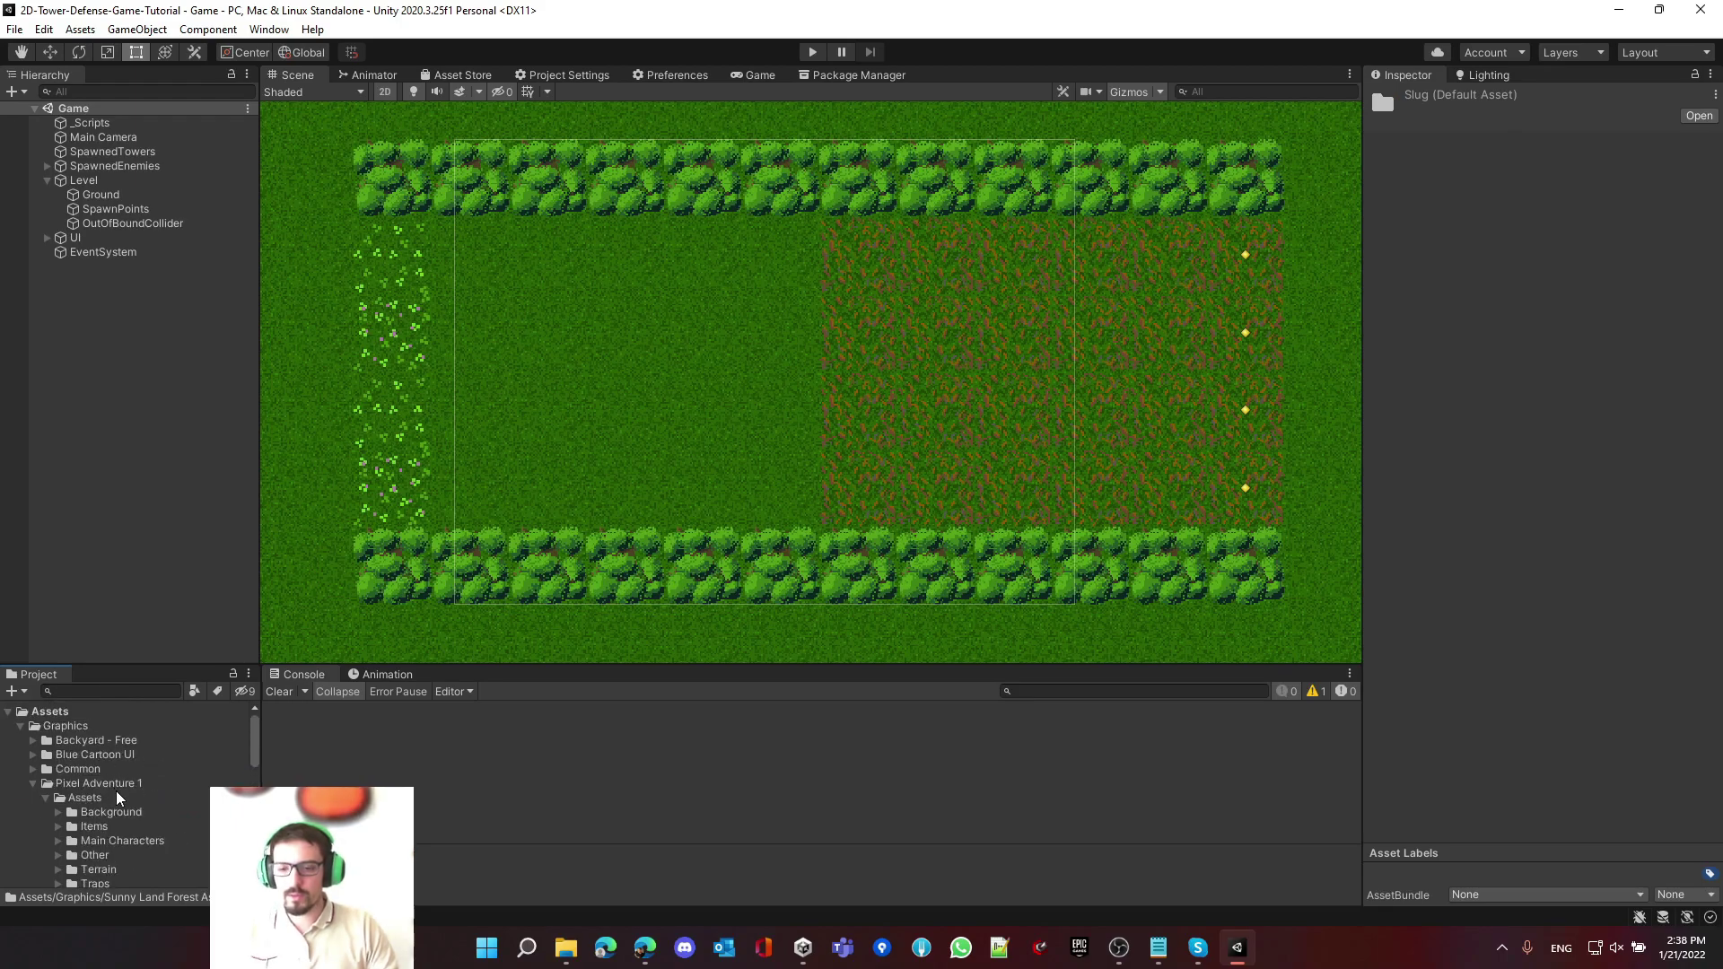
click(83, 784)
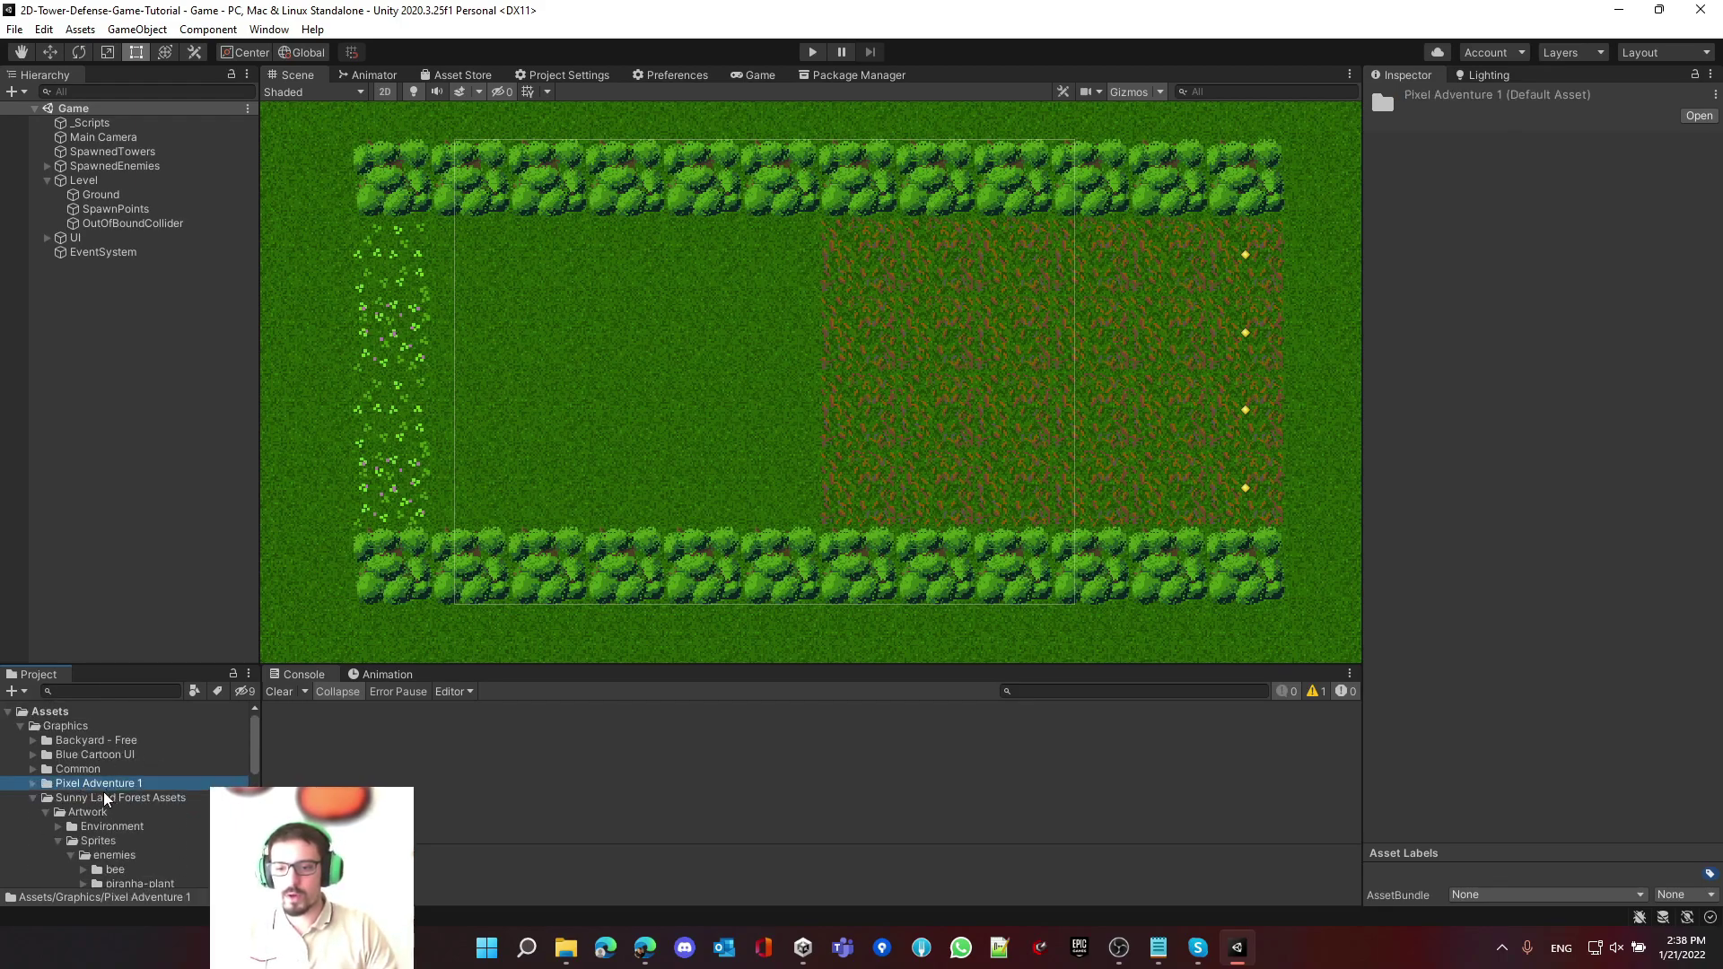
scroll(105, 793, down, 5)
click(73, 757)
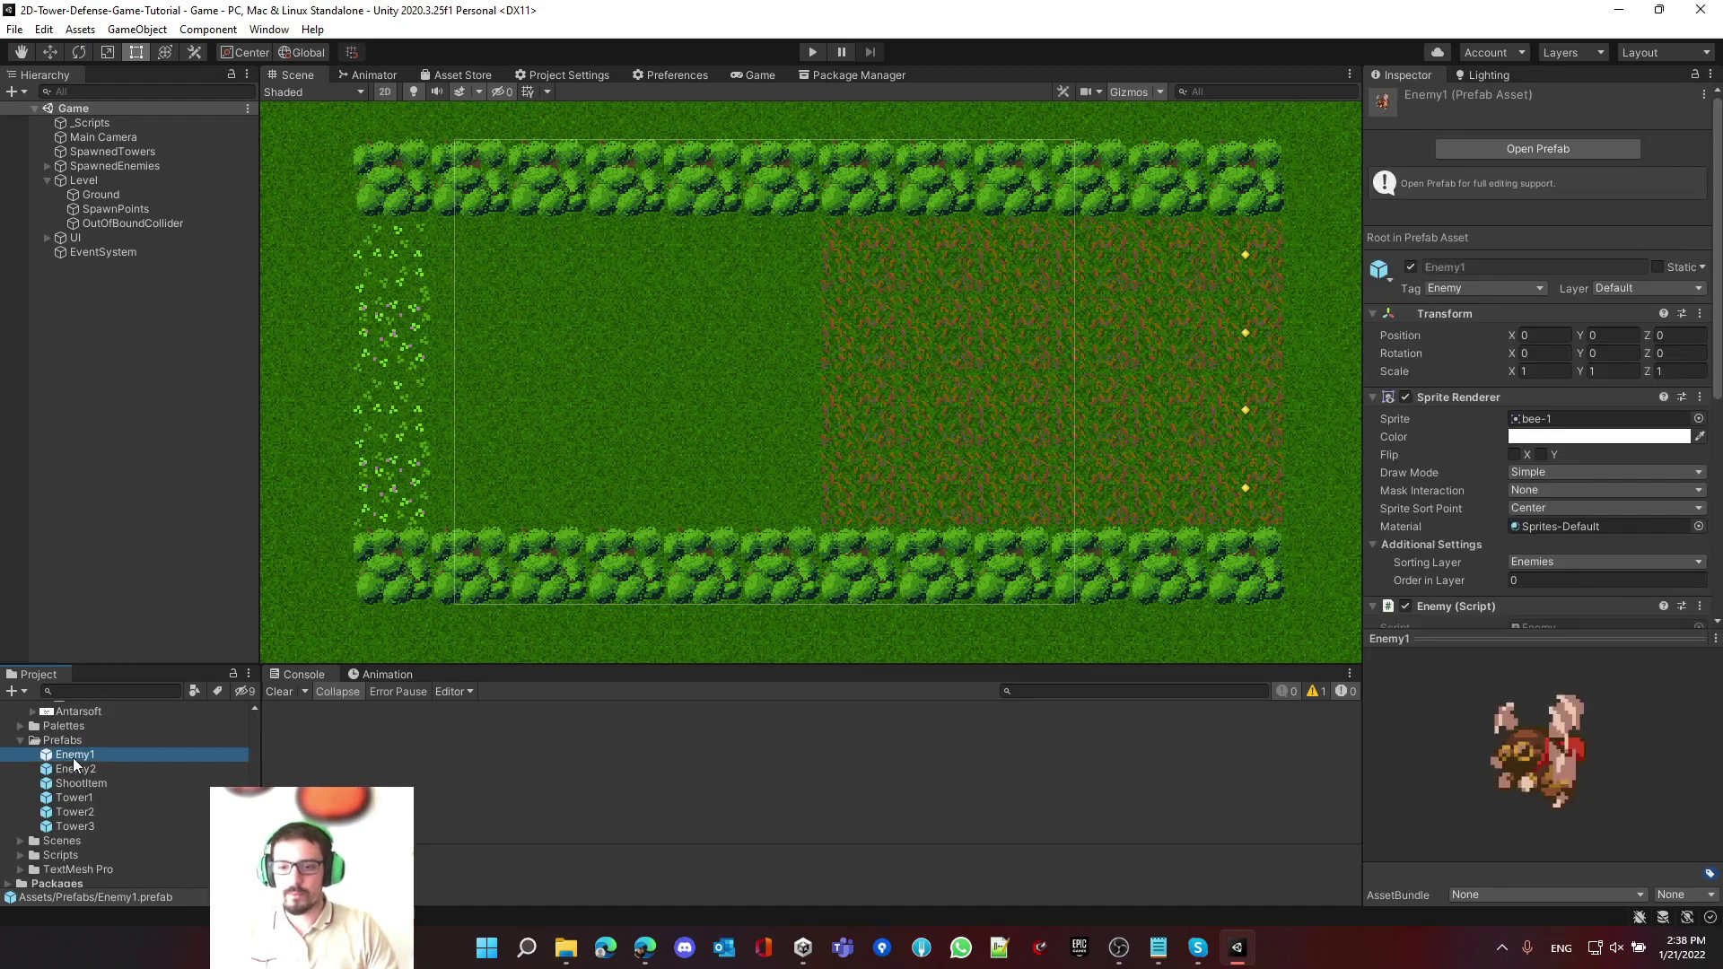
scroll(94, 756, up, 2)
scroll(93, 767, up, 8)
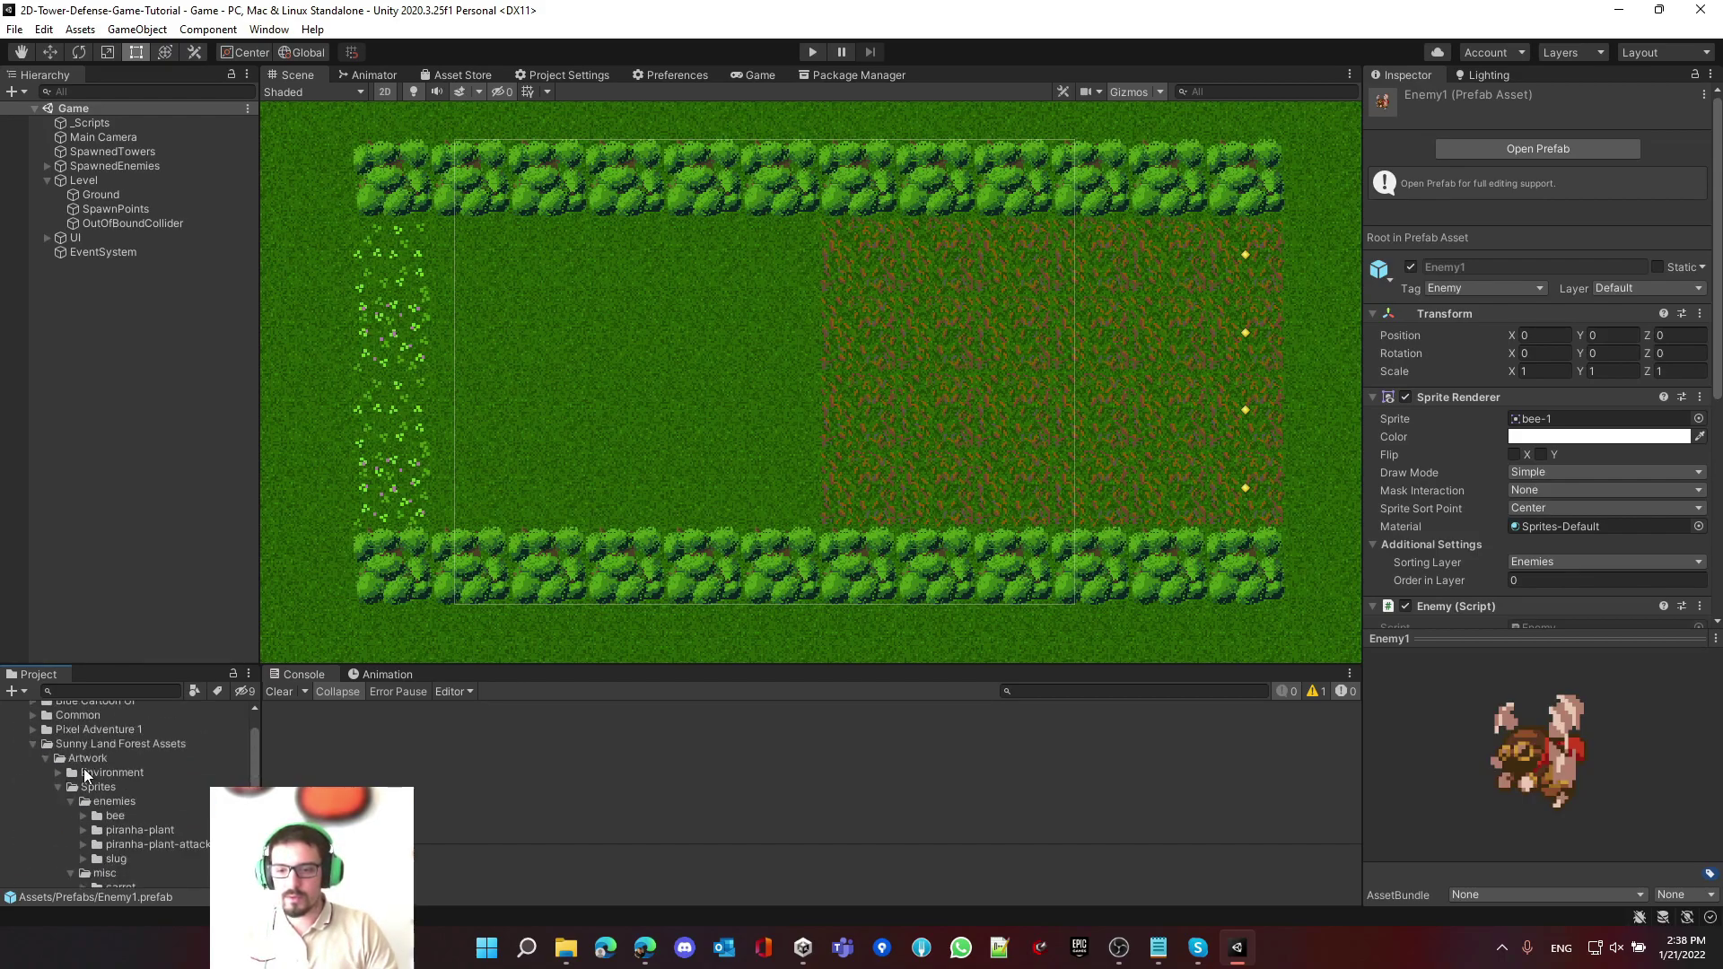
- Create a folder named Animations directly in the project's Assets folder
click(49, 712)
right_click(39, 712)
mouse_move(219, 222)
click(377, 217)
text(Anima)
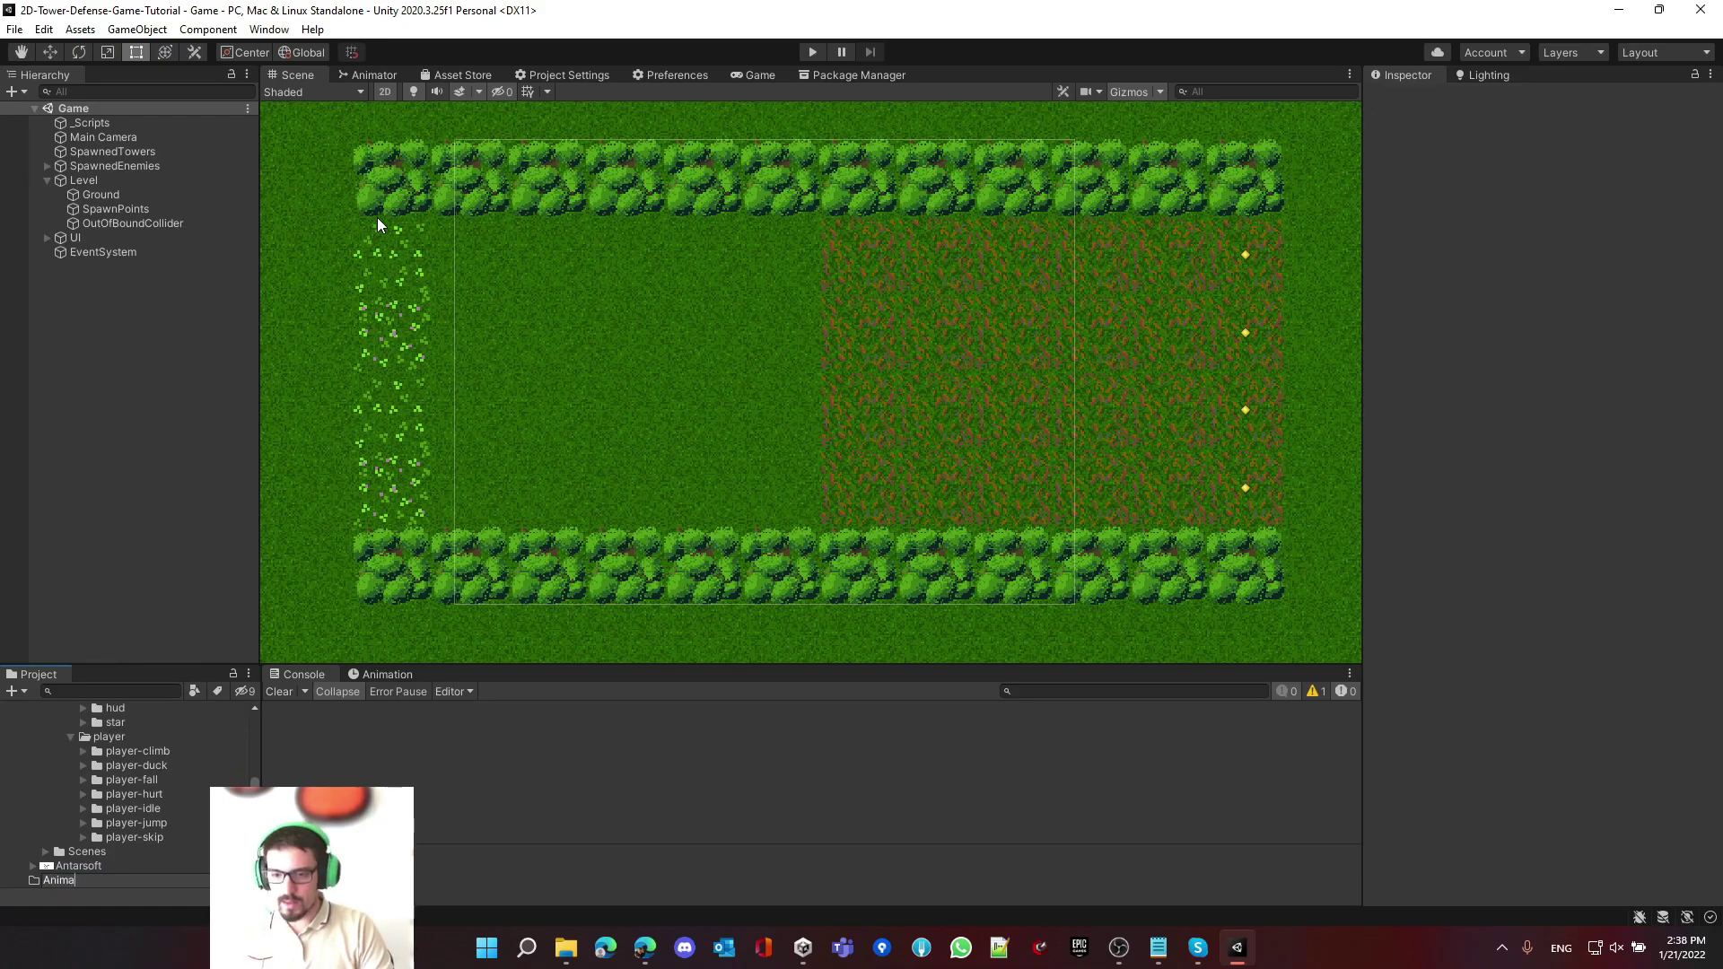
text(tions)
key(Return)
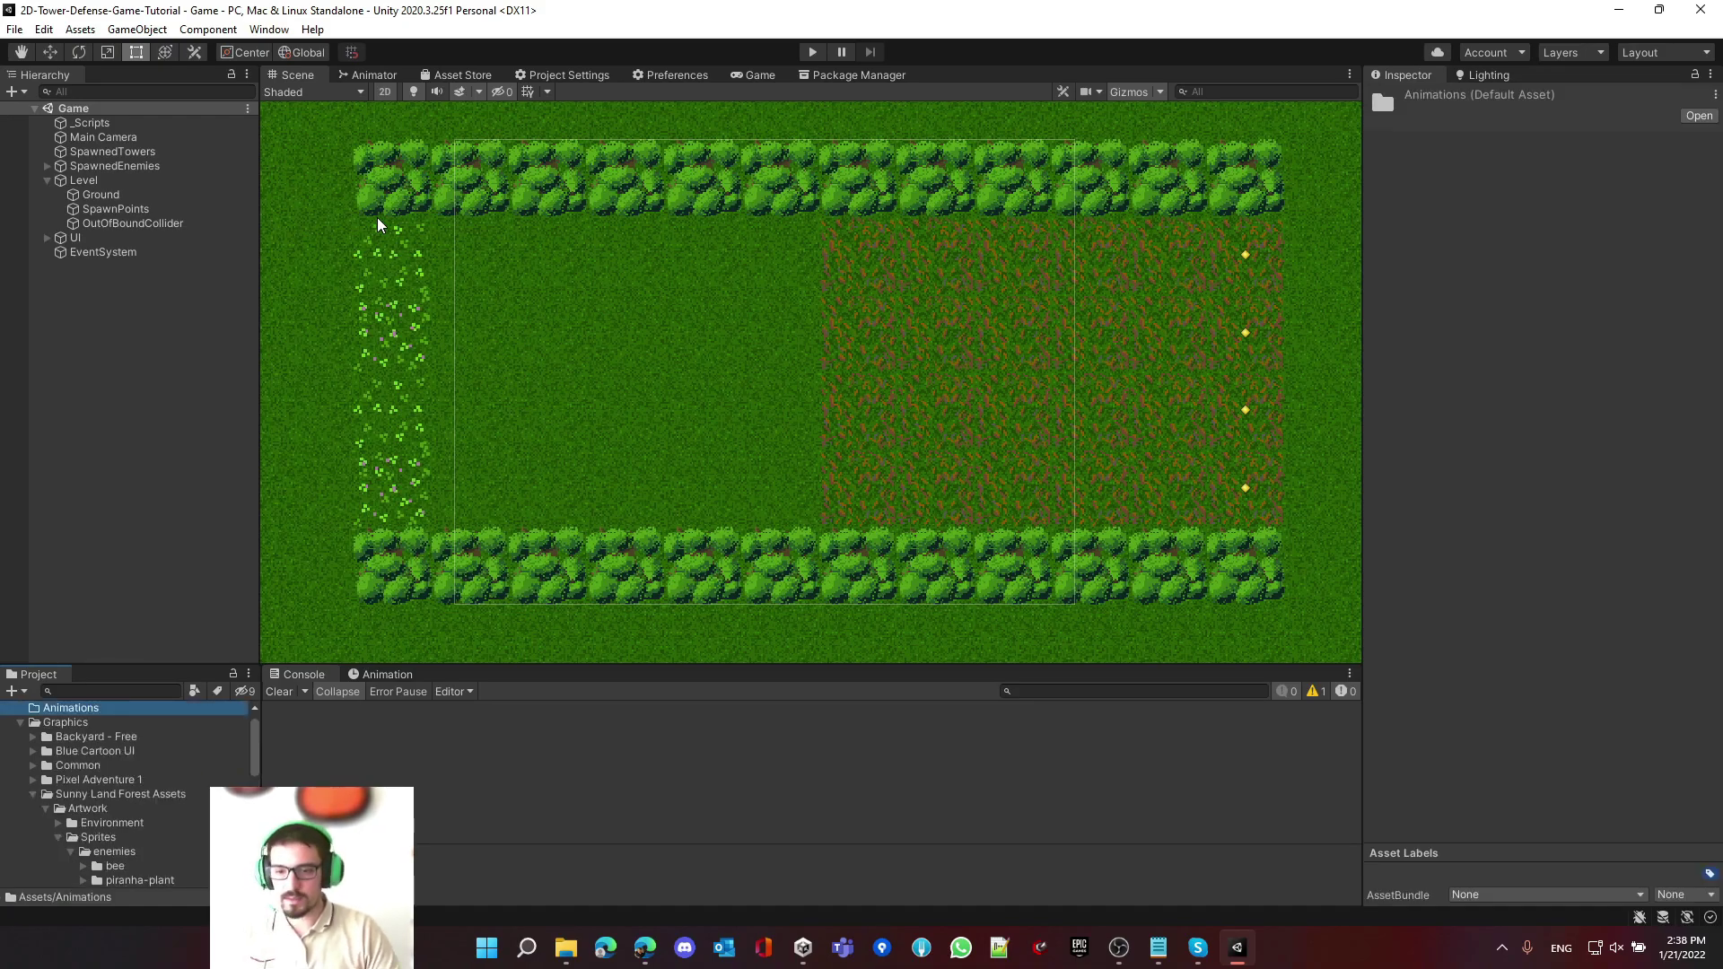
- Create a subfolder named Enemies inside the Animations folder
right_click(62, 712)
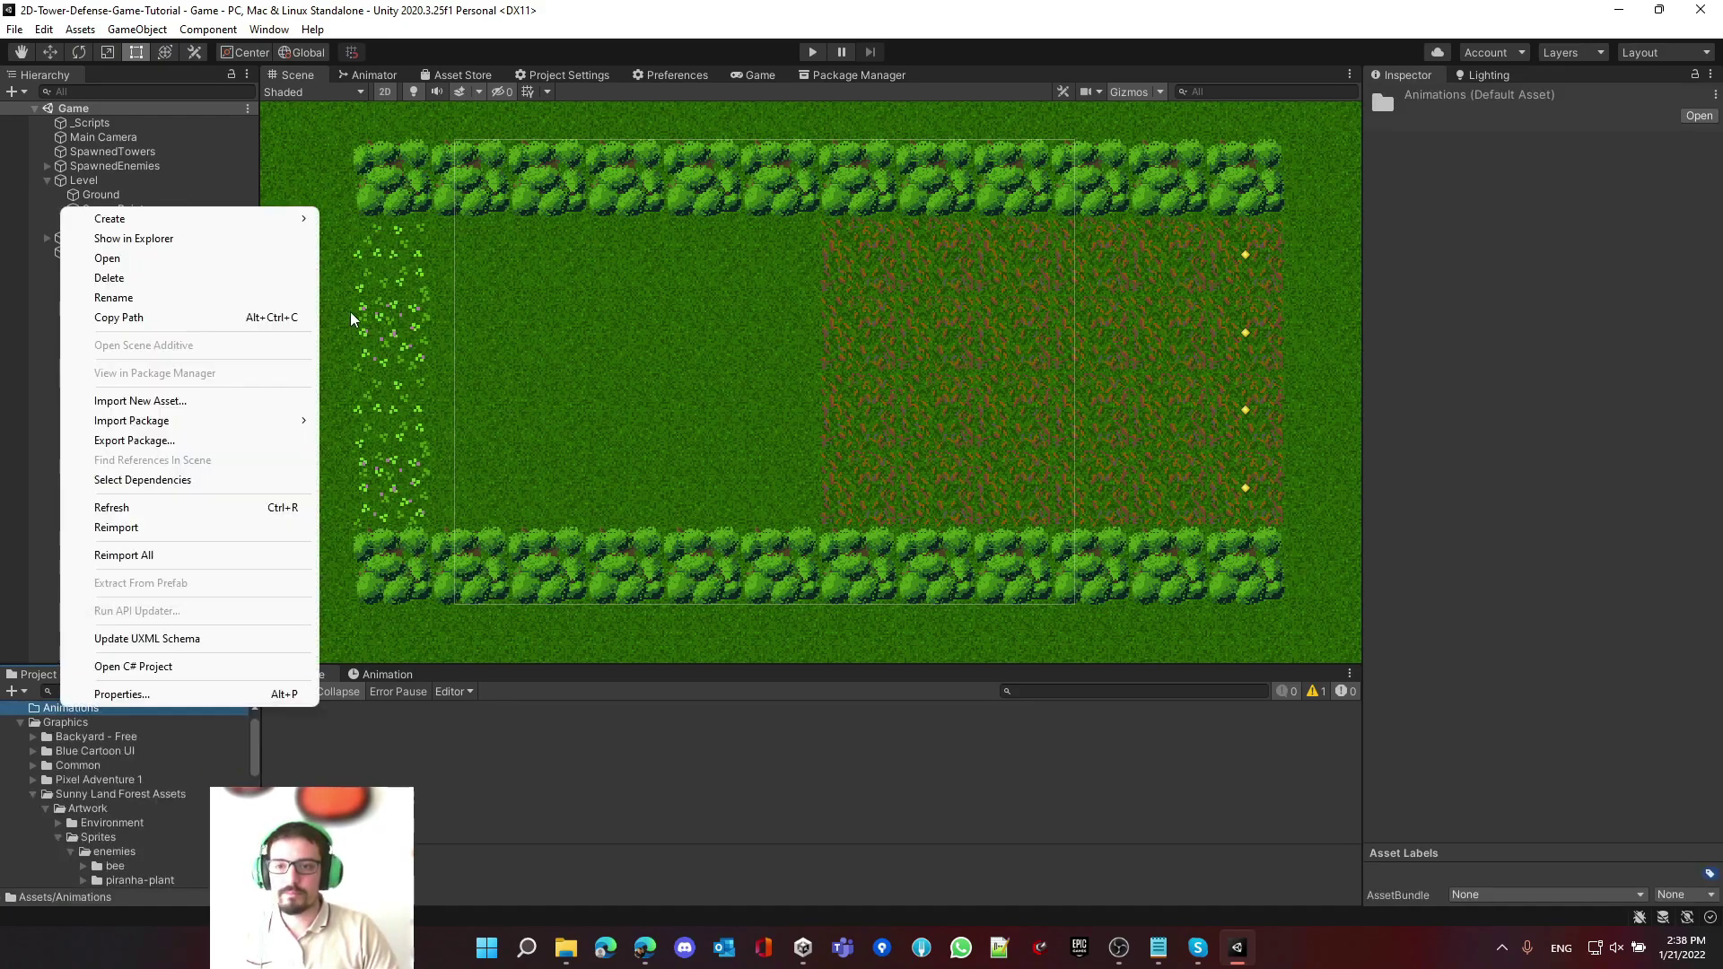
mouse_move(296, 219)
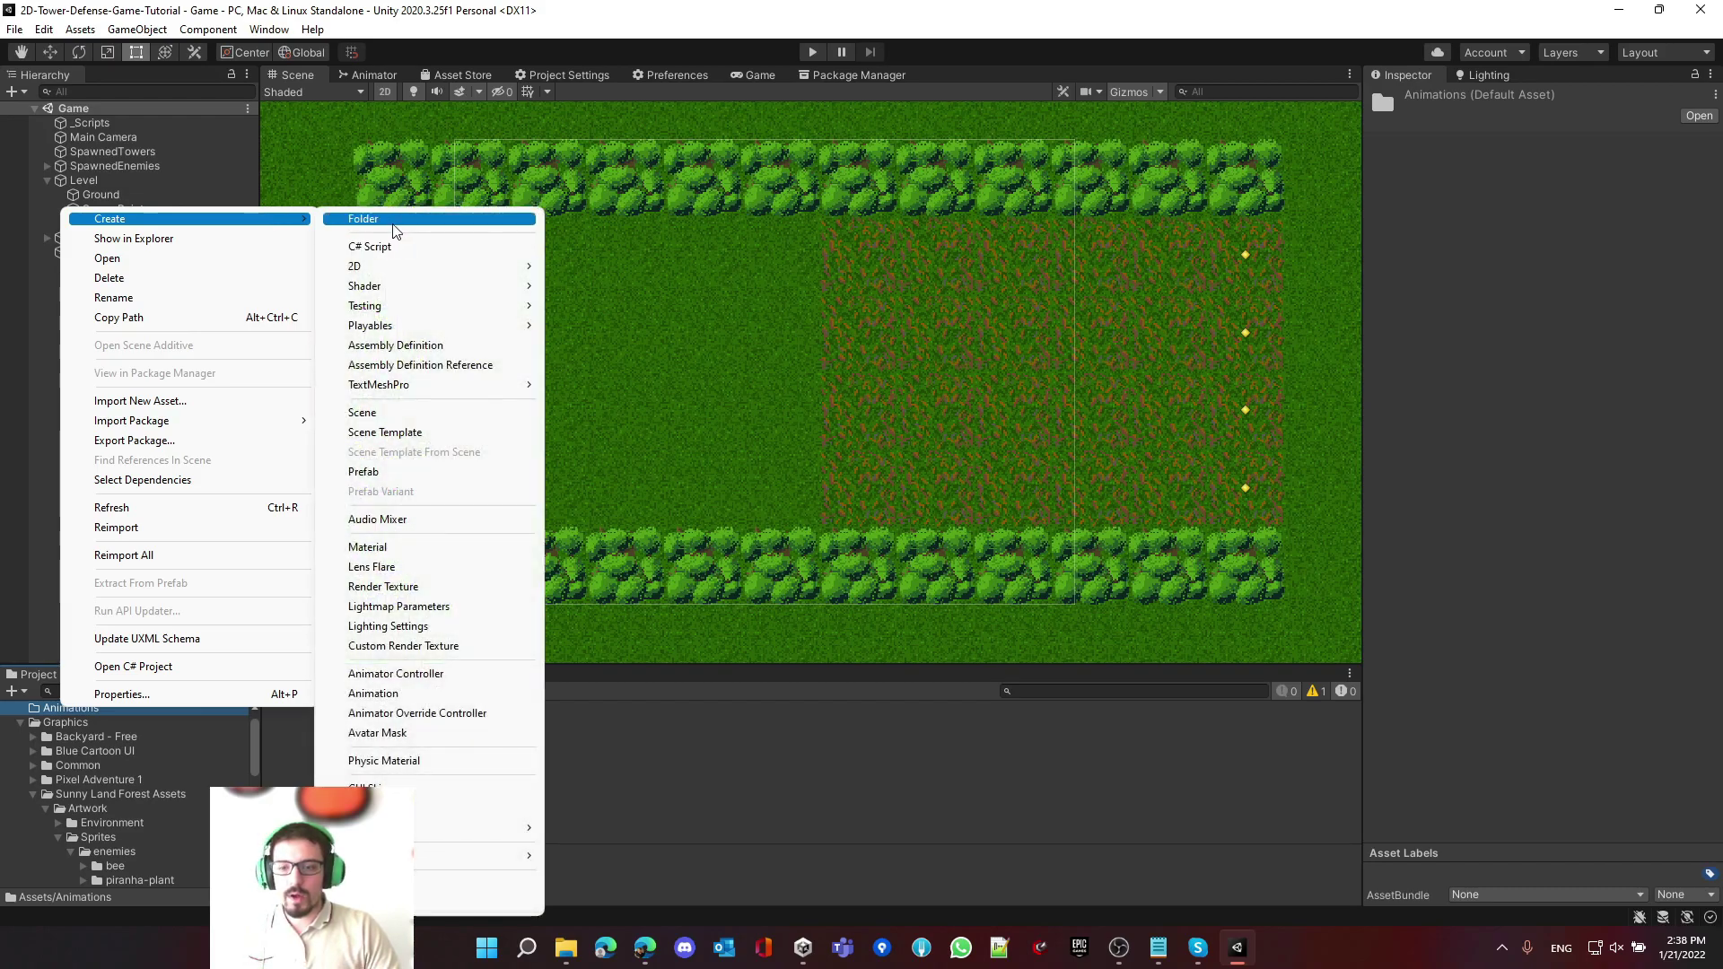
click(391, 221)
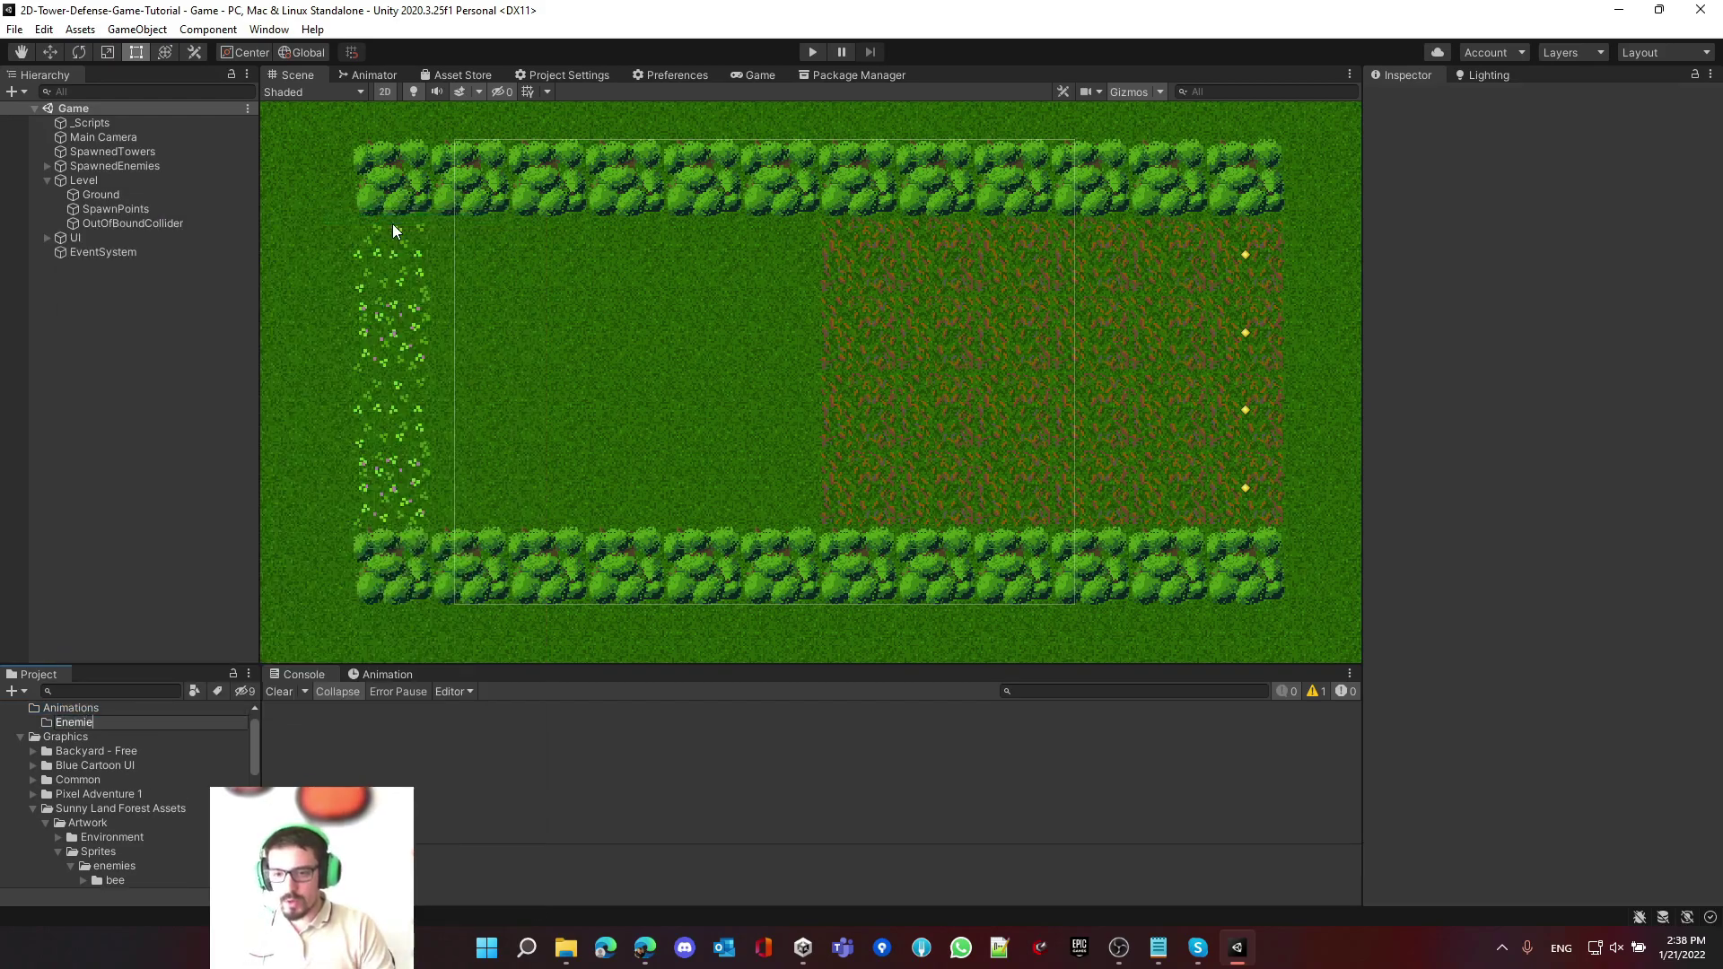
text(Enemies)
key(Return)
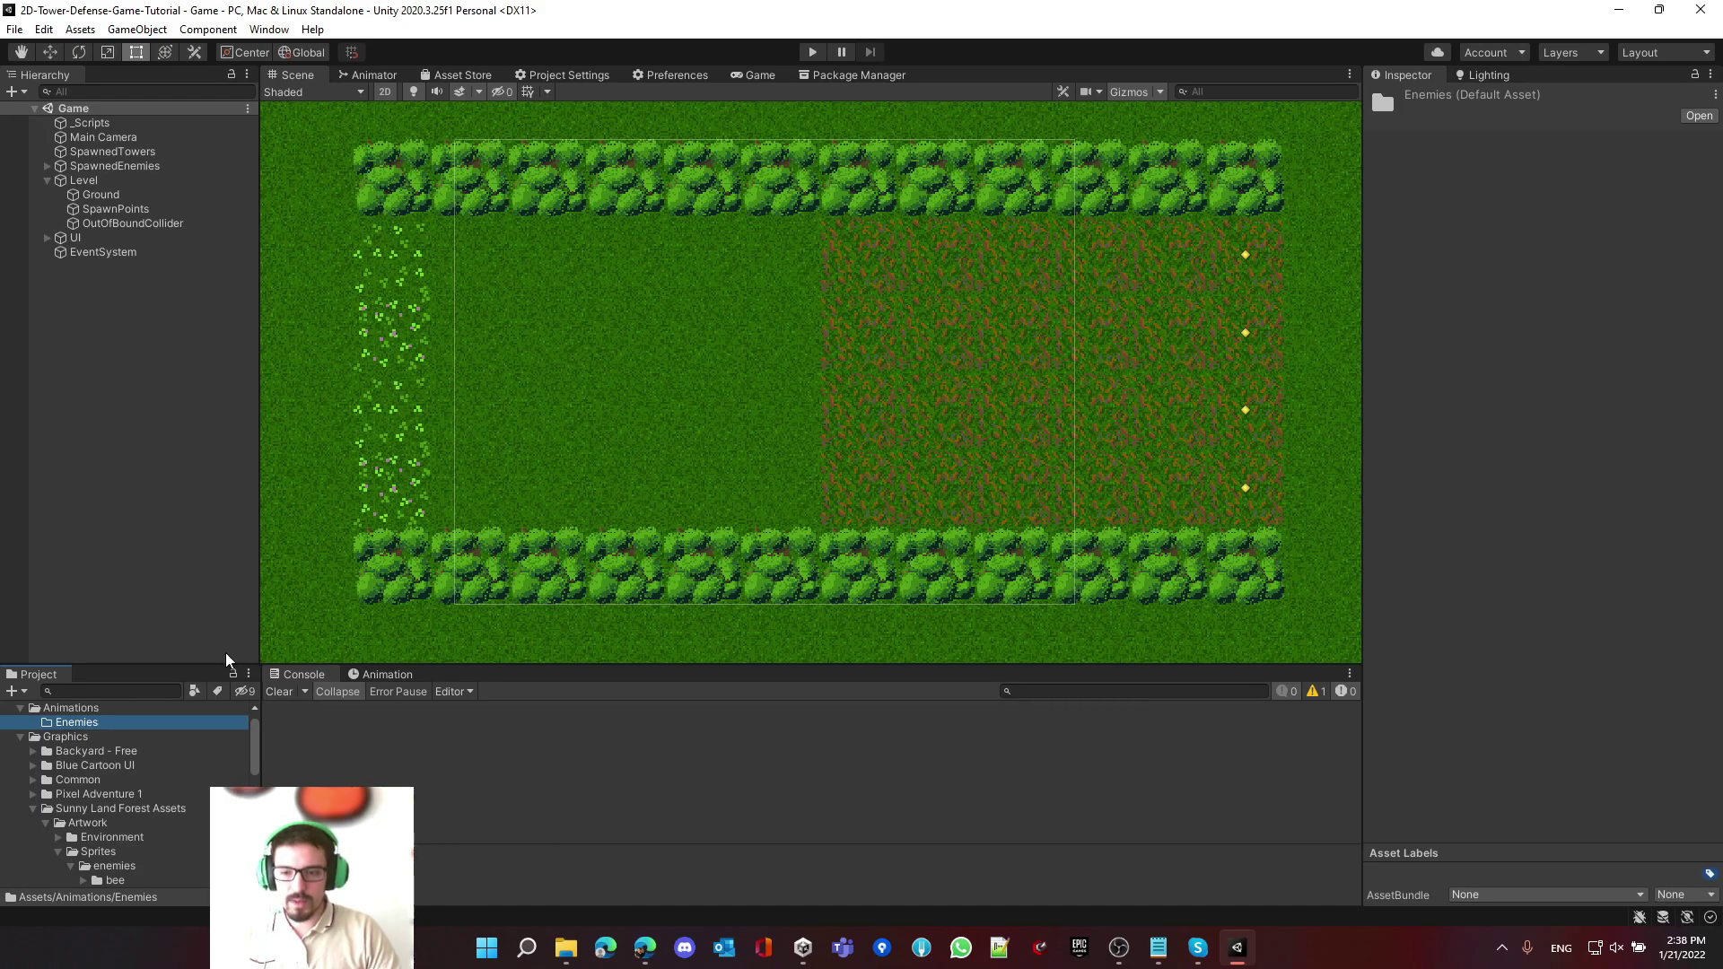
- Create a subfolder named Slug inside the Enemies animation folder
right_click(94, 723)
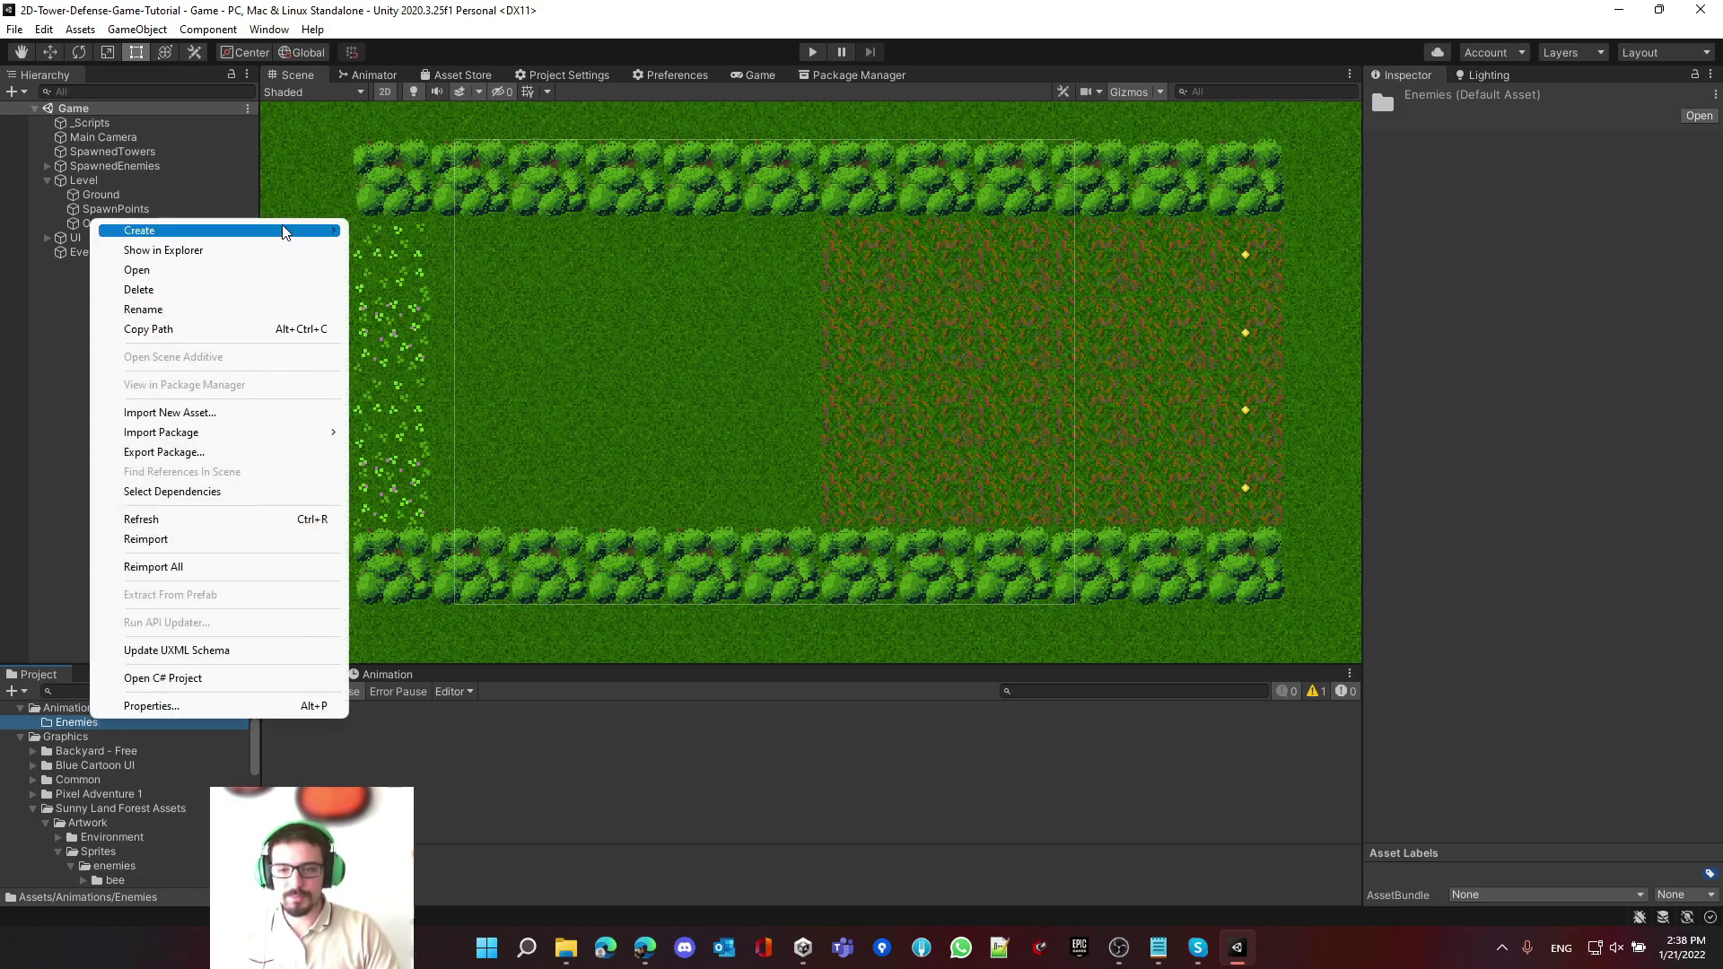
mouse_move(287, 231)
click(377, 231)
text(Slug)
key(Return)
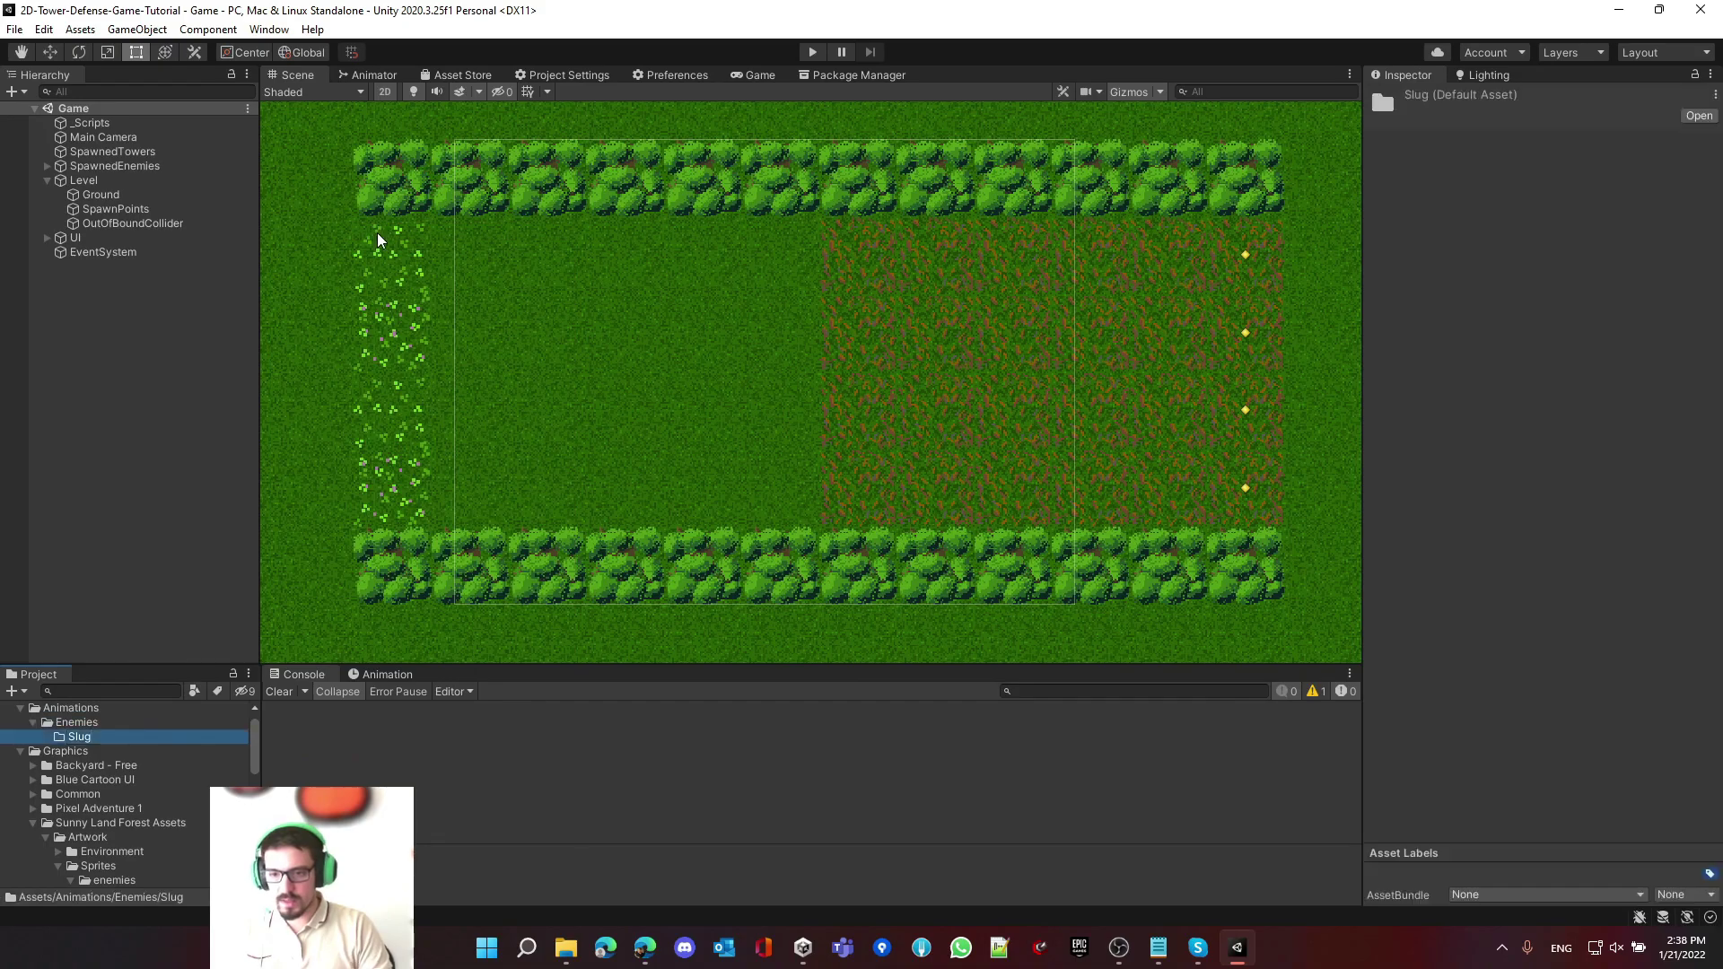
- Create an Animator Controller named SlugAnimator inside the Slug folder
right_click(116, 738)
mouse_move(323, 248)
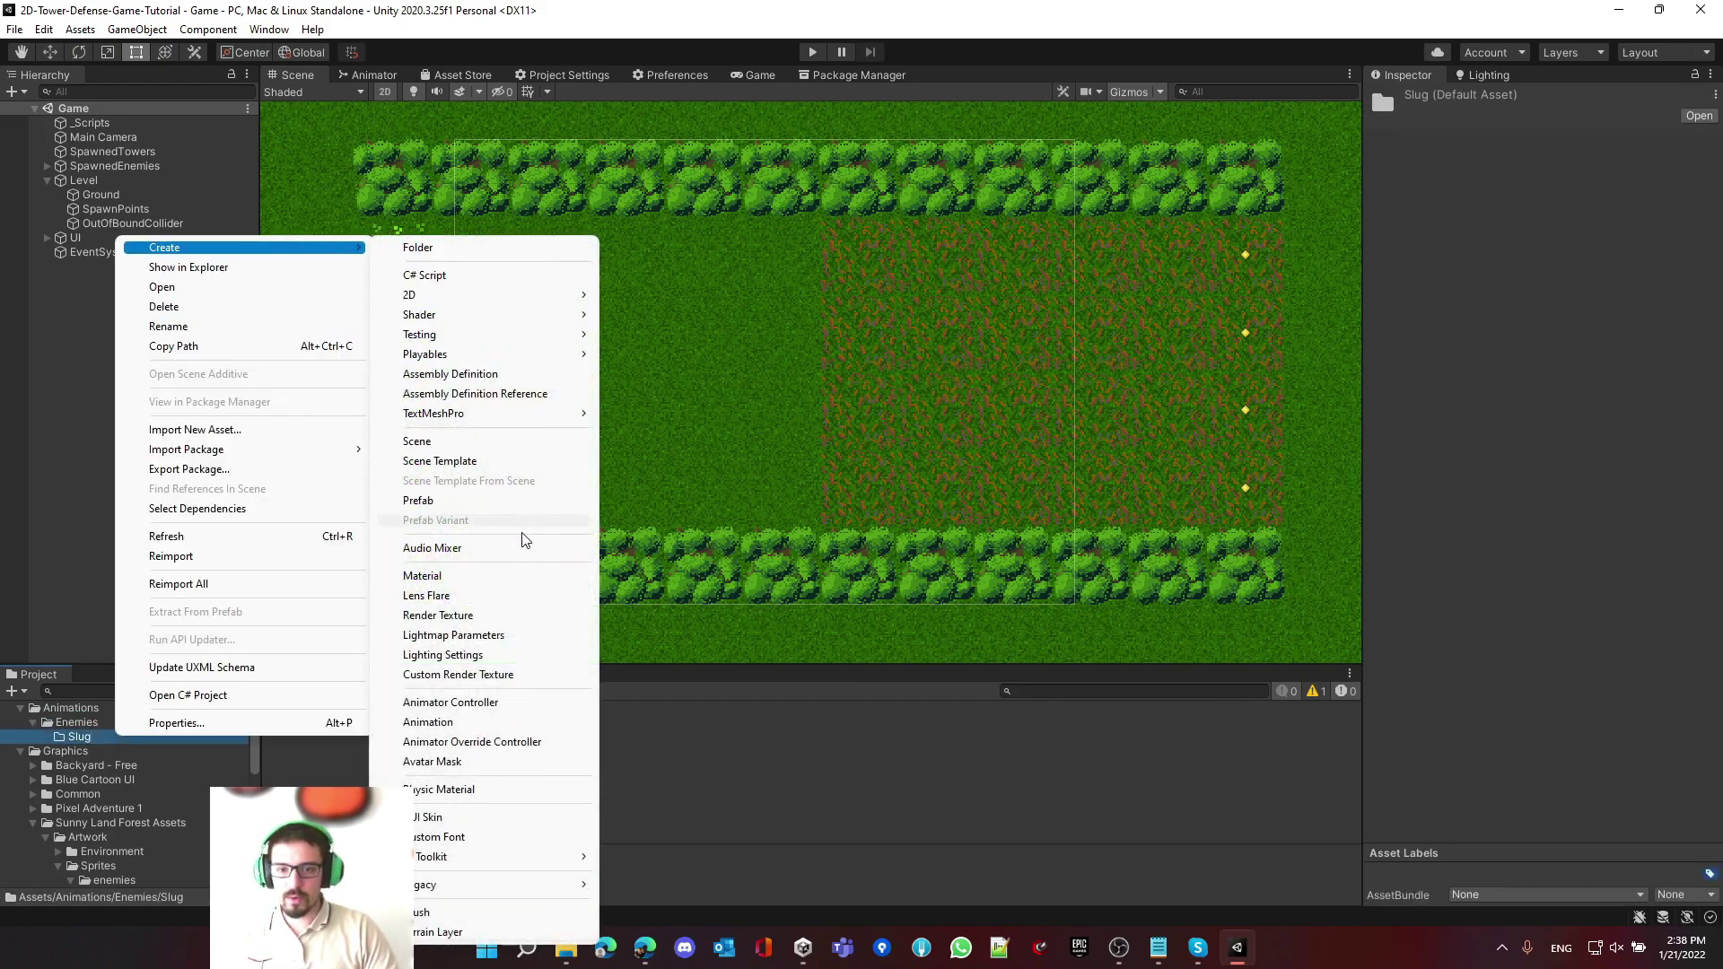
click(494, 702)
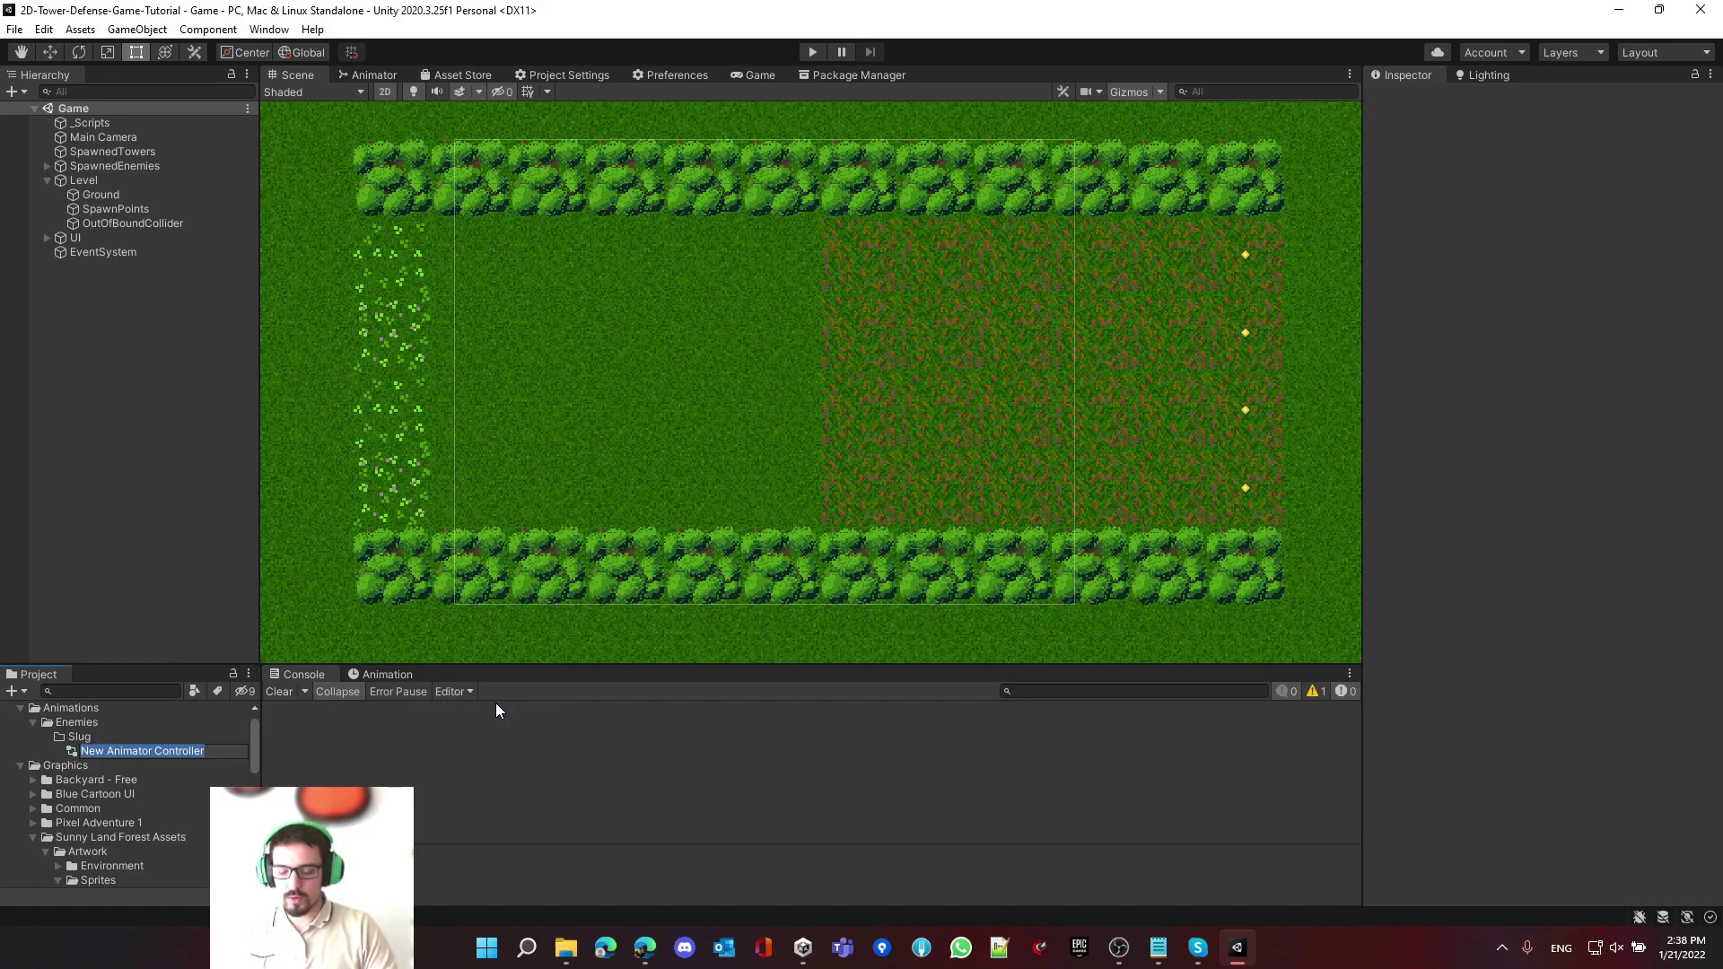
text(Slug)
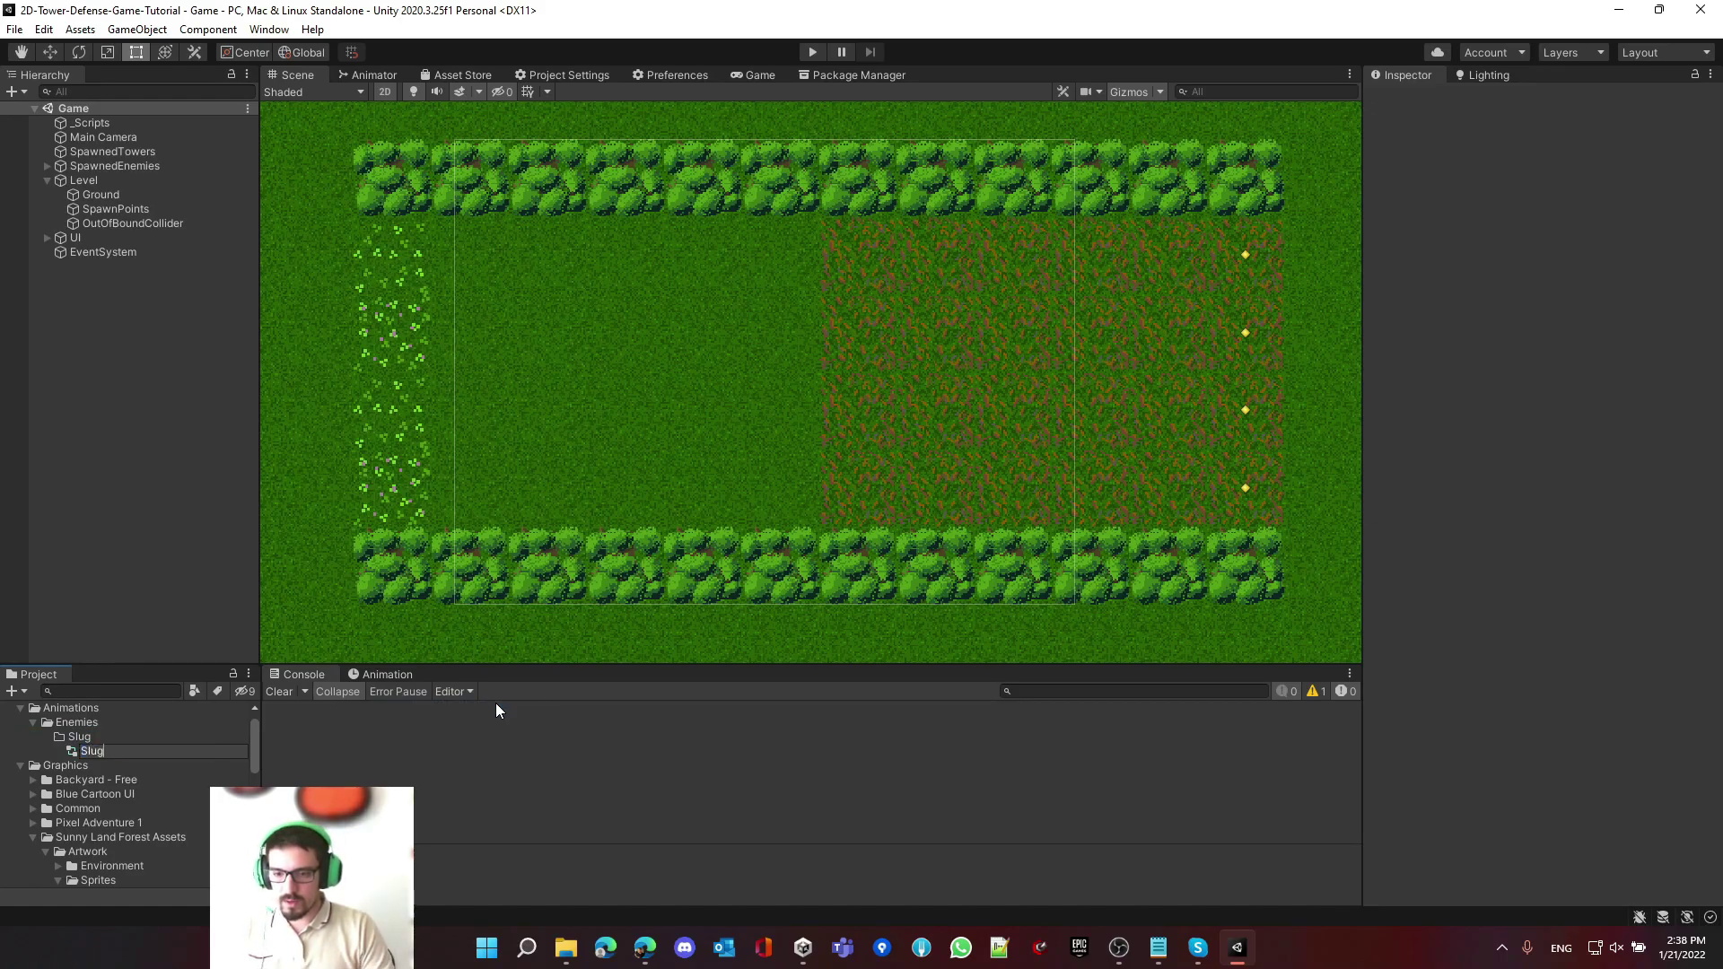
text(Animator)
key(Return)
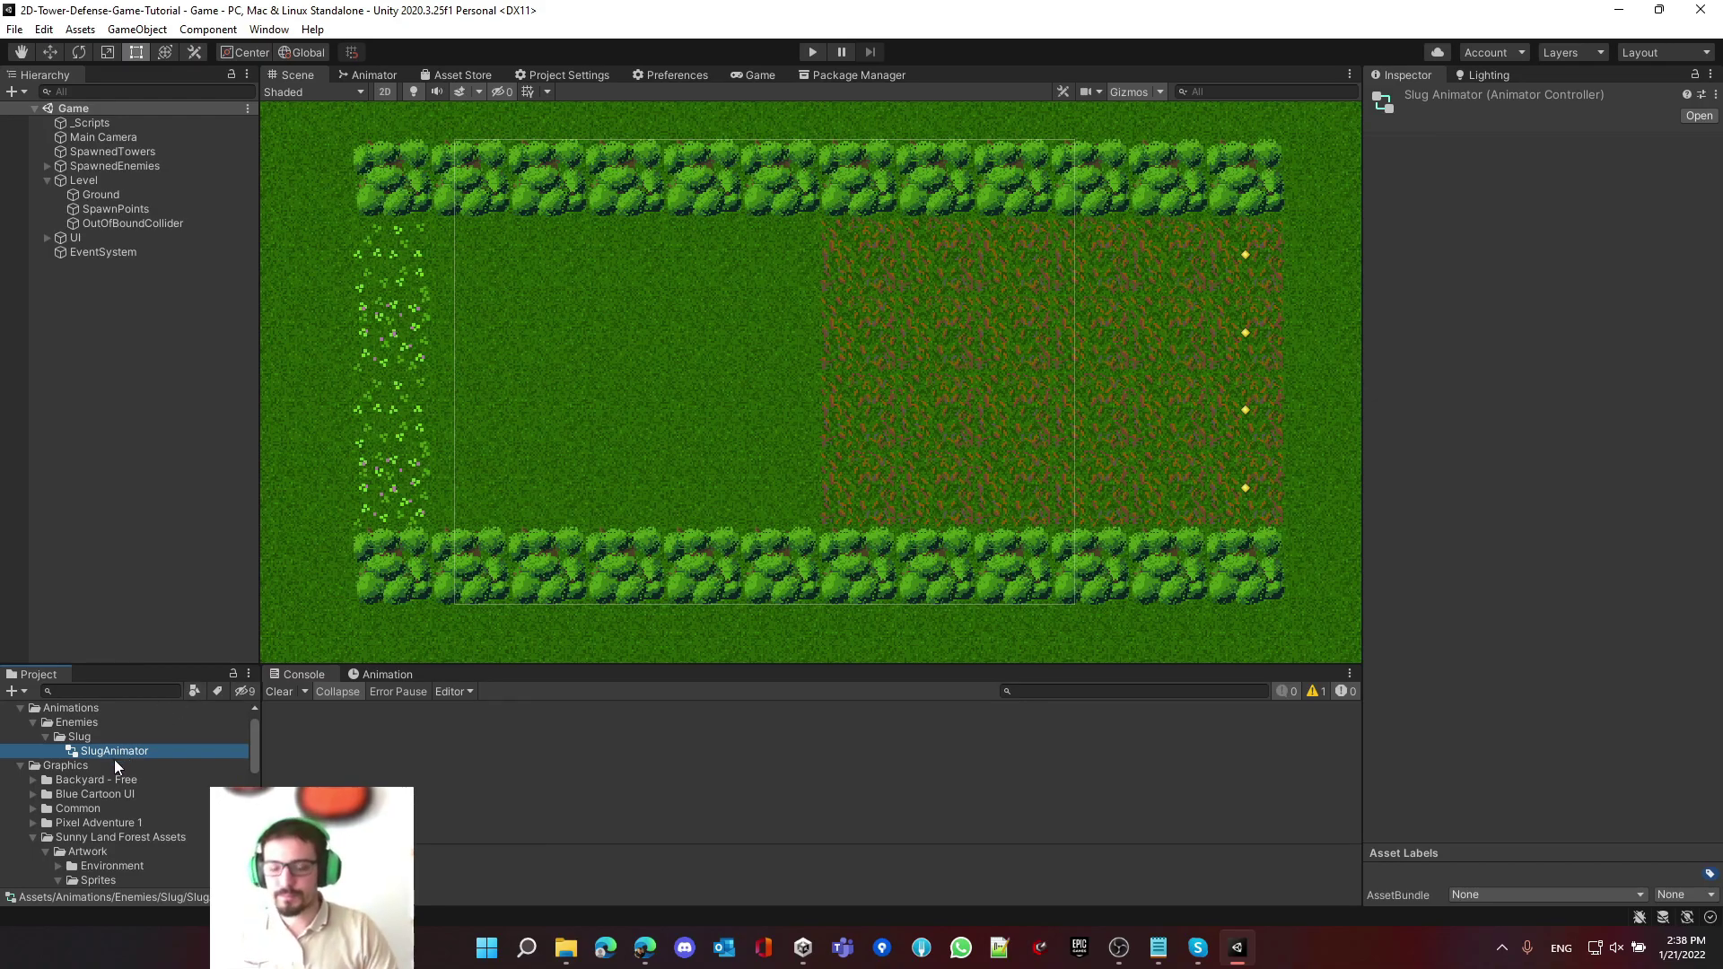
- Open the Enemy2 prefab from the Prefabs folder for editing
scroll(127, 756, down, 3)
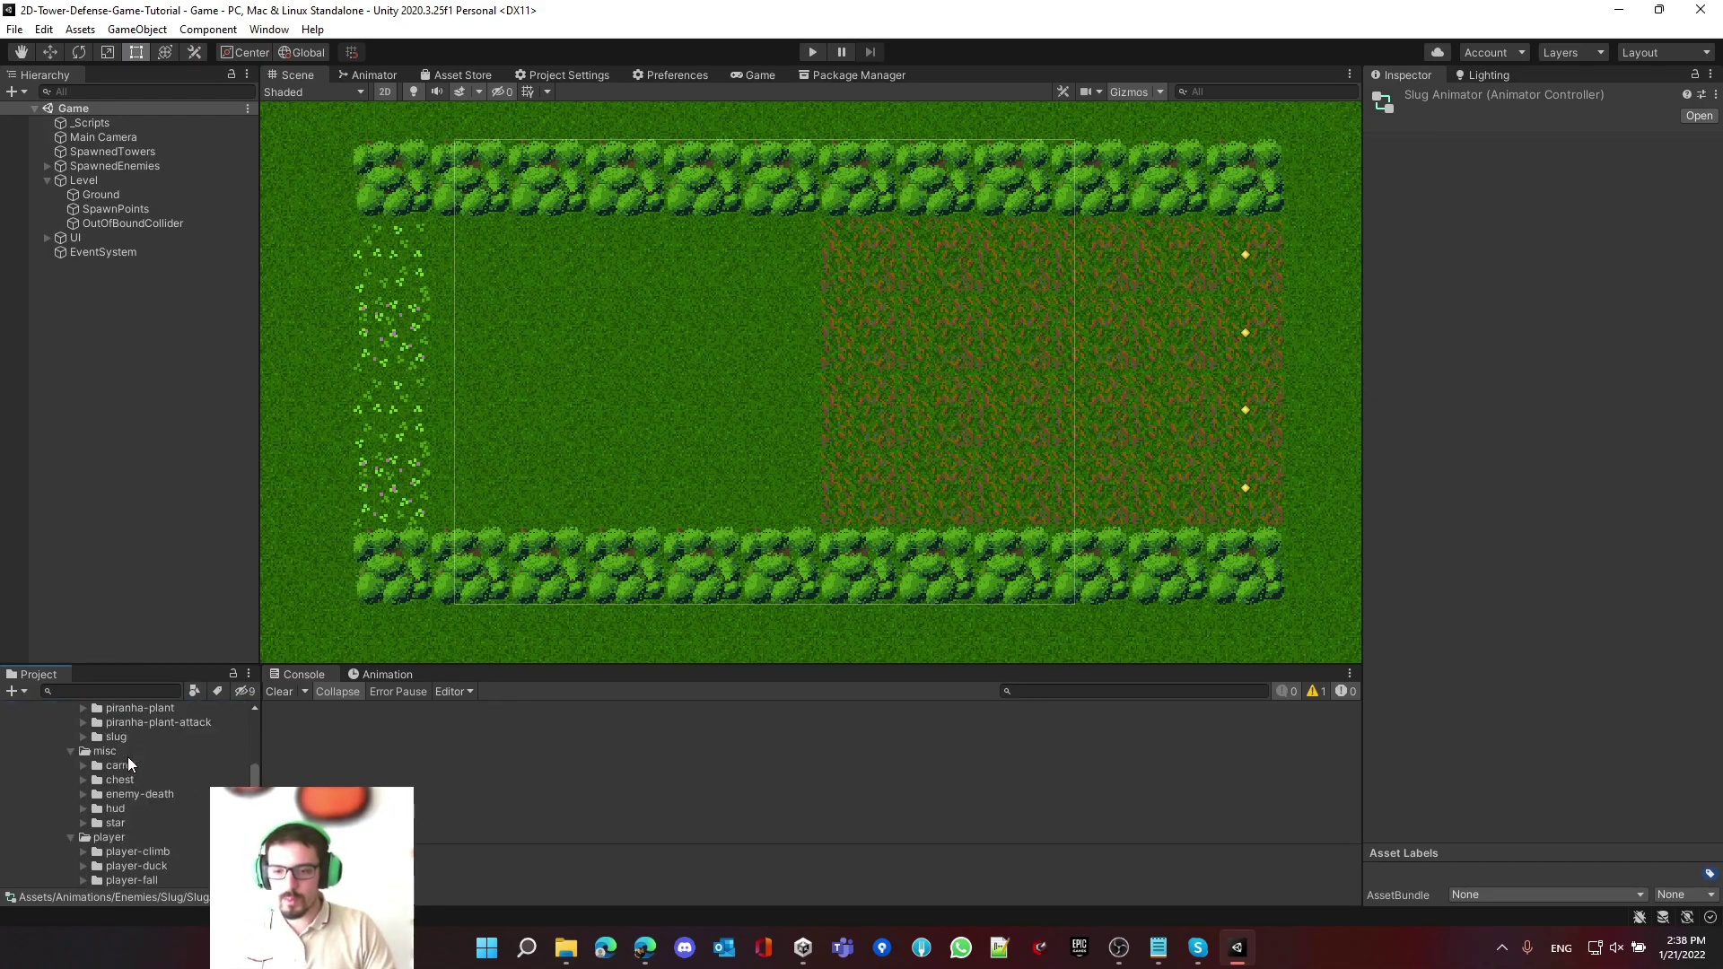
click(71, 787)
scroll(79, 788, down, 10)
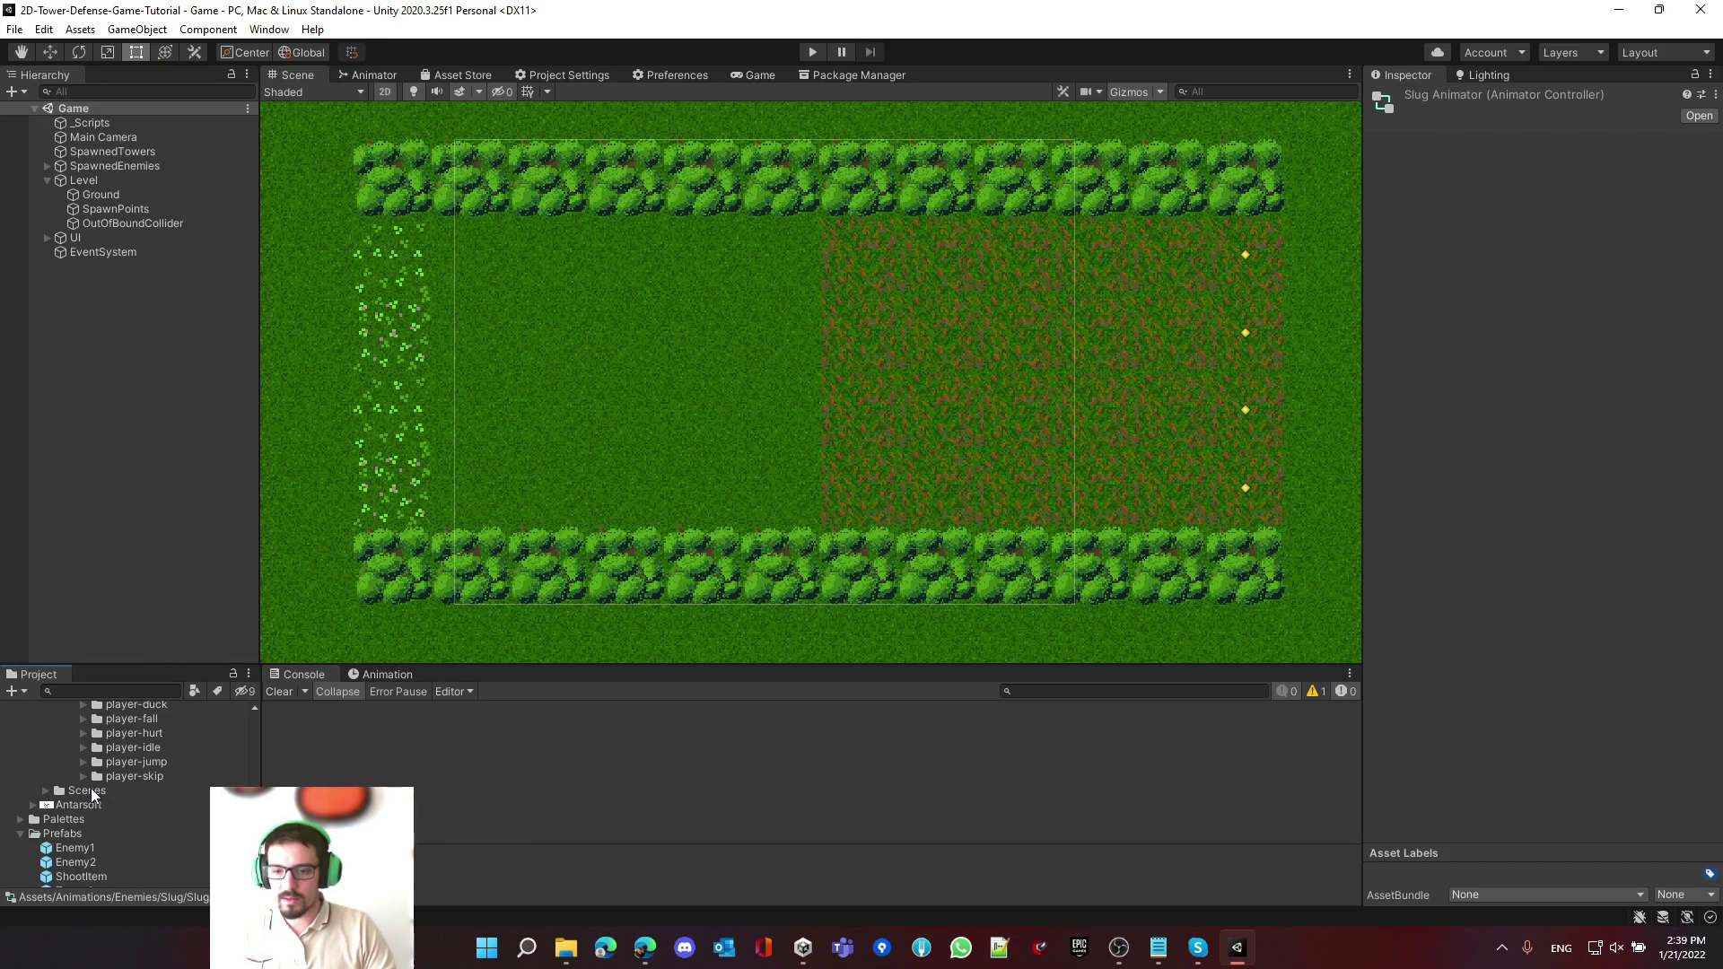
click(81, 752)
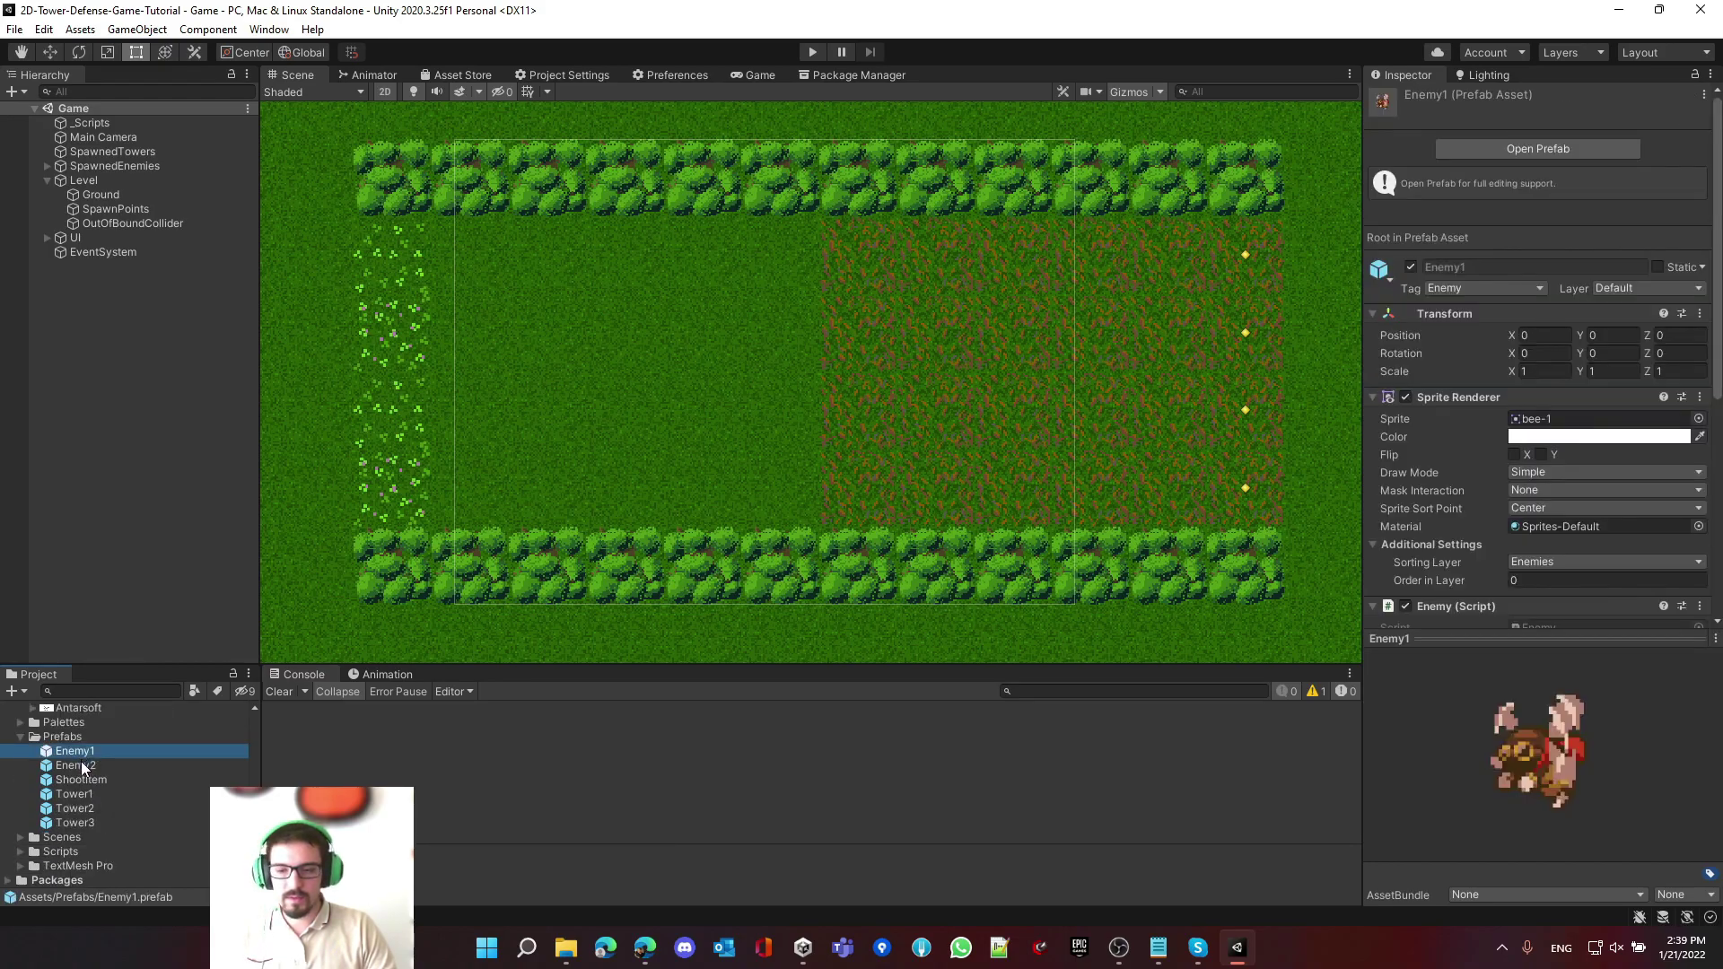
double_click(83, 766)
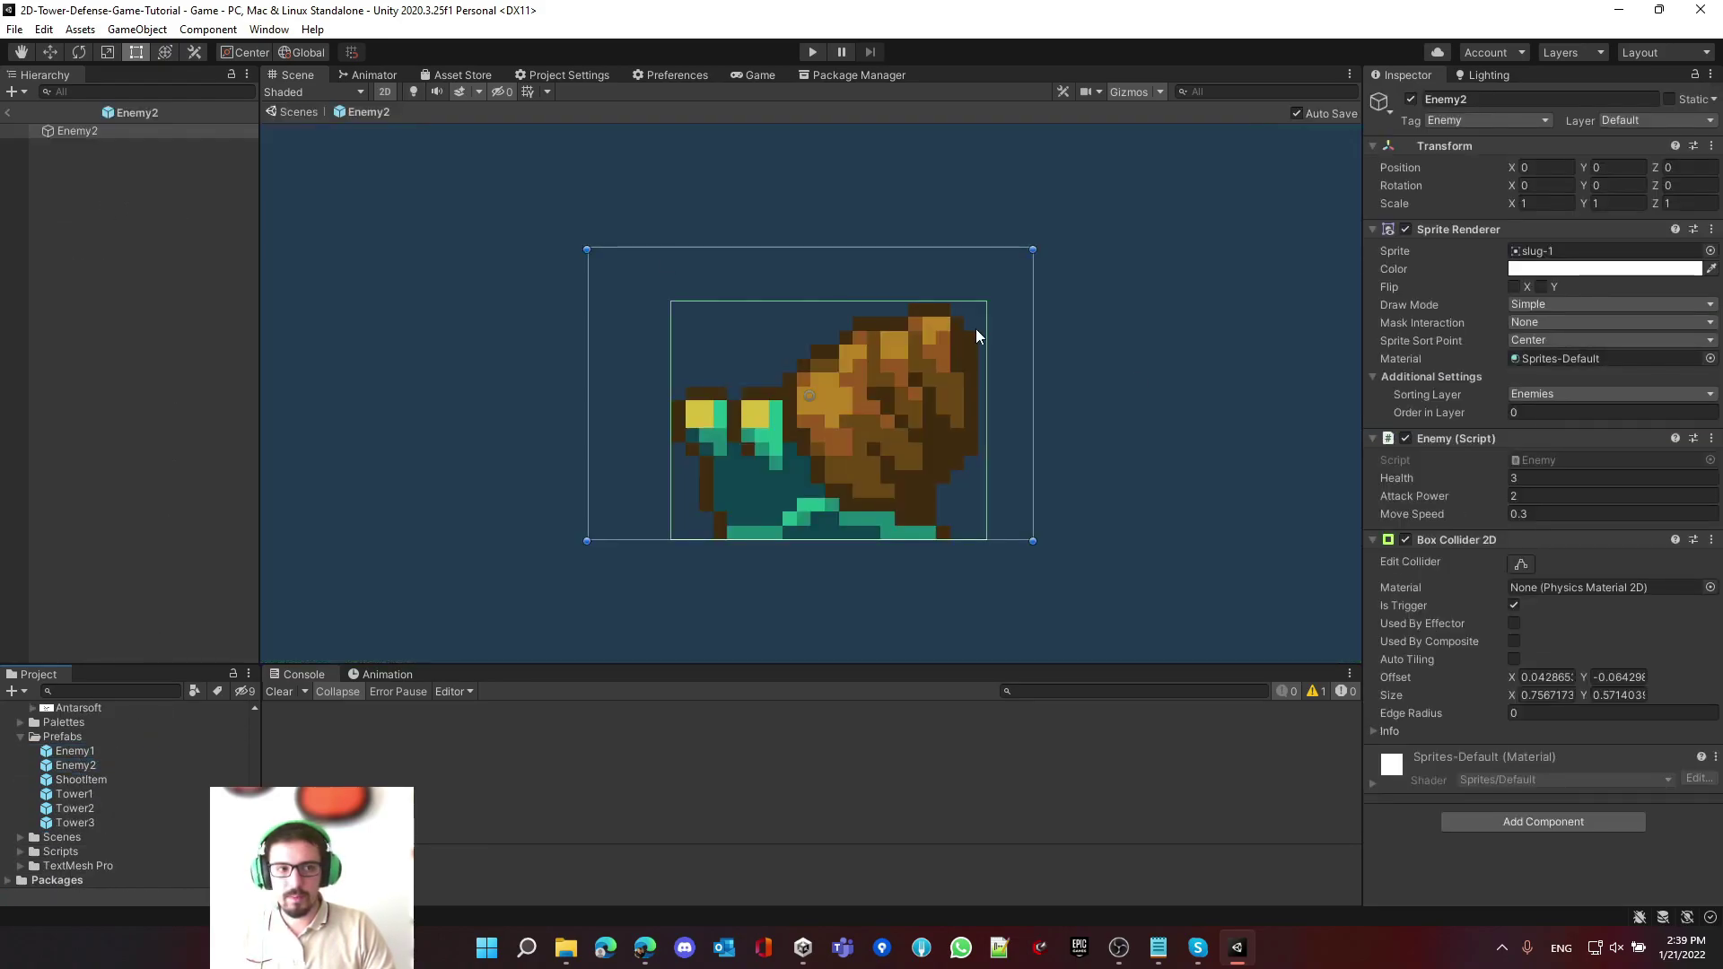
- Add an Animator component to the Enemy2 prefab
click(1479, 823)
text(animator)
key(Return)
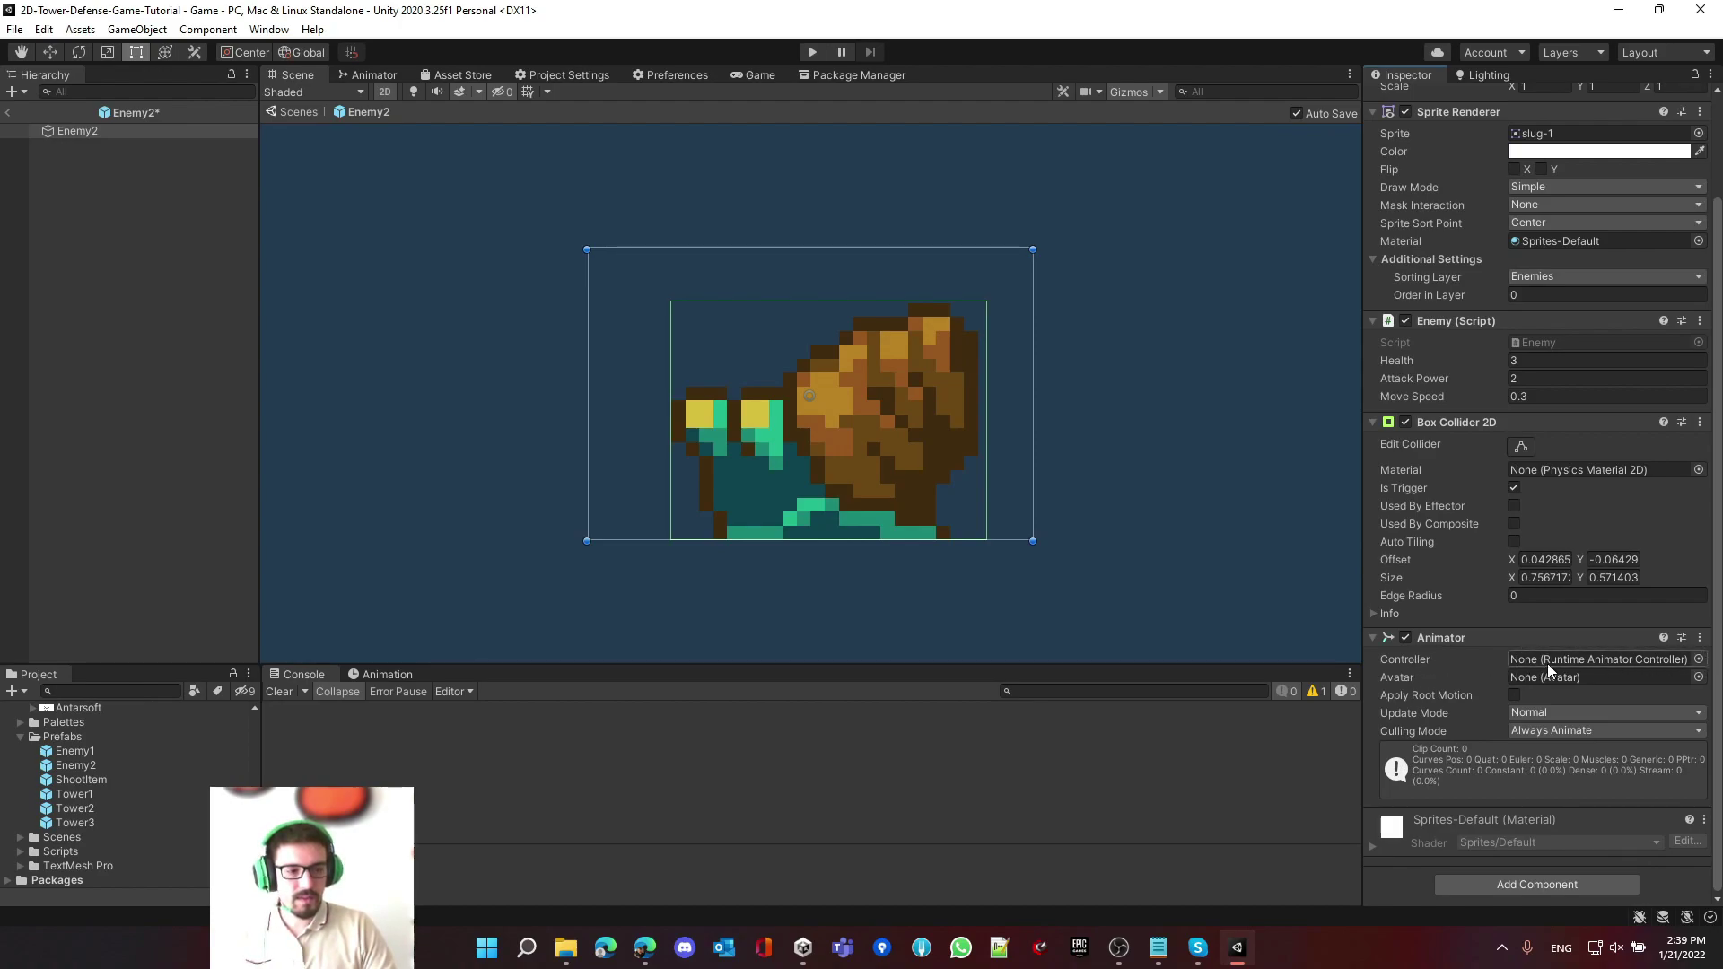
- Assign SlugAnimator as the controller of Enemy2's Animator component
scroll(79, 740, up, 10)
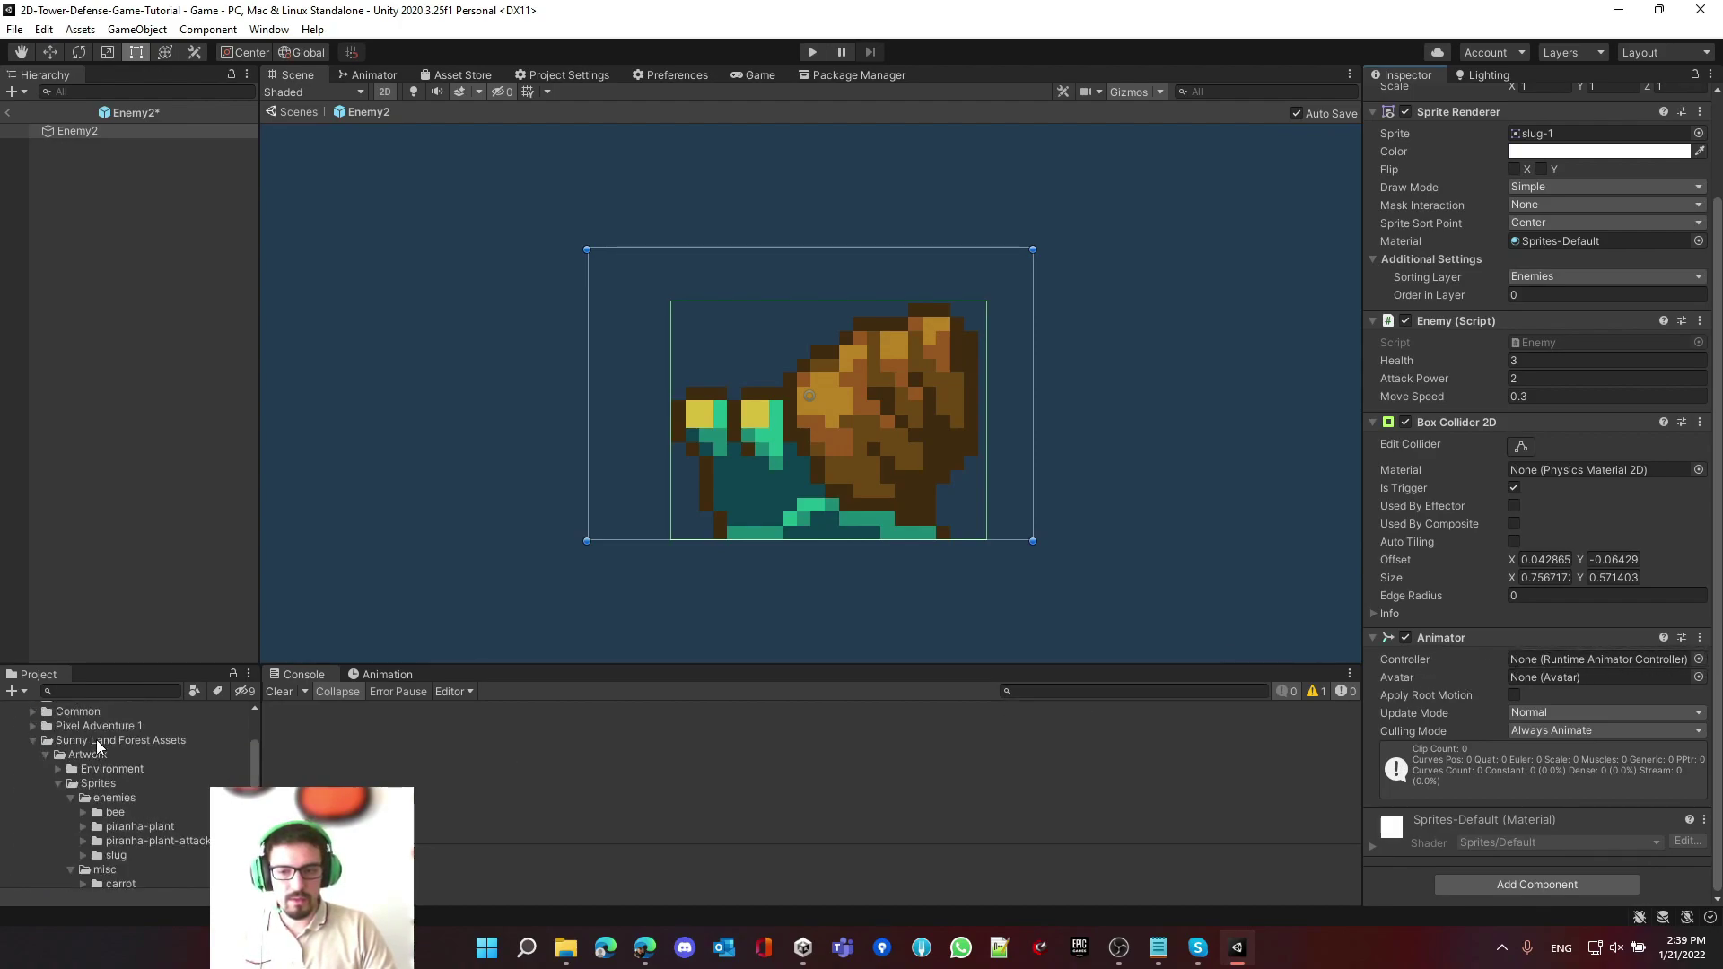
click(1699, 659)
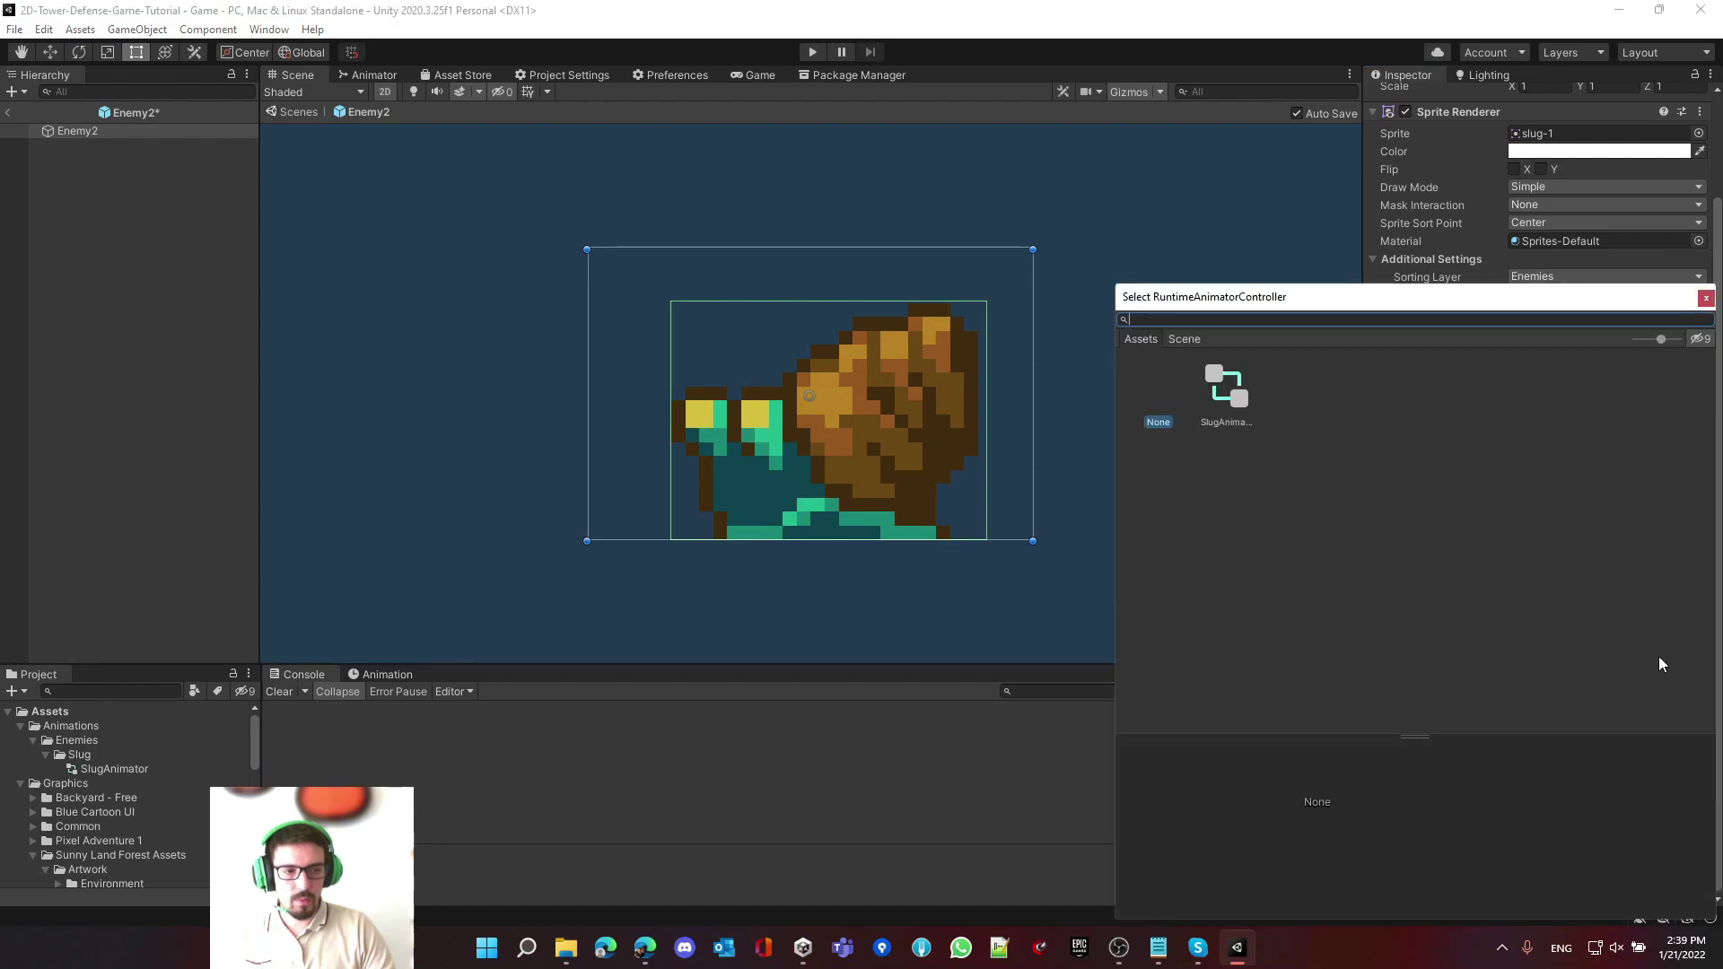
text(slug)
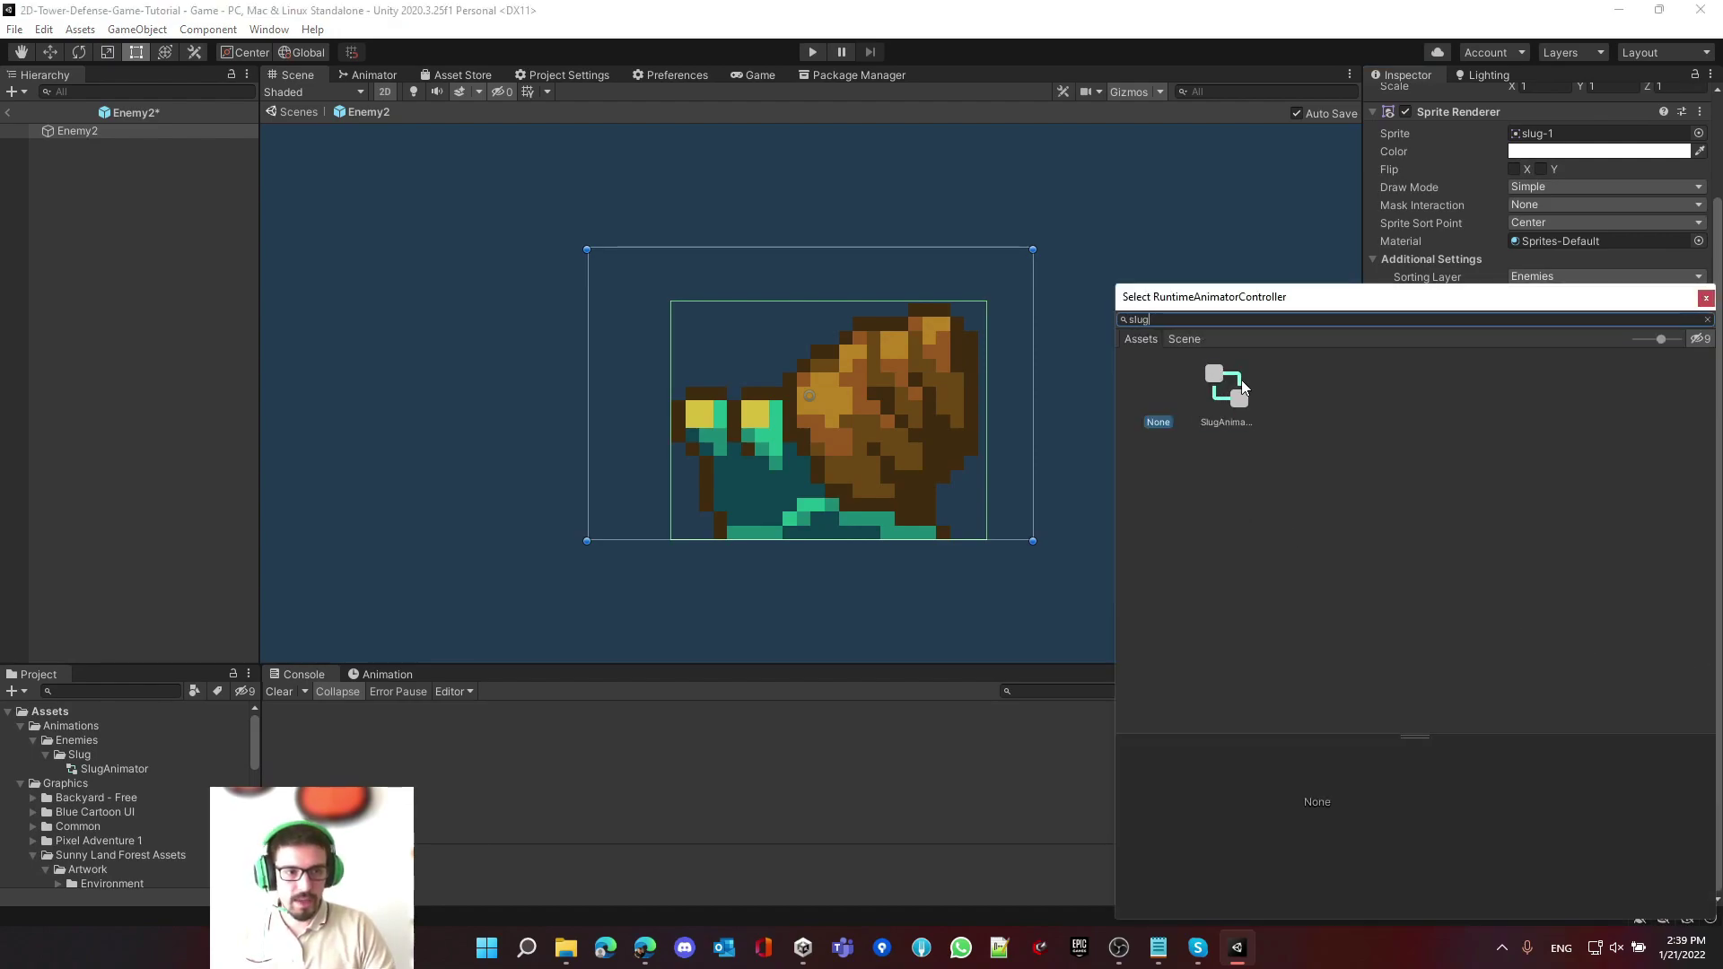
double_click(1235, 384)
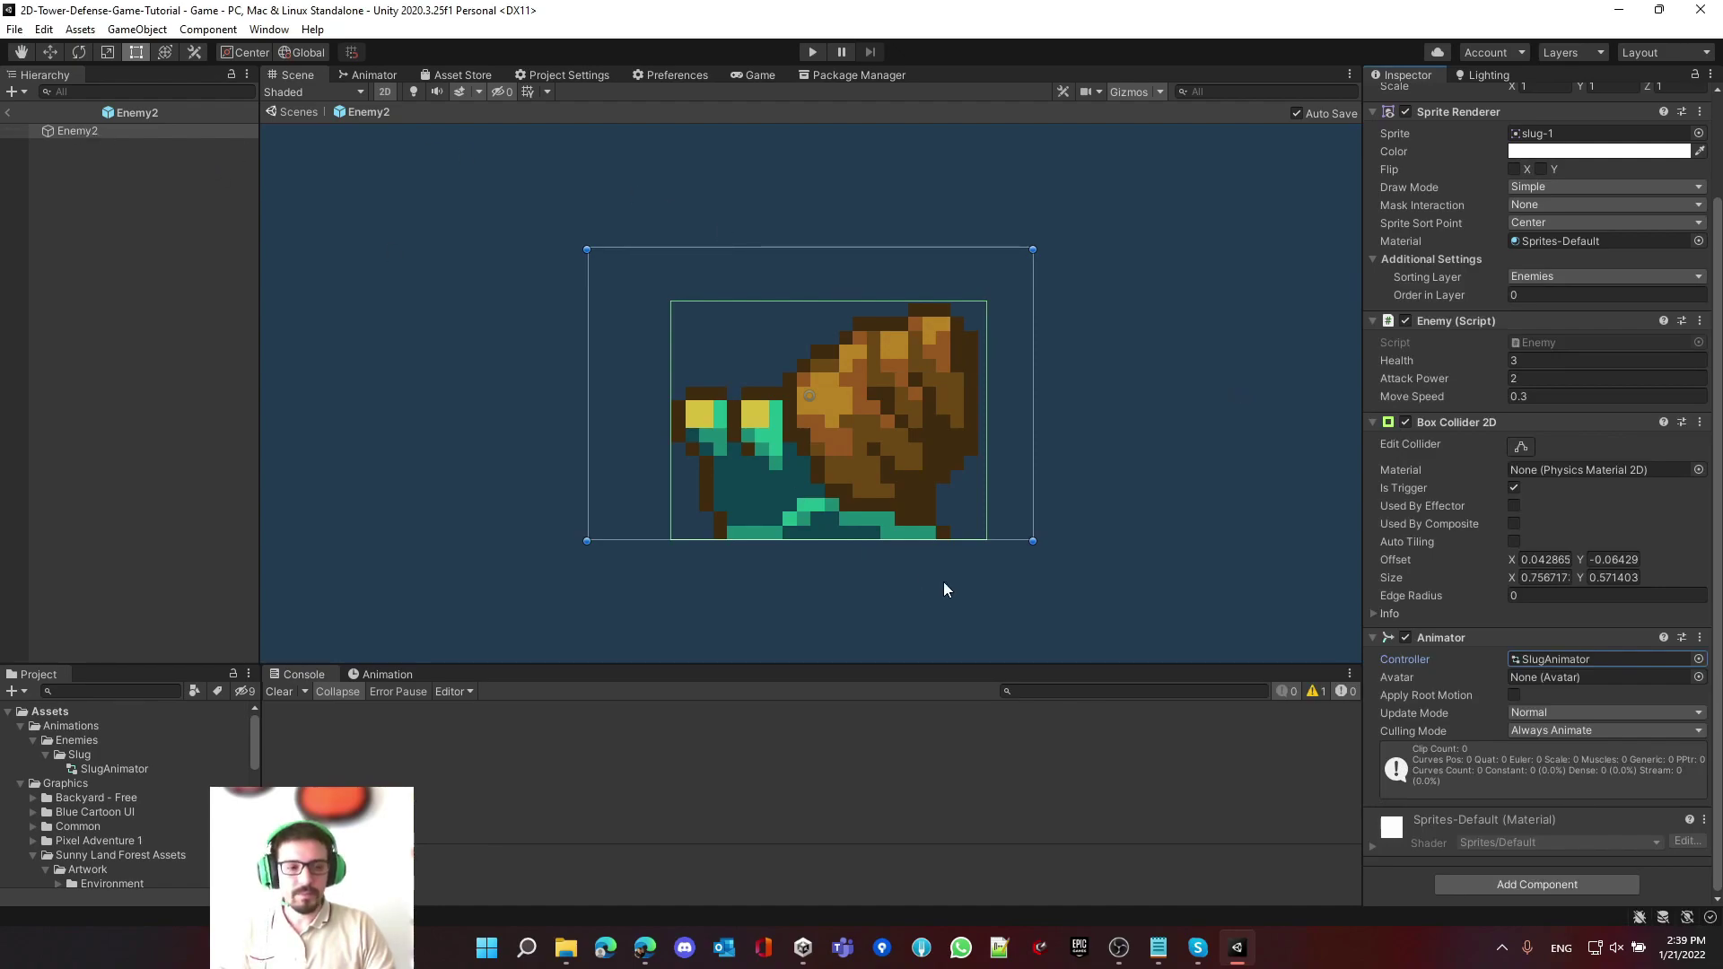
scroll(1562, 615, up, 3)
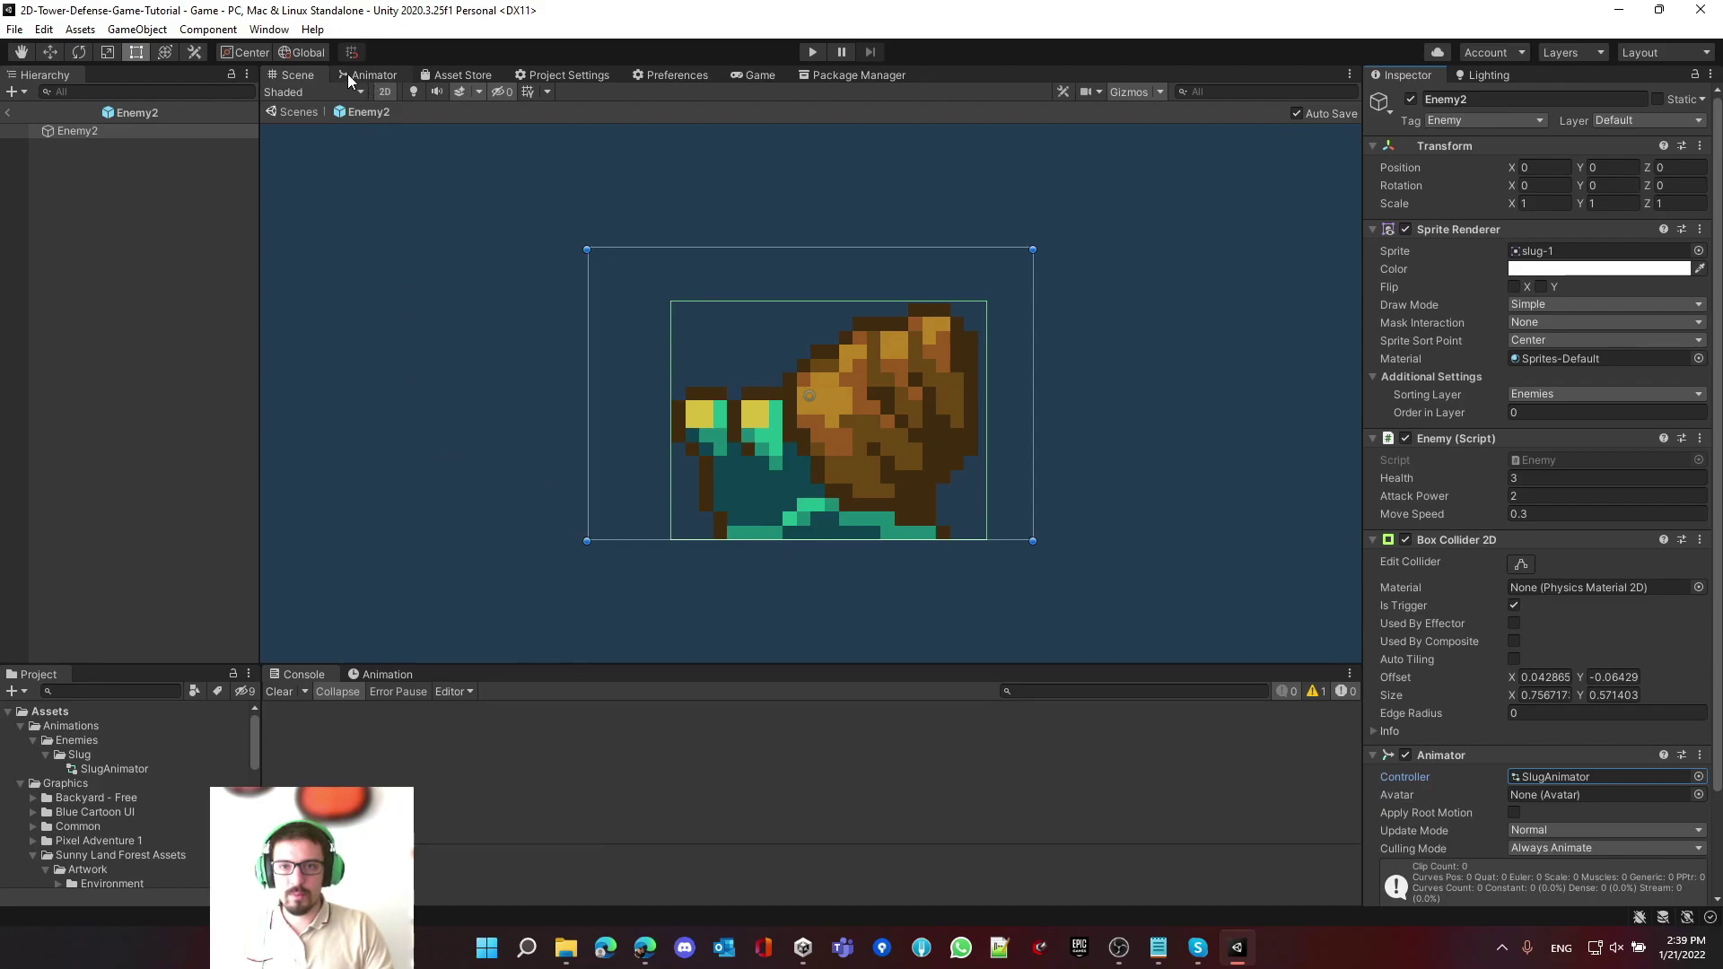
click(270, 32)
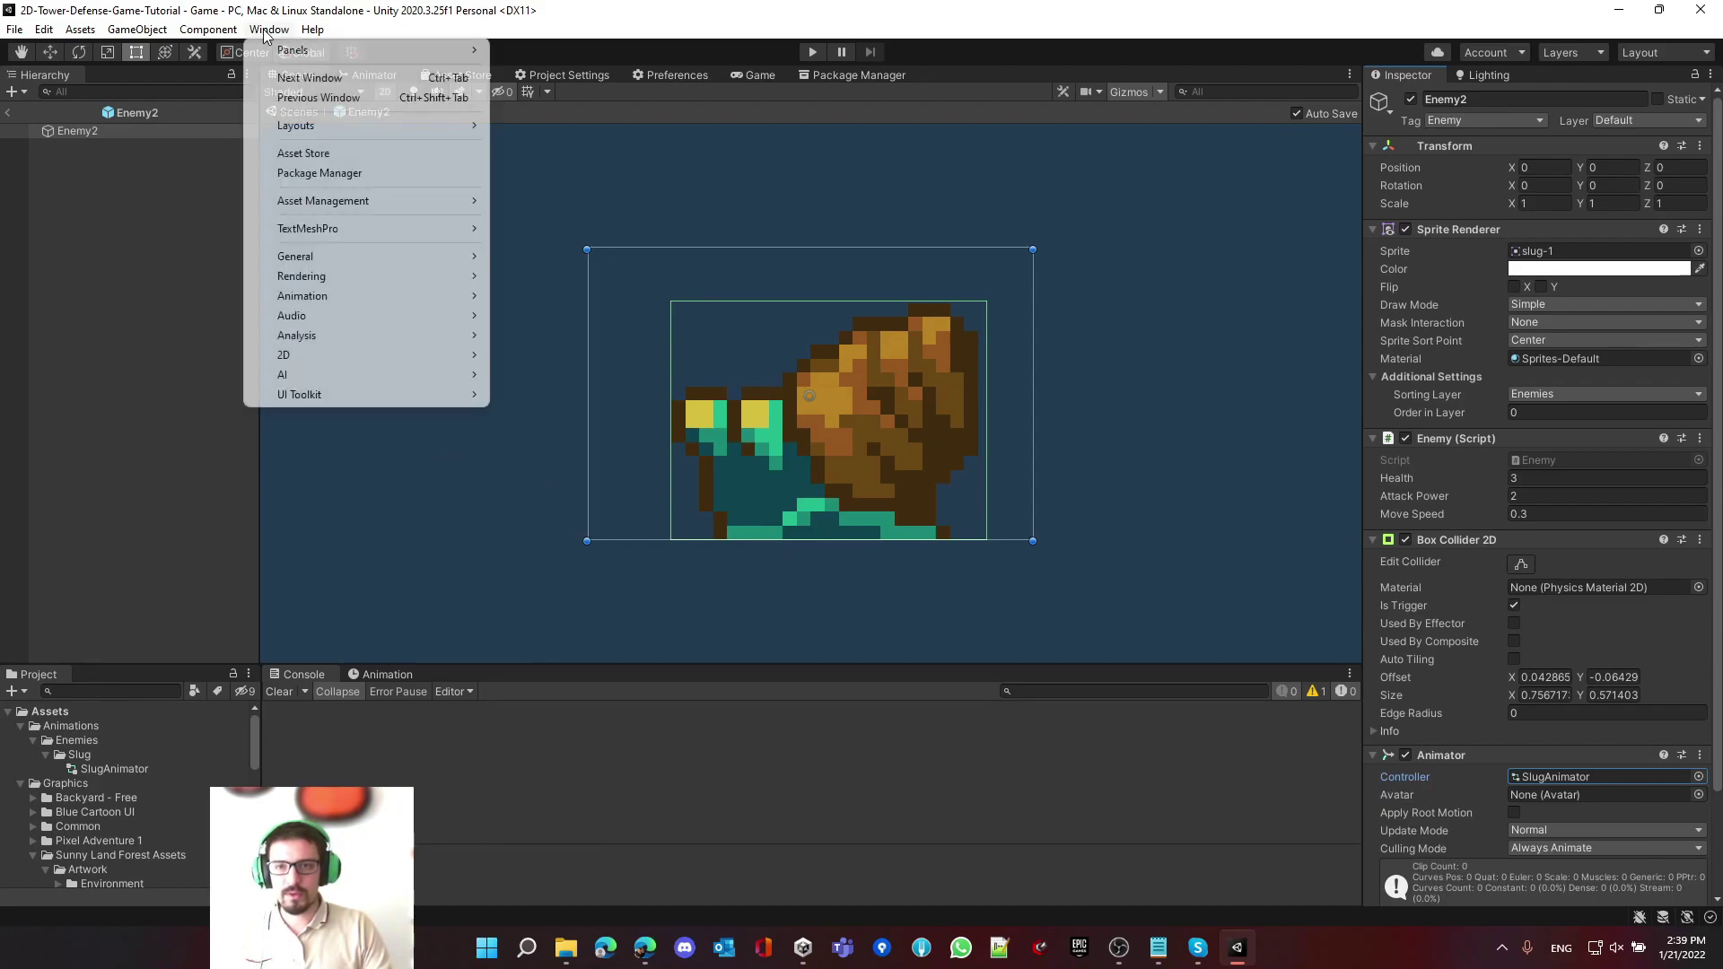
mouse_move(365, 258)
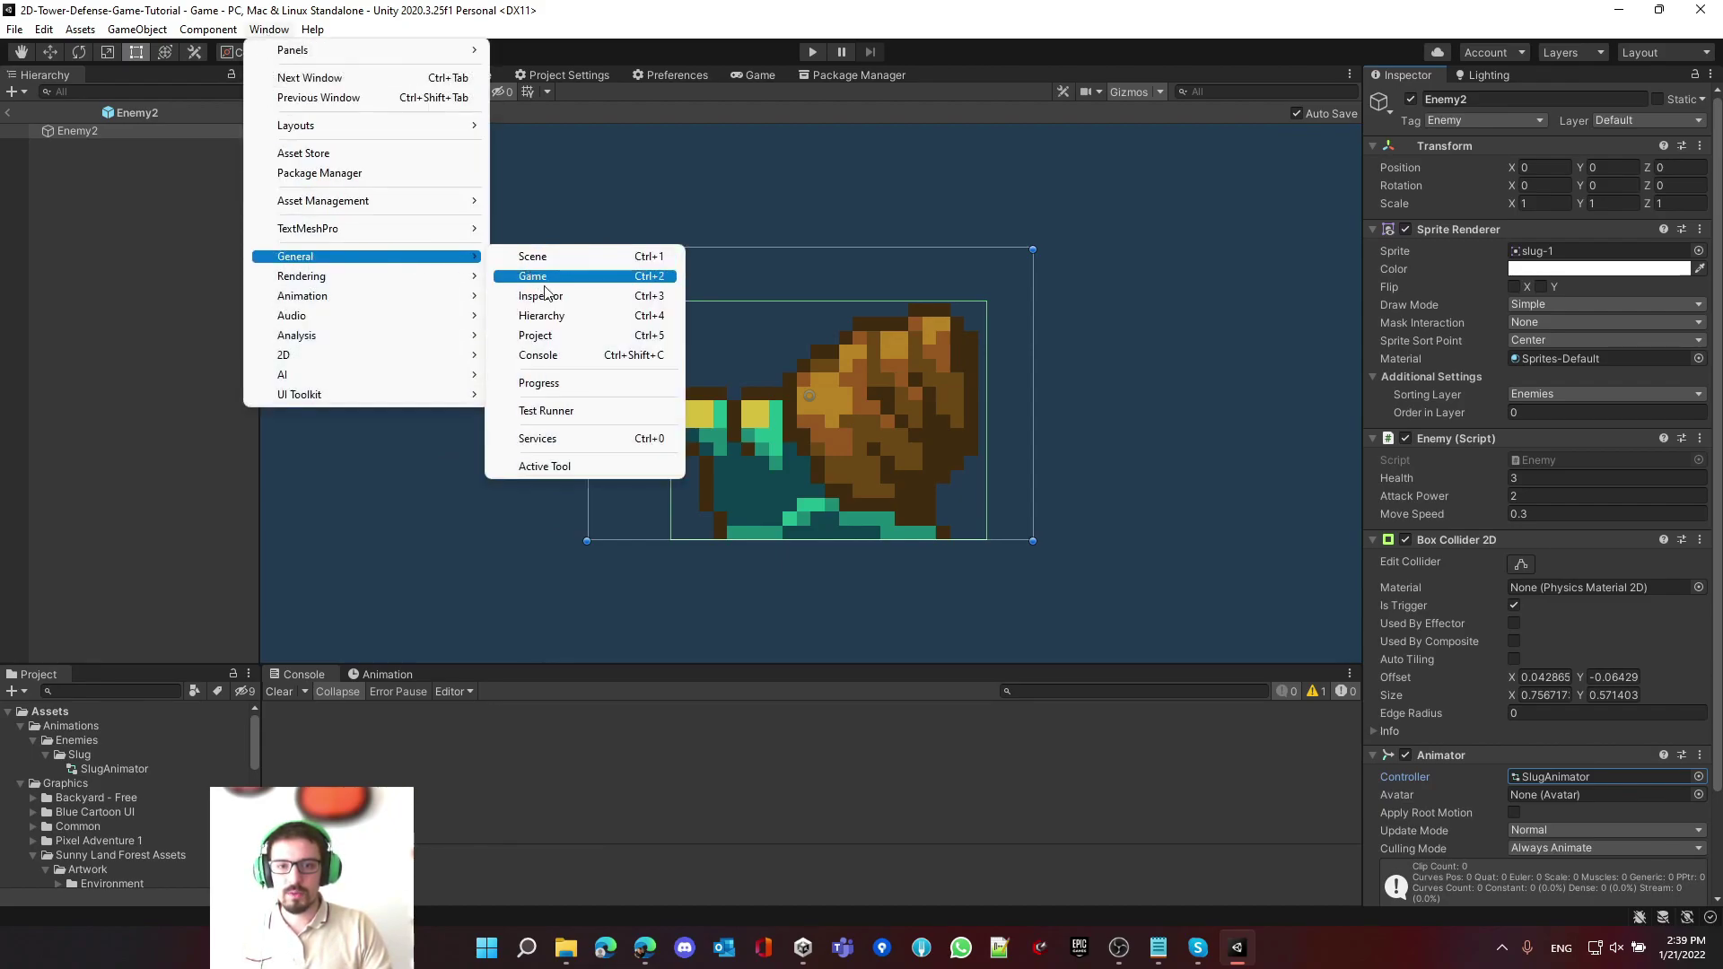
mouse_move(414, 299)
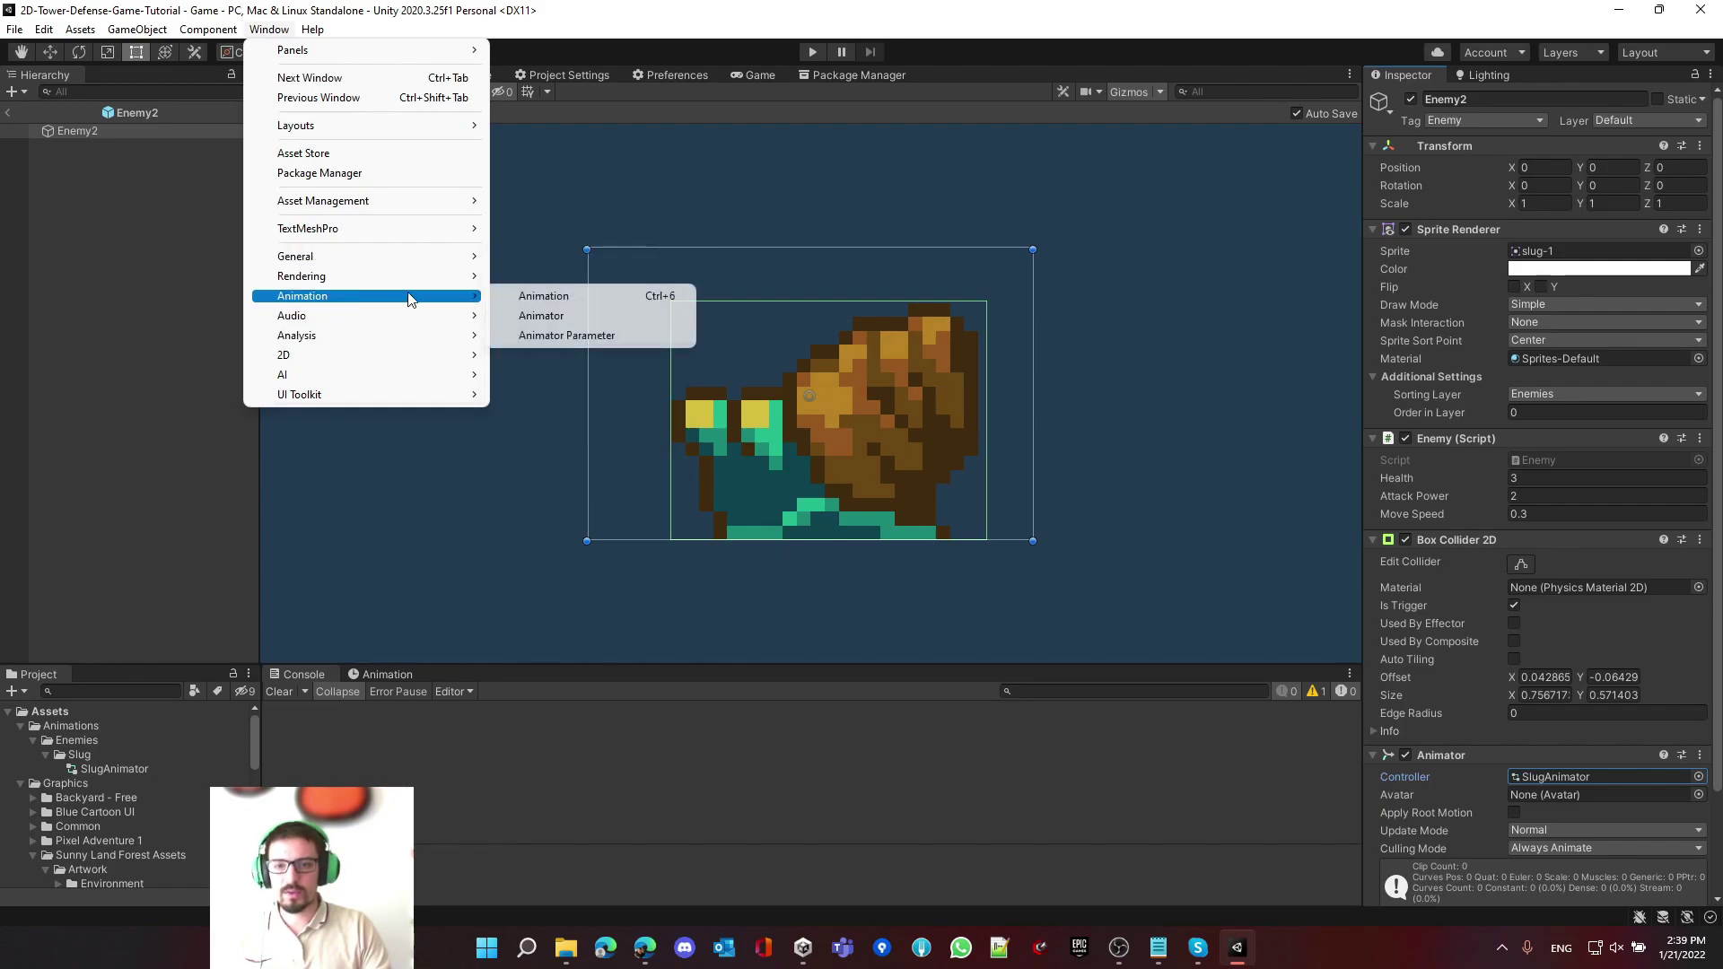
click(565, 297)
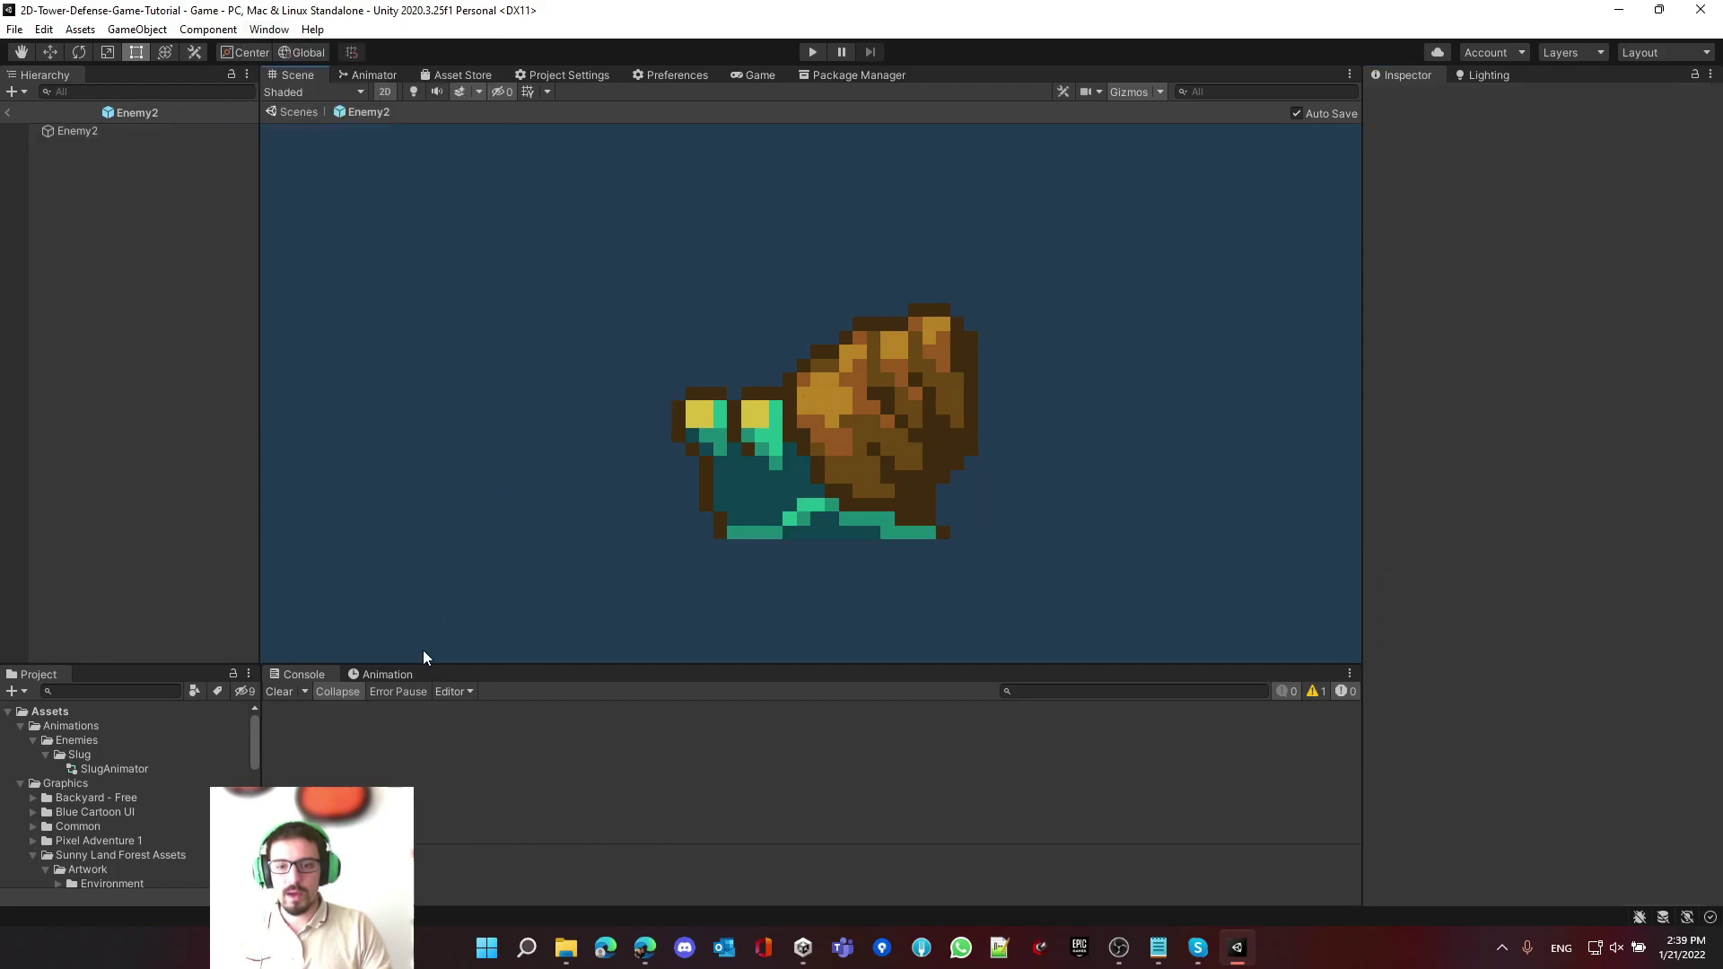
click(302, 674)
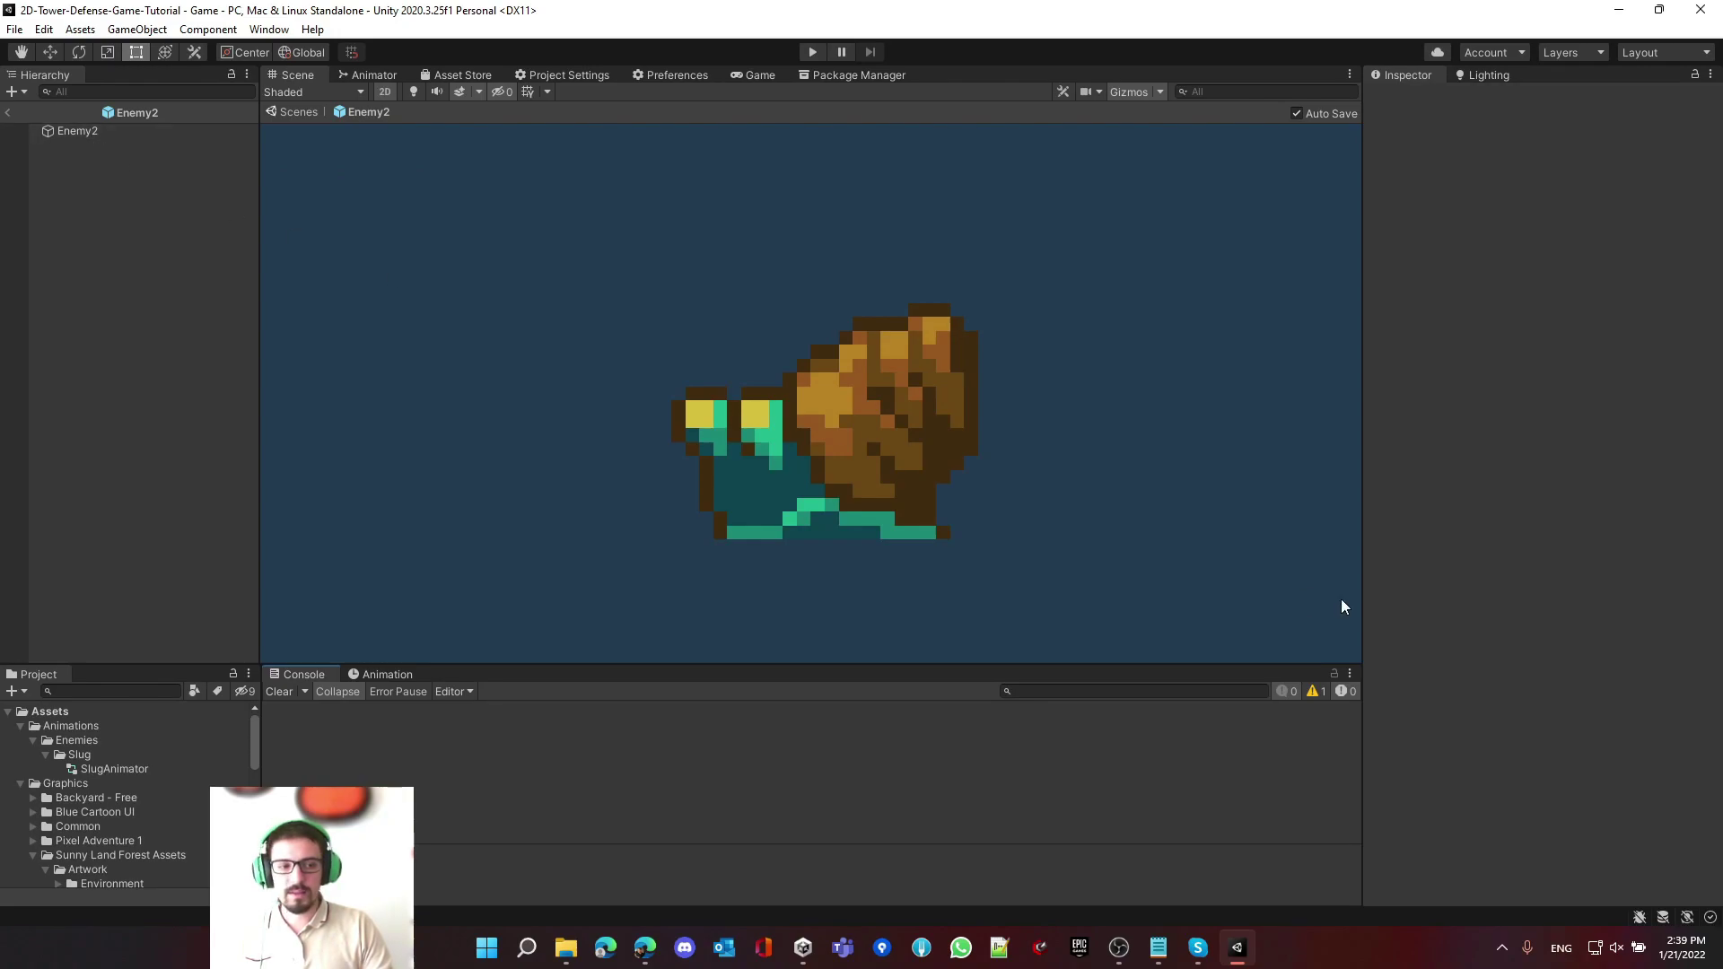
- Select the Enemy2 object and bring up its SlugAnimator state graph
click(94, 133)
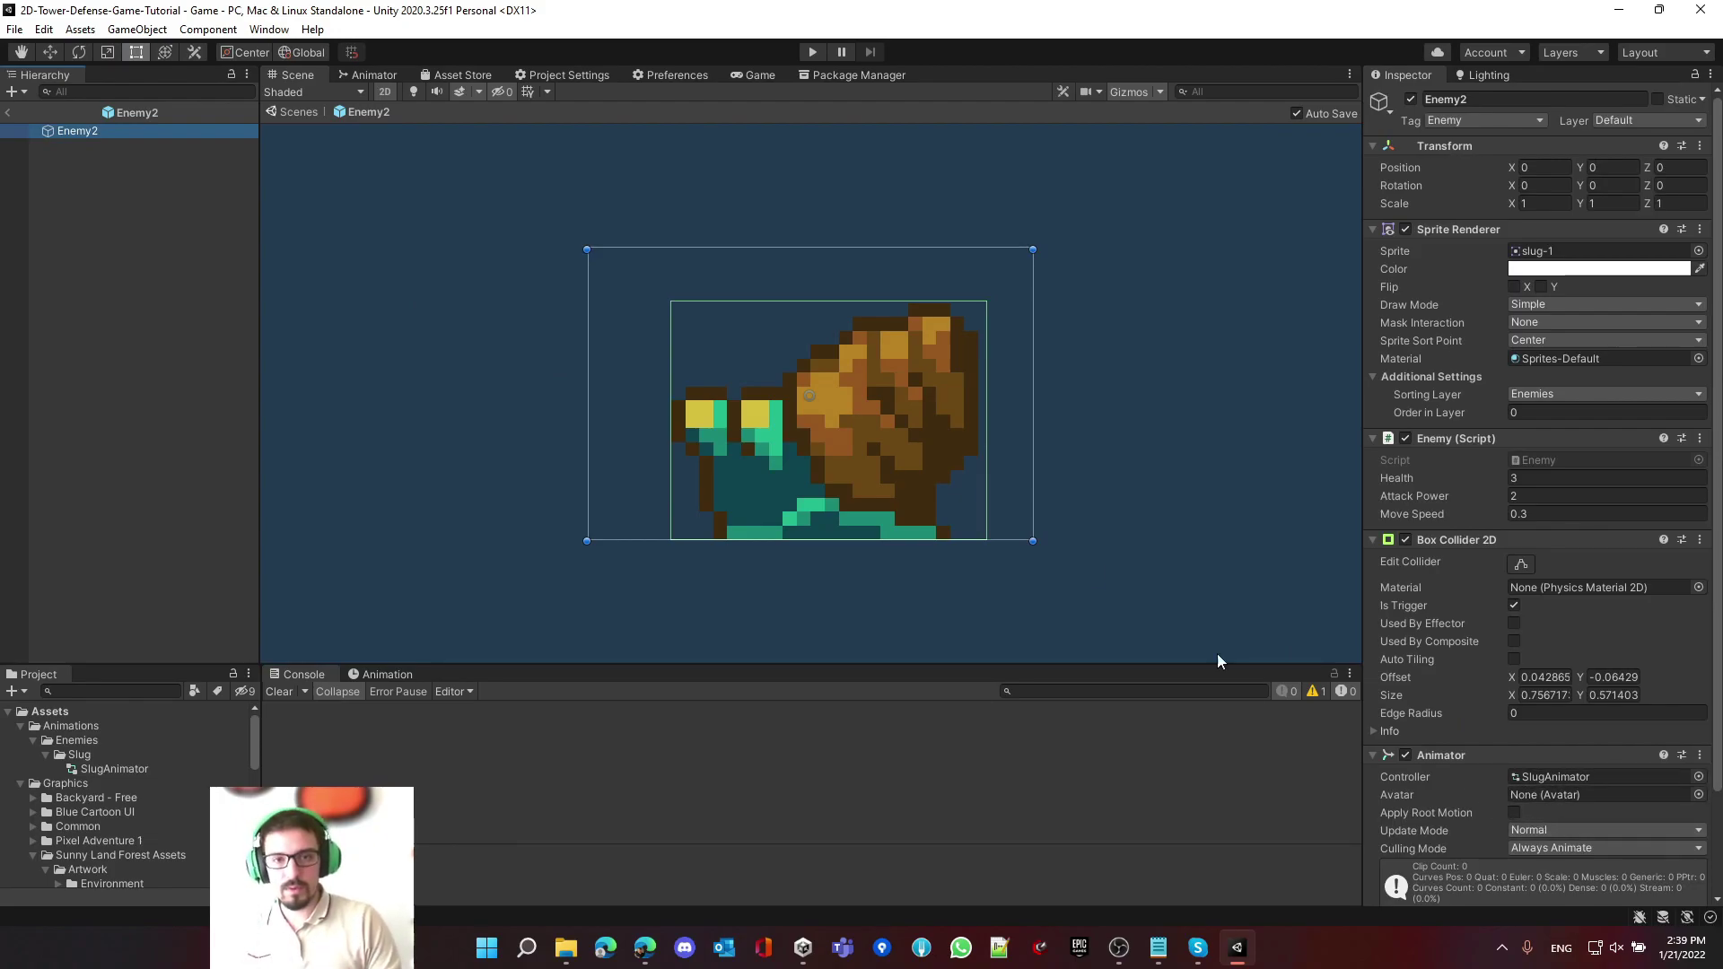
click(393, 76)
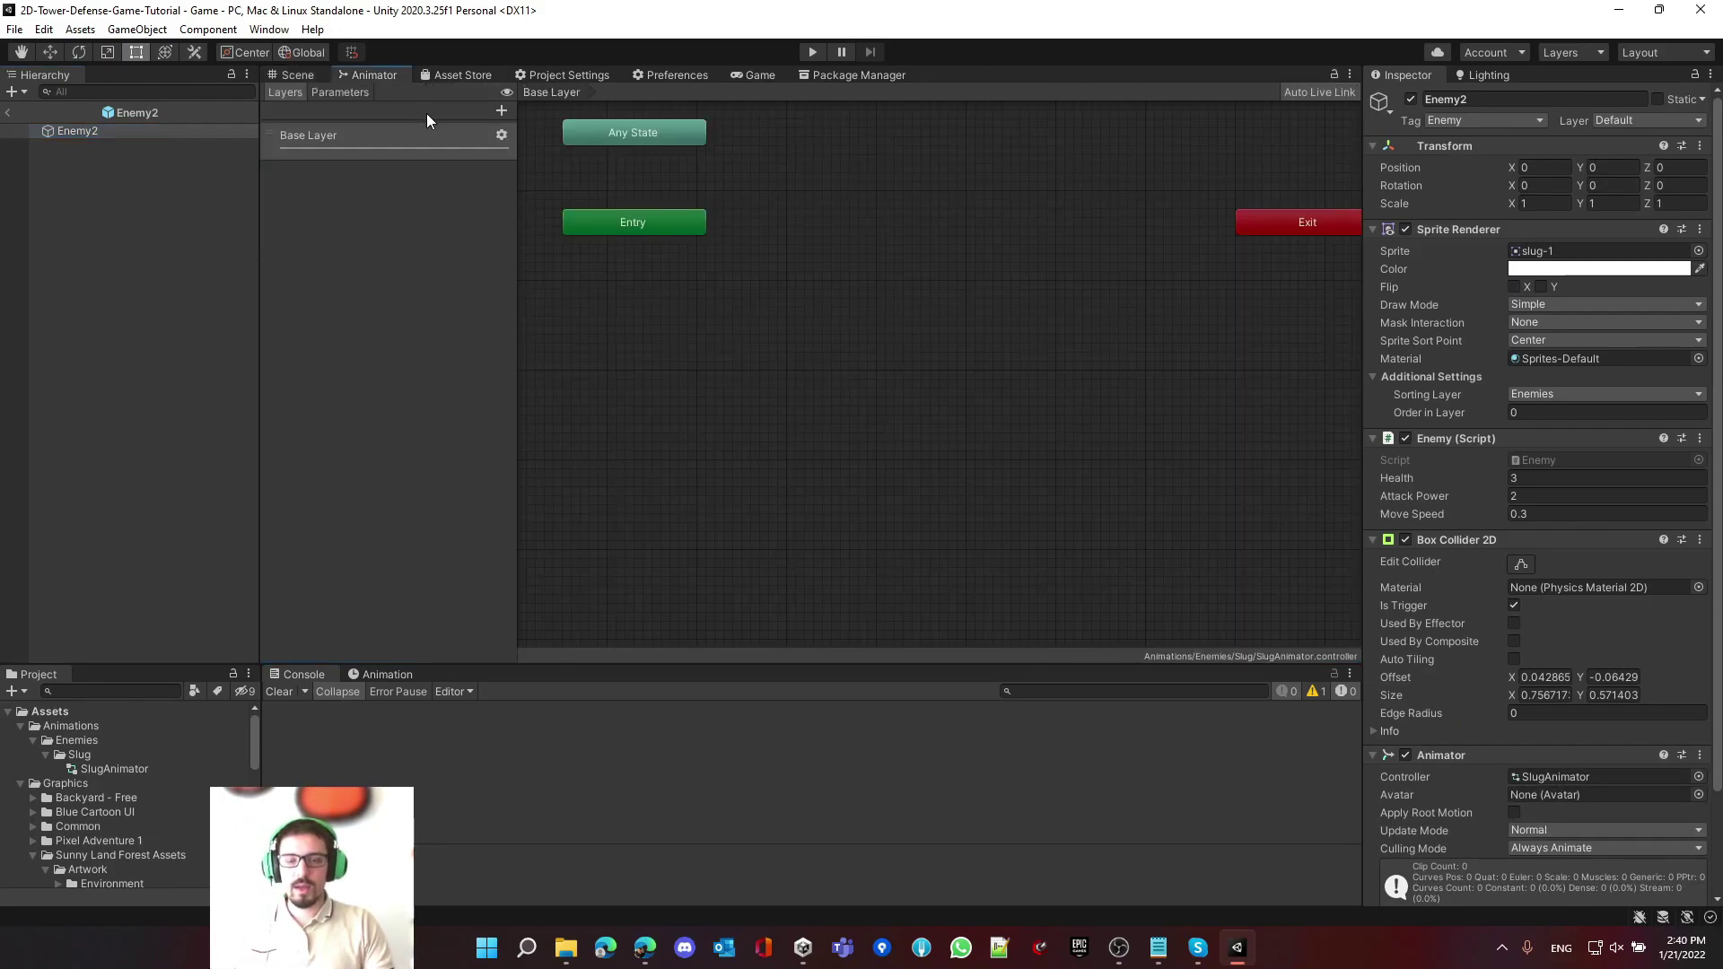
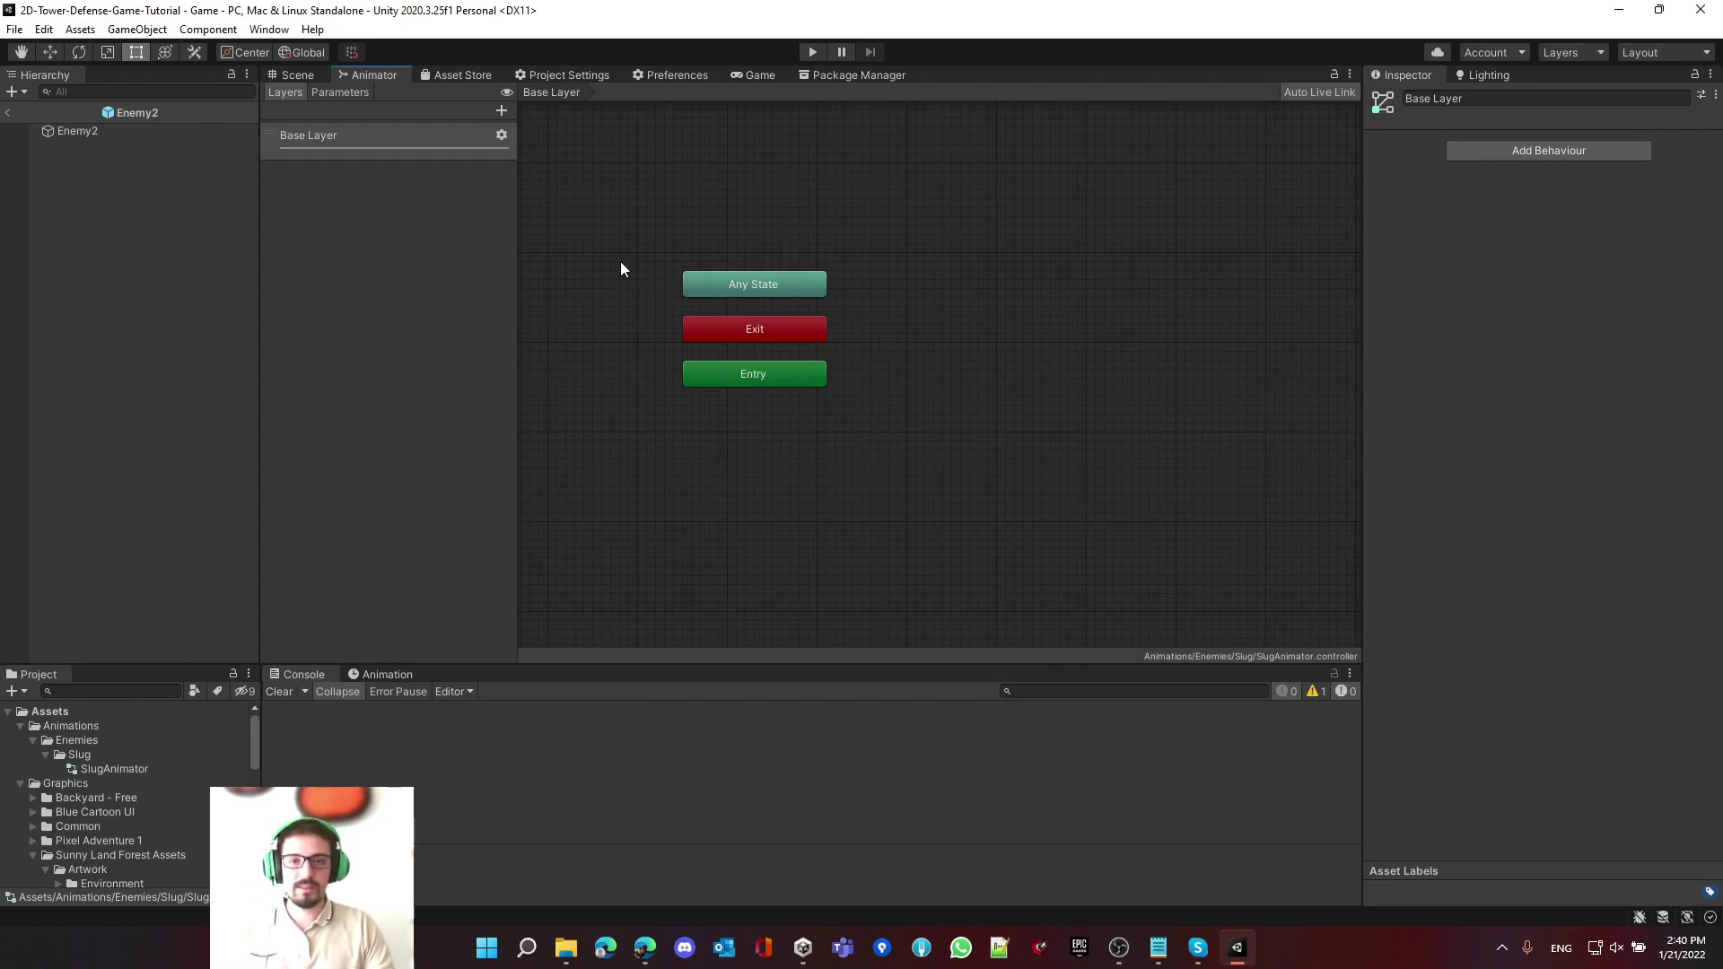
middle_drag(915, 346, 862, 388)
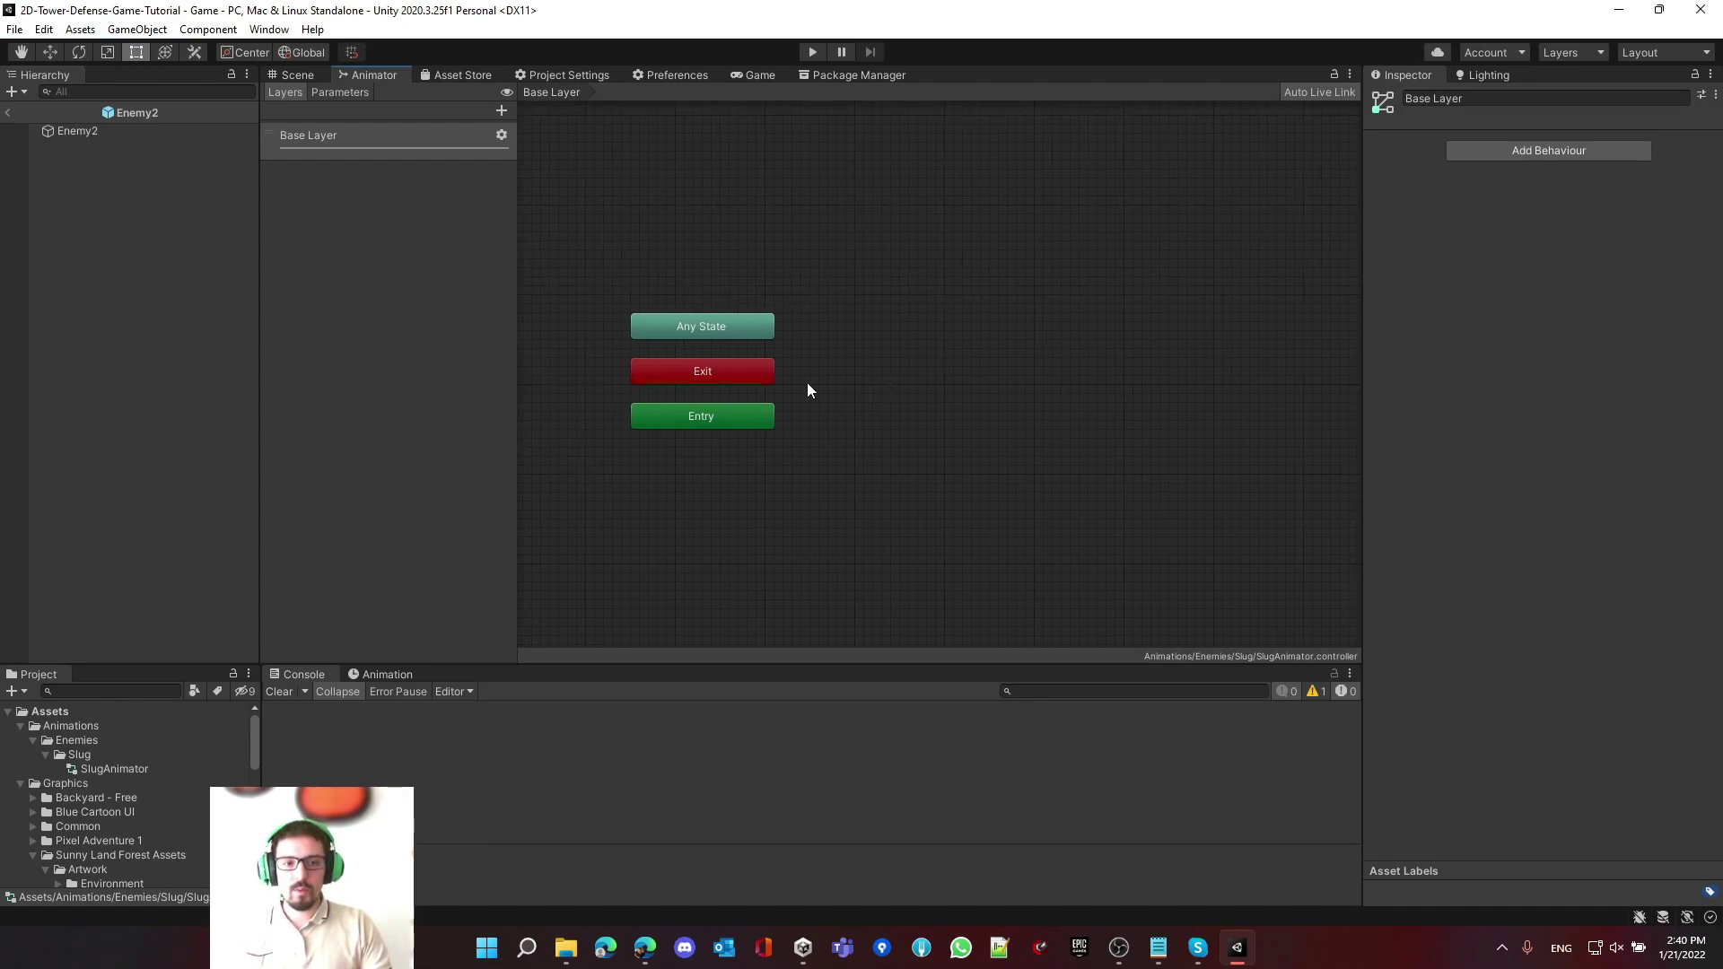
click(721, 416)
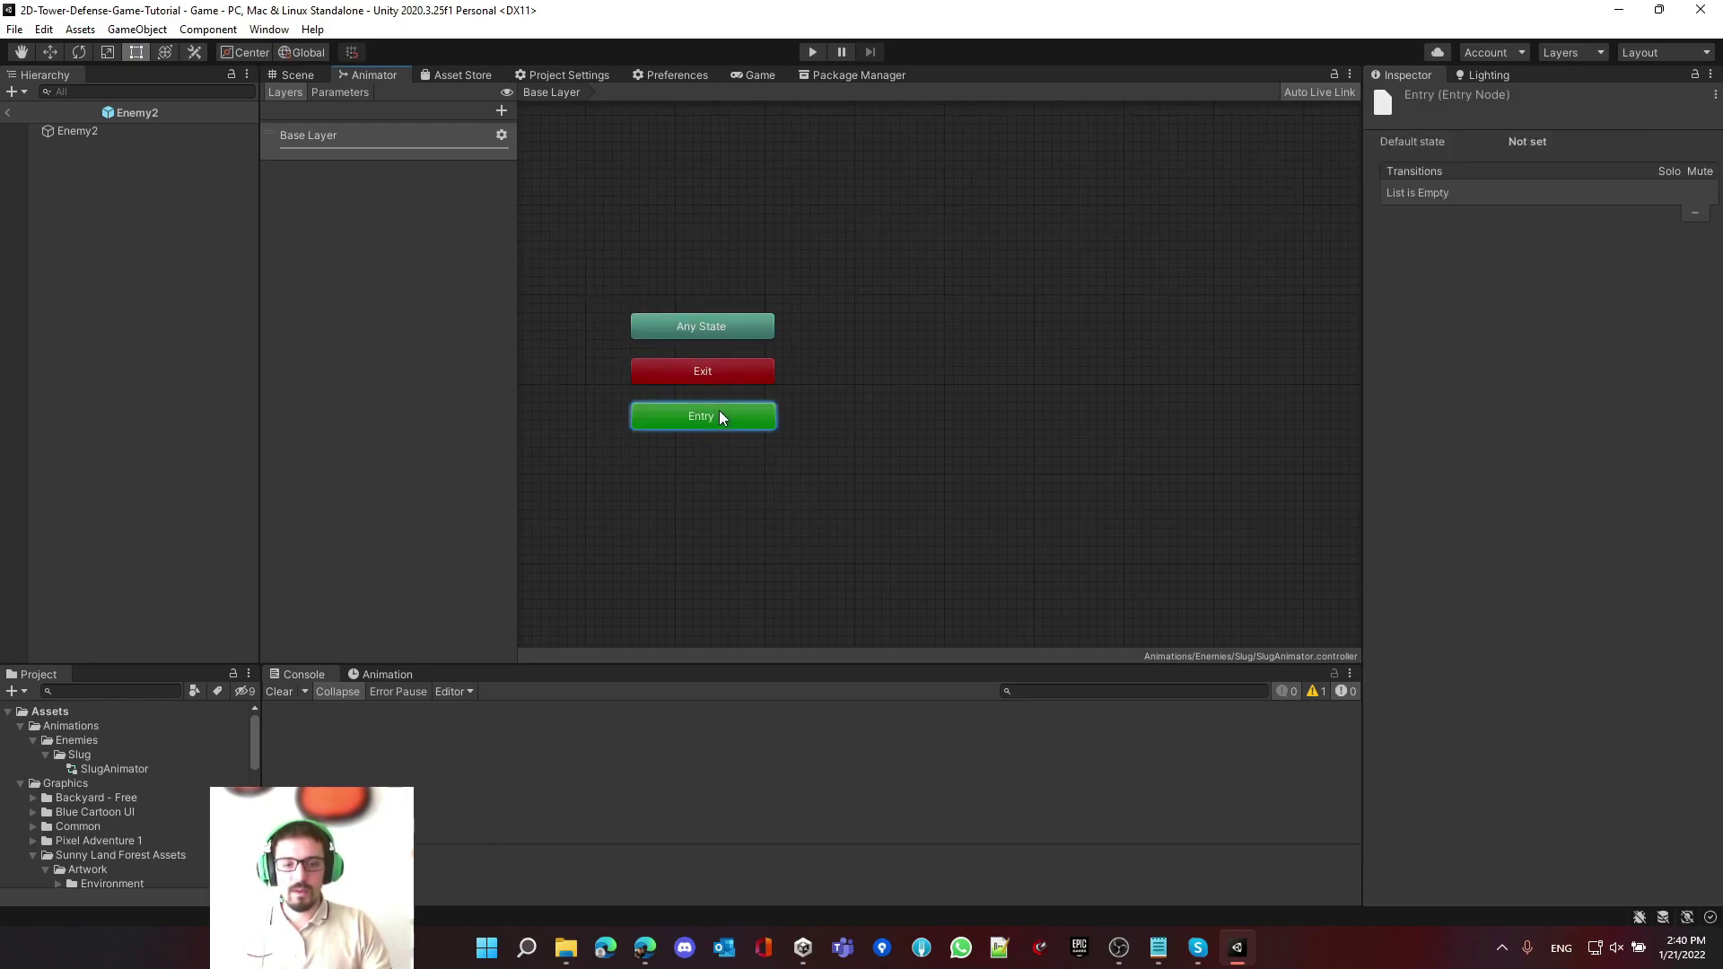
click(861, 362)
drag(856, 280, 1159, 338)
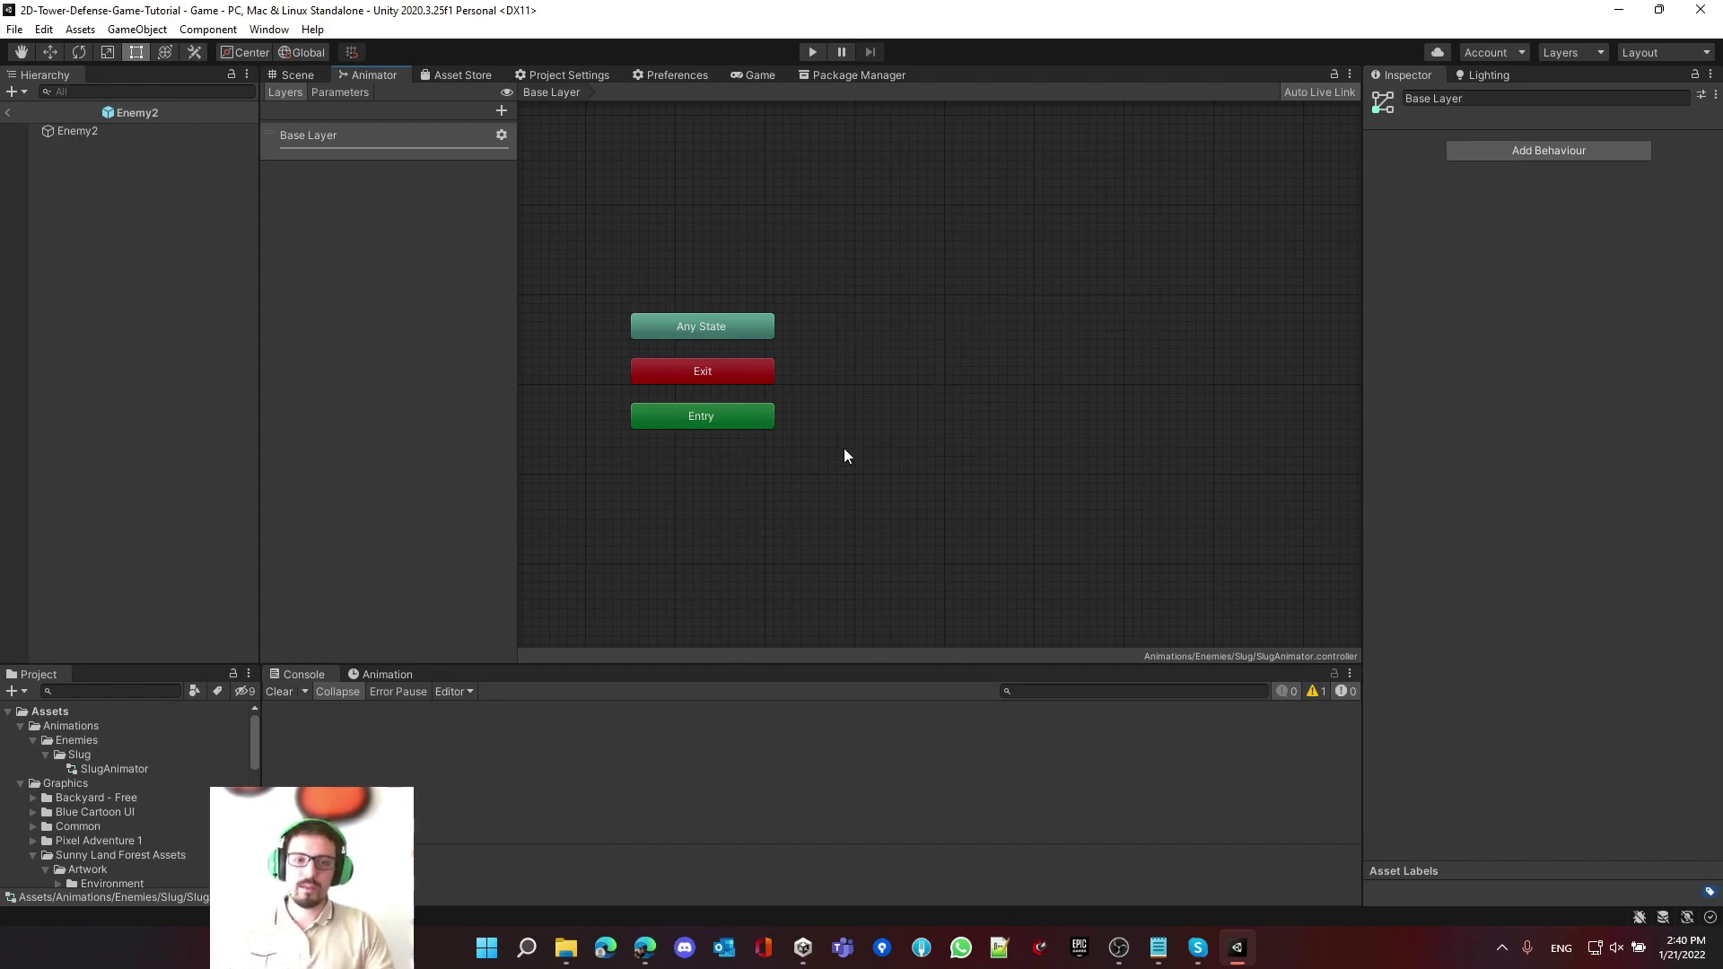
drag(908, 240, 1120, 461)
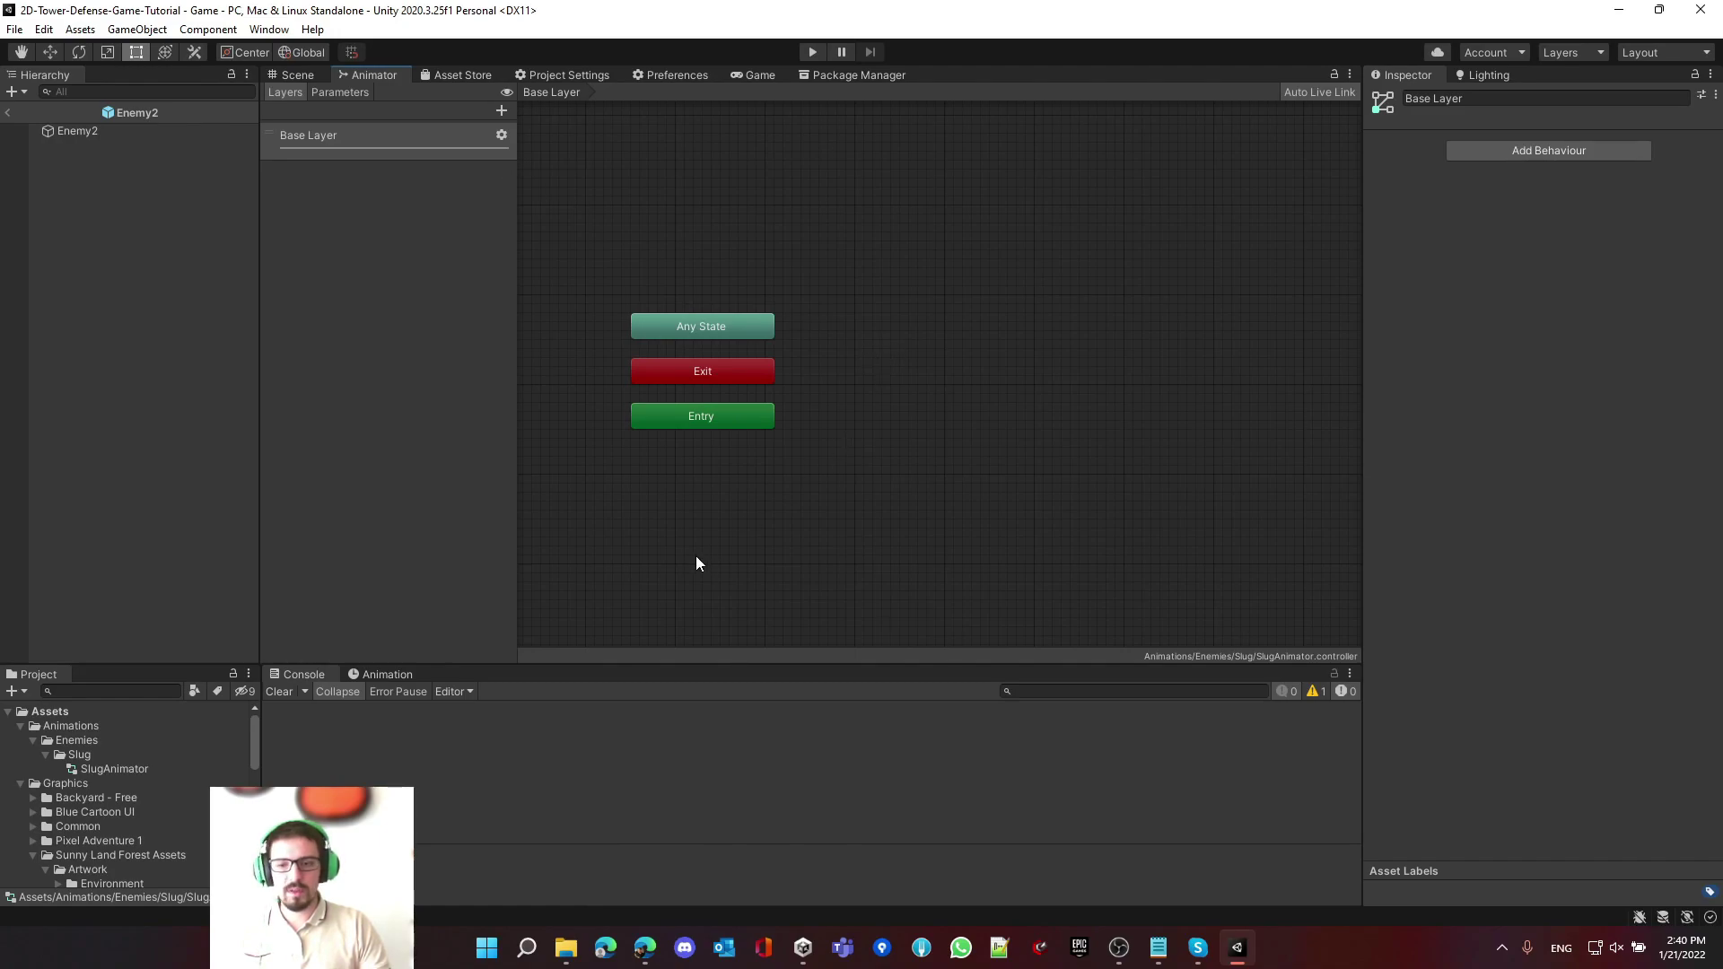
right_click(84, 755)
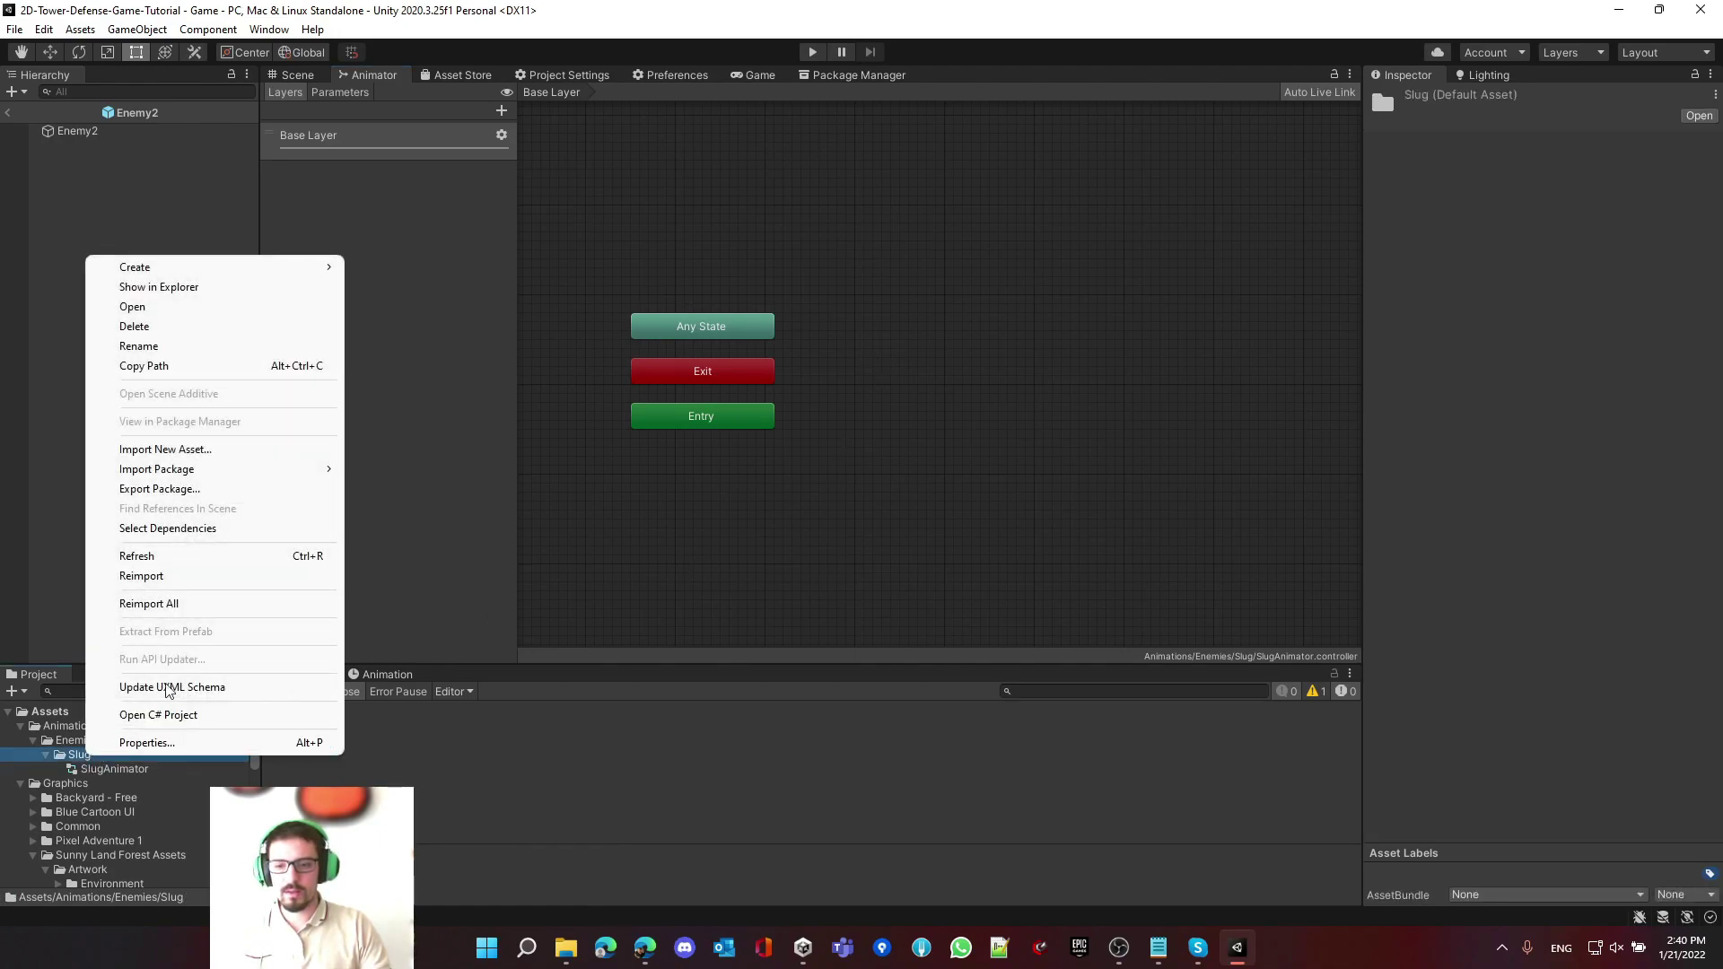
mouse_move(273, 268)
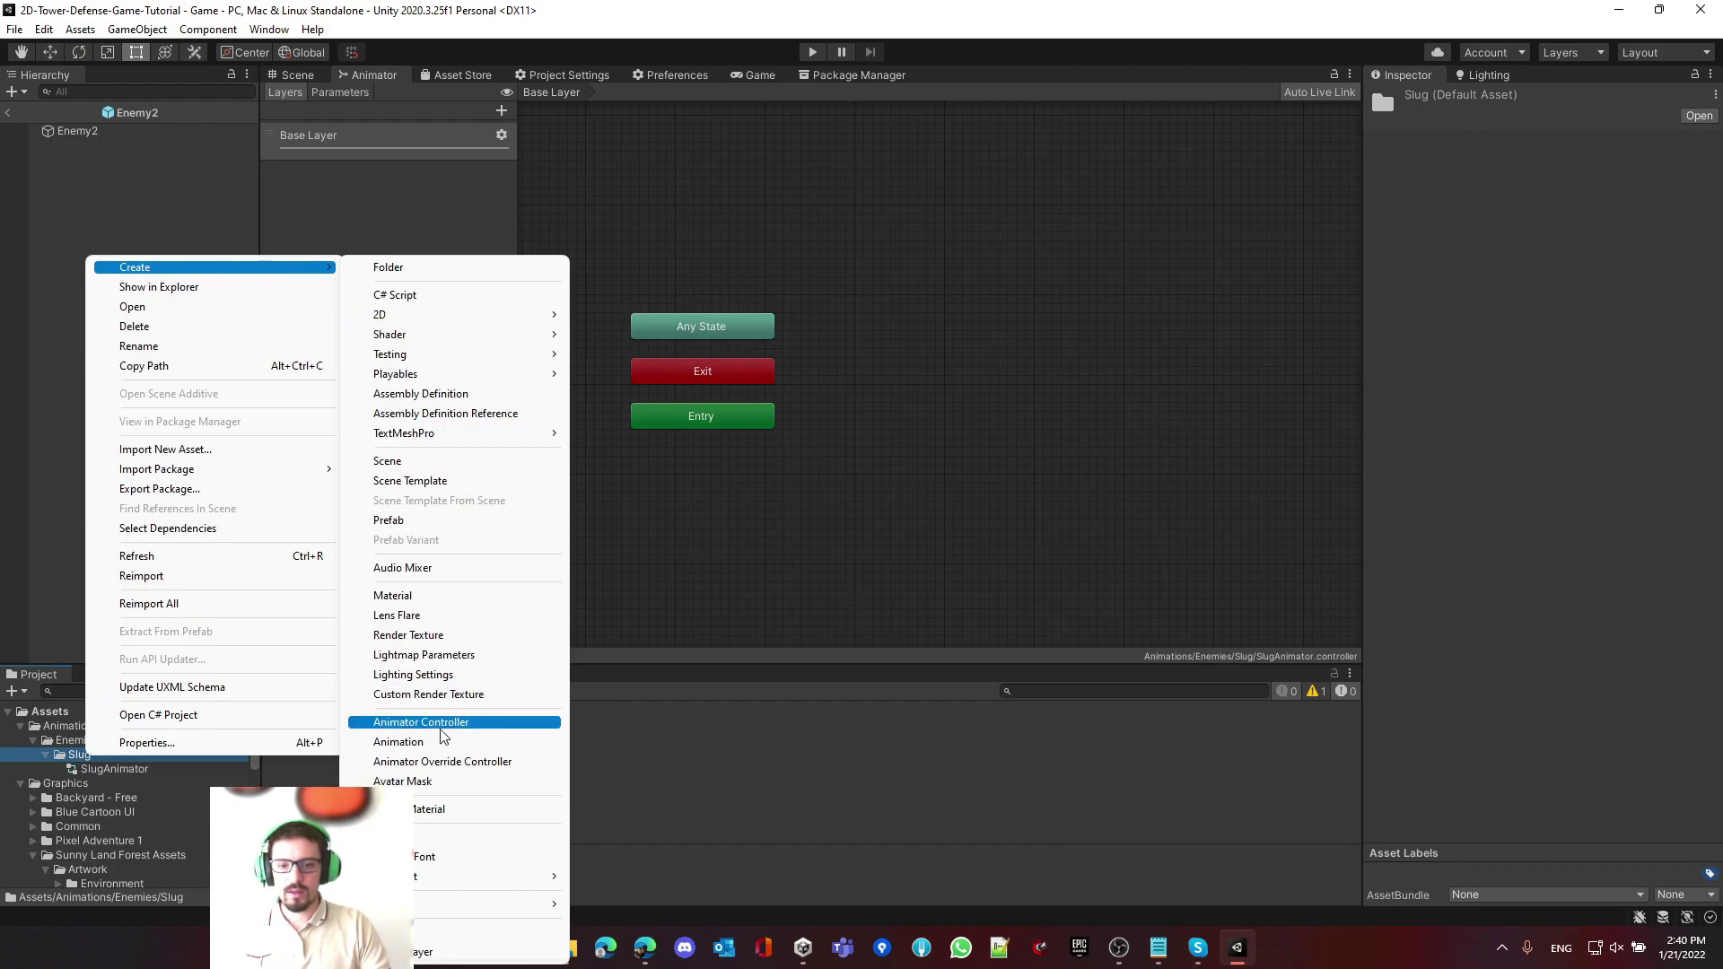
click(891, 347)
right_click(909, 316)
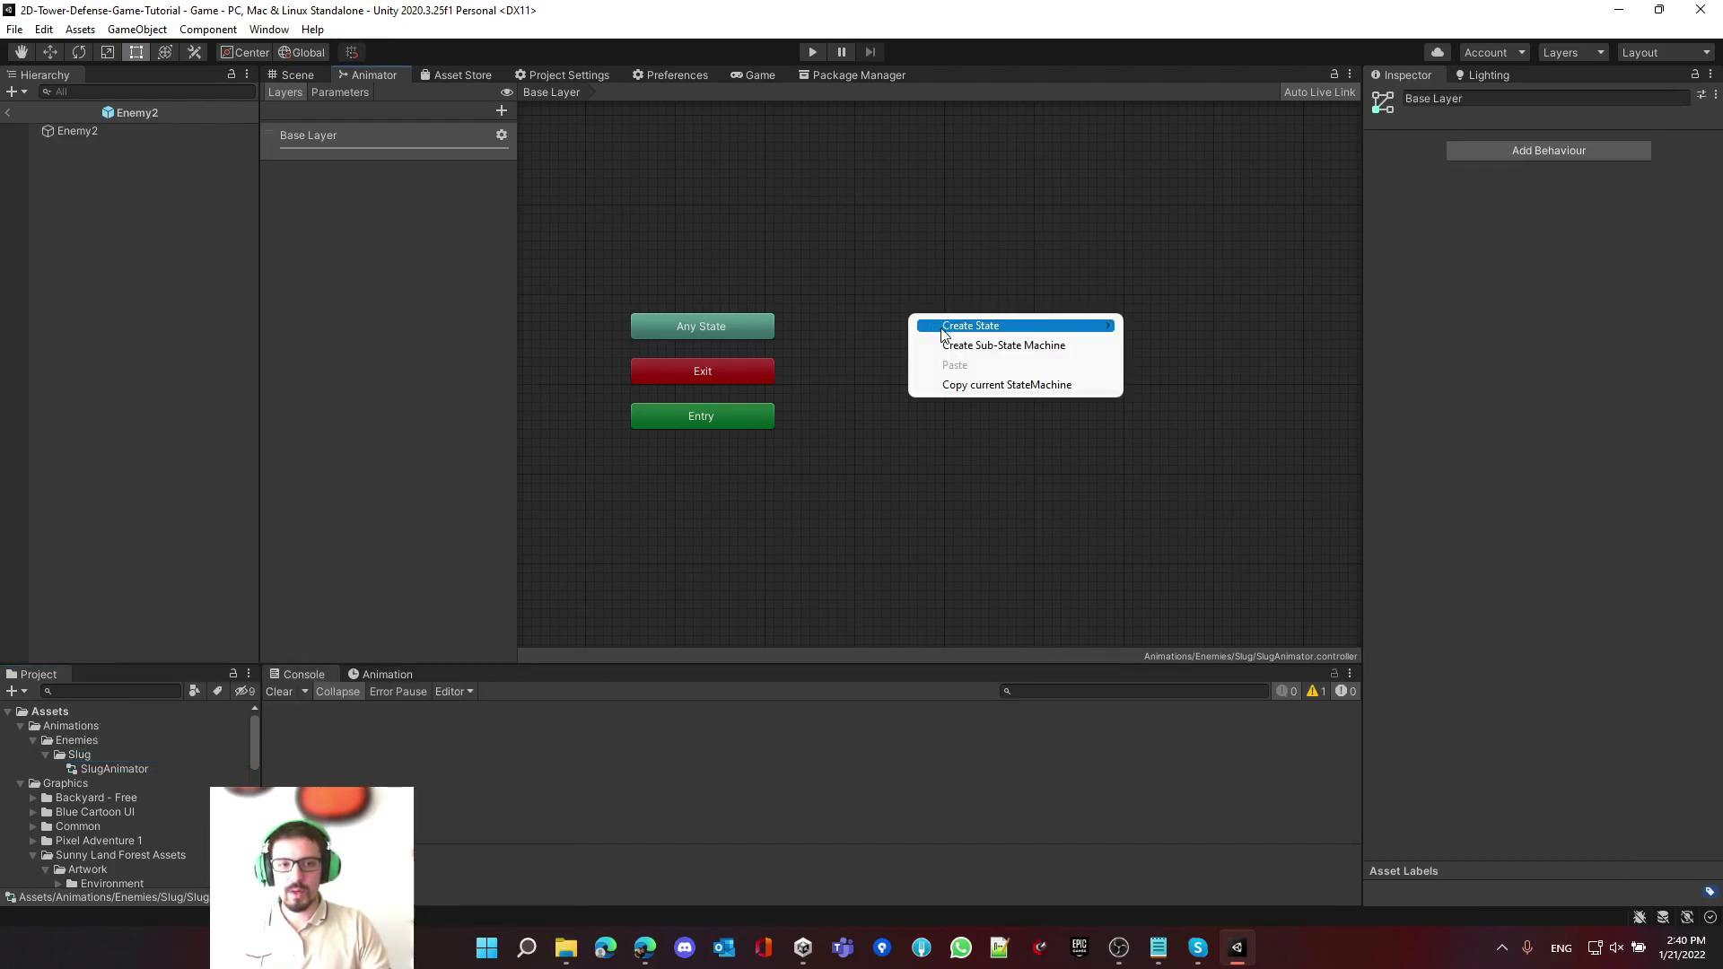
mouse_move(1068, 325)
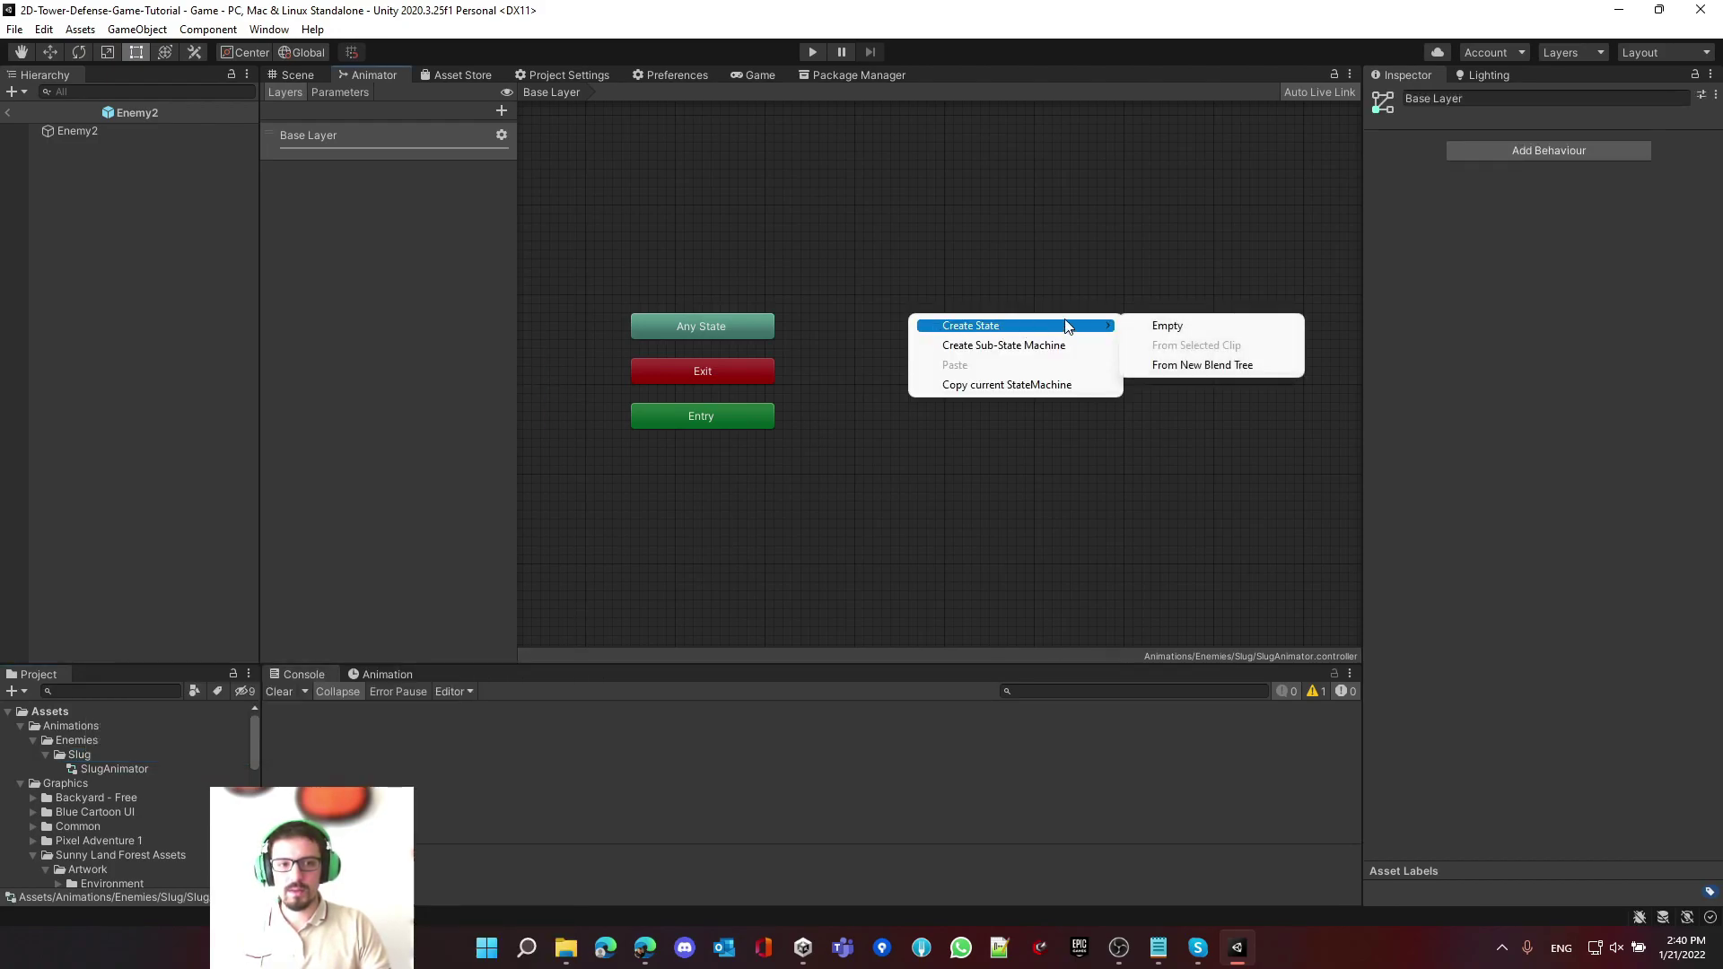
click(848, 434)
right_click(860, 336)
- Show the Animation window, create an empty state in the SlugAnimator graph and place it beside the Entry node
click(397, 674)
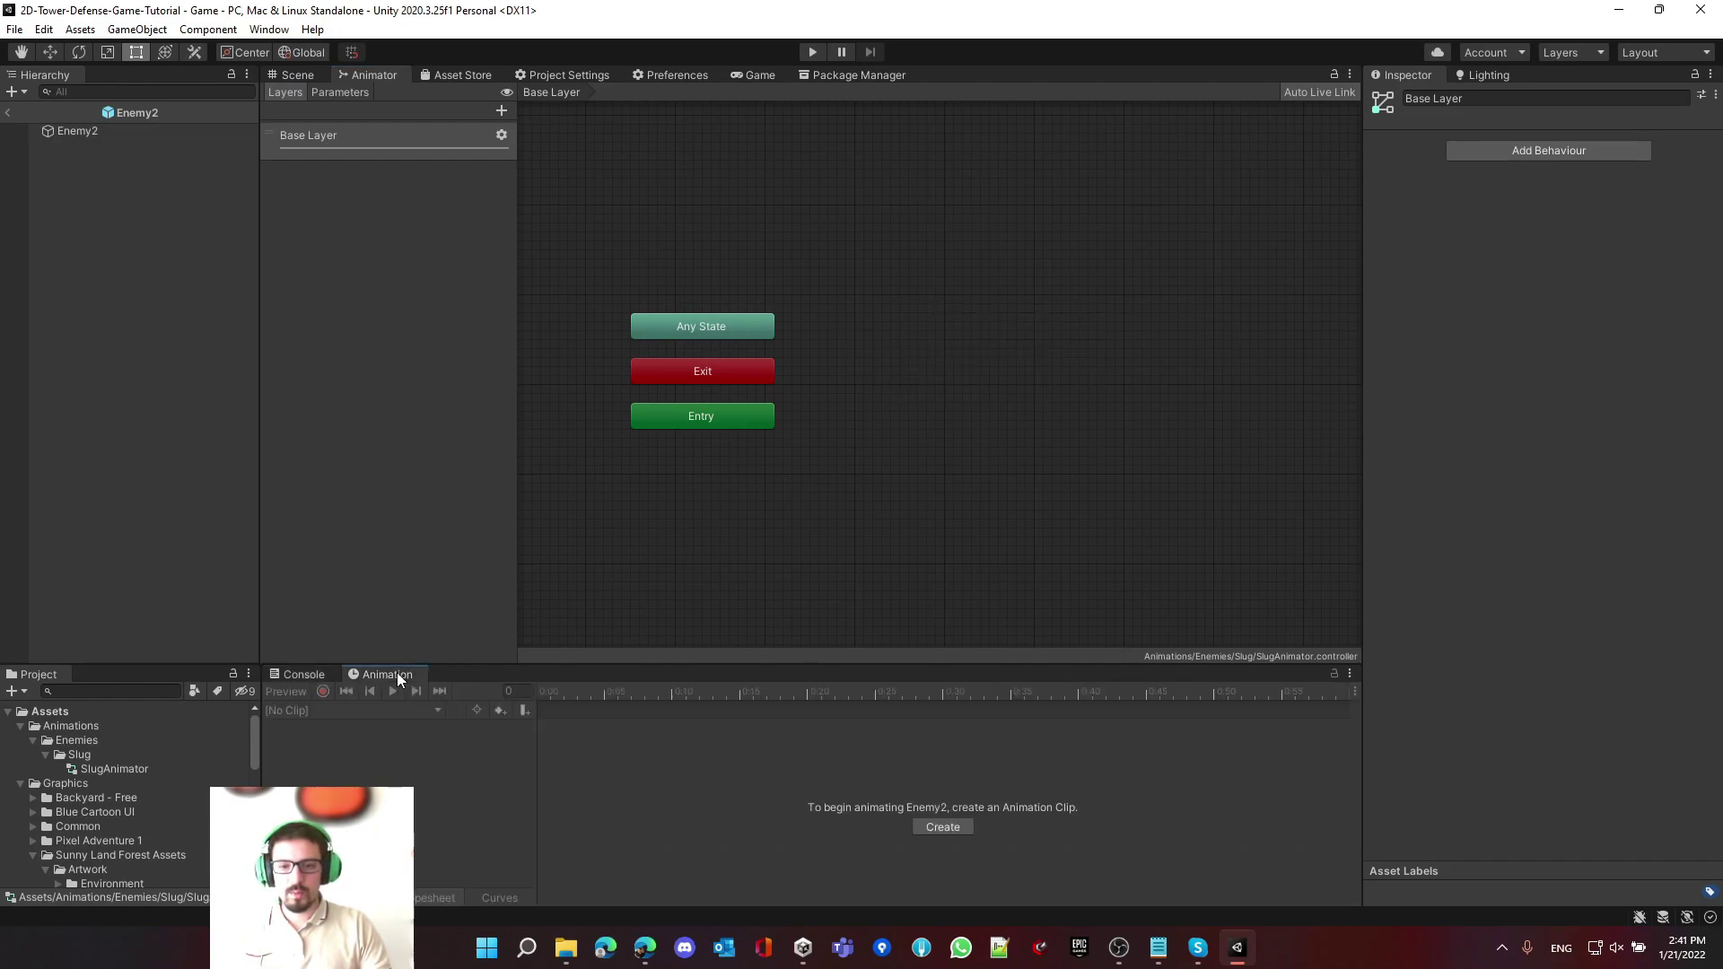
right_click(902, 321)
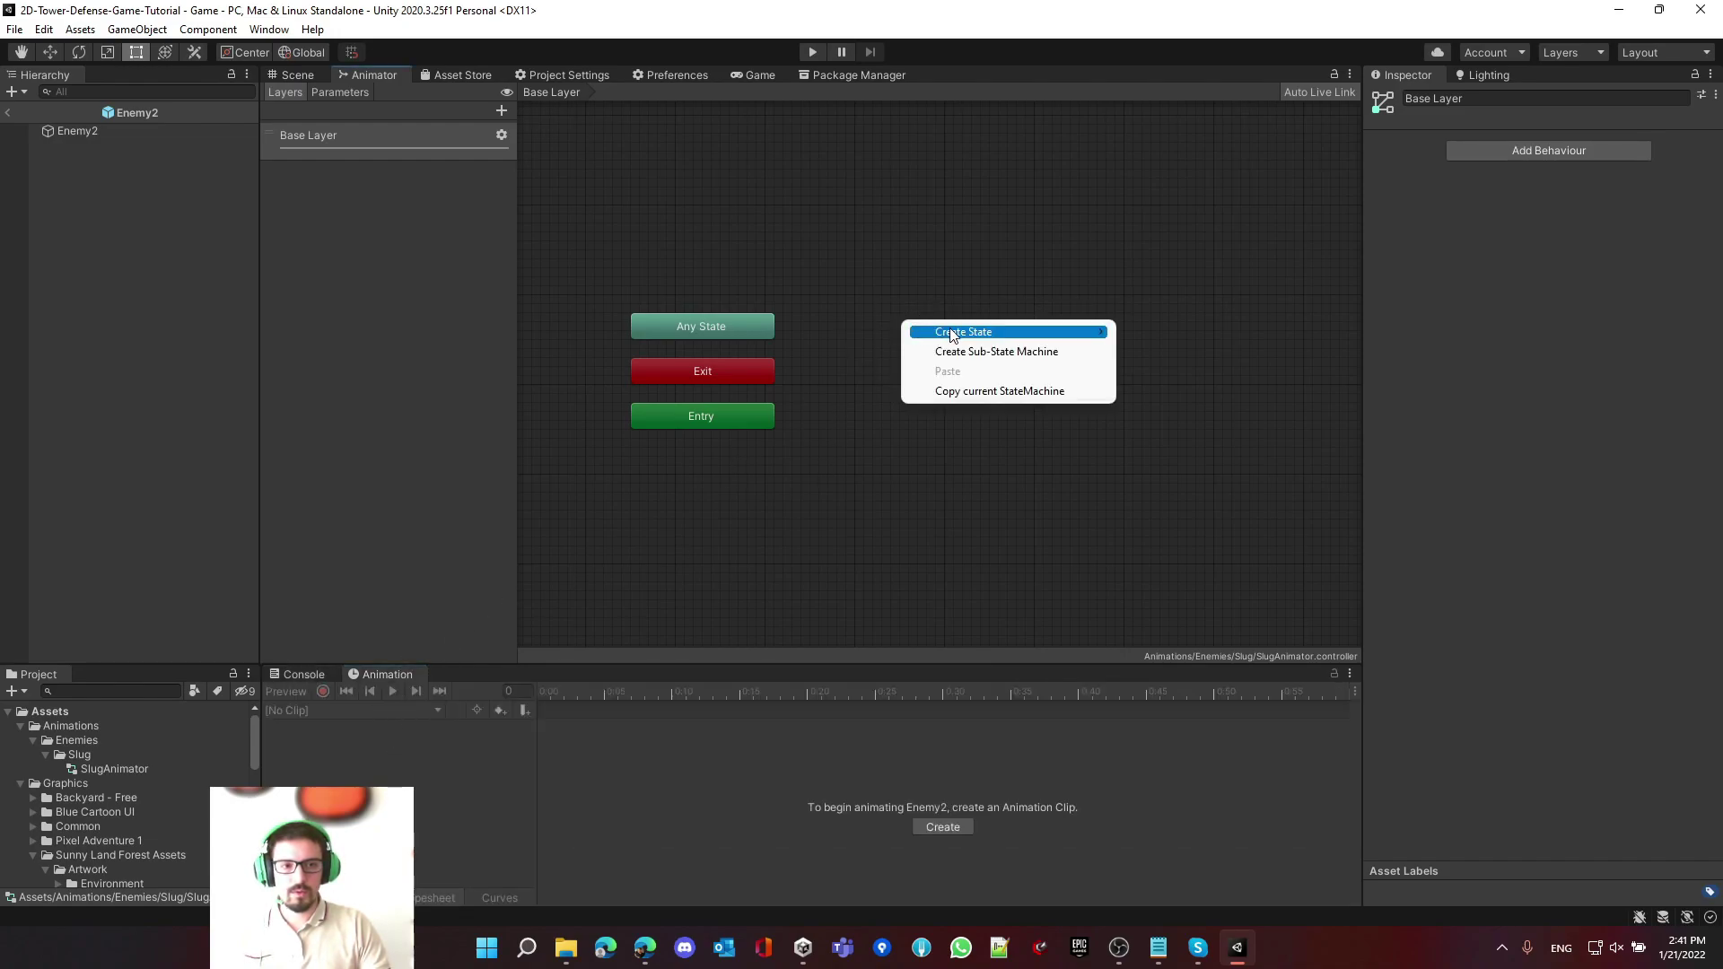
mouse_move(1055, 335)
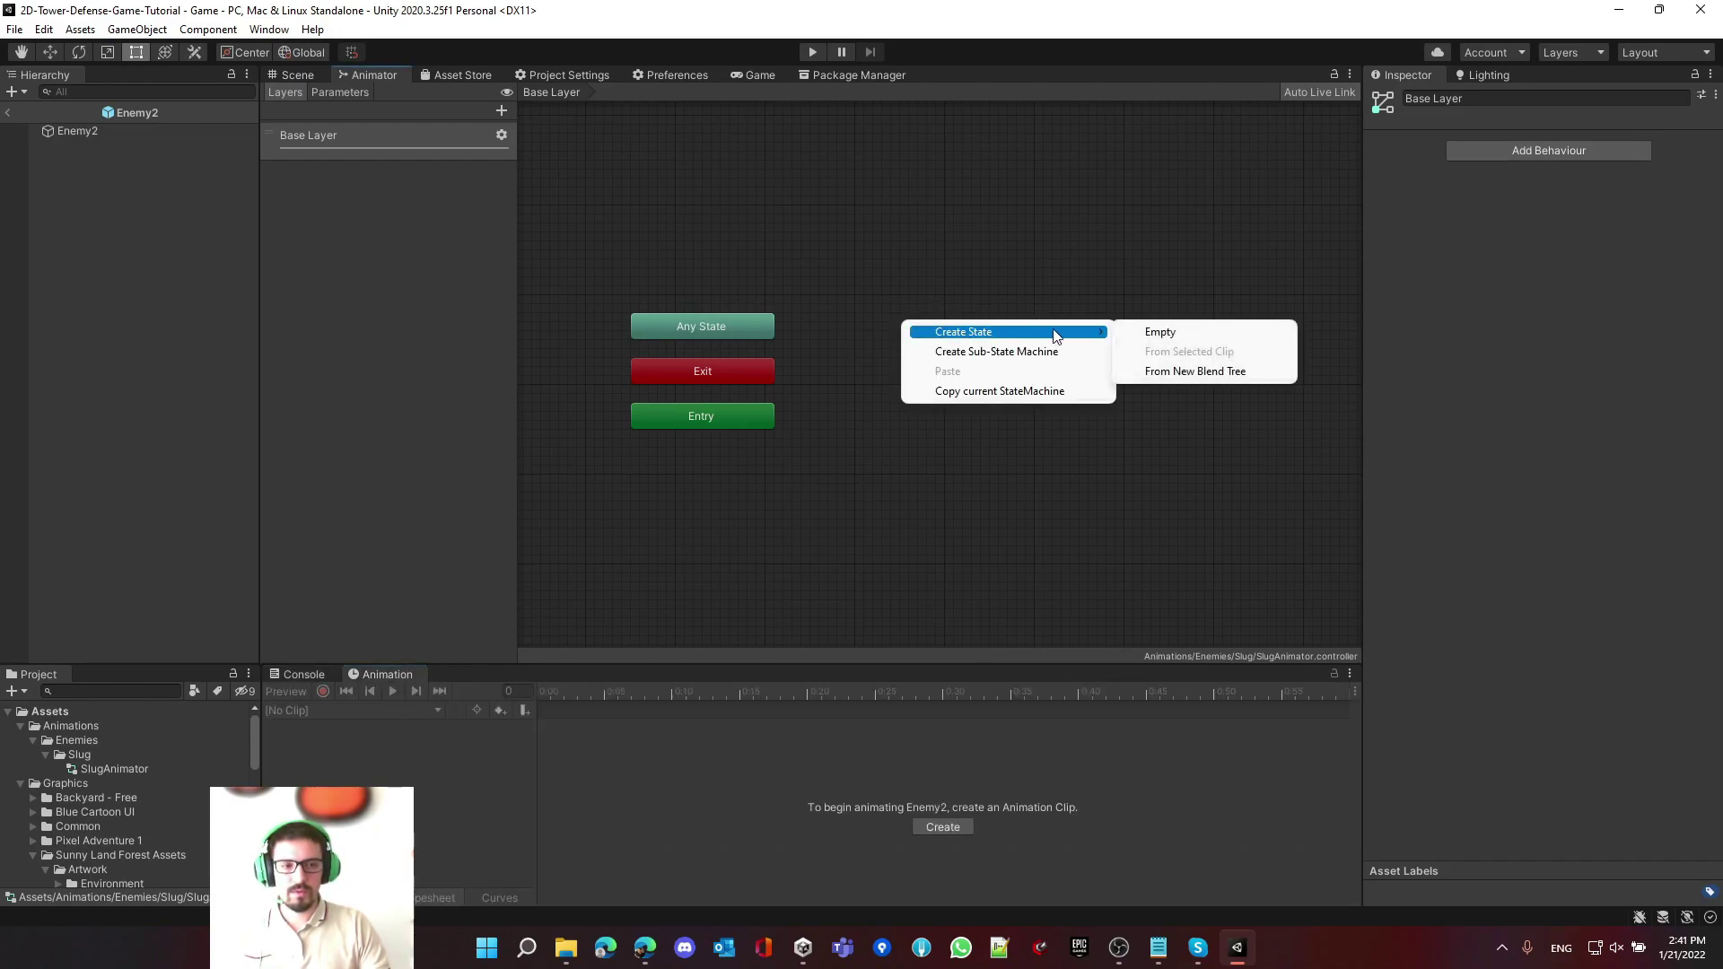
click(1167, 333)
drag(1025, 350, 966, 424)
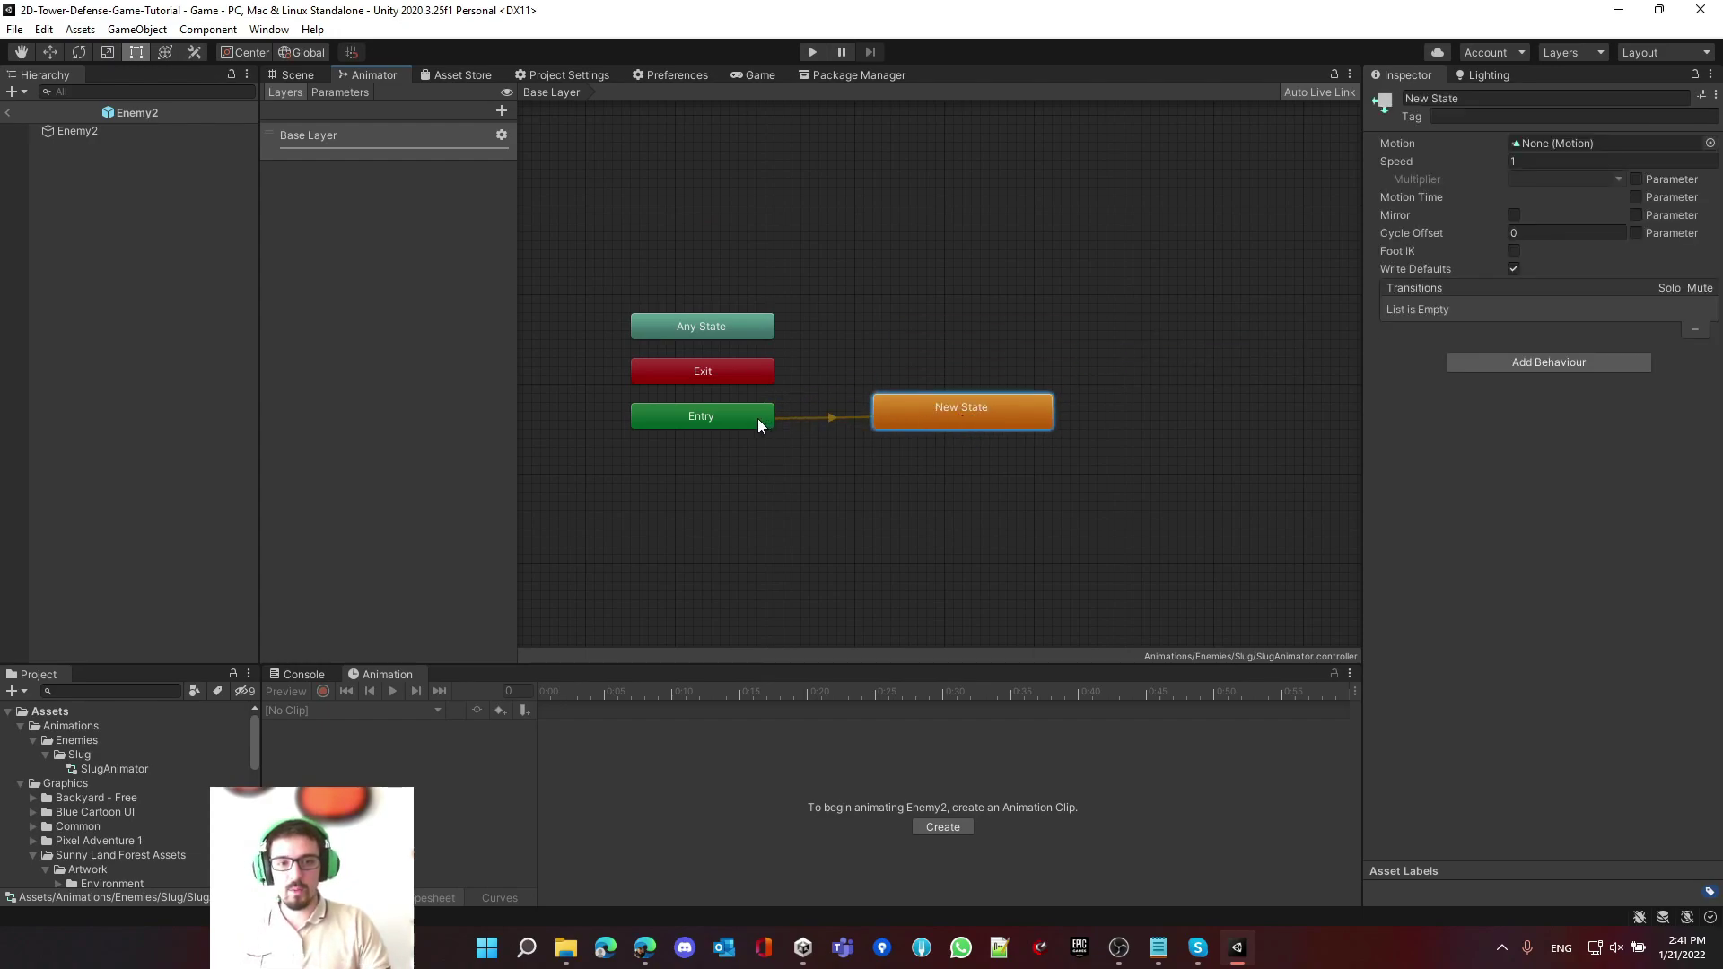
drag(874, 413, 971, 386)
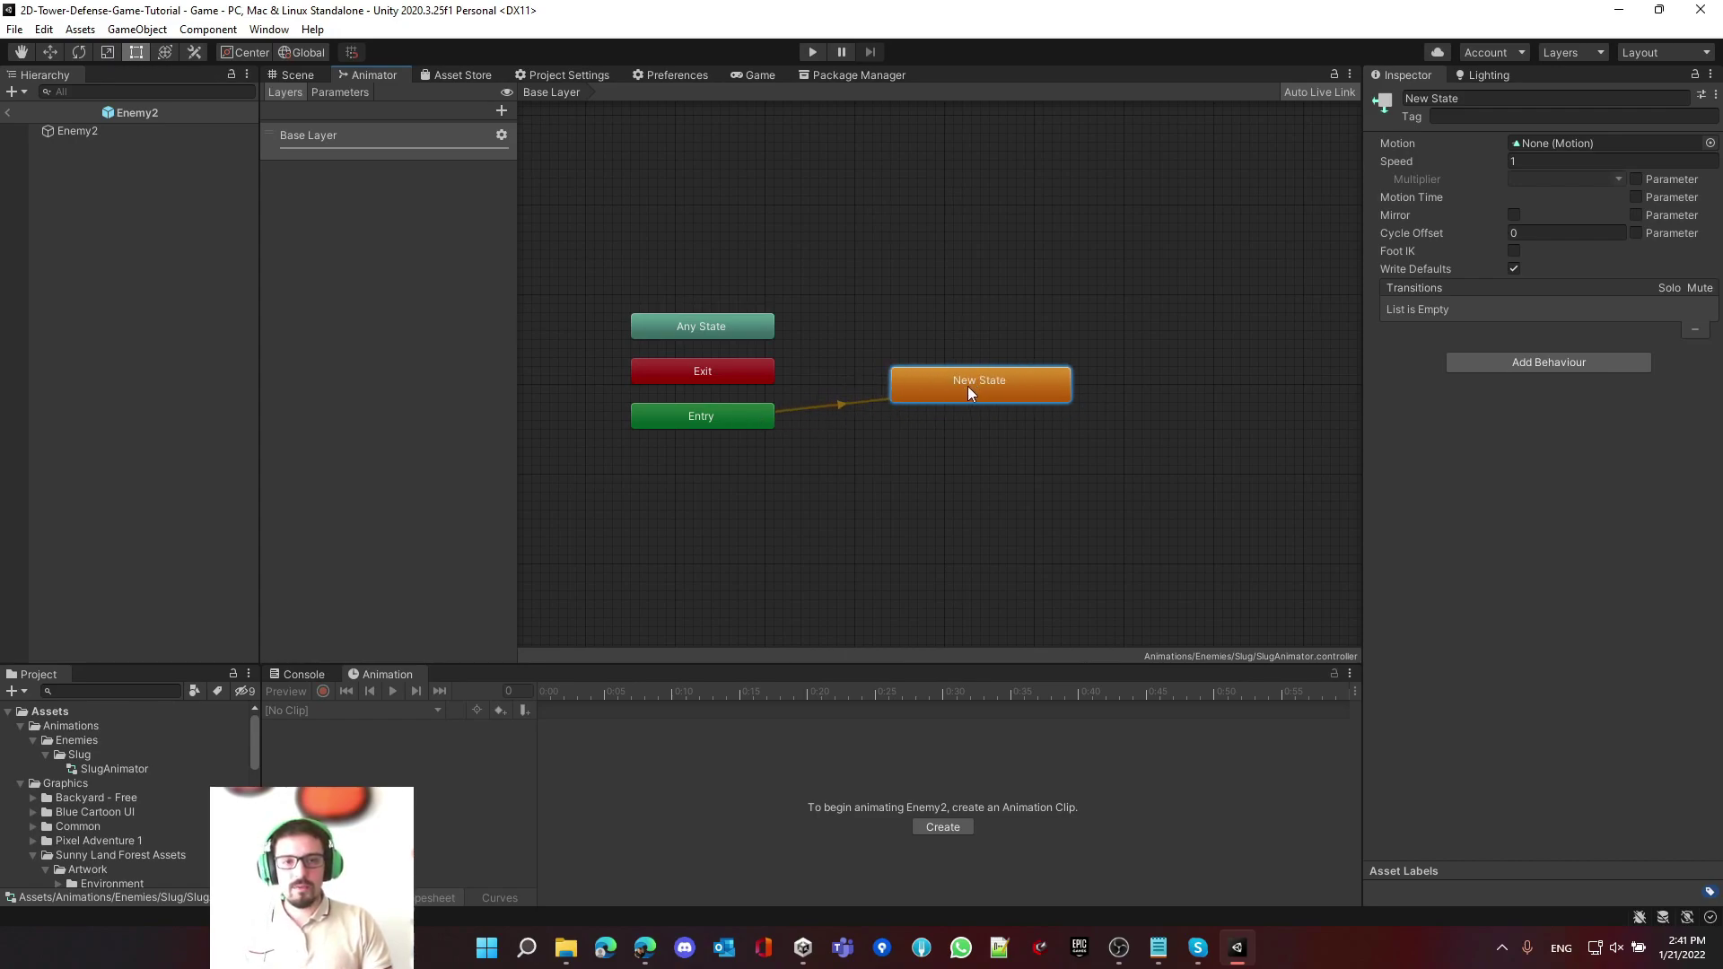
drag(946, 397, 982, 398)
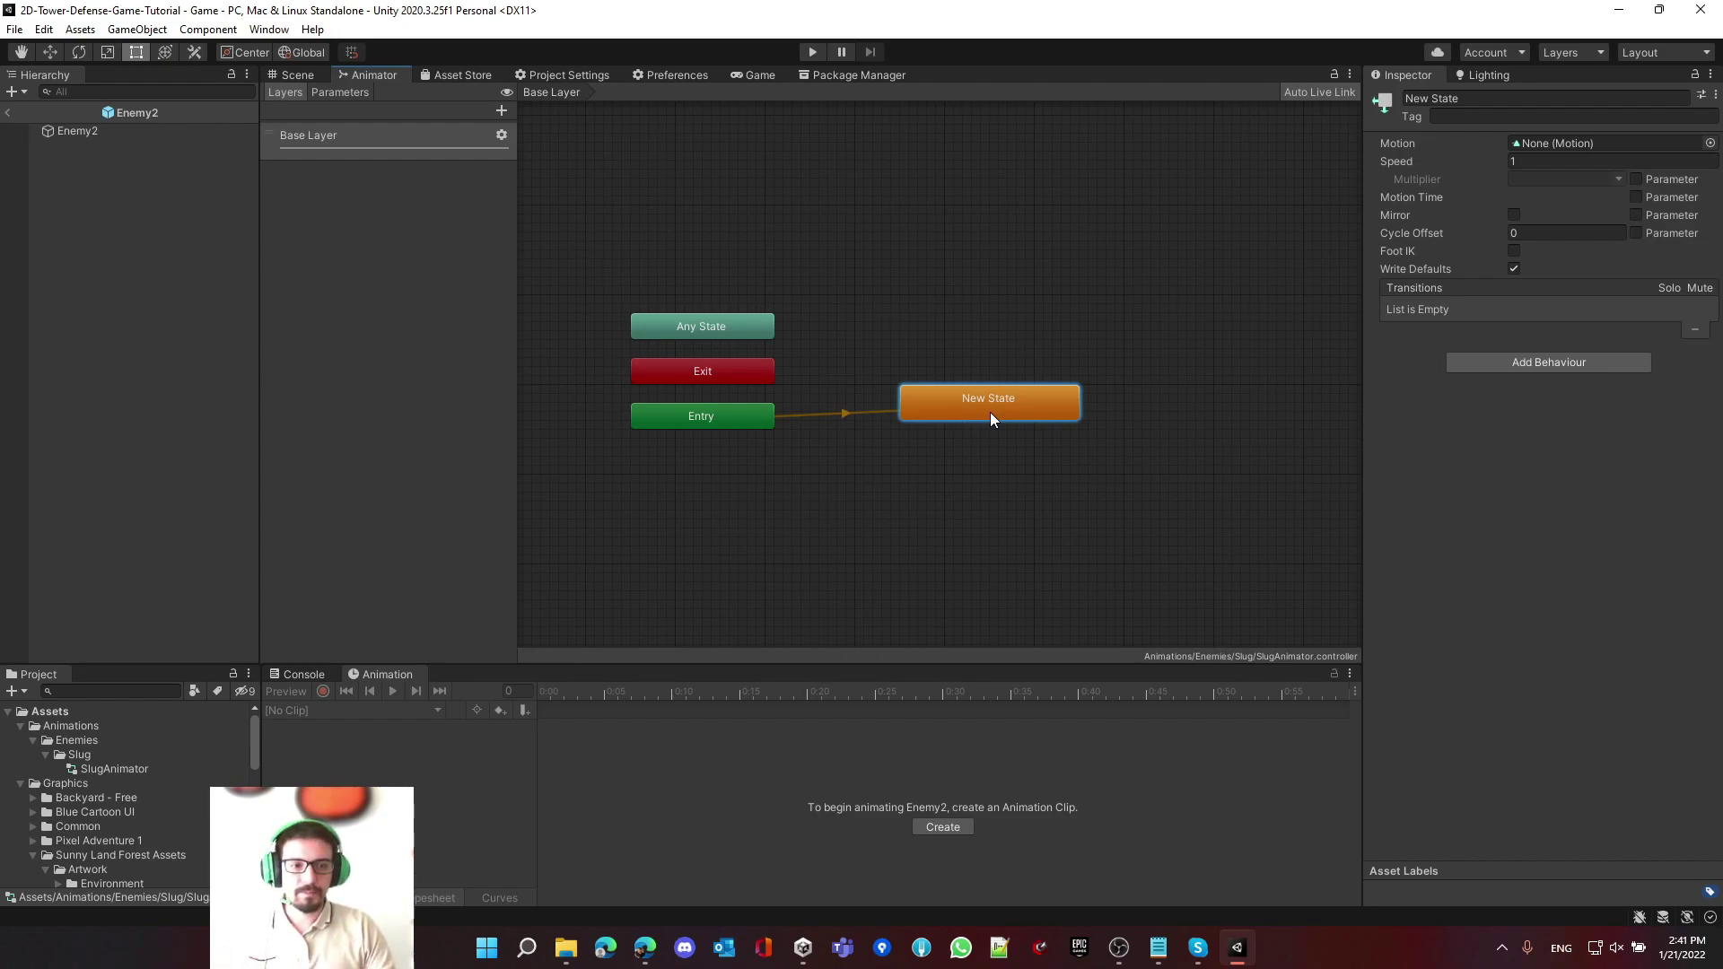
drag(993, 400, 963, 400)
- Rename the new state to Walking and adjust its position slightly above the Entry node's level
click(1454, 97)
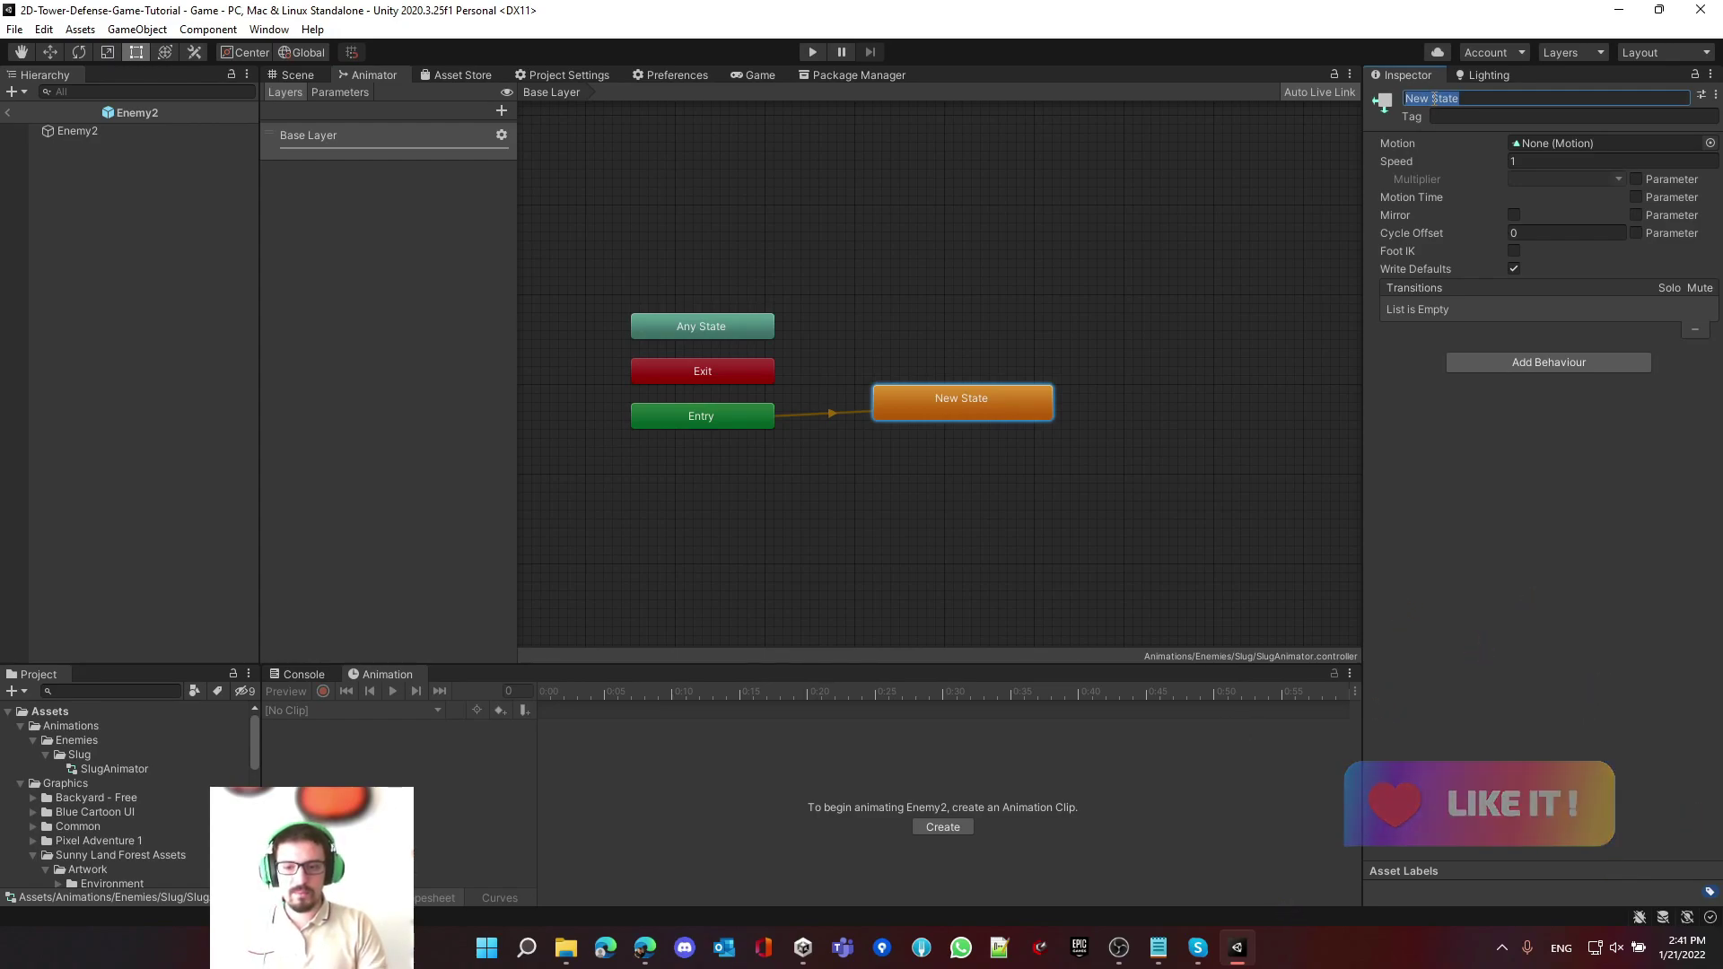
text(Walking)
key(Return)
drag(991, 417, 985, 402)
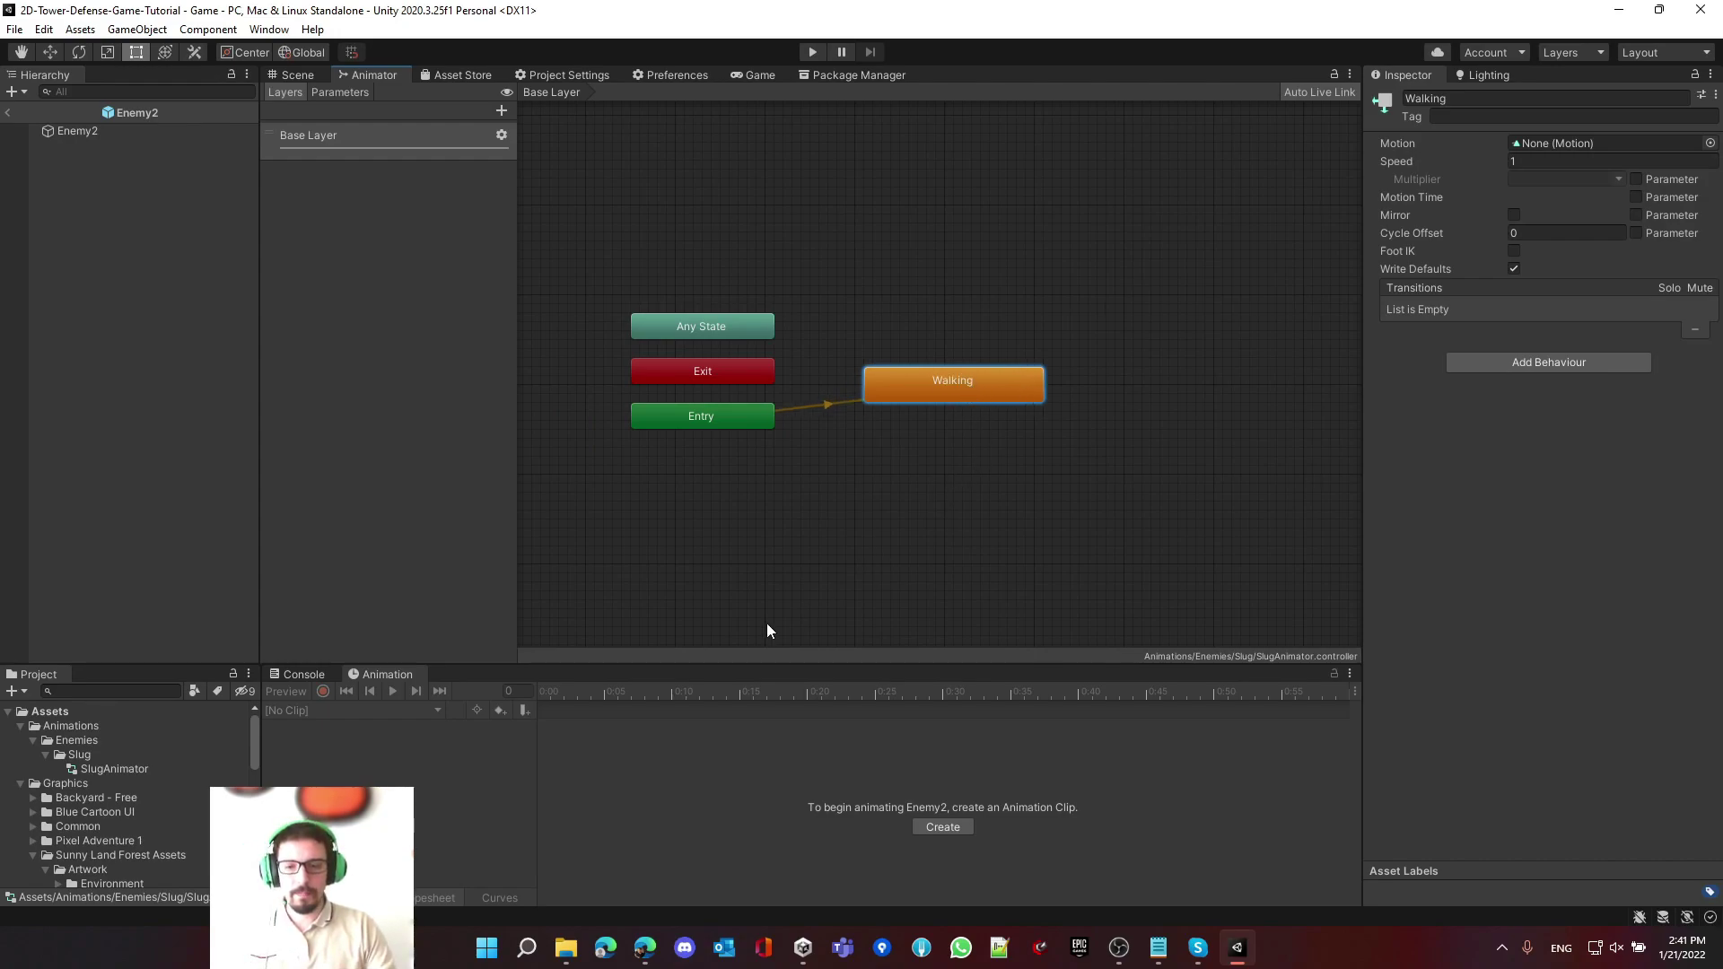
mouse_move(942, 389)
mouse_down()
mouse_move(931, 408)
mouse_move(948, 388)
mouse_up()
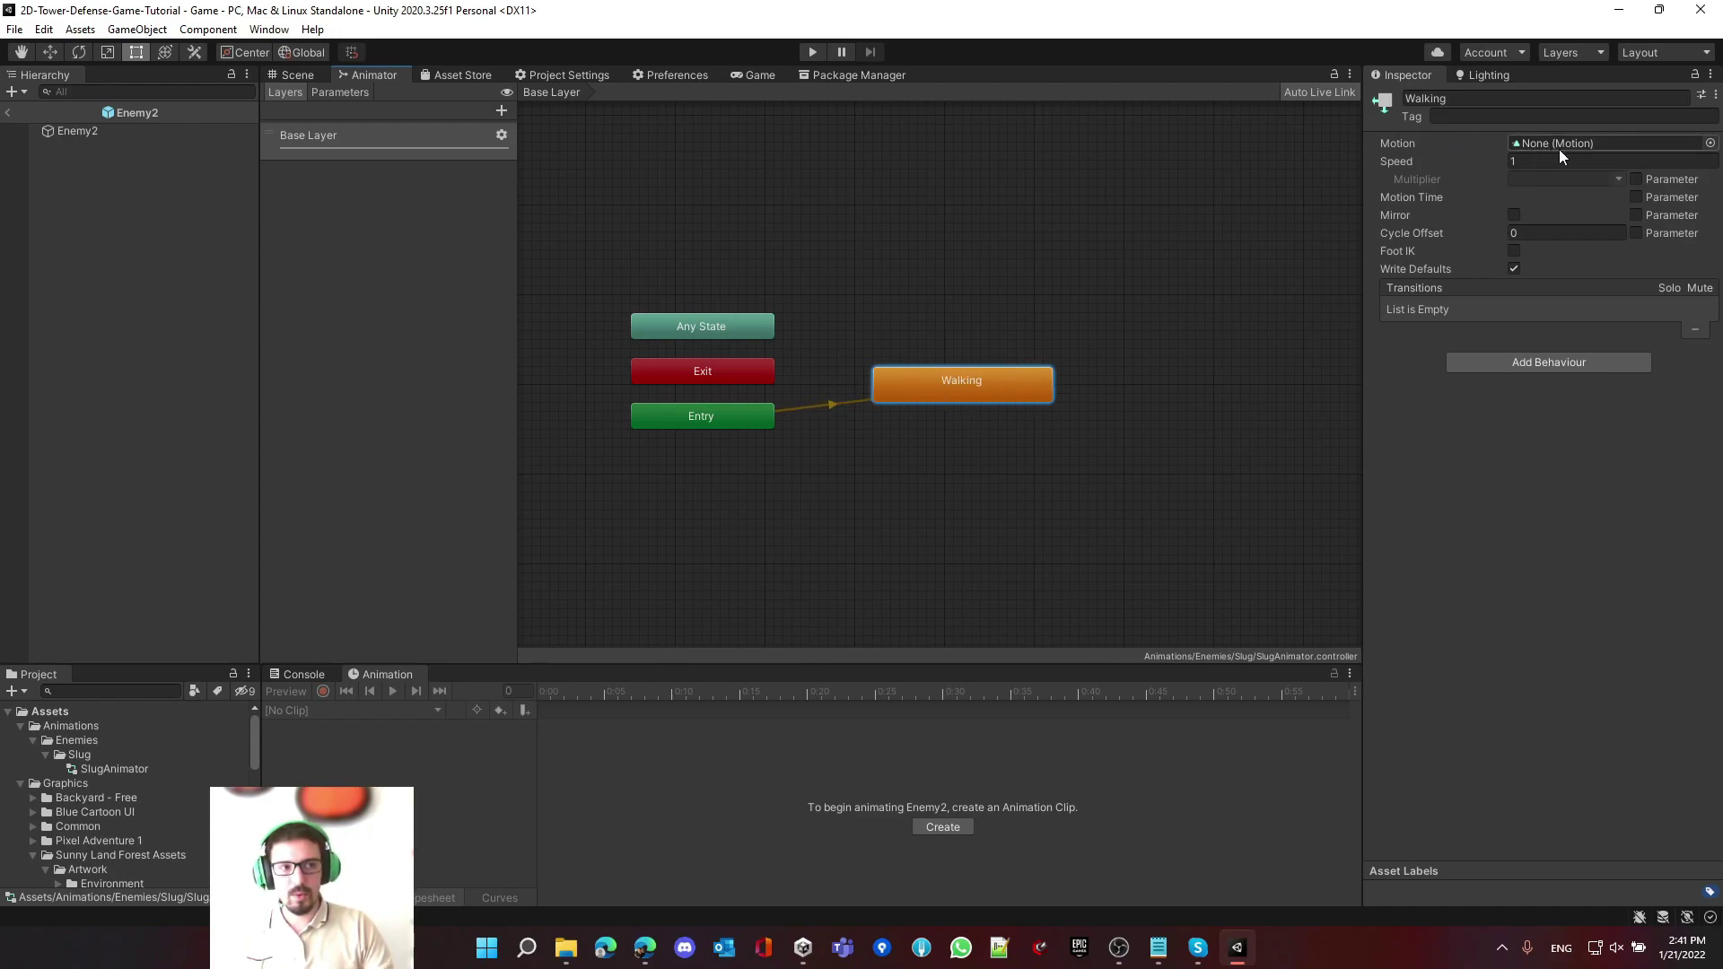
- Create an animation clip named Slug_Walking for Enemy2, saved in the Assets/Animations/Enemies/Slug folder
click(1519, 160)
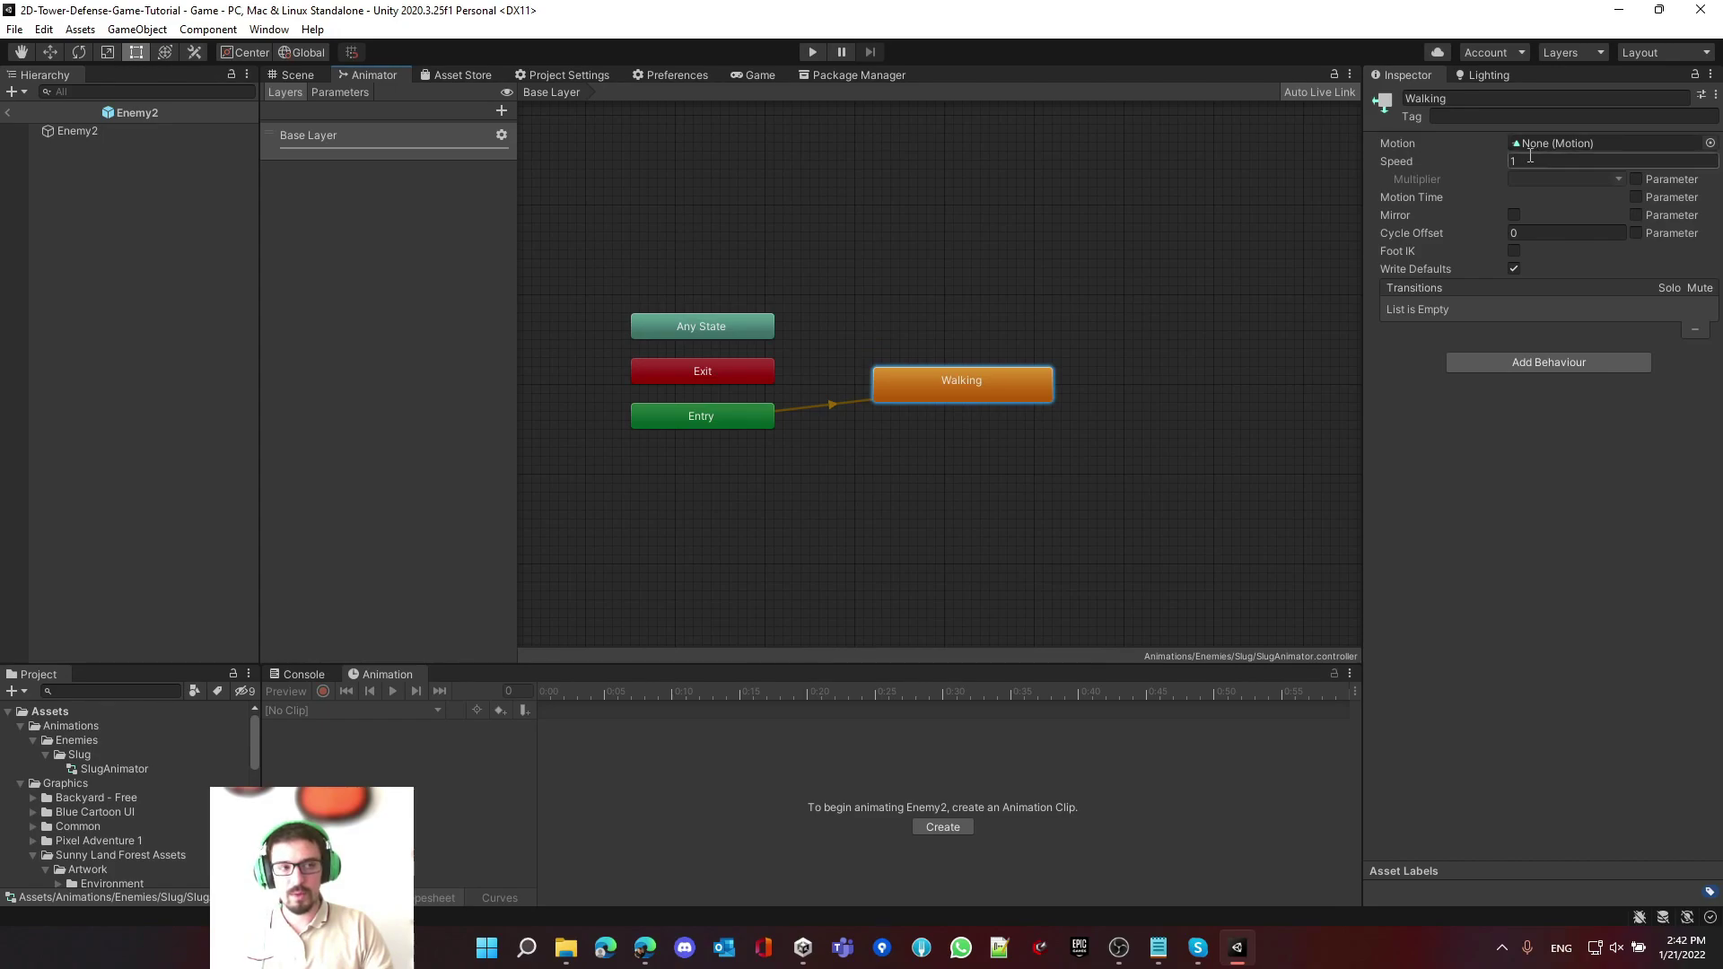
click(1483, 152)
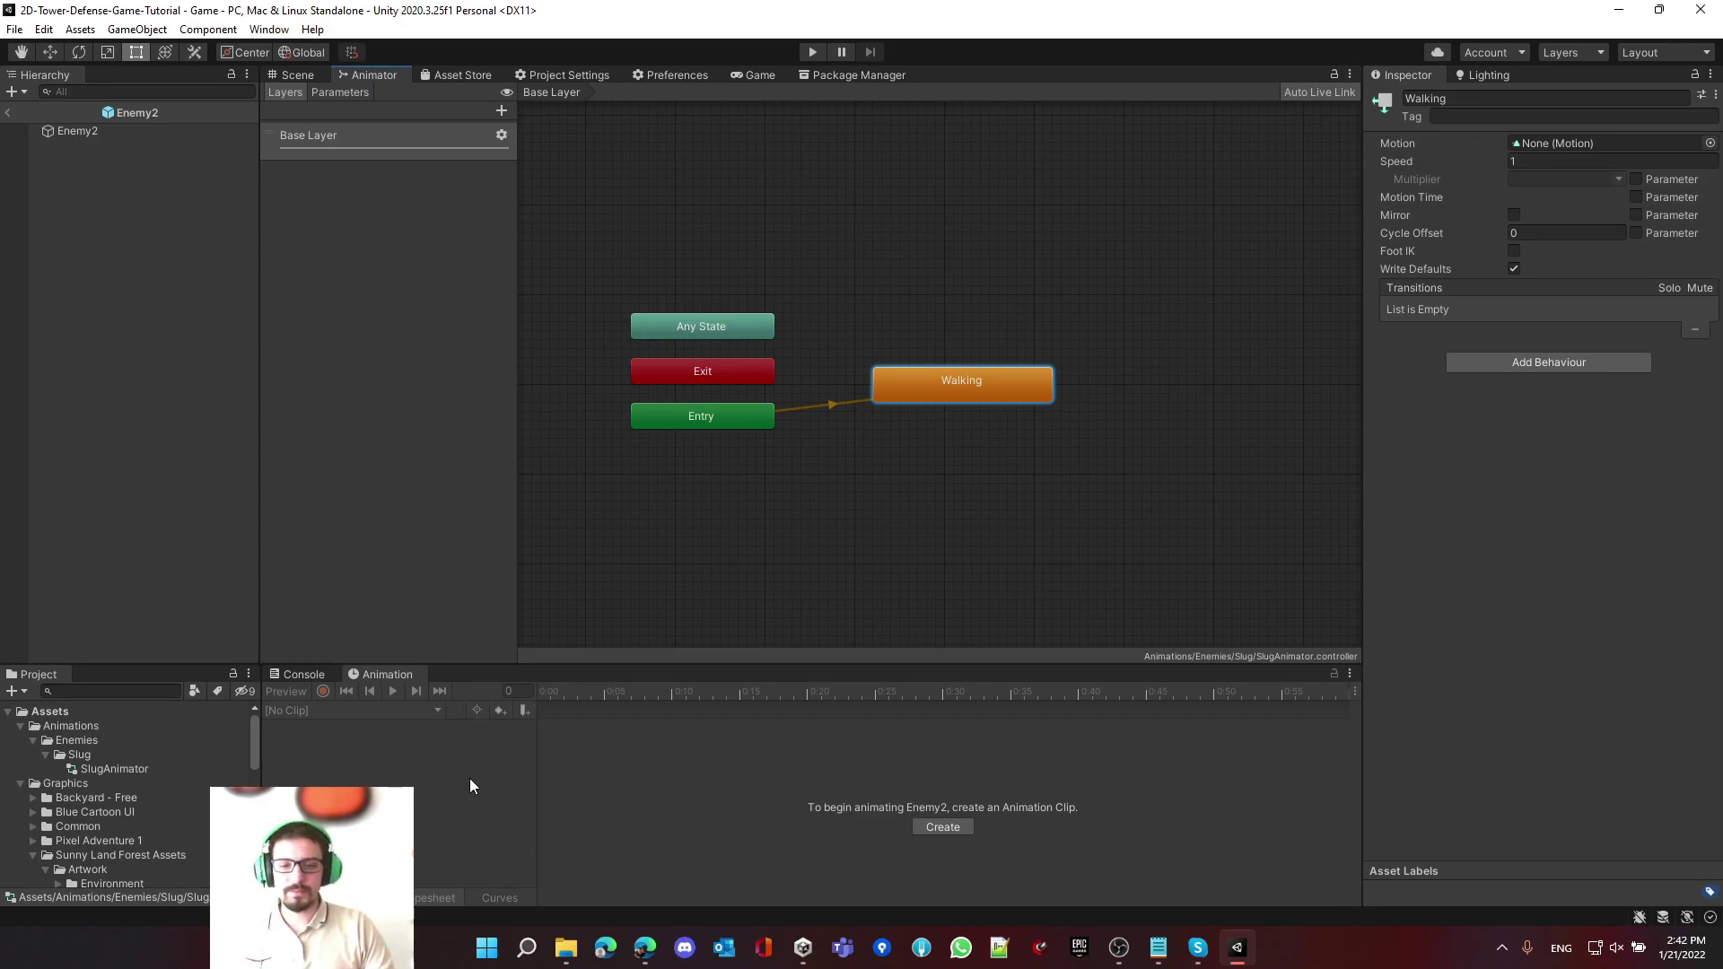
click(82, 131)
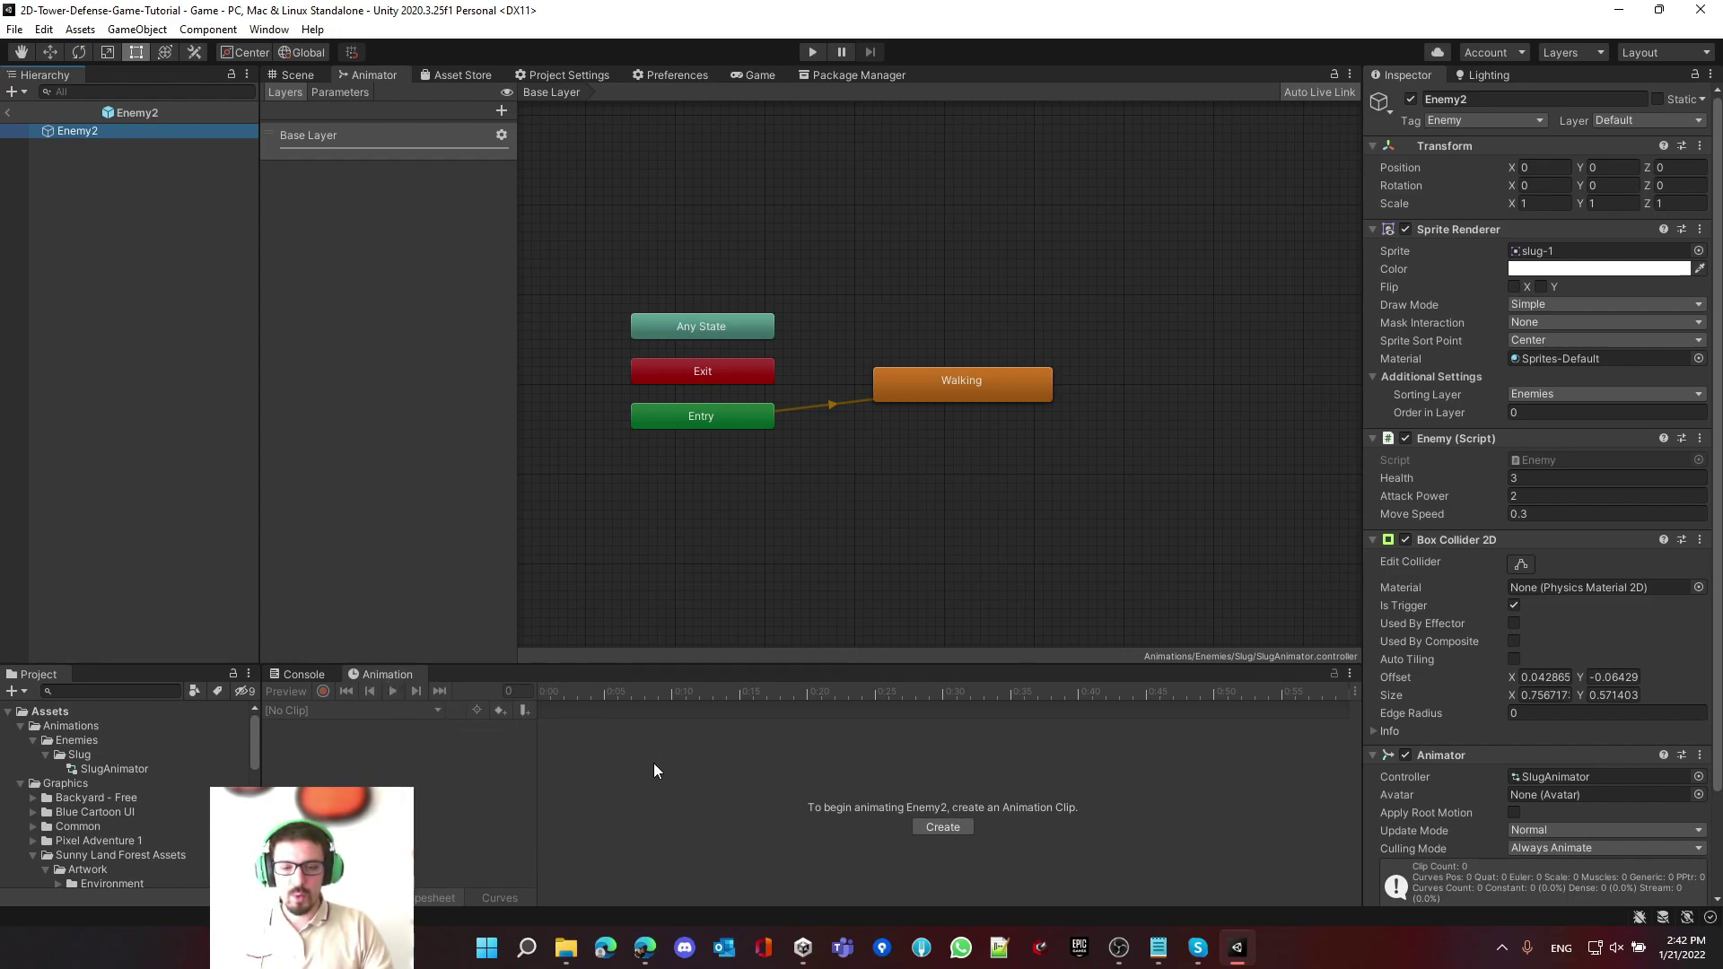
click(484, 759)
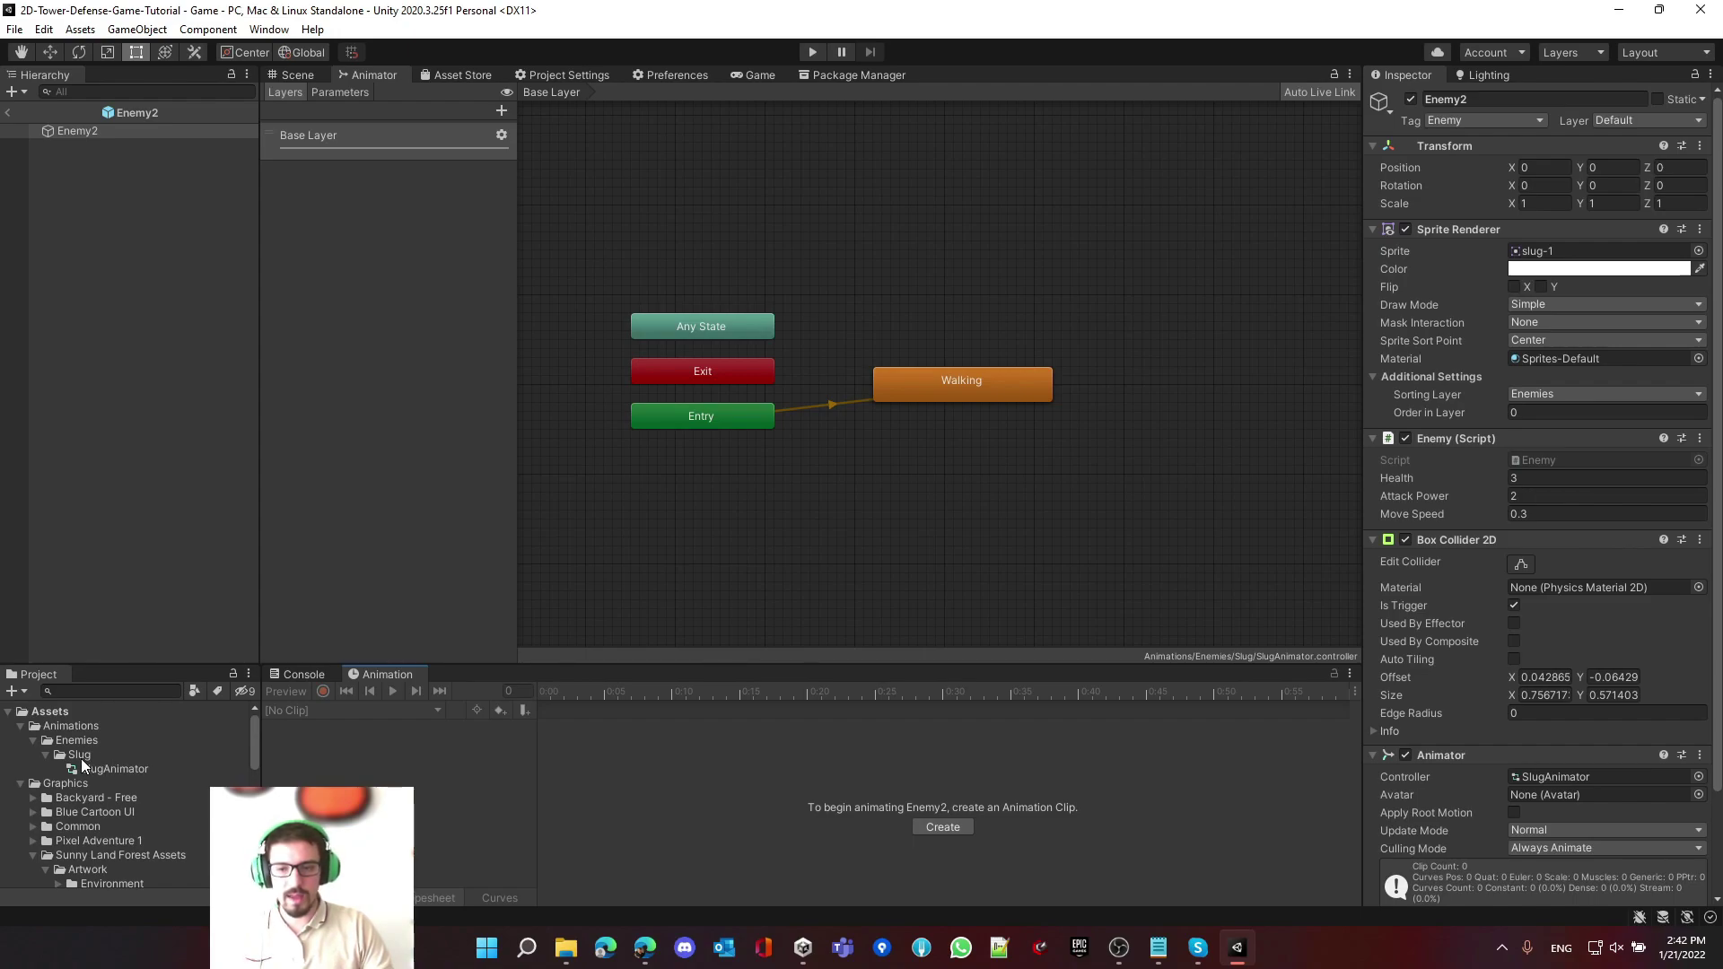
click(942, 827)
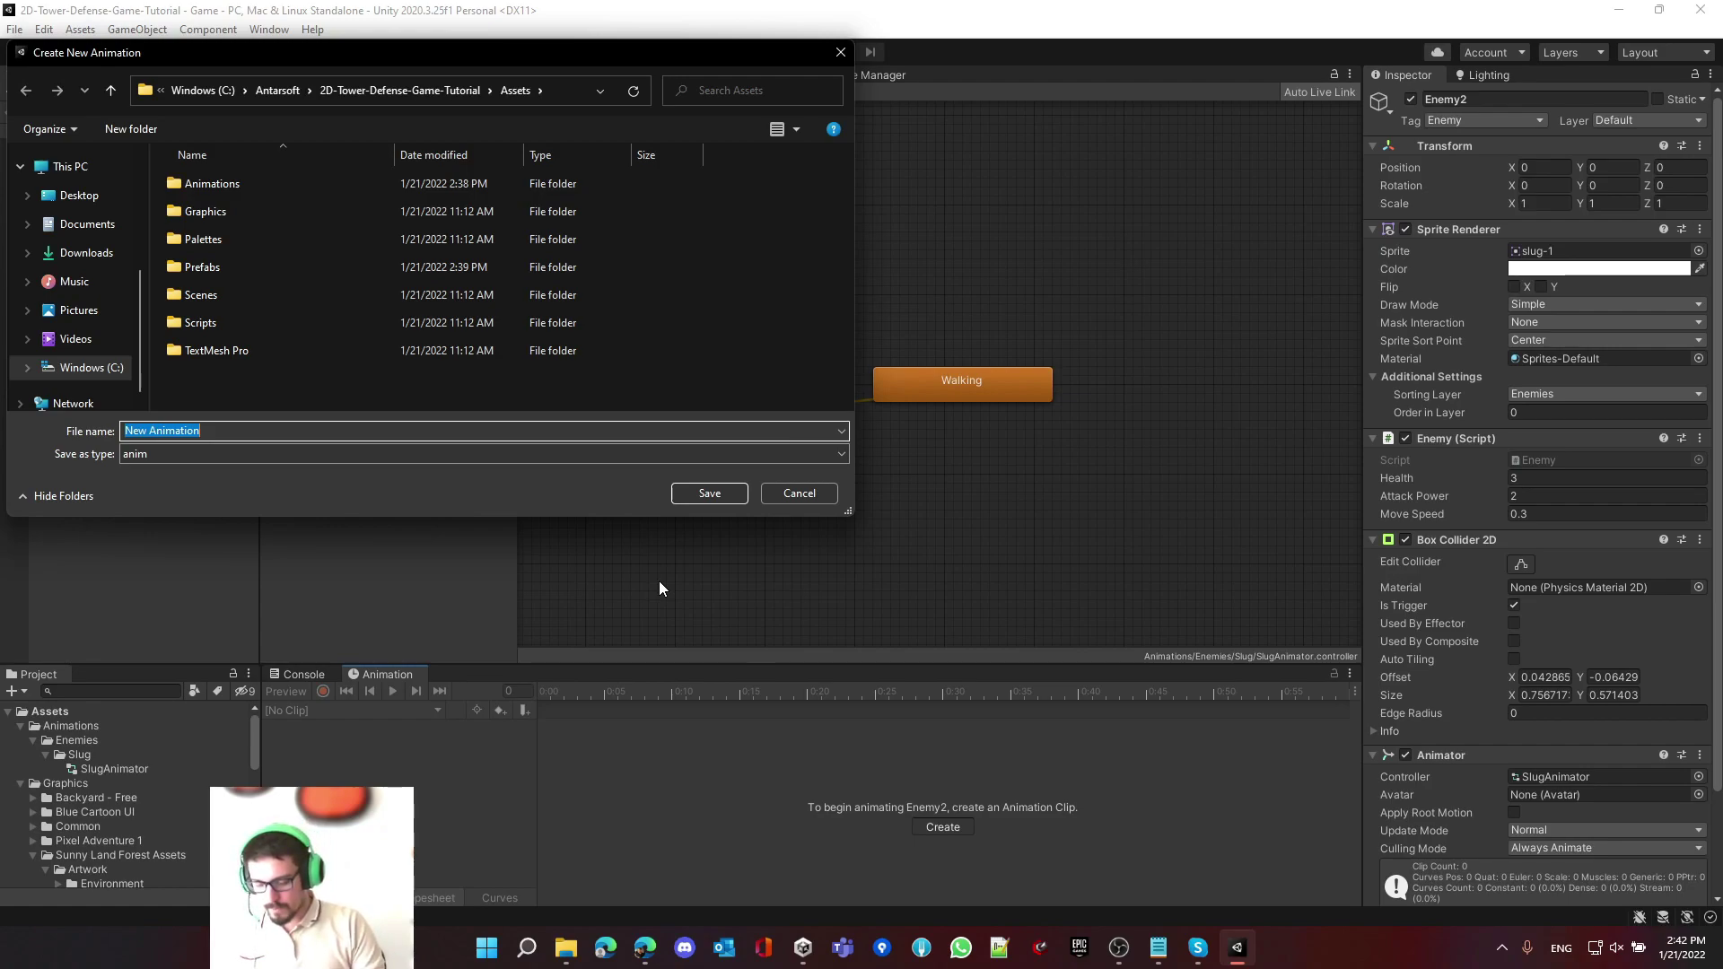
text(Slug_Walking)
double_click(224, 185)
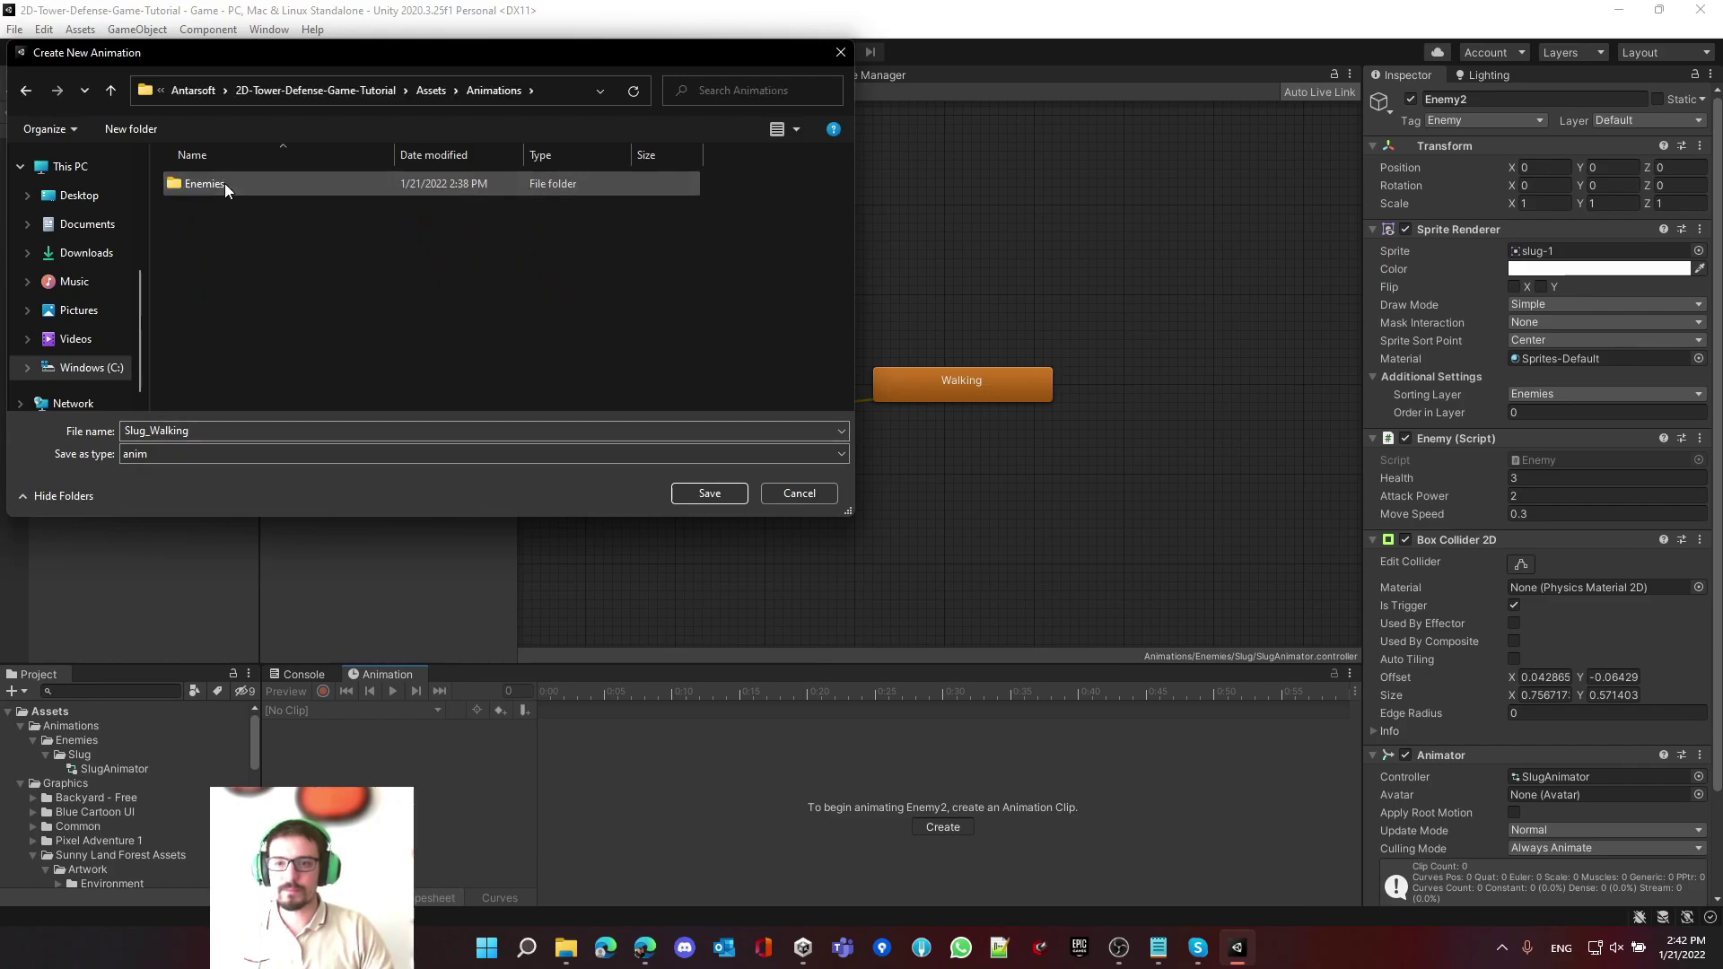
double_click(208, 187)
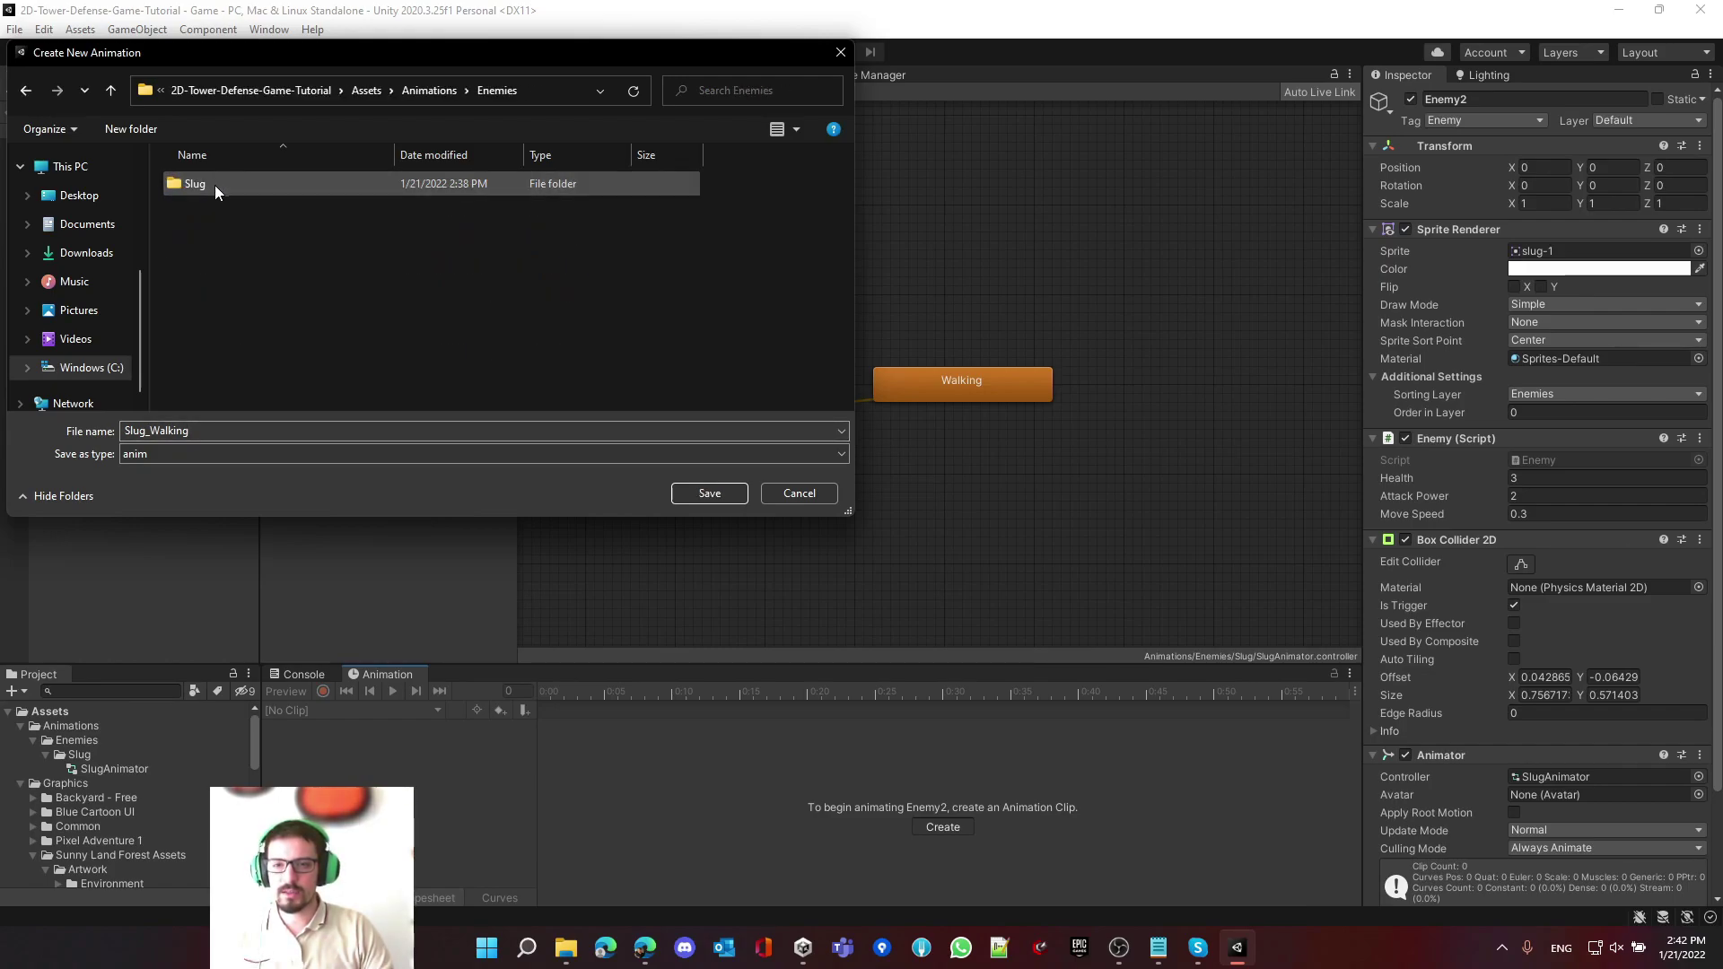
double_click(197, 191)
click(712, 494)
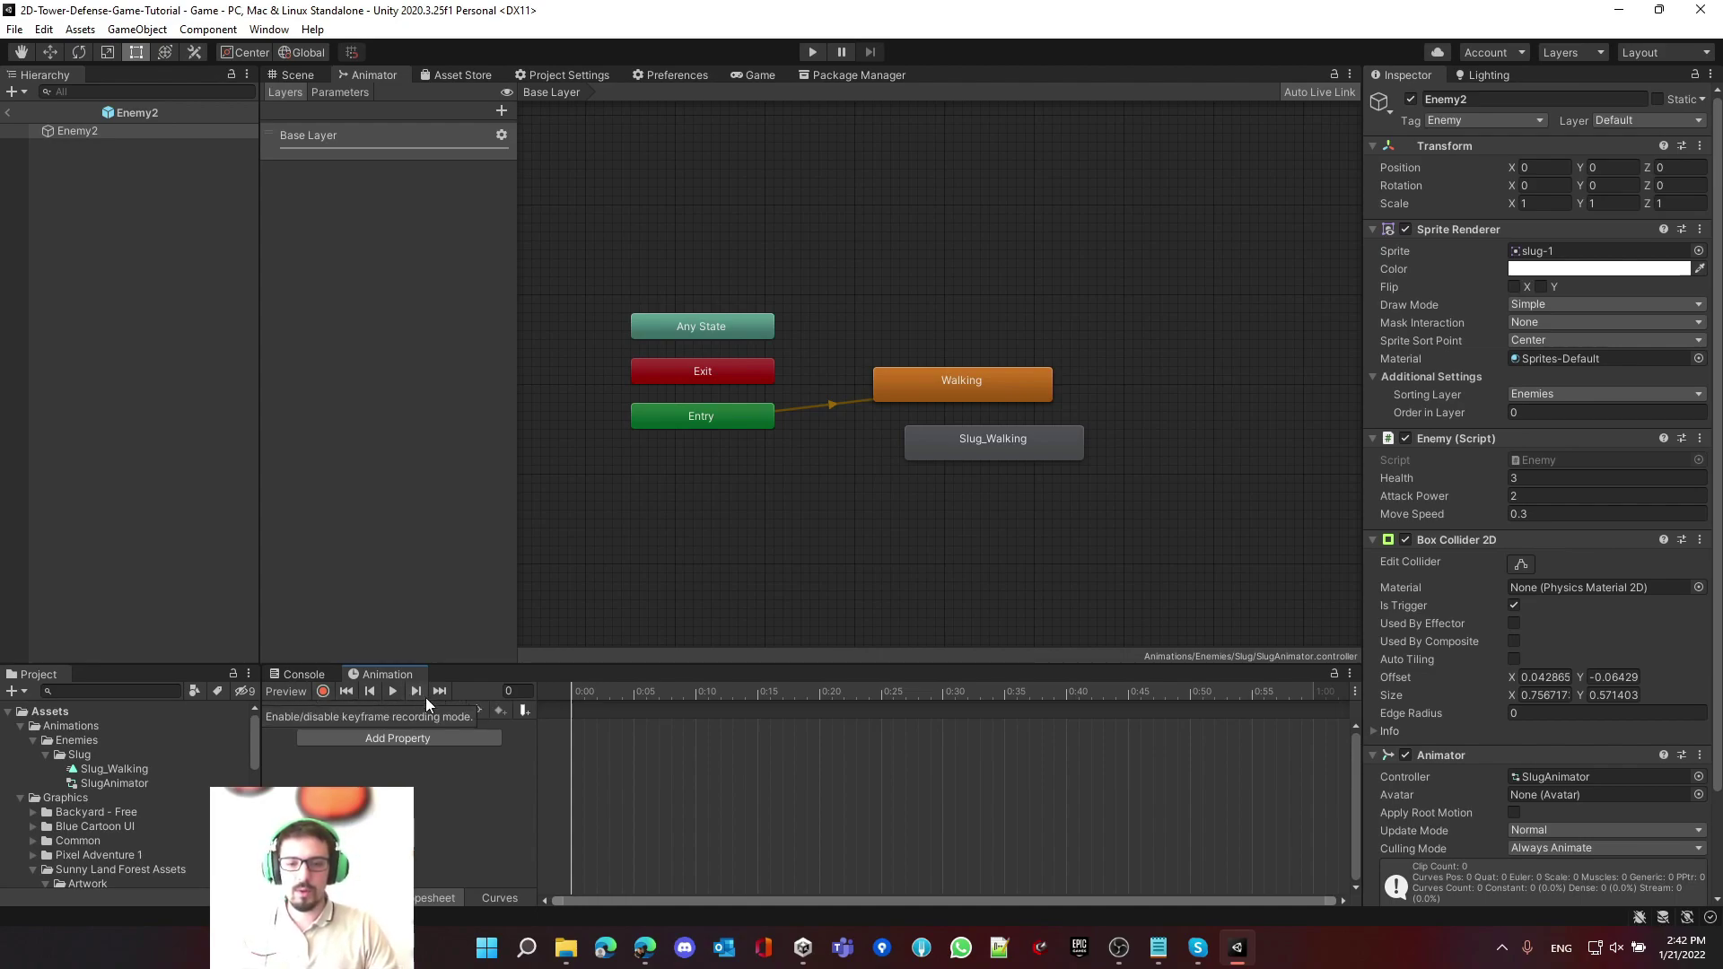
click(345, 712)
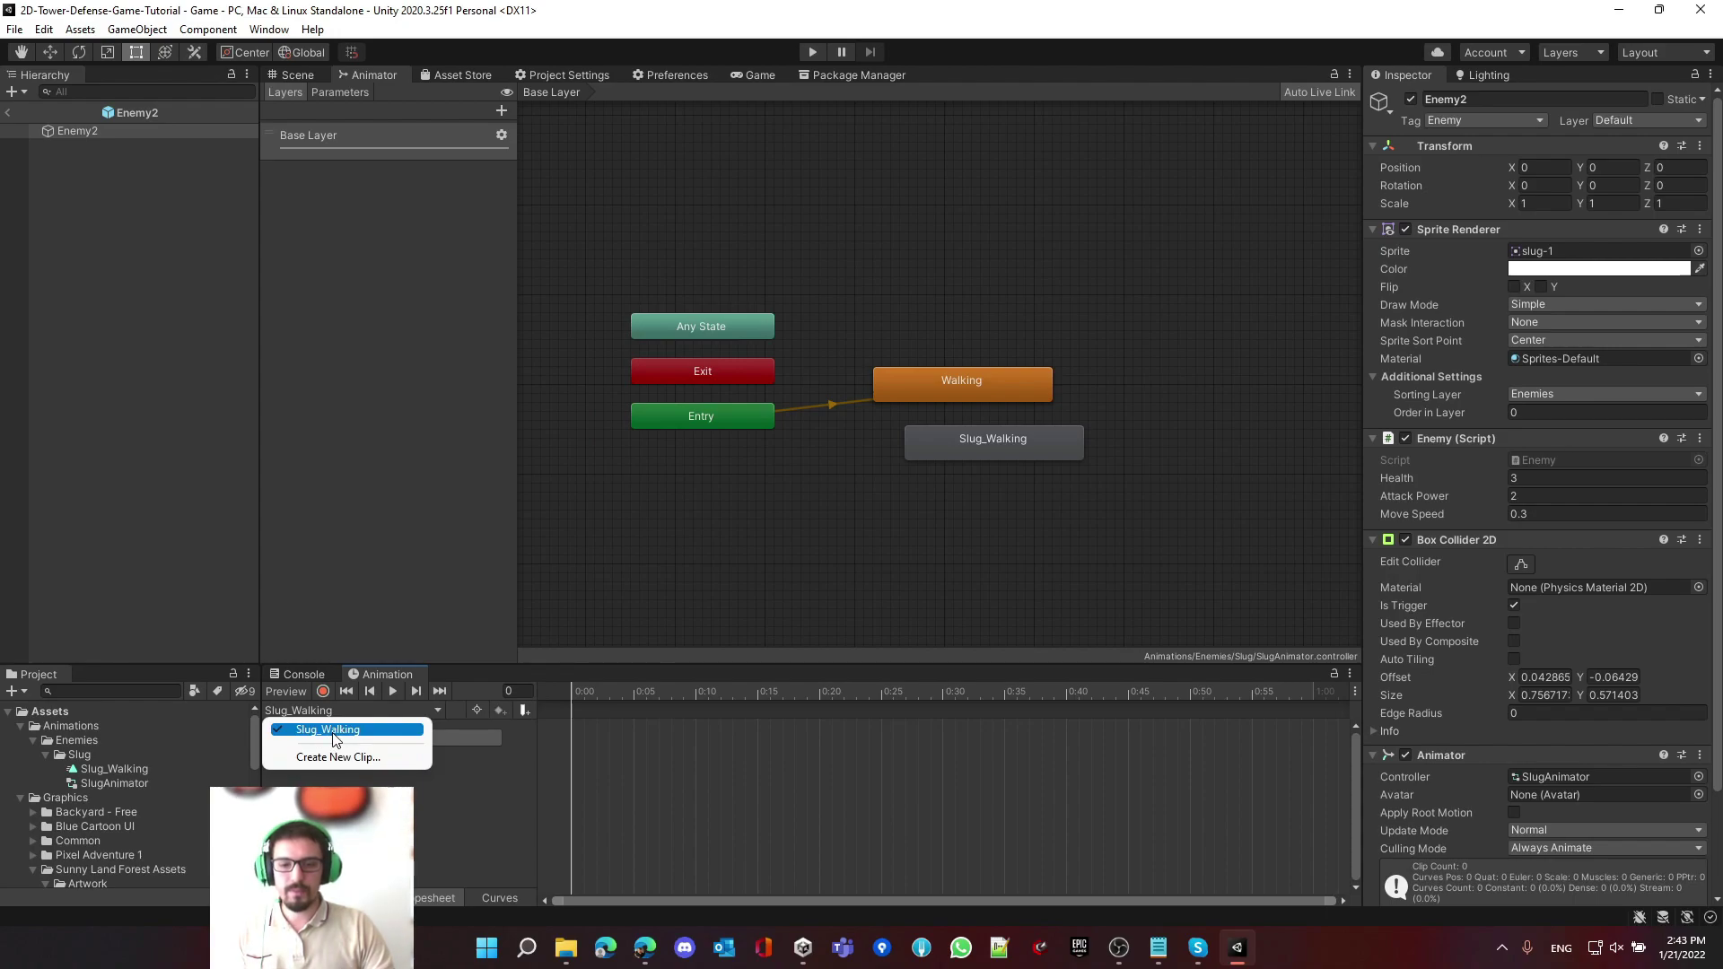
click(363, 774)
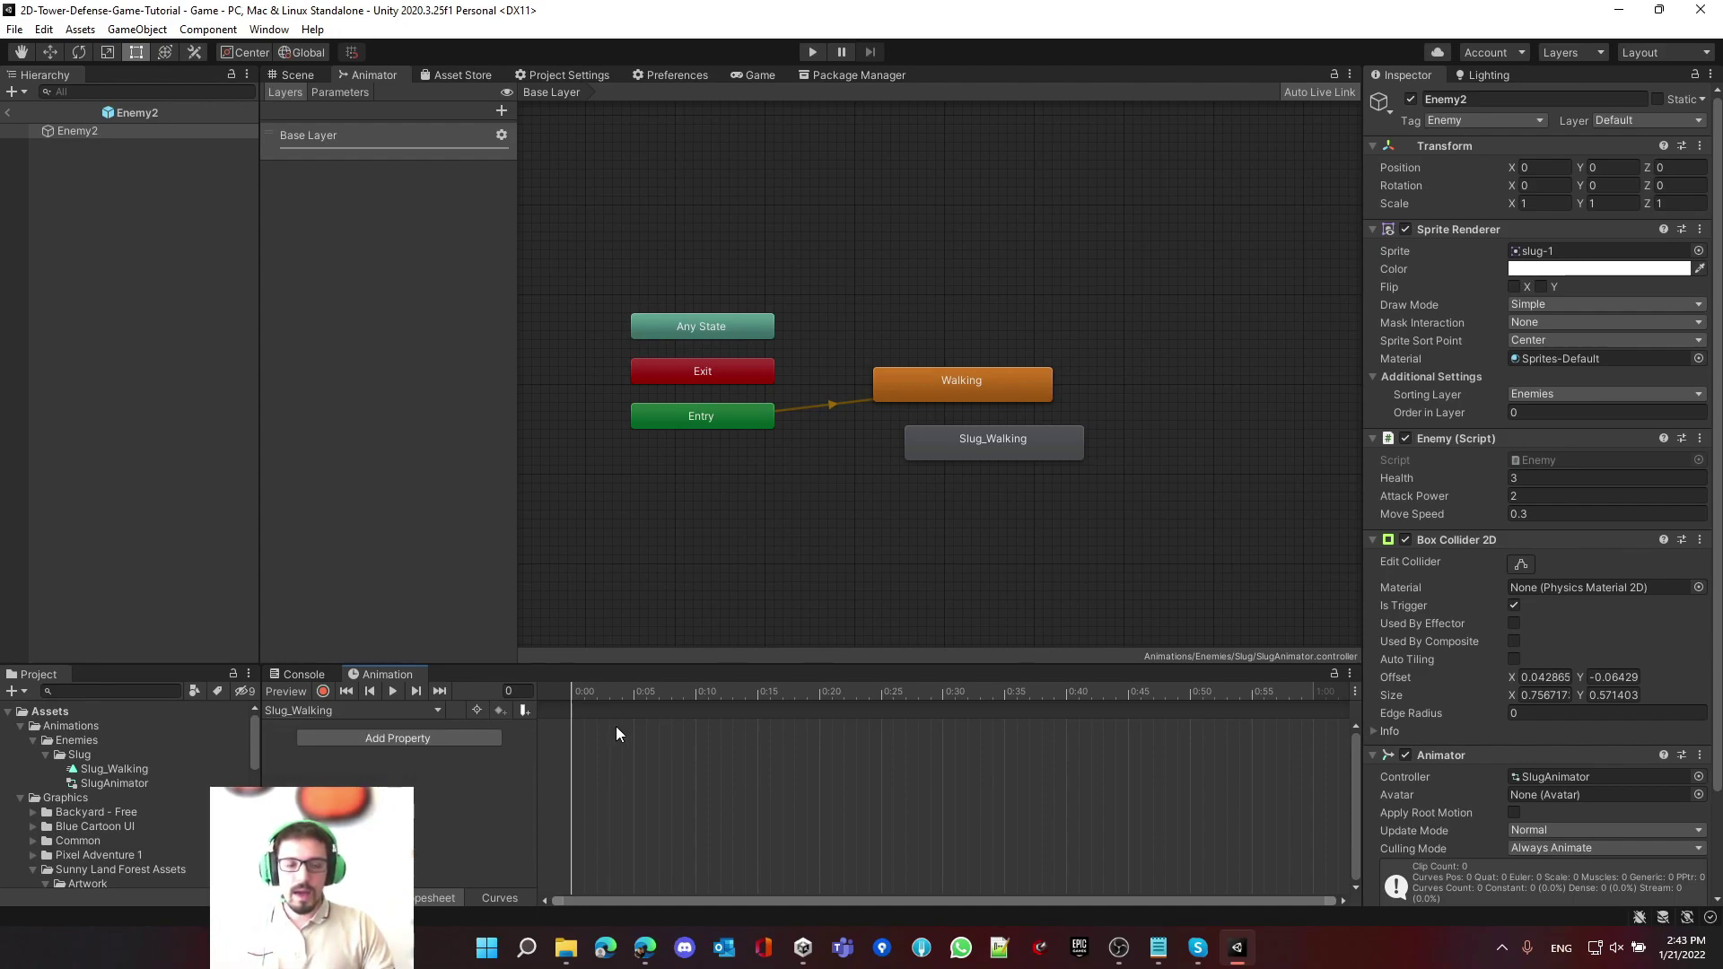
- Delete the empty Walking state from the SlugAnimator graph and place the Slug_Walking state beside the Entry node
click(949, 395)
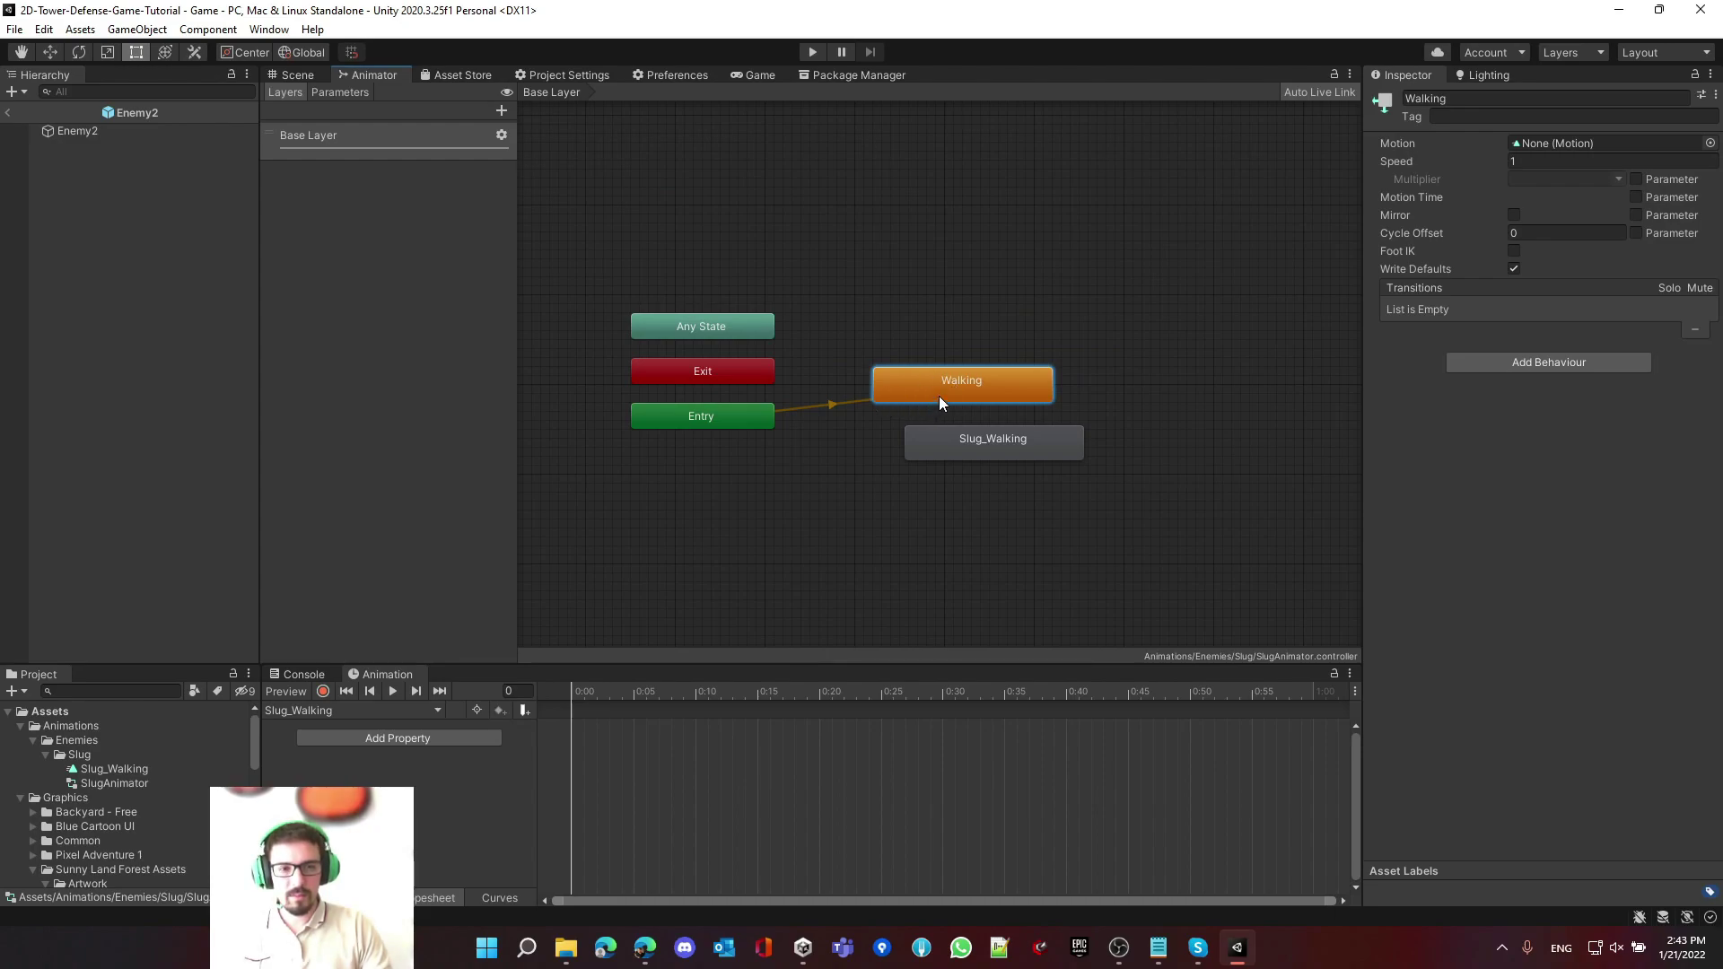
drag(953, 389, 911, 376)
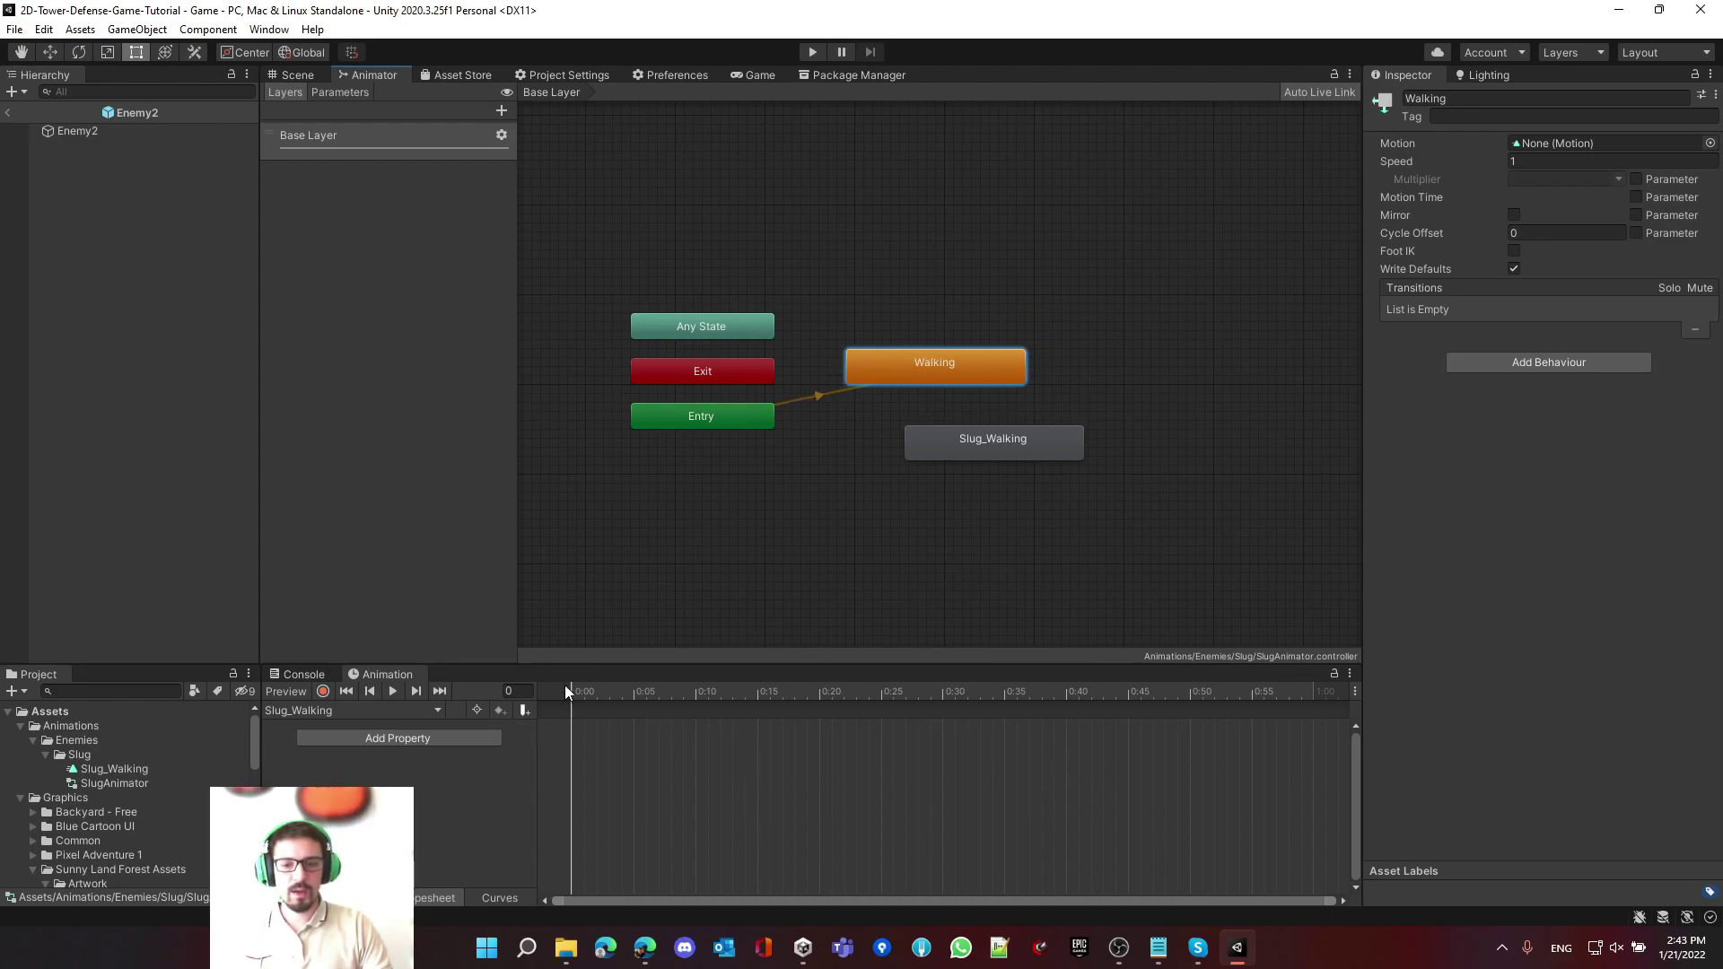
click(1030, 445)
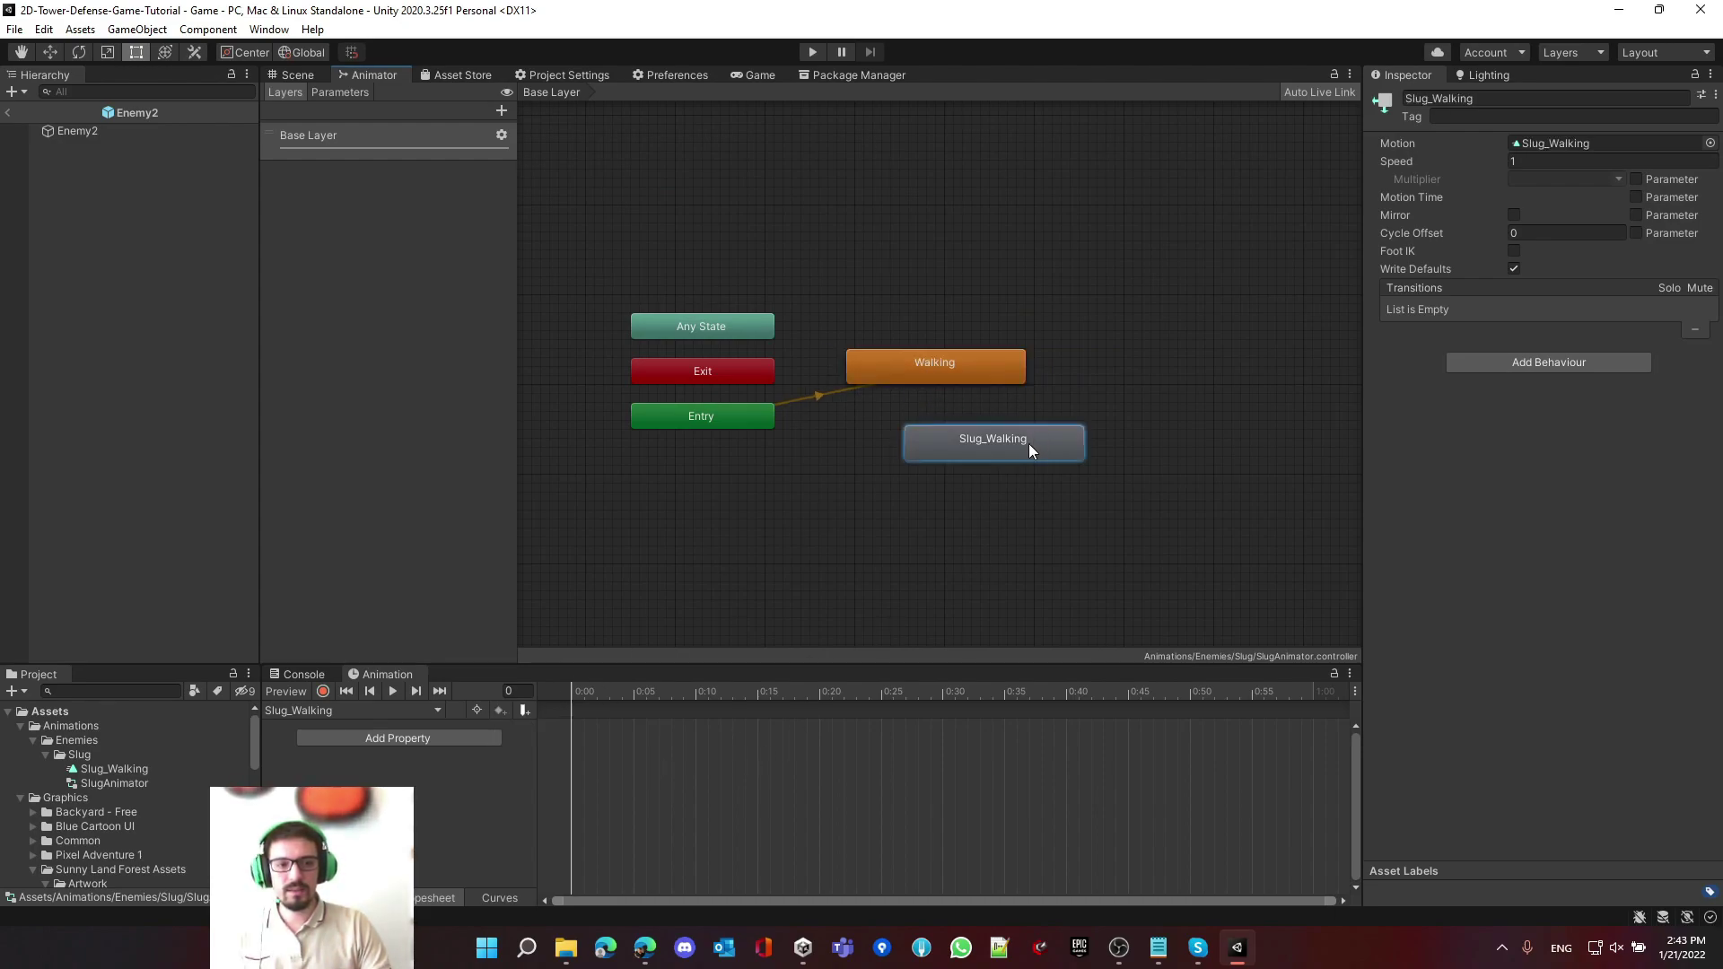
click(943, 379)
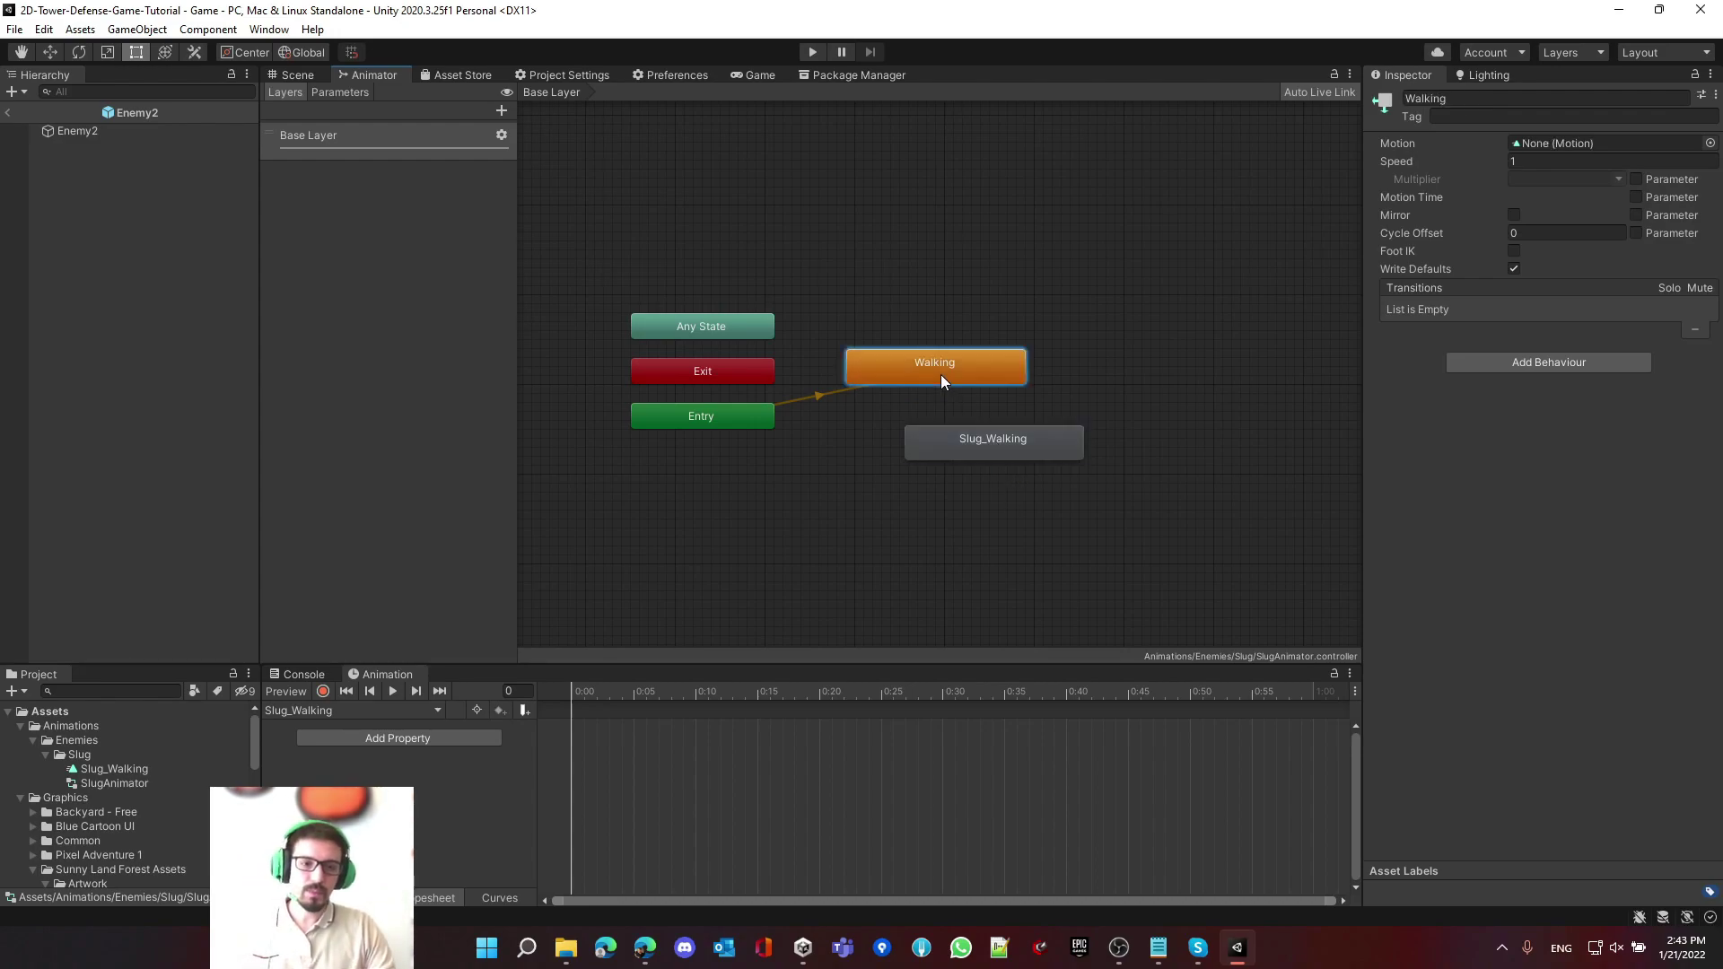
drag(937, 385, 987, 367)
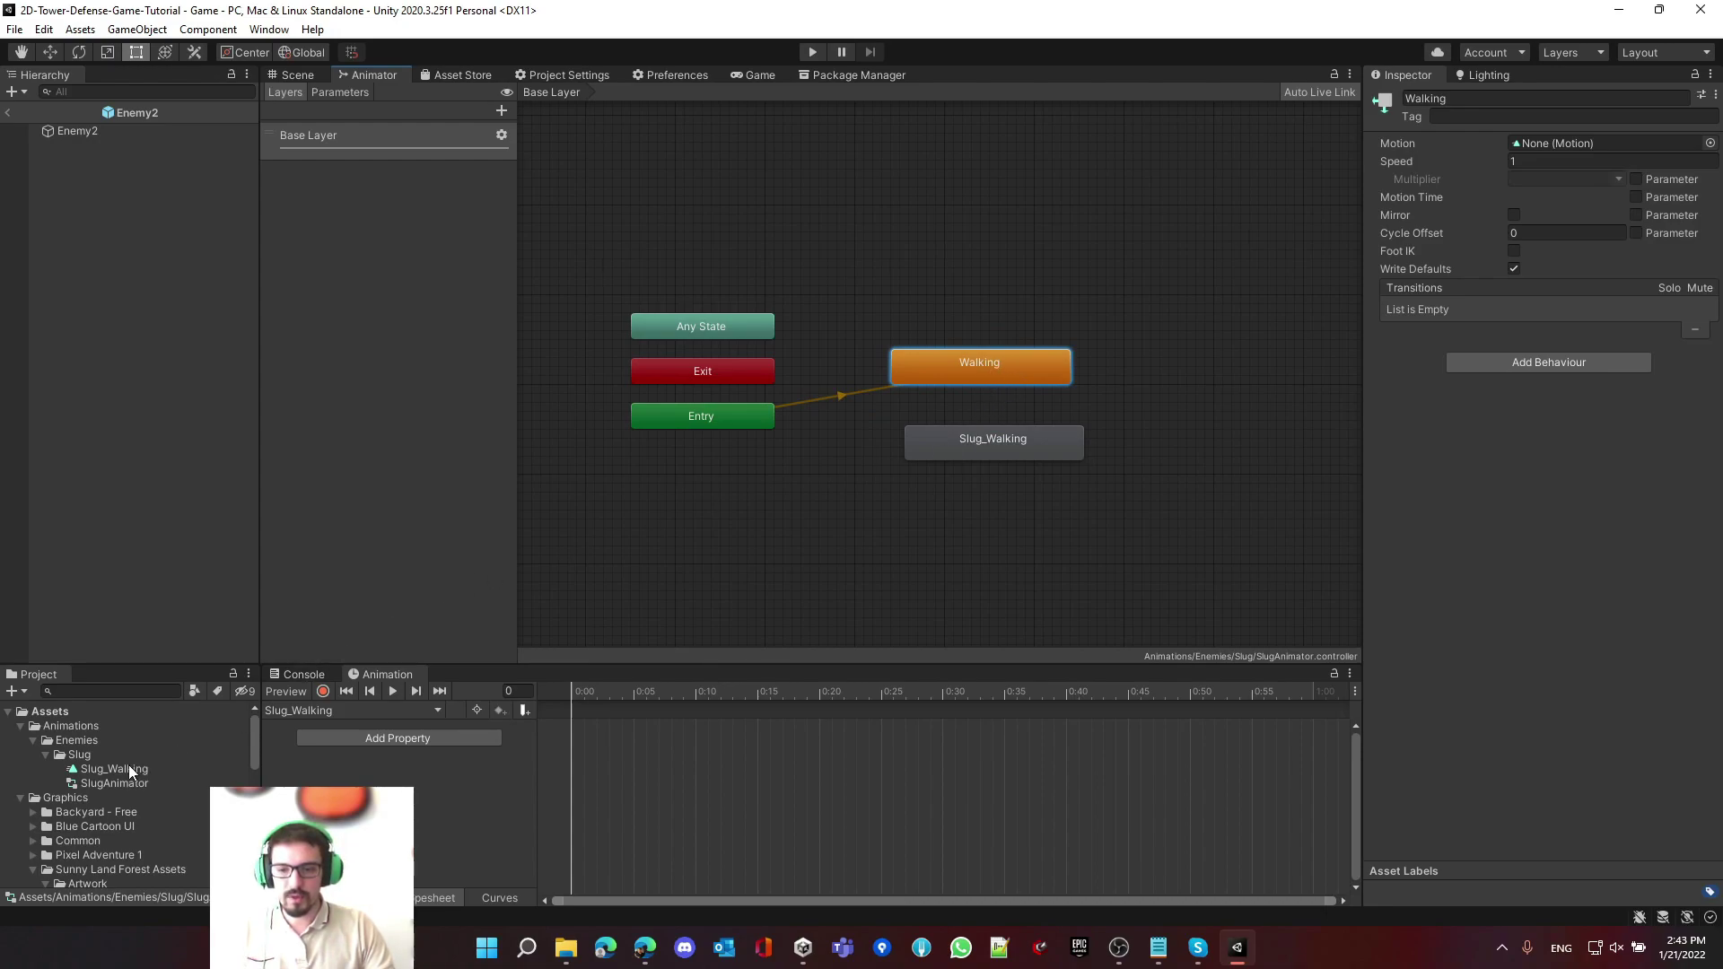
key(Delete)
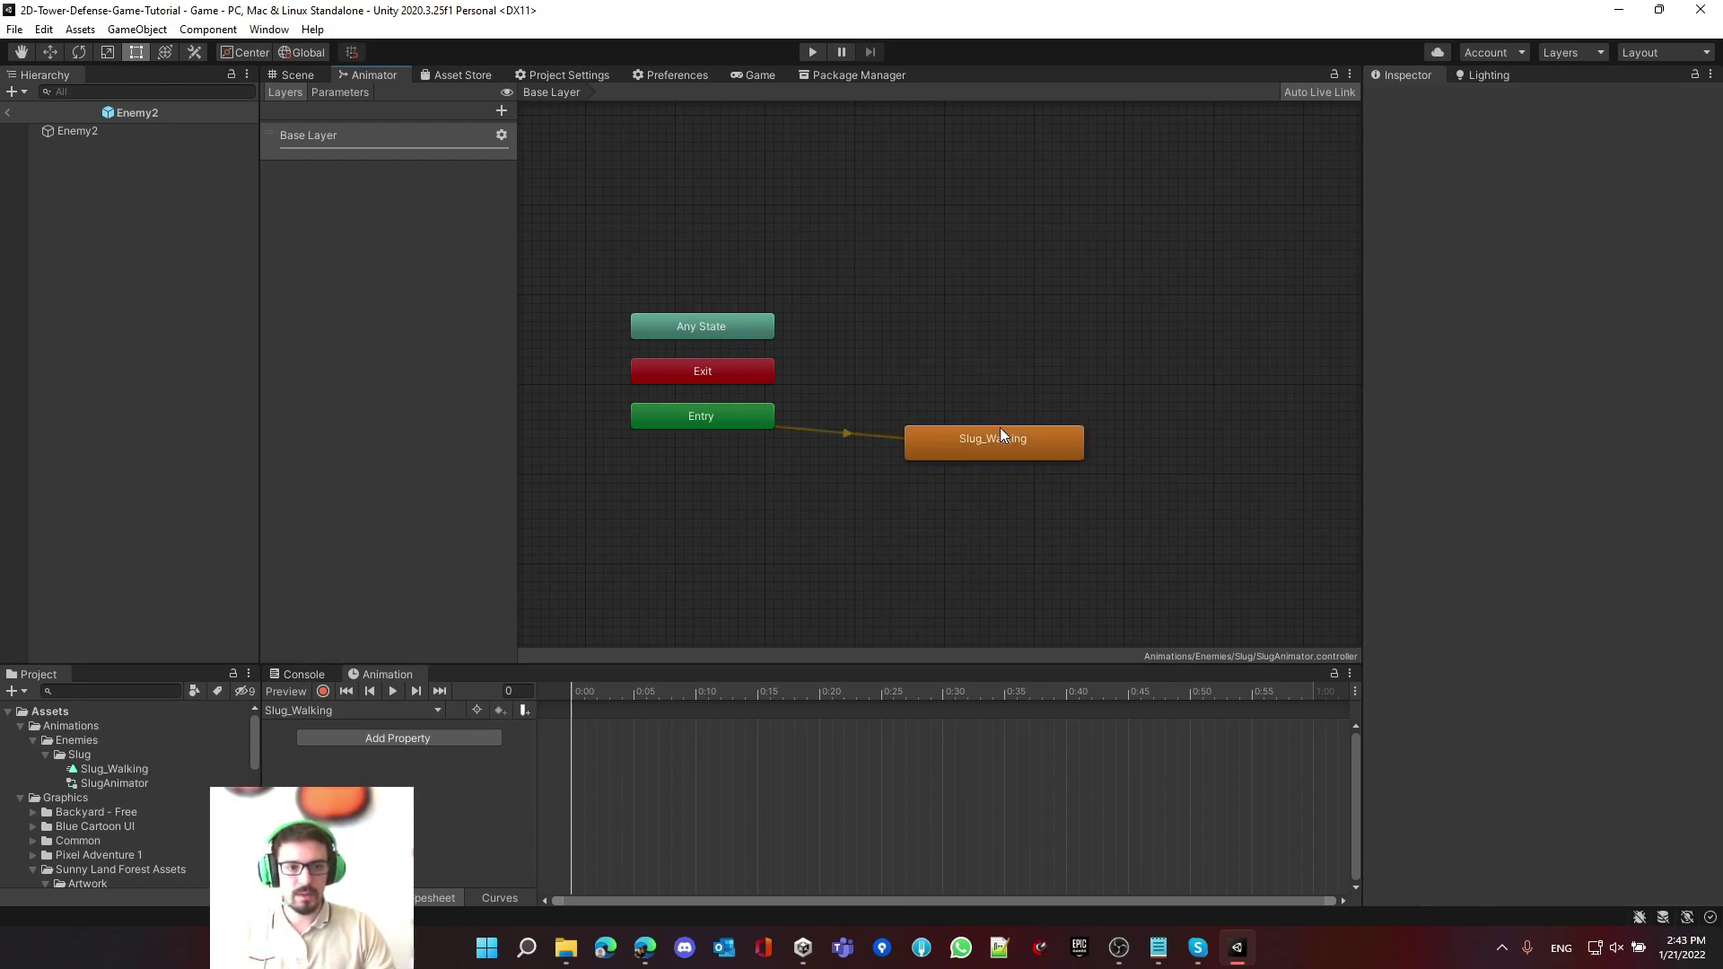
drag(996, 439, 935, 410)
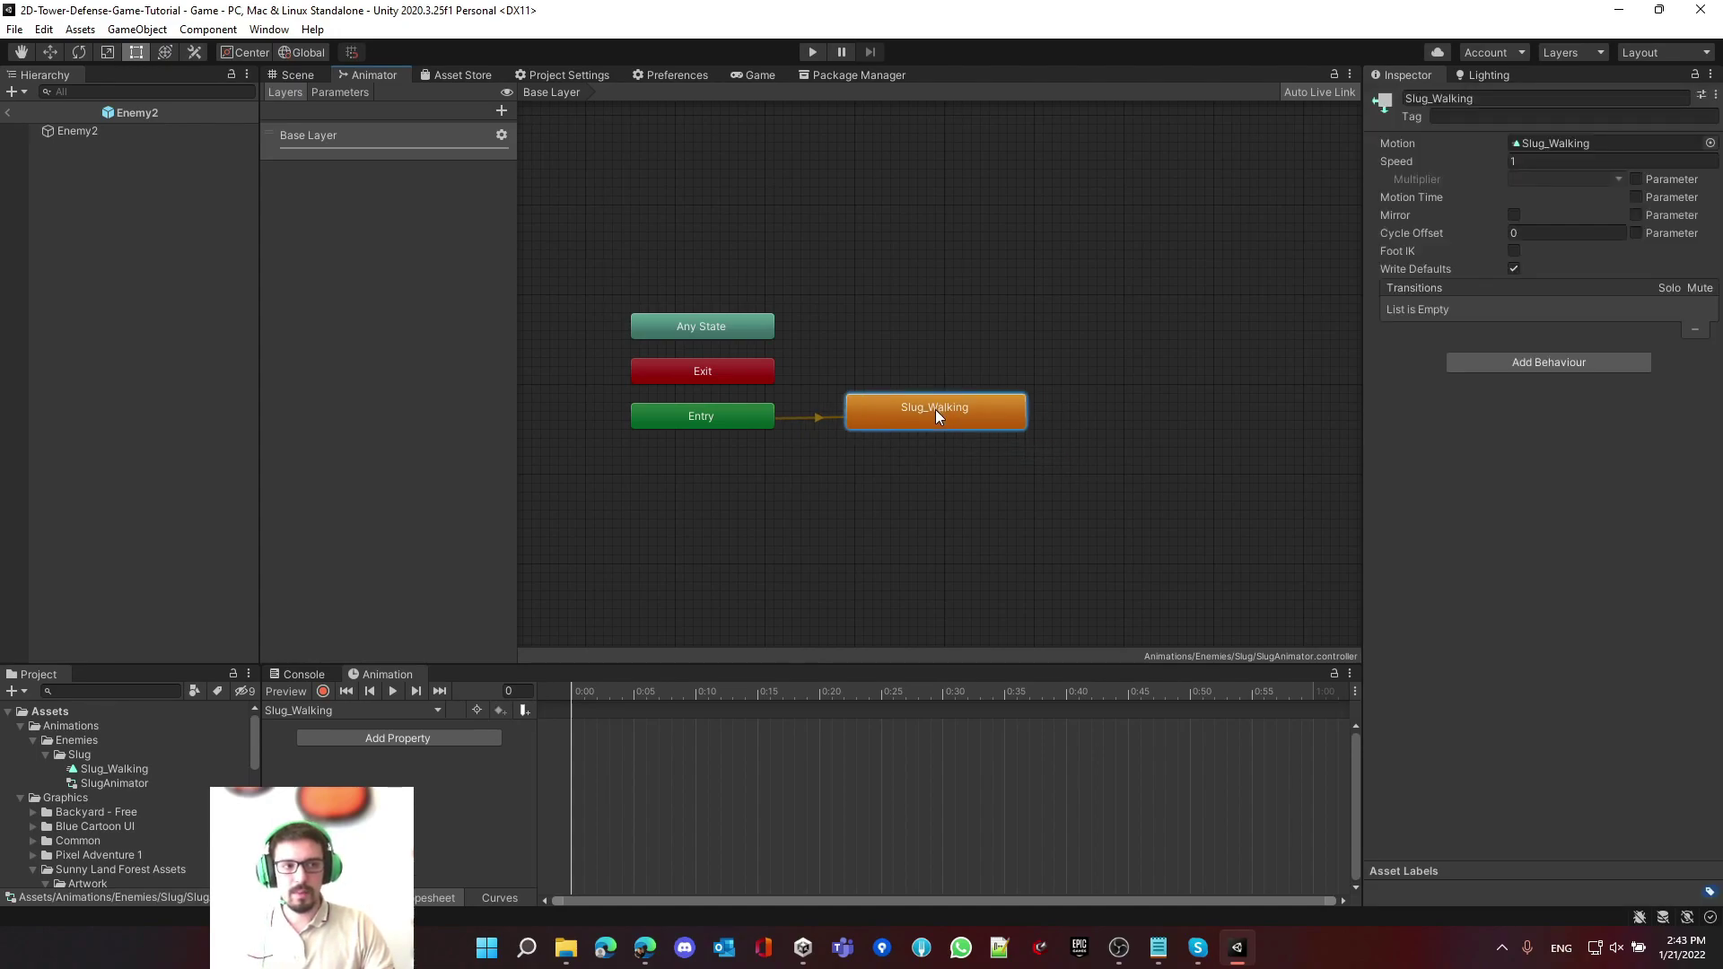
- Select the Enemy2 object and choose Slug_Walking as the clip to edit
click(89, 130)
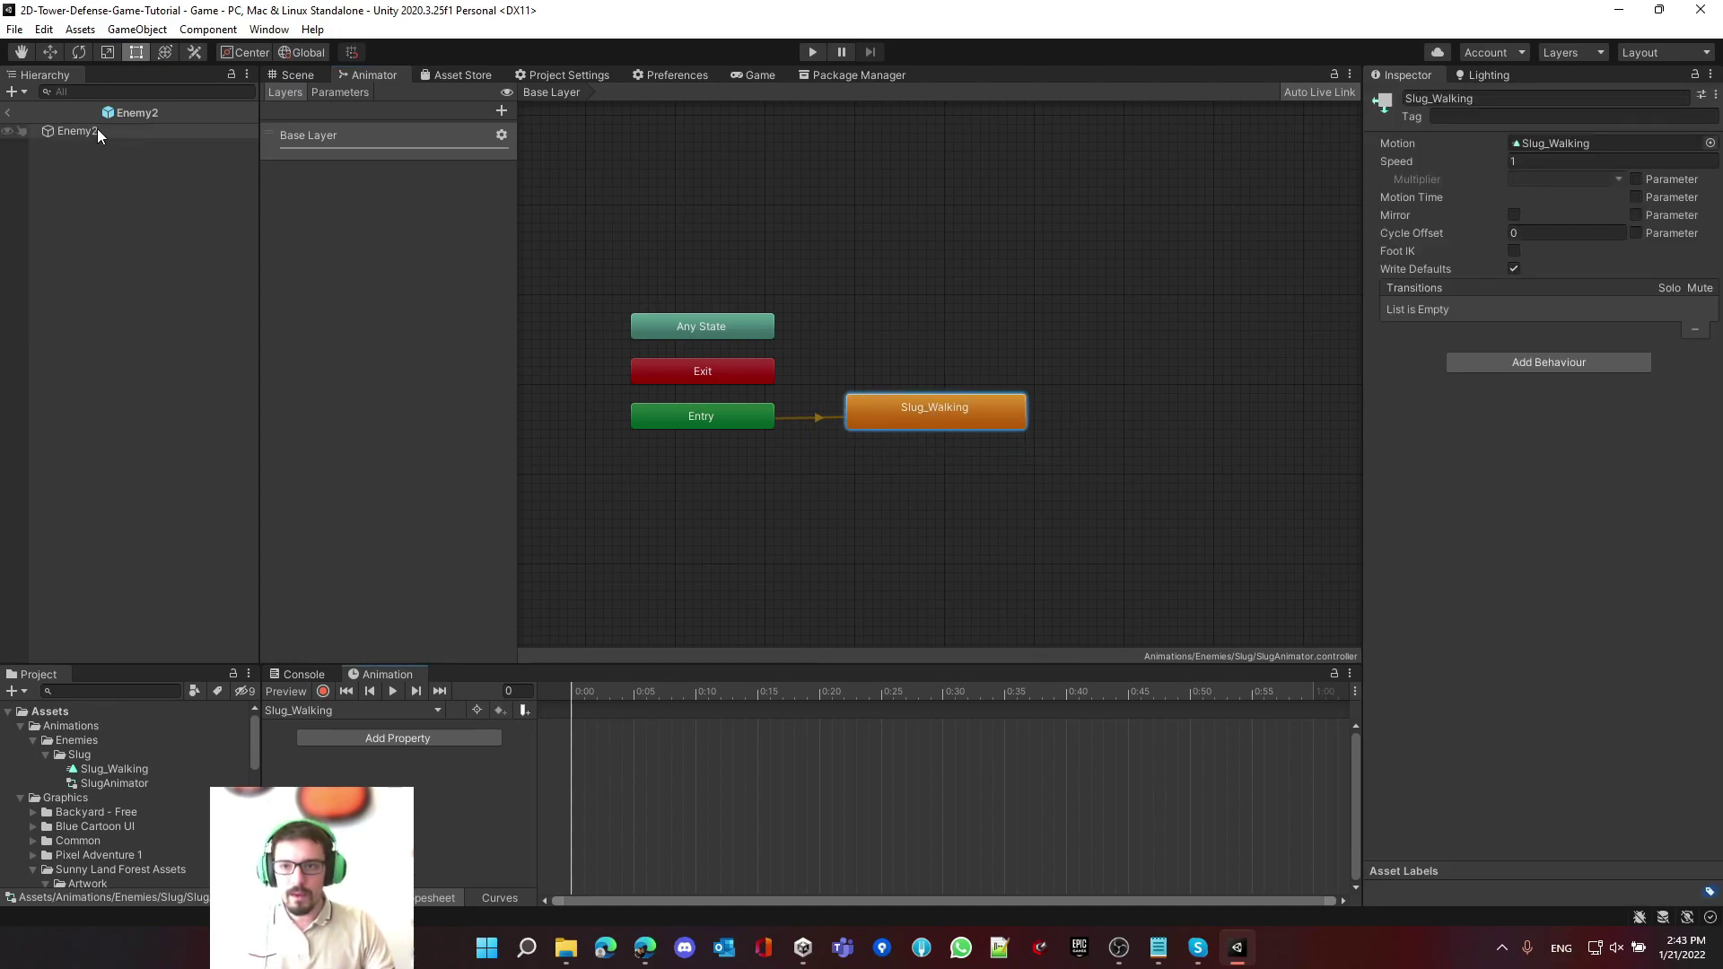
click(336, 711)
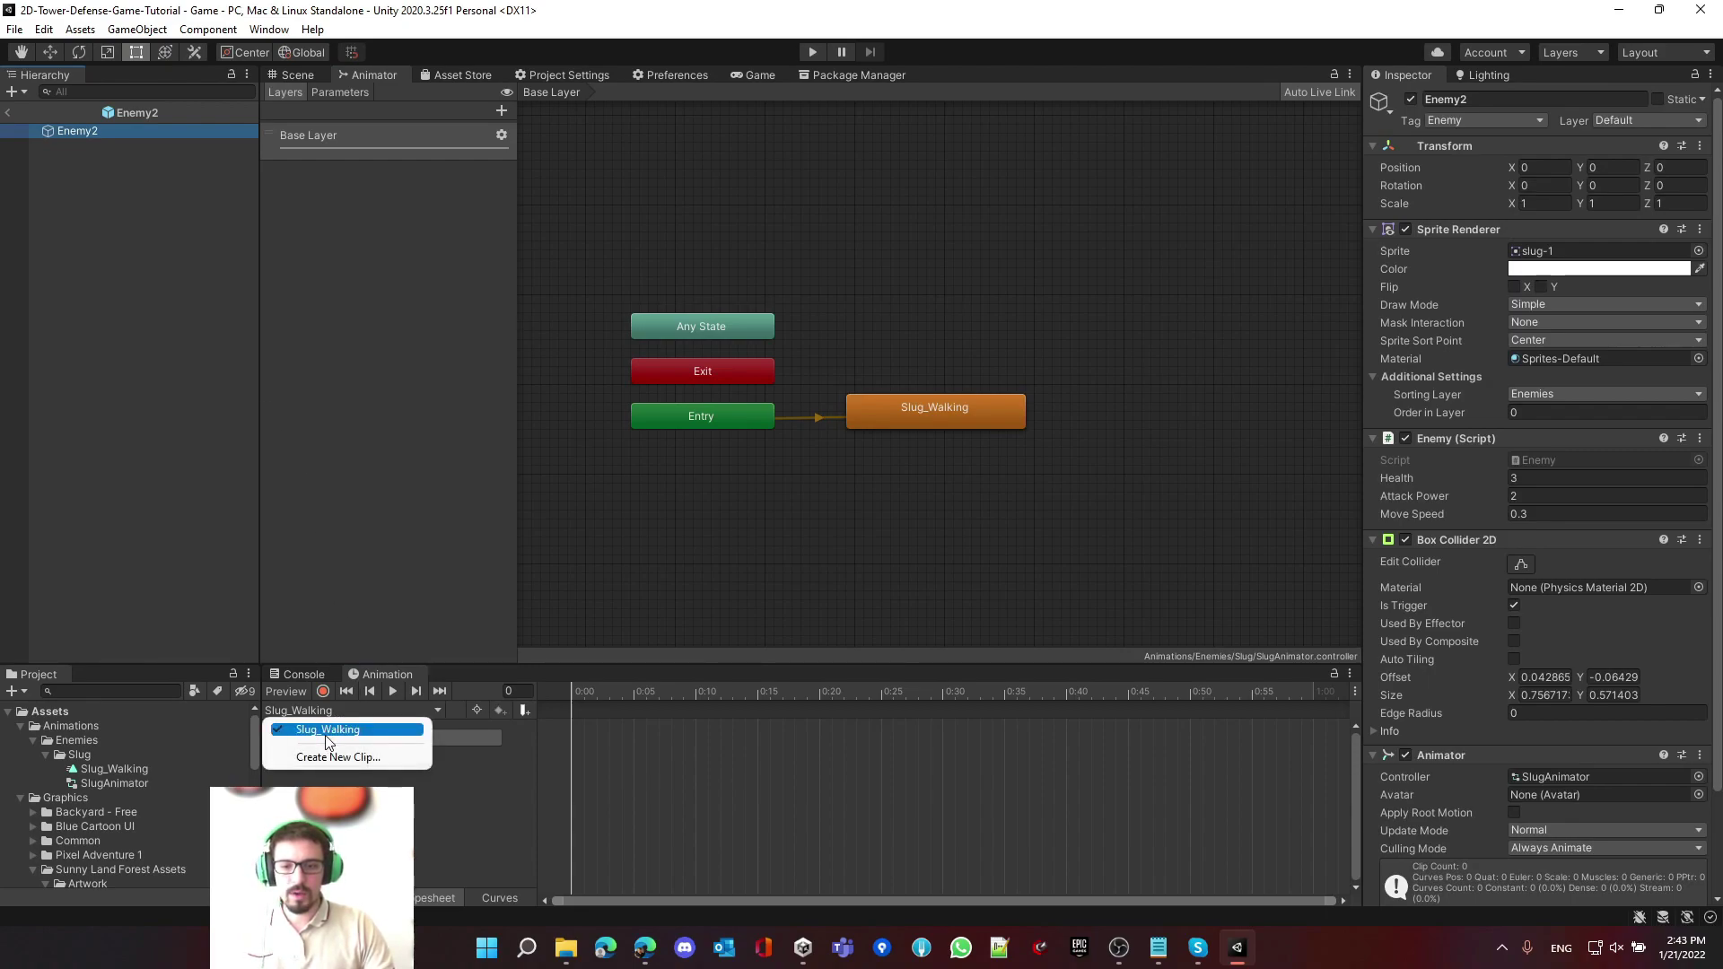
click(328, 731)
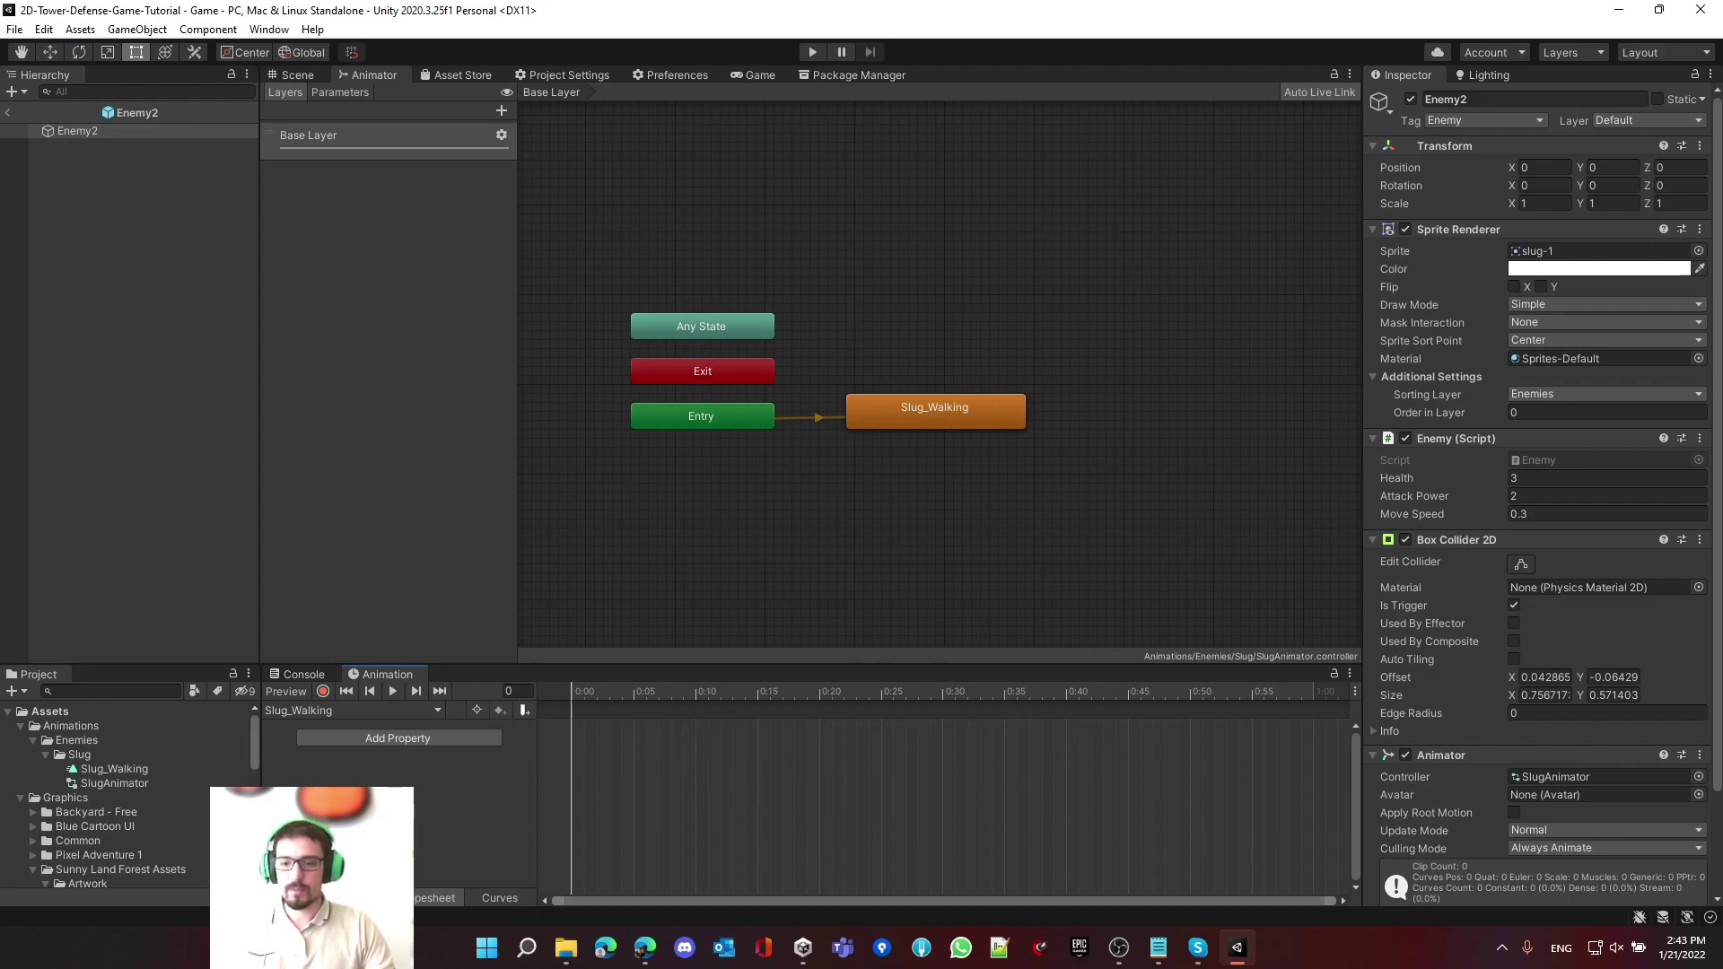
- Add the four sprites slug-1 to slug-4 from the Sunny Land enemies' slug folder to the Slug_Walking clip's timeline
scroll(196, 808, down, 4)
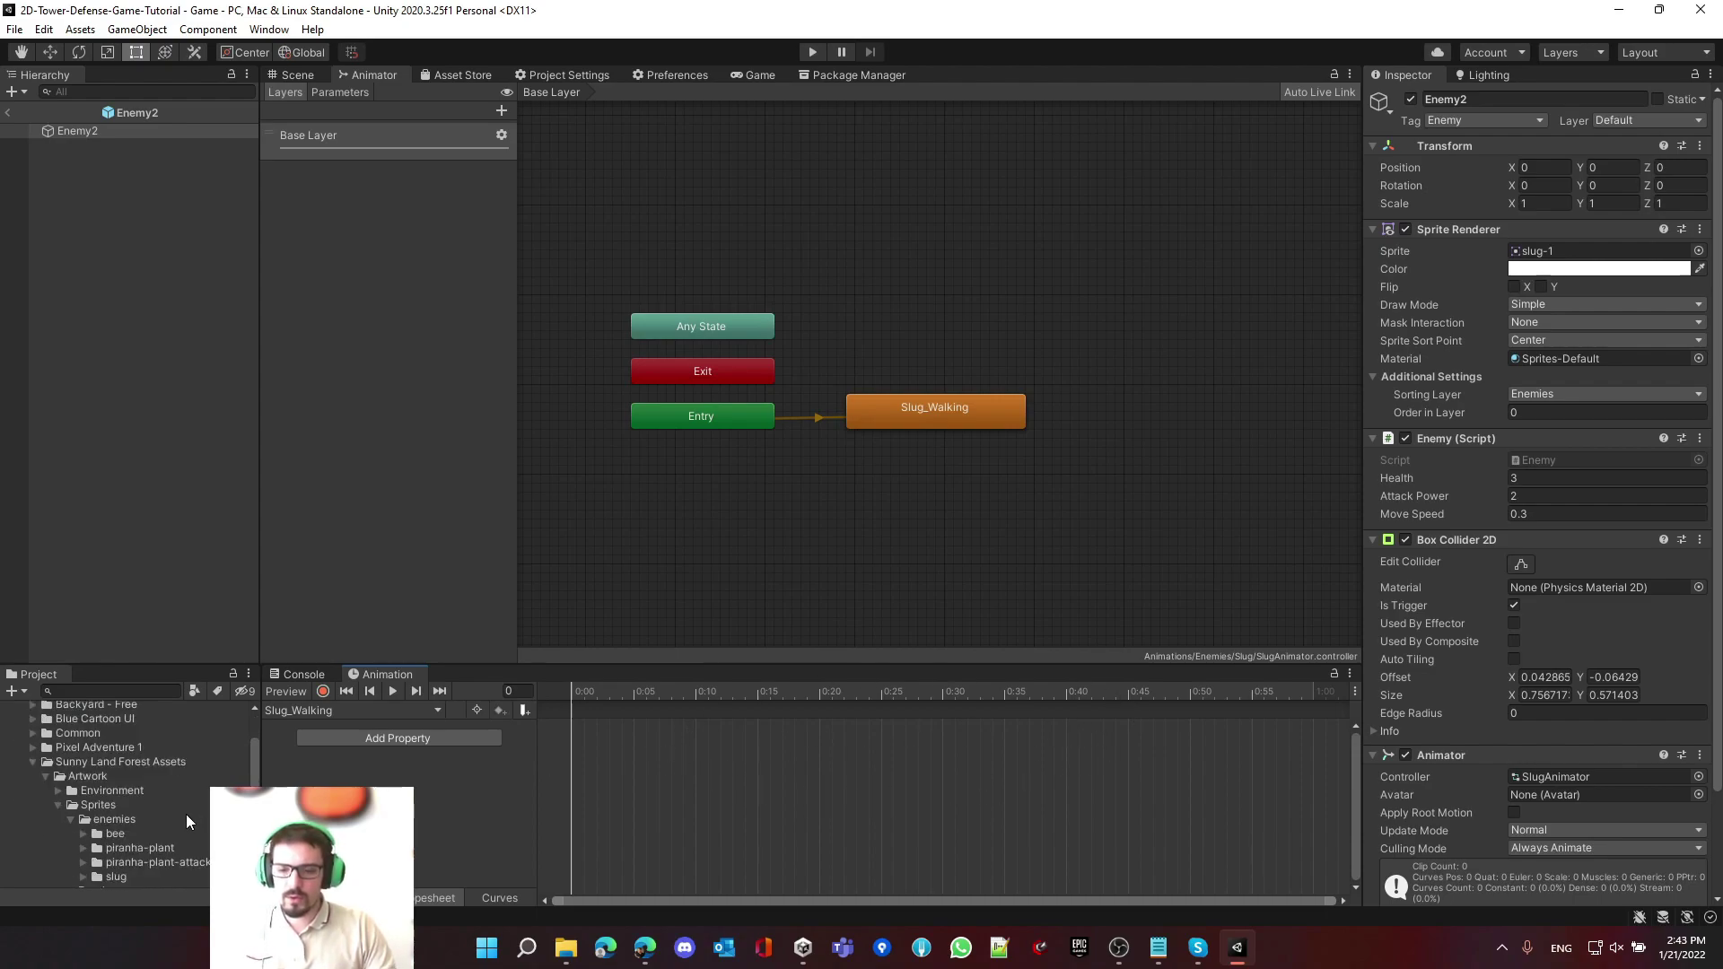
scroll(178, 815, down, 3)
scroll(178, 815, up, 3)
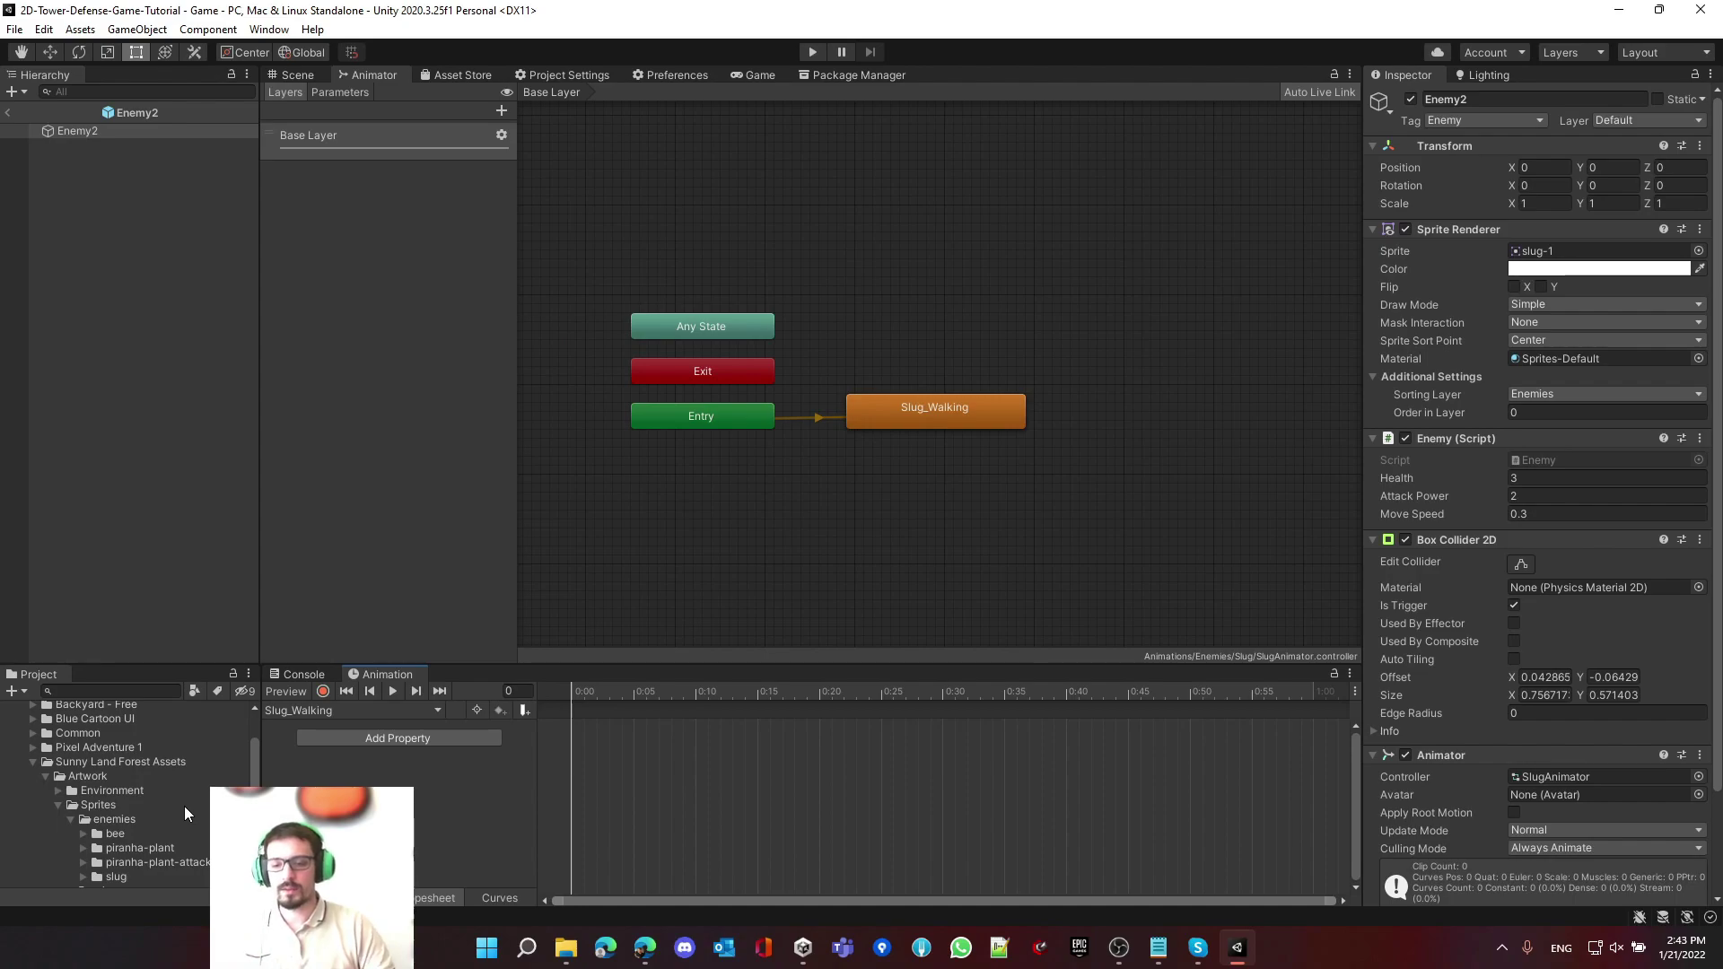
scroll(182, 790, down, 1)
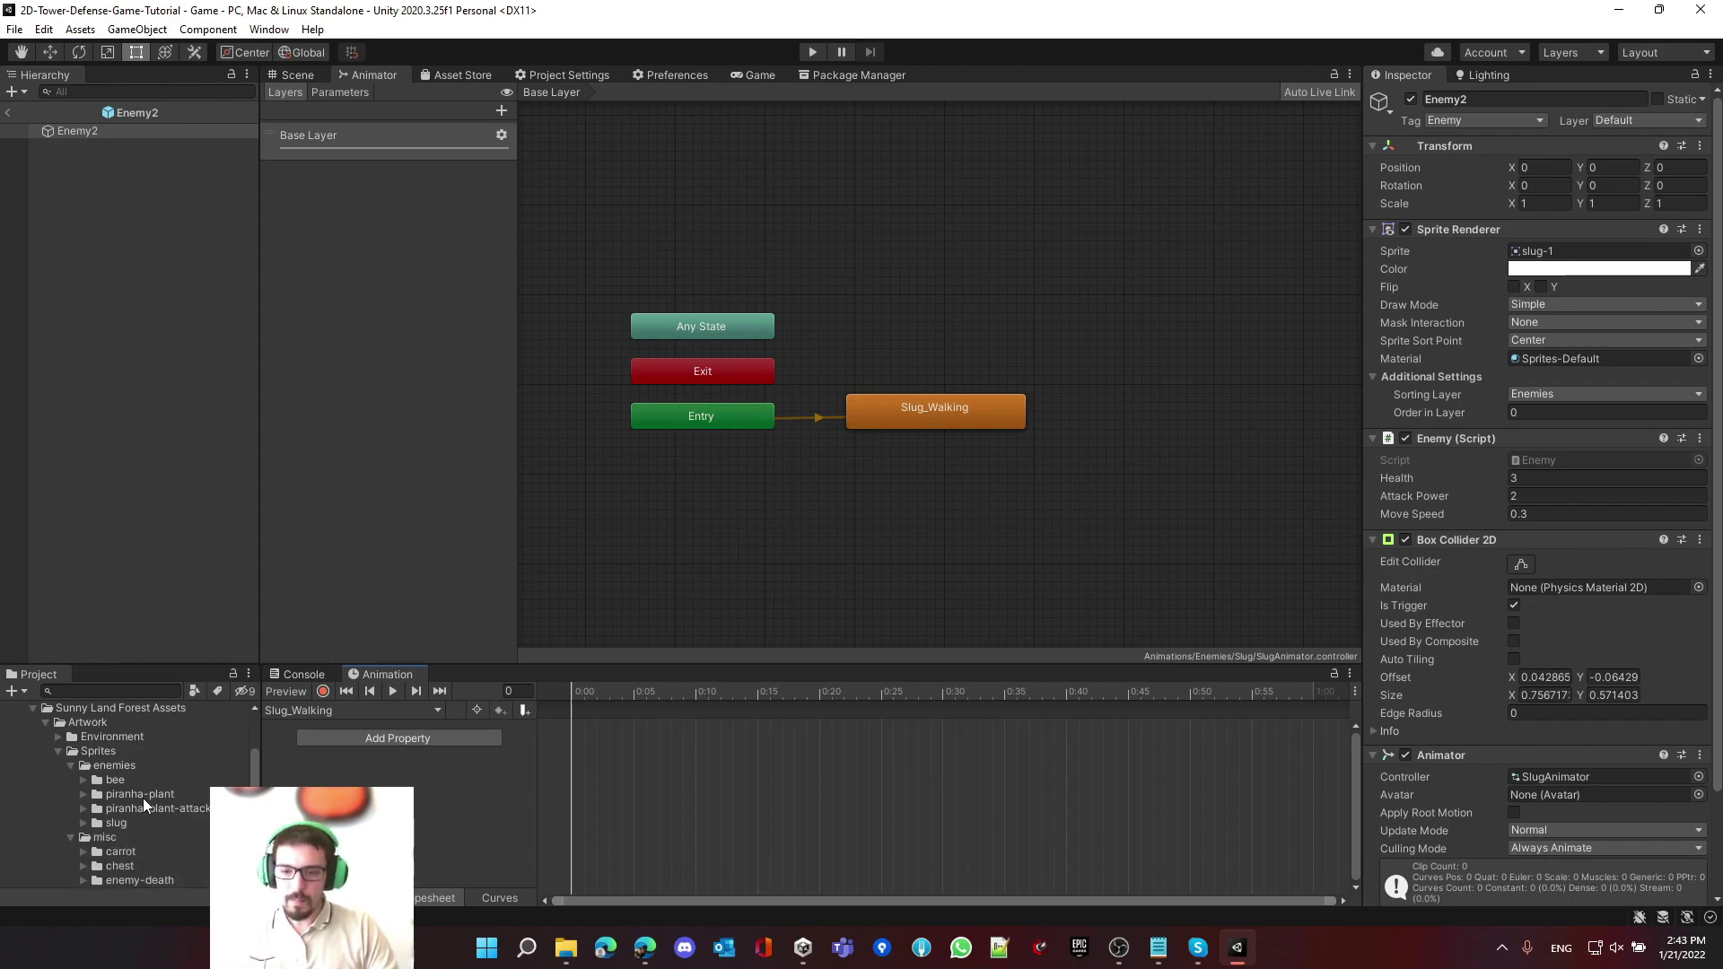
click(84, 823)
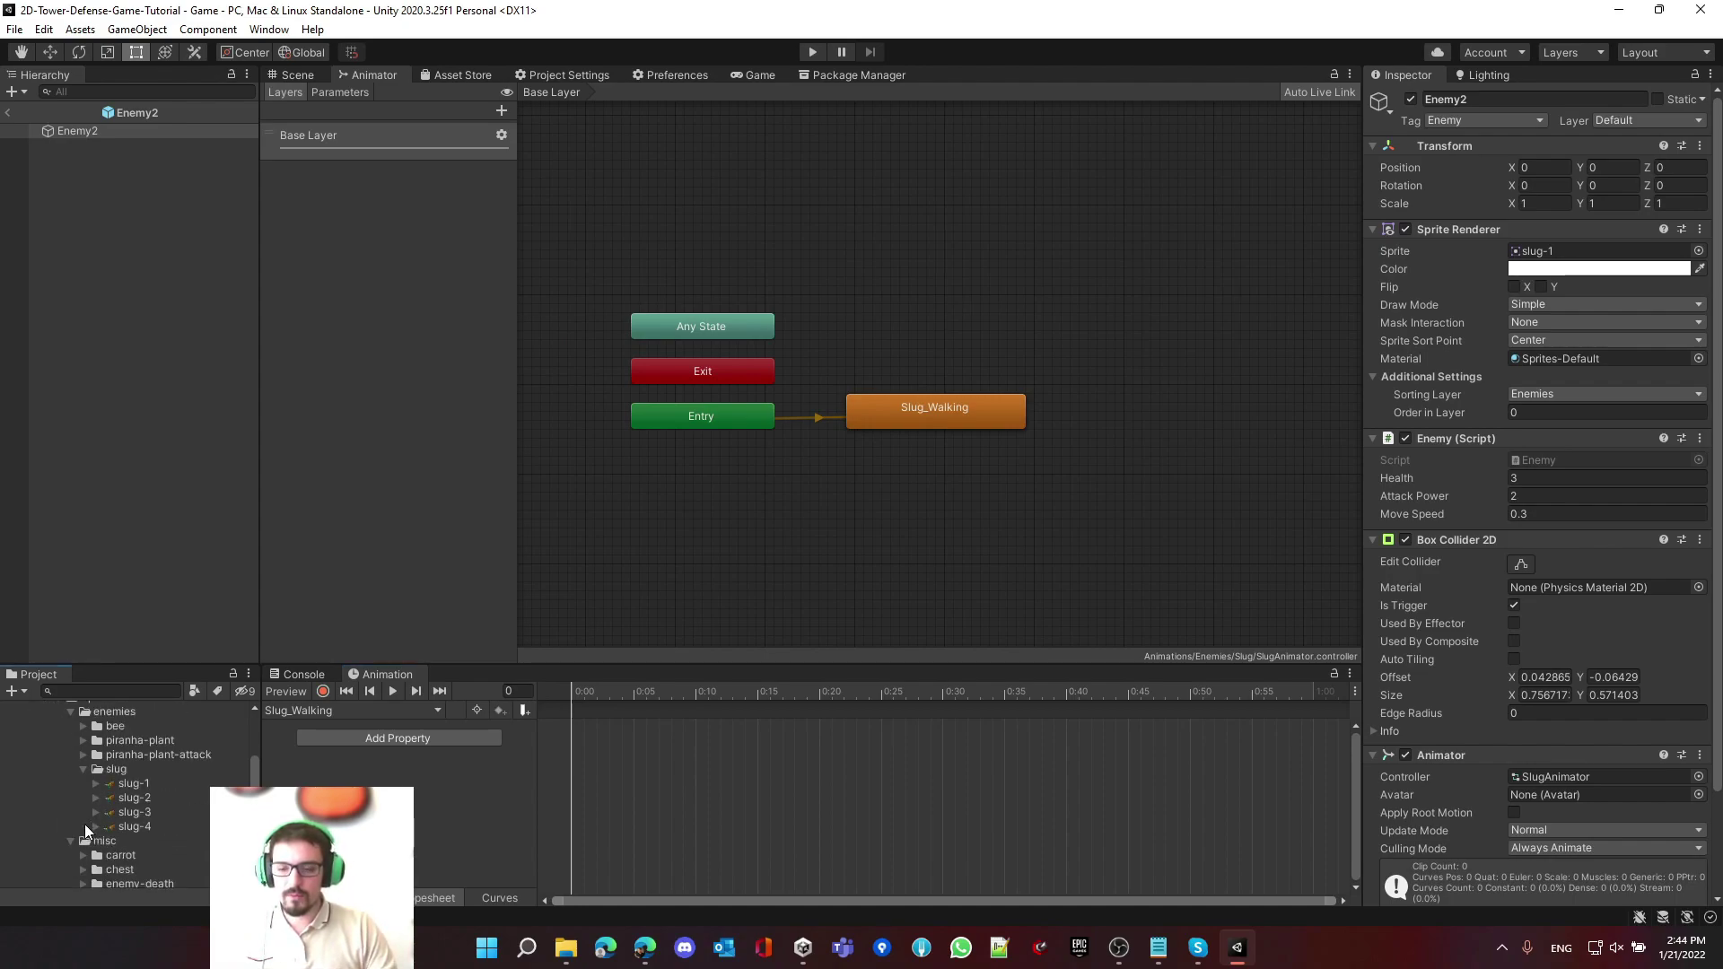
click(140, 784)
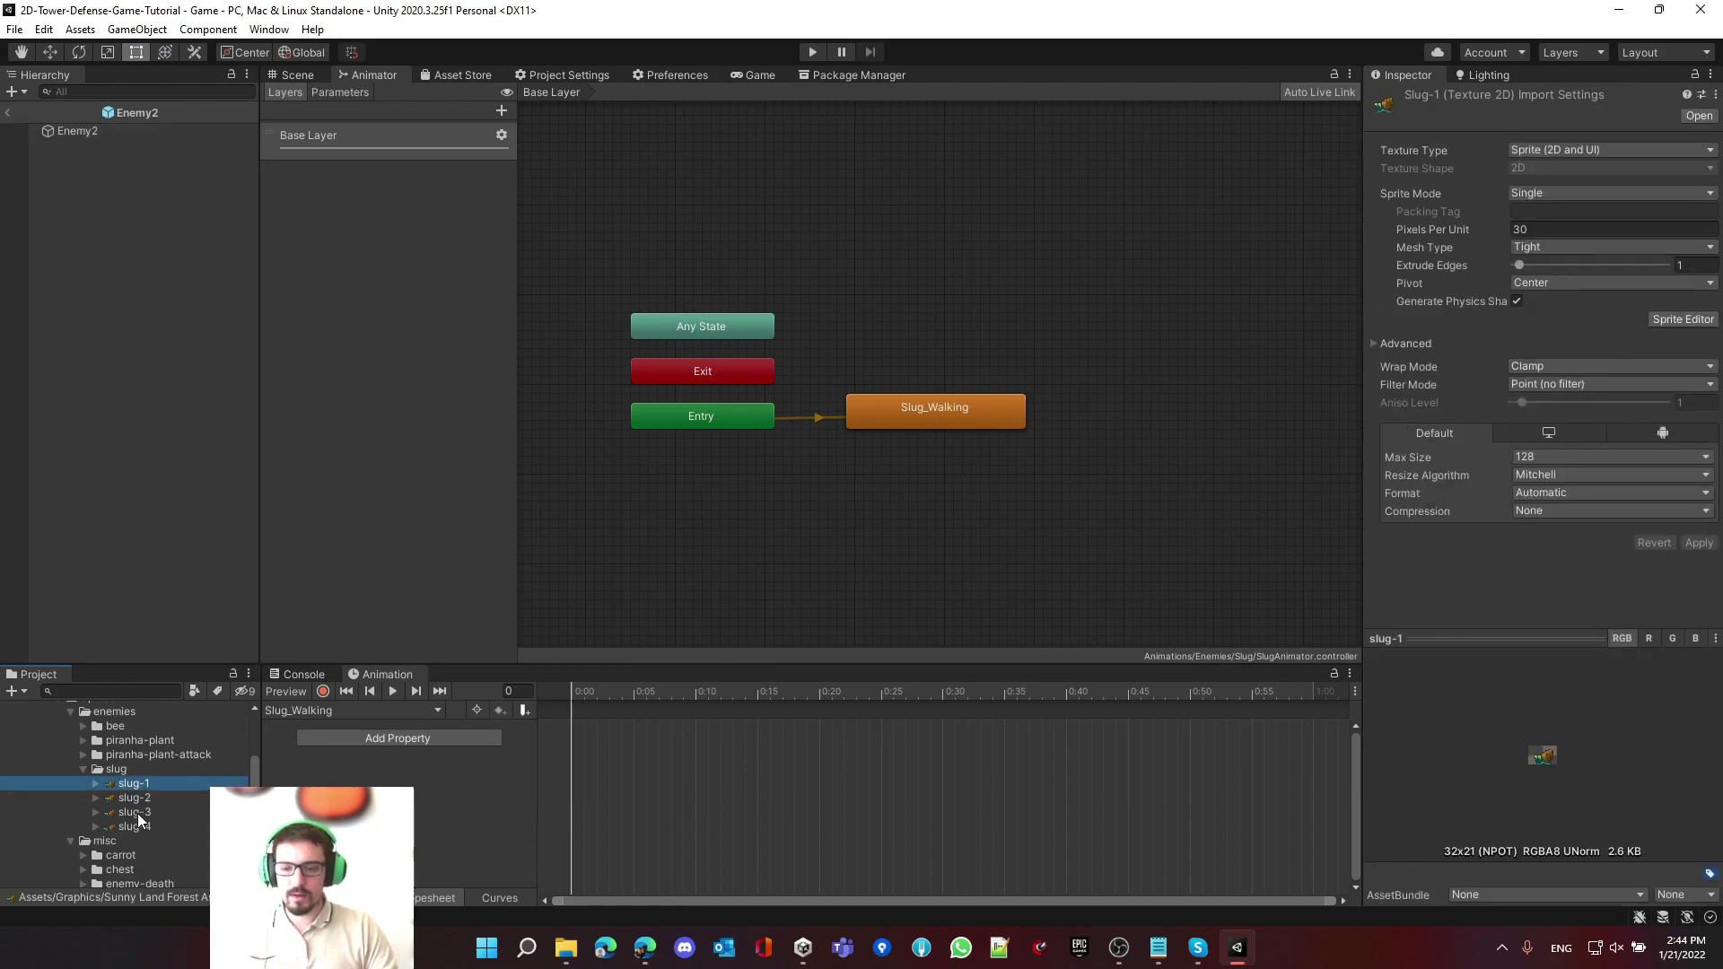
shift+click(136, 828)
drag(137, 791, 492, 761)
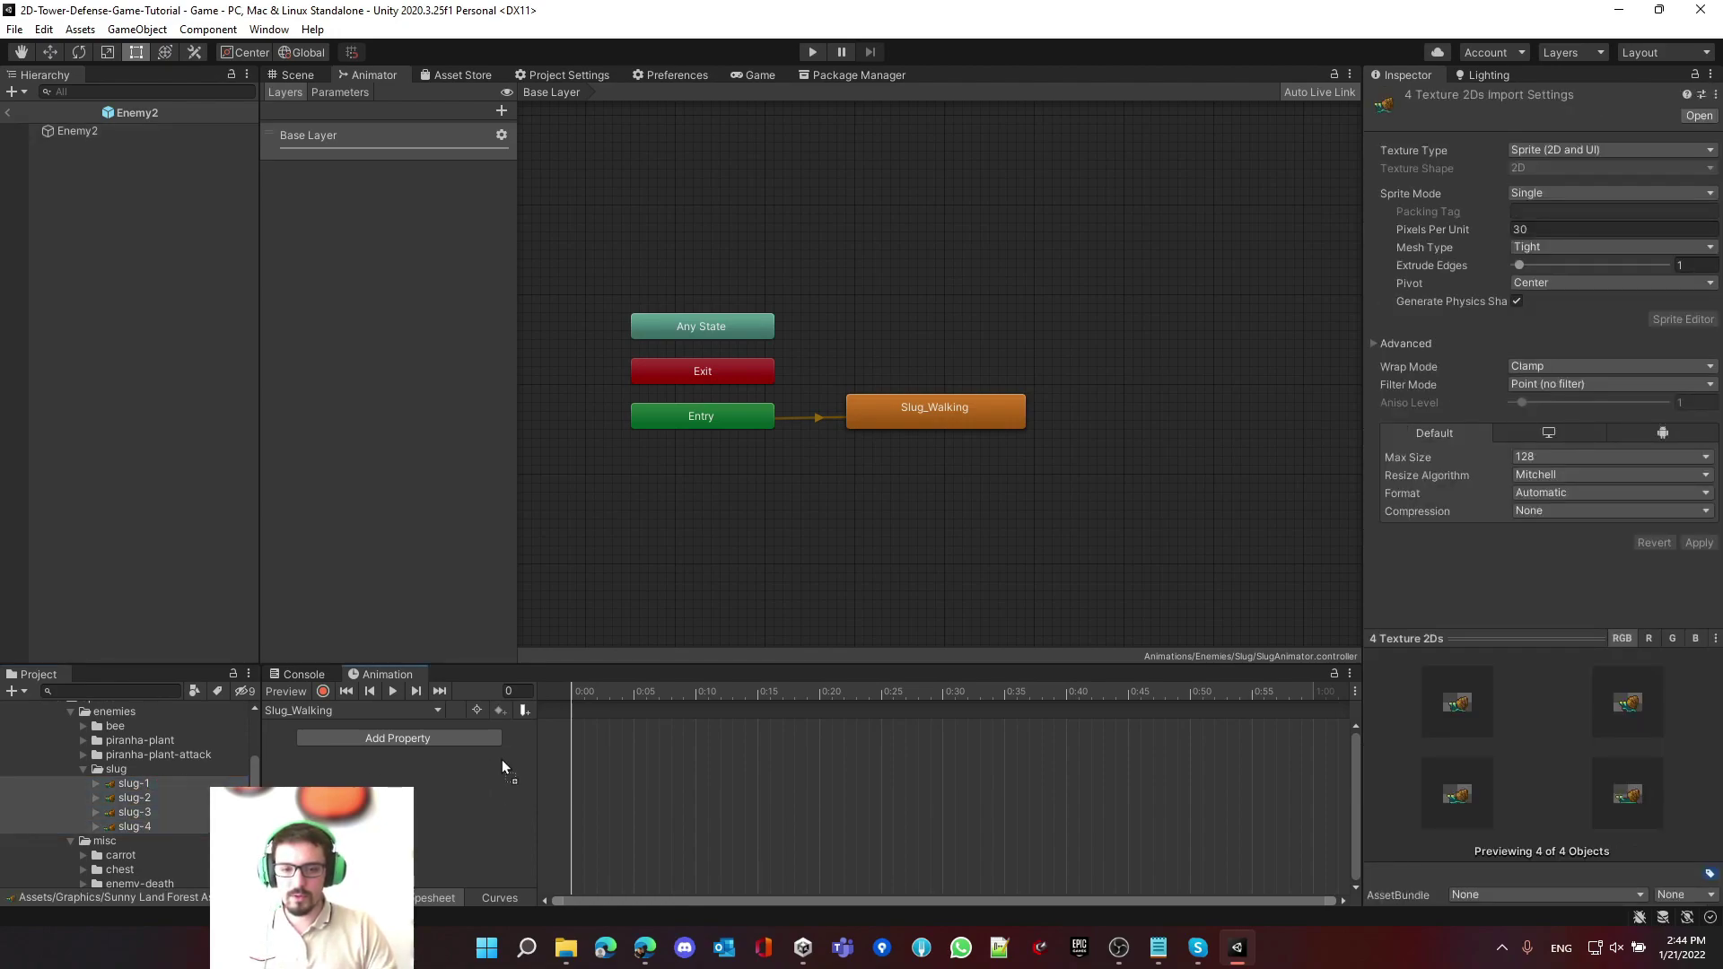
drag(649, 743, 616, 817)
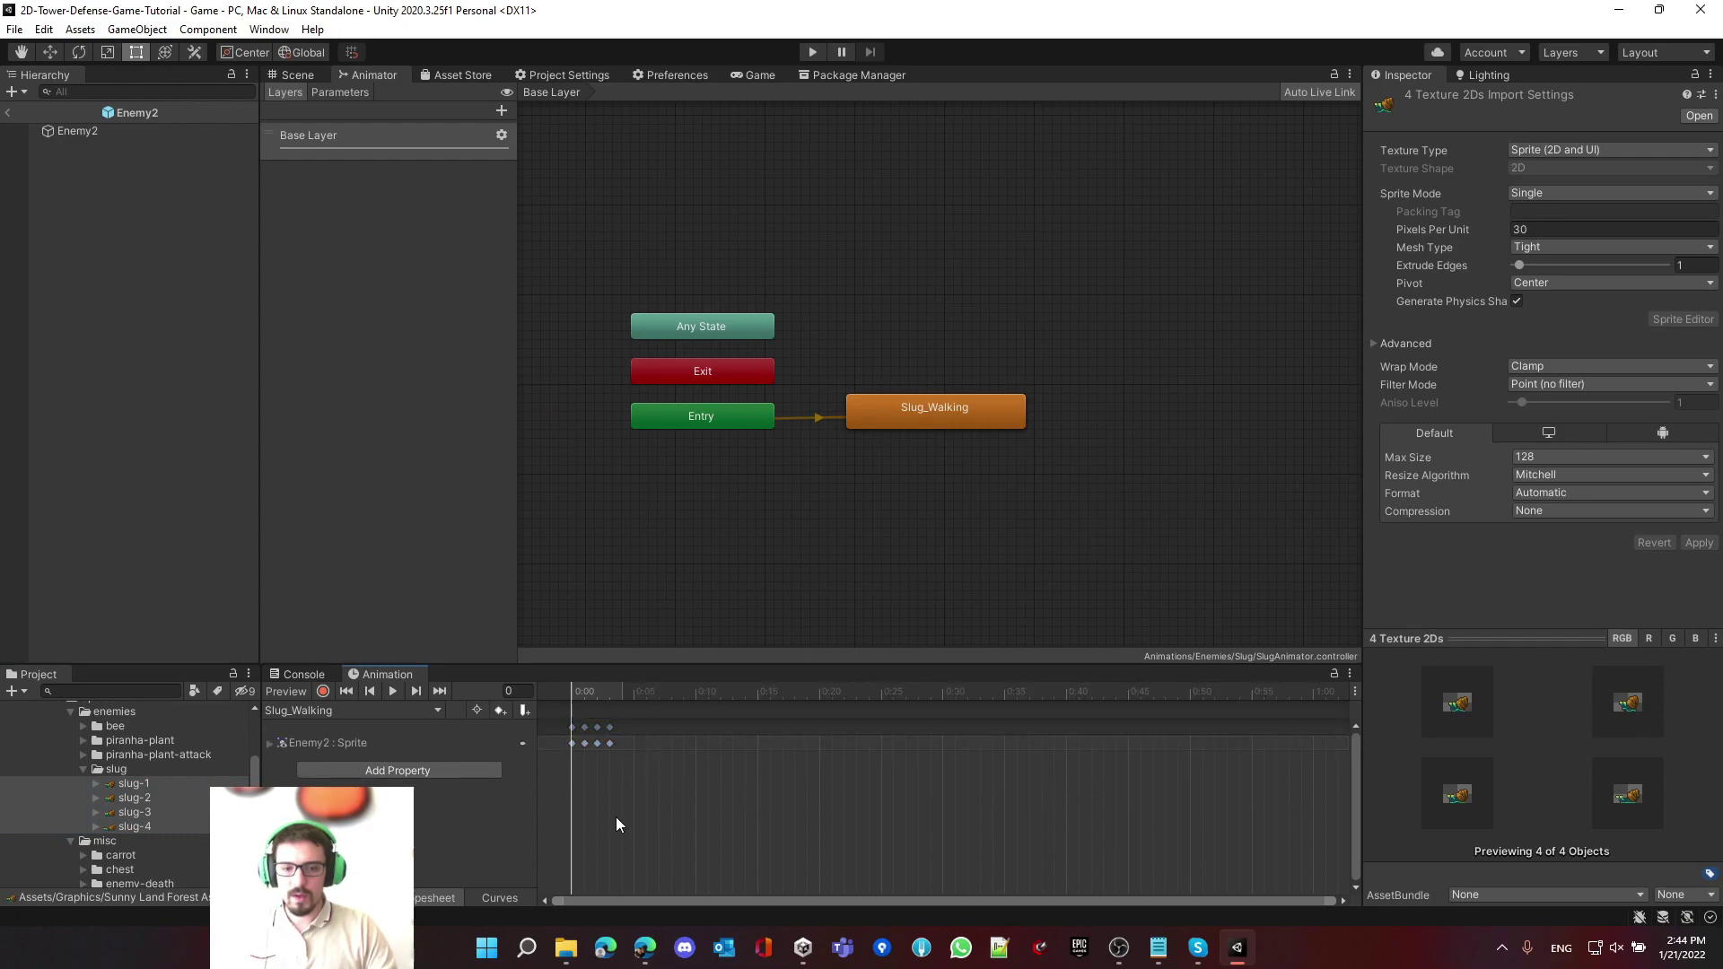
- Expand Enemy2's Sprite track in the Slug_Walking clip to show the sprite thumbnails of its individual frames
click(122, 133)
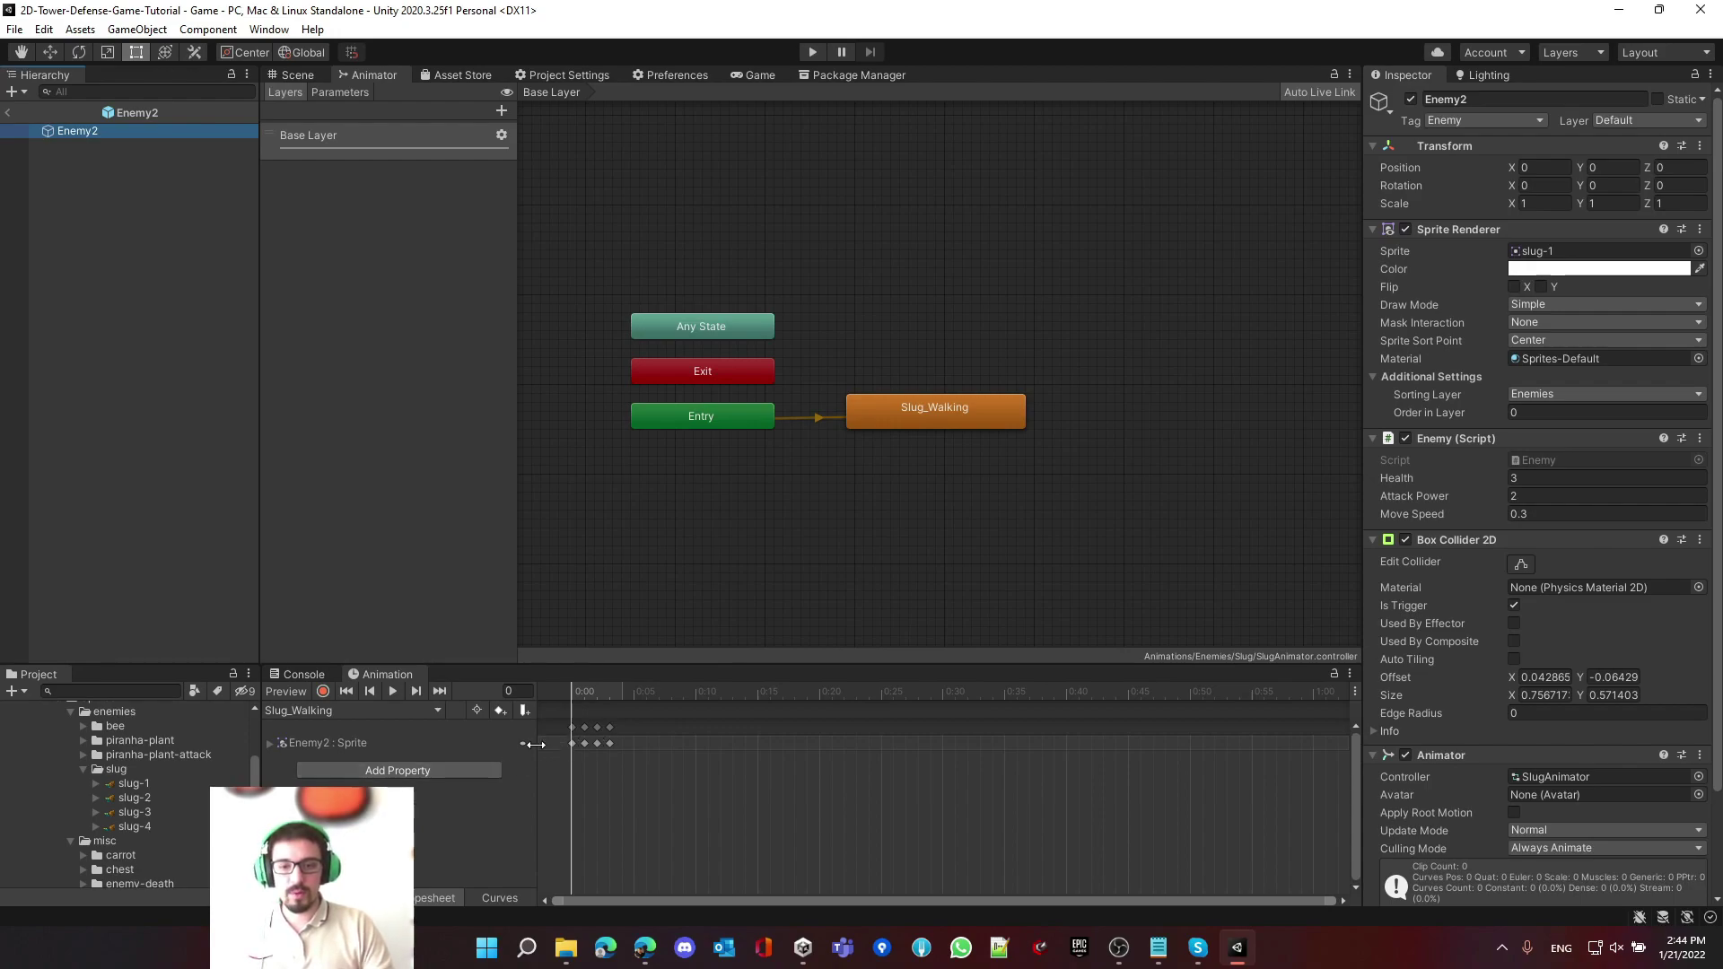
click(316, 741)
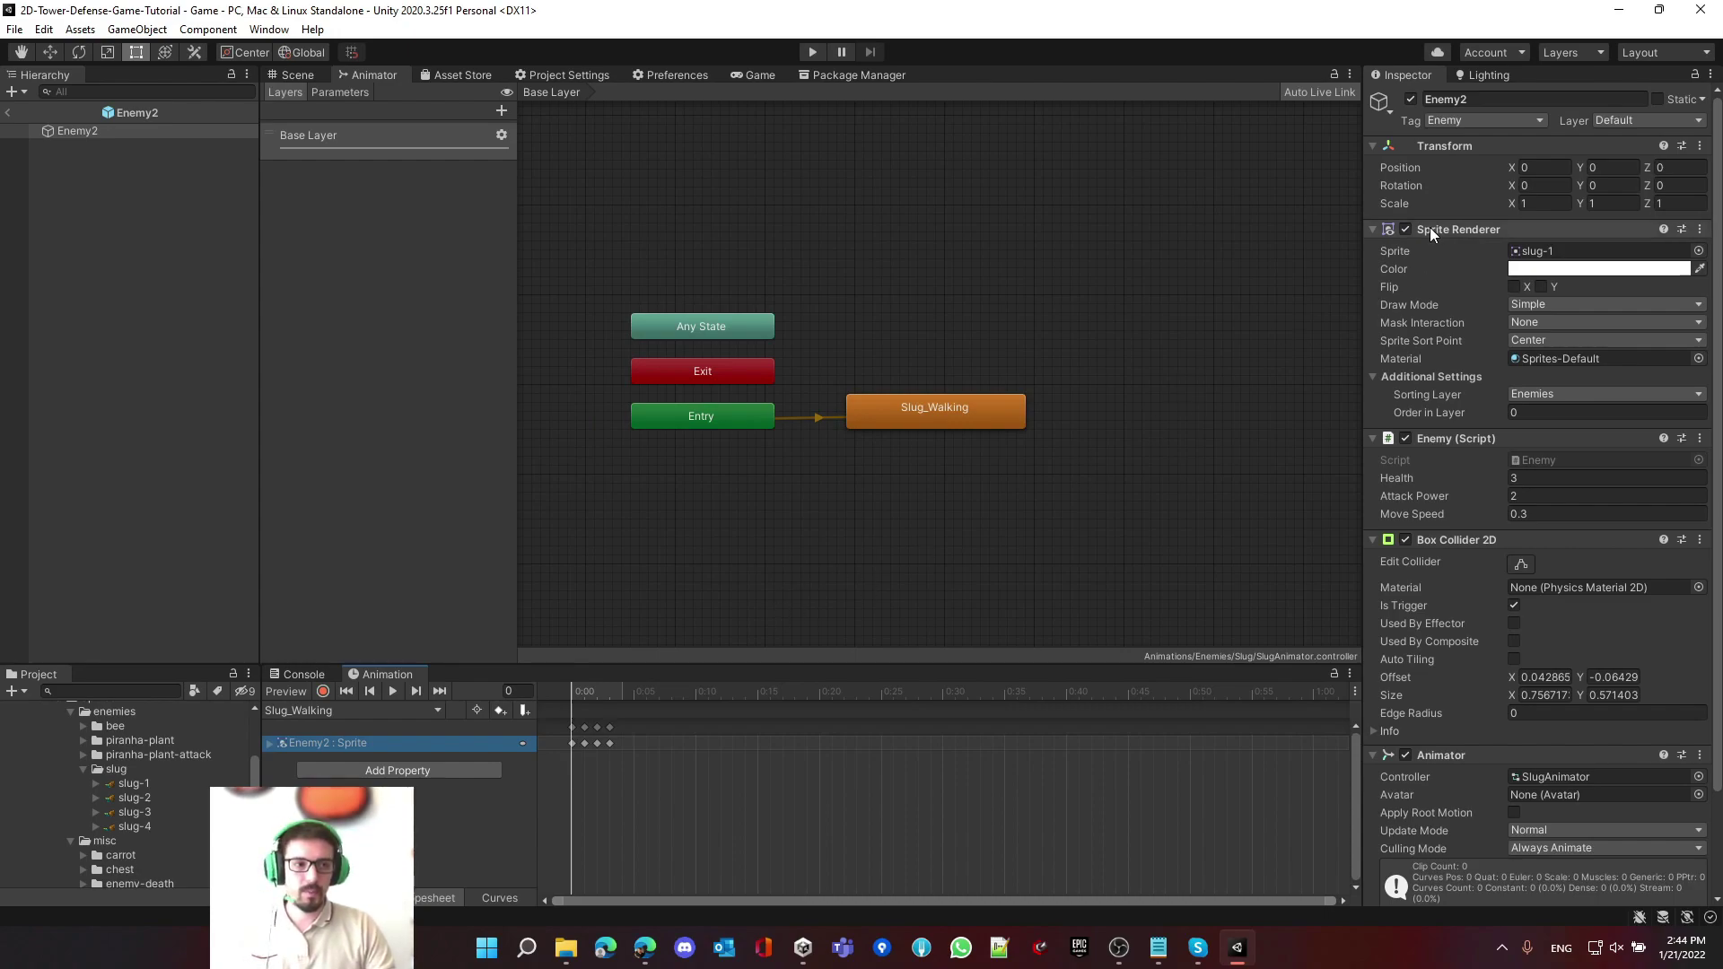
click(268, 742)
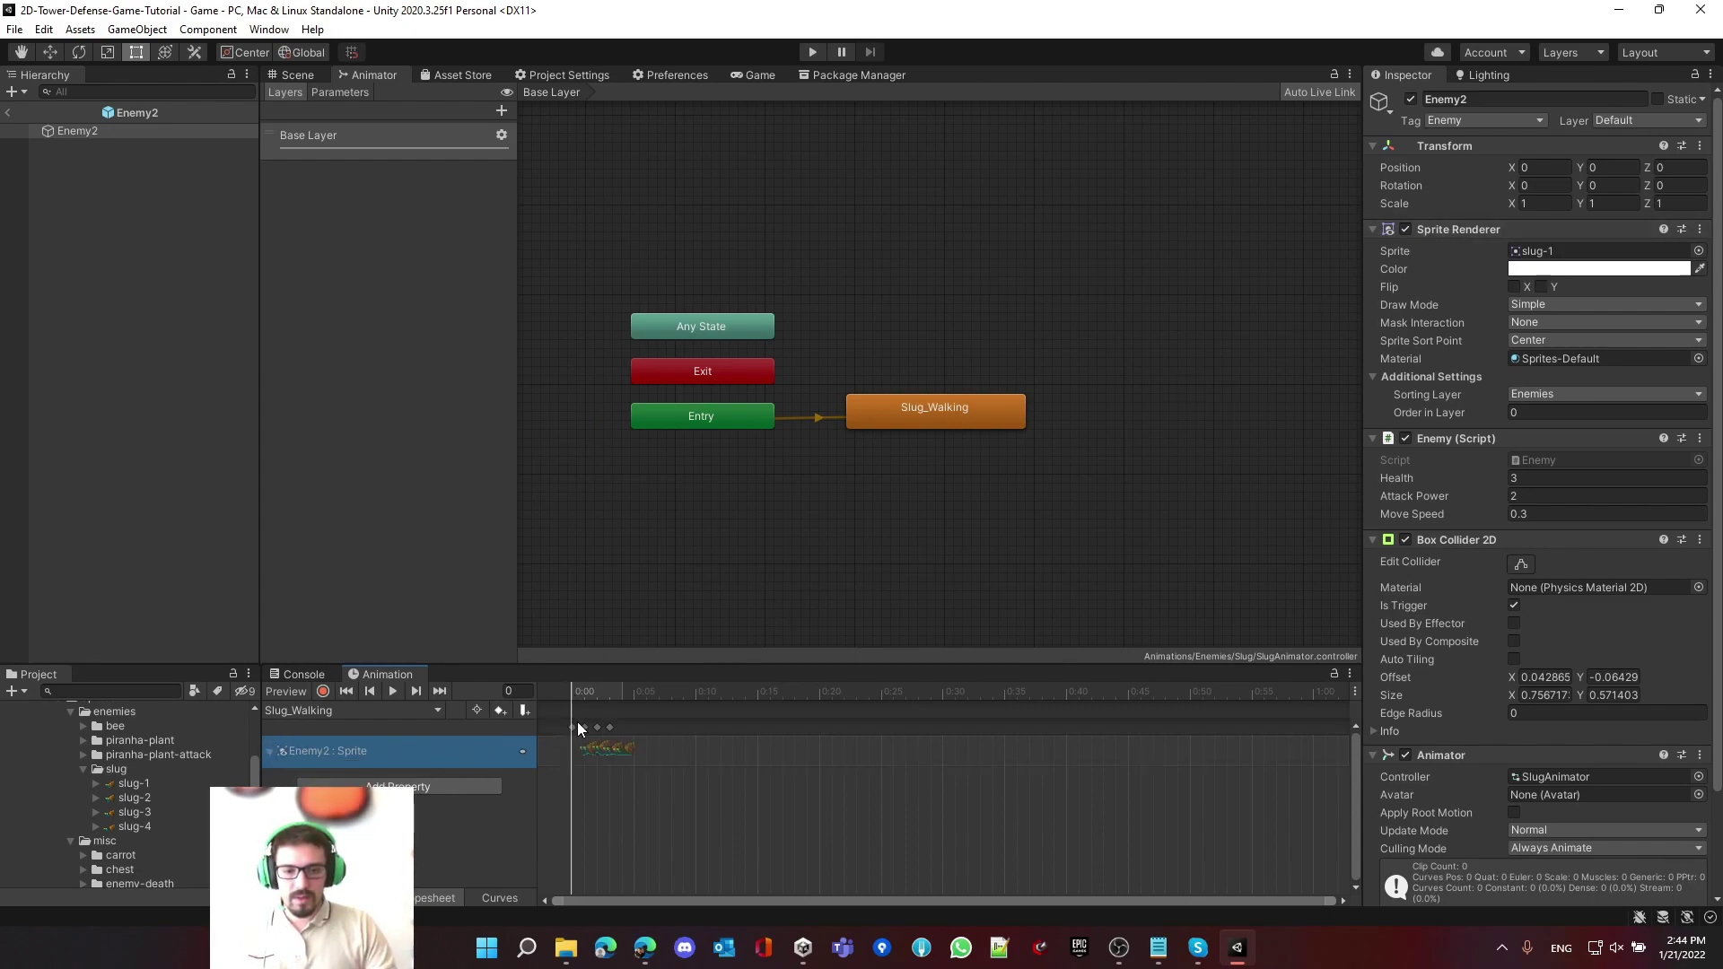
scroll(637, 743, up, 1)
scroll(618, 767, down, 1)
click(617, 767)
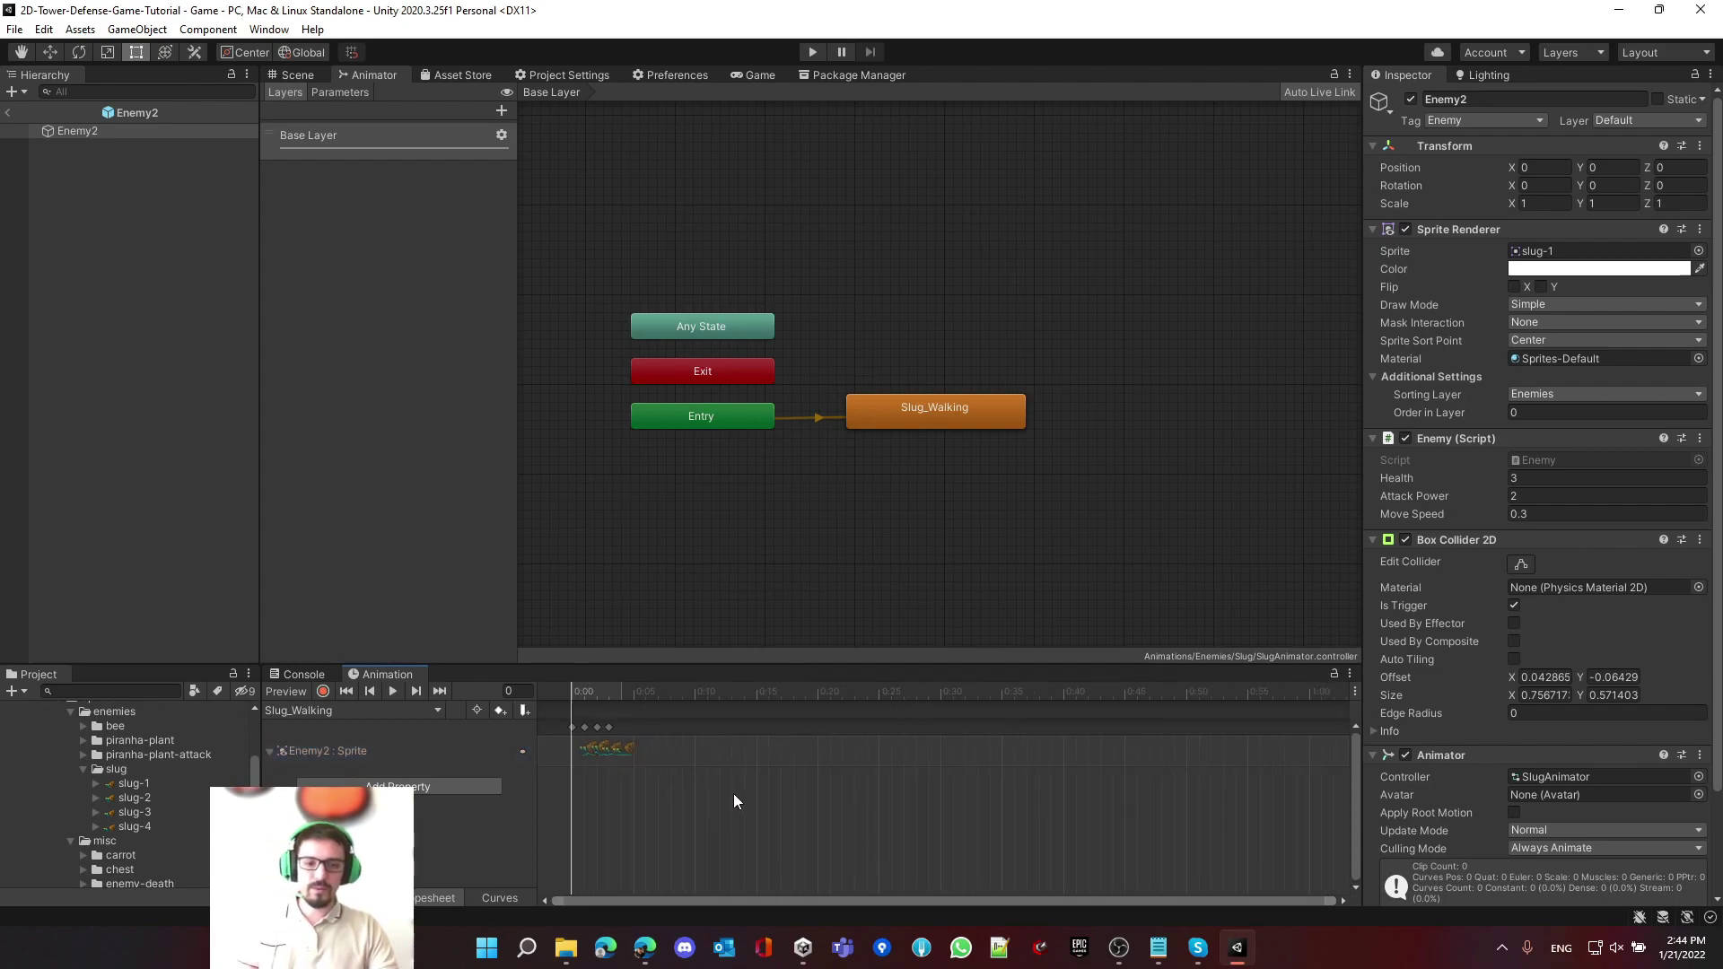
scroll(815, 794, up, 5)
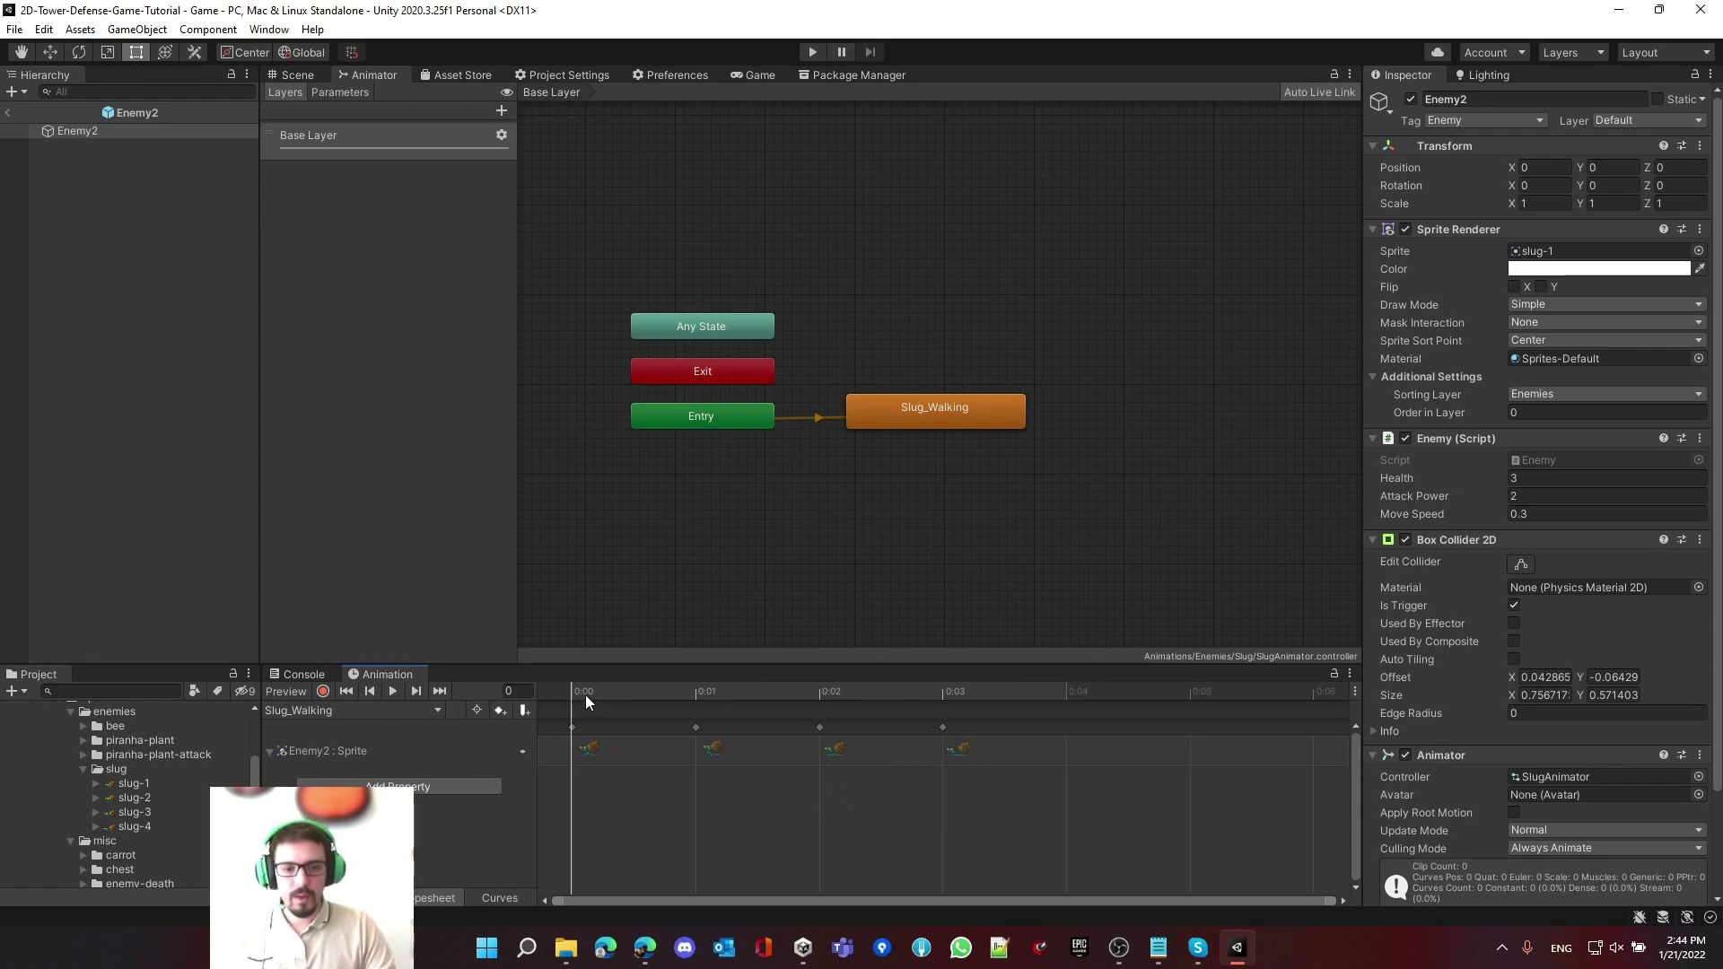
- Scrub through the Slug_Walking frames and check Enemy2 in the scene before returning to the state graph
drag(586, 693, 955, 718)
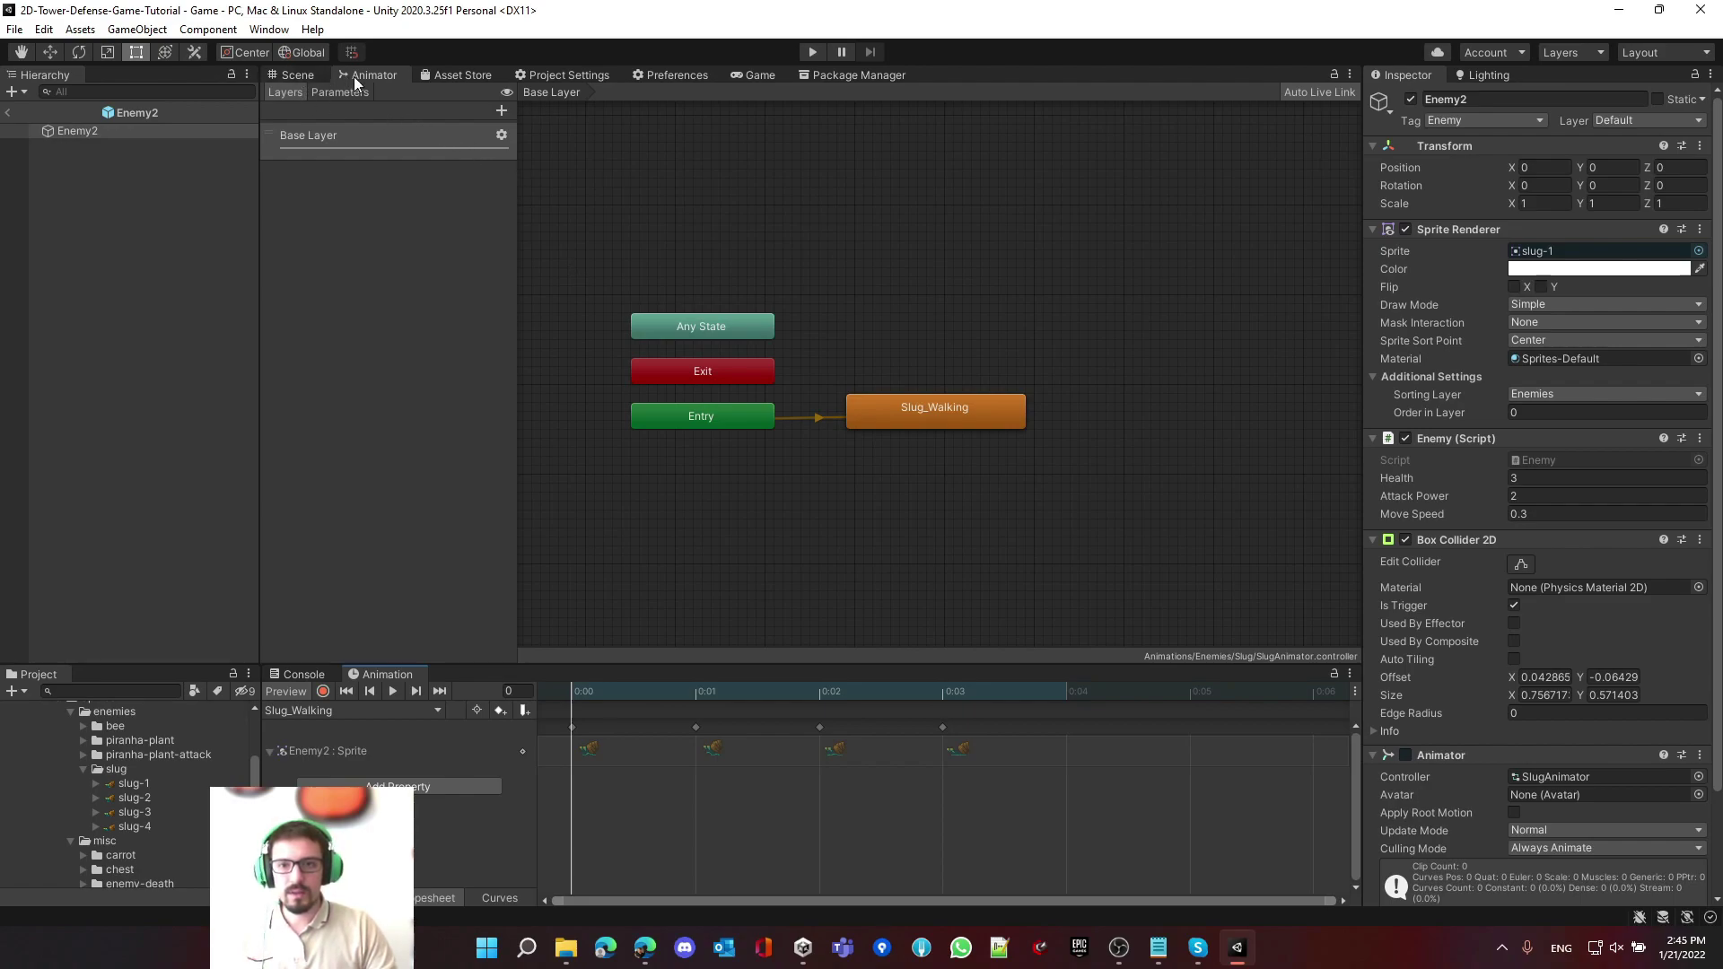
click(289, 76)
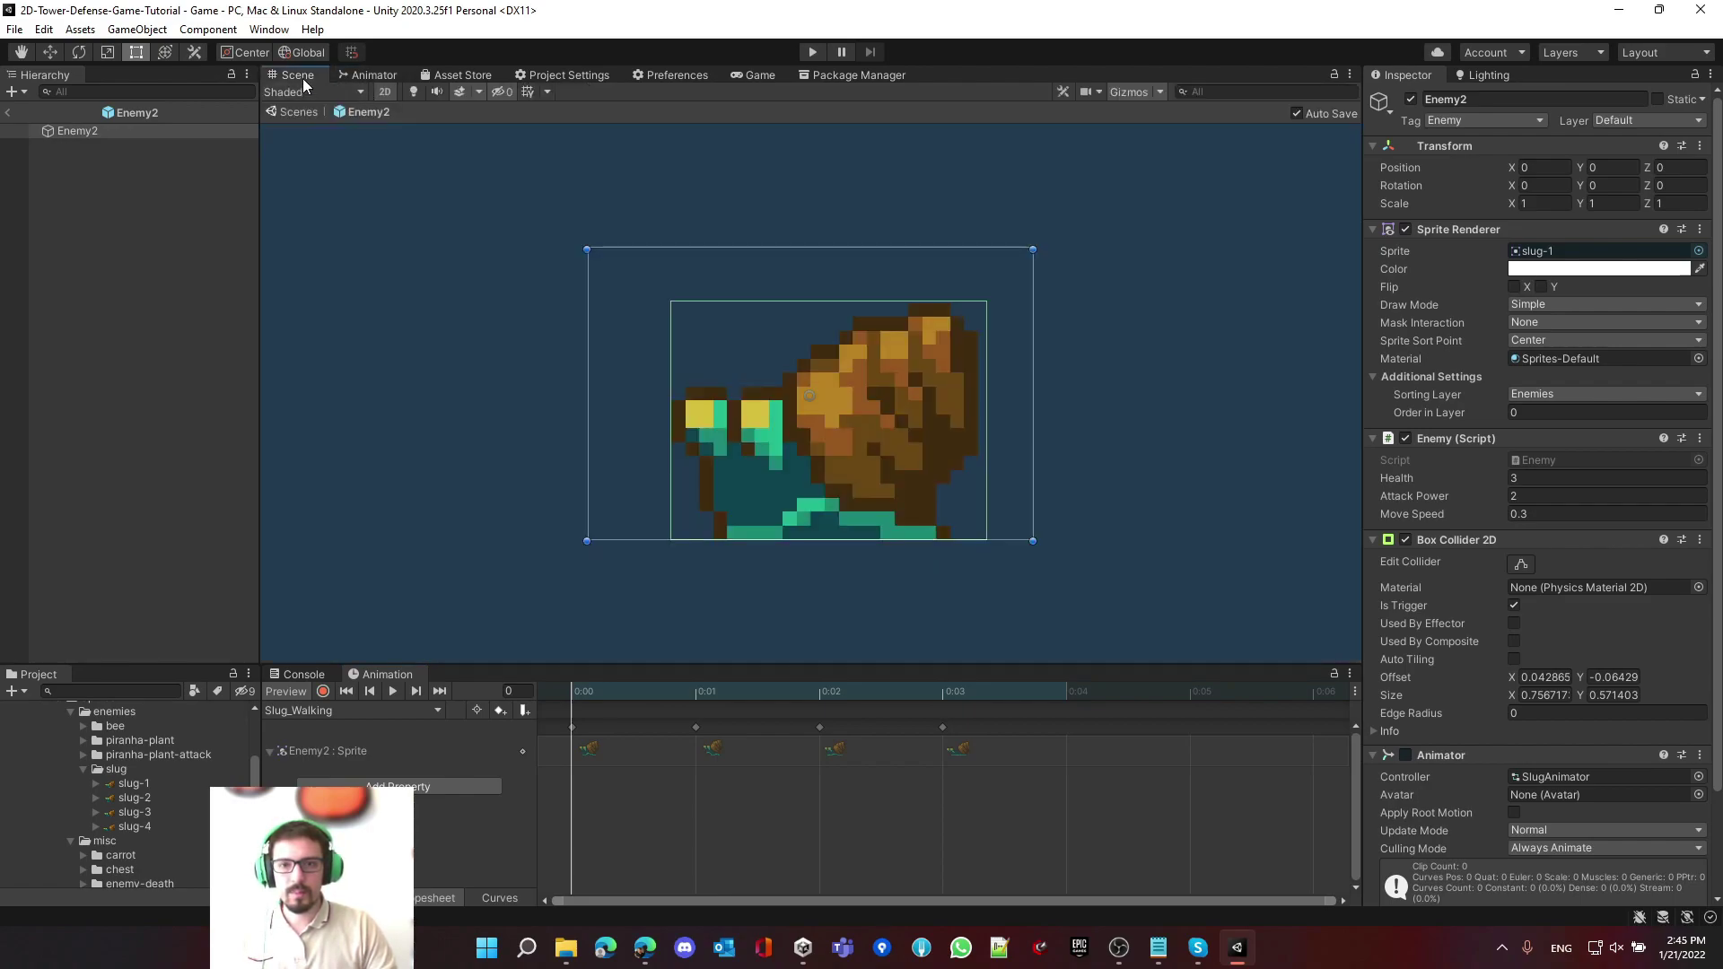
click(368, 76)
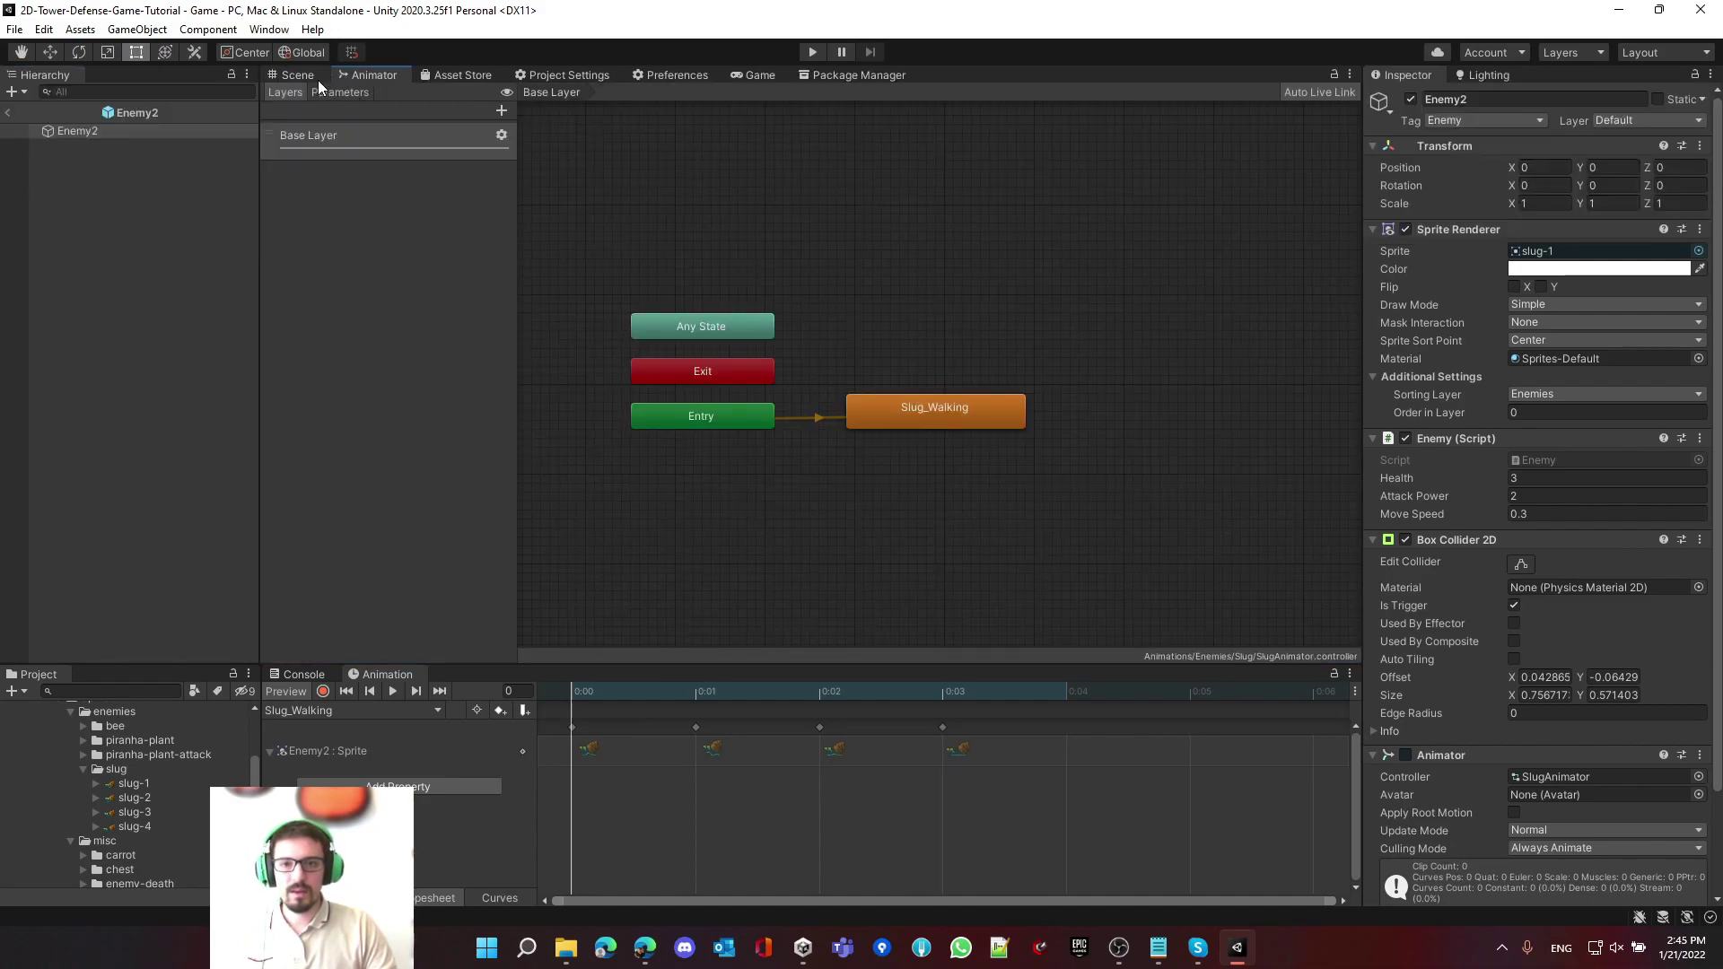
- Play the Slug_Walking clip on Enemy2 in the scene, stop it, and return the playhead to frame 0
click(754, 76)
click(314, 77)
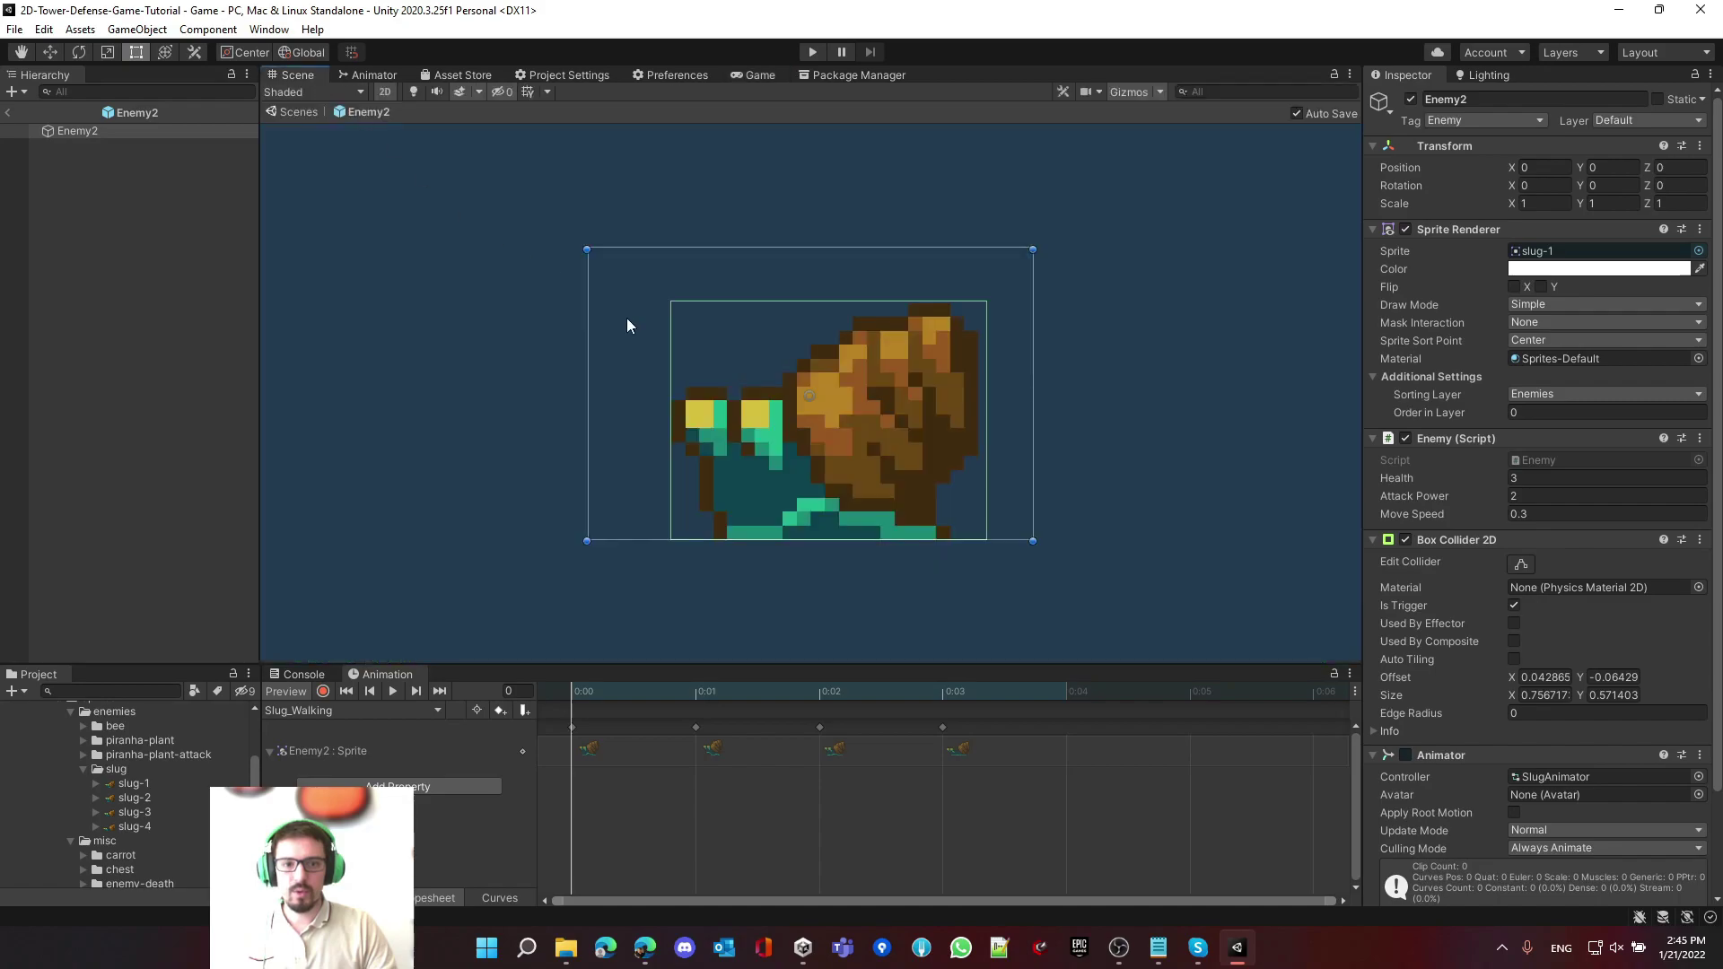
drag(584, 698, 498, 715)
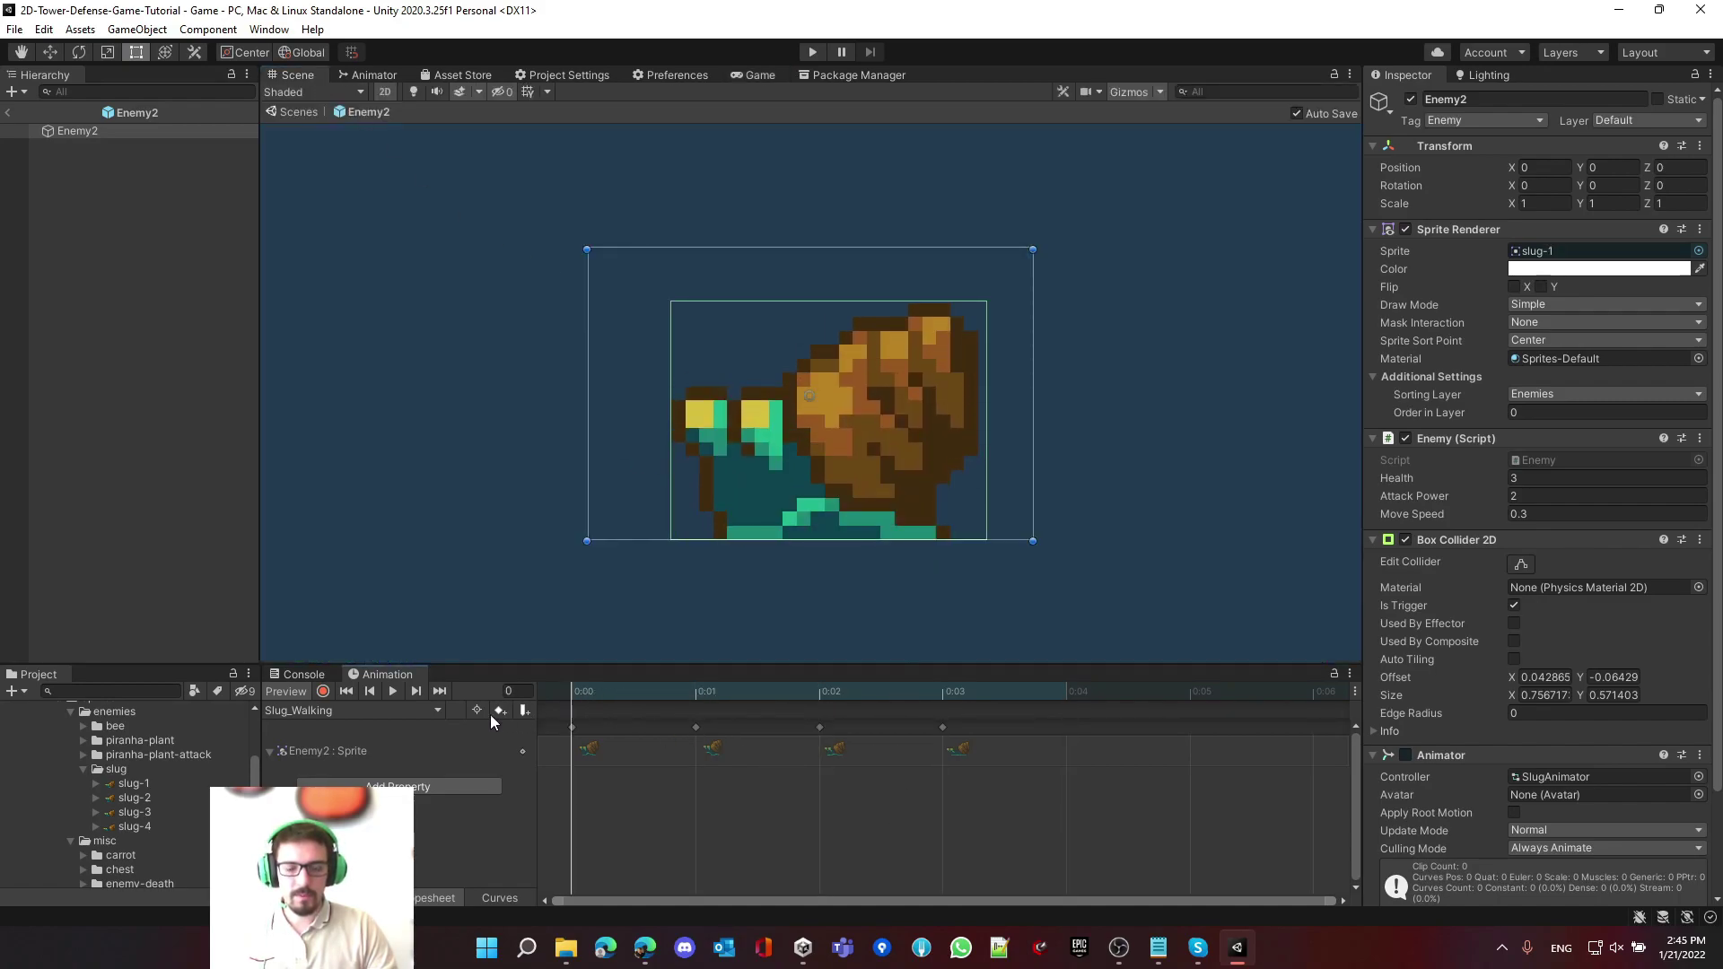
click(391, 692)
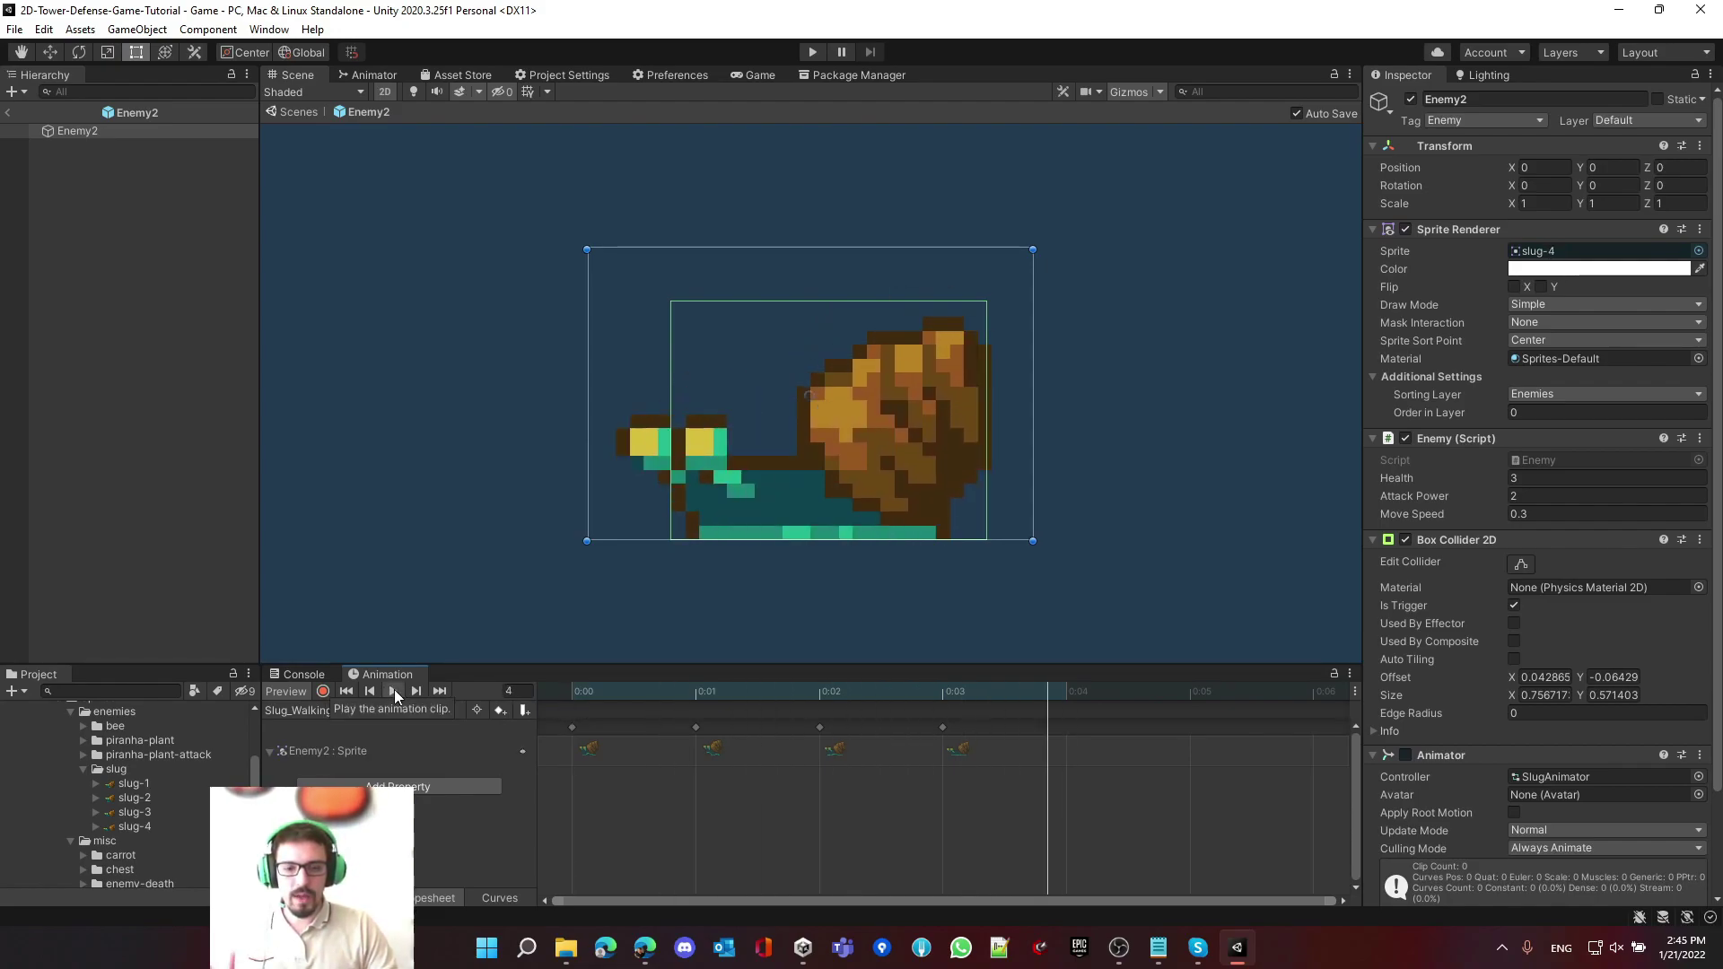
click(395, 691)
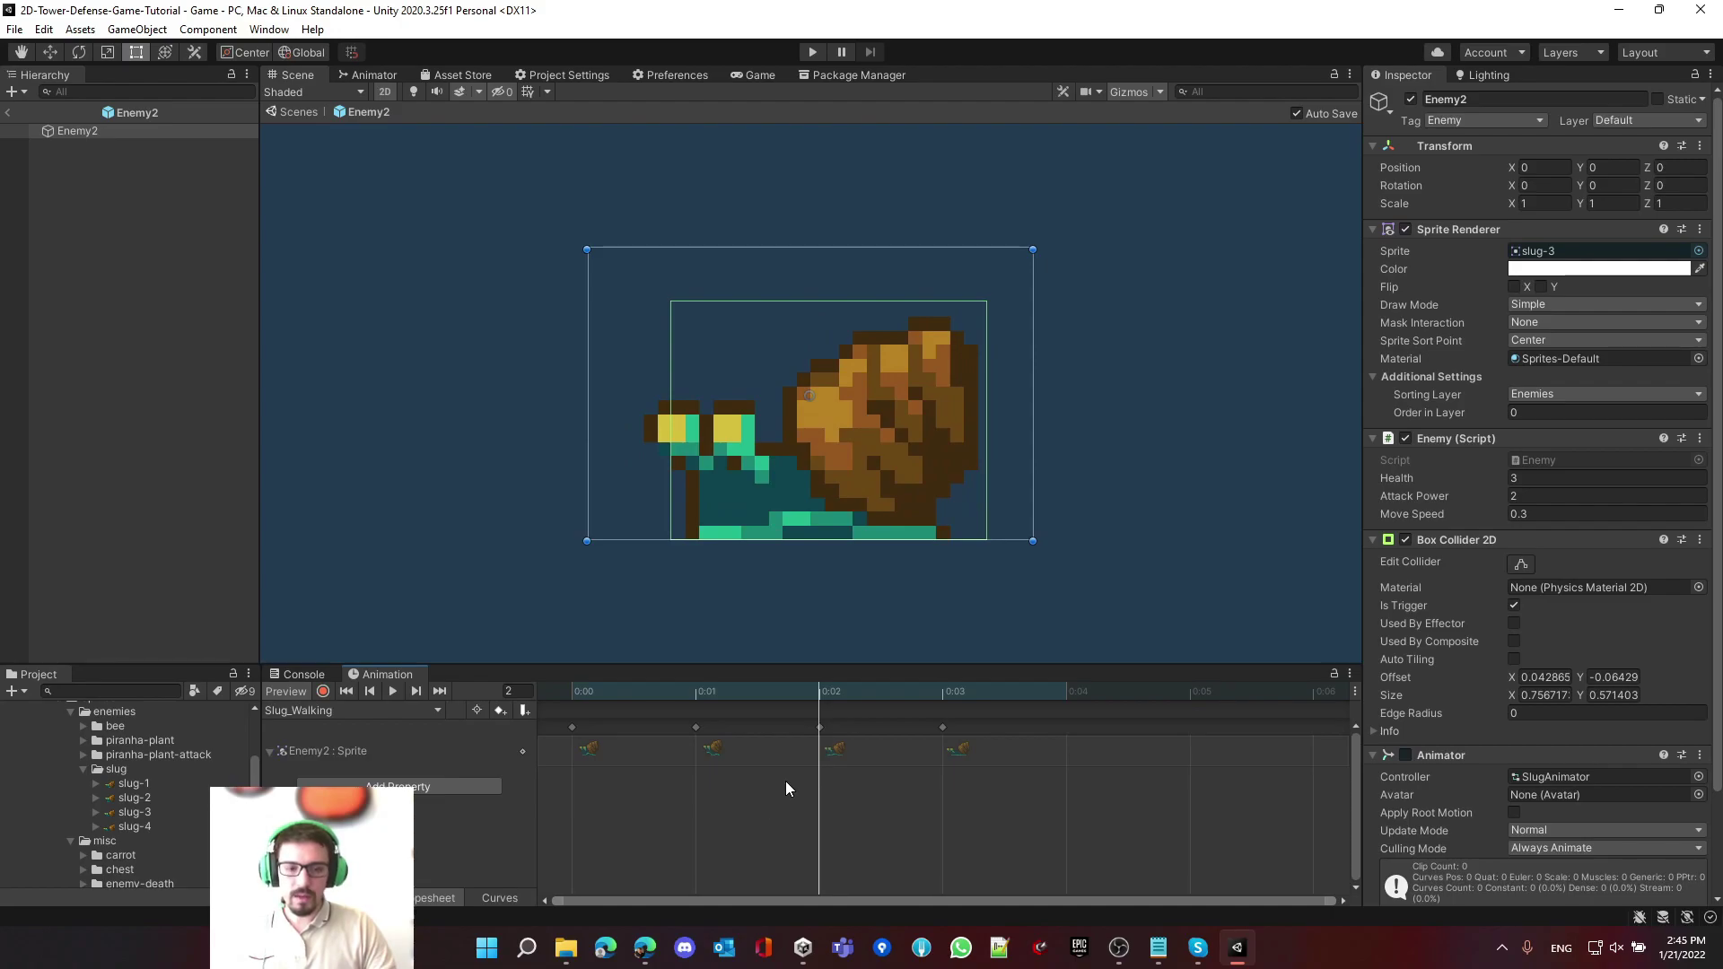
drag(692, 692, 570, 698)
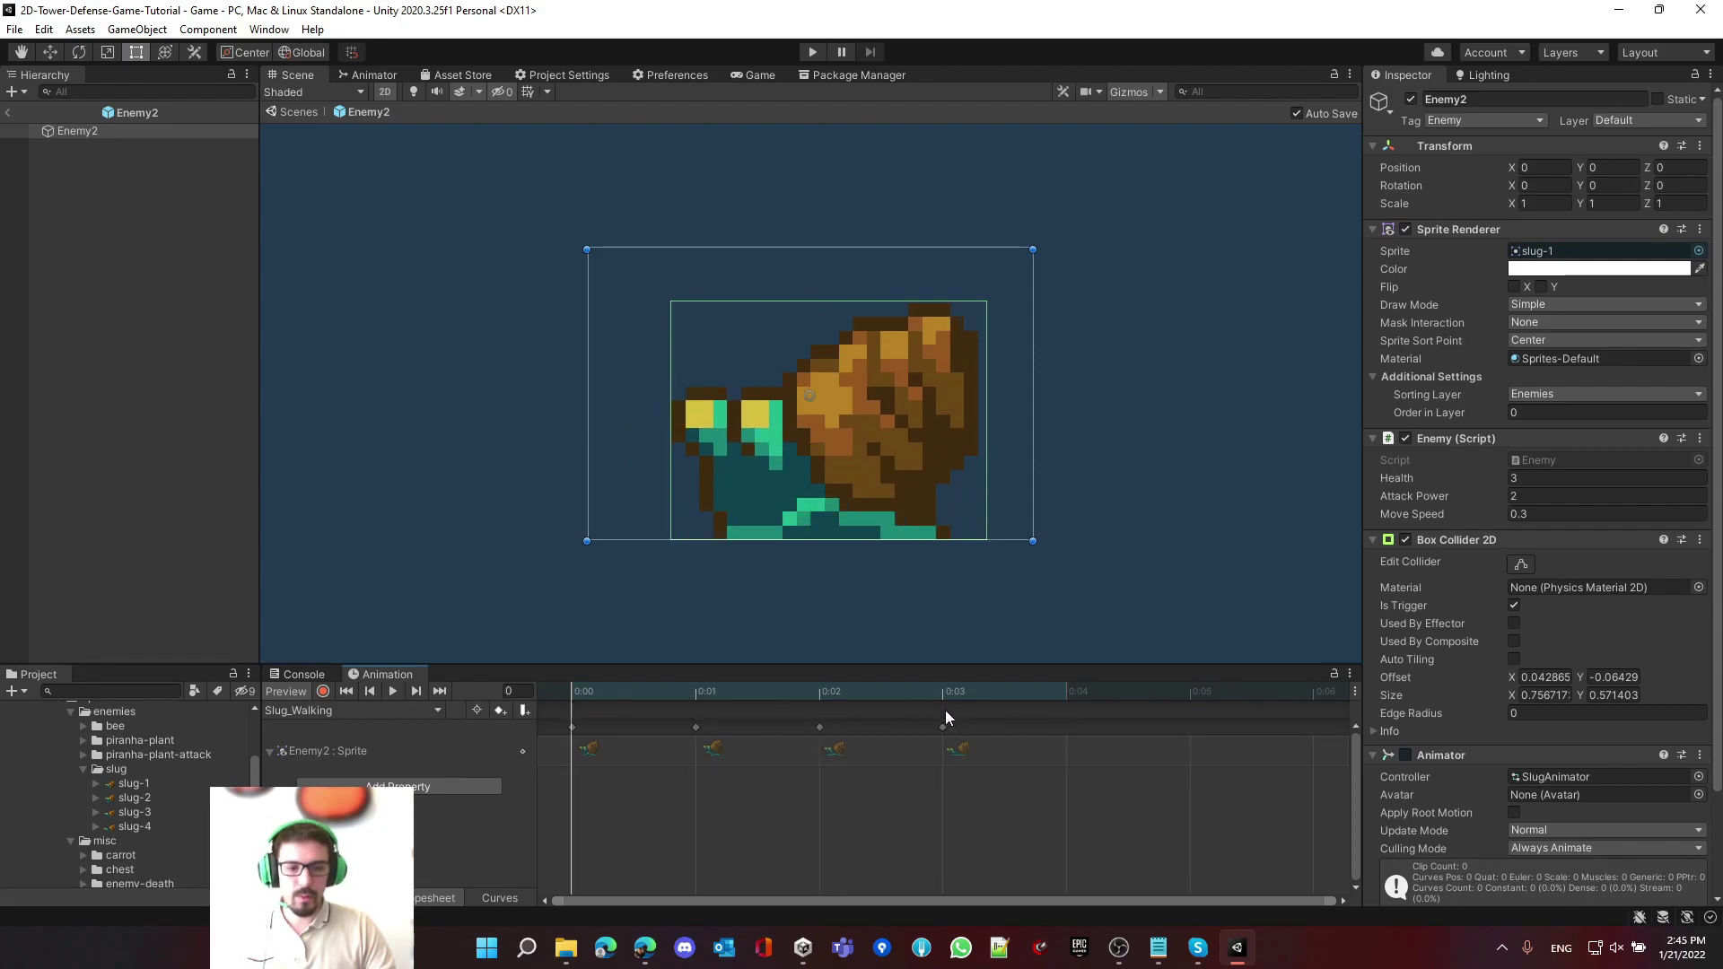
- Stretch all four Slug_Walking keyframes evenly so the last one falls at 1:00, and preview the playback
scroll(887, 793, down, 6)
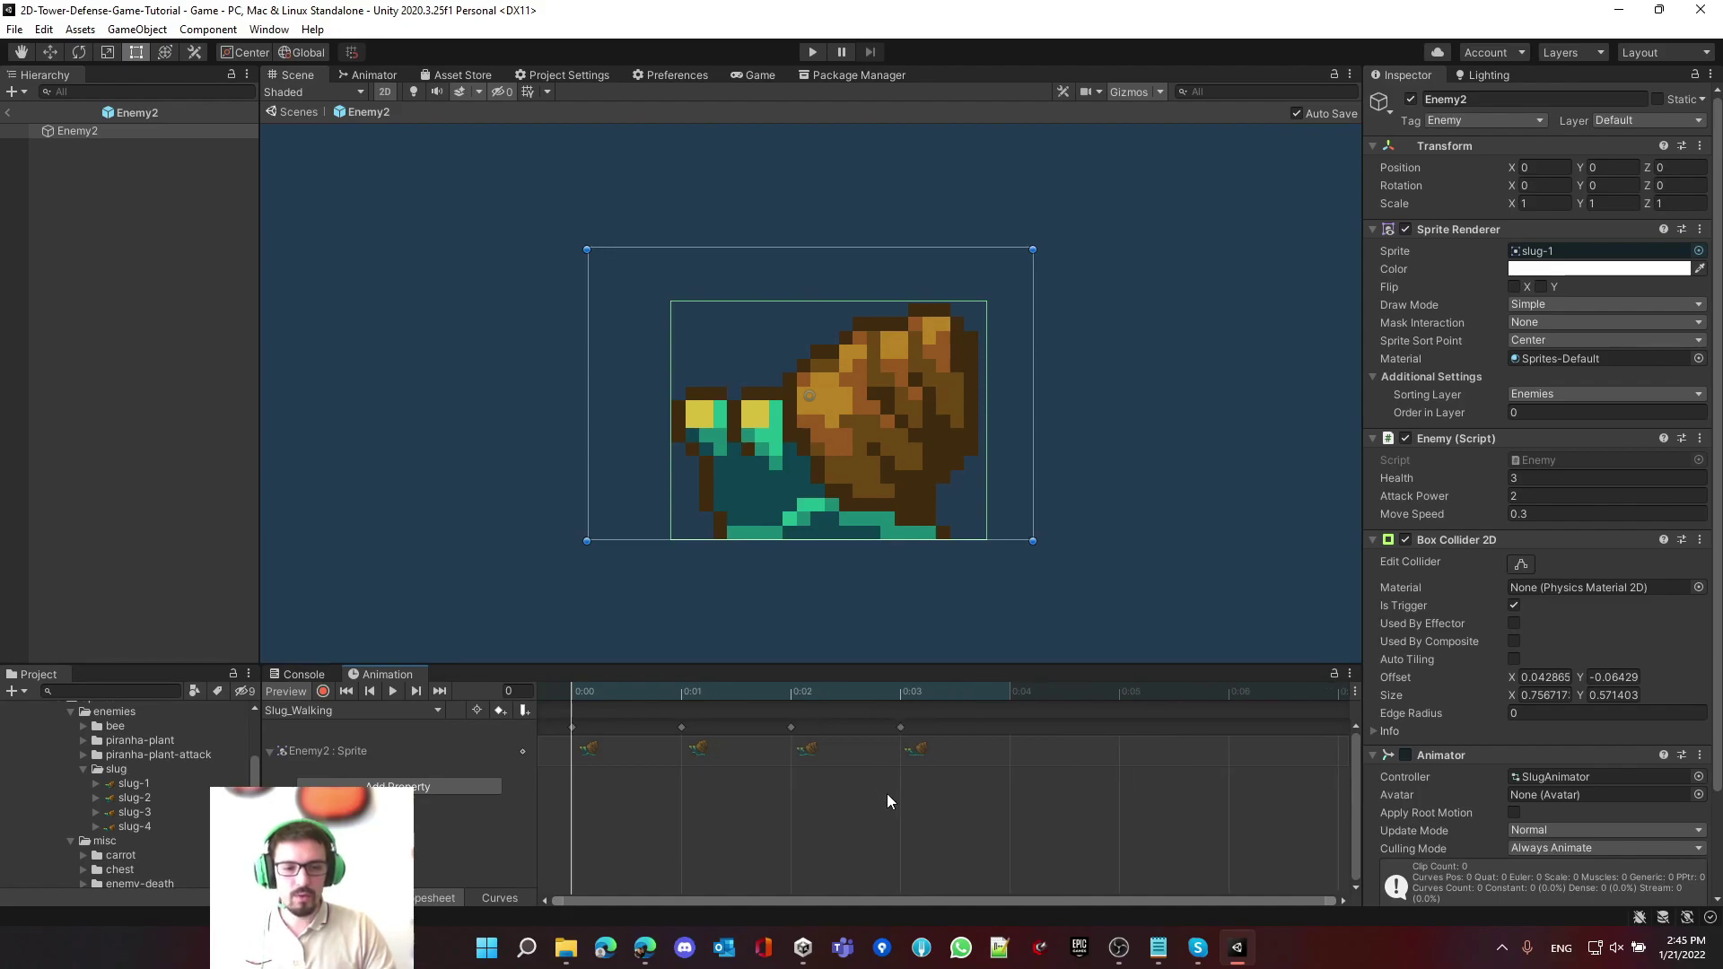
scroll(889, 794, down, 6)
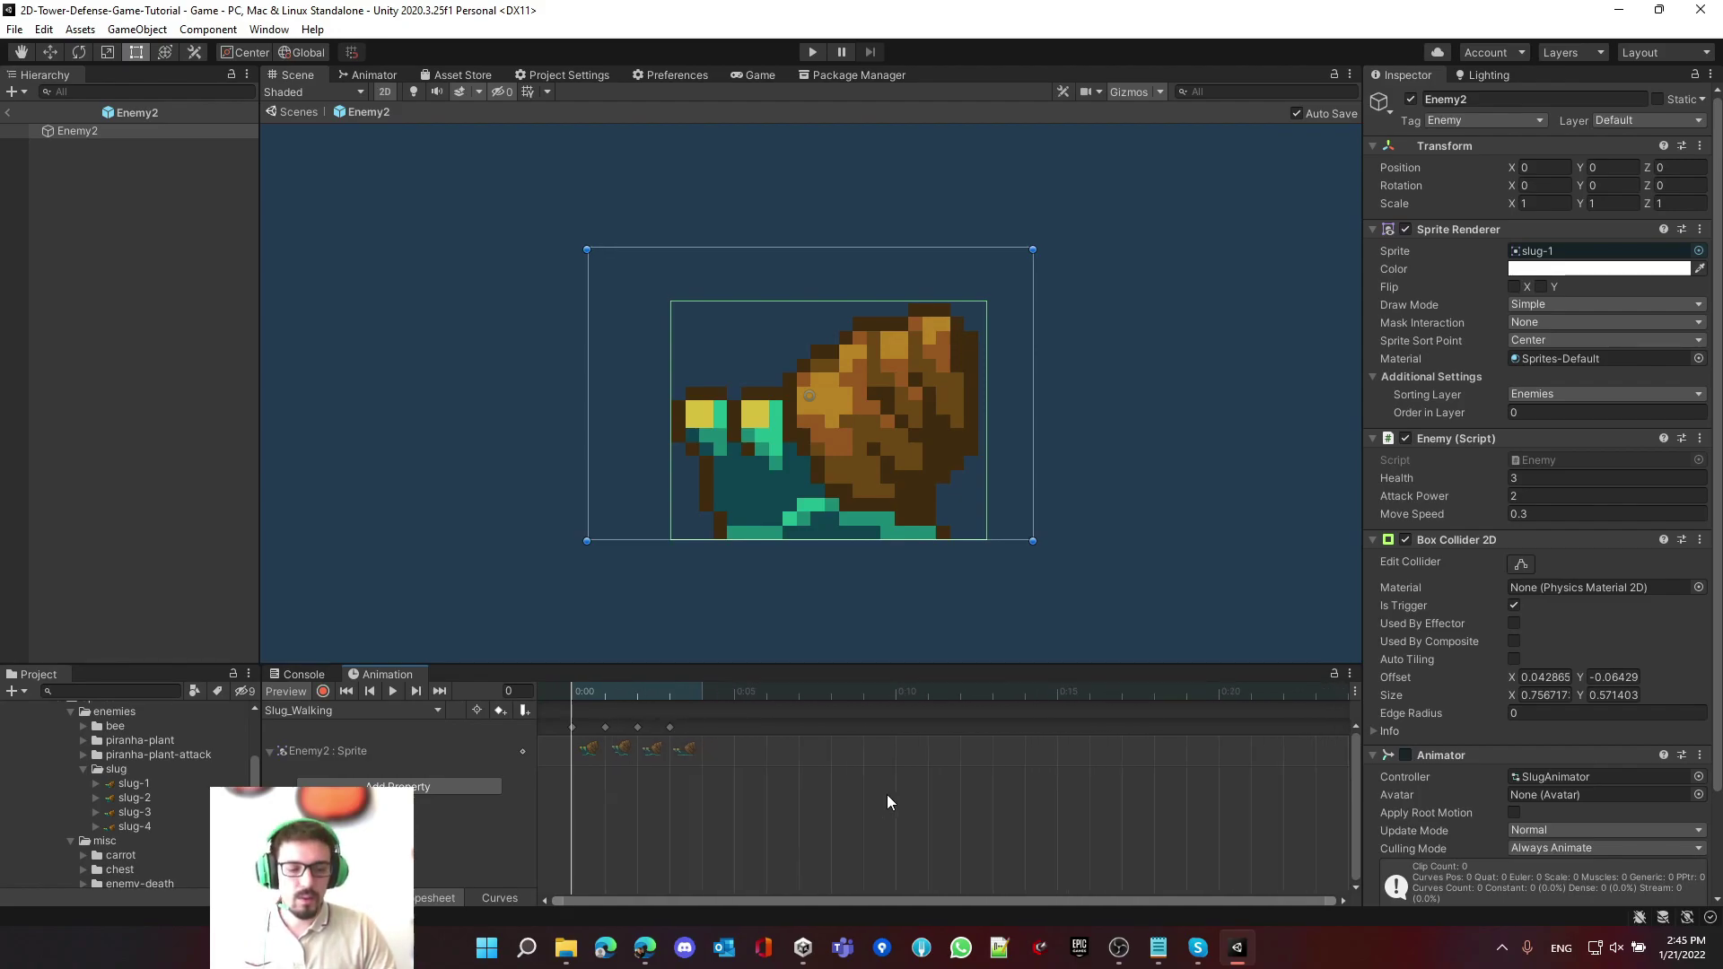
scroll(861, 808, down, 4)
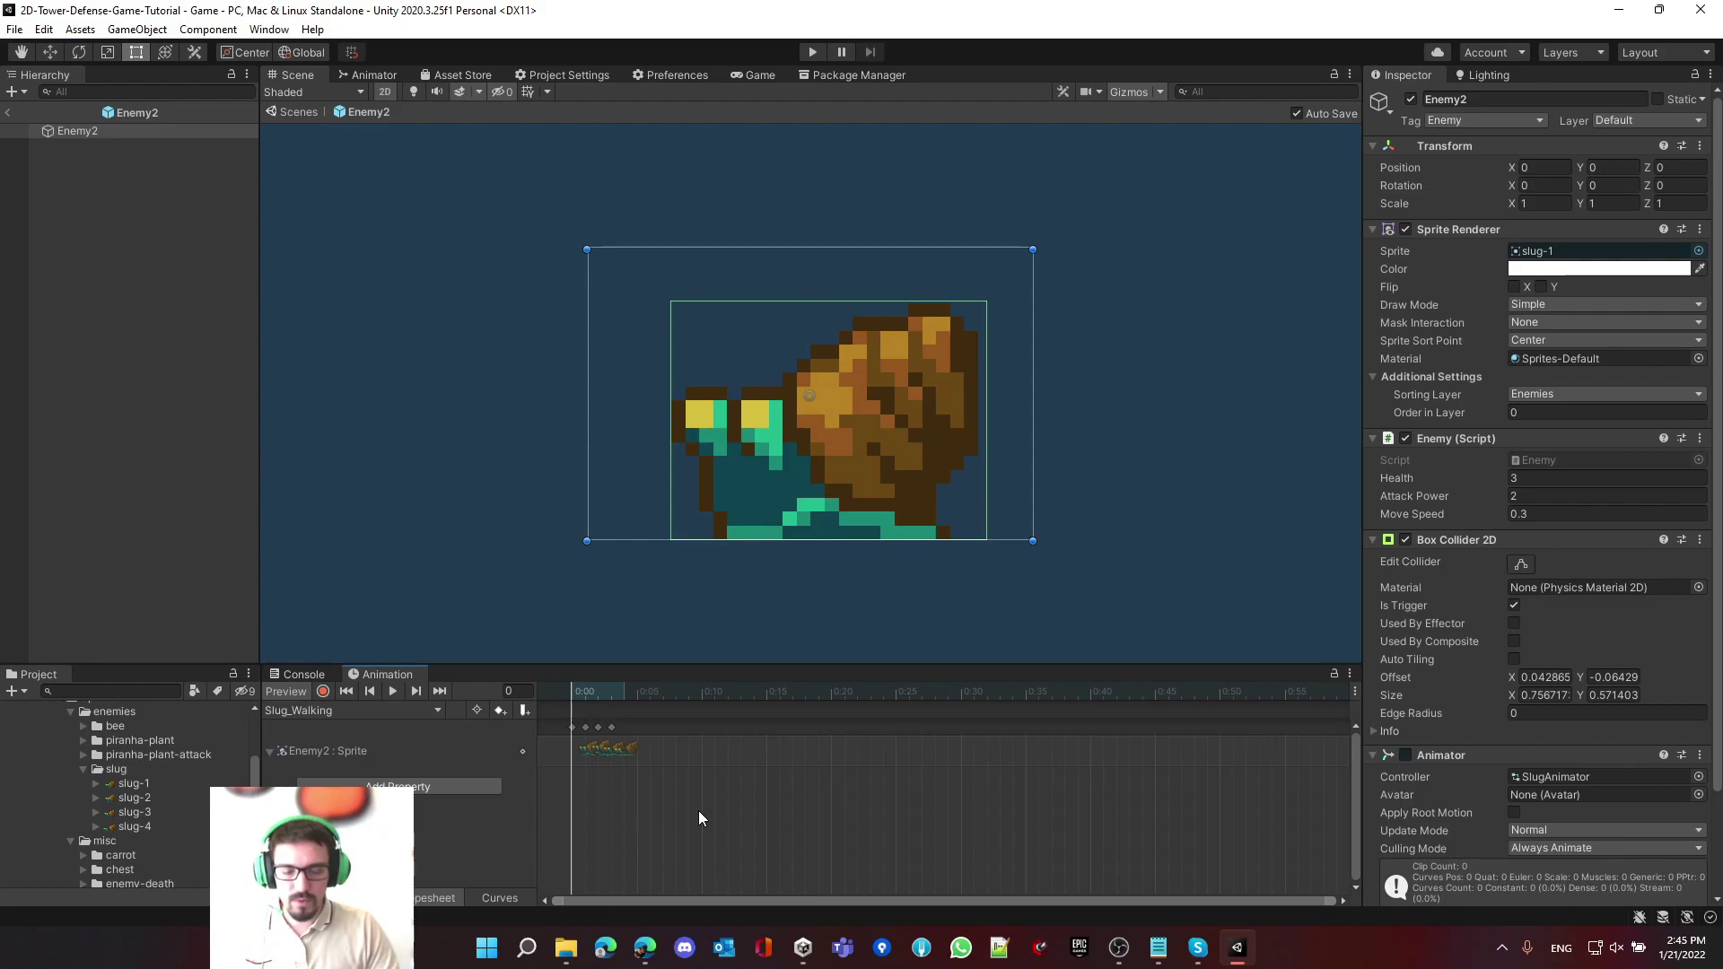
key(ctrl+a)
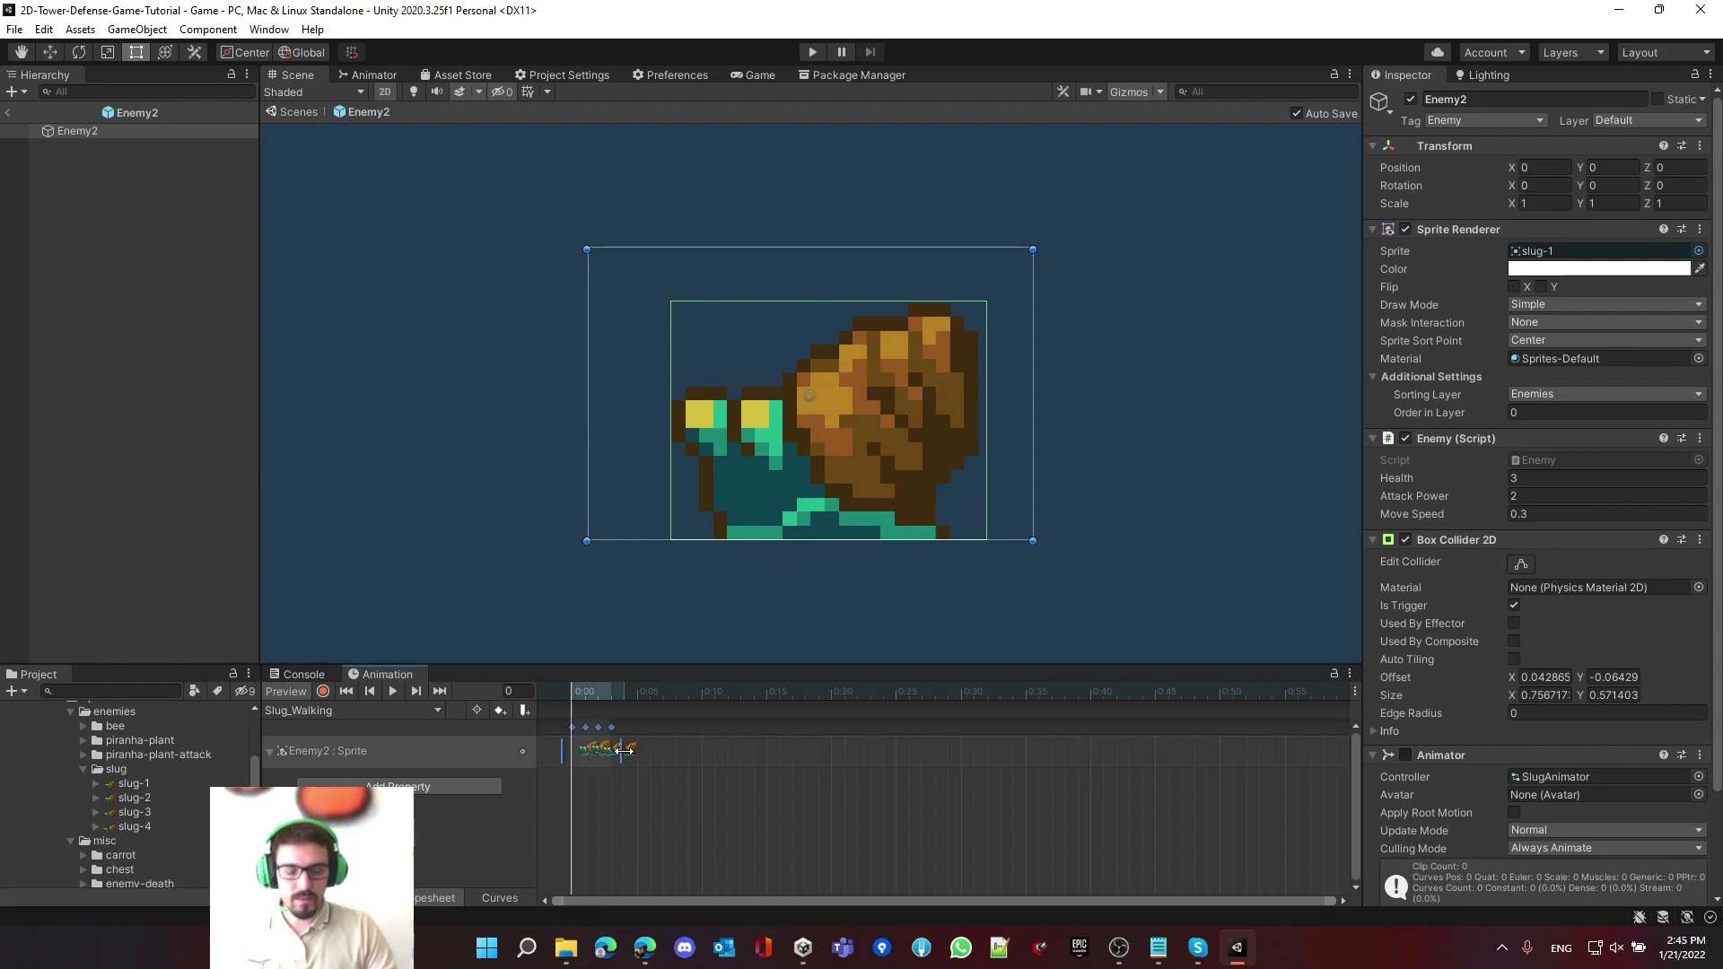
drag(623, 751, 1212, 770)
scroll(1187, 839, down, 3)
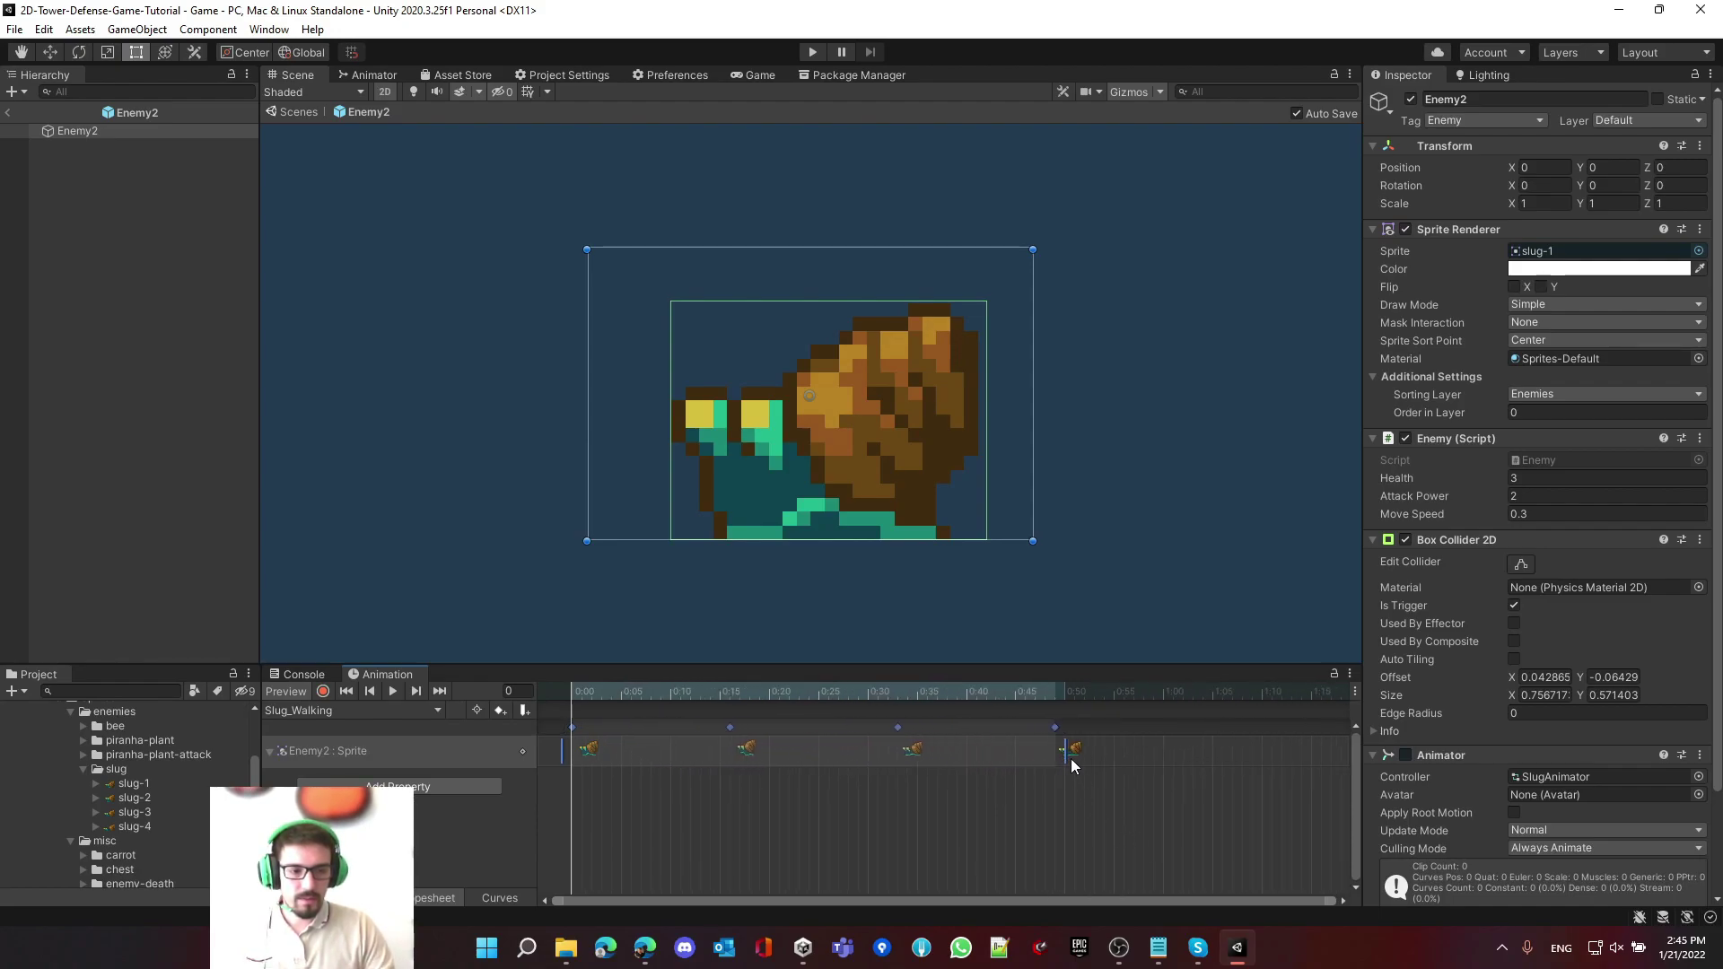
drag(1069, 754, 1178, 754)
click(1046, 799)
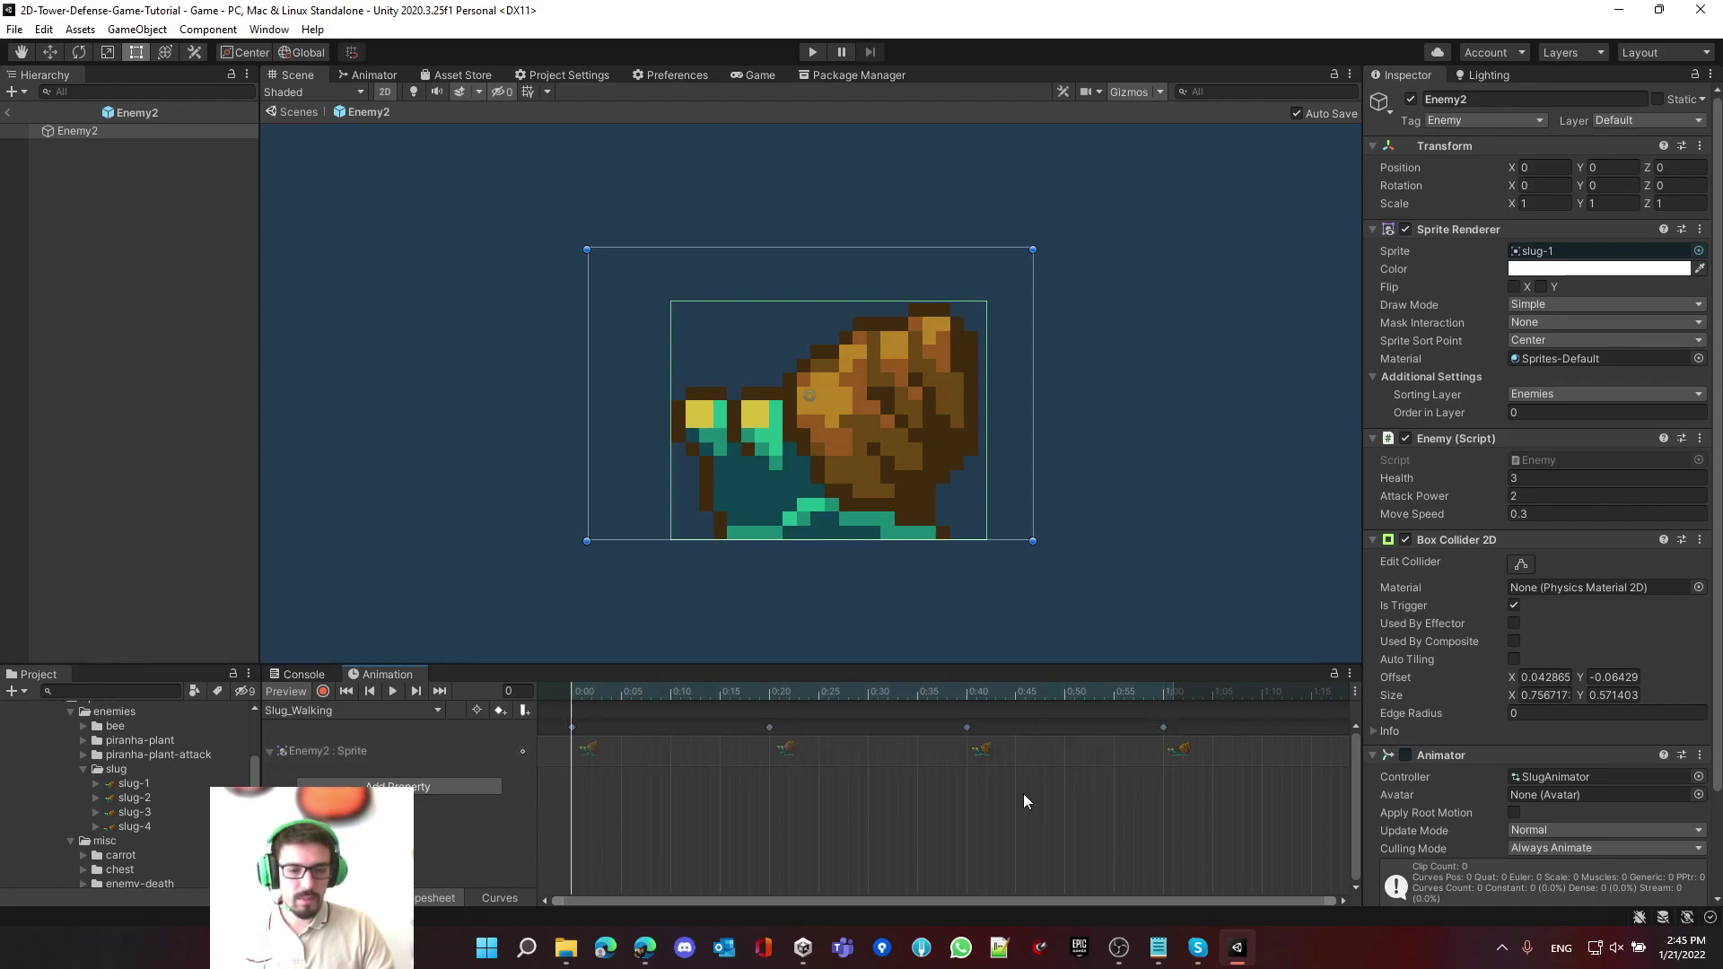
click(392, 691)
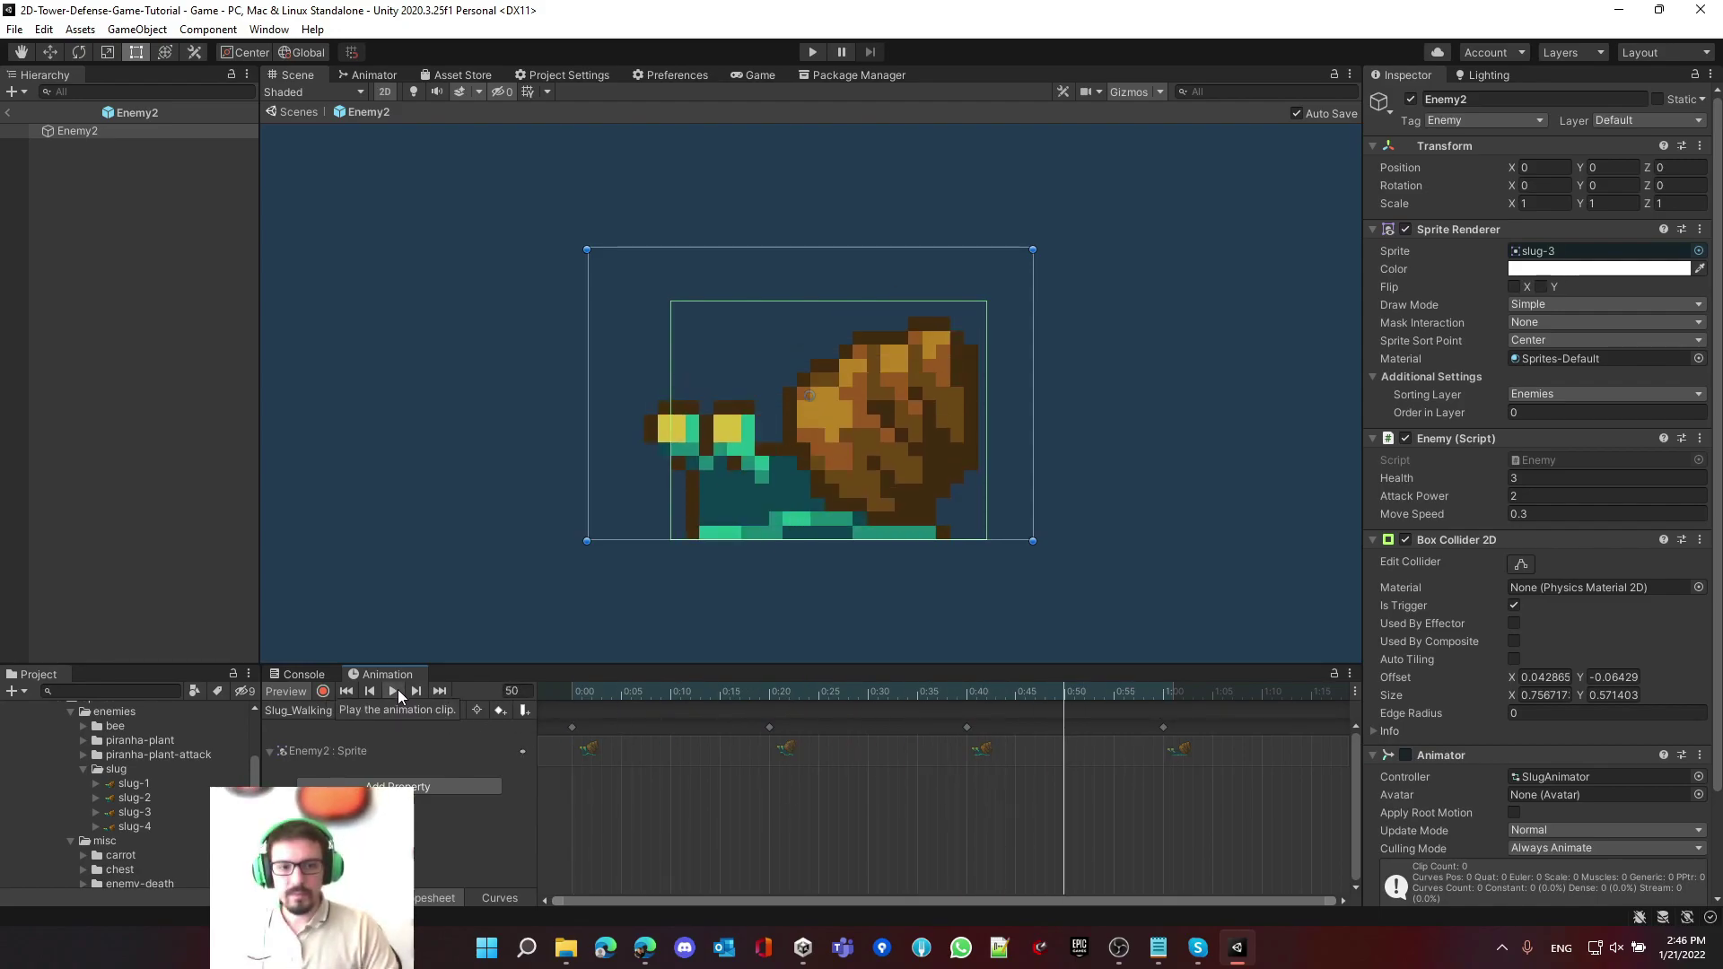
scroll(1600, 664, down, 3)
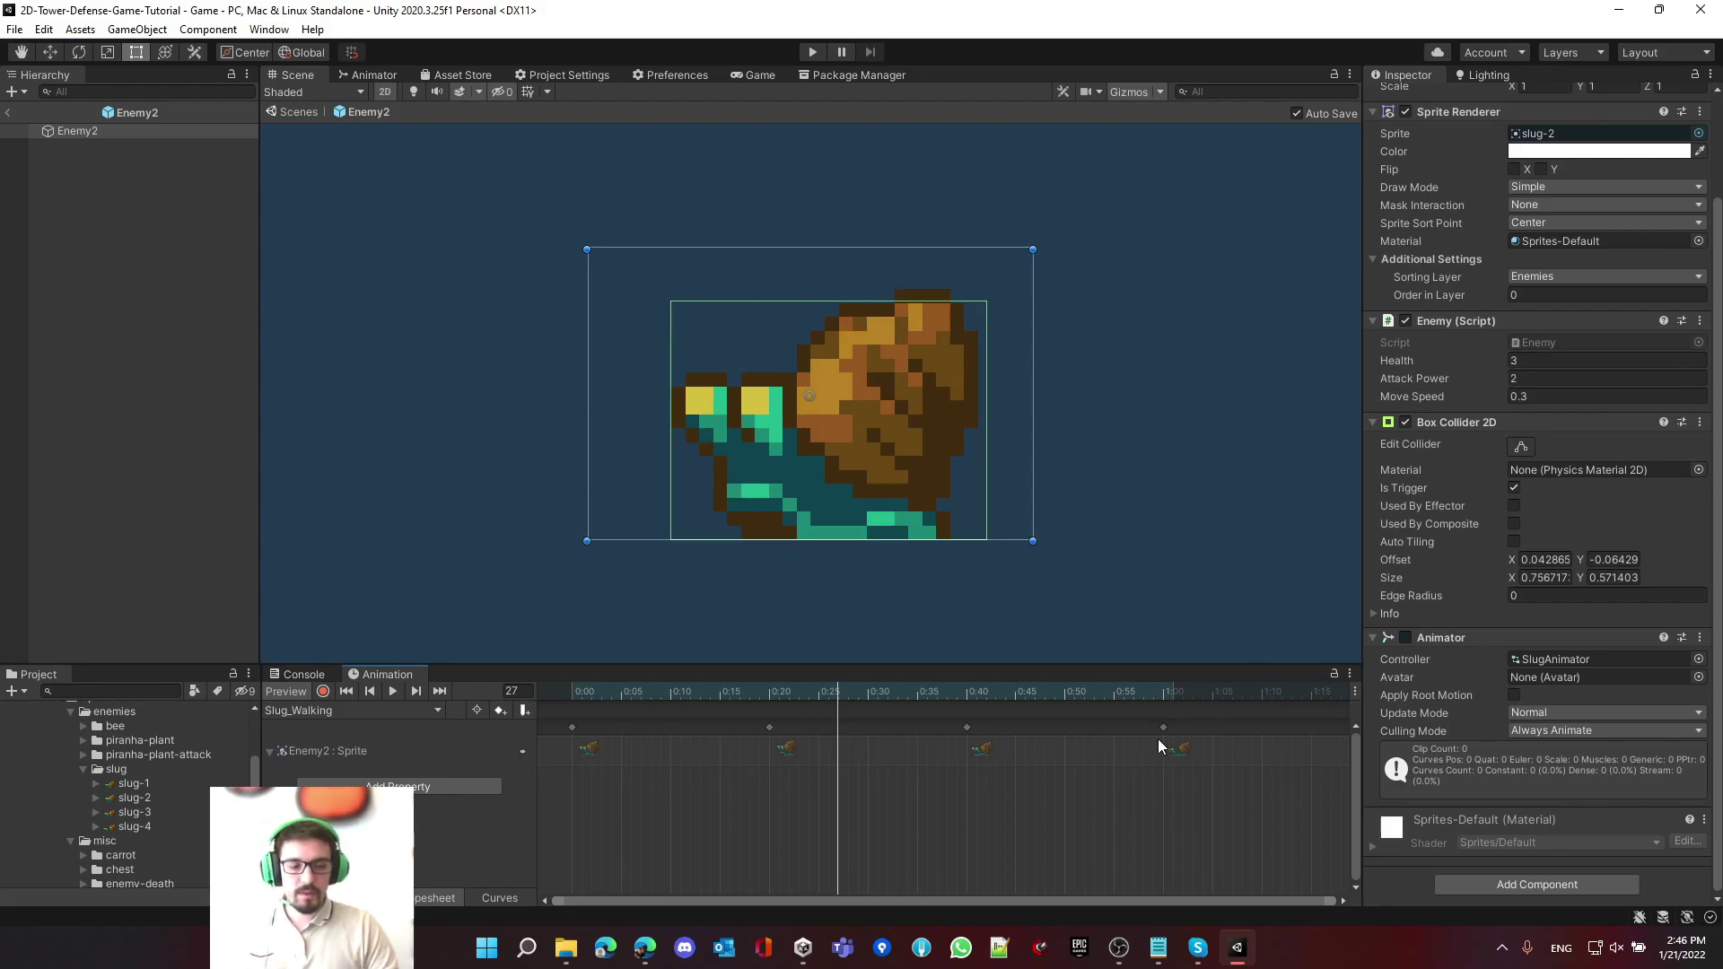
- Try compressing all Slug_Walking keyframes so the last one falls at 0:35, and preview the faster animation
key(ctrl+a)
drag(1172, 751, 925, 785)
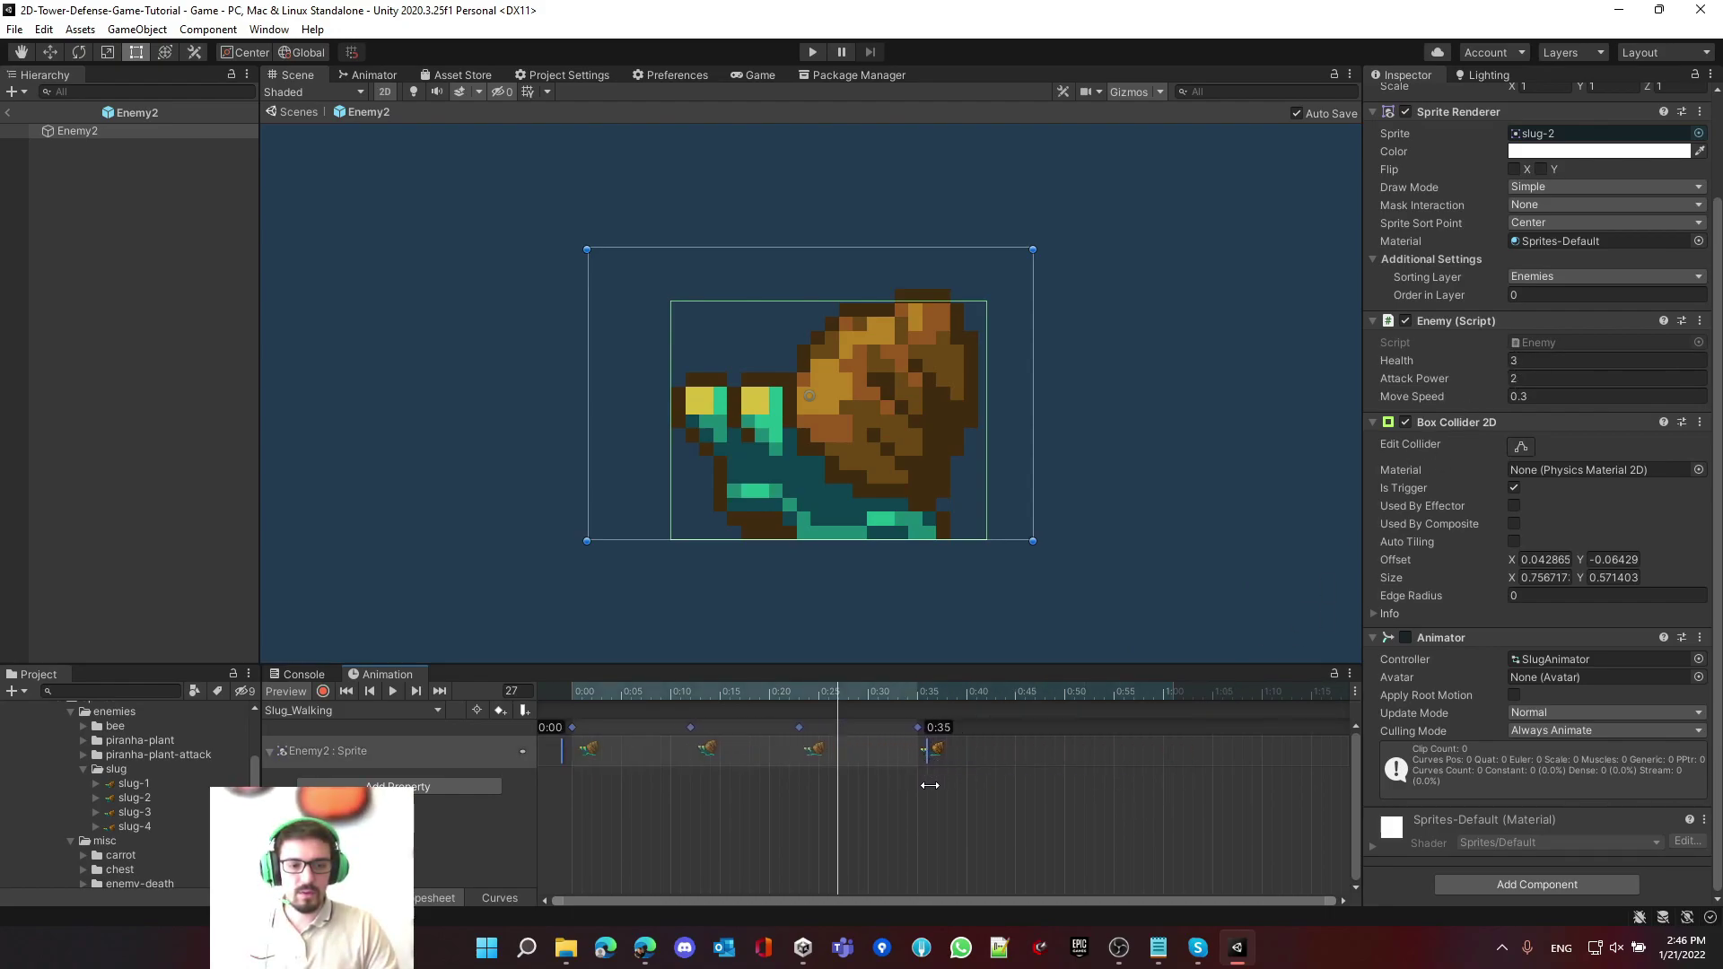
key(space)
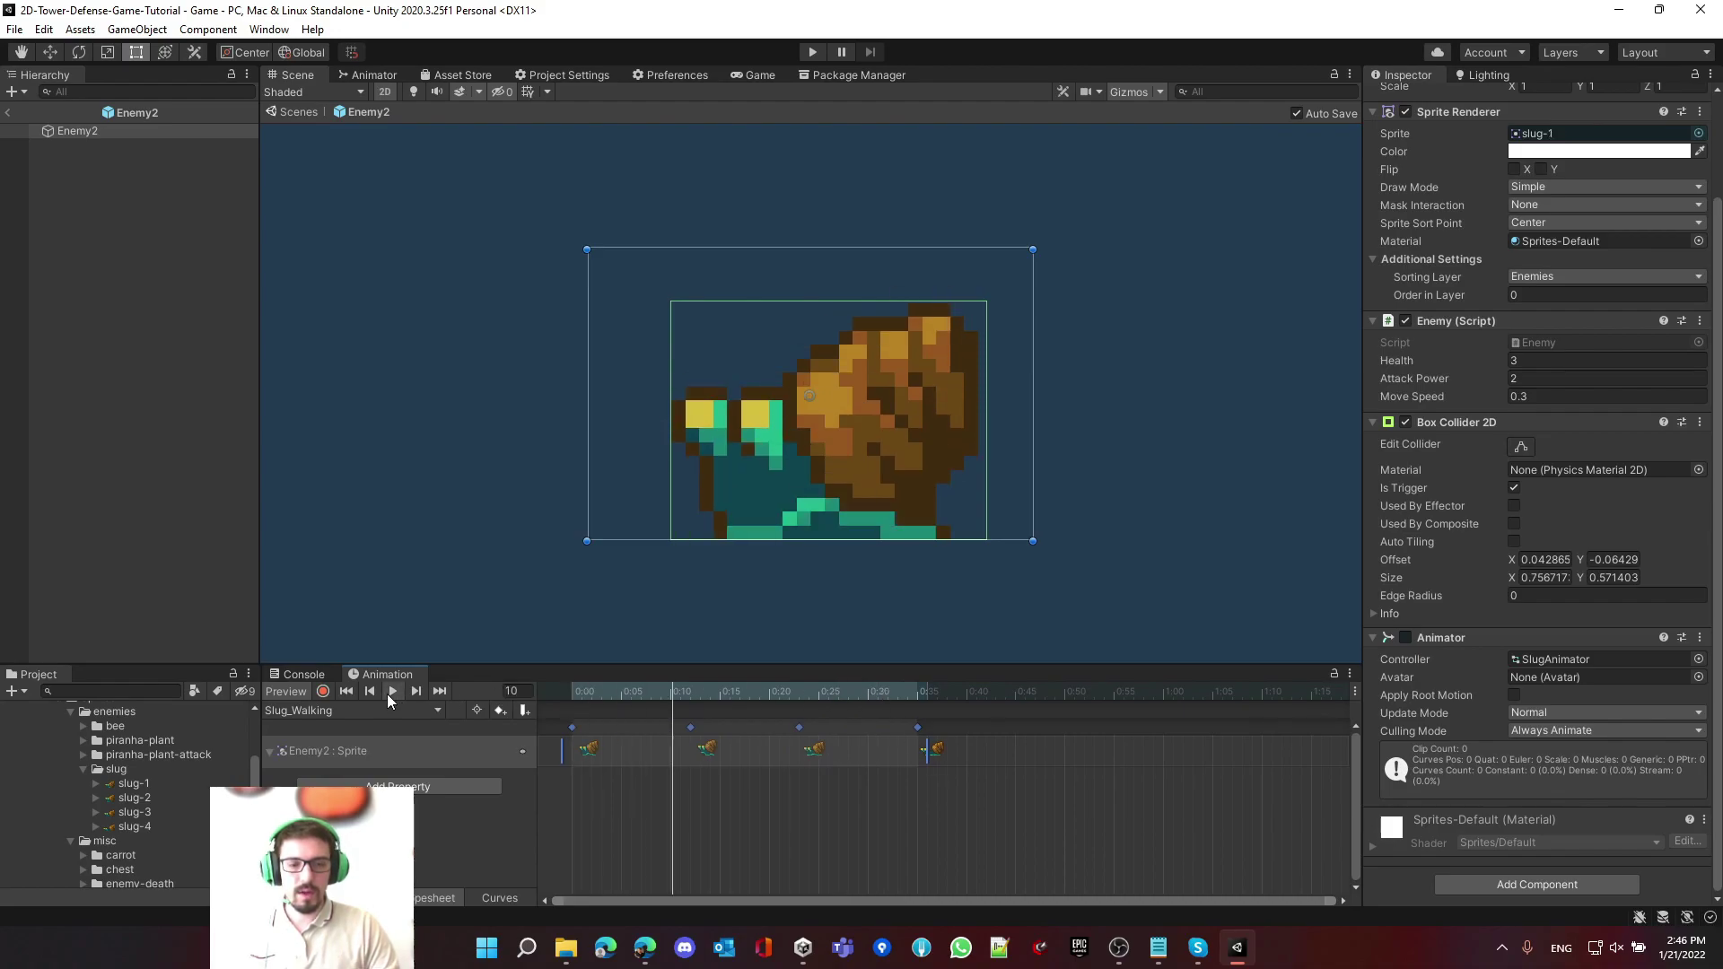
click(392, 692)
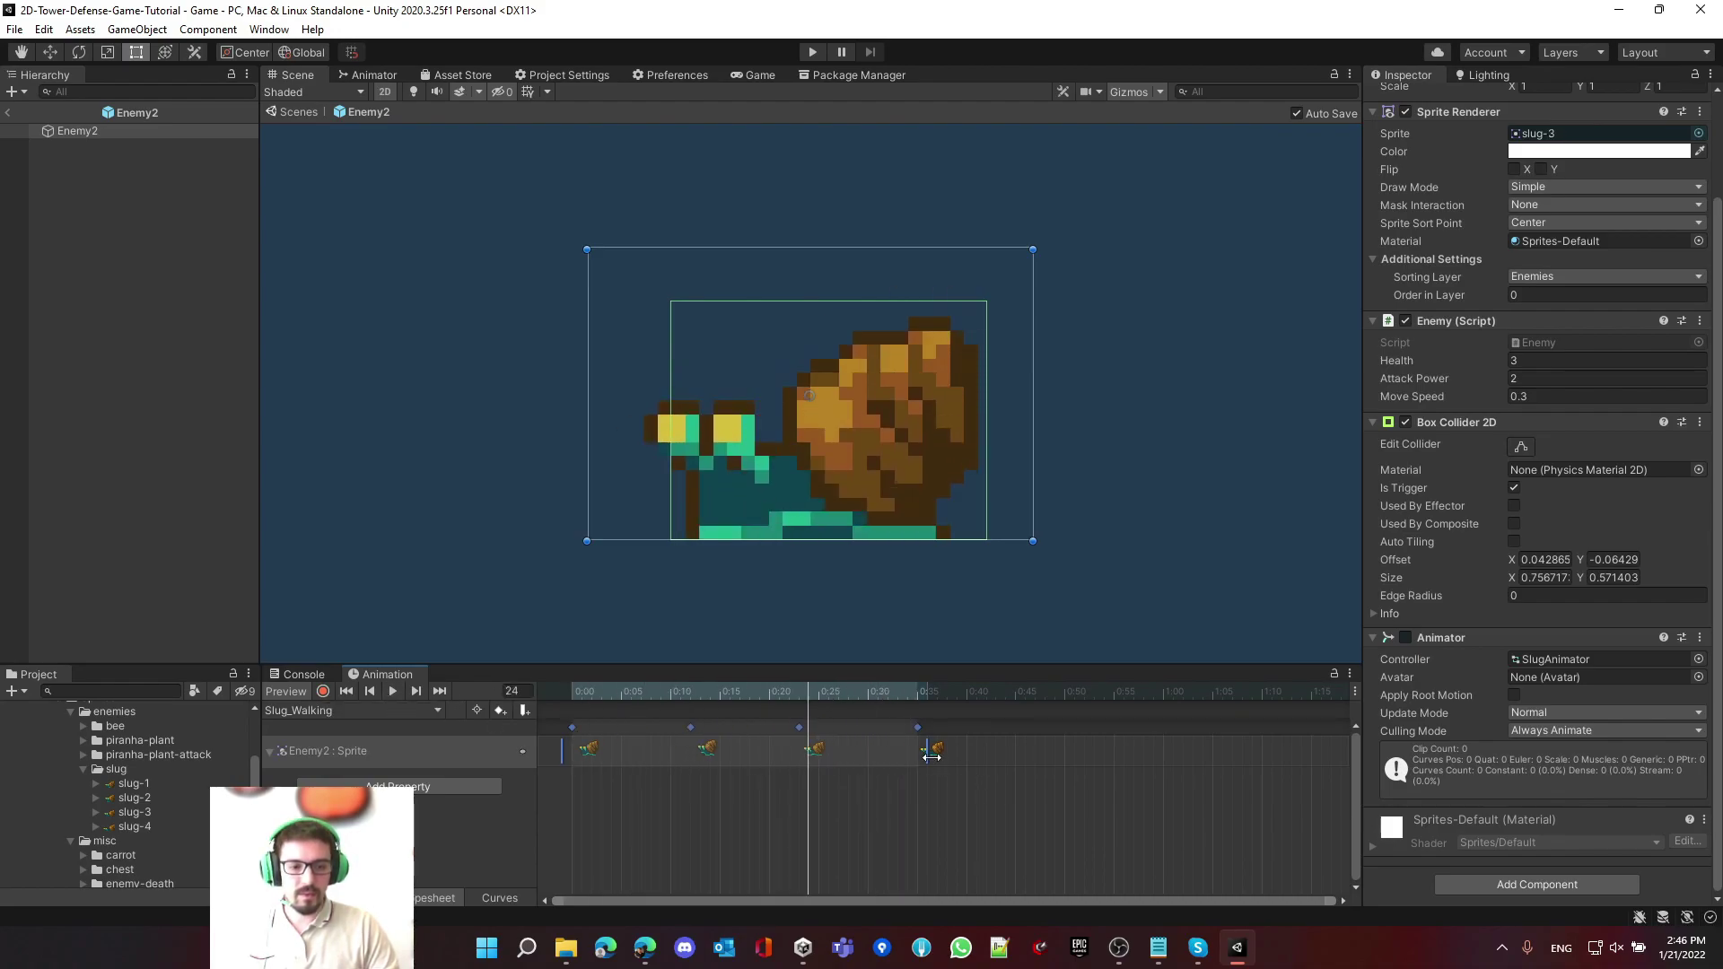
- Stretch the Slug_Walking keyframes back out so the last one falls at 1:00, and return the playhead to frame 0
drag(923, 754, 1171, 769)
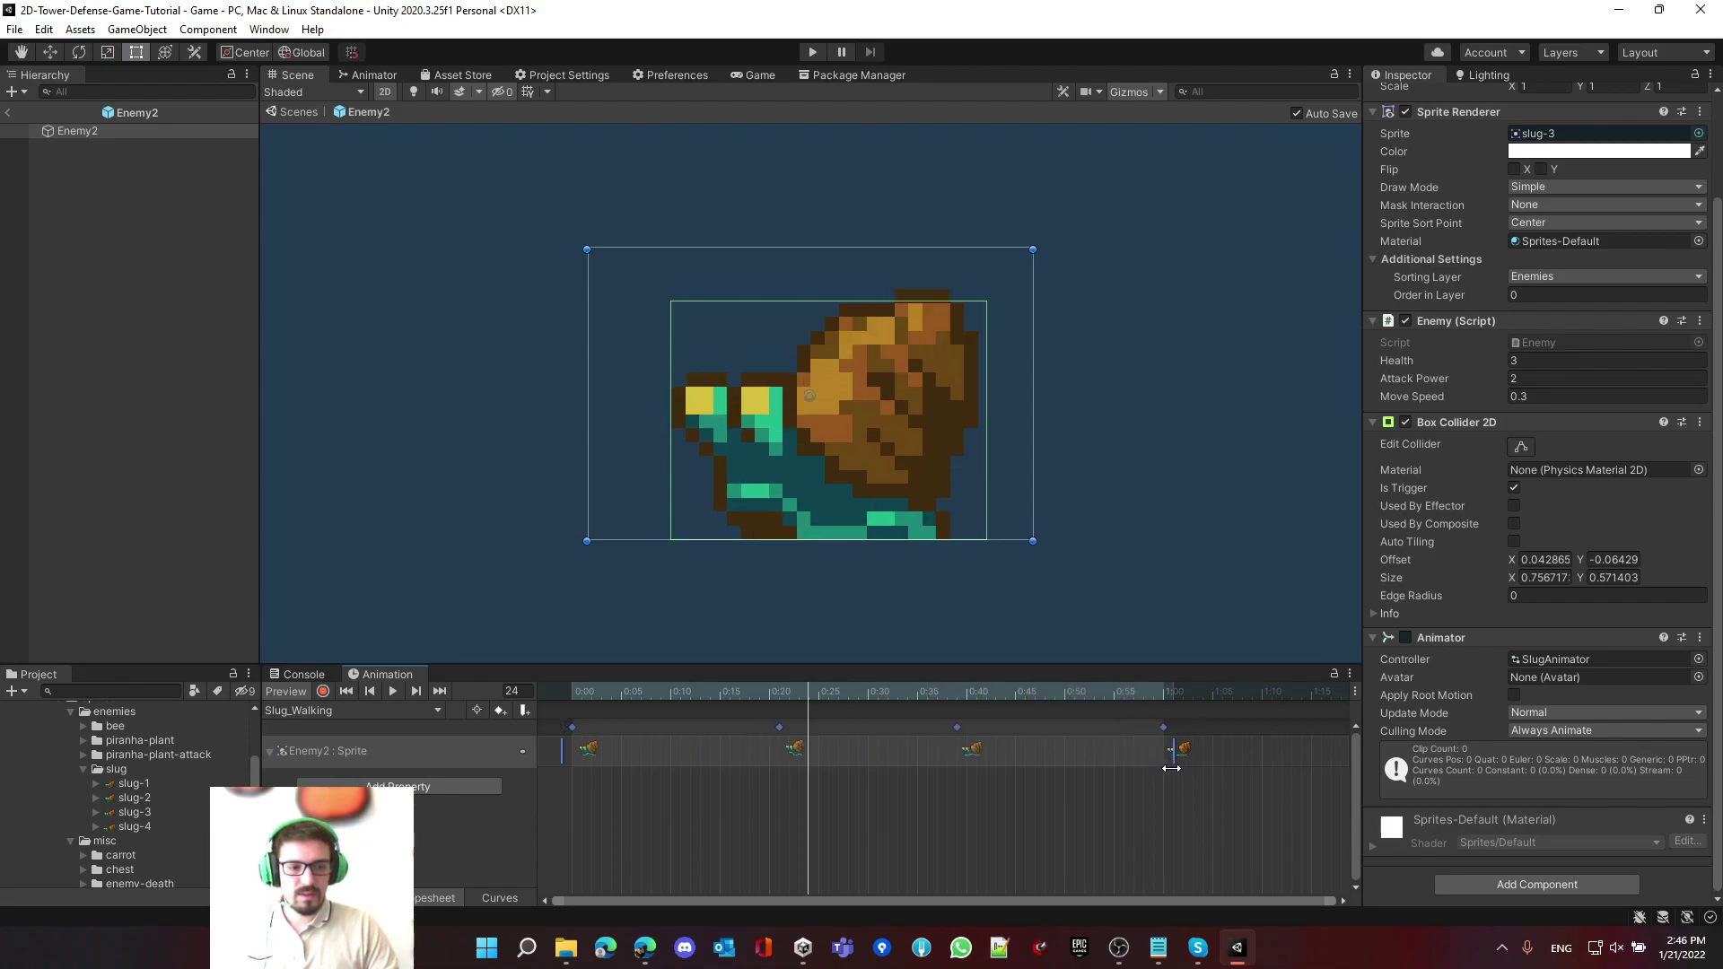
click(918, 827)
drag(628, 696, 536, 692)
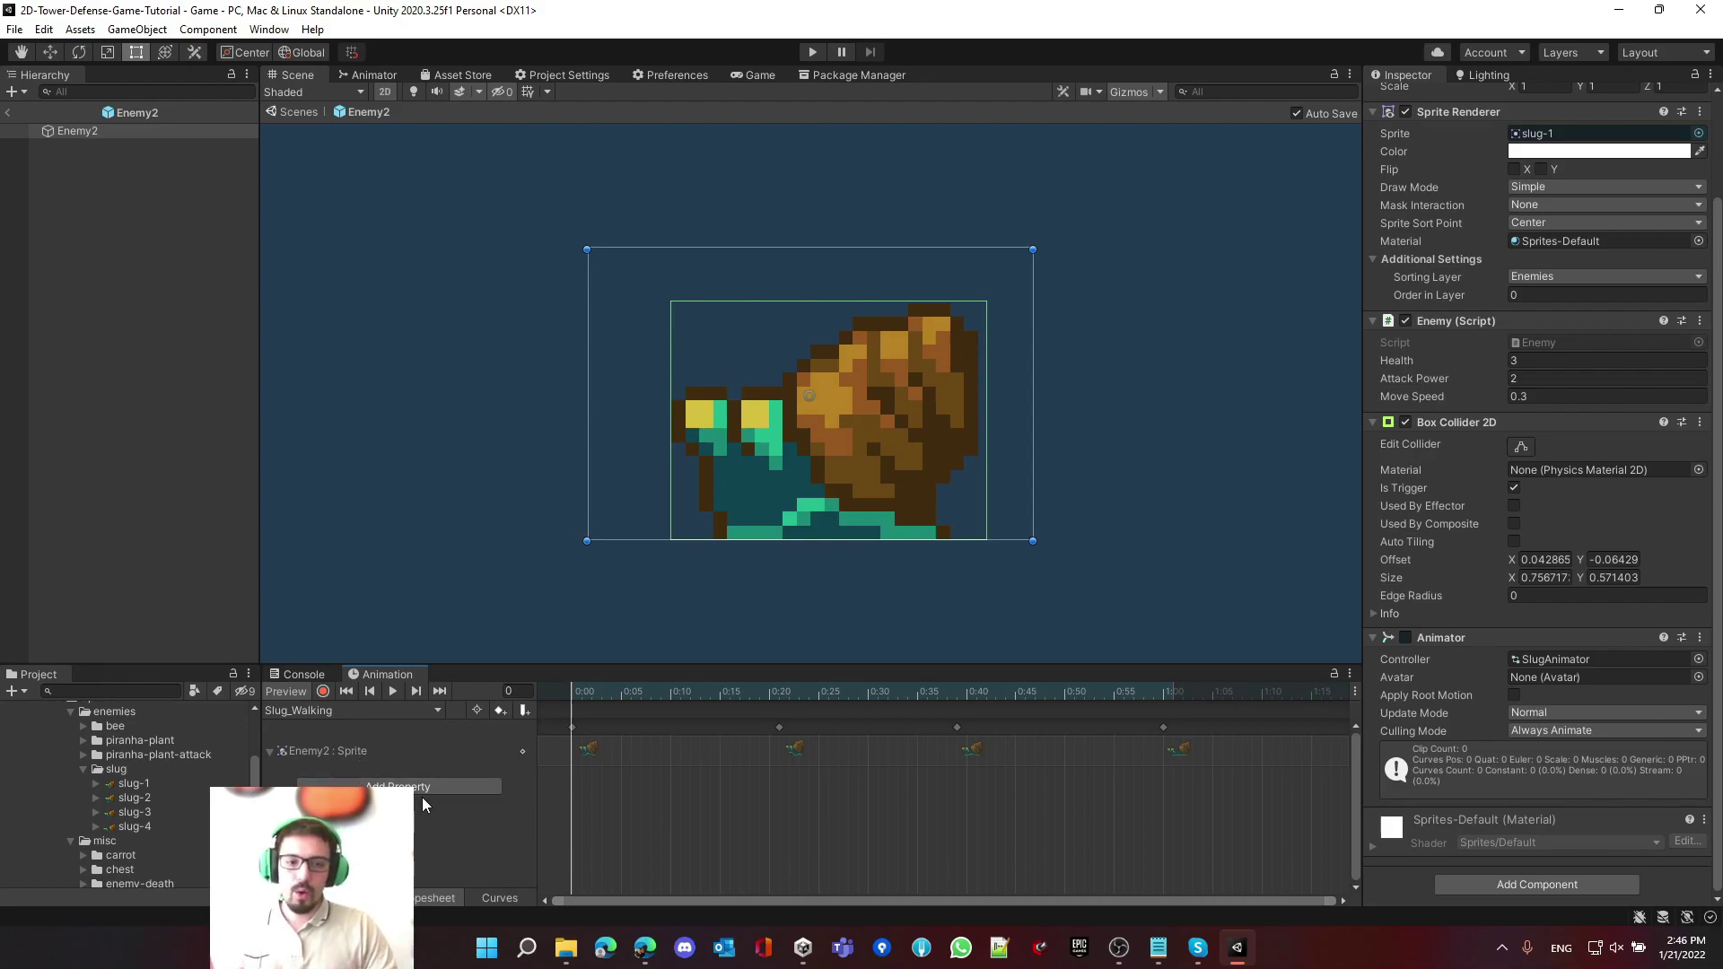
- Locate the motion clip used by the Slug_Walking state in the project and check that its Loop Time option is enabled
scroll(154, 799, up, 5)
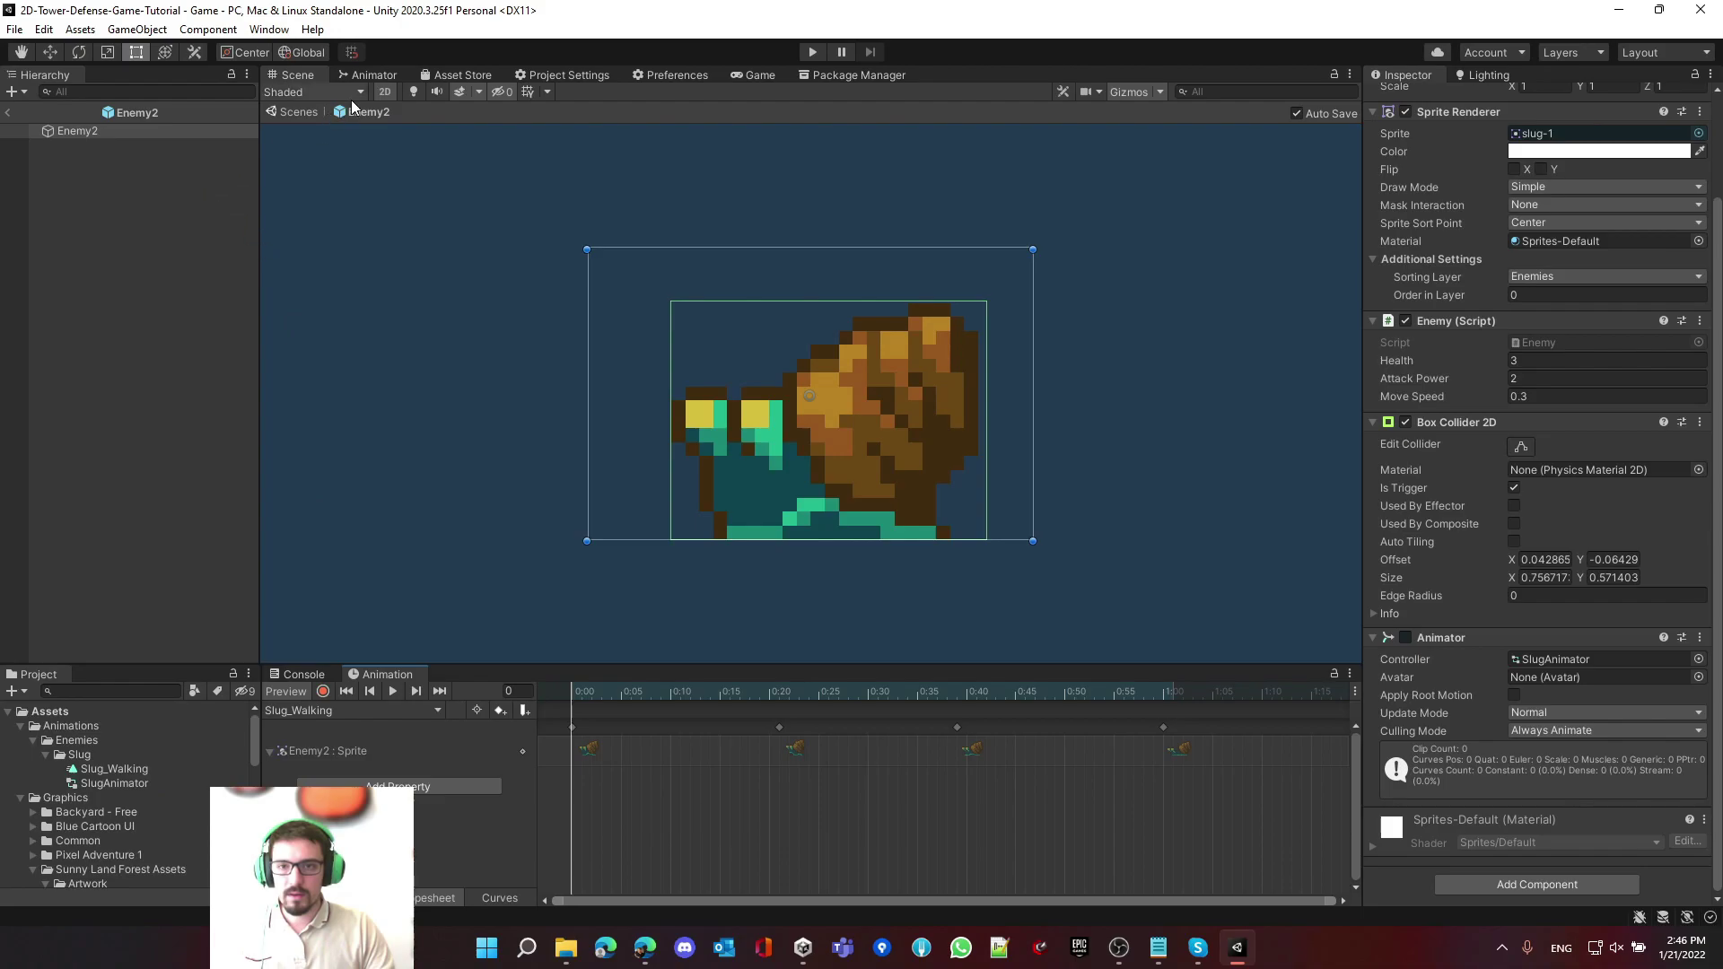
click(369, 75)
click(967, 406)
click(1568, 144)
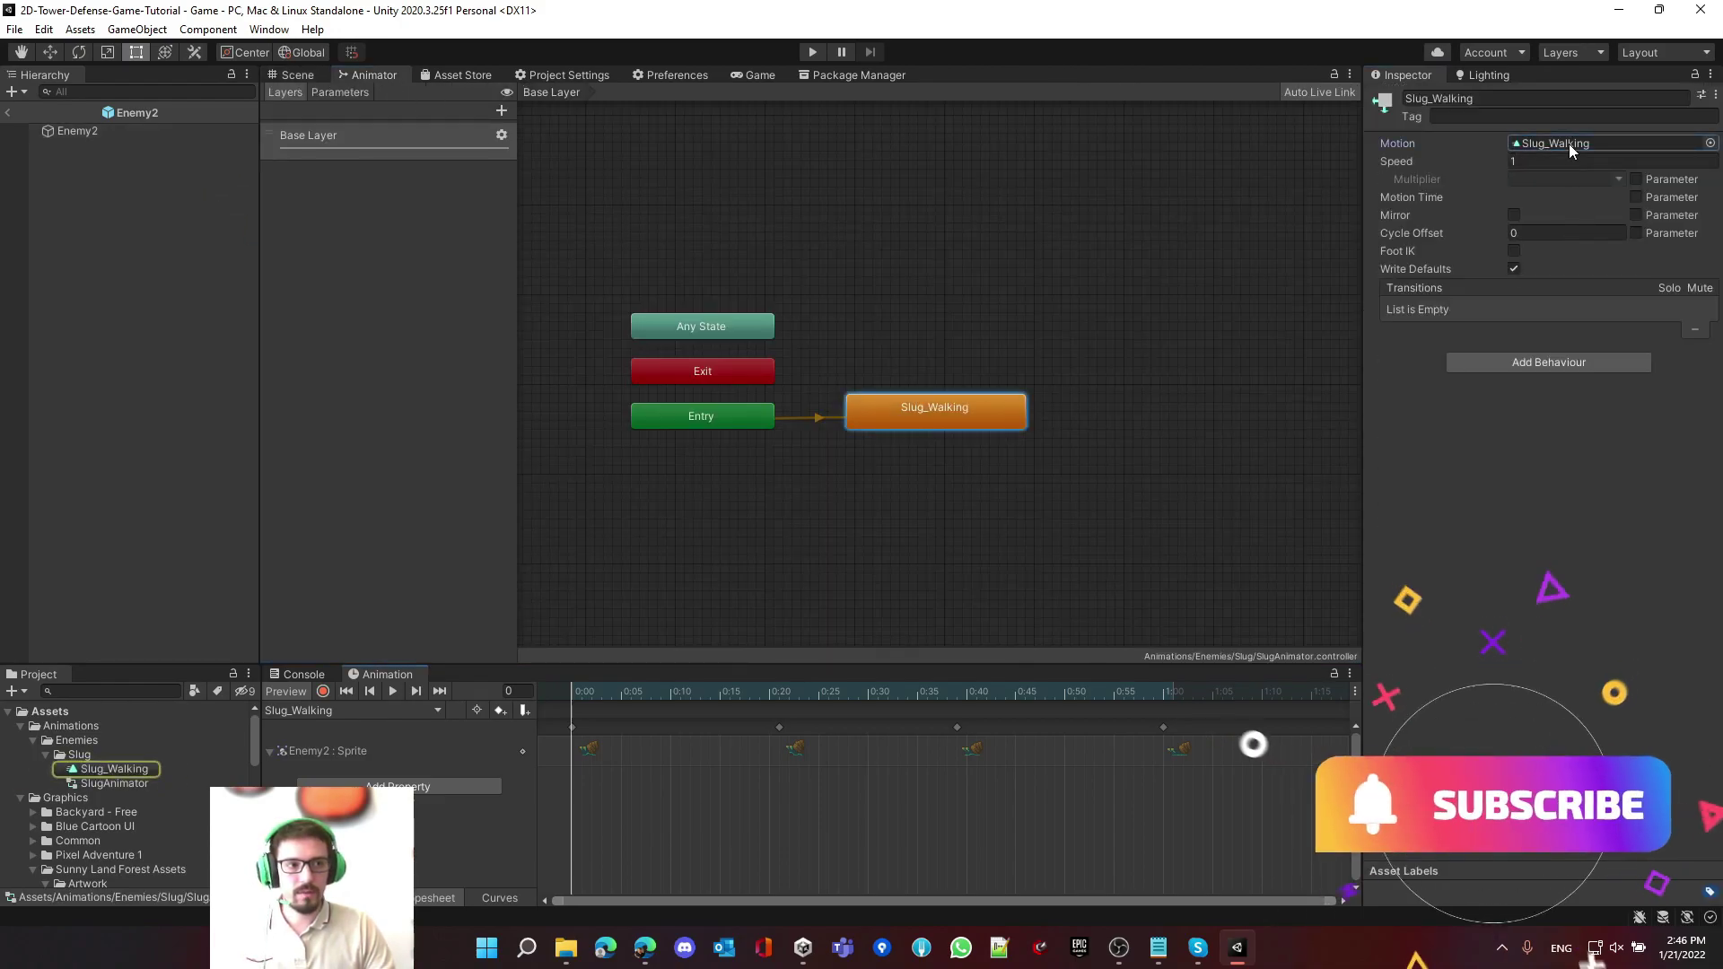
click(126, 771)
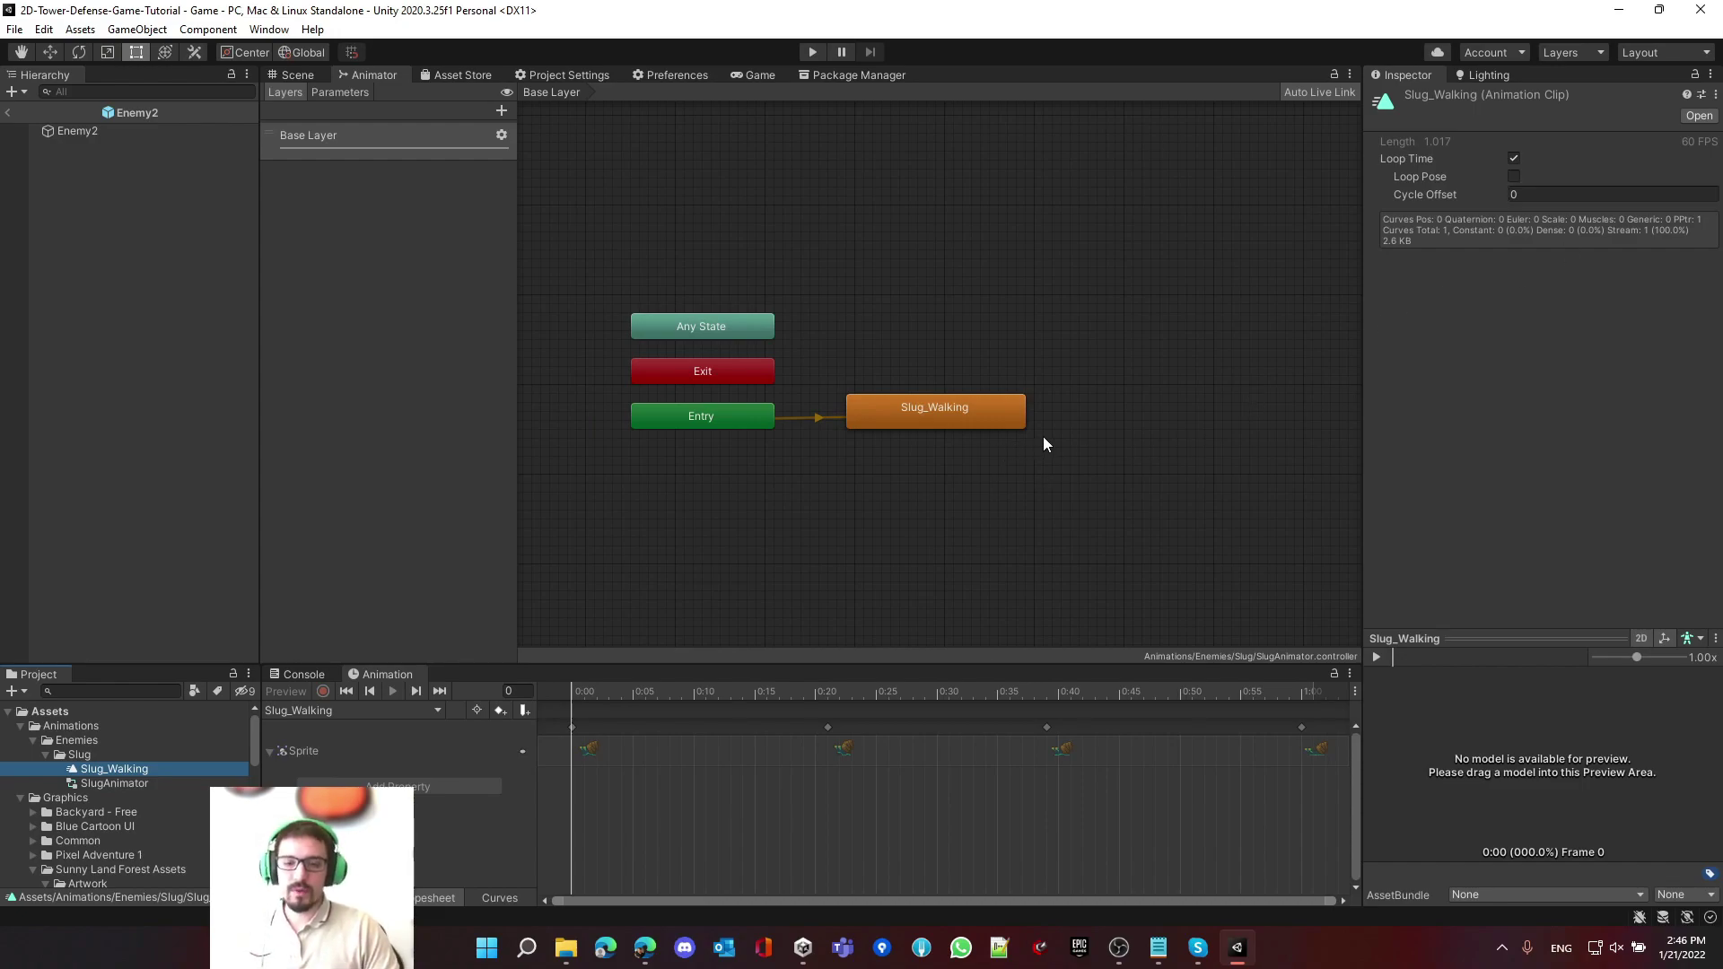
click(1513, 160)
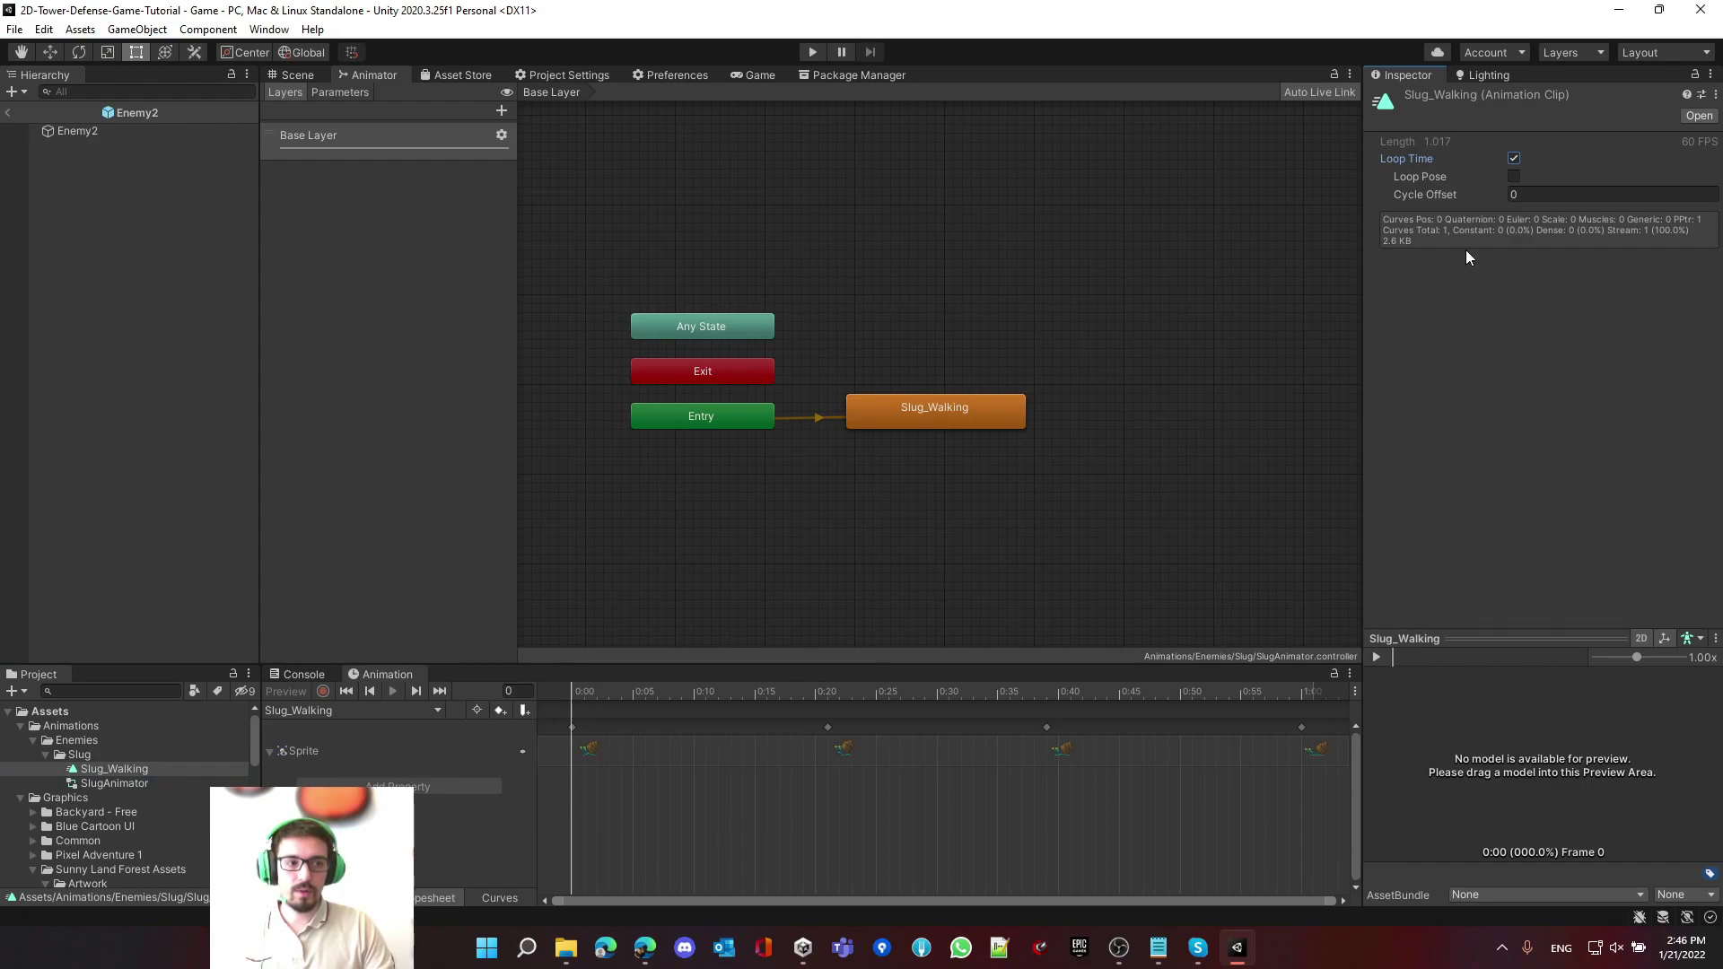
click(893, 423)
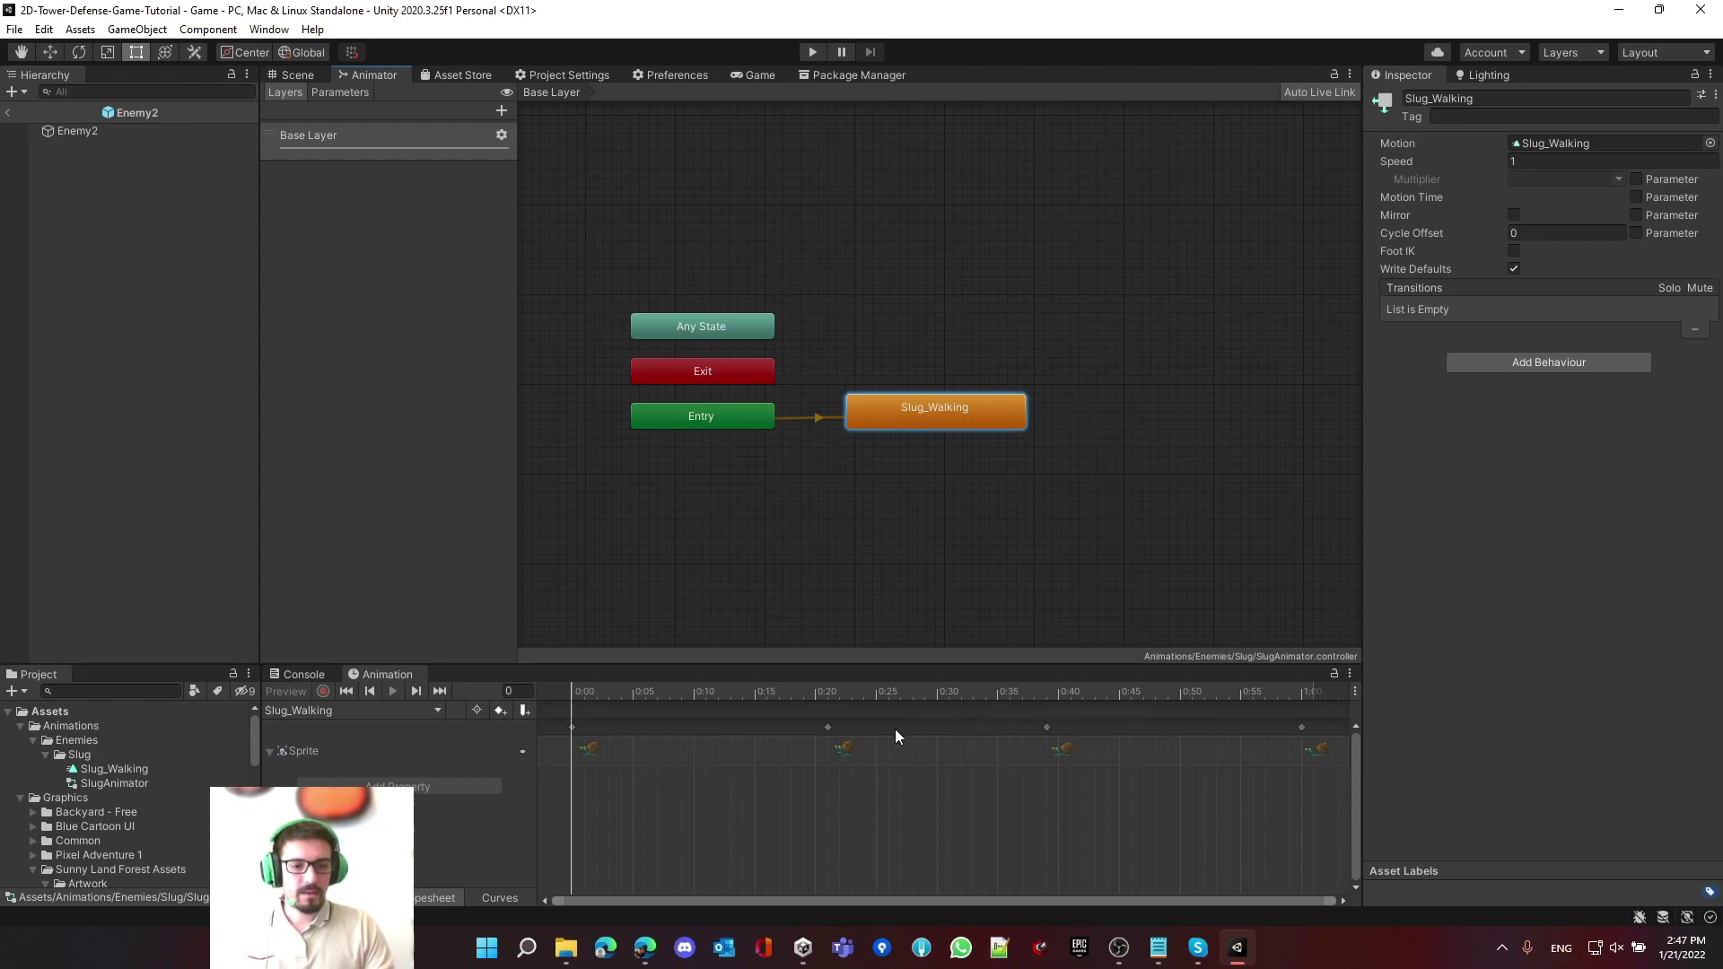
- Play-test the game with two towers placed in the top lane, watch the slug enemy walk, and stop the game
click(291, 70)
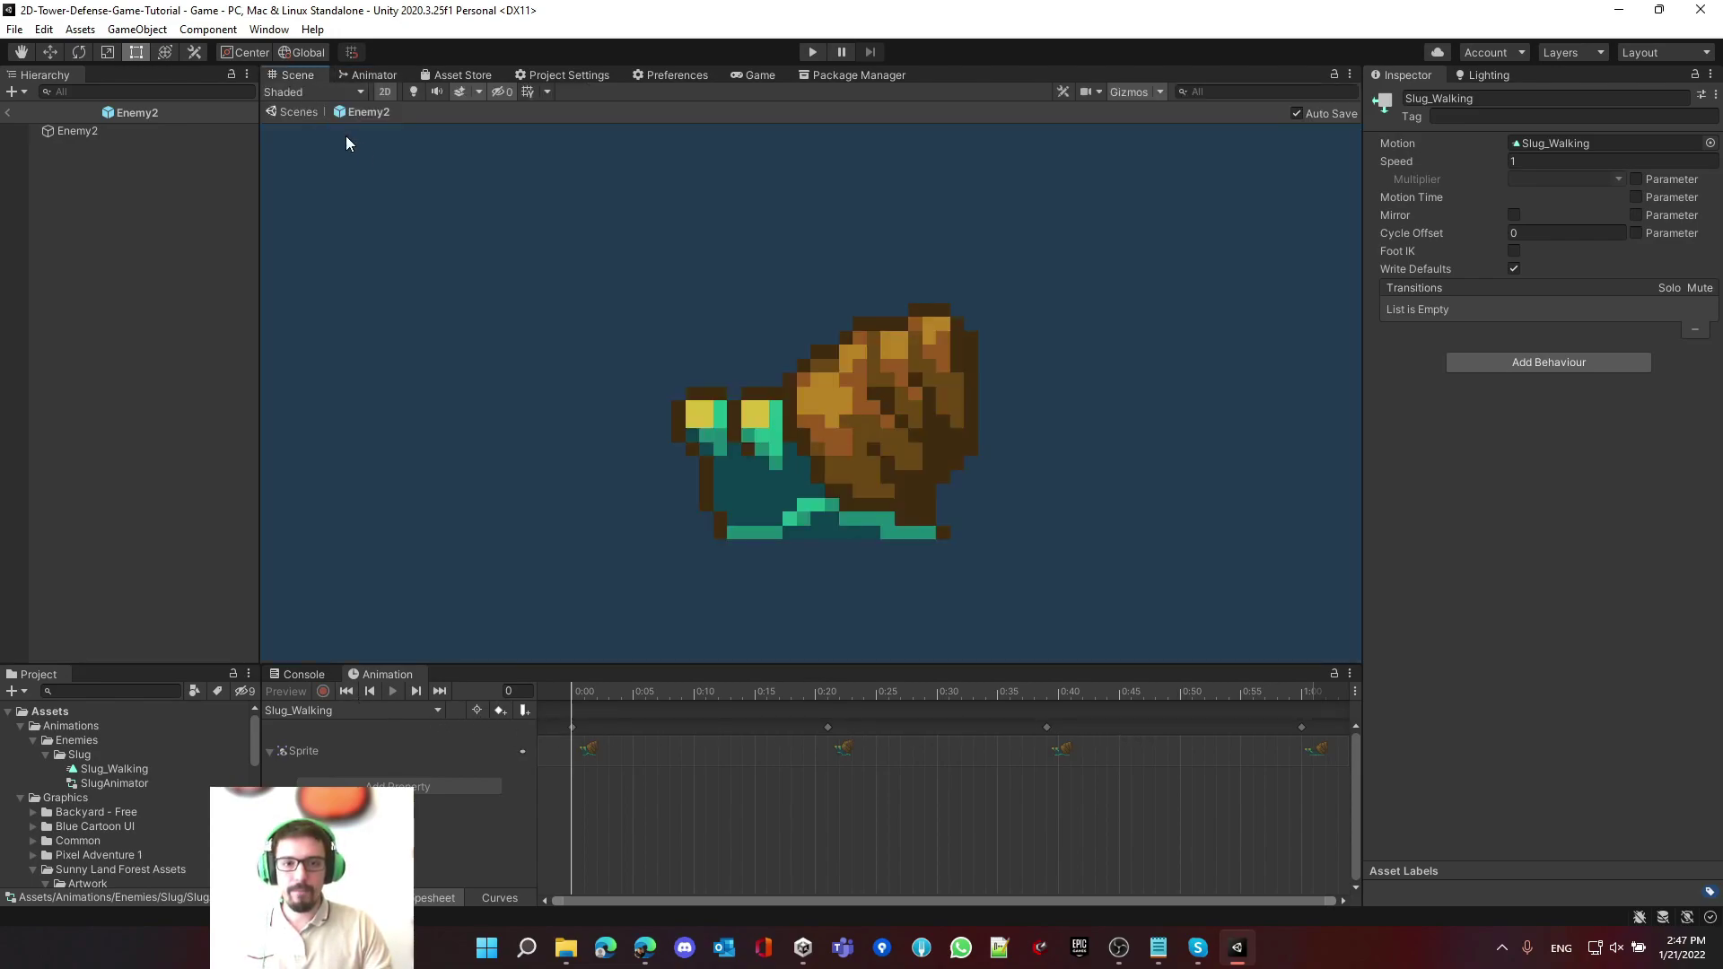
click(756, 76)
click(814, 52)
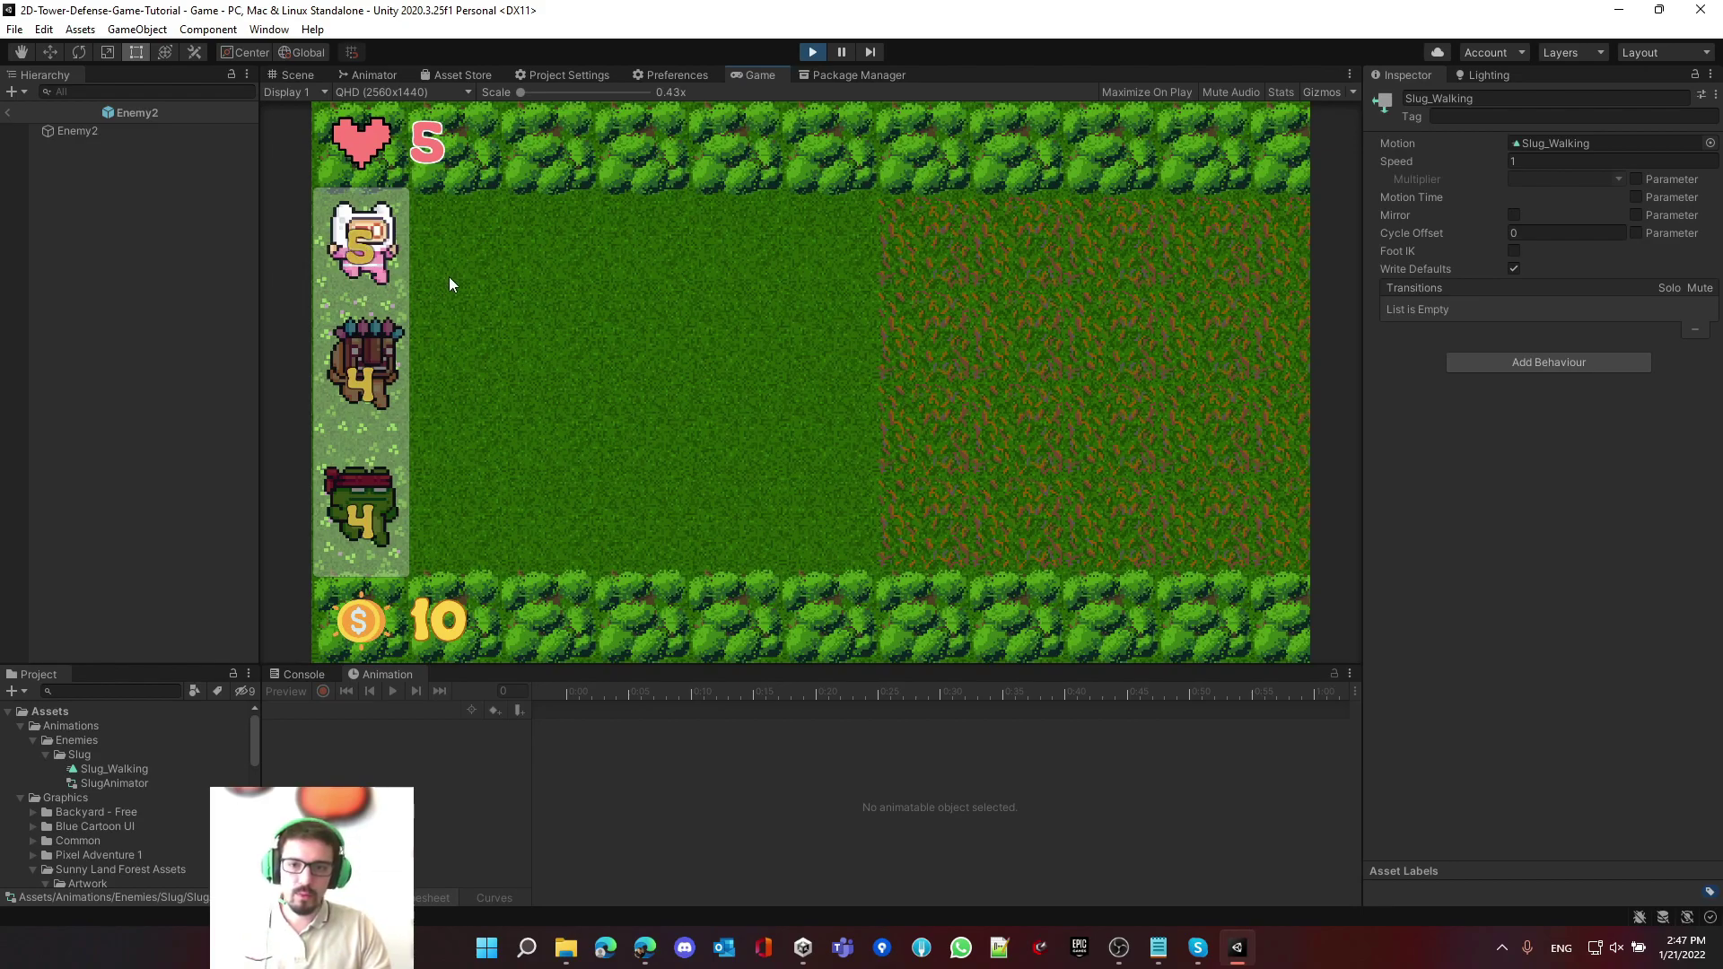
click(442, 287)
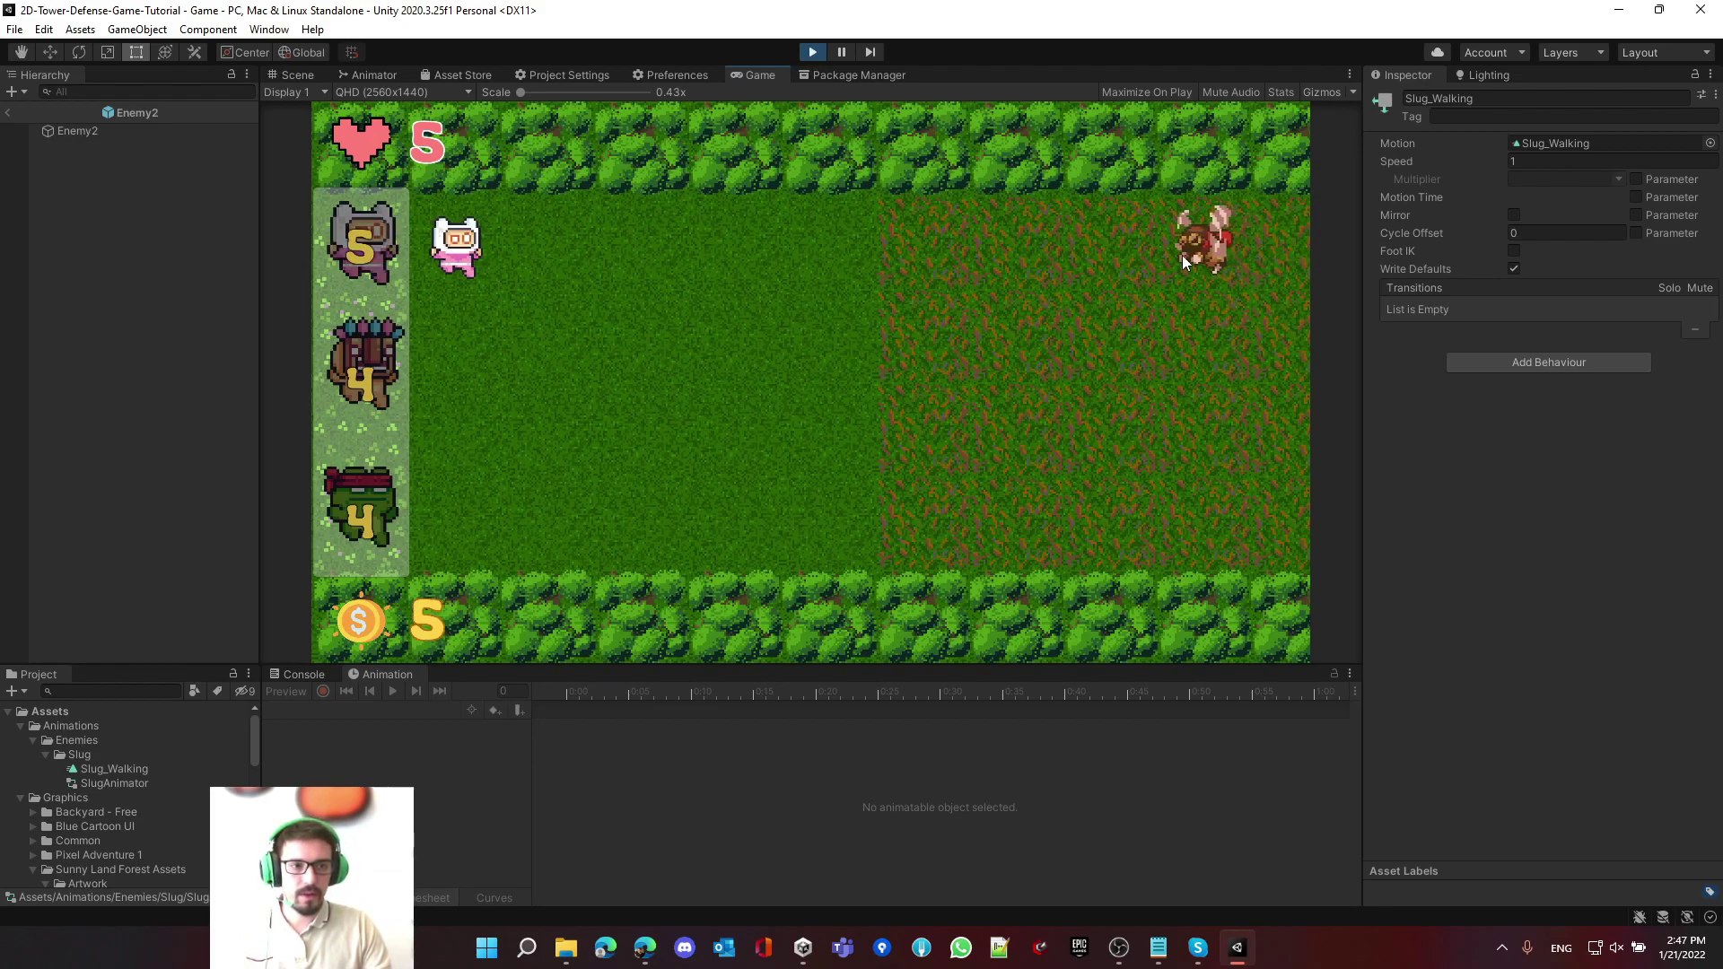
click(826, 246)
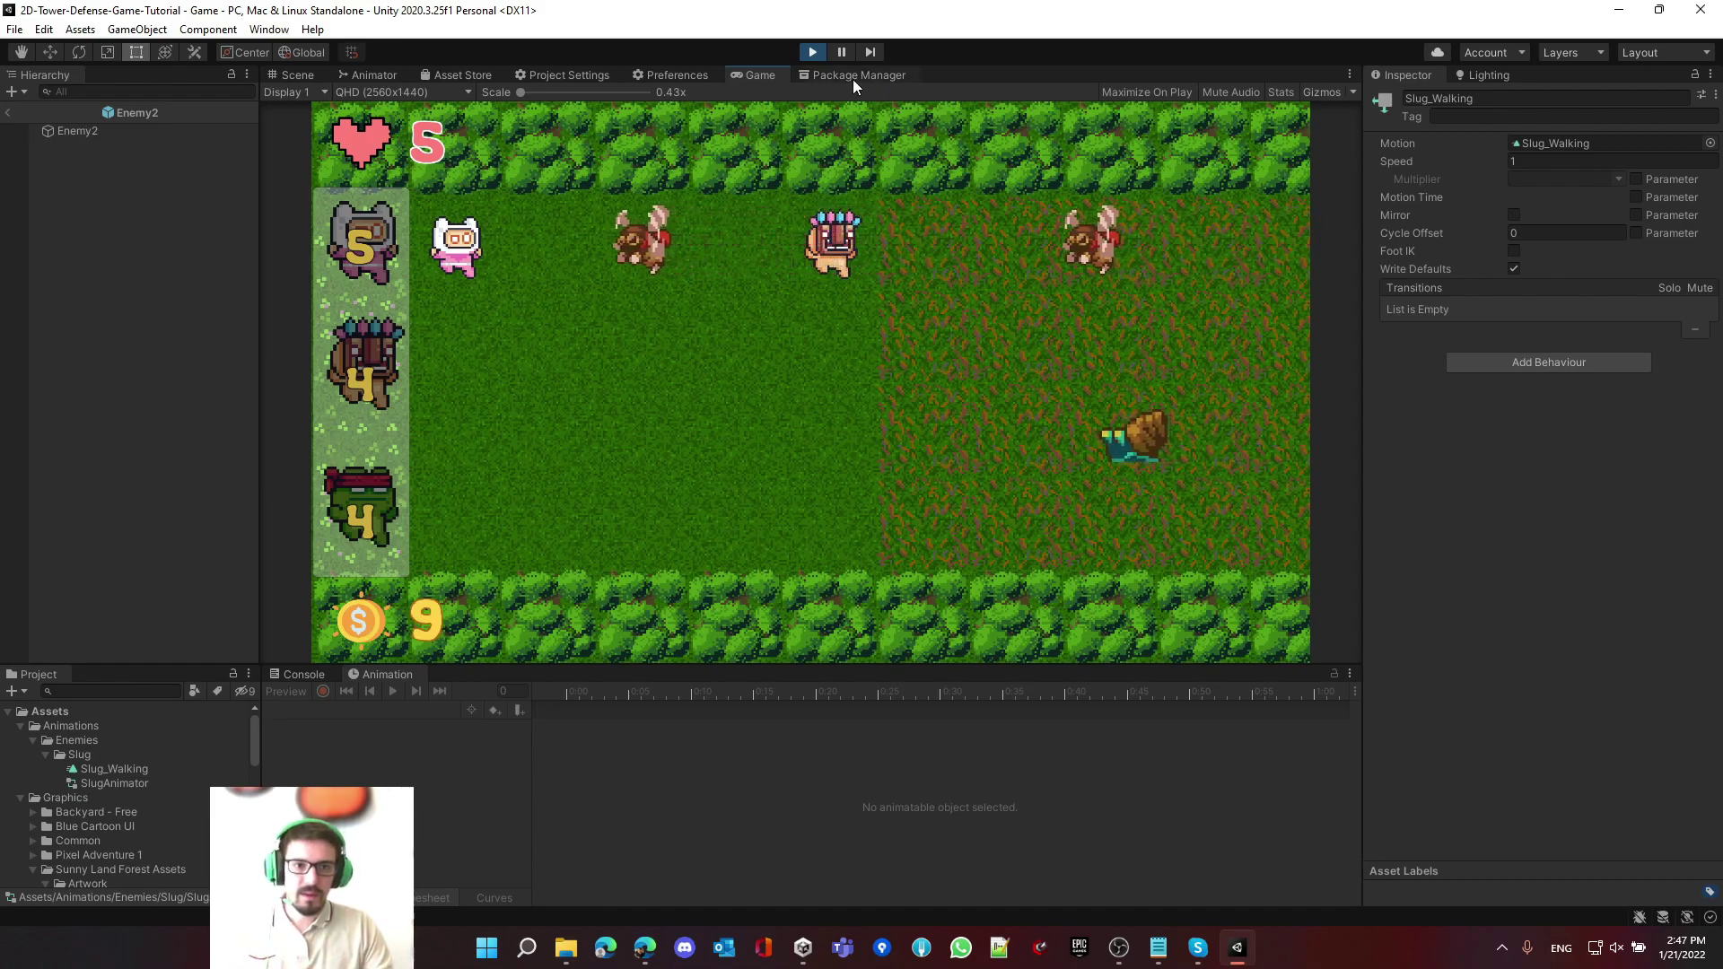
click(813, 53)
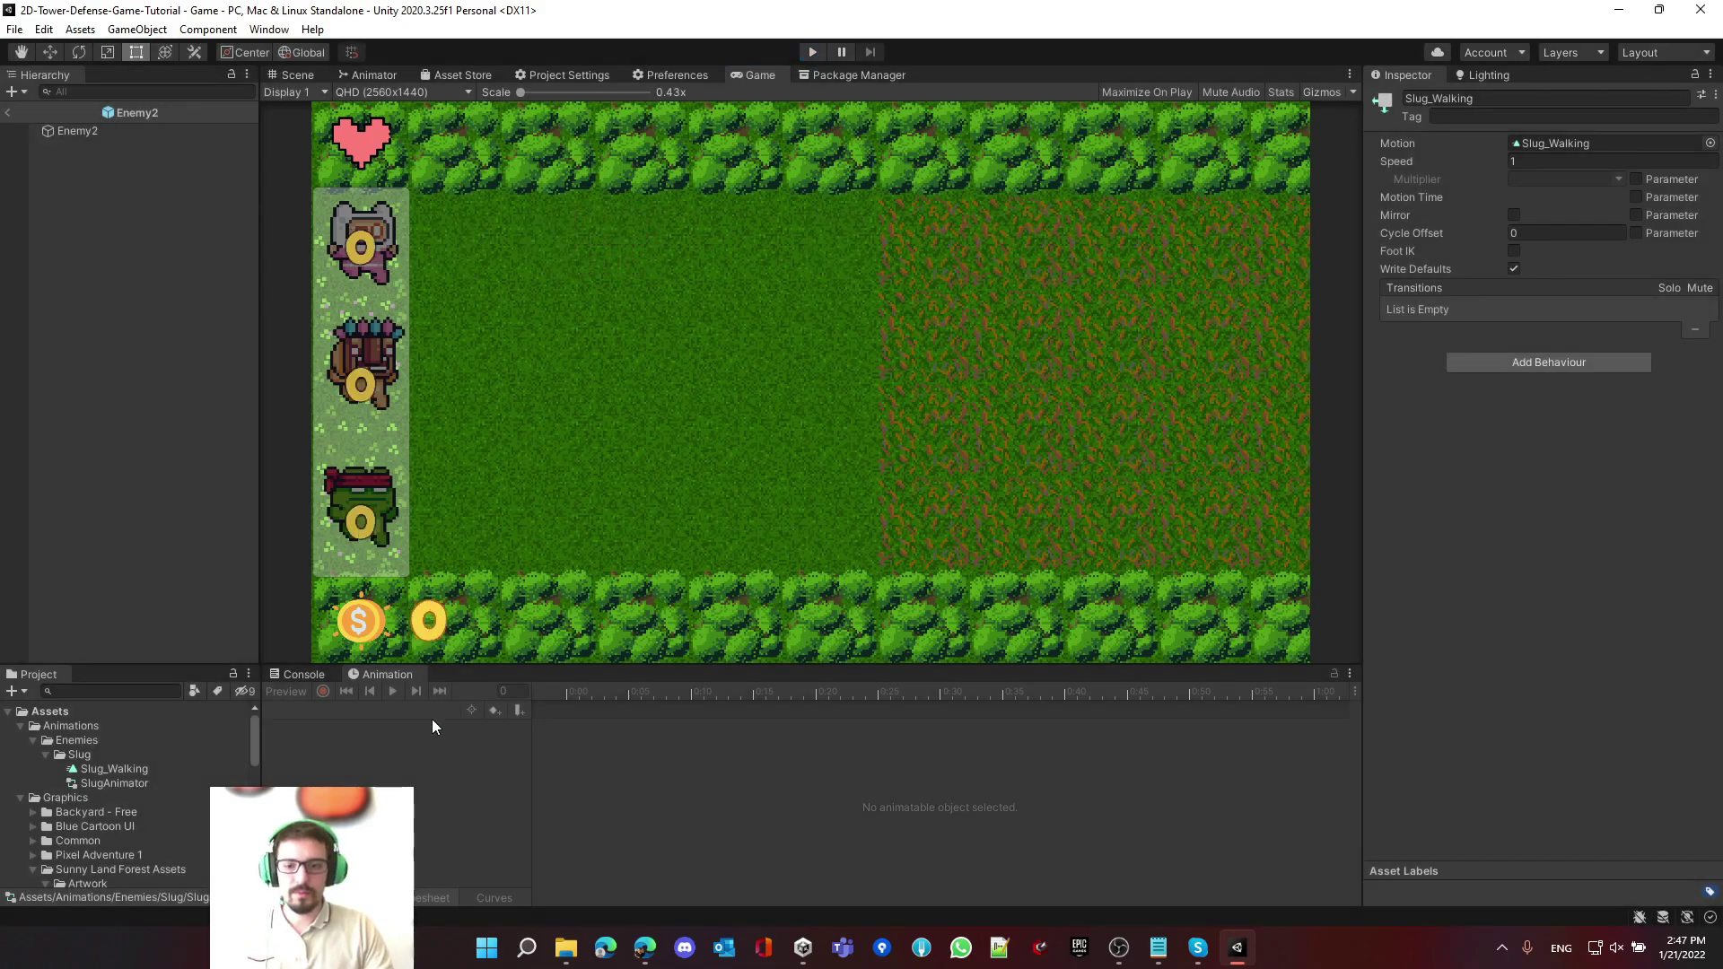
- Slow Enemy2's Slug_Walking clip by stretching its keyframes so the last one falls at about 1:30, and return to frame 0
click(129, 780)
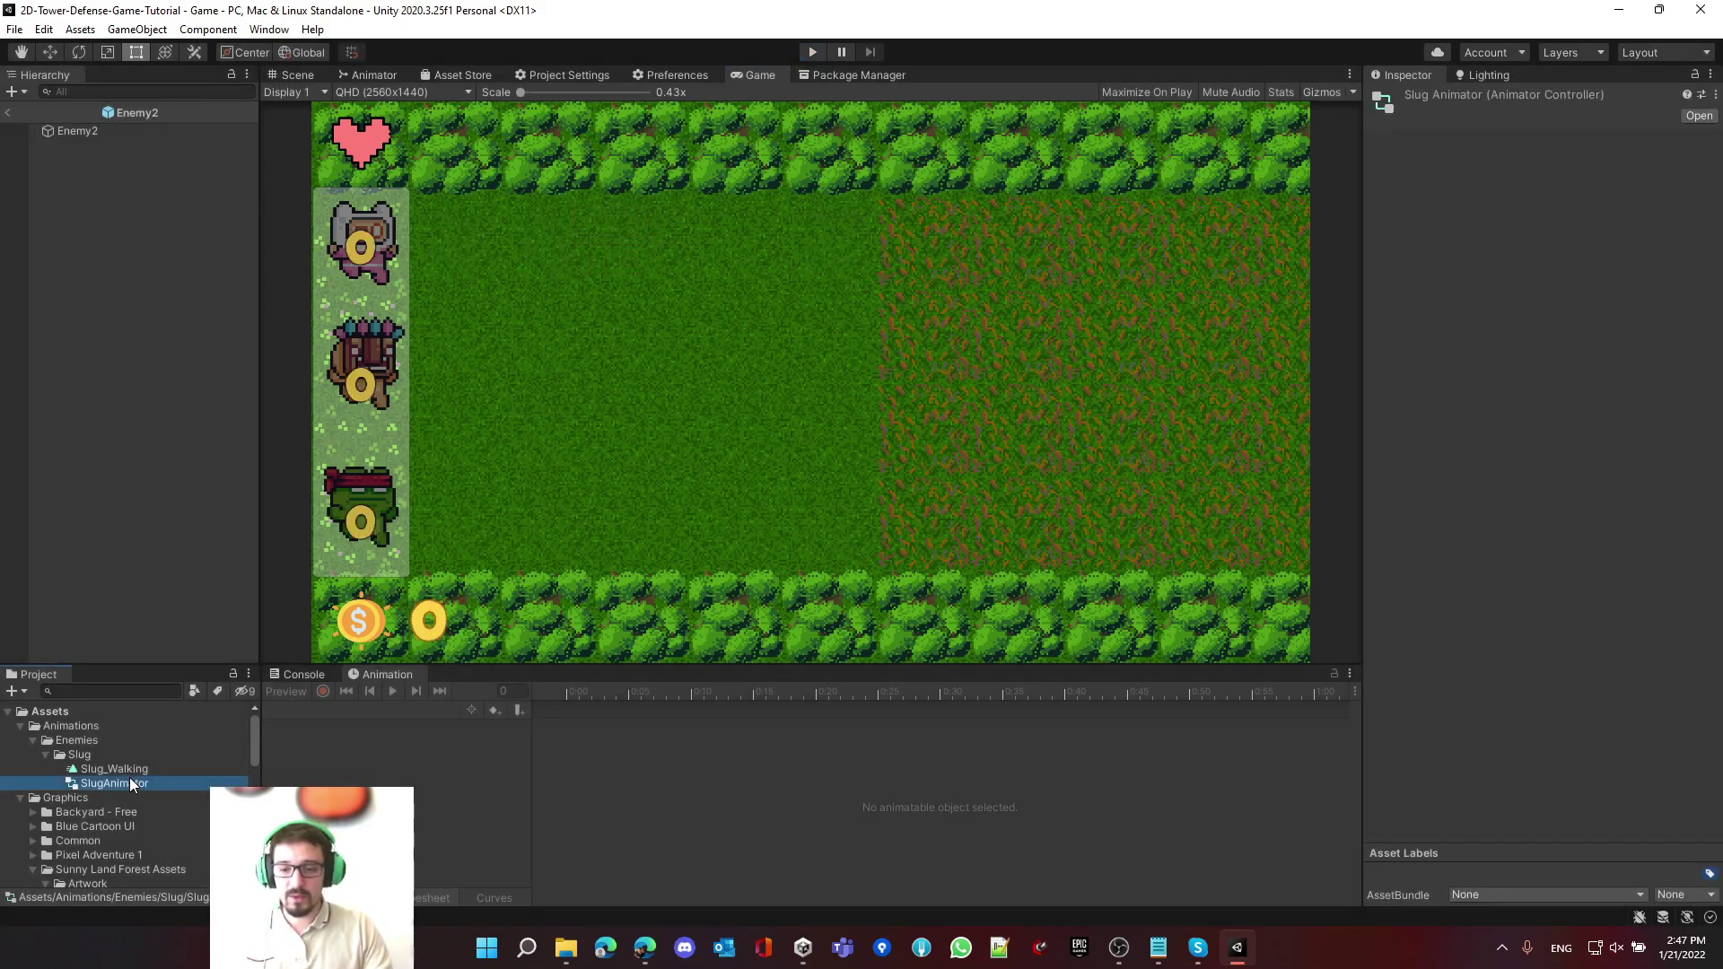
click(102, 127)
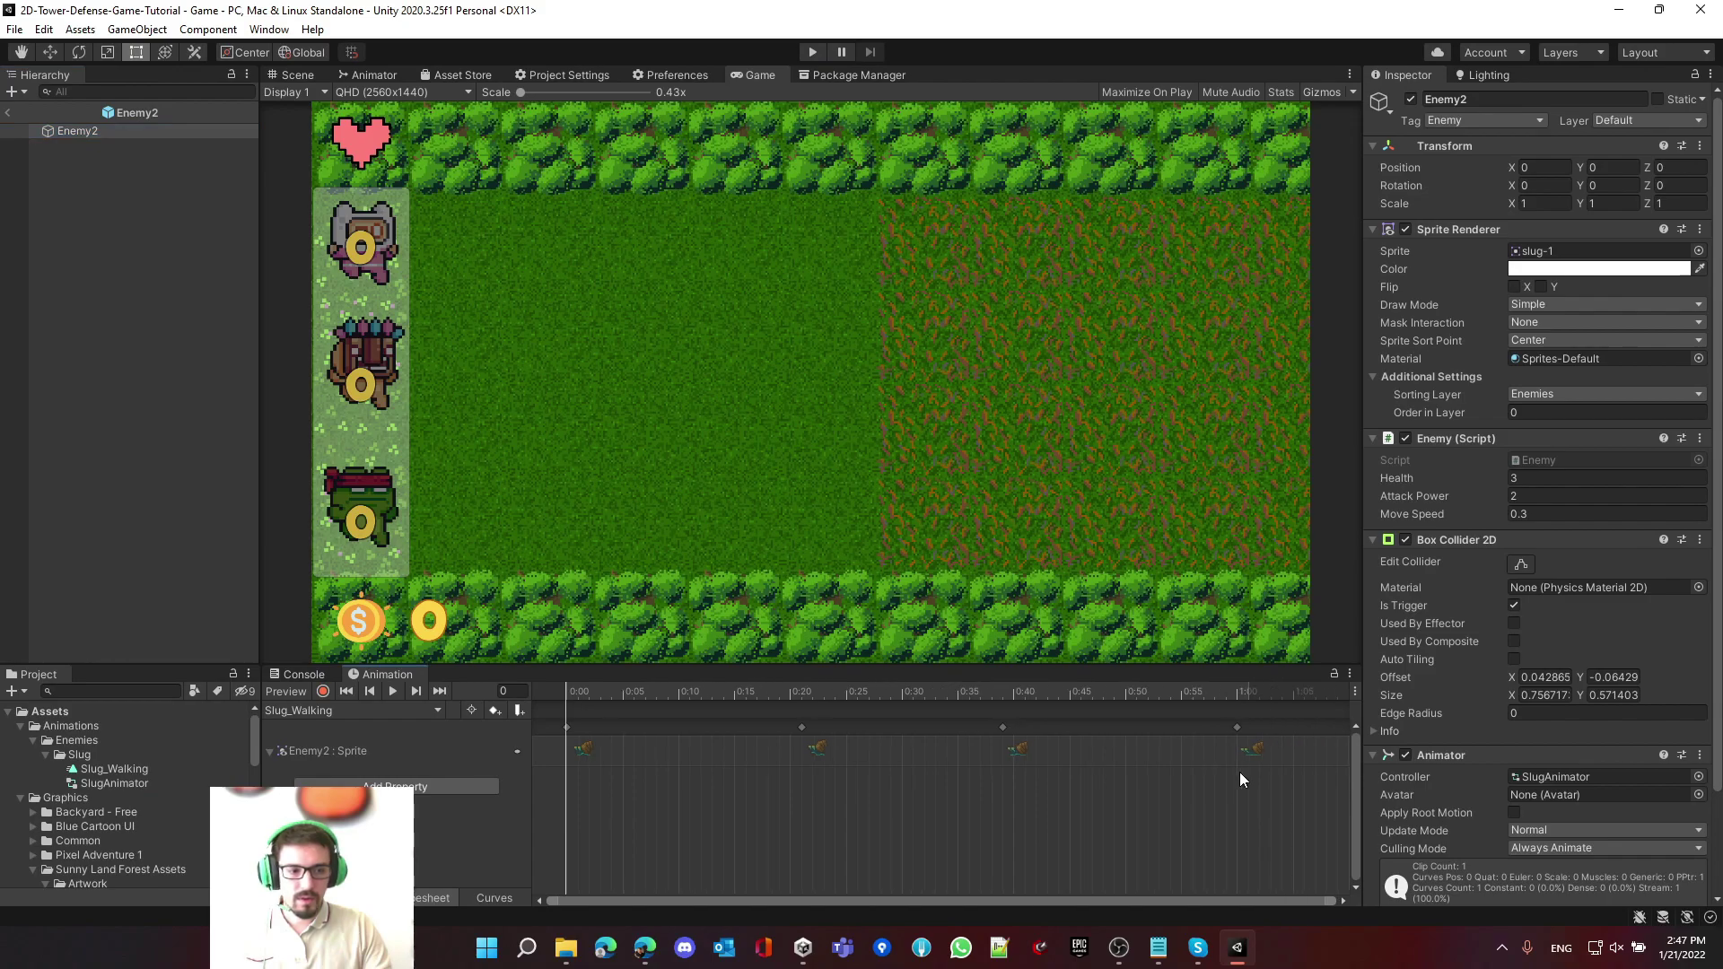
scroll(1148, 742, down, 3)
drag(1136, 752, 1316, 759)
click(1278, 784)
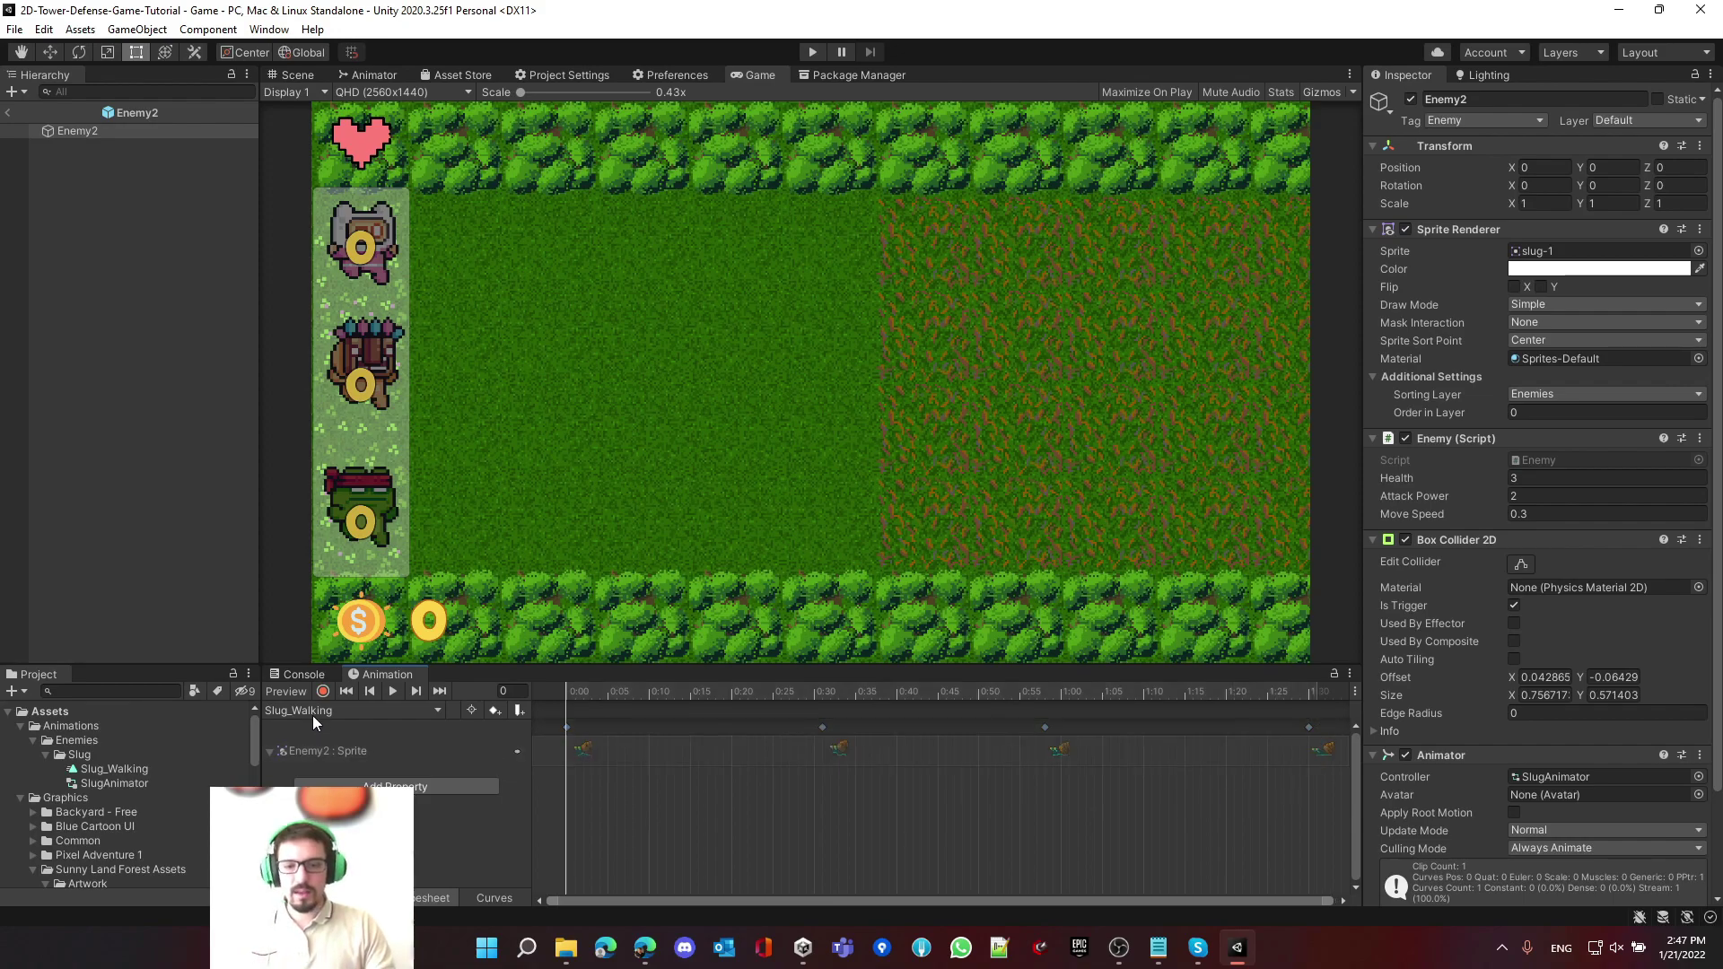
drag(670, 698, 537, 707)
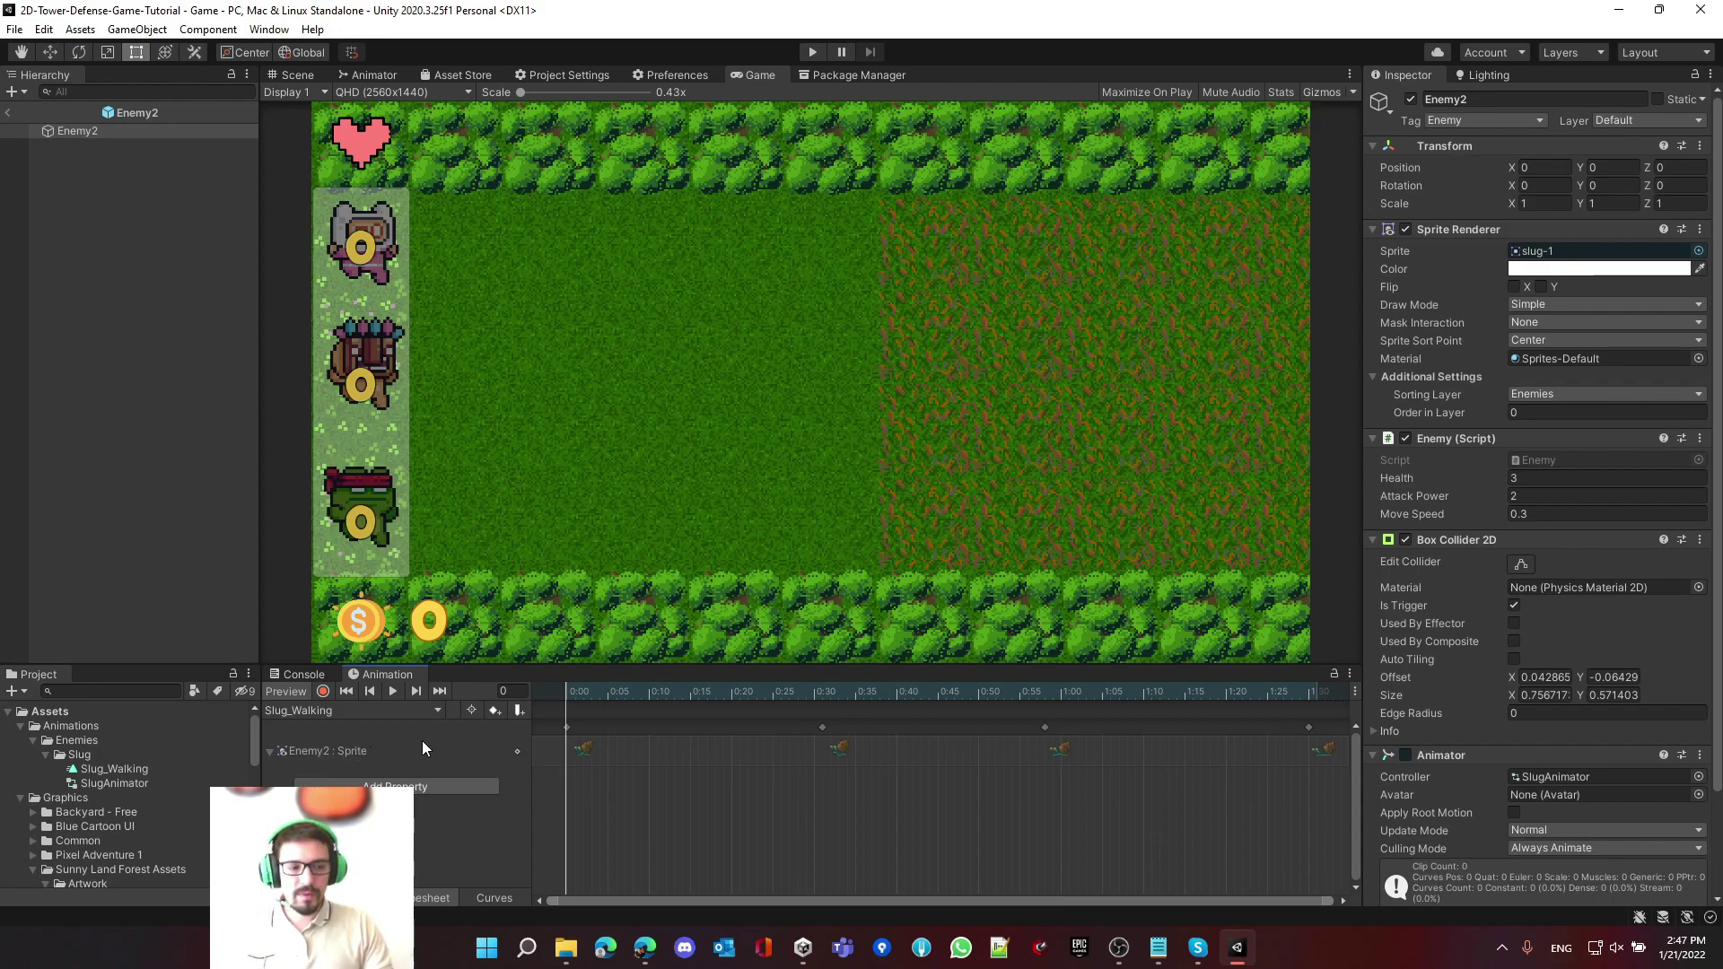
- Examine the import settings of the slug-1 and slug-2 sprites in the Sunny Land enemies' slug folder
scroll(90, 809, down, 5)
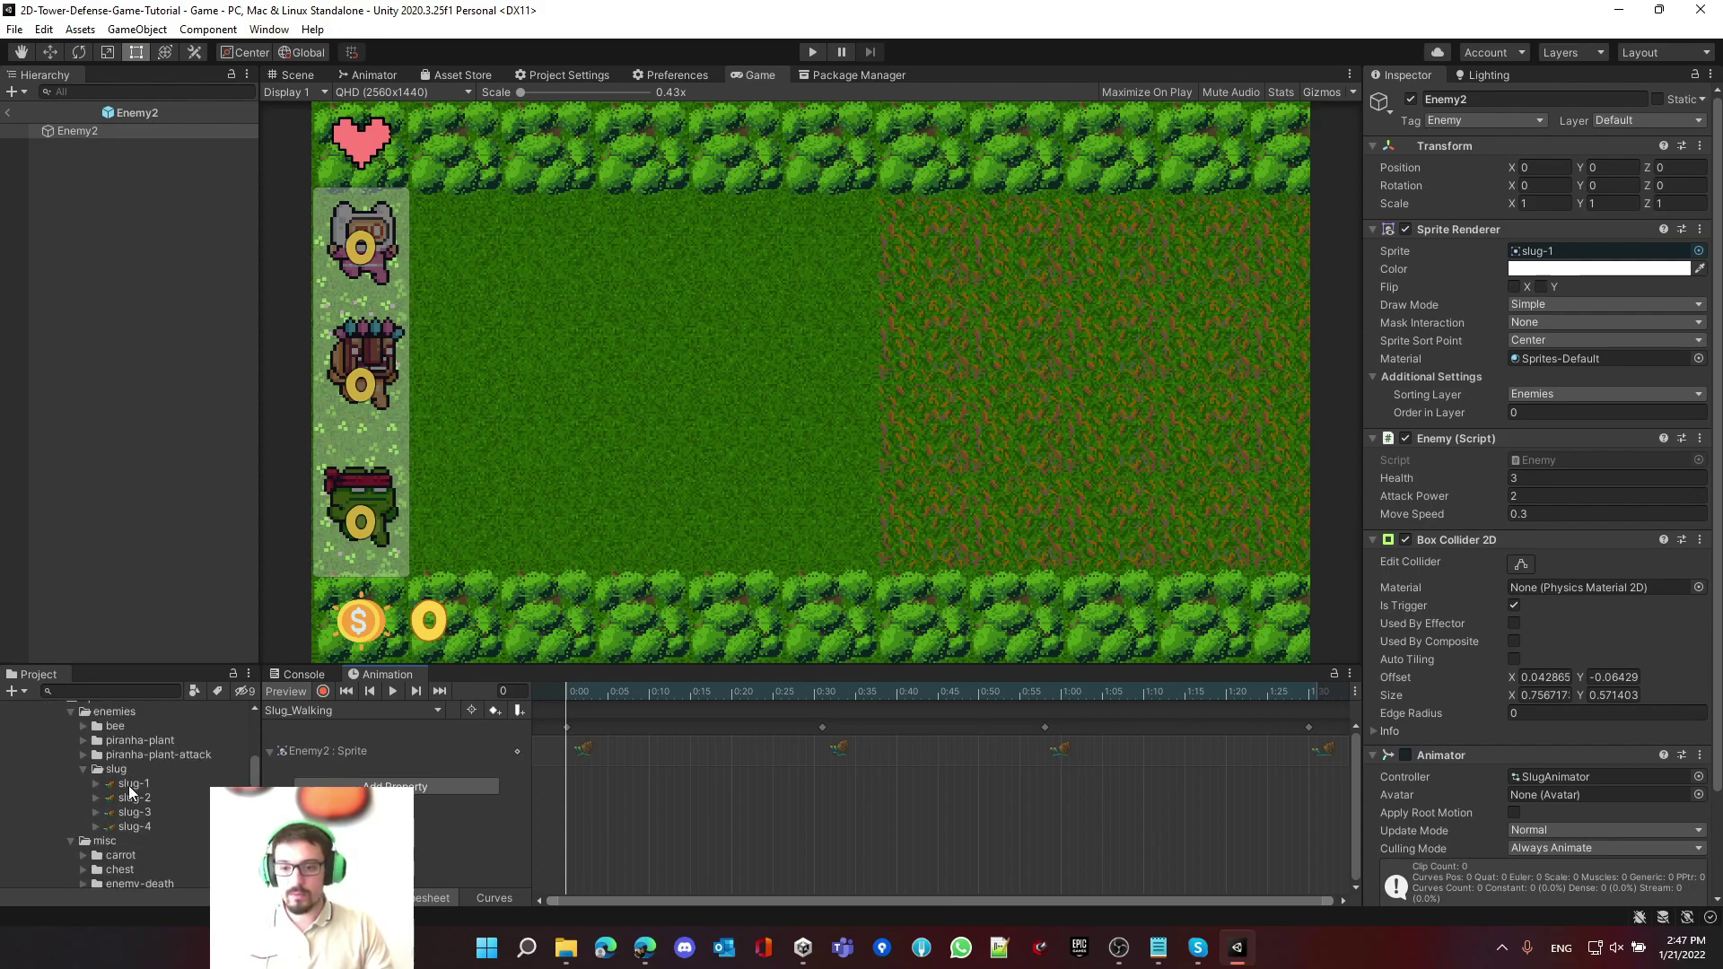
click(127, 785)
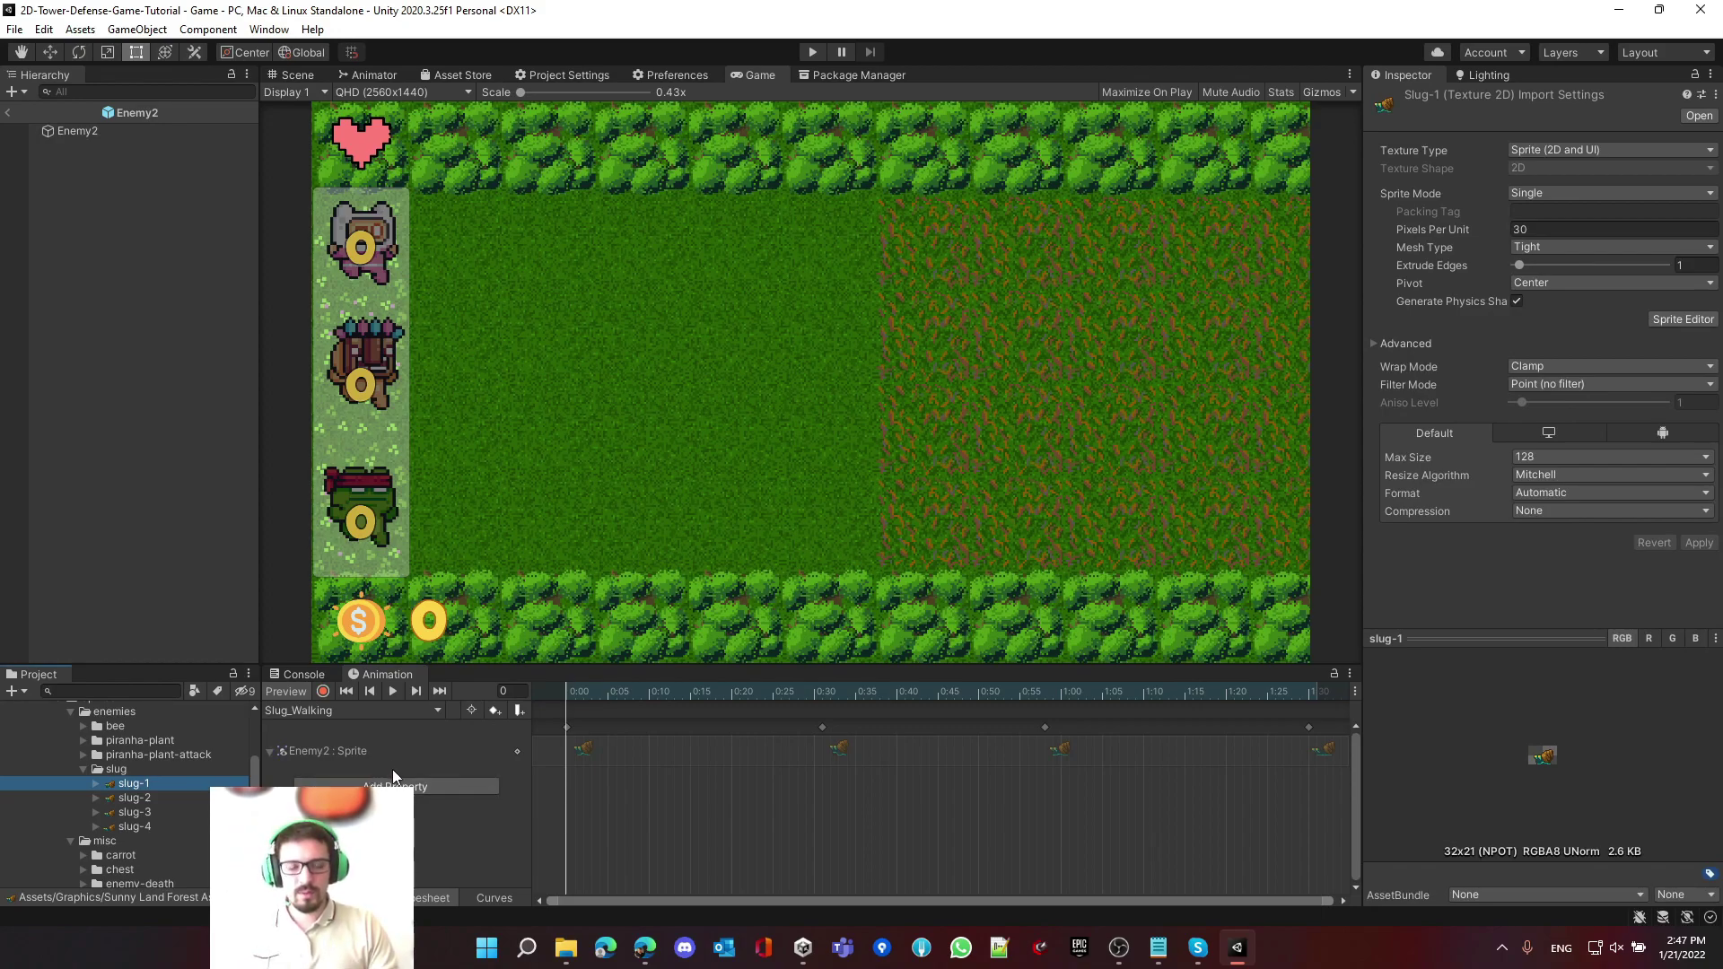
click(163, 795)
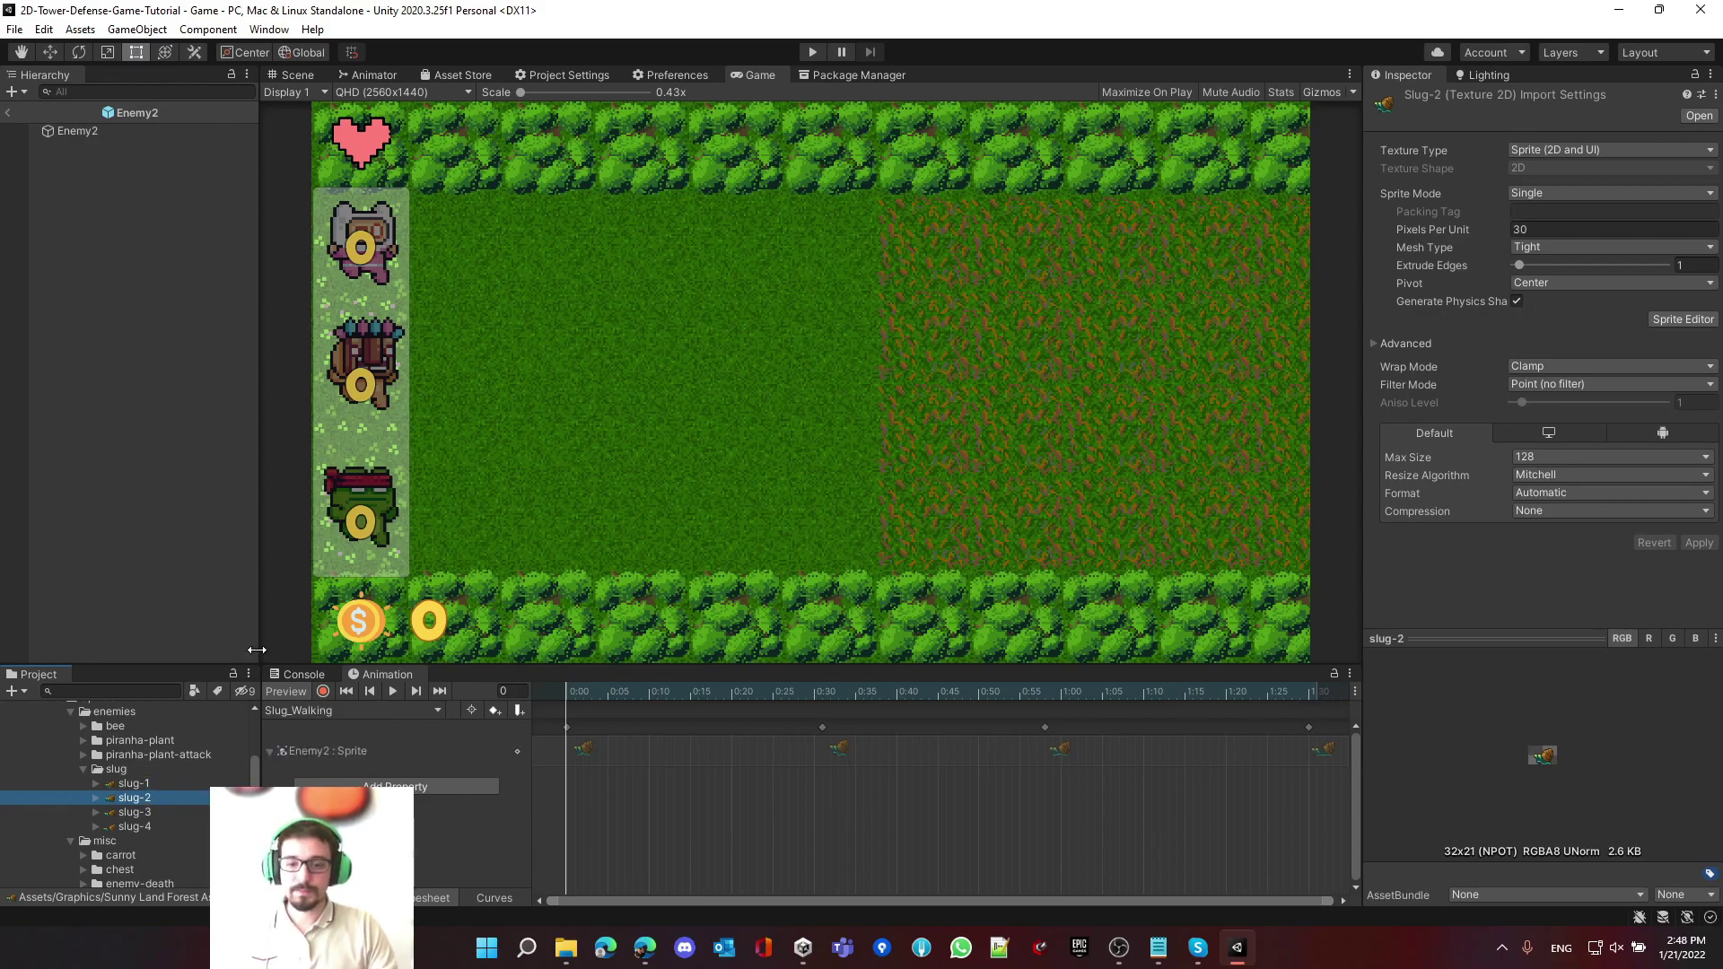
- Create a new animation clip for Enemy2 named Slug_Attack, saved in the Slug folder under Animations > Enemies
click(99, 128)
click(290, 70)
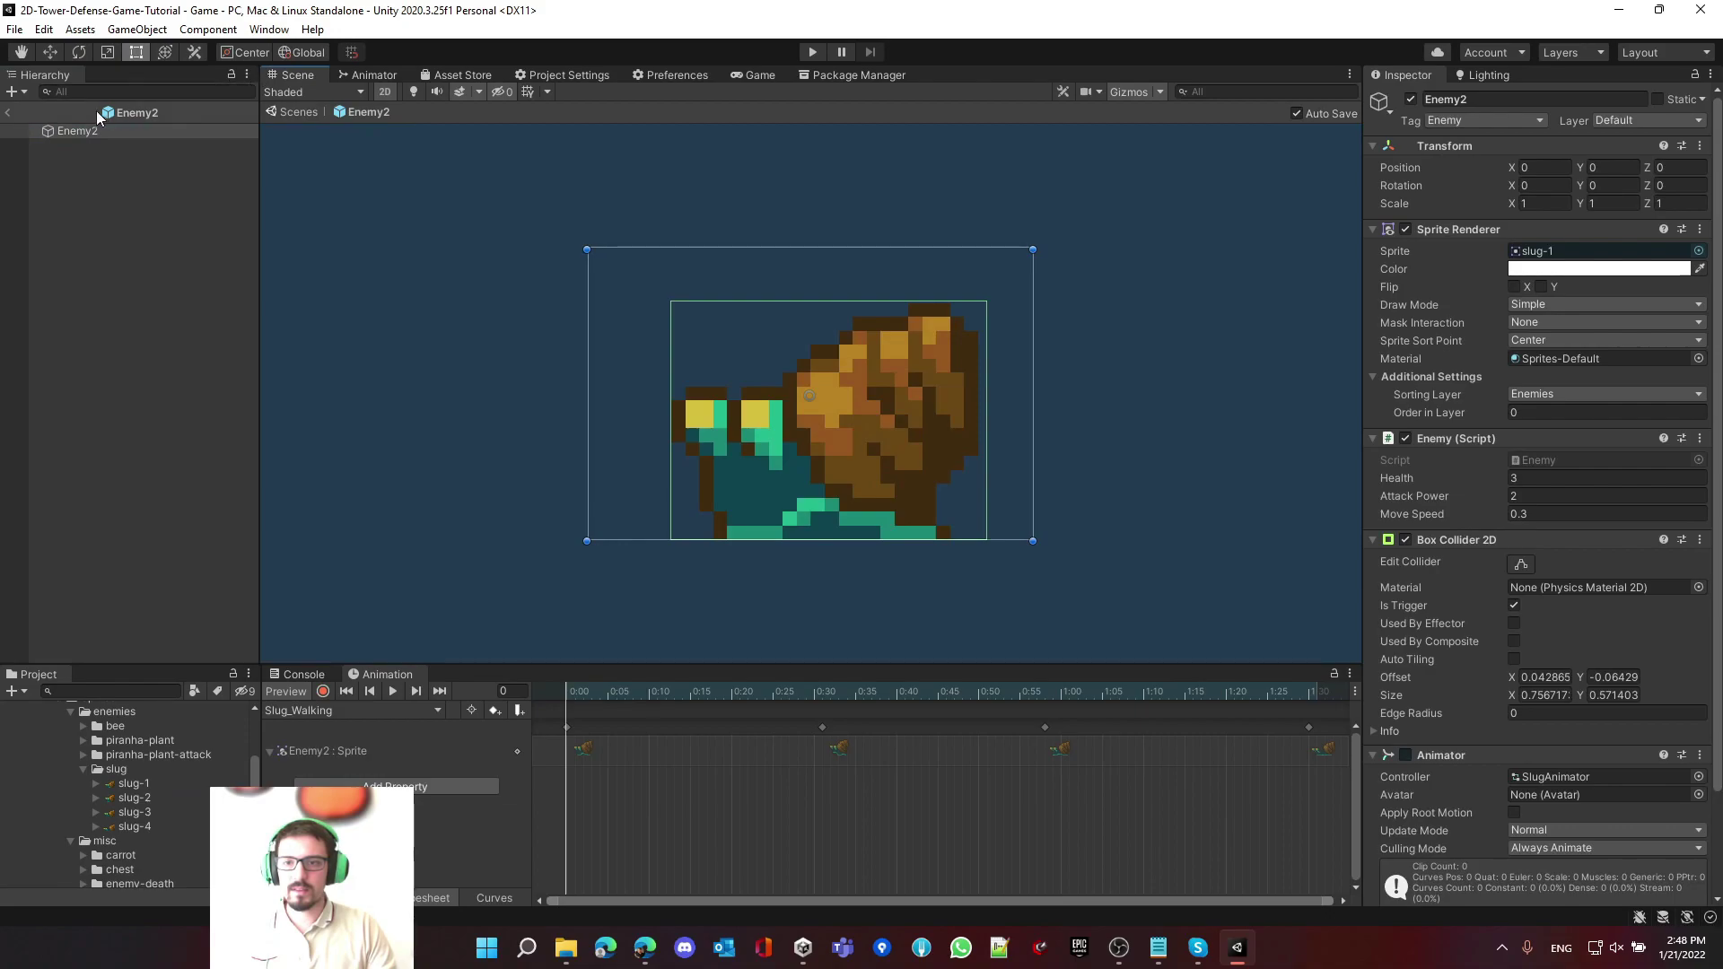
click(352, 712)
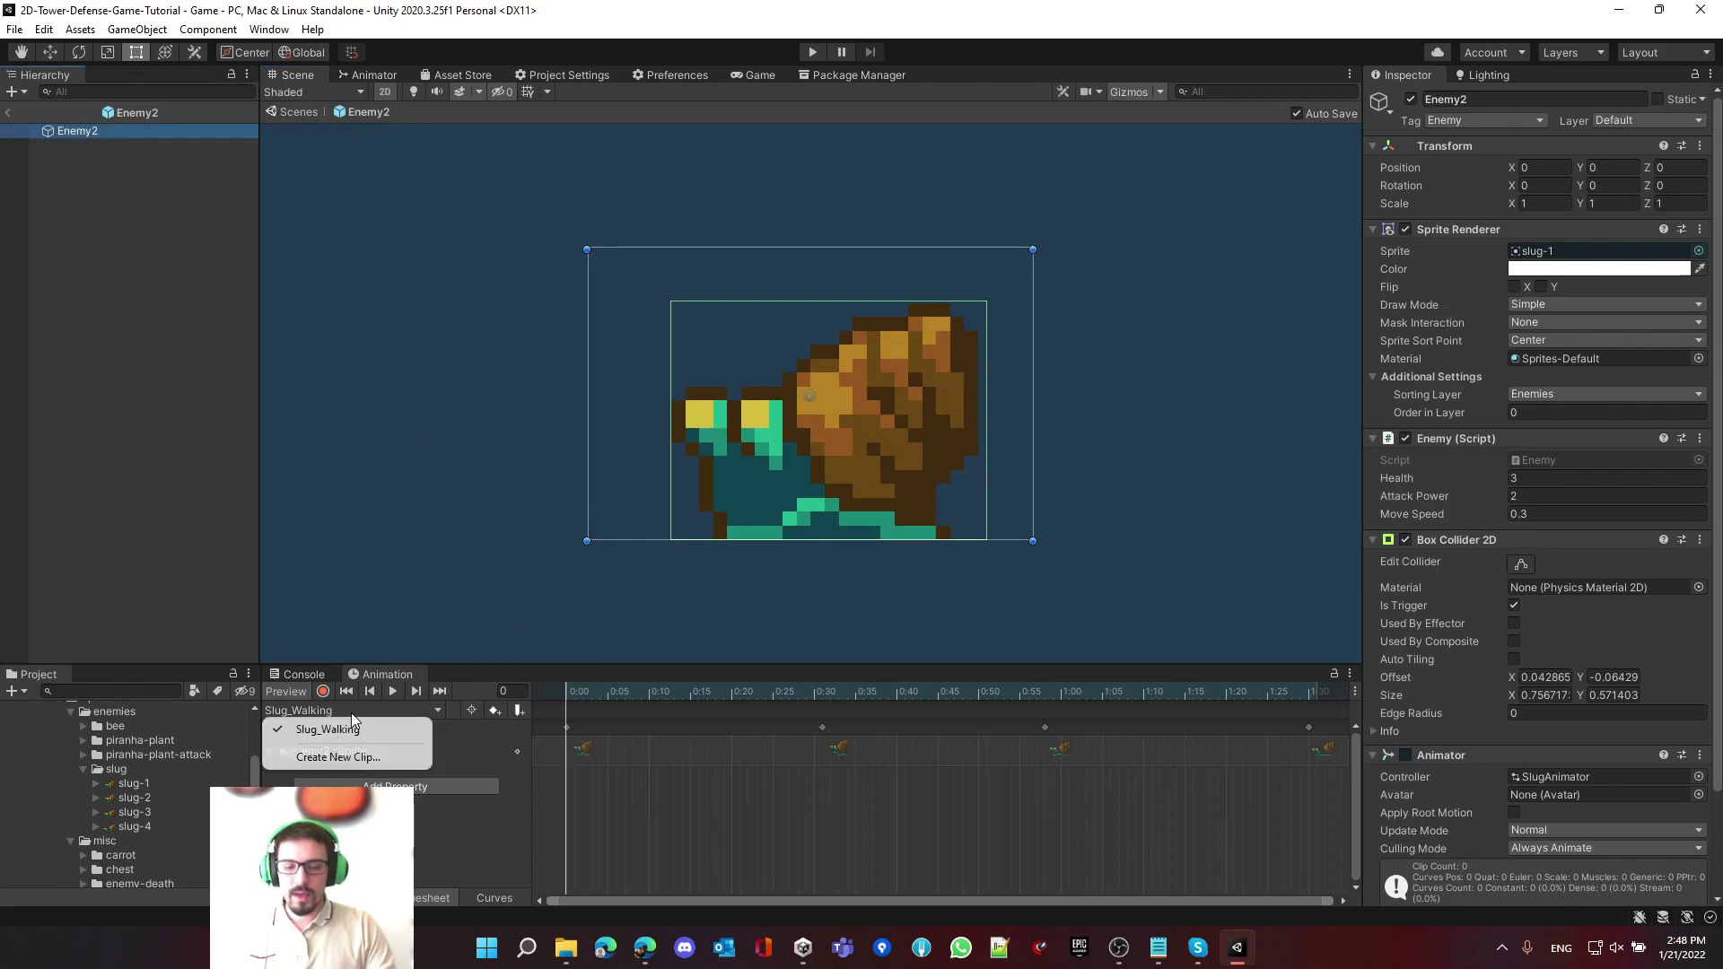
click(368, 762)
text(Slu)
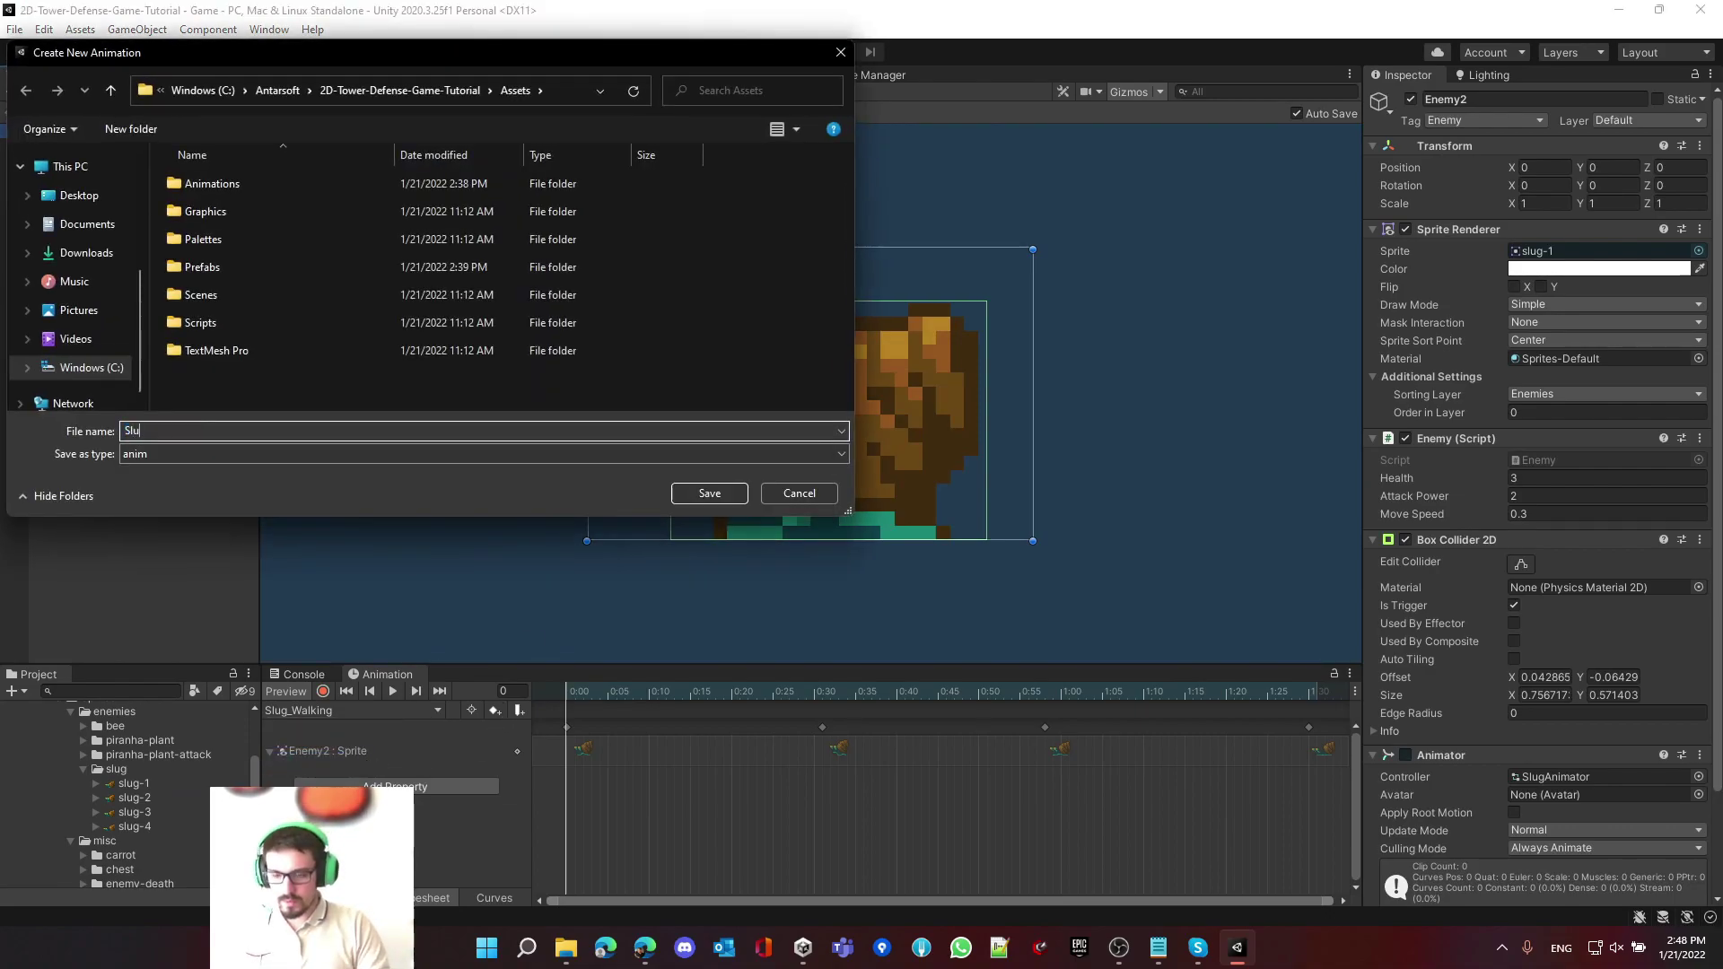
text(g_Attack)
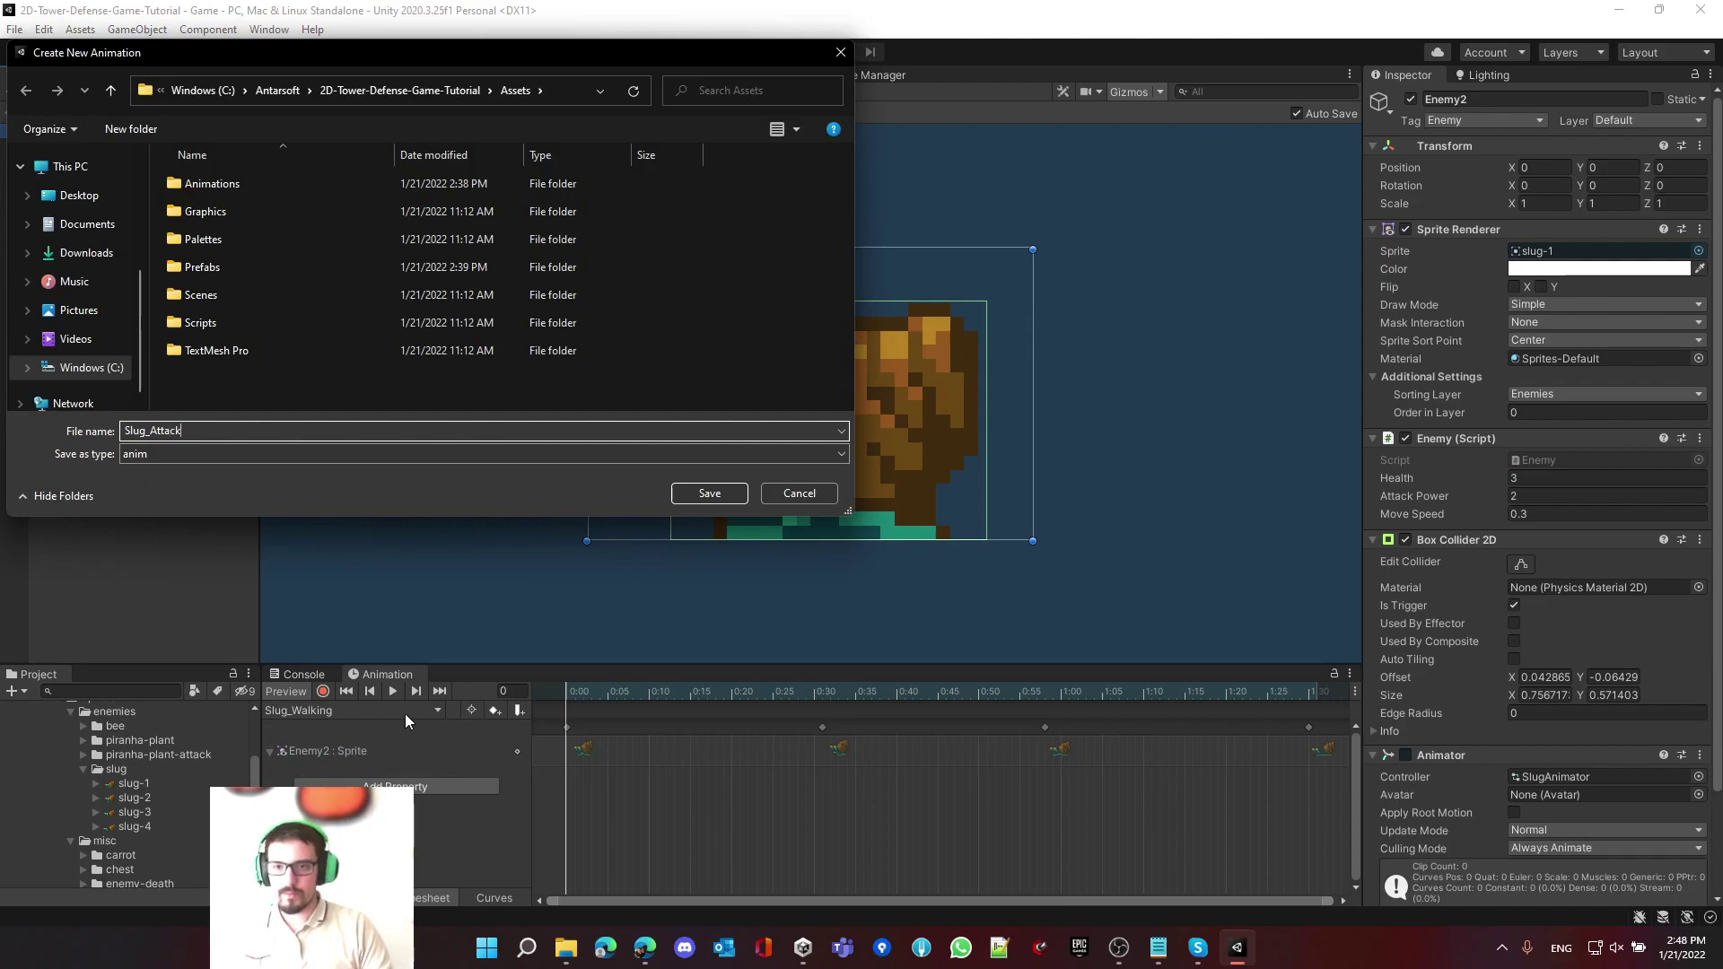
double_click(230, 183)
double_click(230, 183)
double_click(218, 181)
click(707, 493)
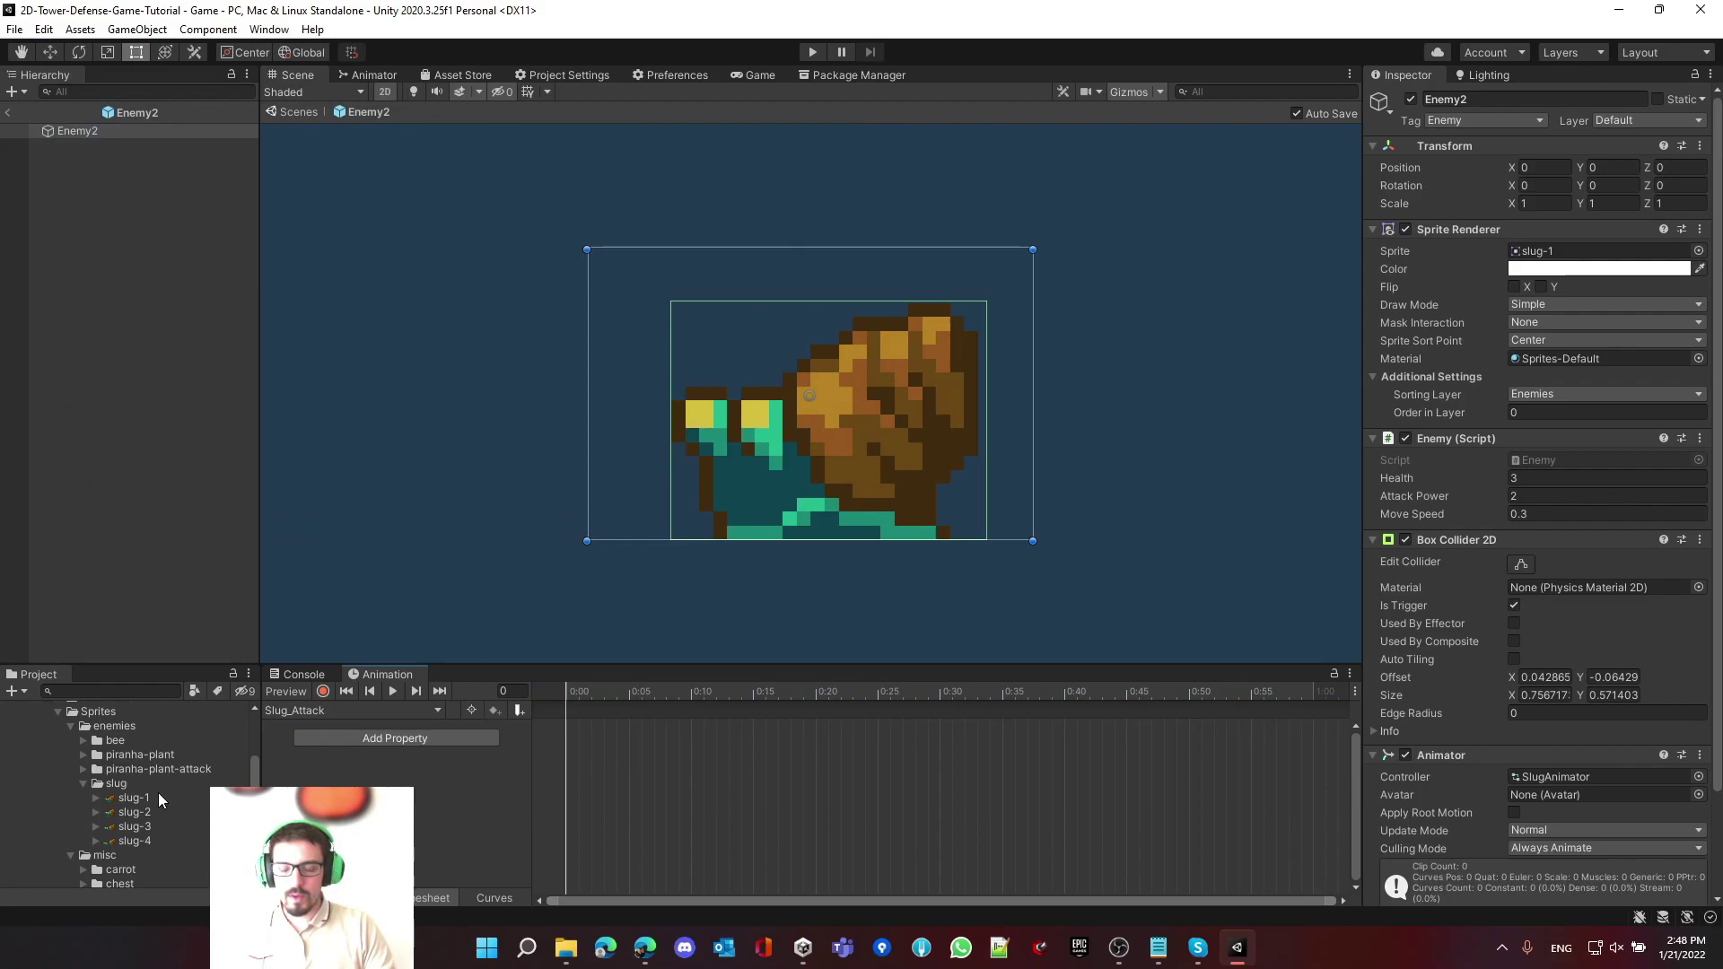
- Turn off Loop Time for the Slug_Attack clip and bring that clip up on Enemy2's animation timeline
click(116, 770)
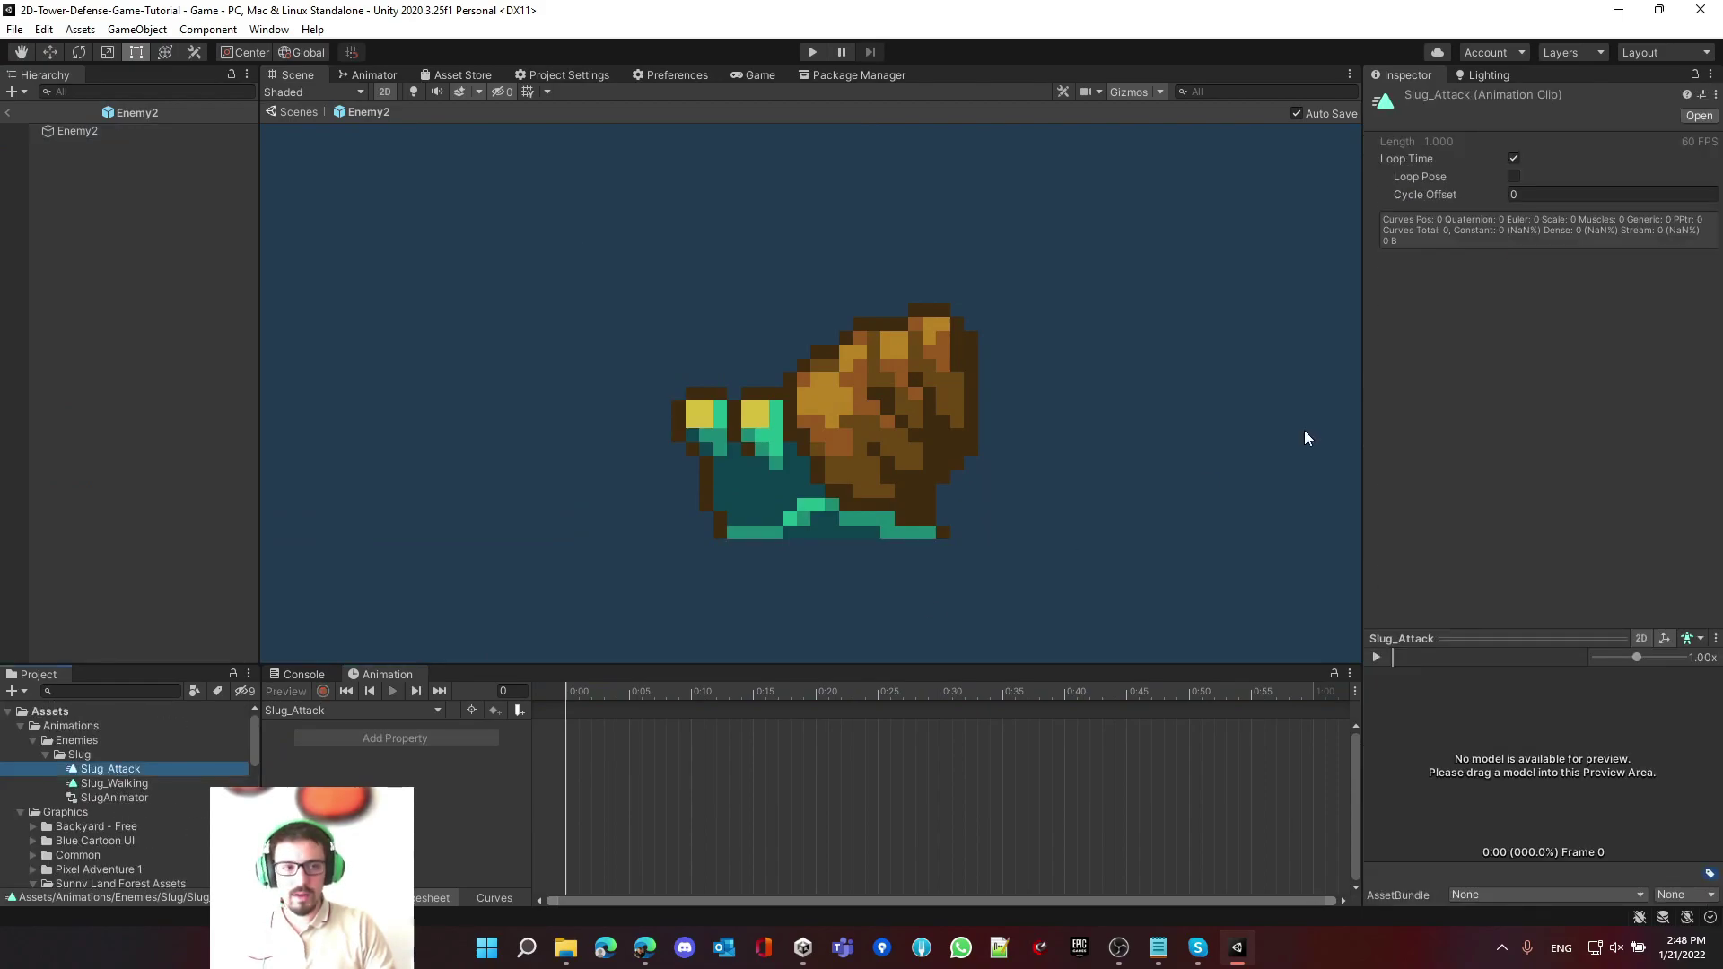
click(1514, 159)
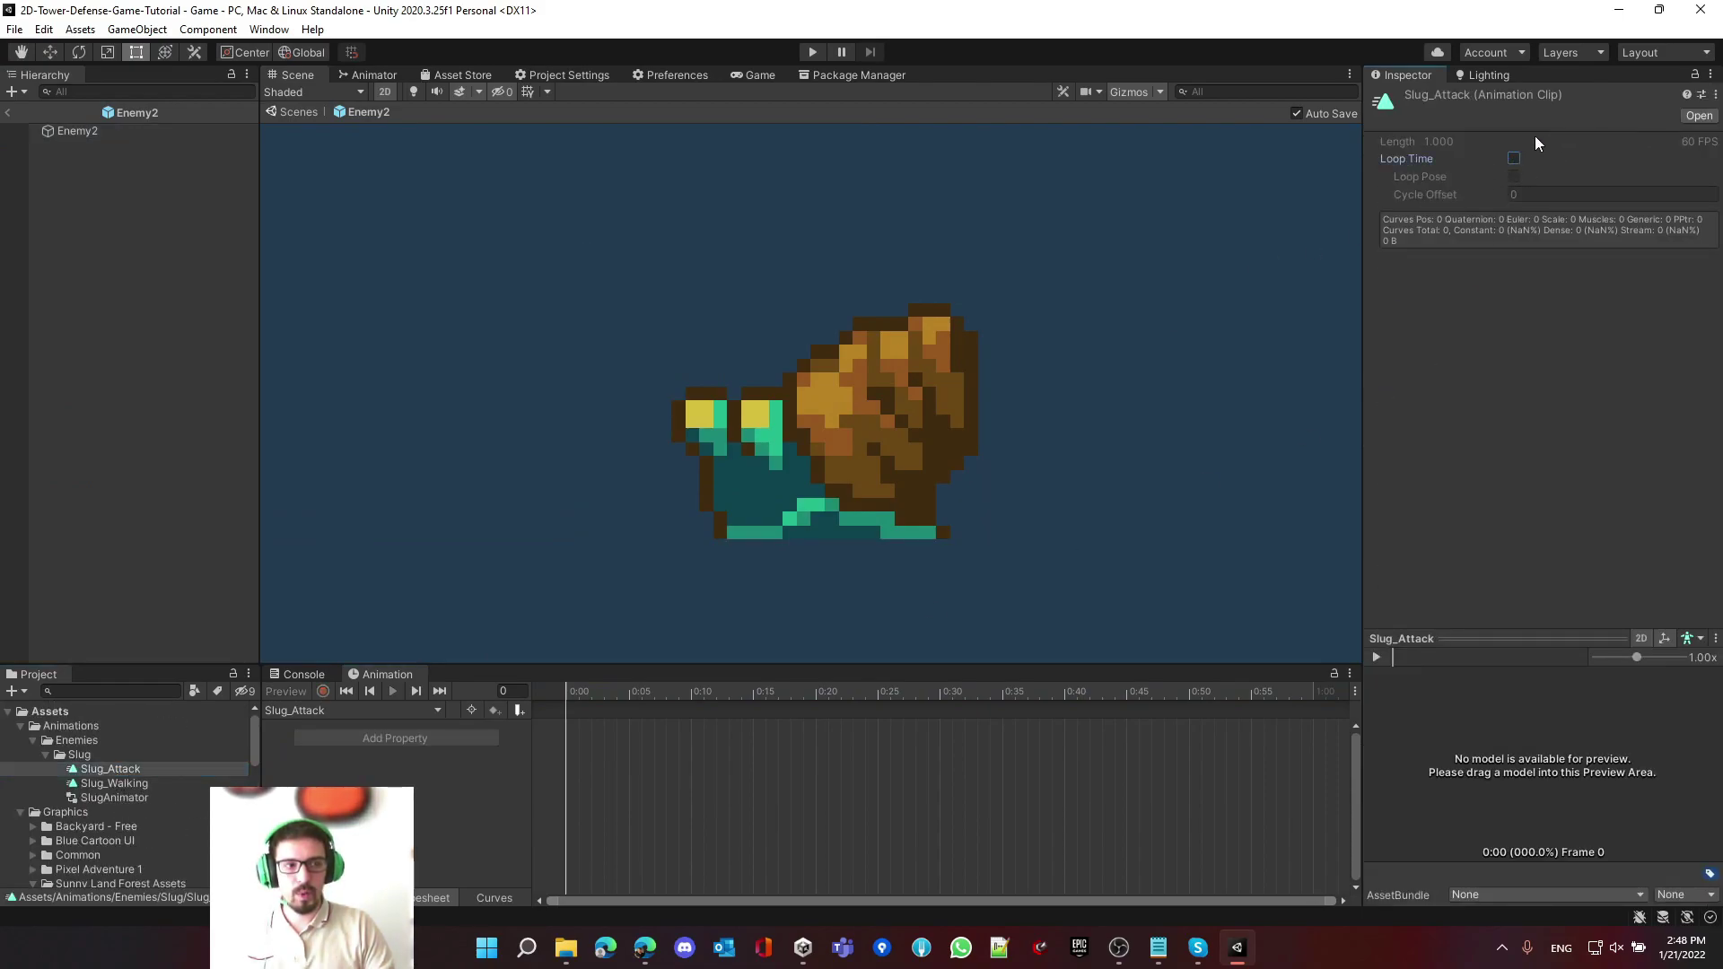
click(79, 131)
click(352, 709)
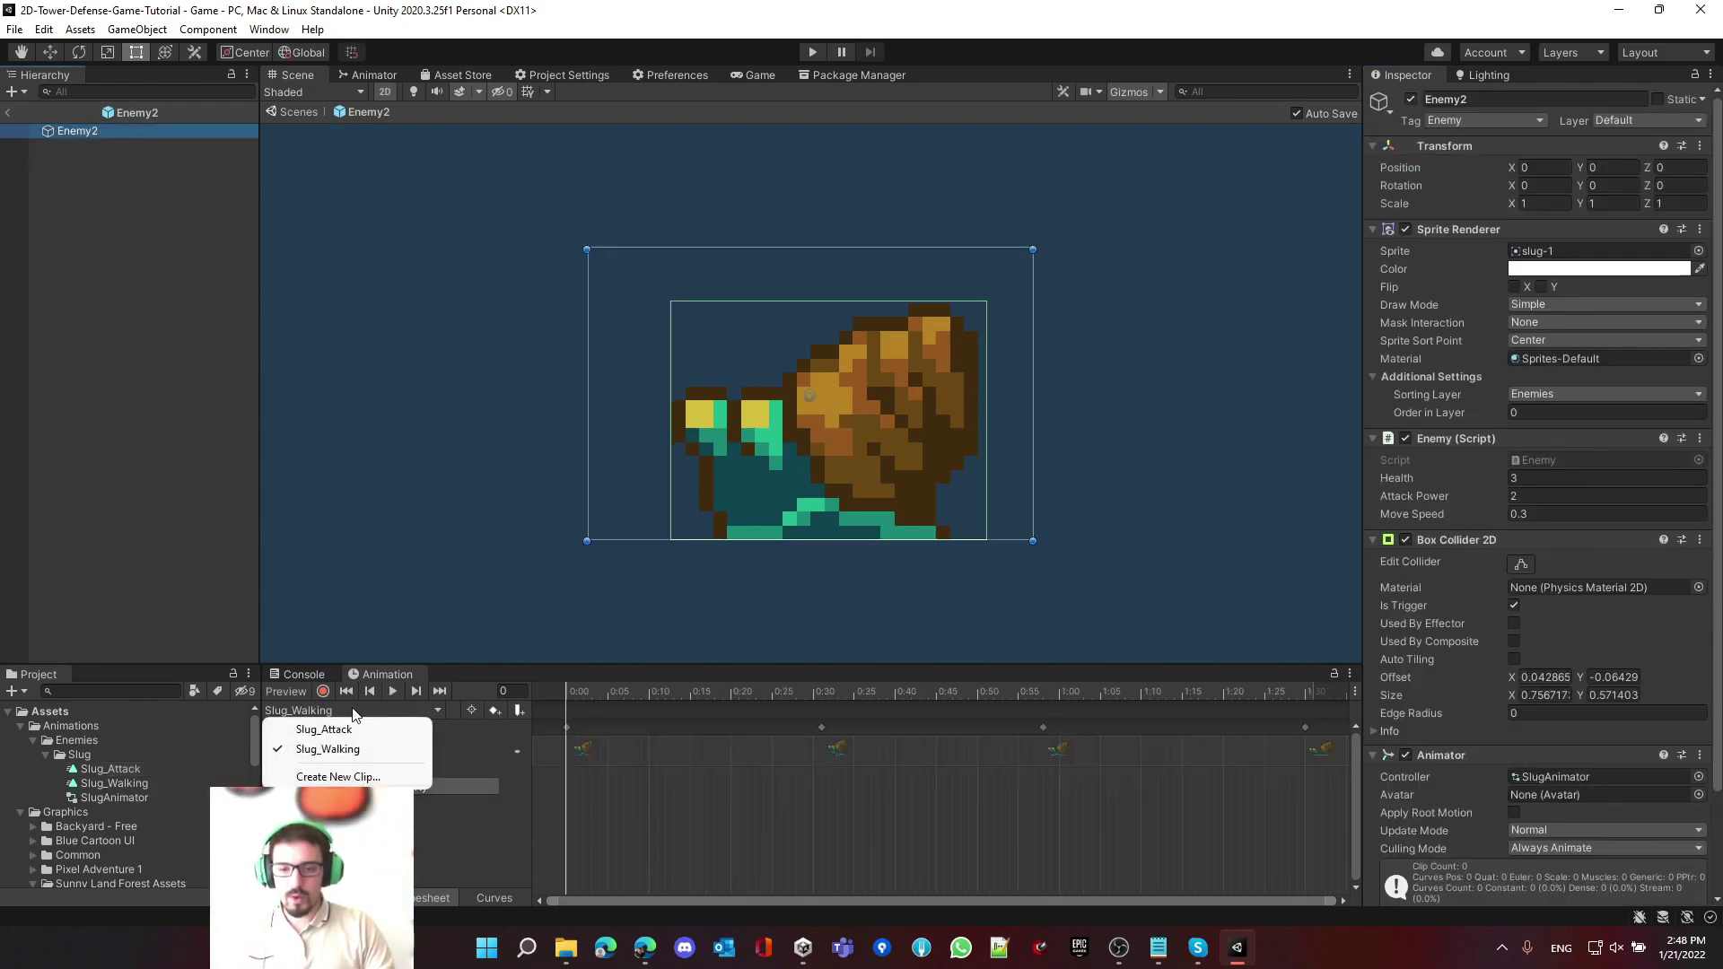
click(450, 762)
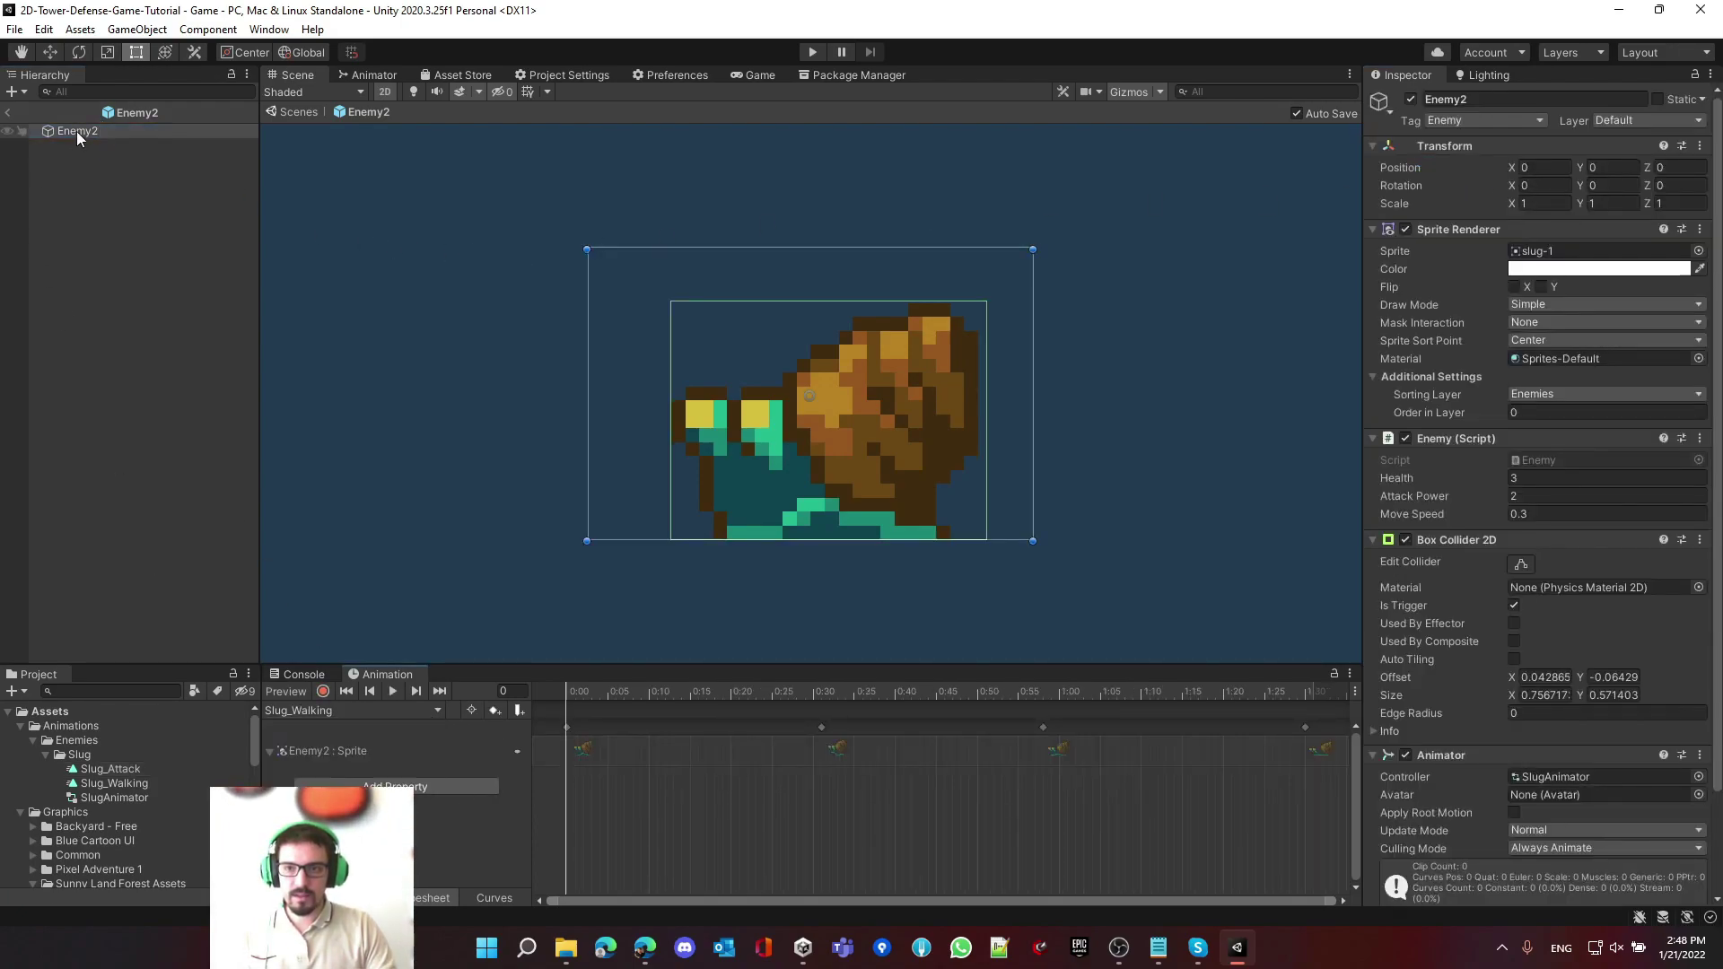
click(408, 711)
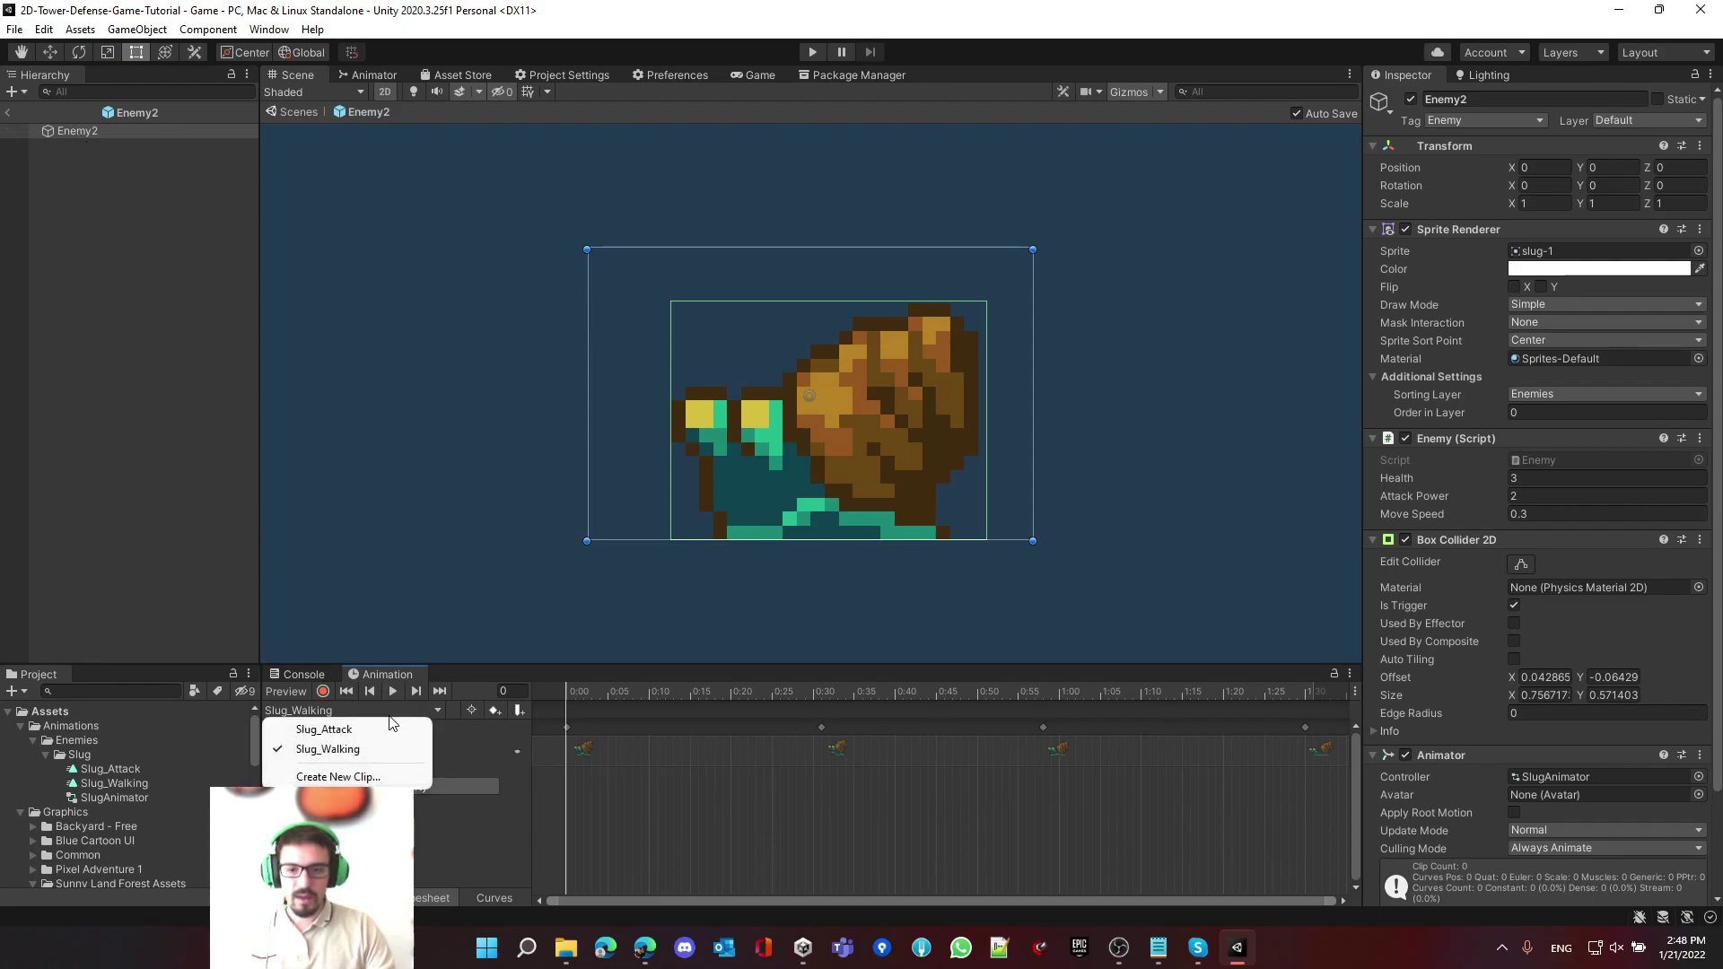
click(371, 731)
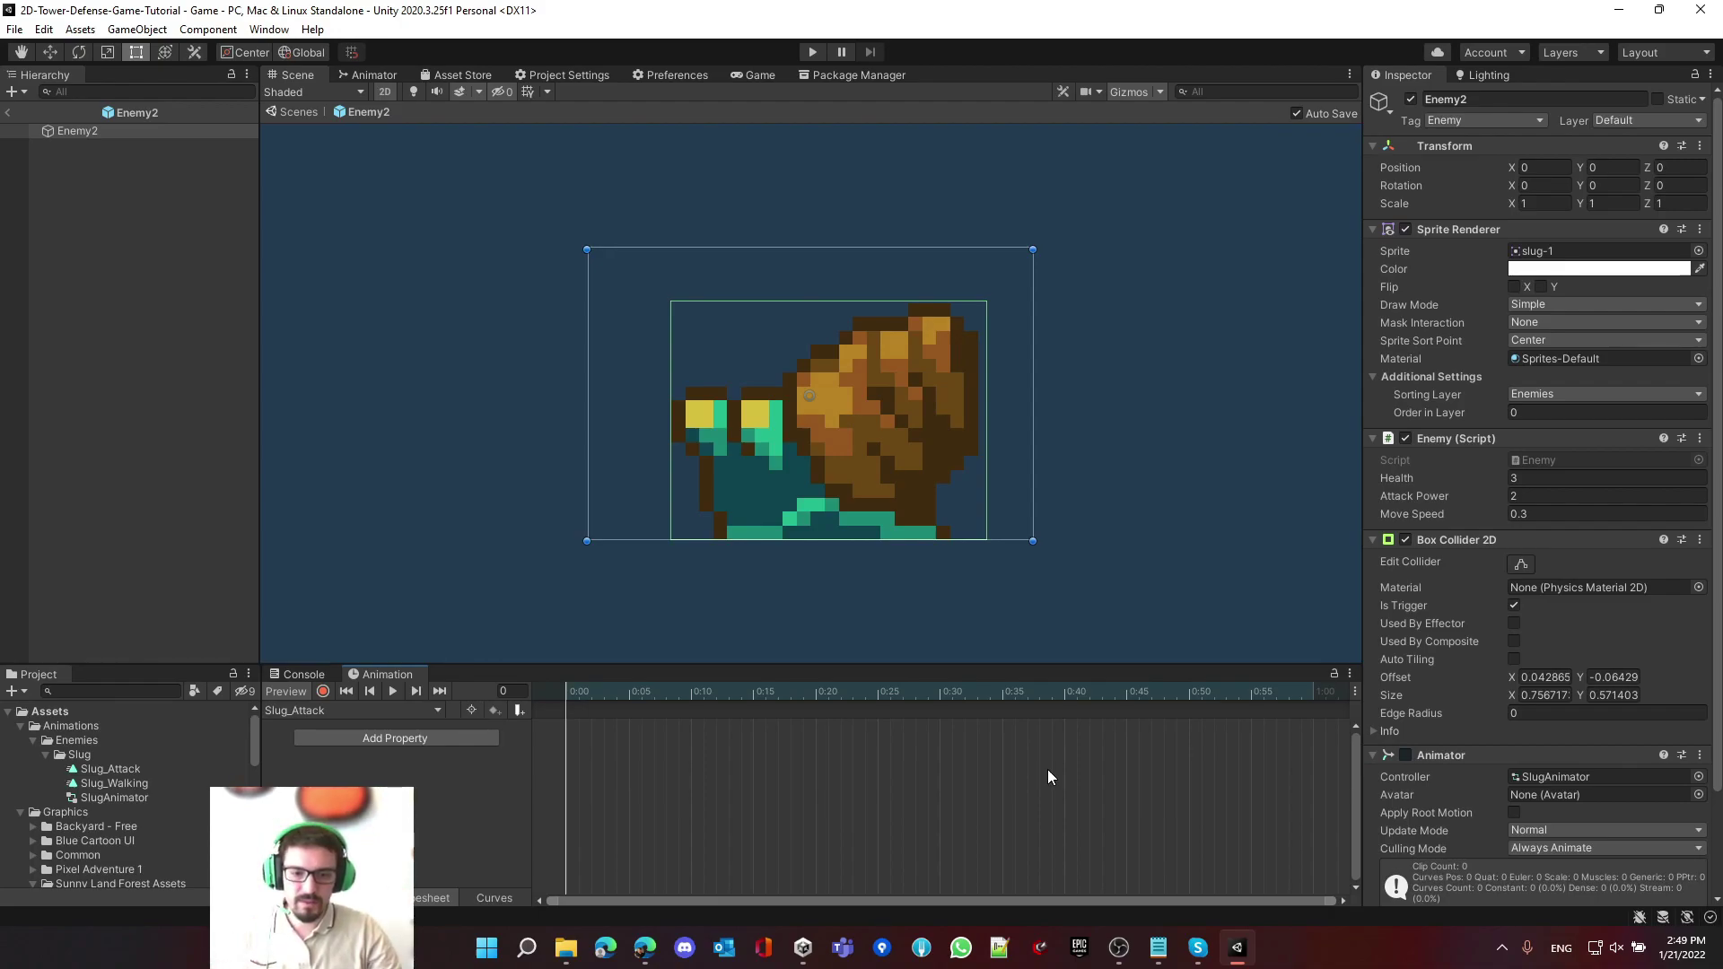
- Try squashing the Enemy2 slug horizontally with the Scale tool in the prefab view
click(37, 131)
click(646, 411)
key(r)
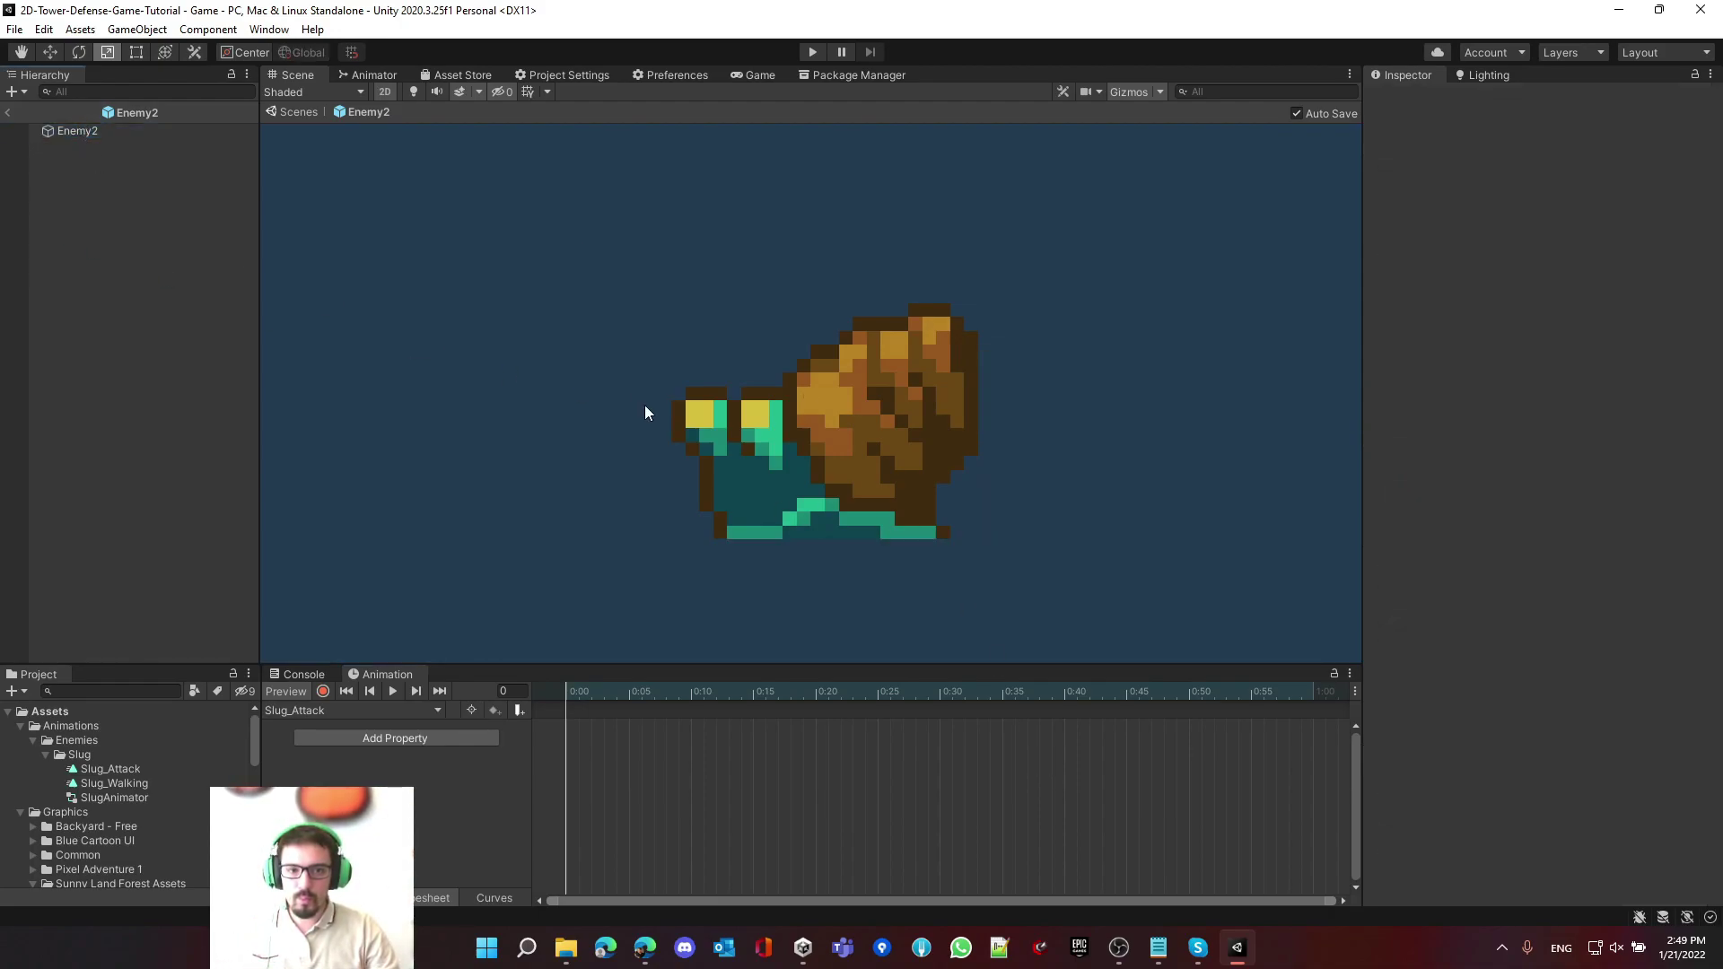
click(831, 440)
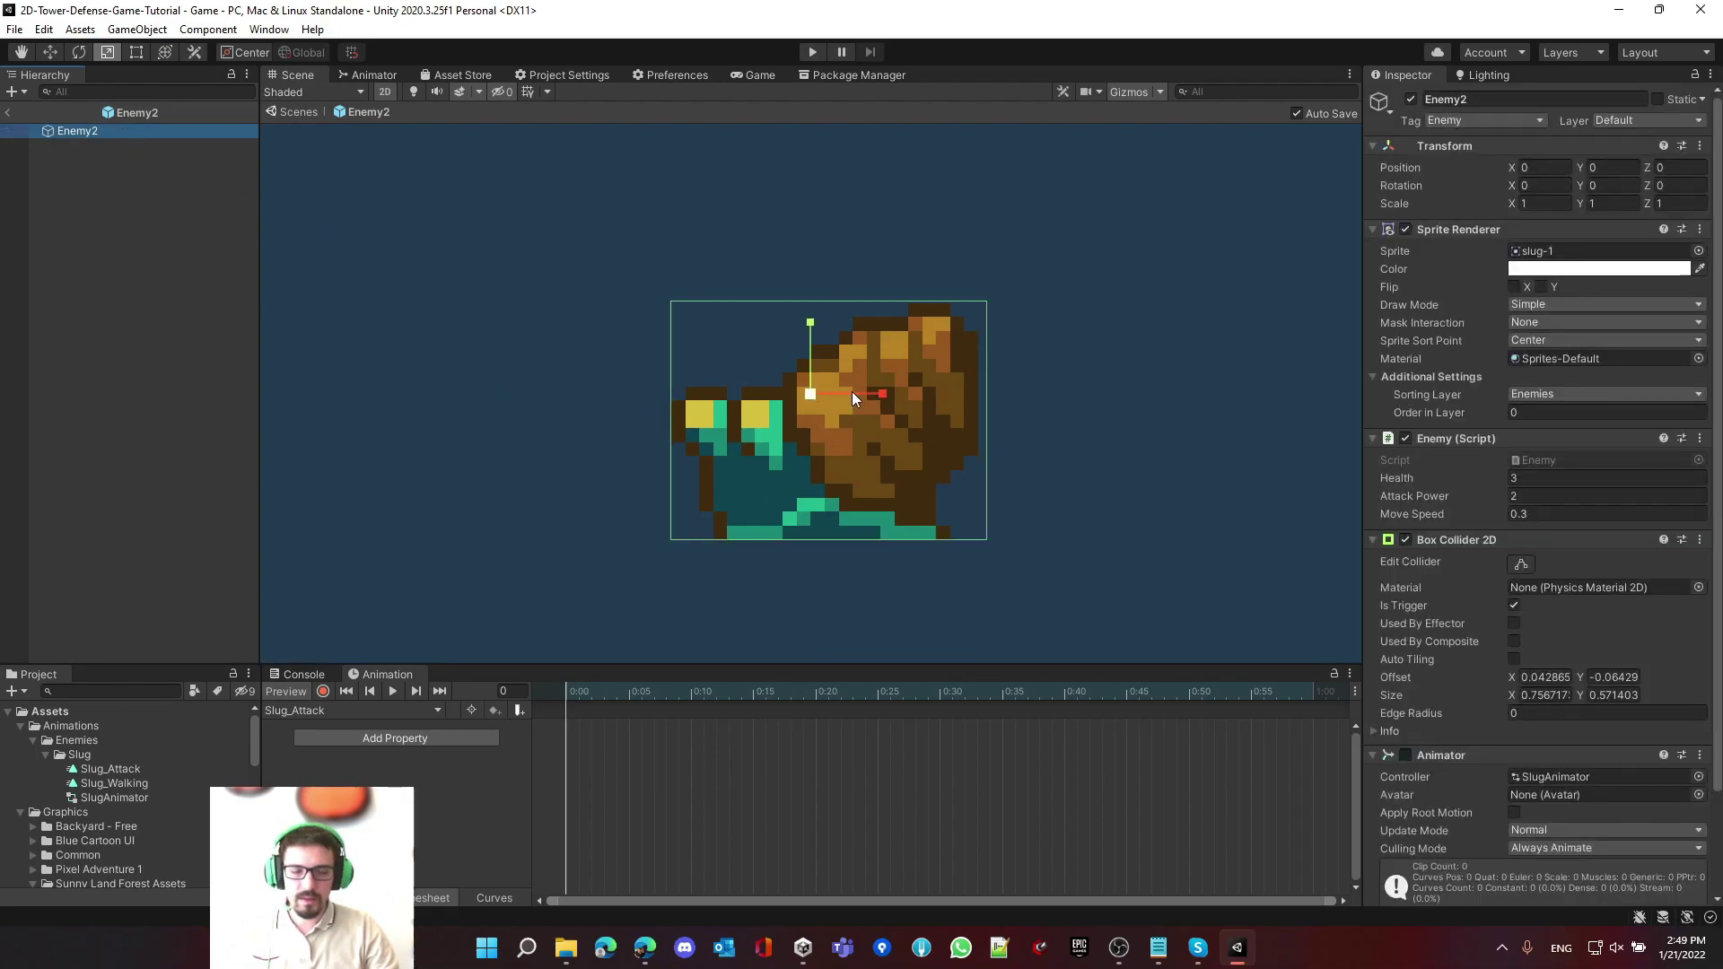
mouse_move(881, 393)
mouse_down()
mouse_move(858, 400)
mouse_move(874, 400)
mouse_up()
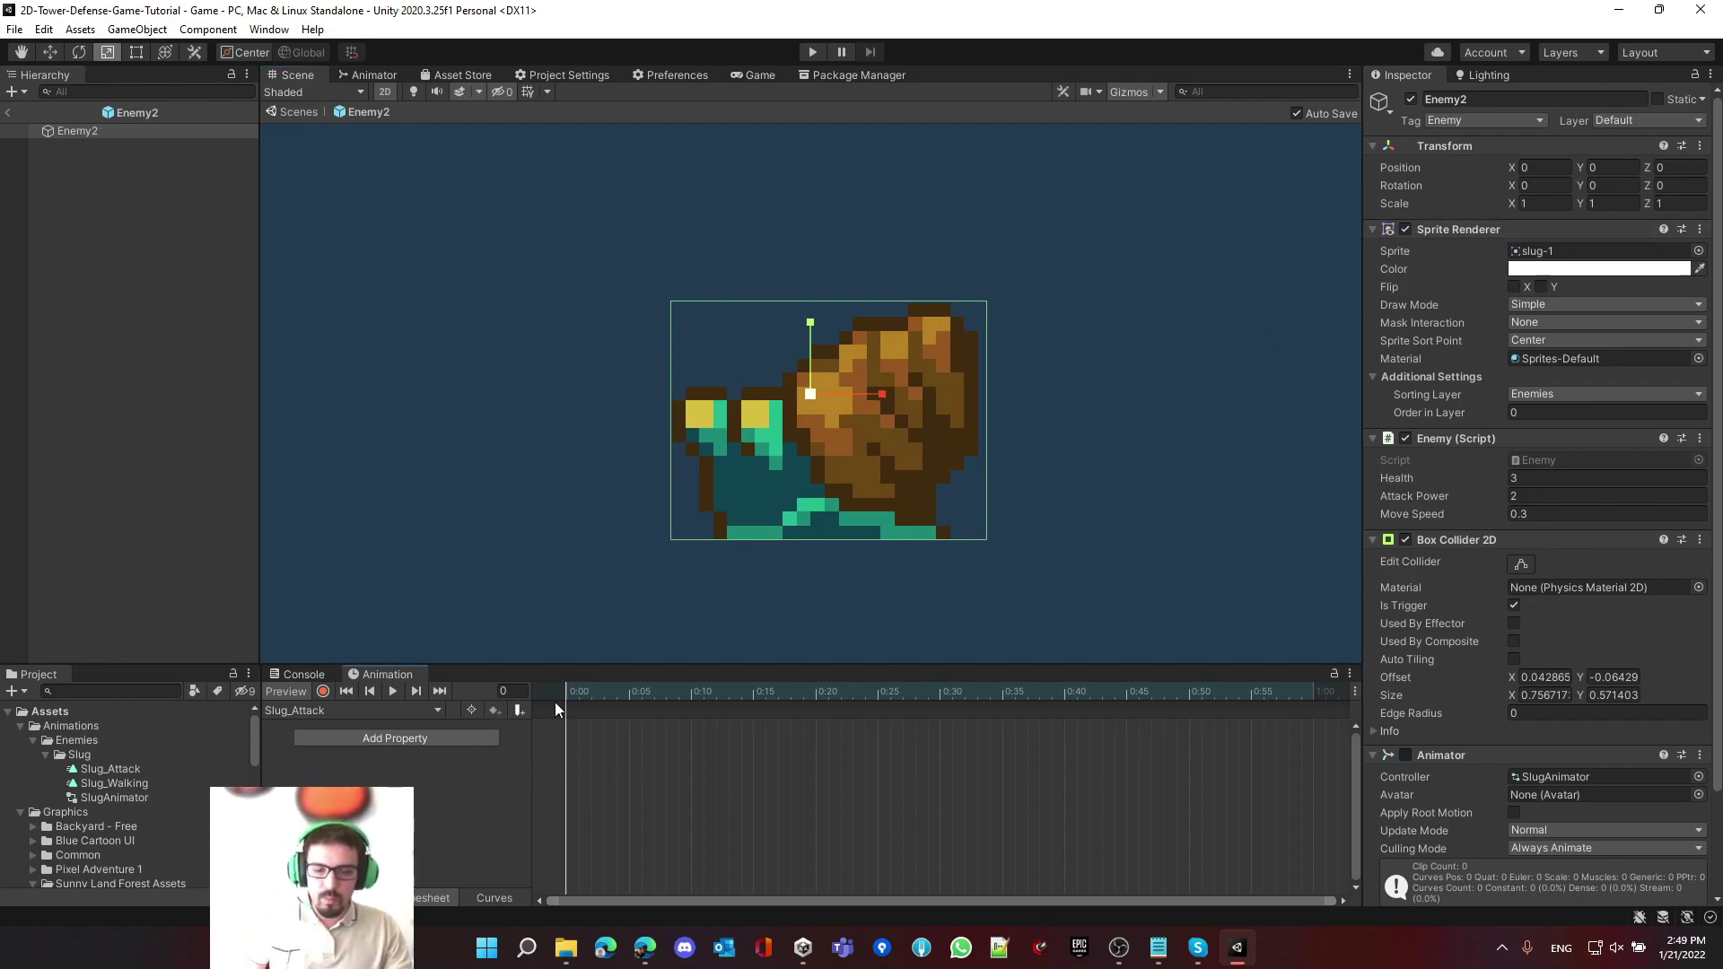
drag(569, 691, 492, 713)
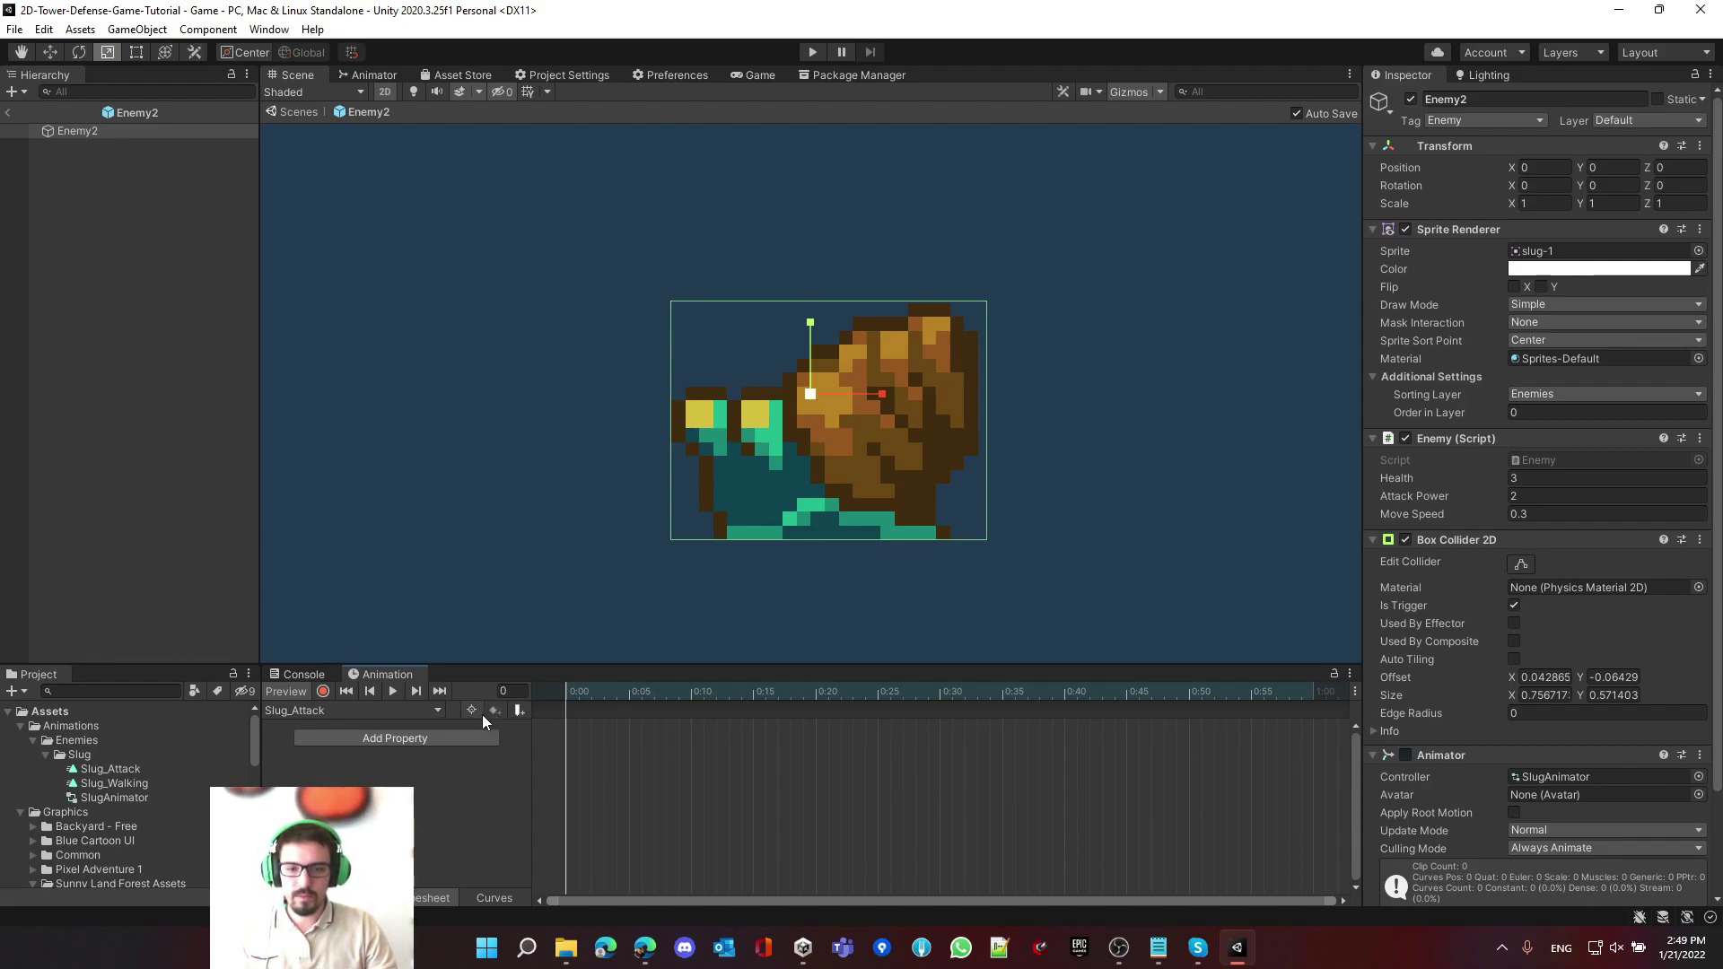
right_click(566, 709)
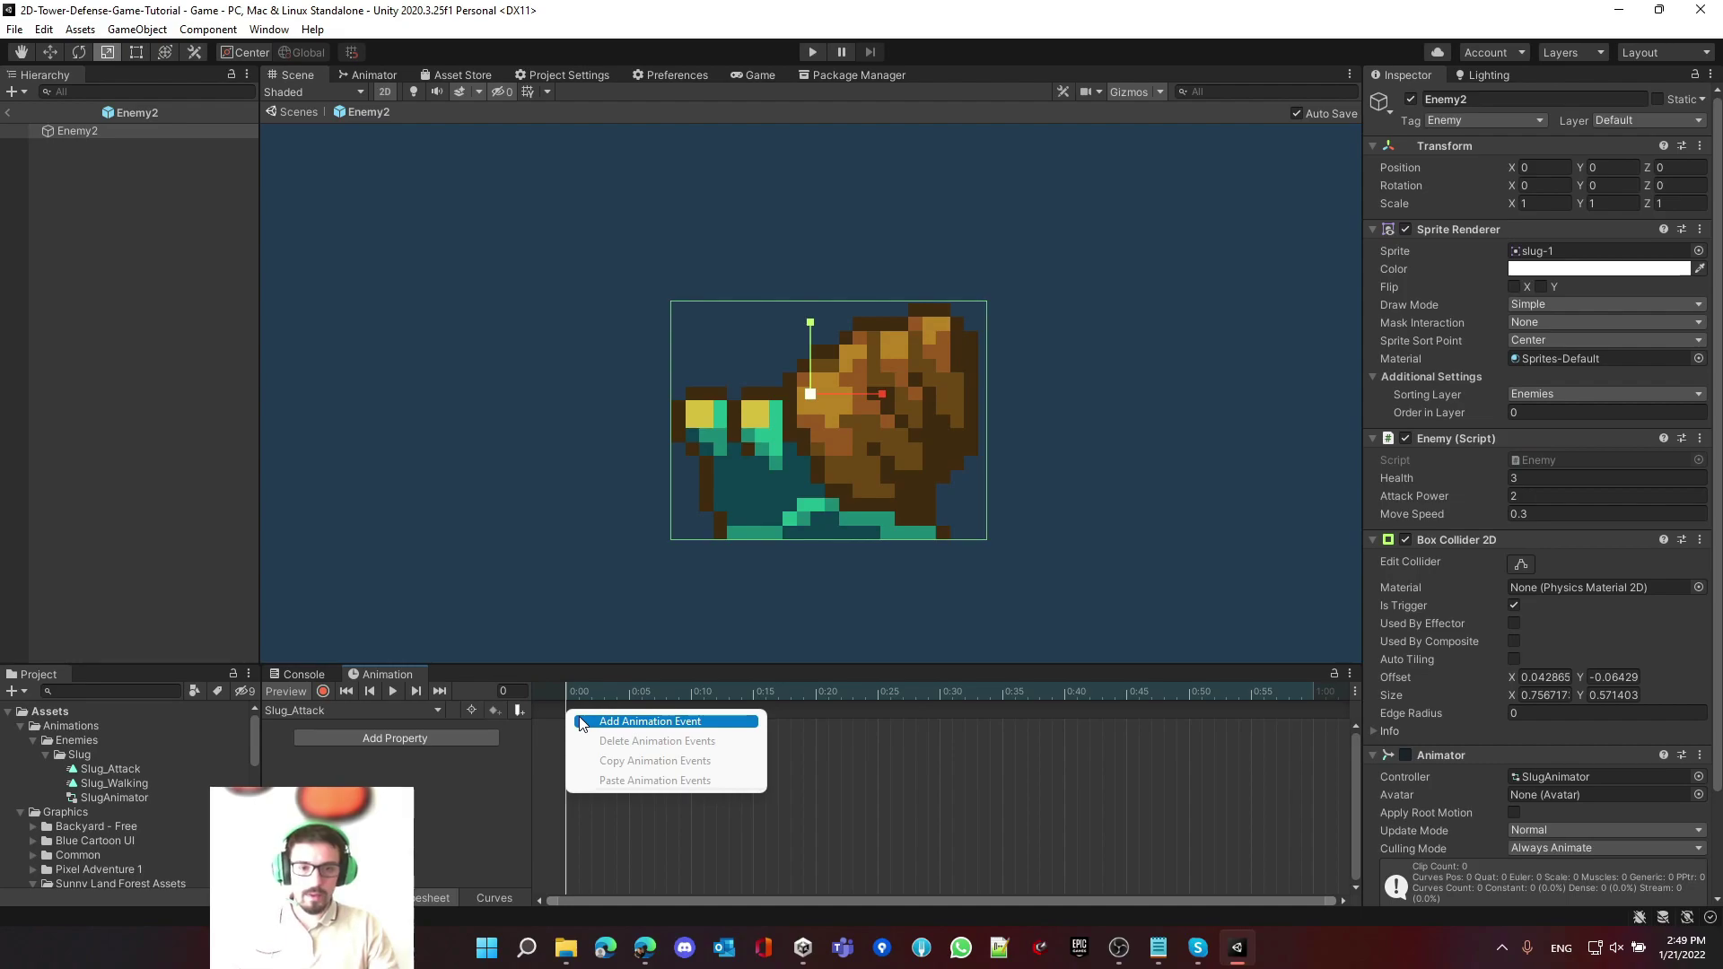
click(578, 681)
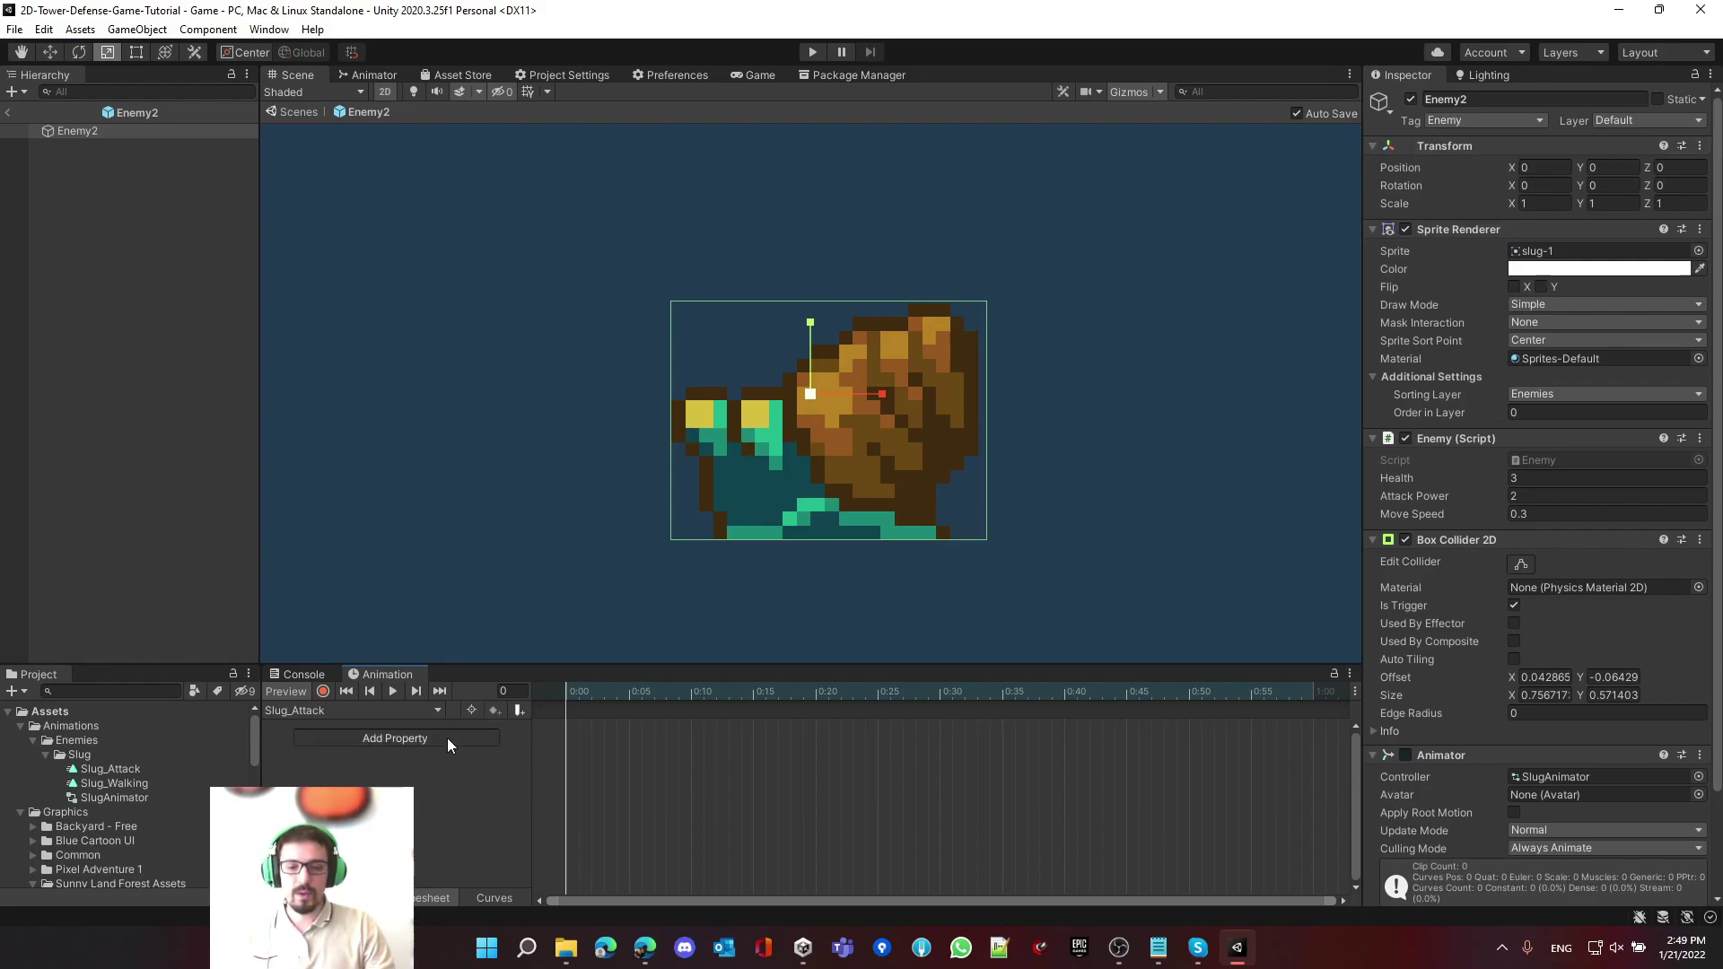
- Add Enemy2's Transform Scale as an animated property of Slug_Attack and expand its x, y and z components
click(416, 739)
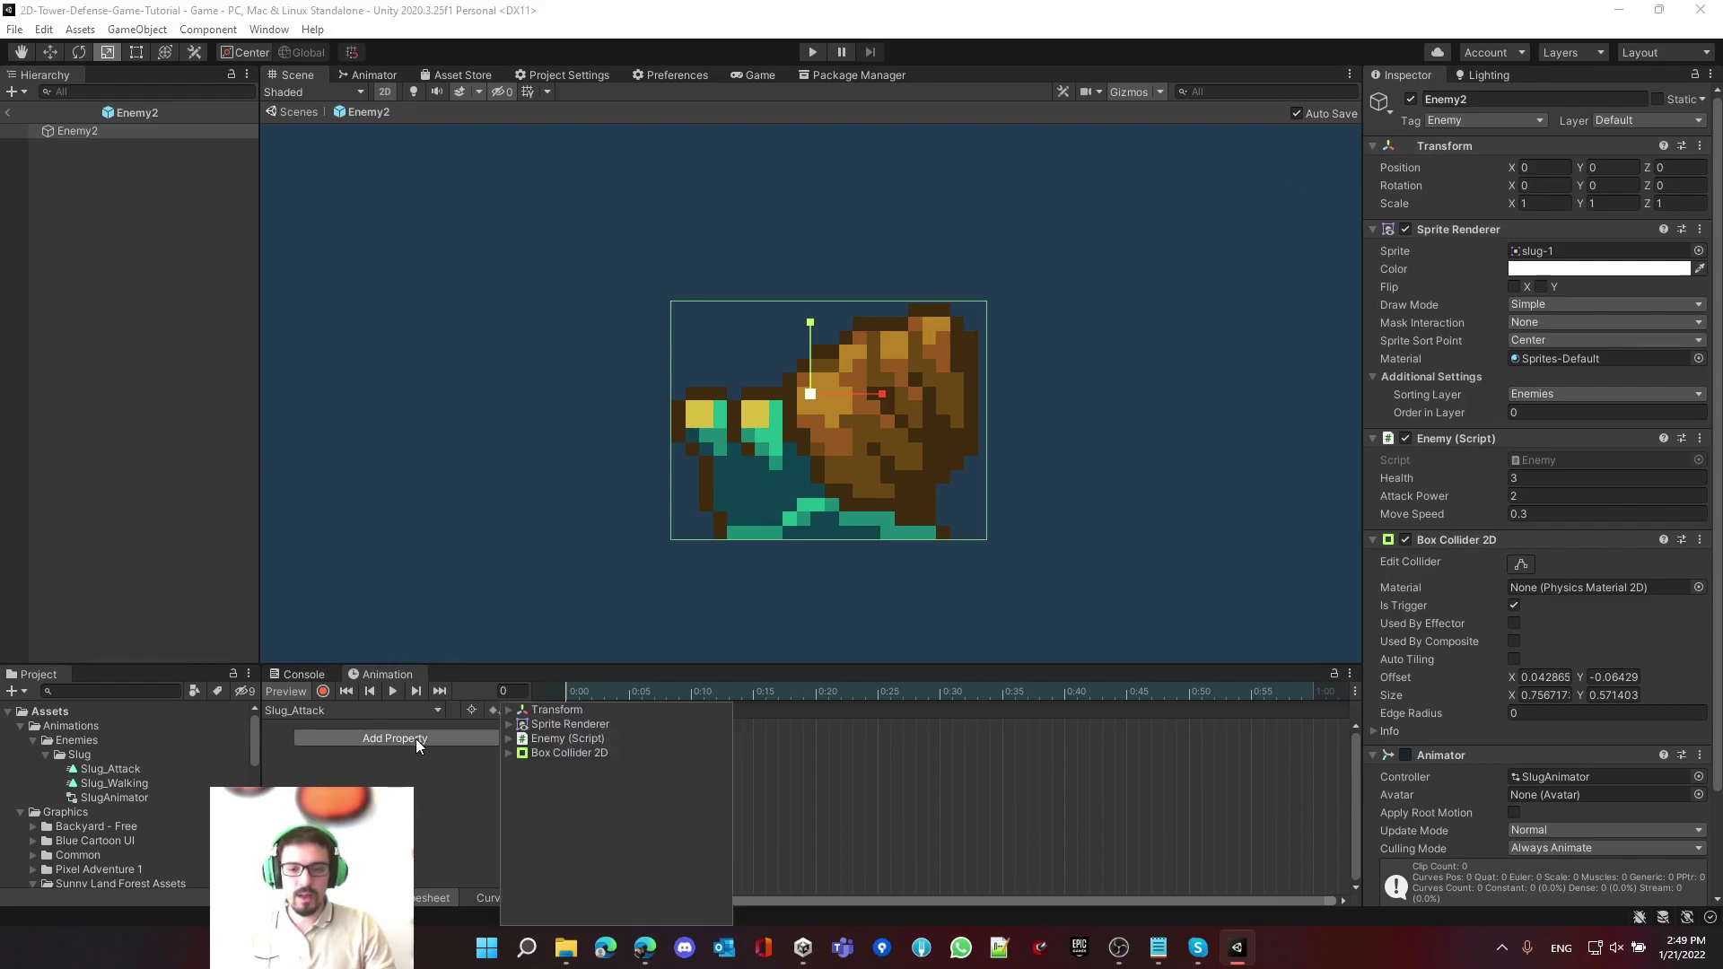
click(510, 711)
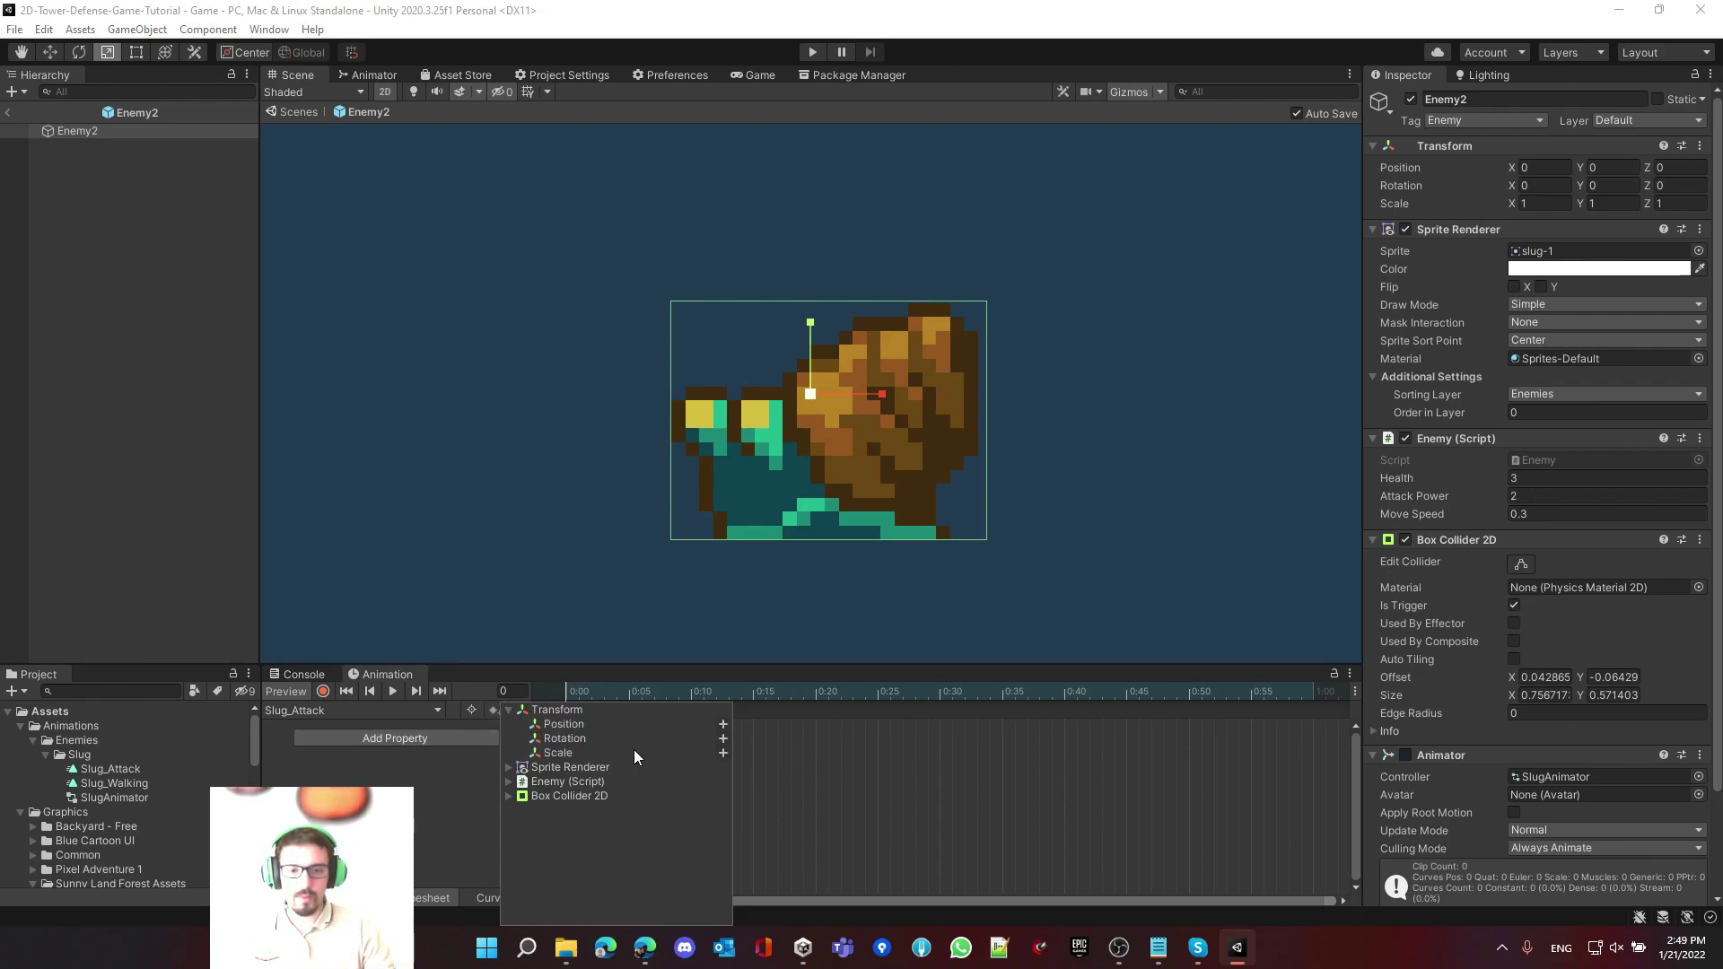
click(724, 754)
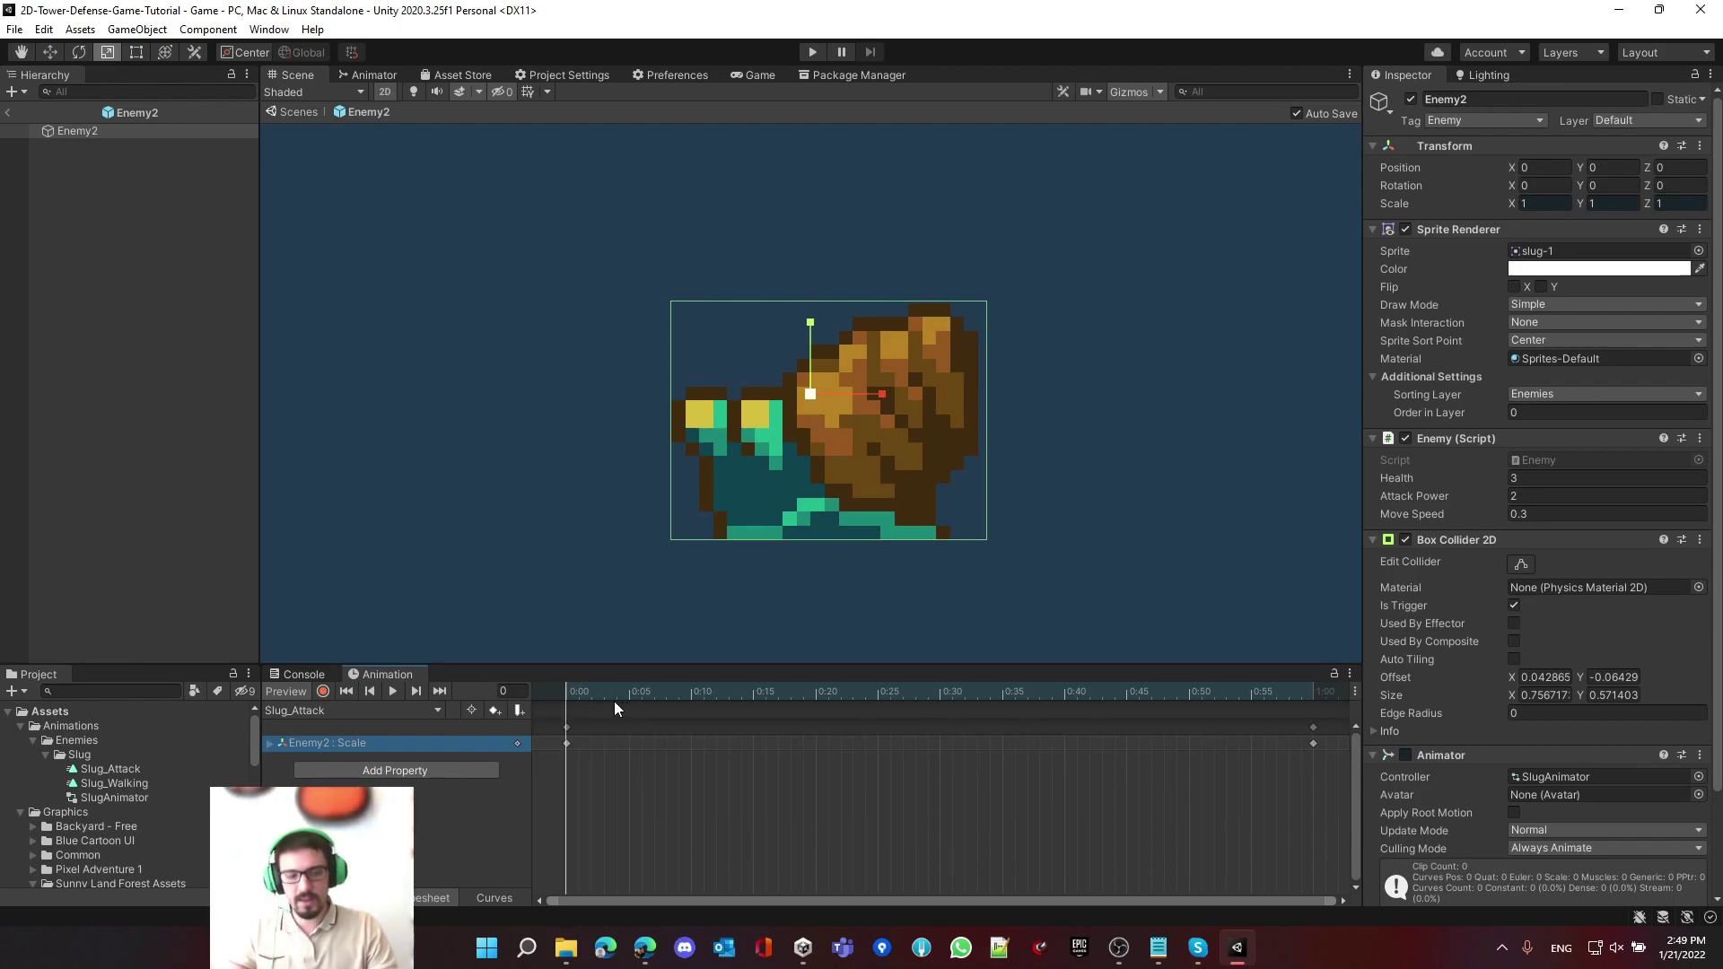
drag(578, 703, 275, 745)
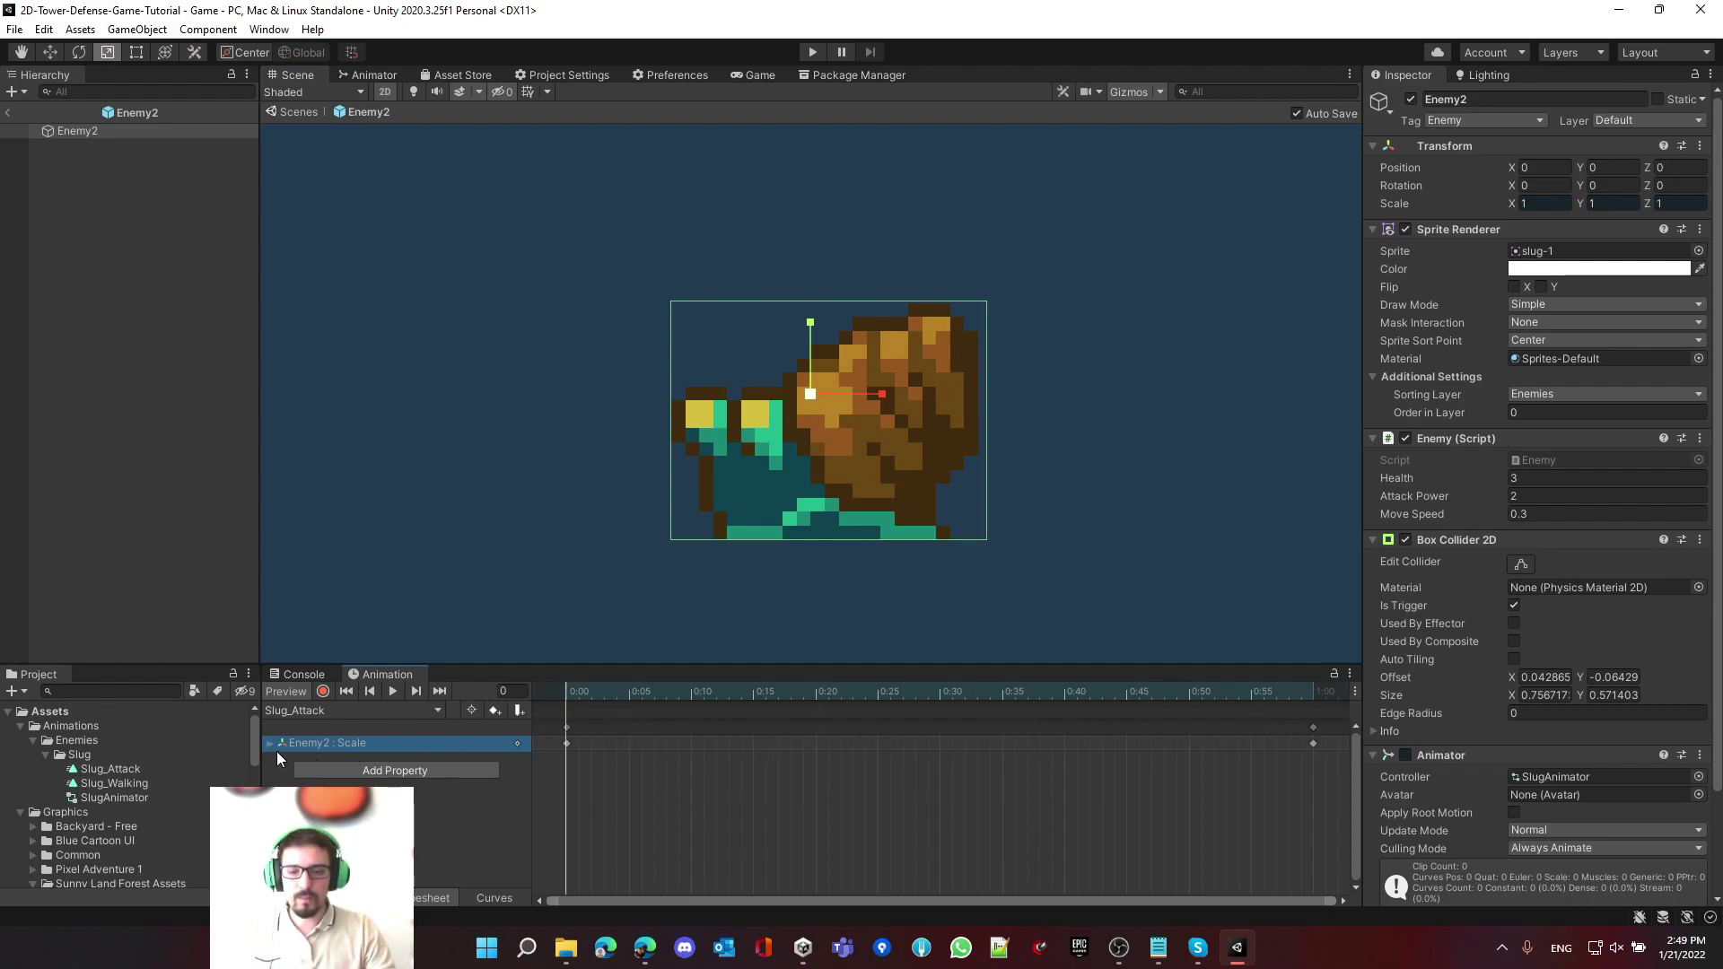
click(271, 746)
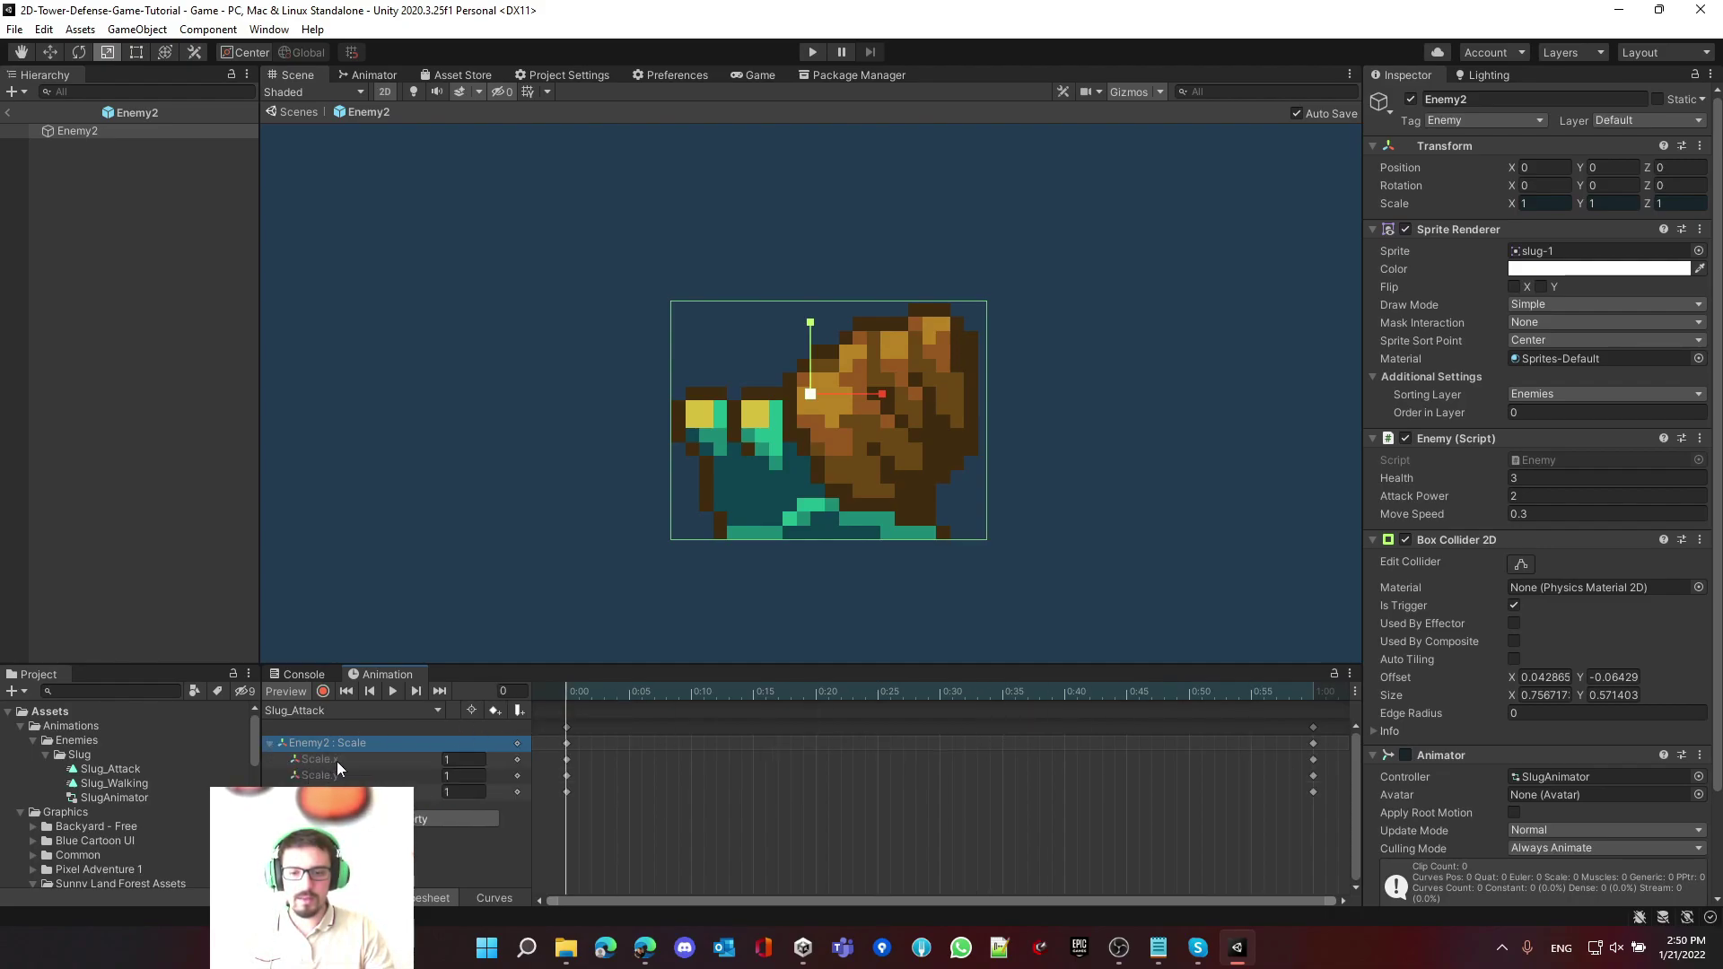
drag(563, 693, 925, 725)
drag(1308, 732, 551, 746)
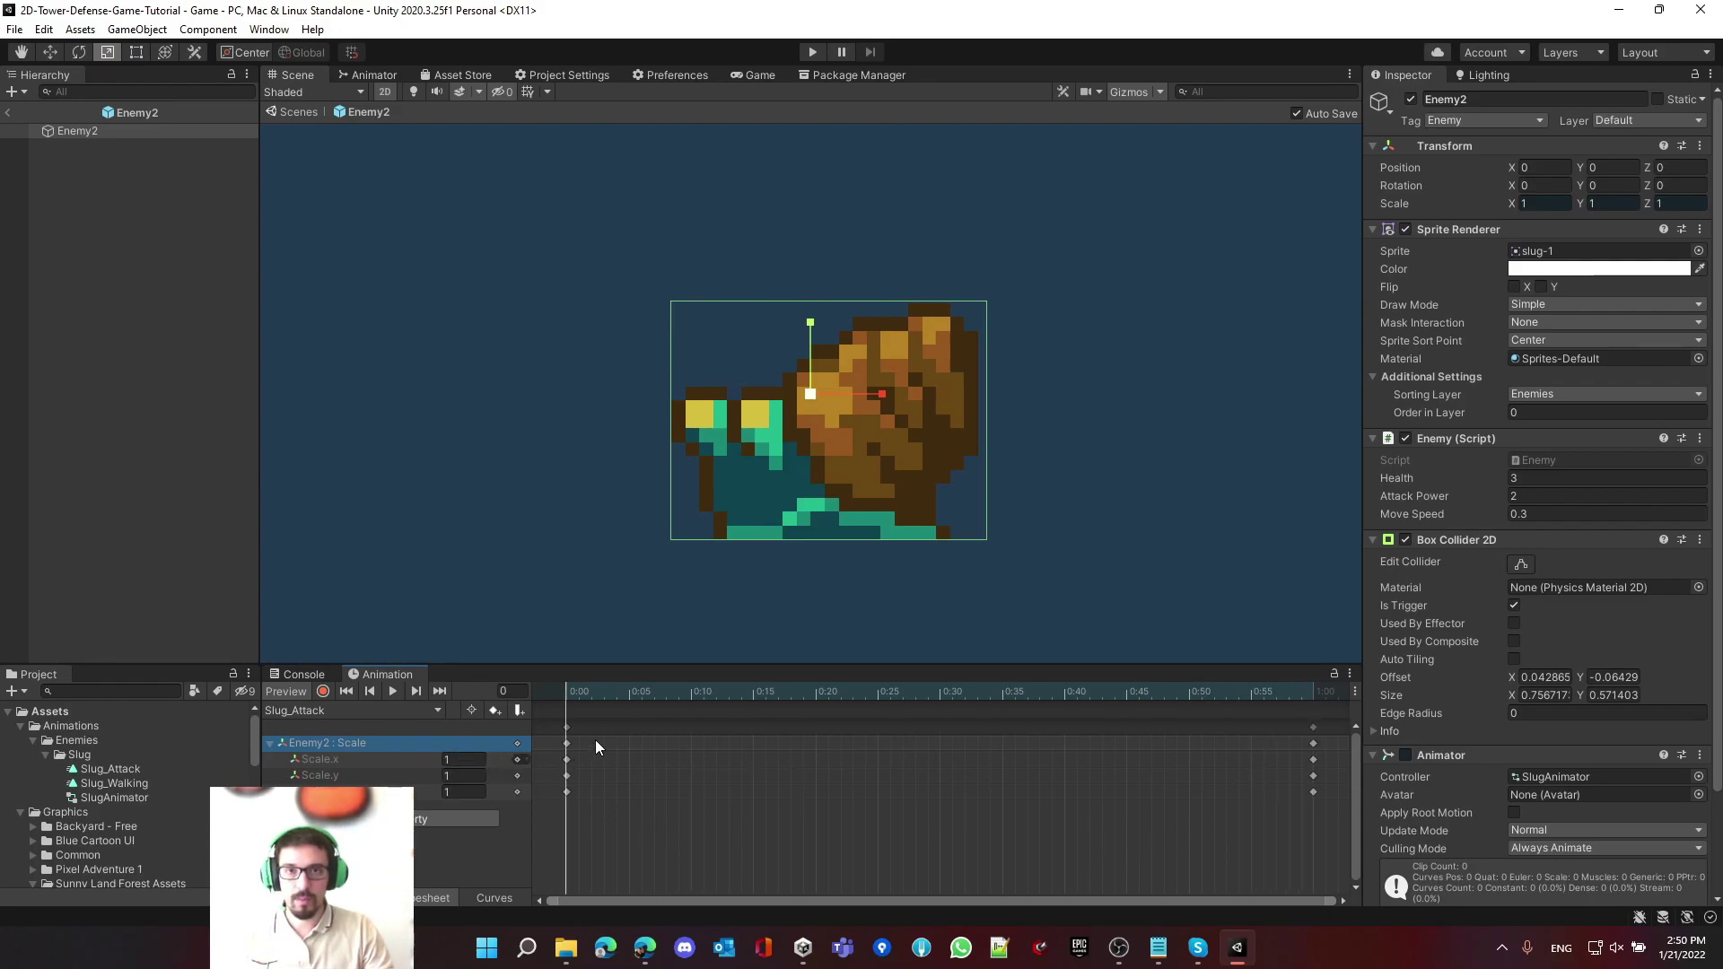
drag(643, 696, 526, 712)
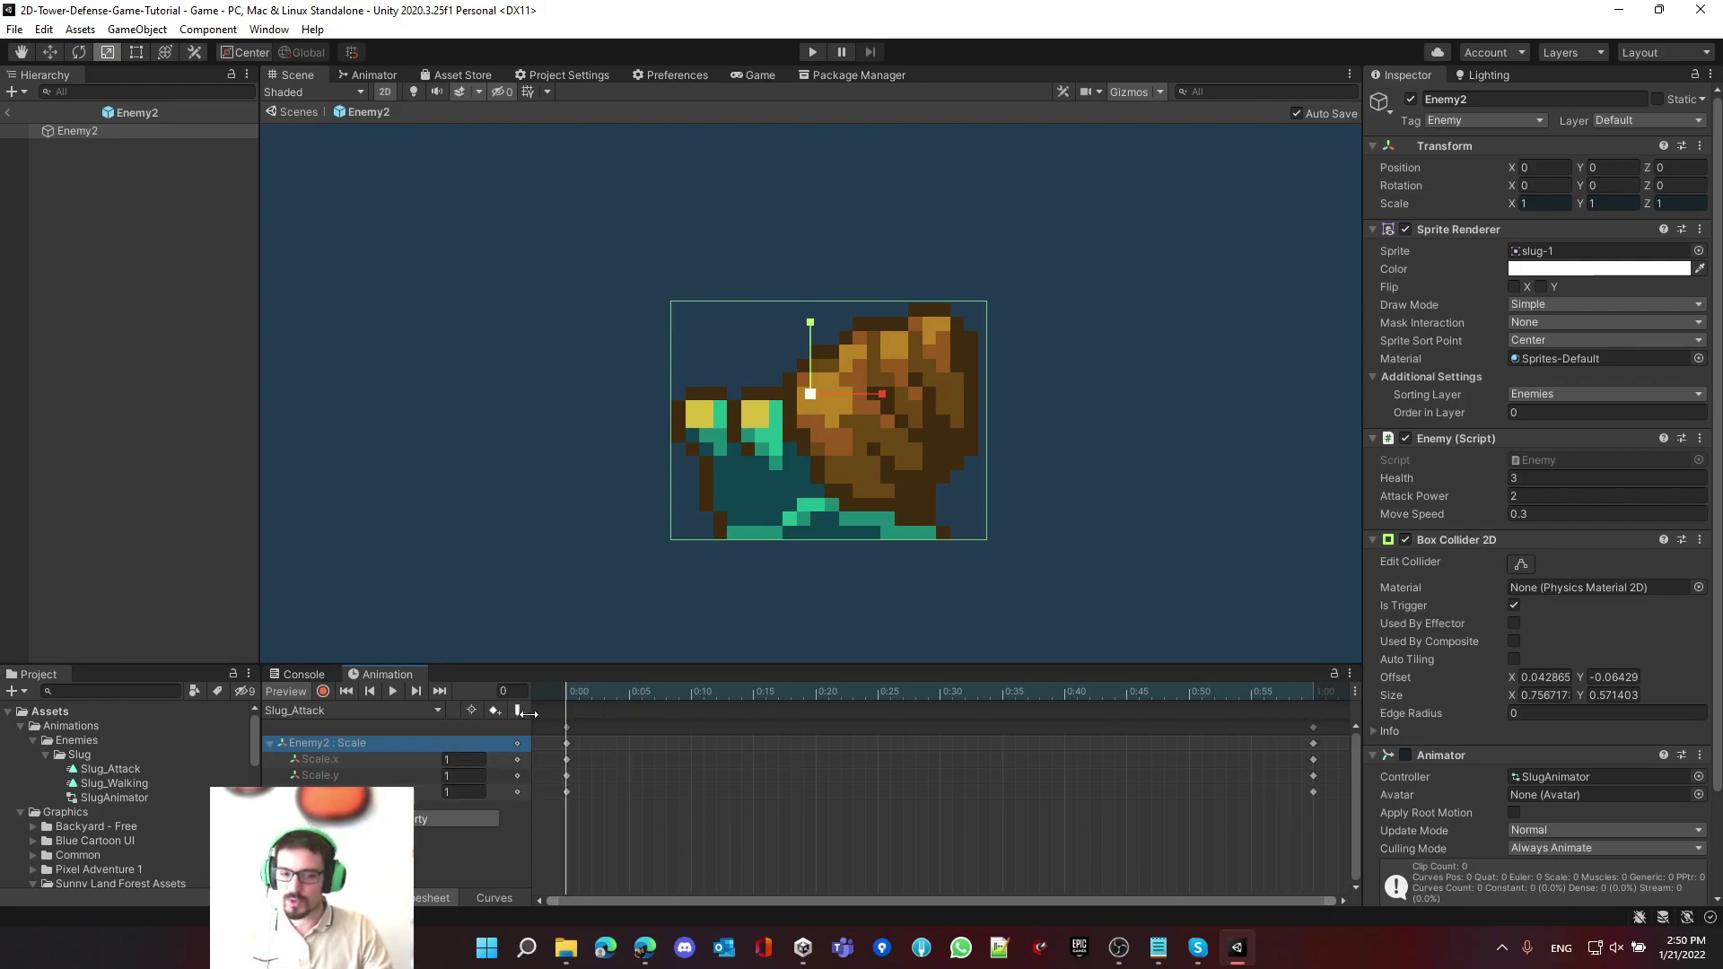
click(465, 744)
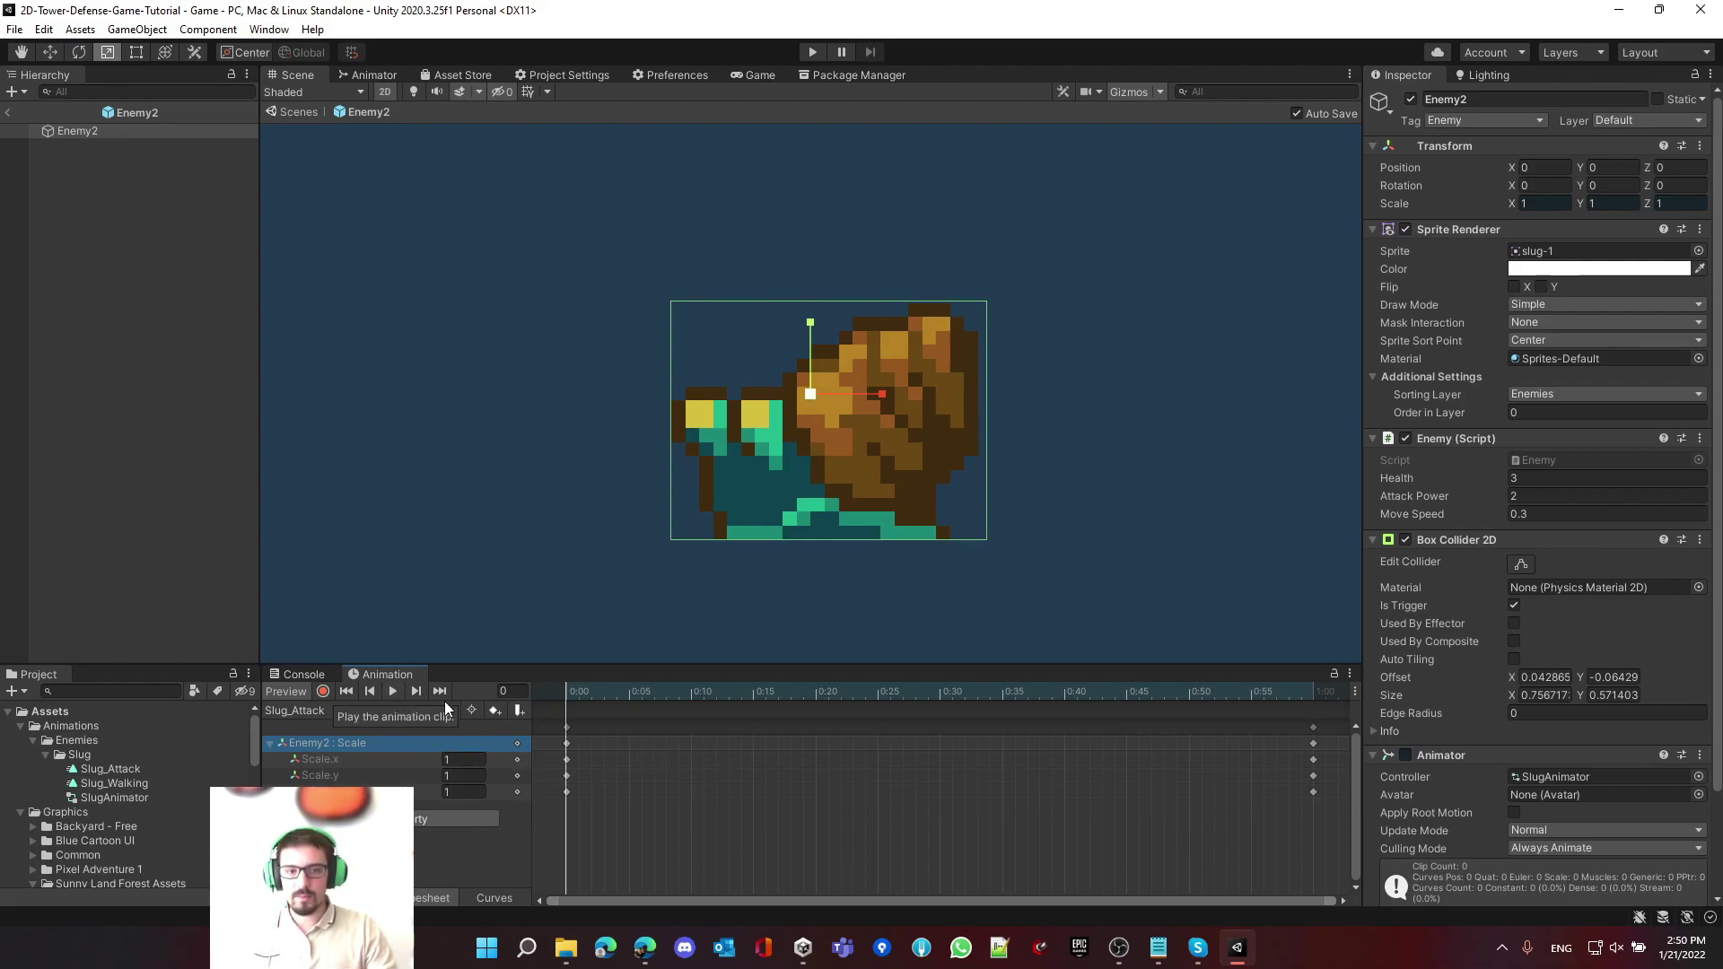
- Shorten Slug_Attack by moving its last Scale keyframes to 0:30, and return the playhead to frame 0
drag(1314, 736, 940, 754)
click(787, 693)
drag(787, 692, 568, 692)
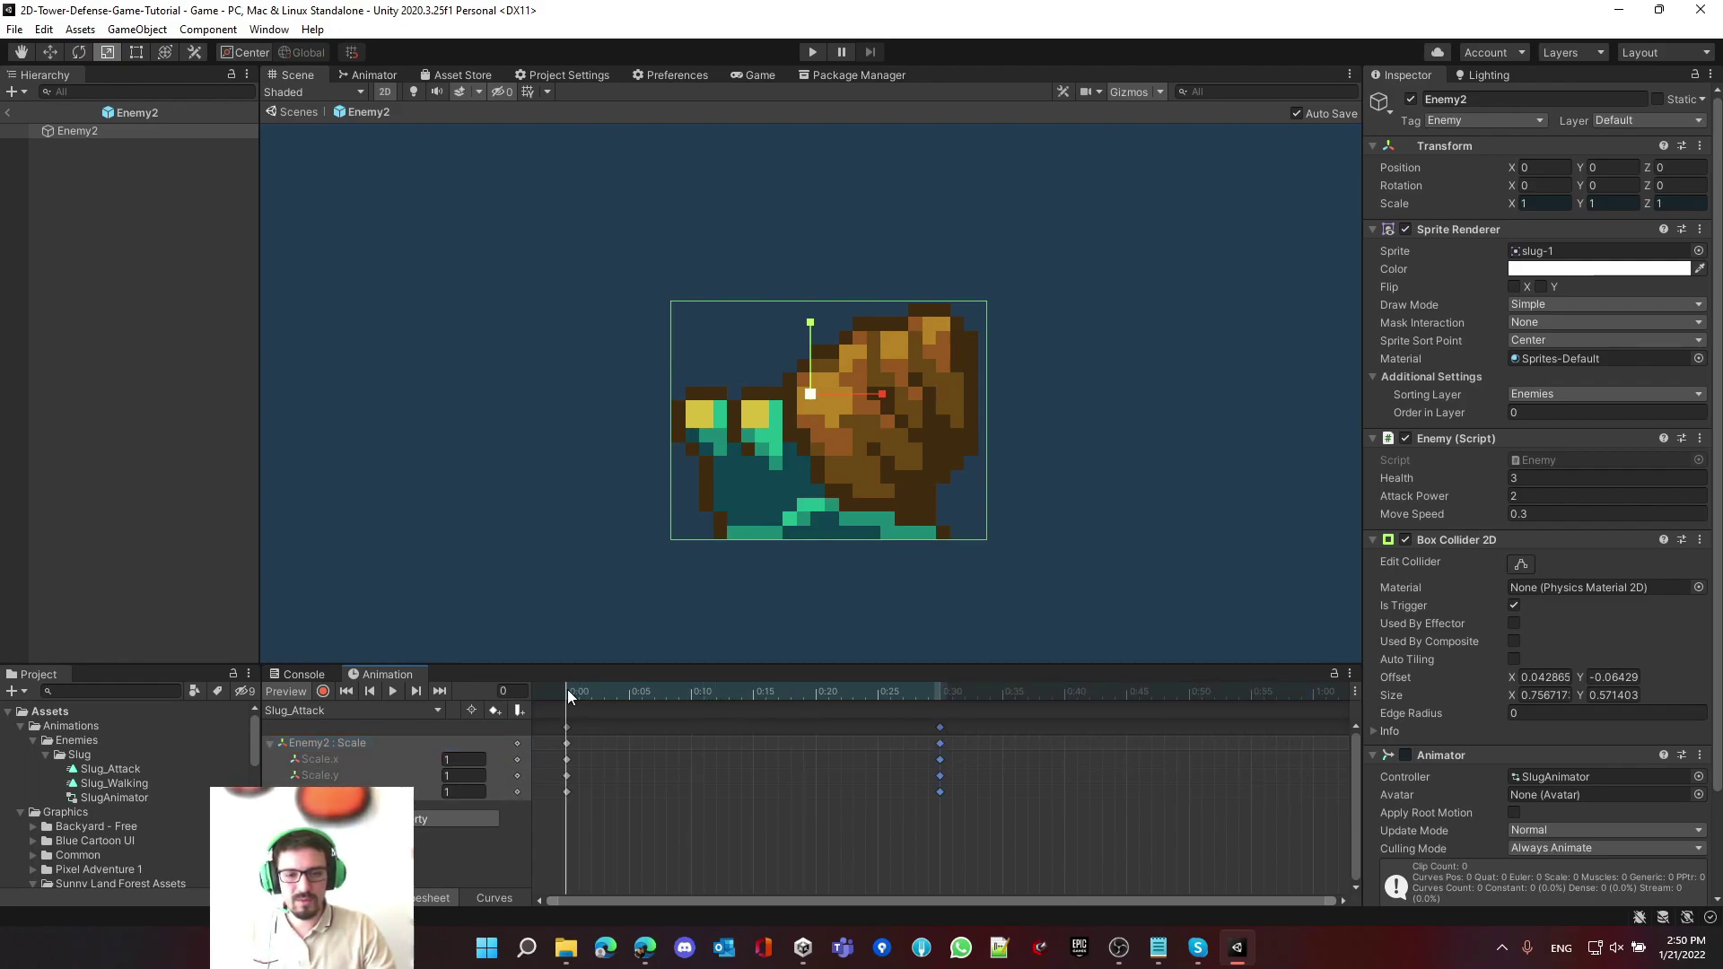
drag(571, 702, 665, 700)
drag(632, 692, 540, 696)
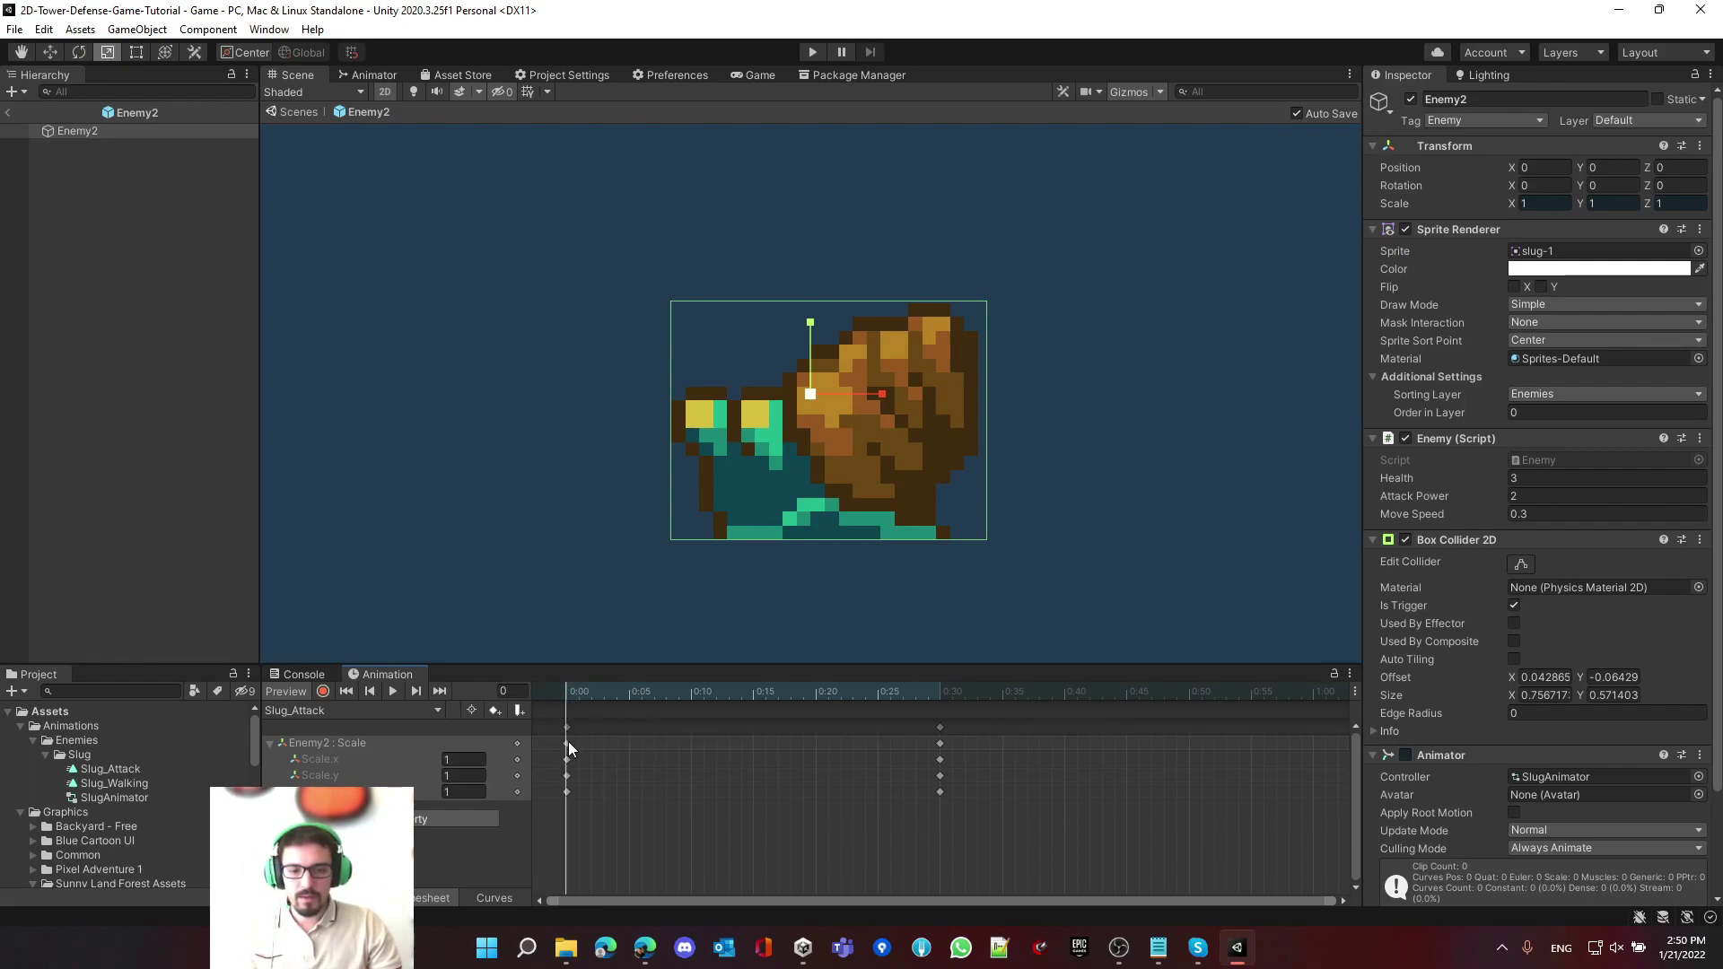
- Key Enemy2's Scale.x at 0.9 on frame 10 of the Slug_Attack clip
drag(568, 691, 828, 717)
drag(697, 696, 738, 714)
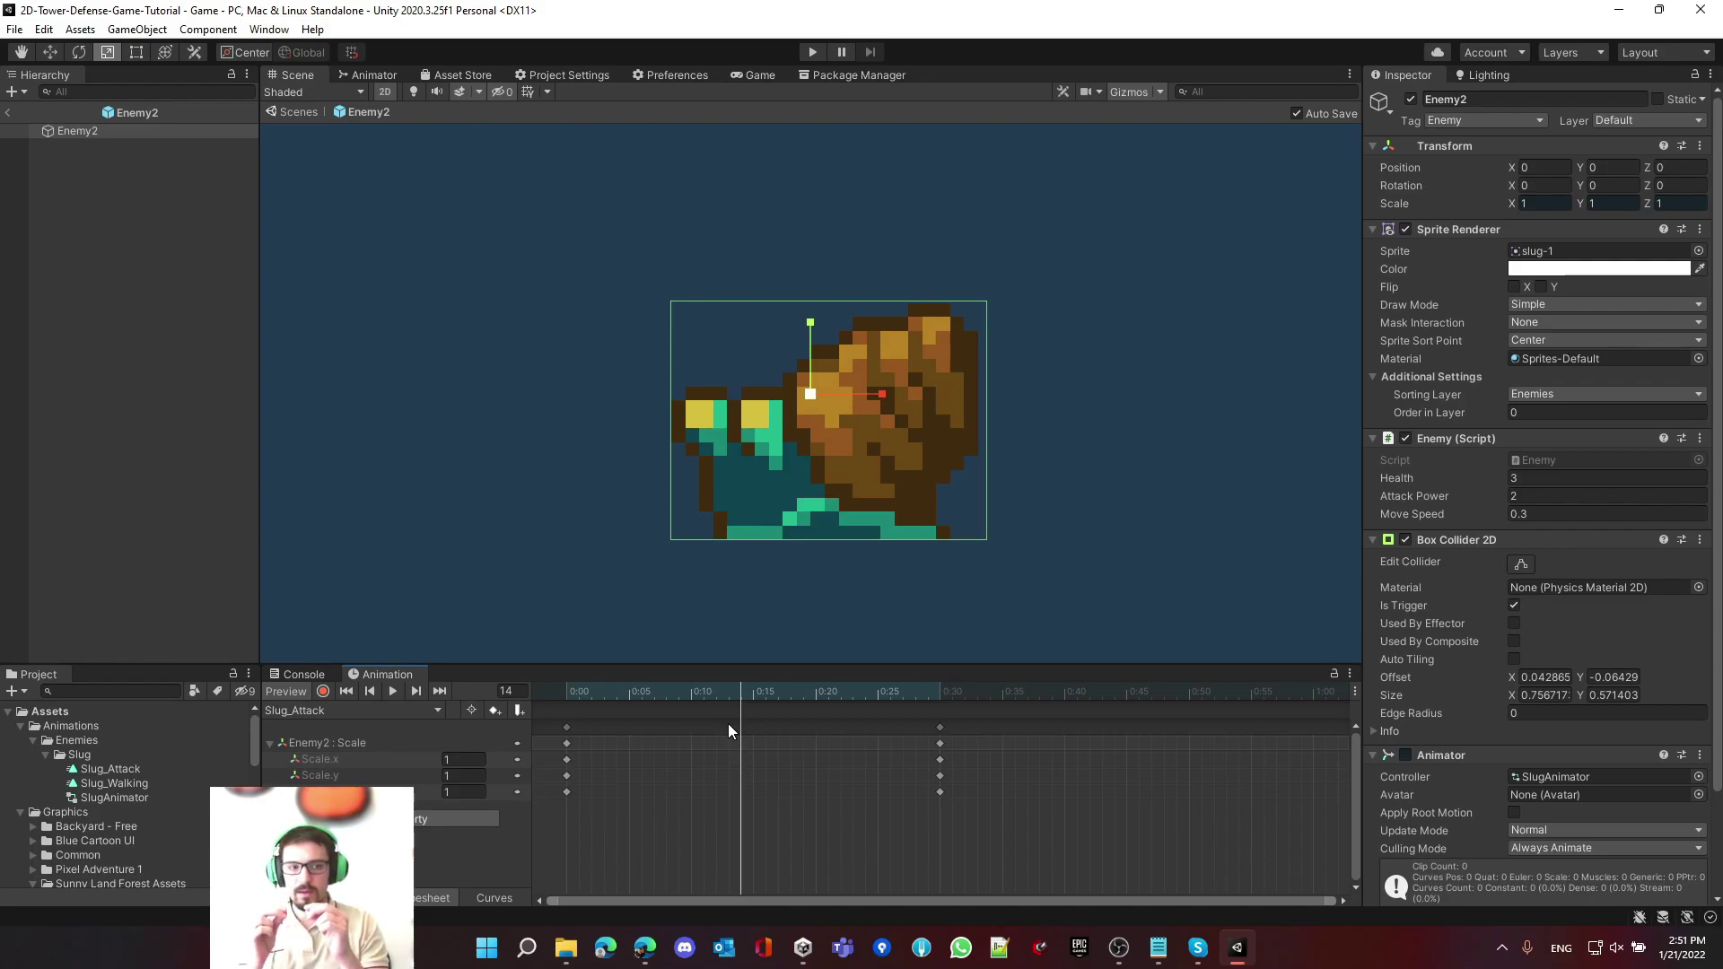
drag(740, 691, 687, 707)
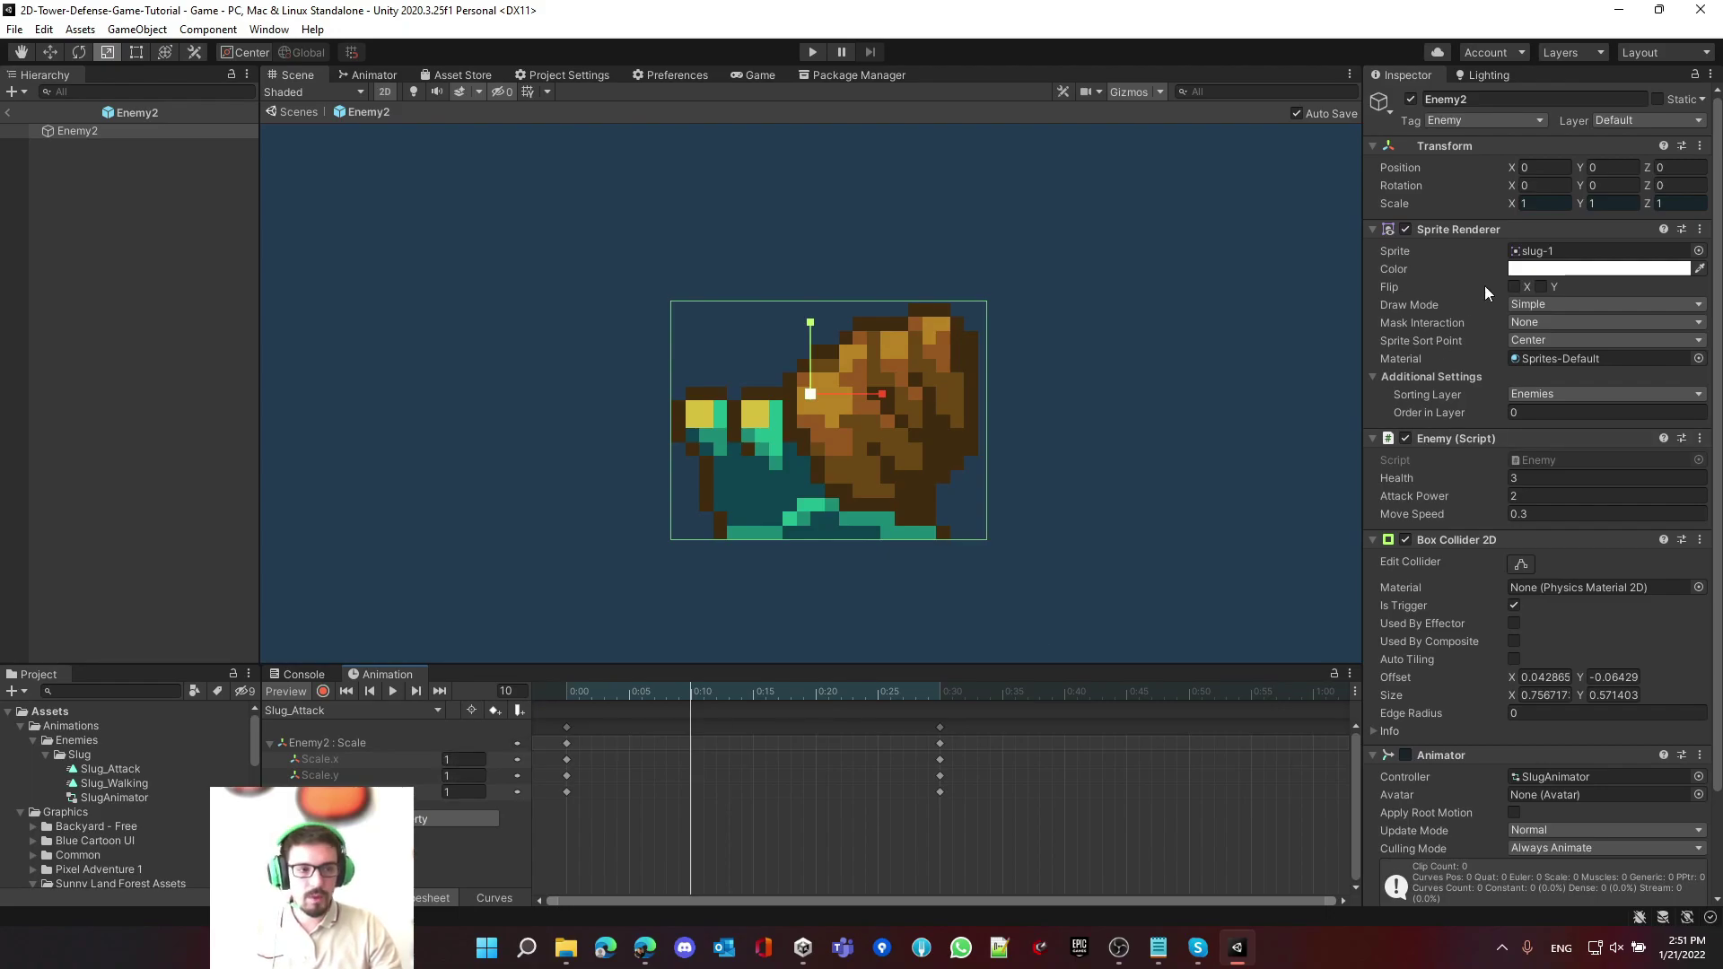
click(468, 760)
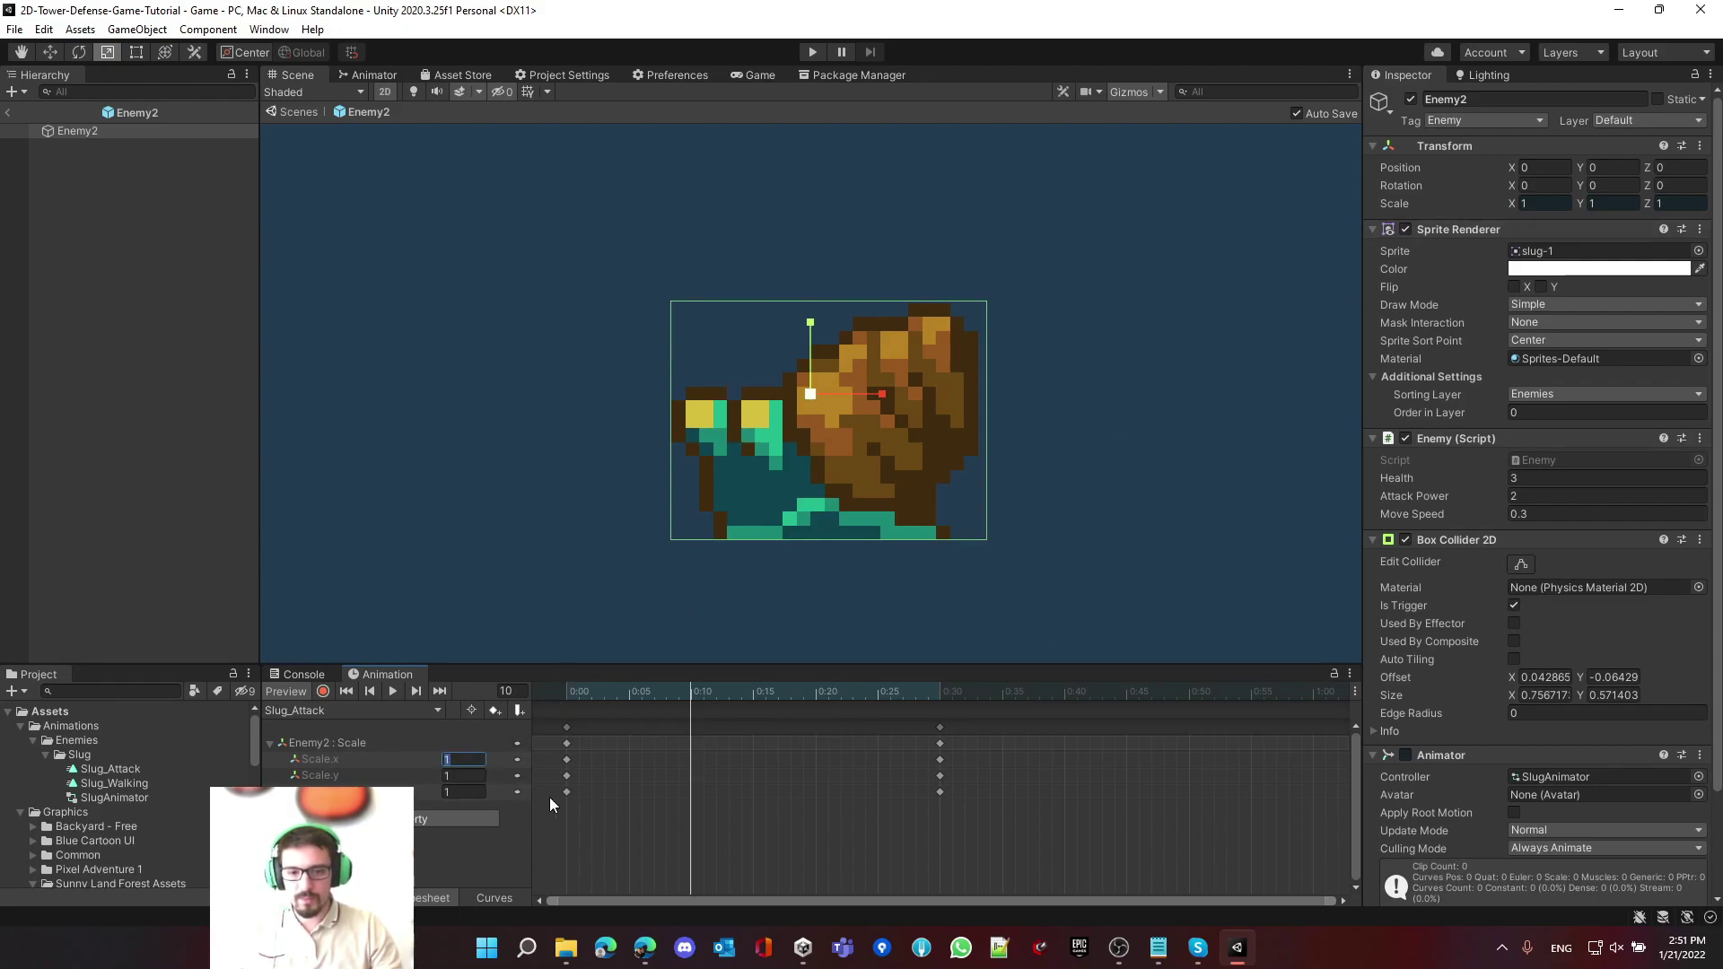
text(.9)
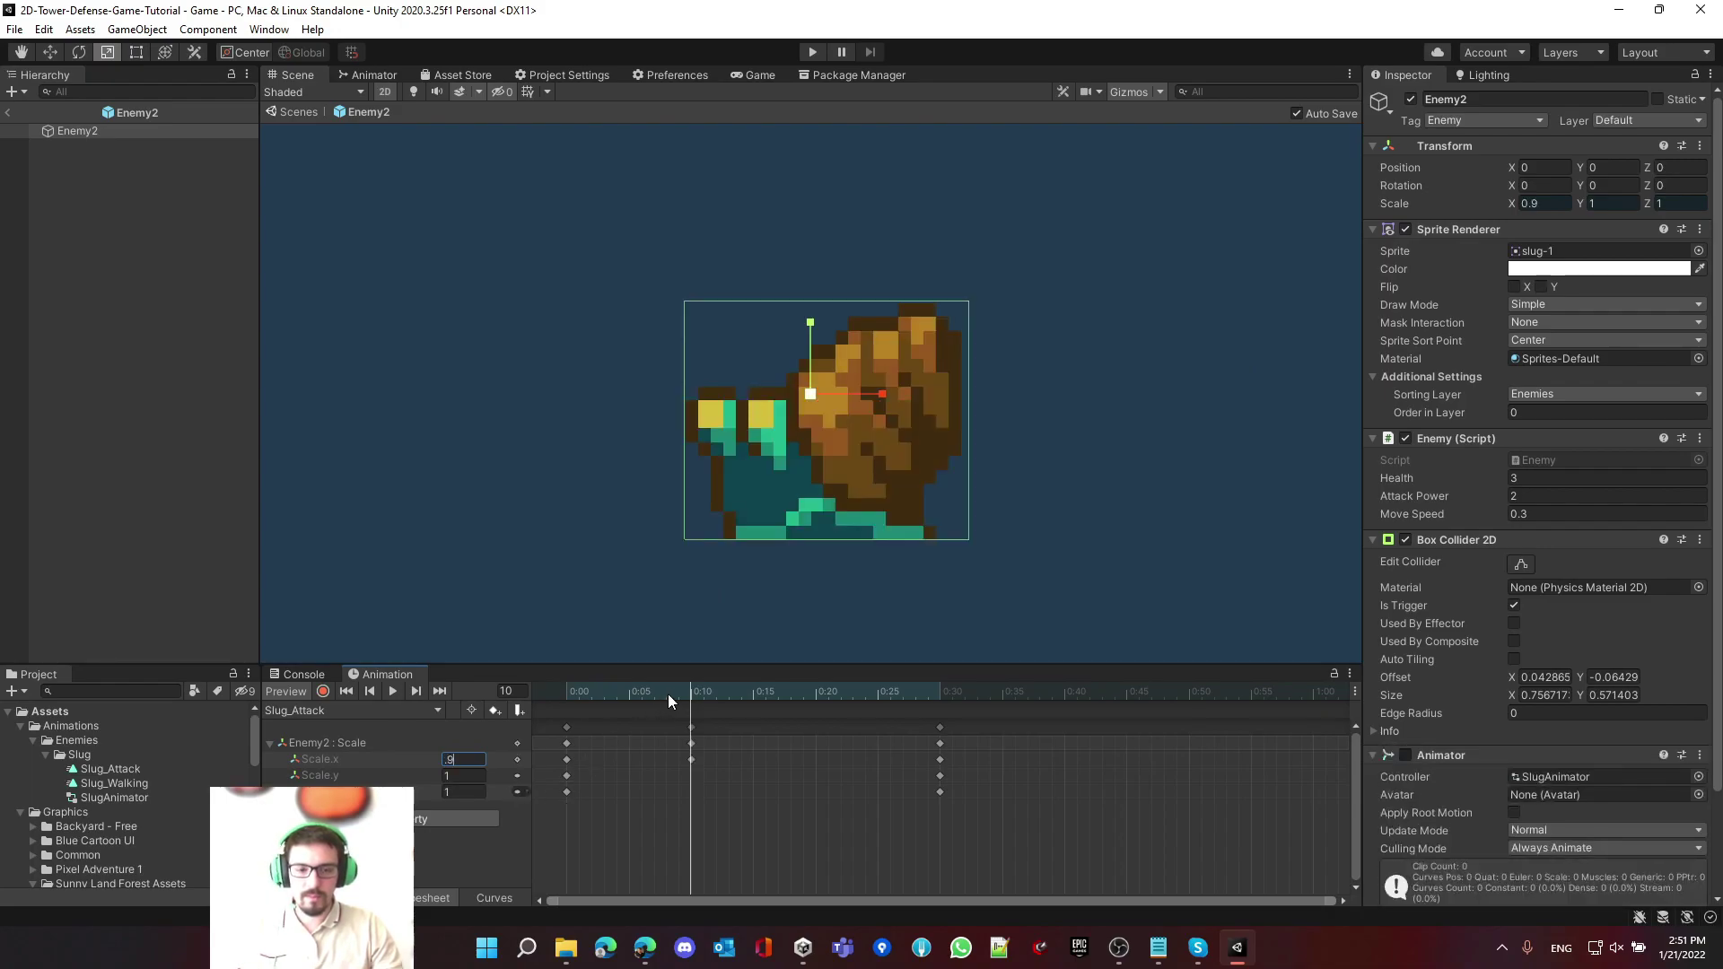
- Delete the Scale.y and Scale.z keyframes at 0:00 and 0:30 of Slug_Attack, and move the playhead back to frame 10
drag(667, 692, 557, 718)
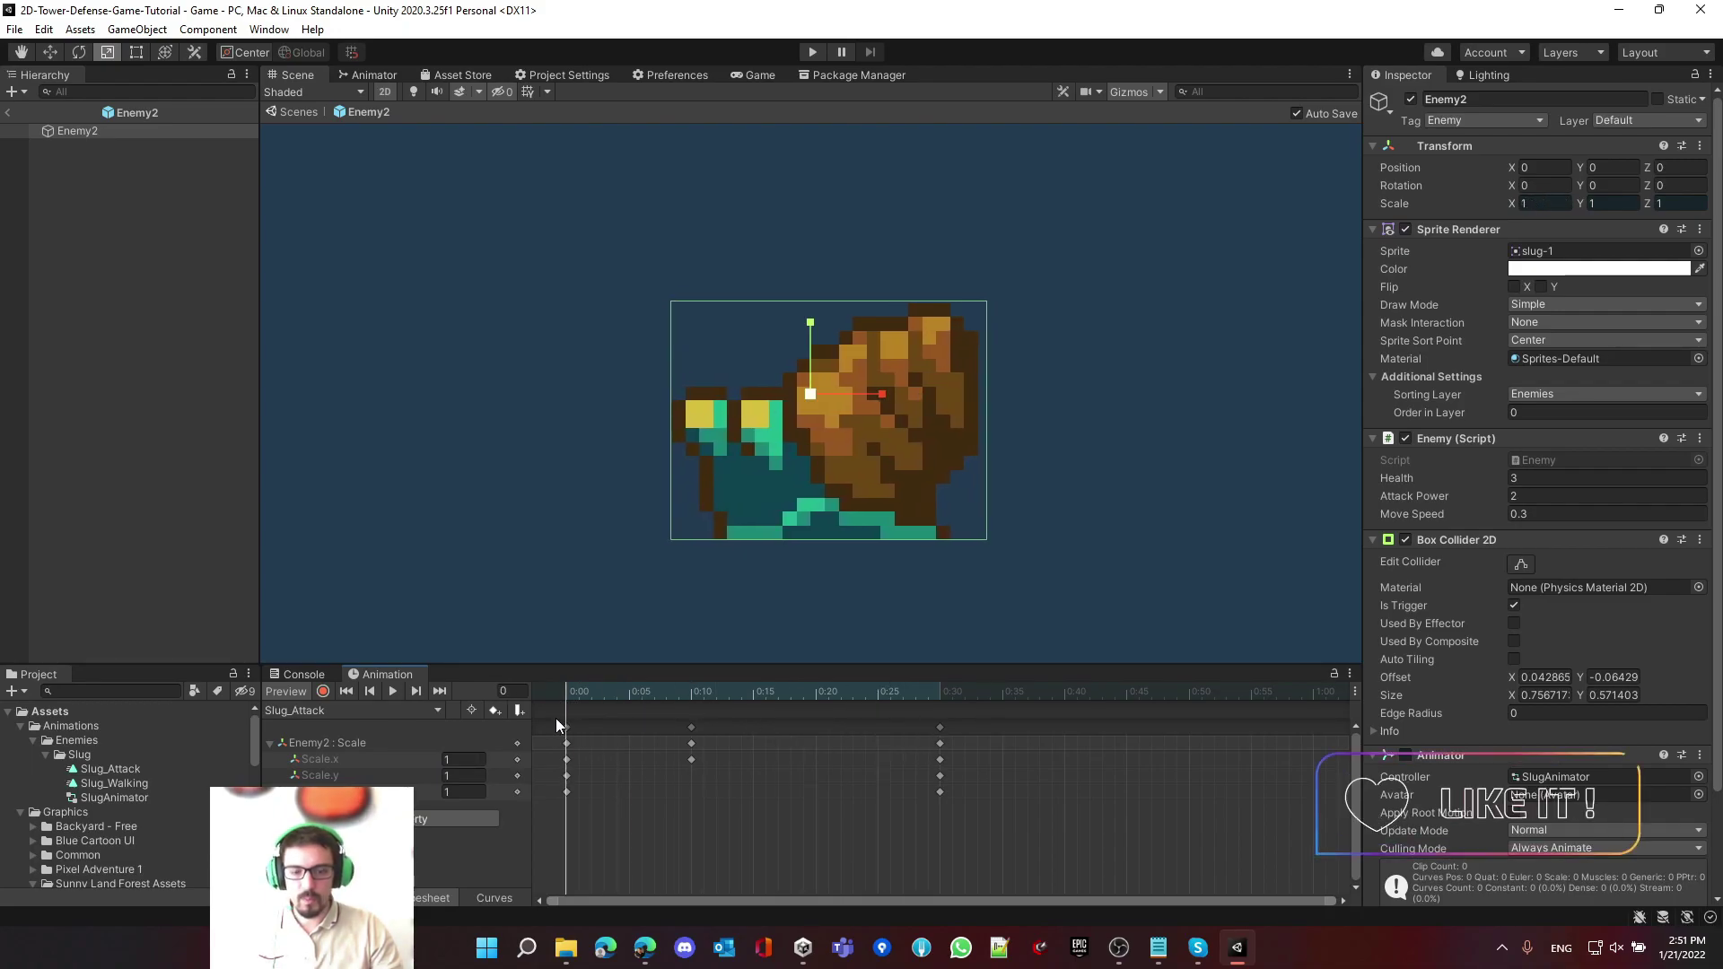
click(566, 775)
key(Delete)
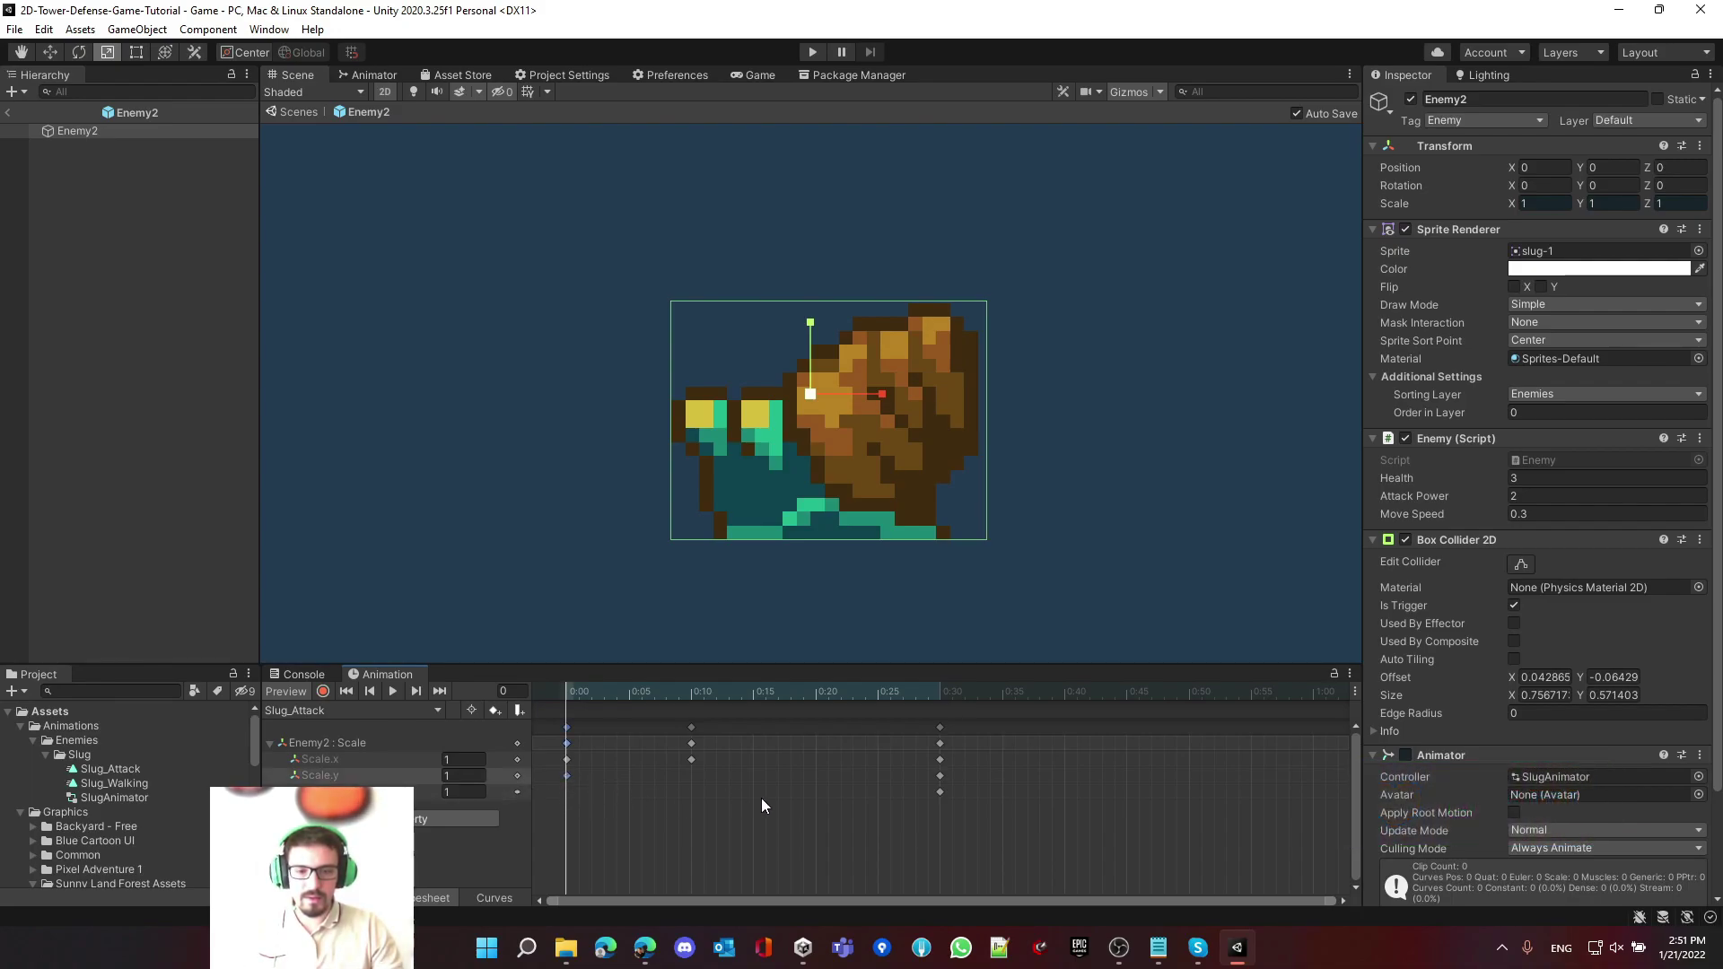
click(940, 792)
key(Delete)
click(940, 776)
key(Delete)
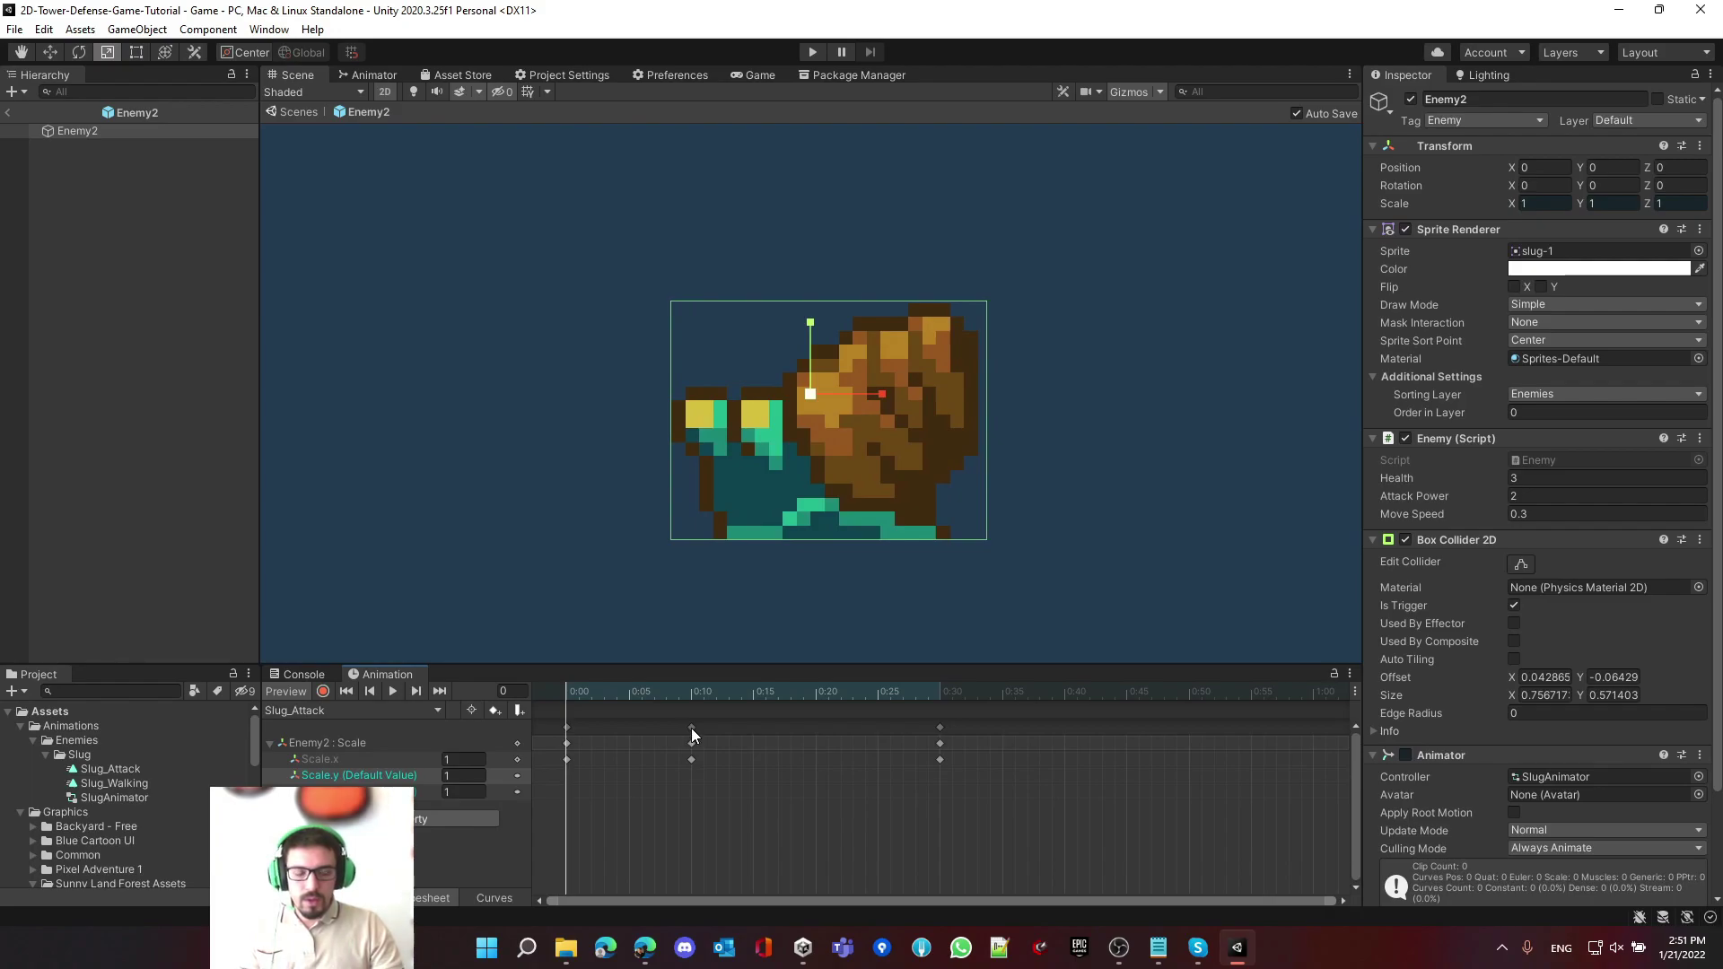
drag(642, 692, 696, 703)
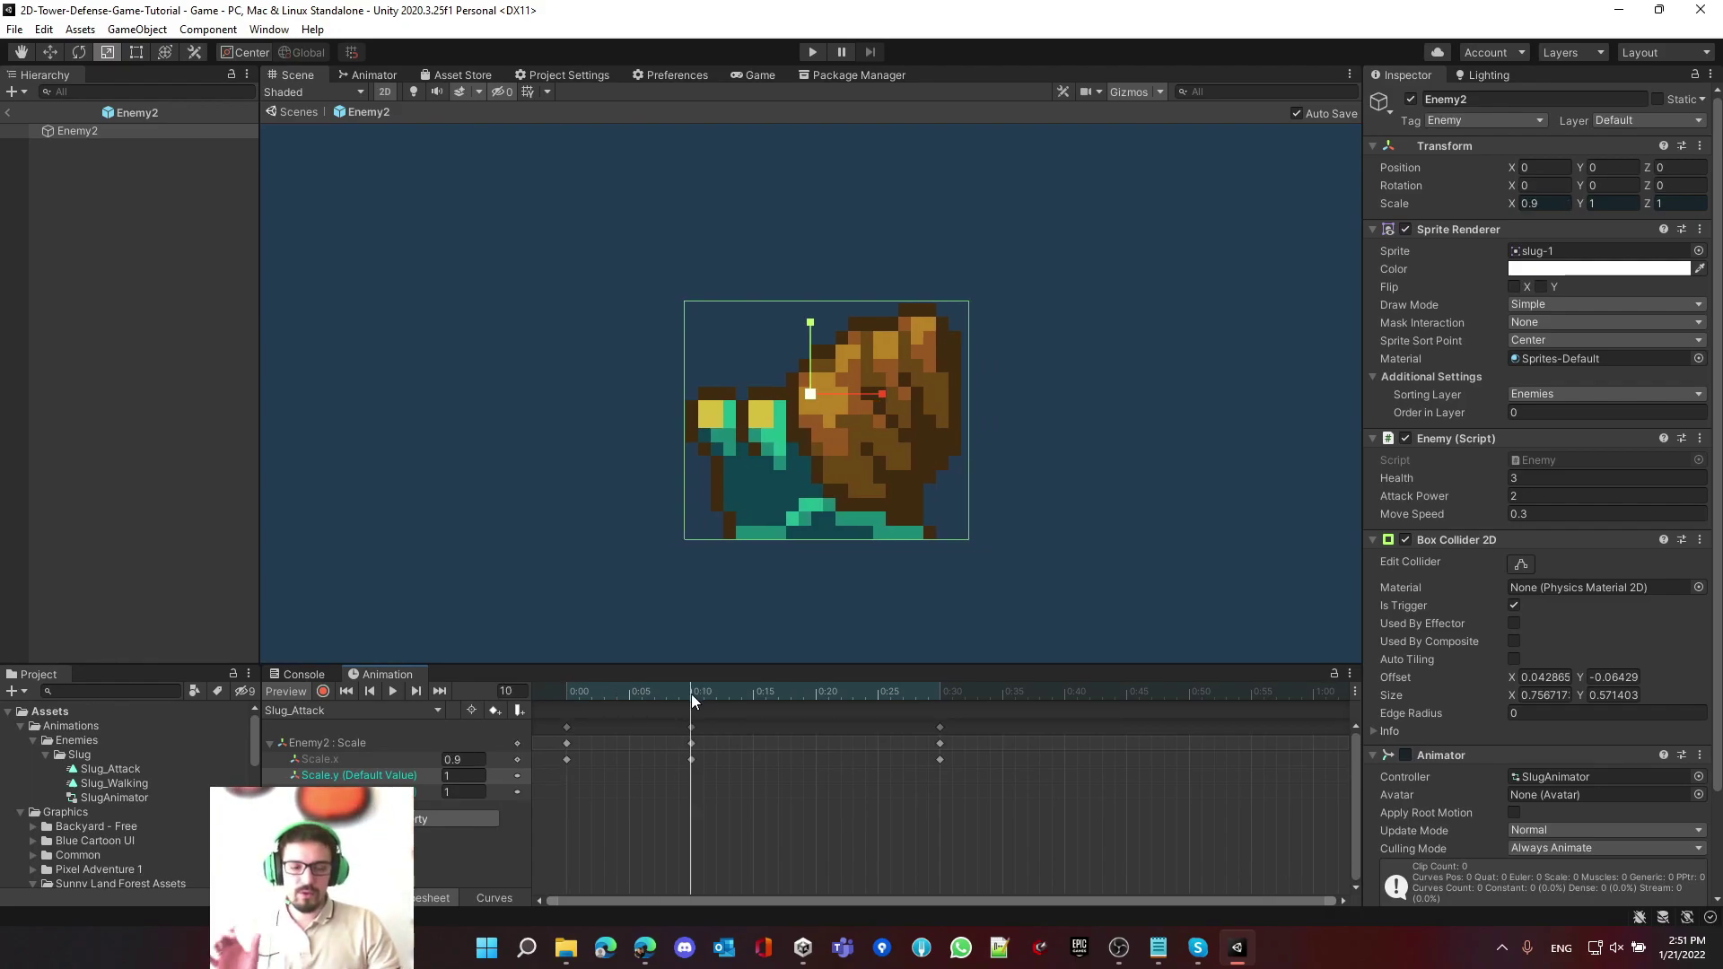
- Key Enemy2's Scale.x at 1.1 on frame 15 of the Slug_Attack clip and preview the playback
drag(694, 695, 752, 704)
click(468, 761)
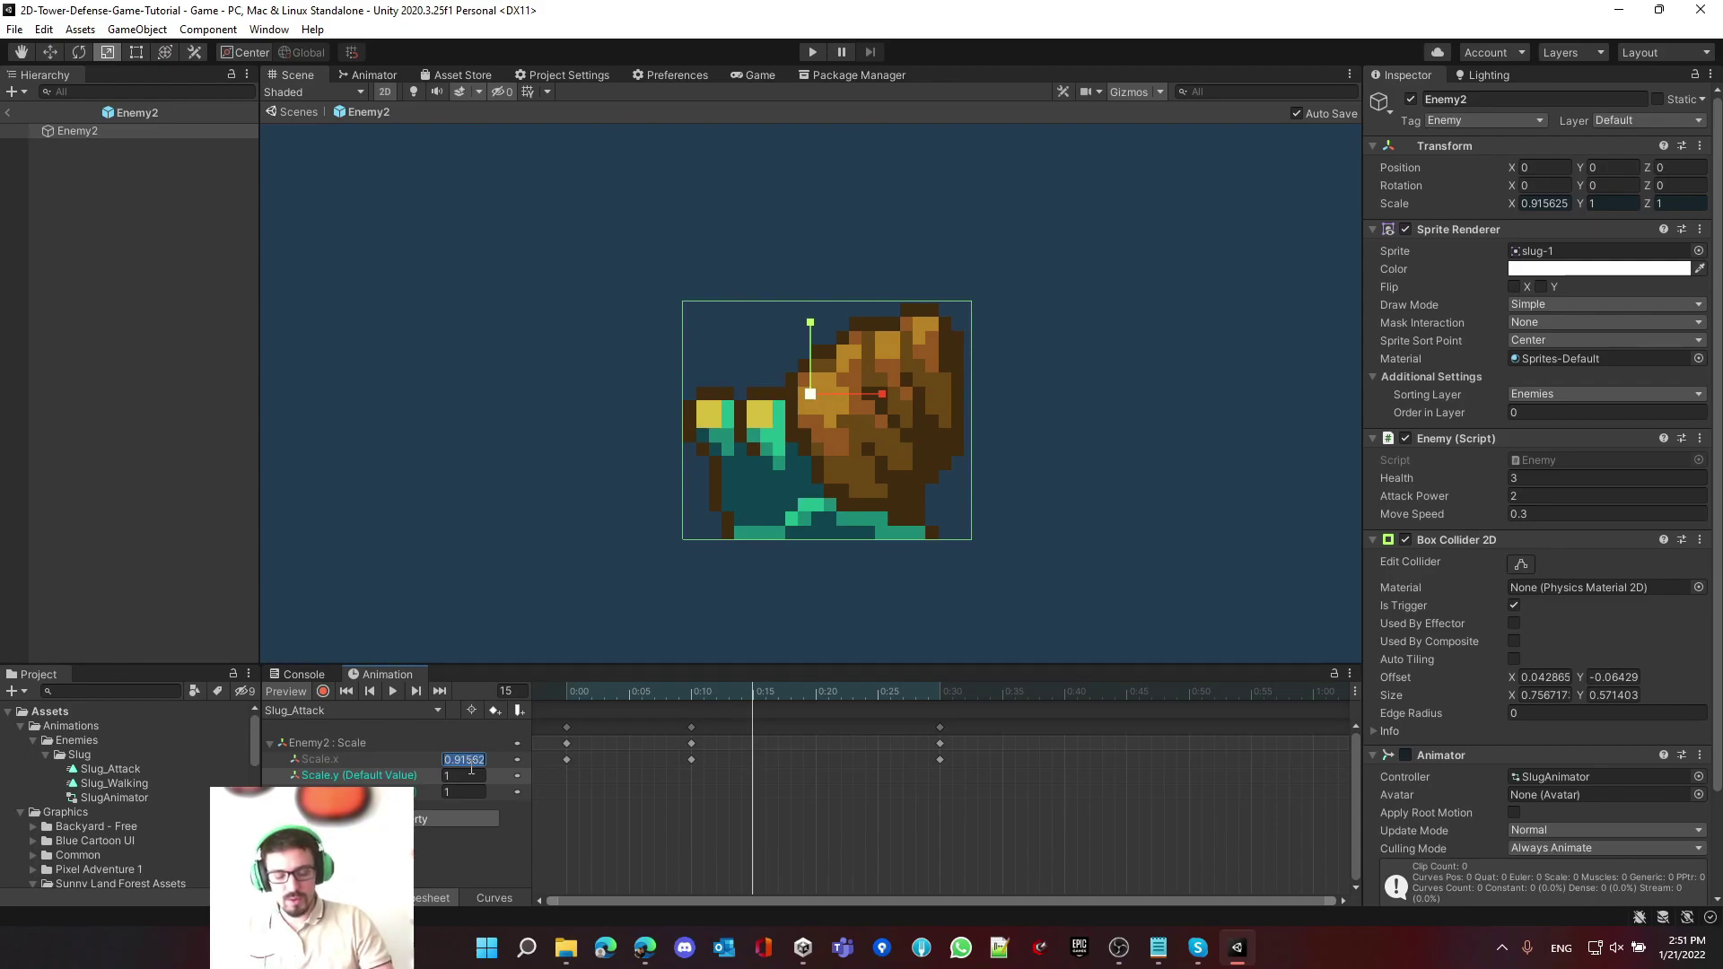
text(1.1)
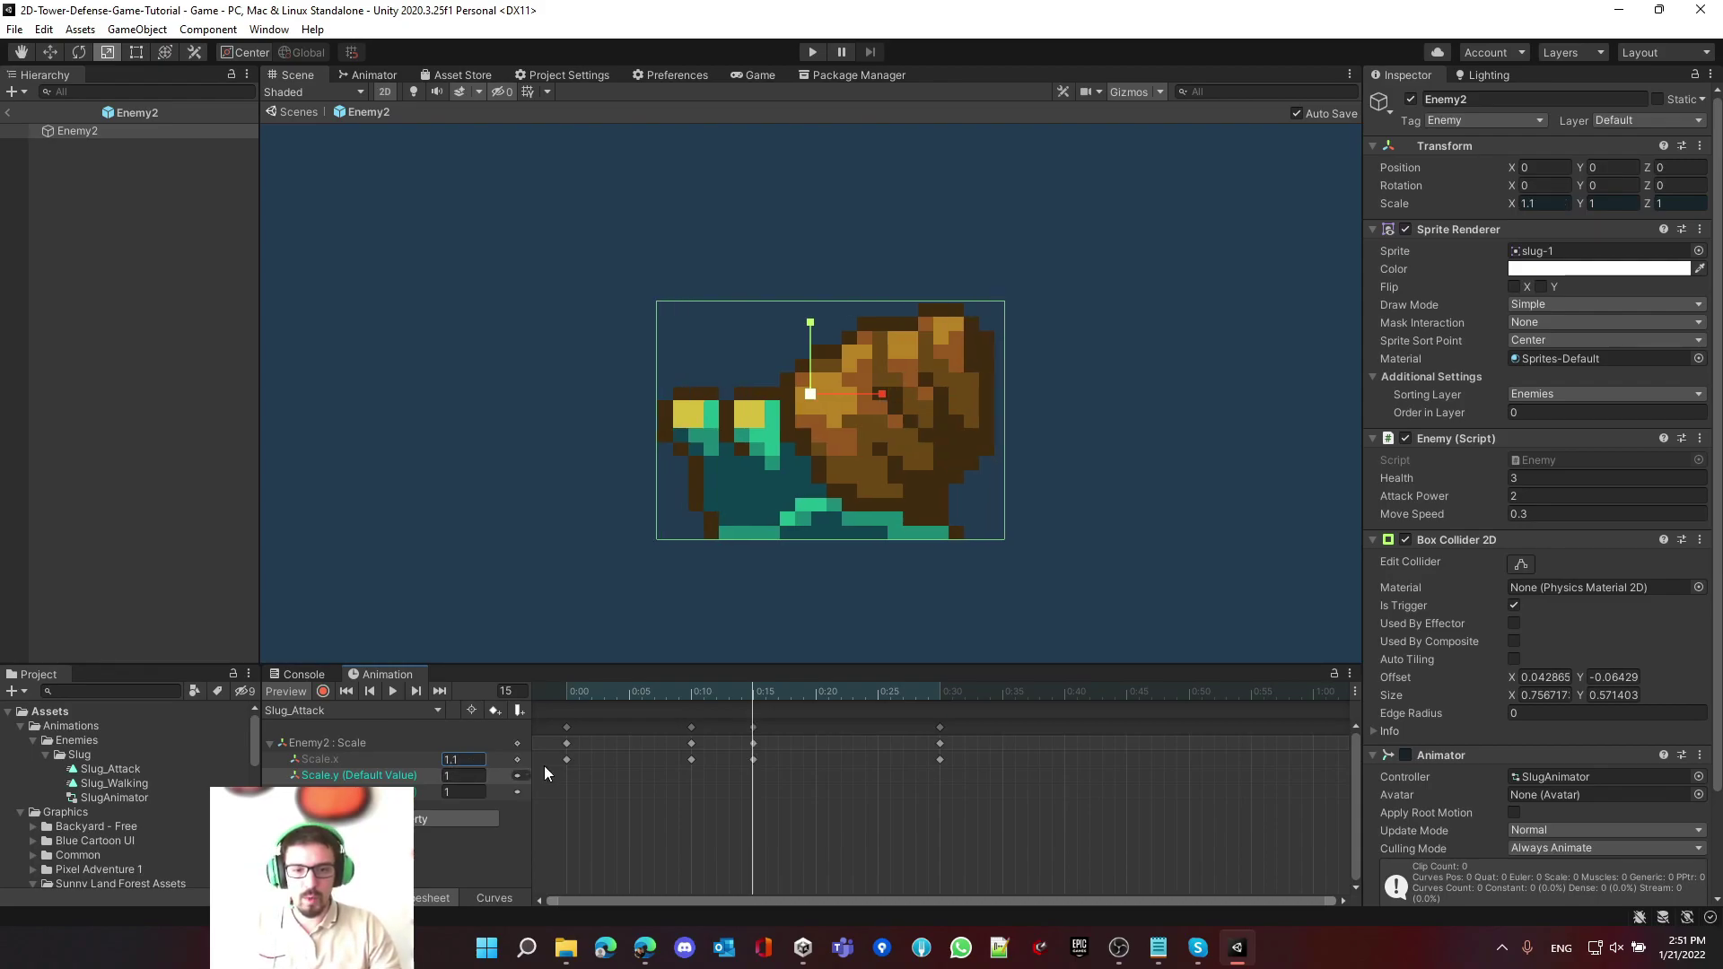
drag(726, 693, 391, 693)
click(393, 692)
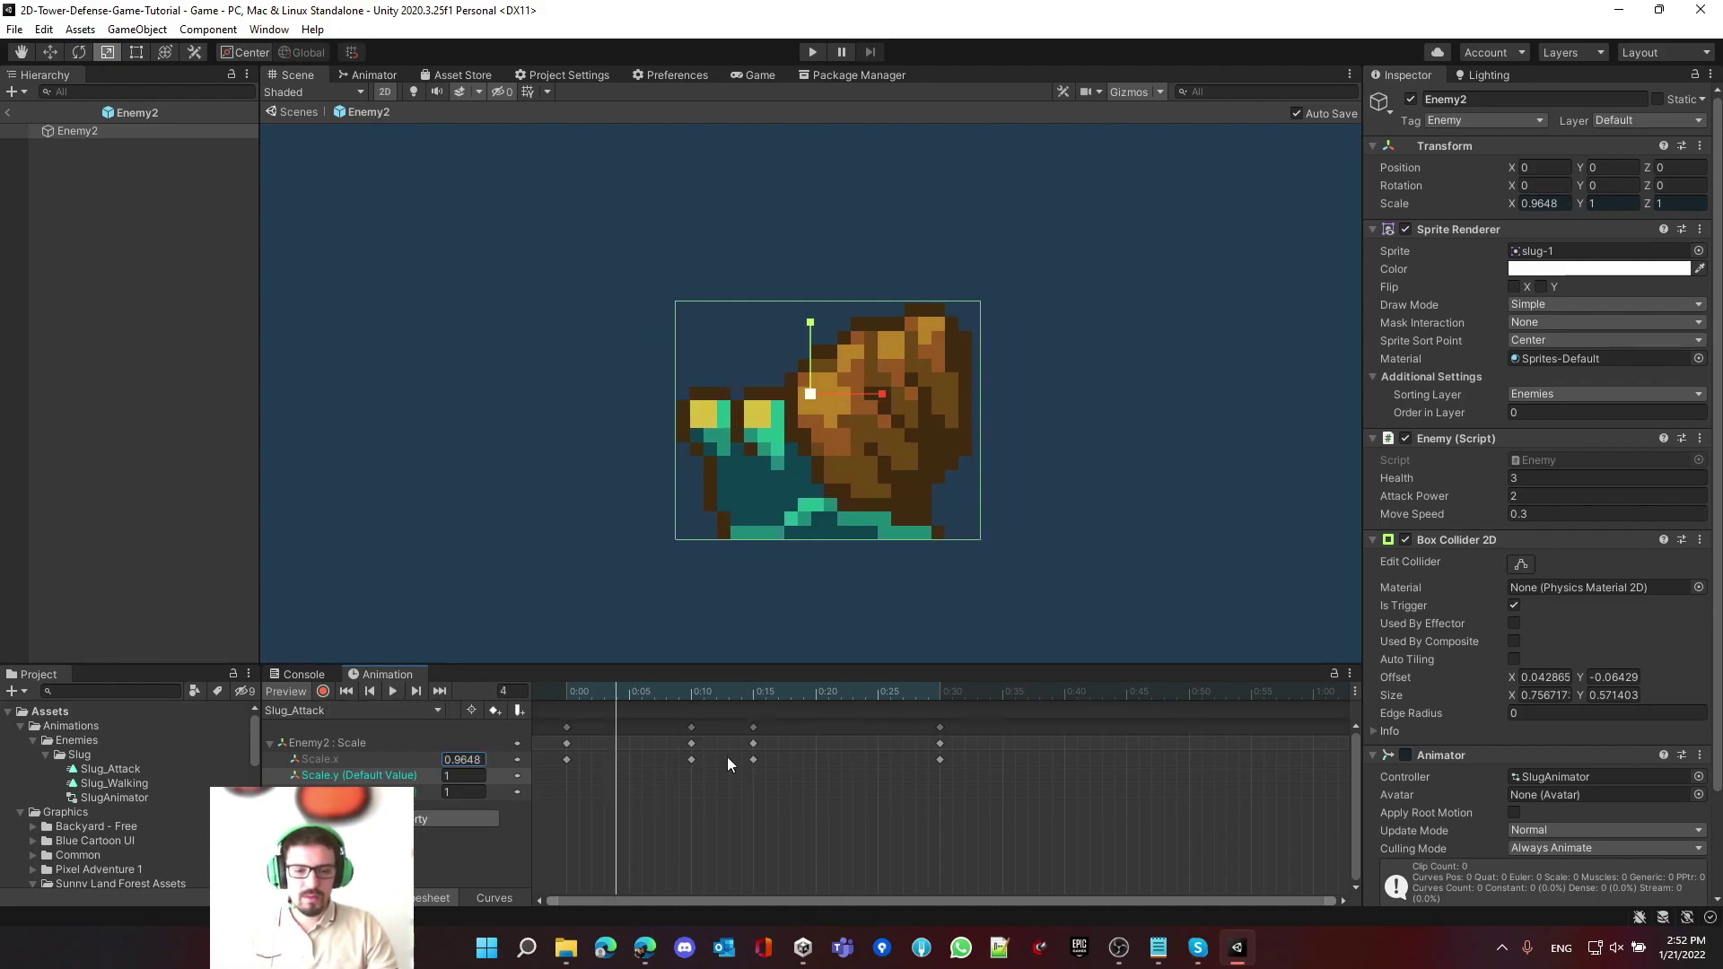
- Try compressing the Slug_Attack keyframes so the last one falls on 0:20, preview the faster clip, and undo the change
drag(939, 761, 815, 759)
drag(675, 786, 404, 698)
click(393, 691)
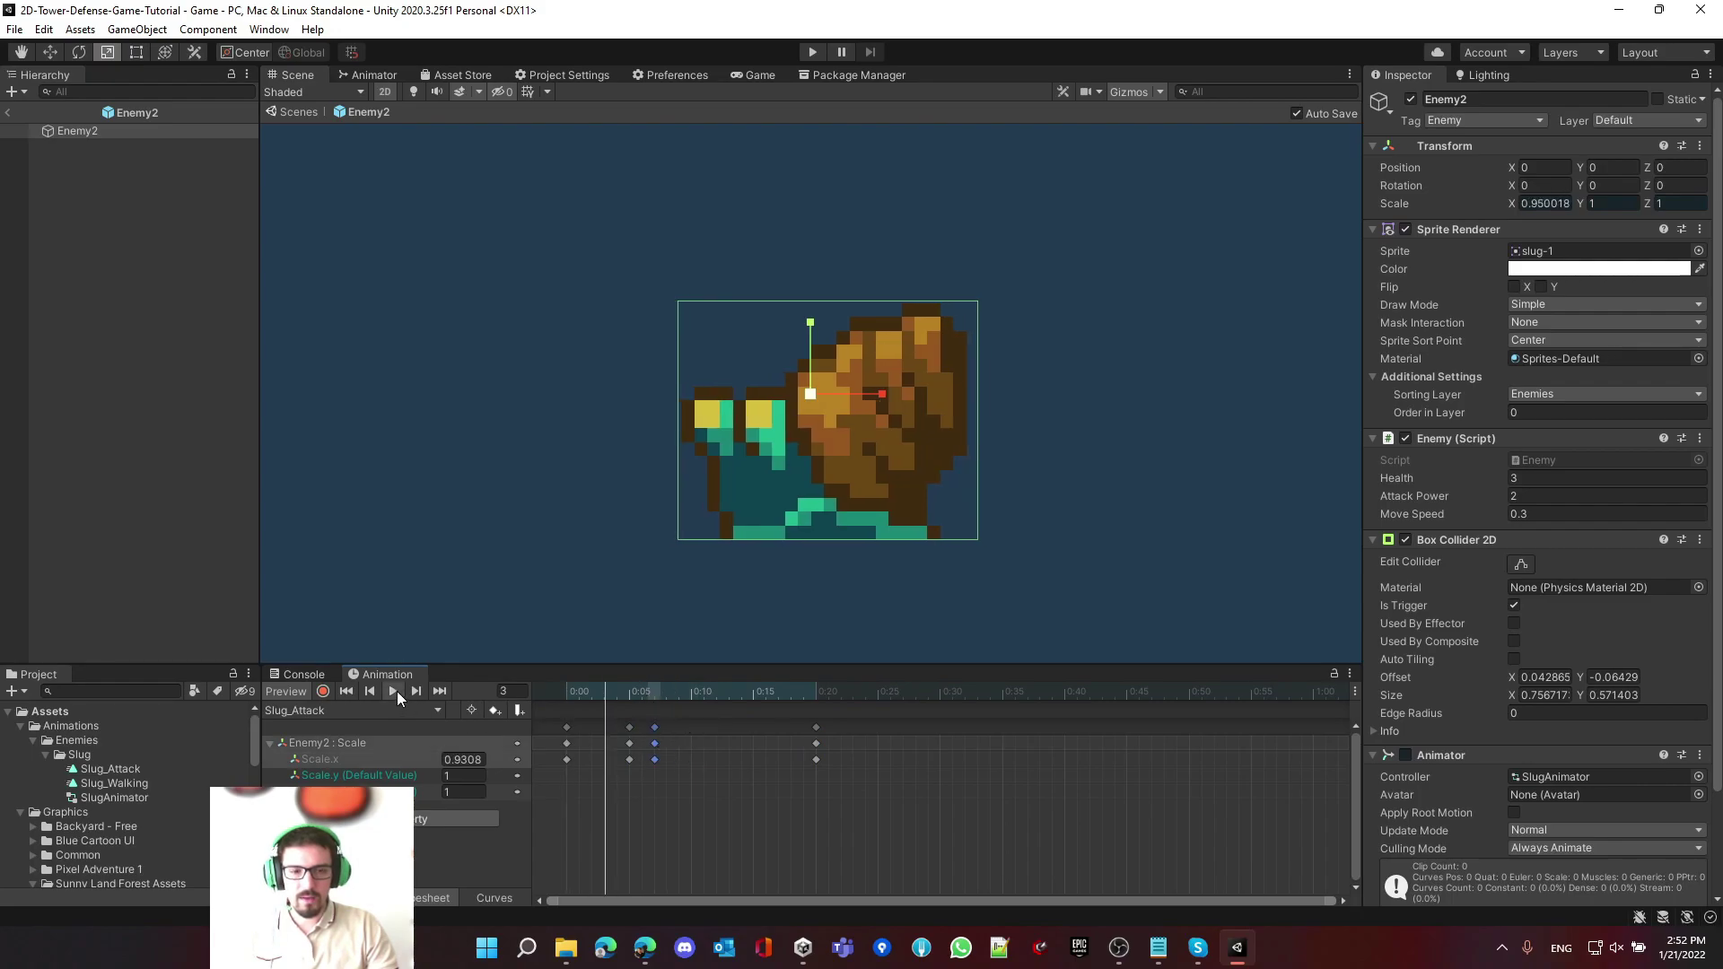
key(ctrl+z)
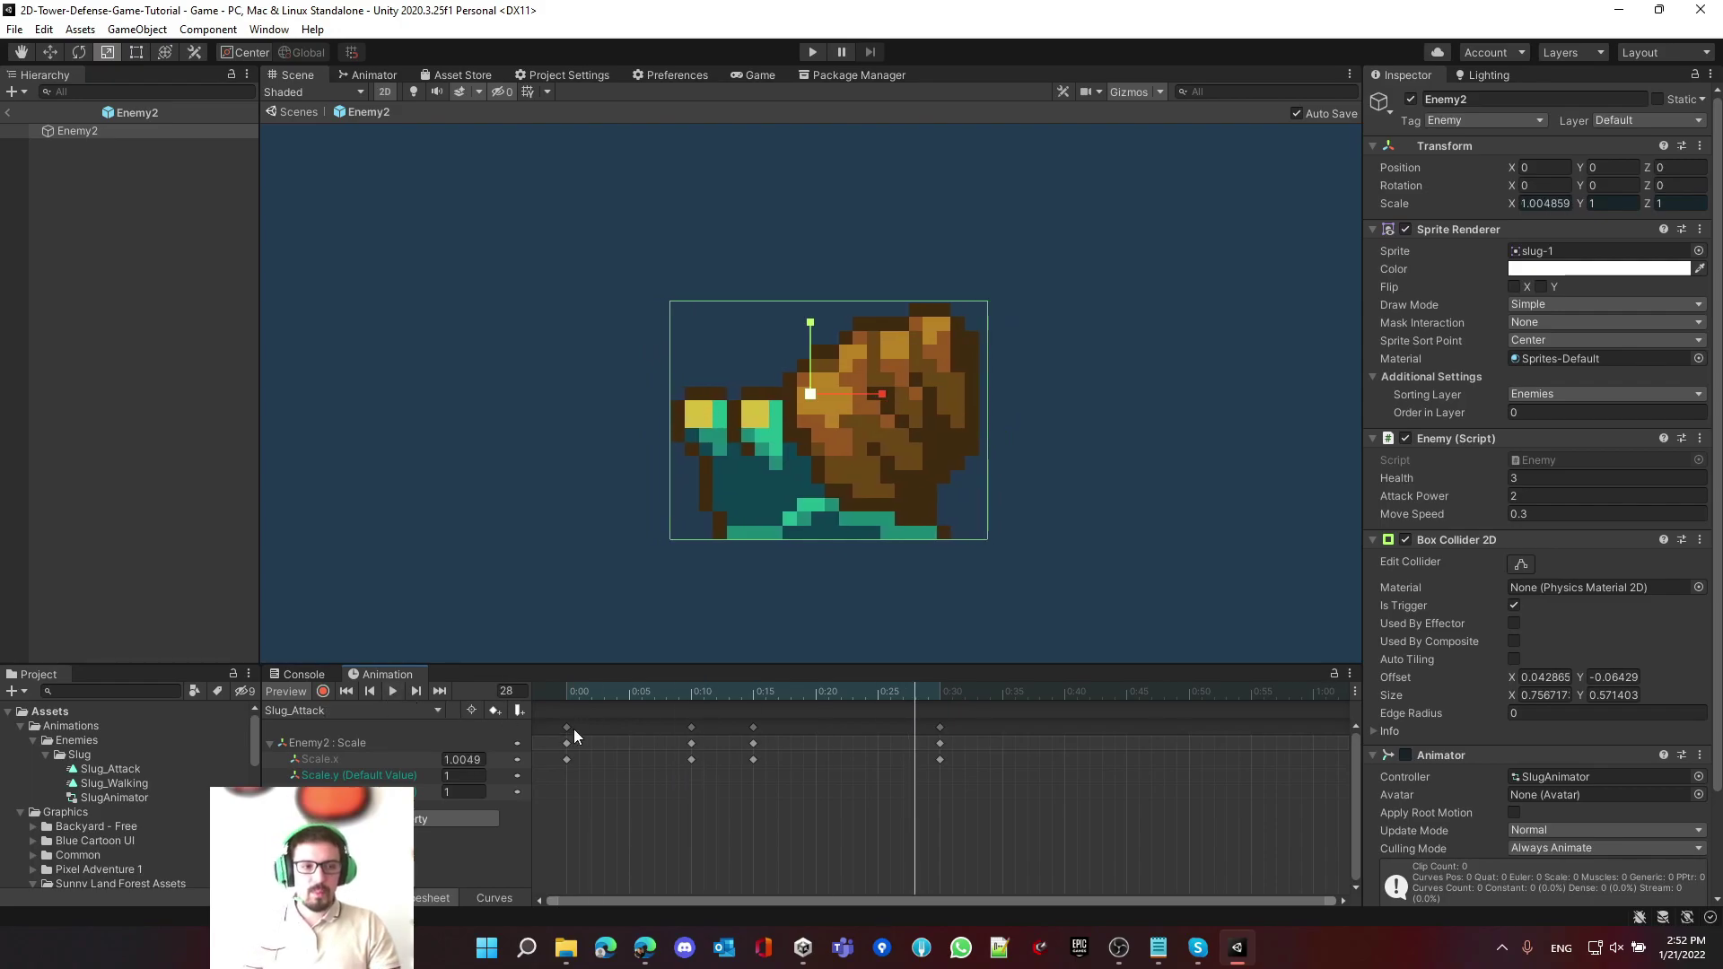
- Return Slug_Attack to frame 0 with preview turned off, and look over the slug's walking and attack clips
mouse_move(583, 697)
mouse_down()
mouse_move(788, 702)
mouse_move(560, 708)
mouse_up()
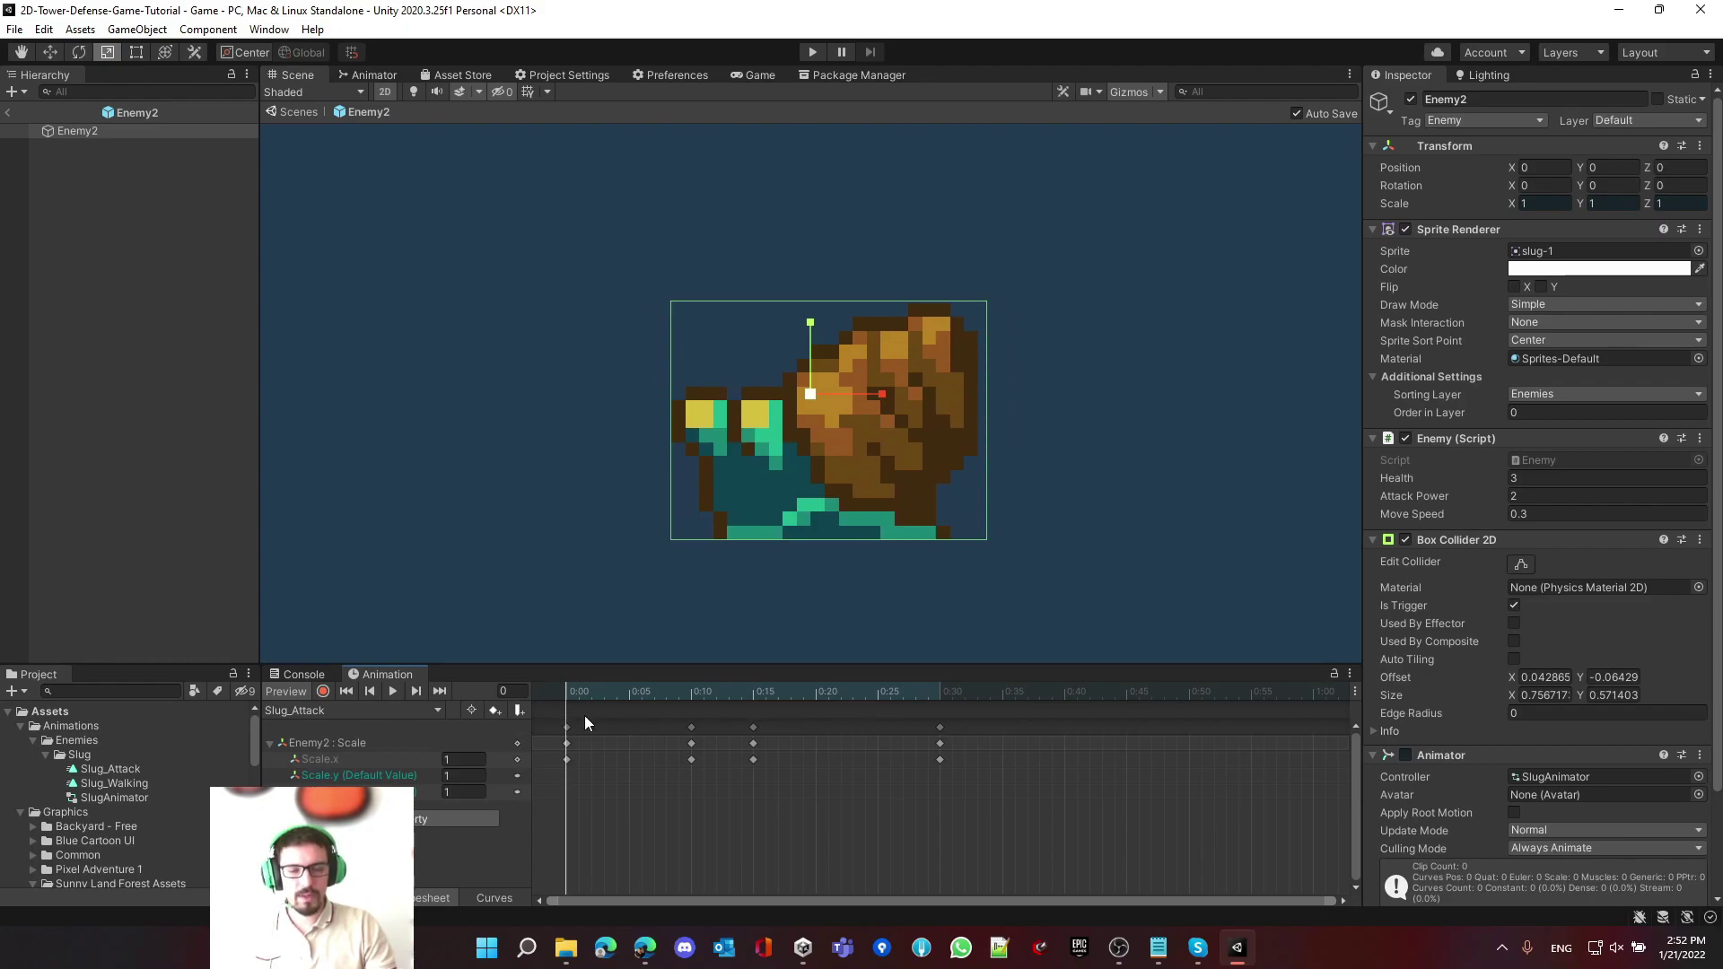
click(294, 696)
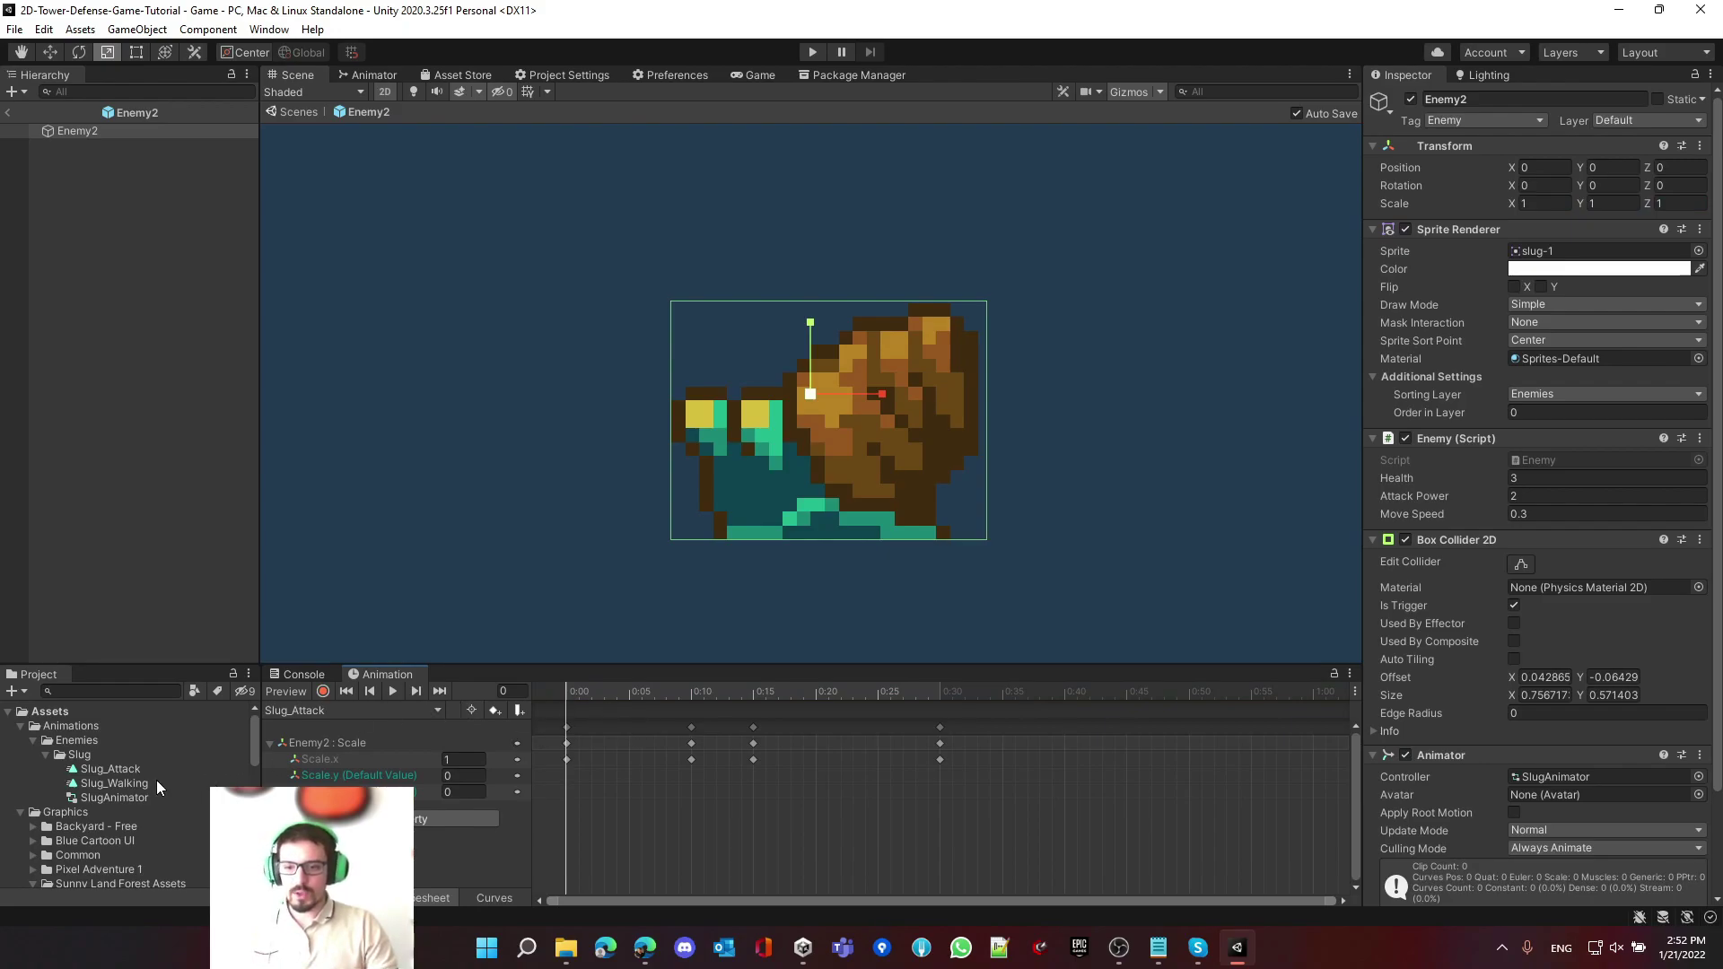
click(126, 772)
click(121, 783)
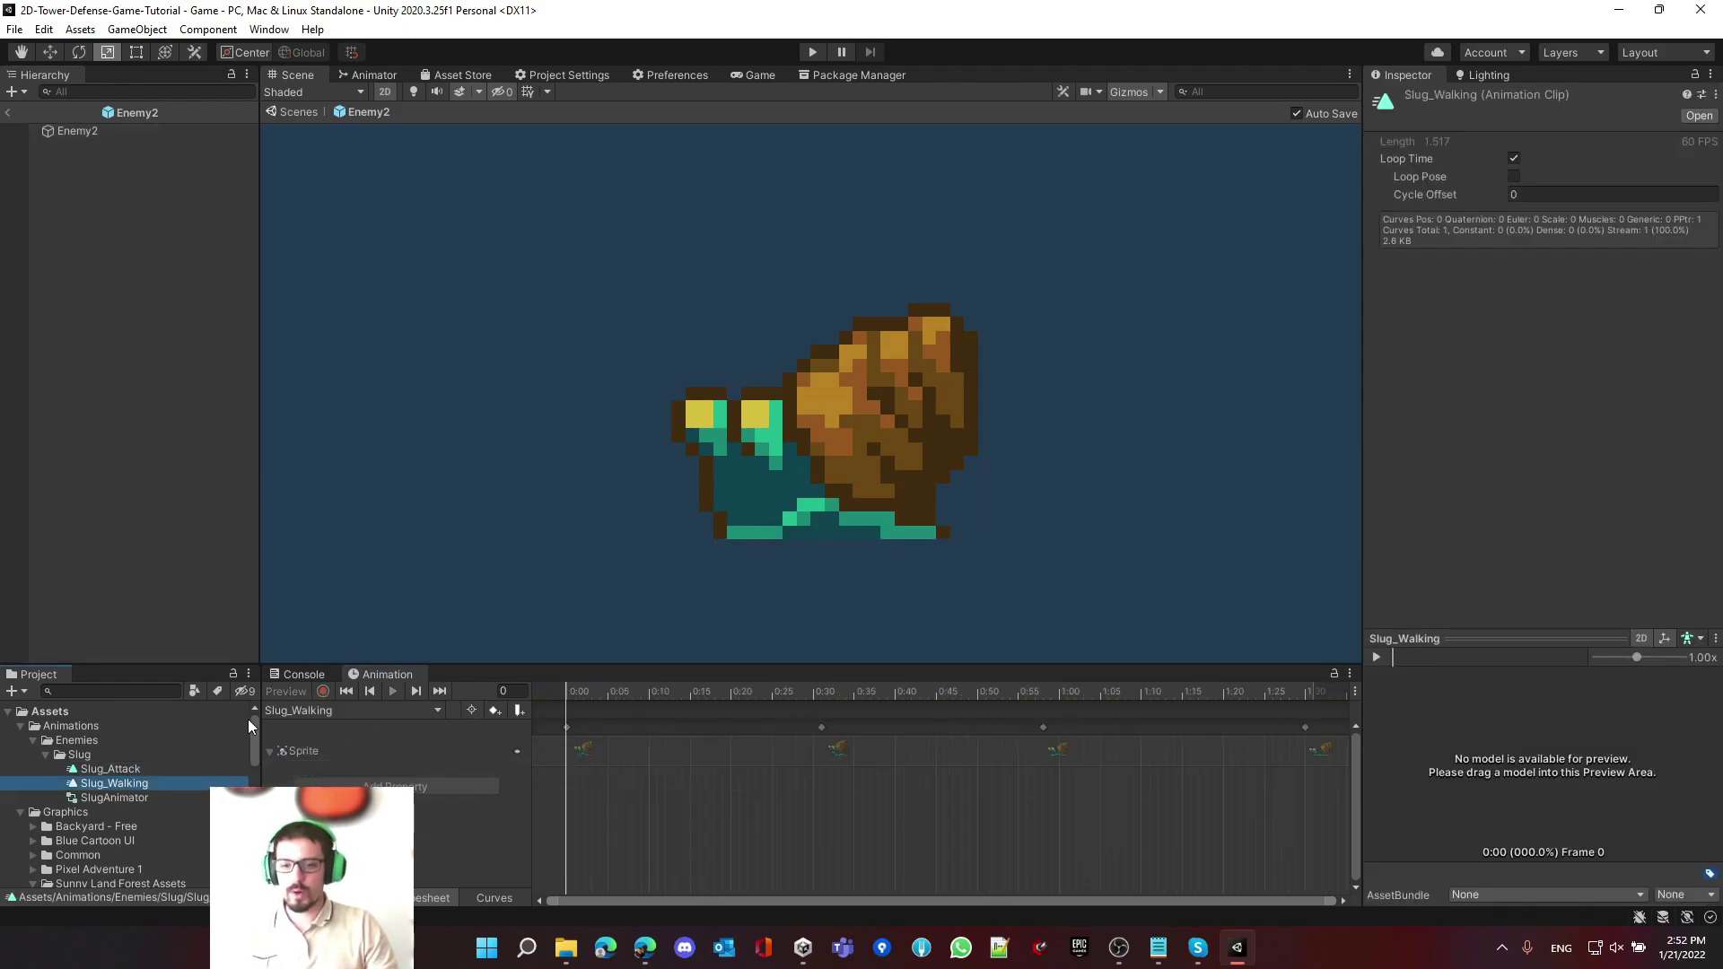
click(126, 769)
- Collapse the Slug folder and create a folder named Bee inside Animations/Enemies
key(Left)
key(Left)
right_click(79, 740)
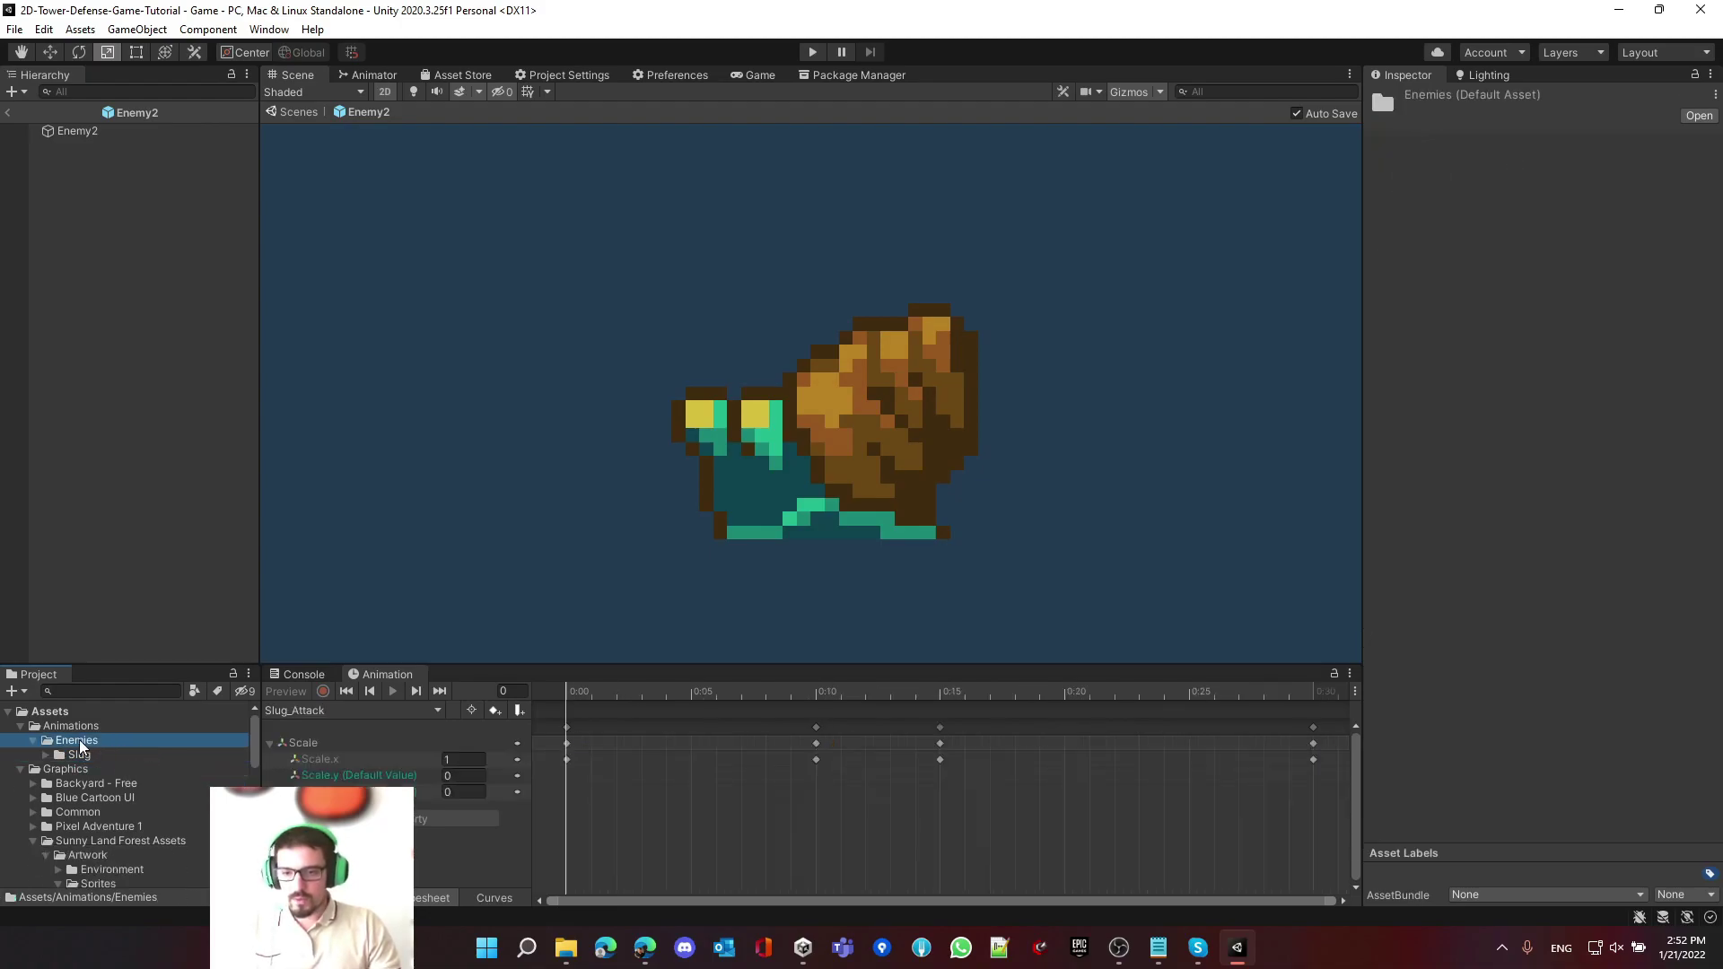
mouse_move(287, 252)
click(370, 253)
text(Bee)
key(Return)
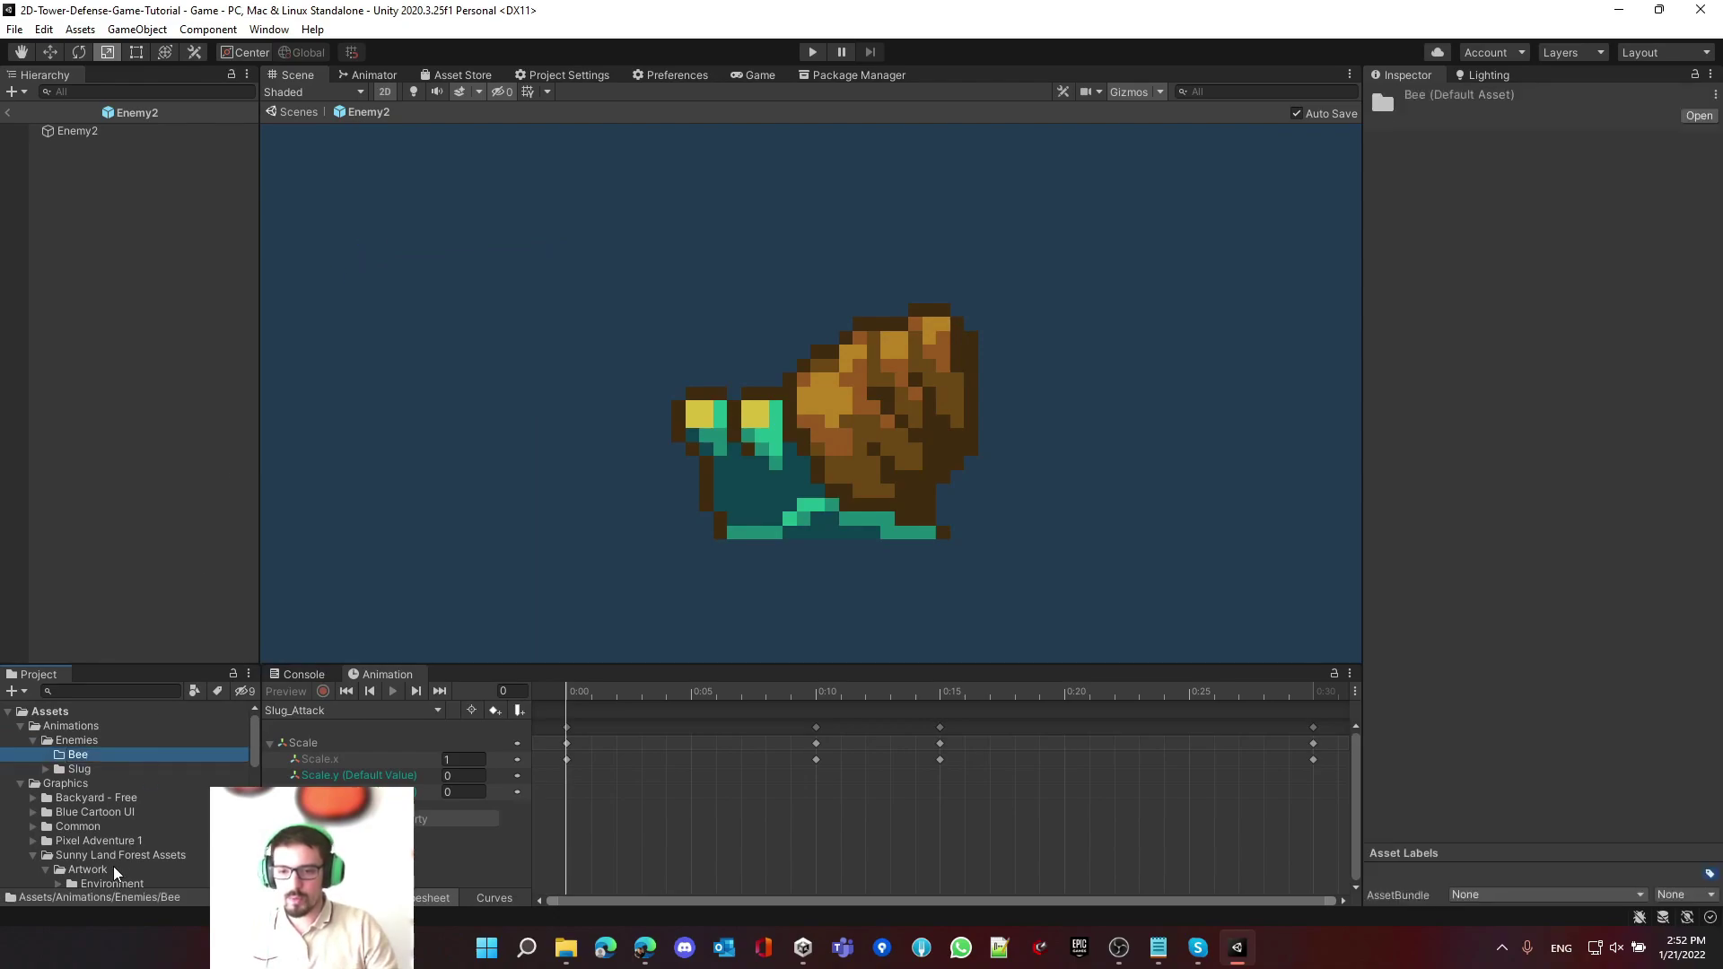
- Create an Animator Controller named BeeAnimator in the Bee folder
right_click(87, 756)
mouse_move(305, 261)
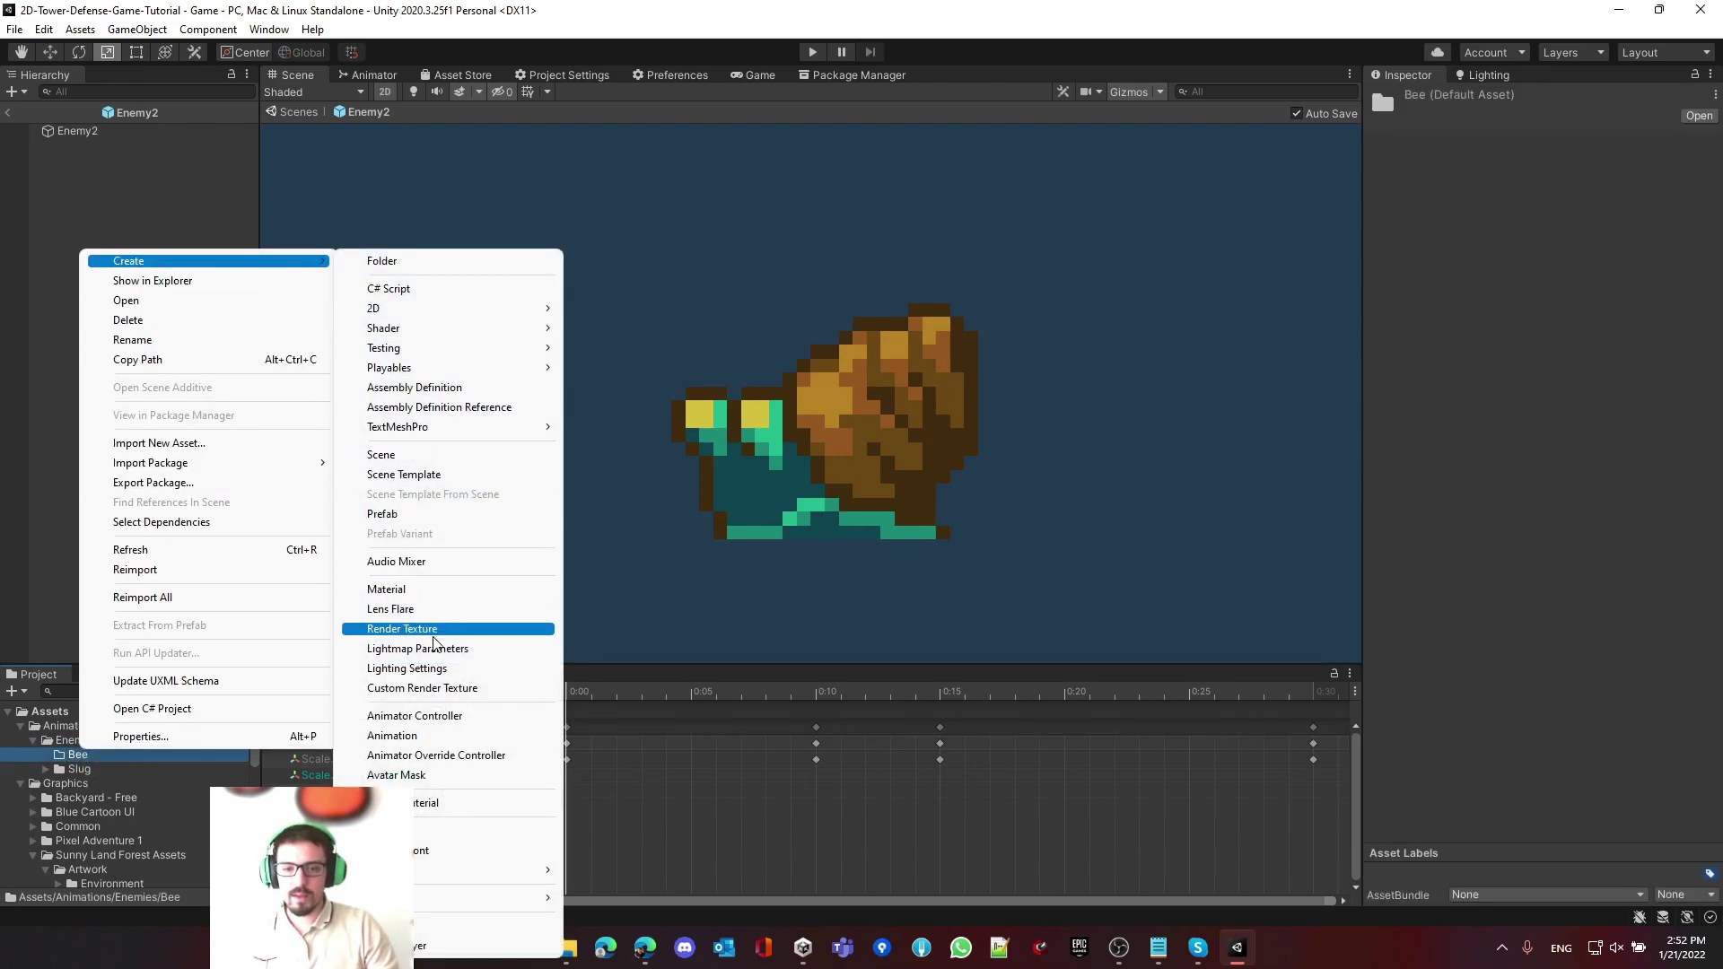
click(428, 716)
text(Bee)
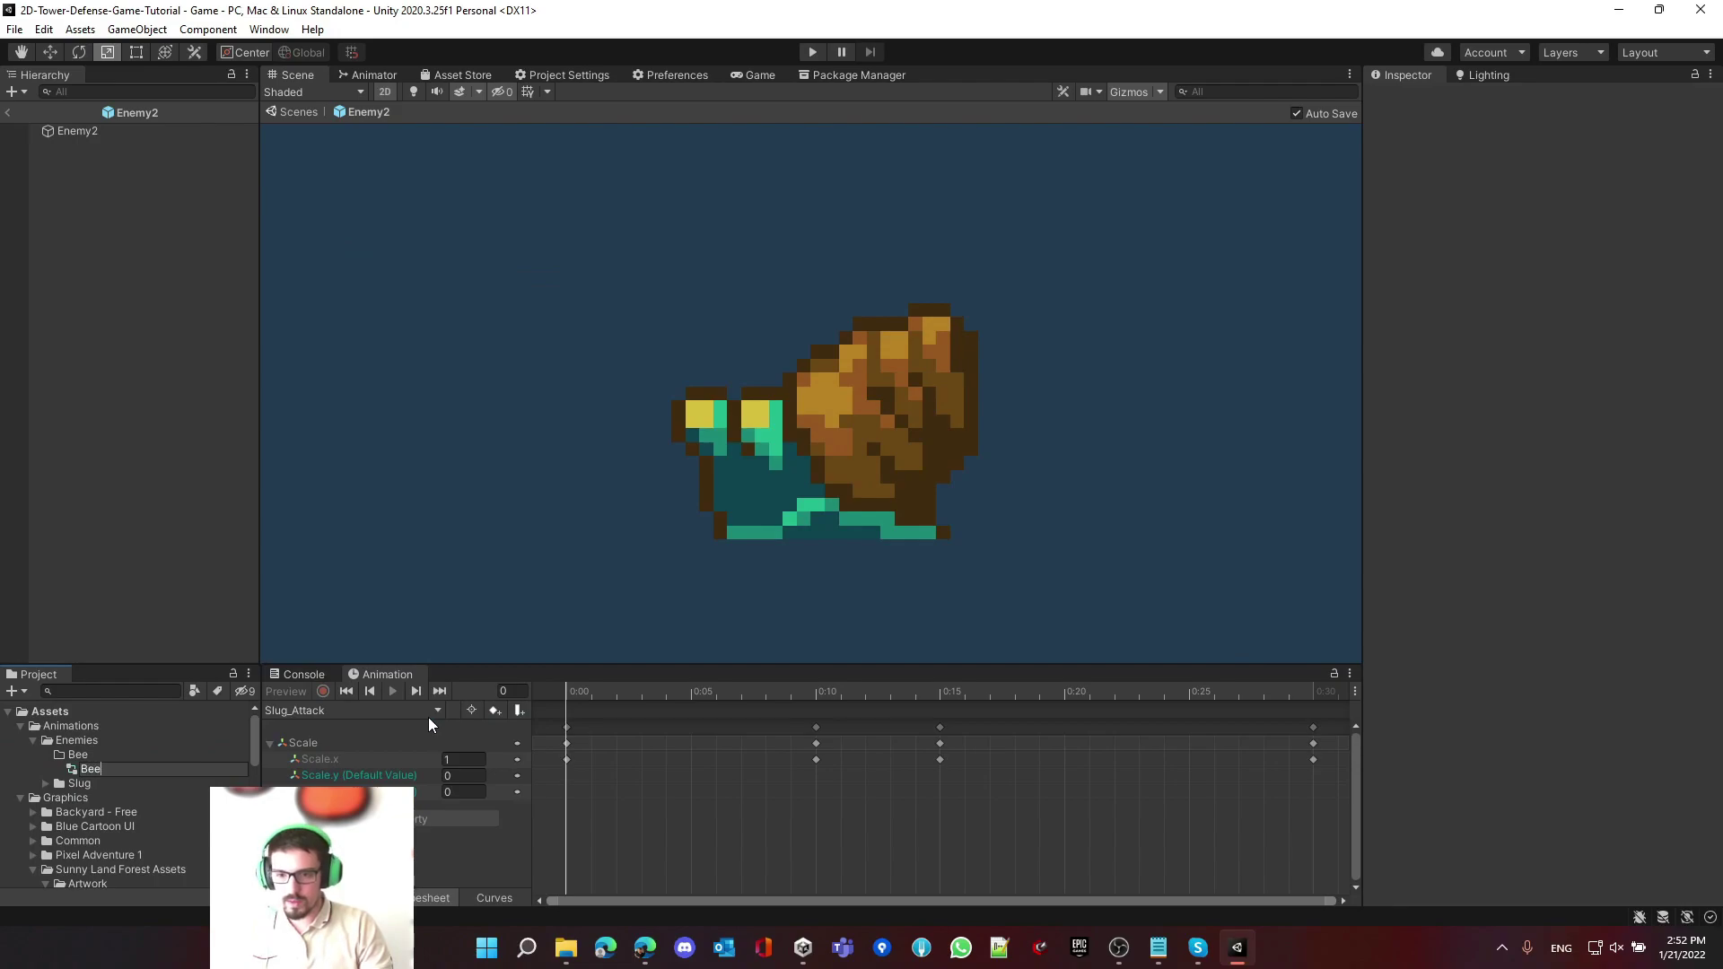
text(Animator)
key(Return)
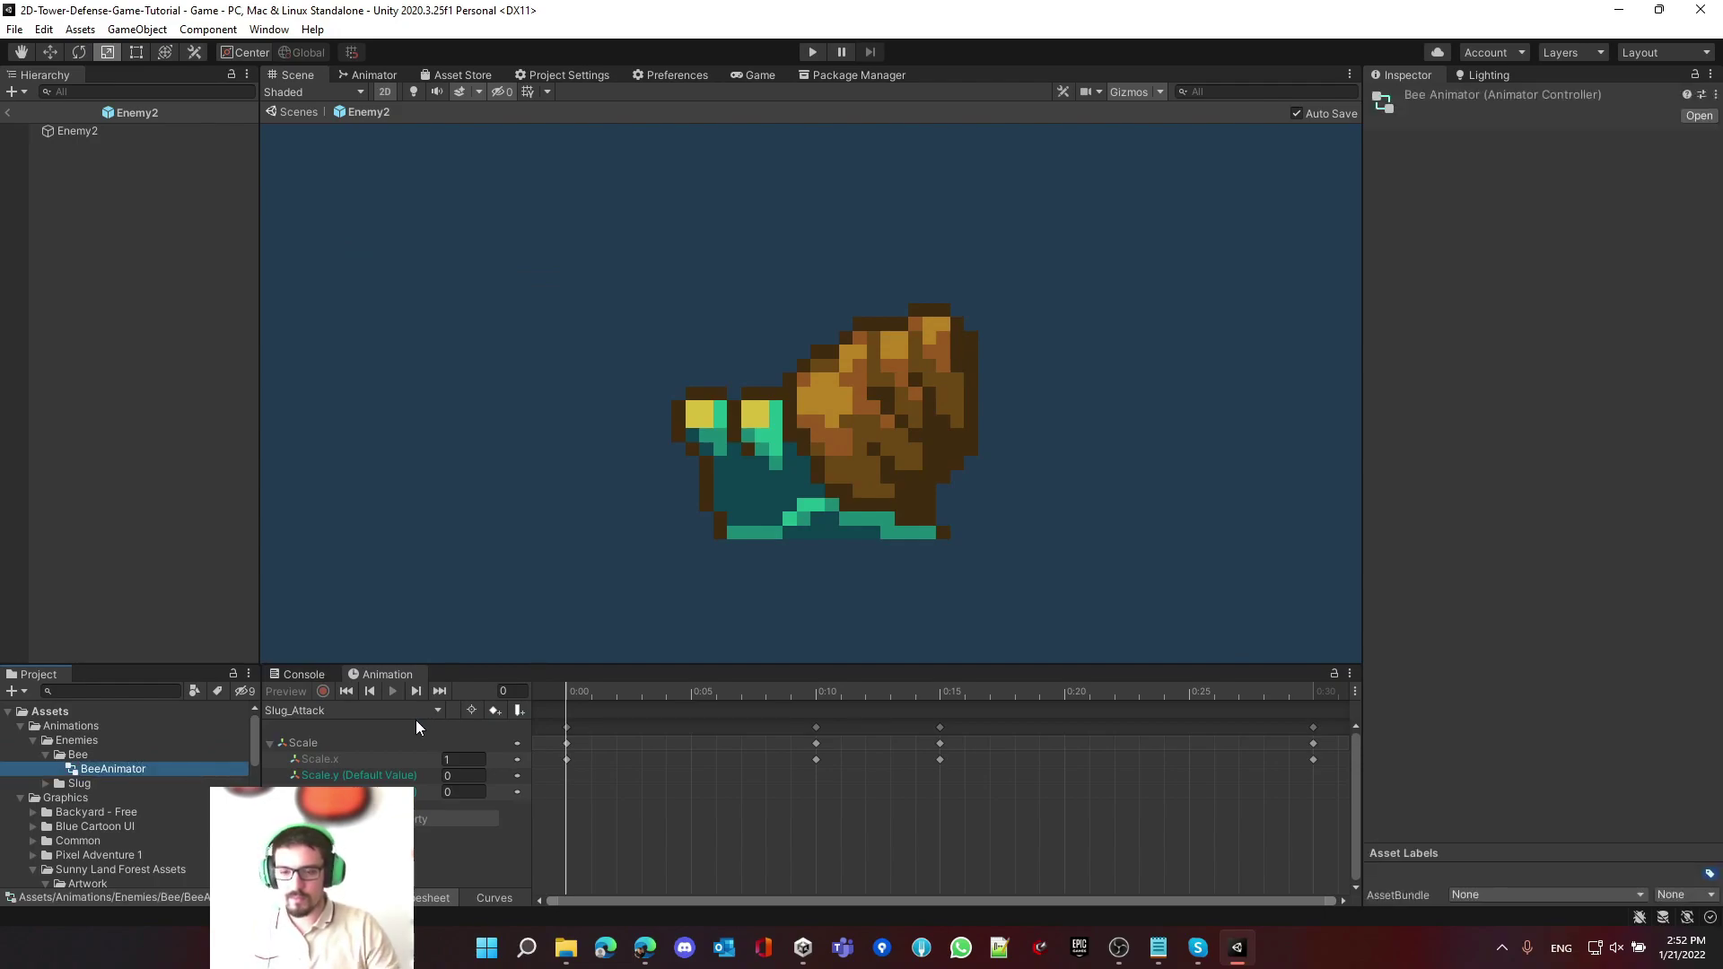
- Create an animation clip named BeeFlying in the Bee folder
right_click(101, 756)
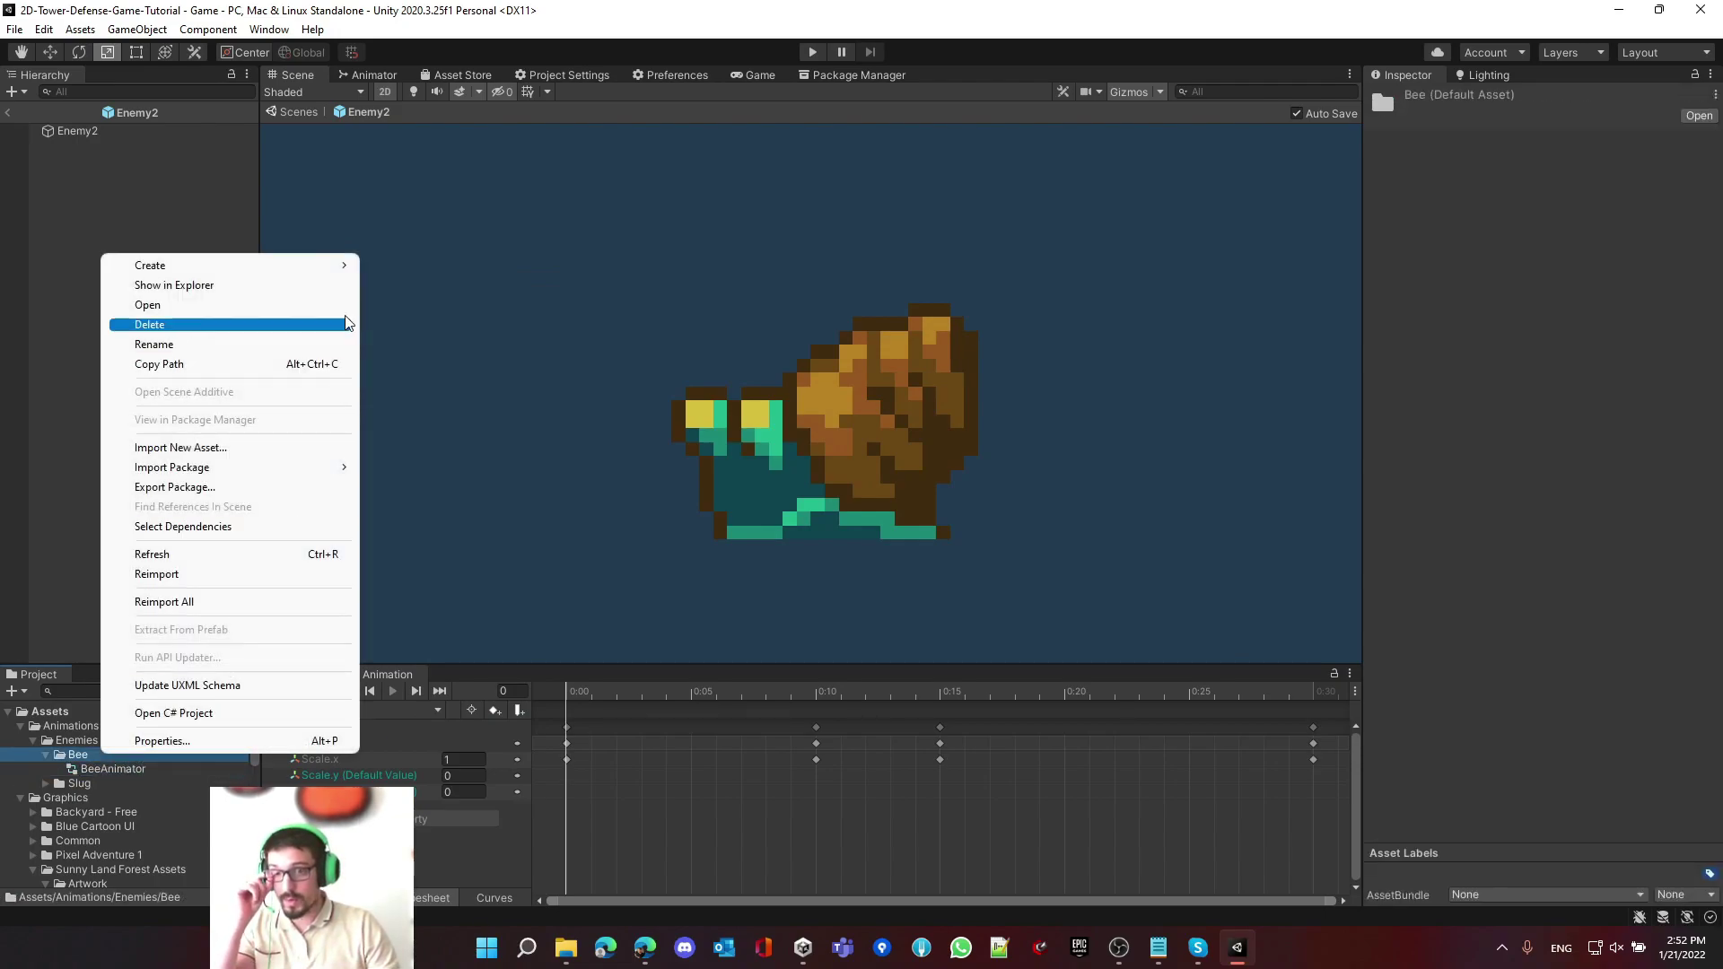
mouse_move(225, 266)
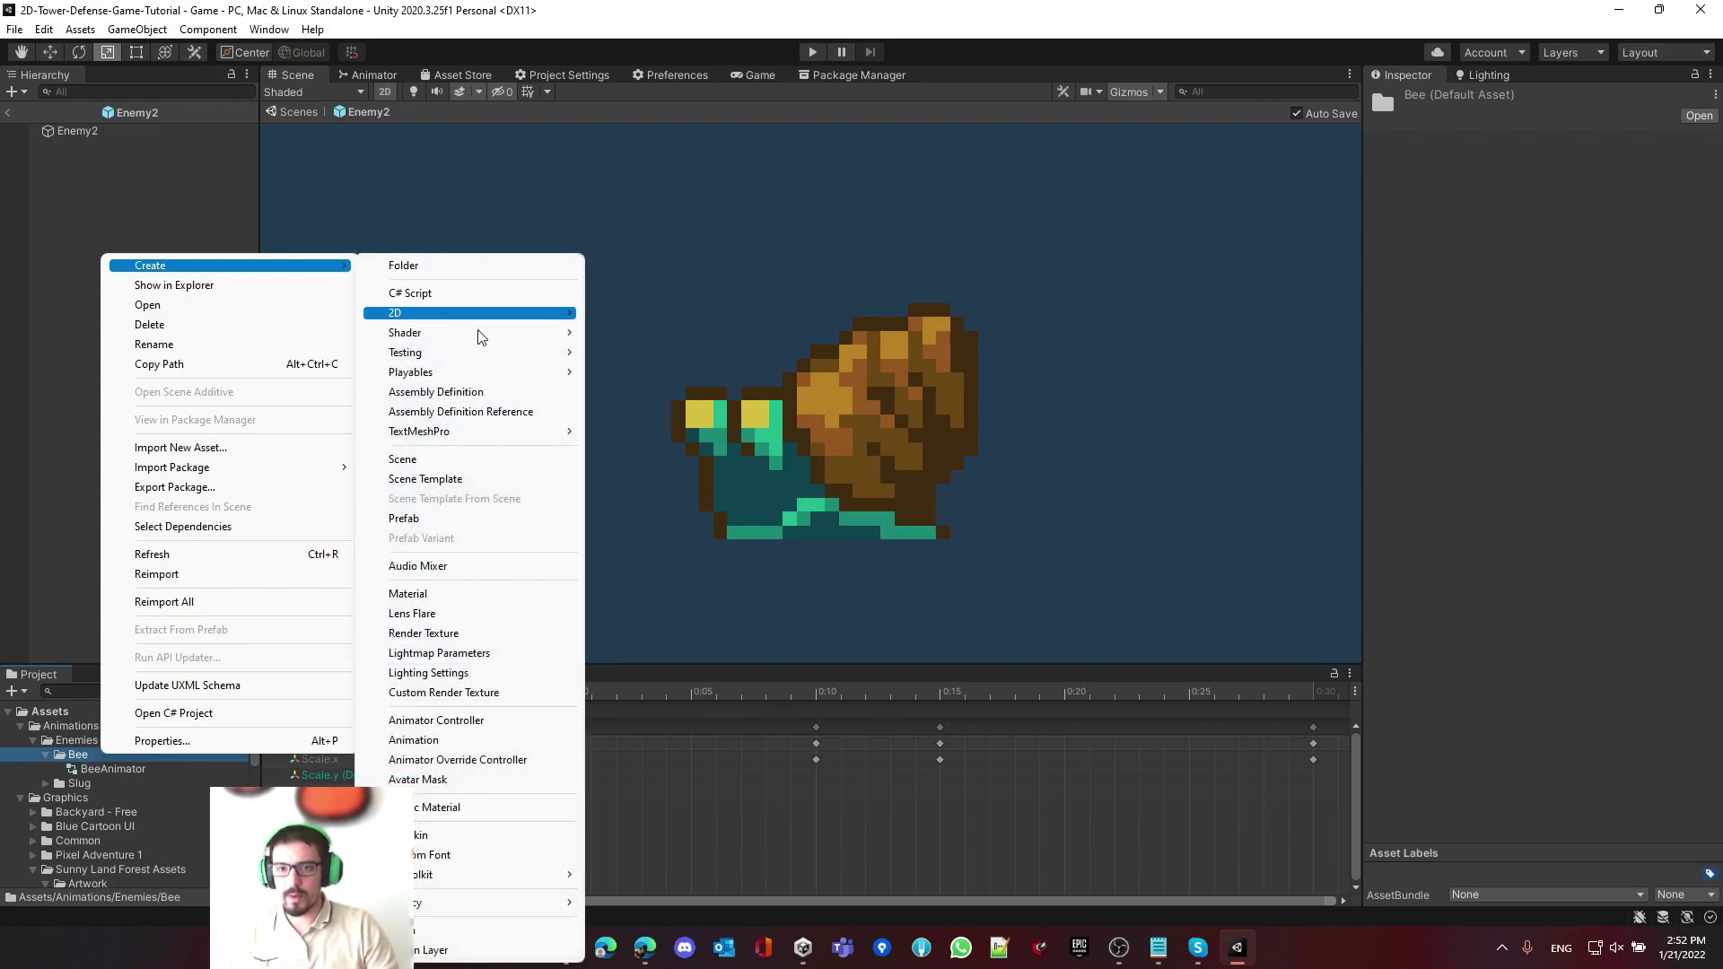
click(454, 740)
text(Bee_Fly)
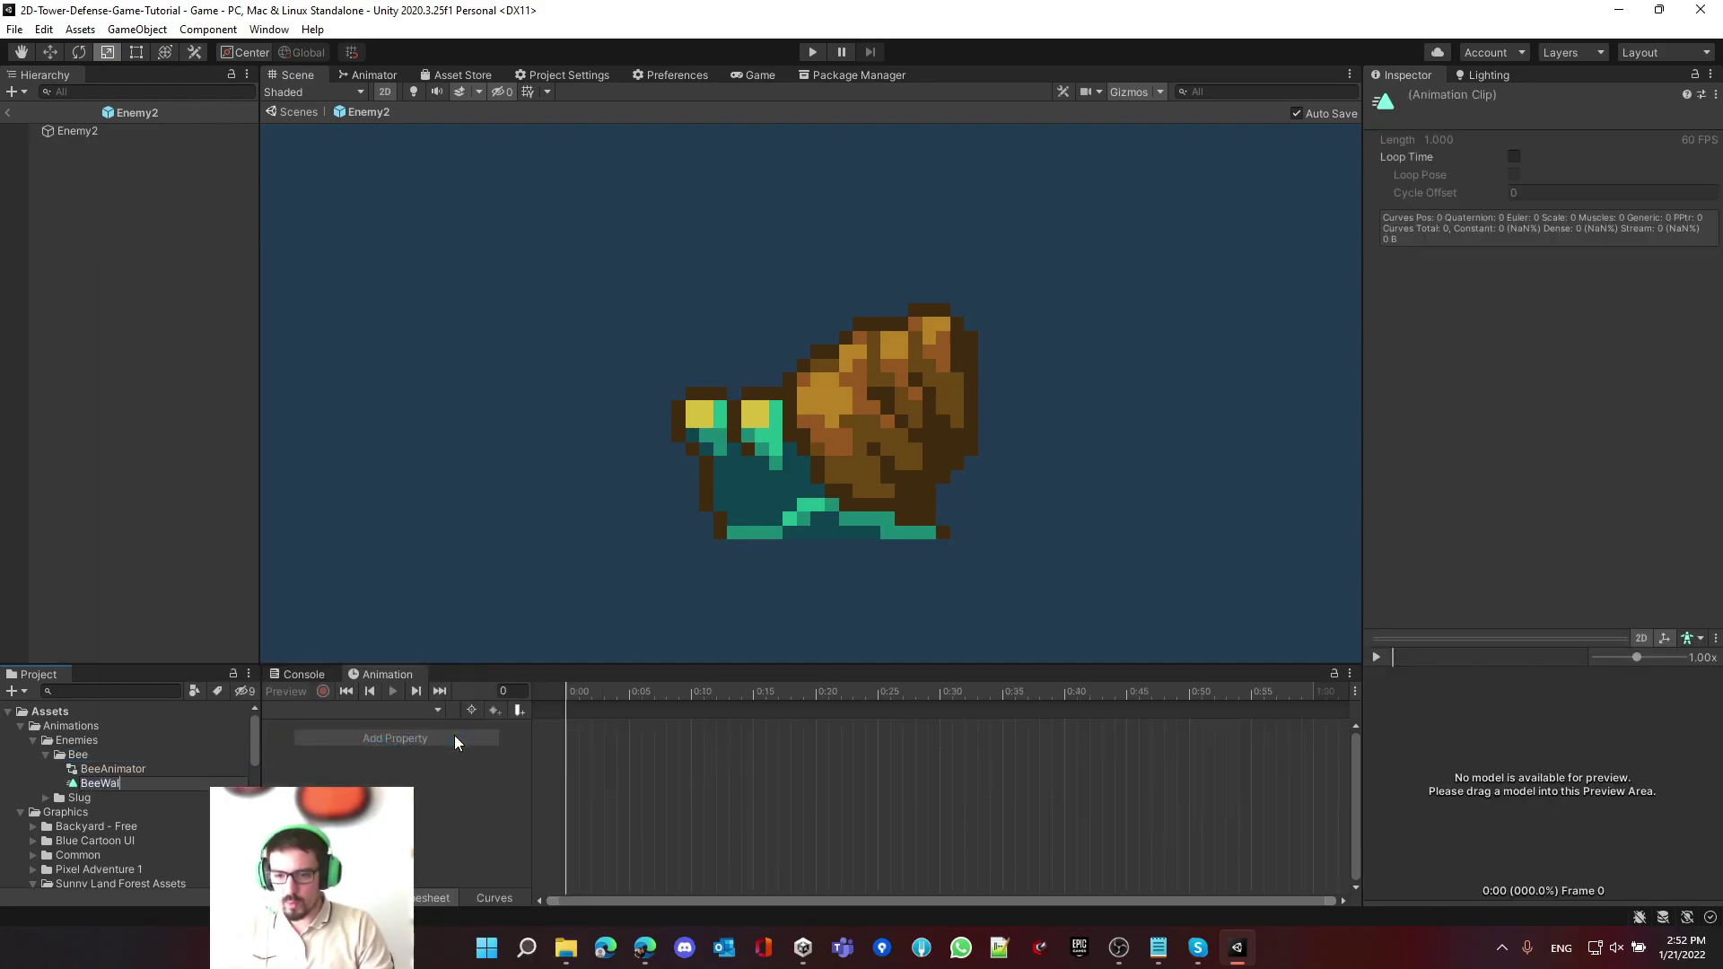
text(ing)
key(Return)
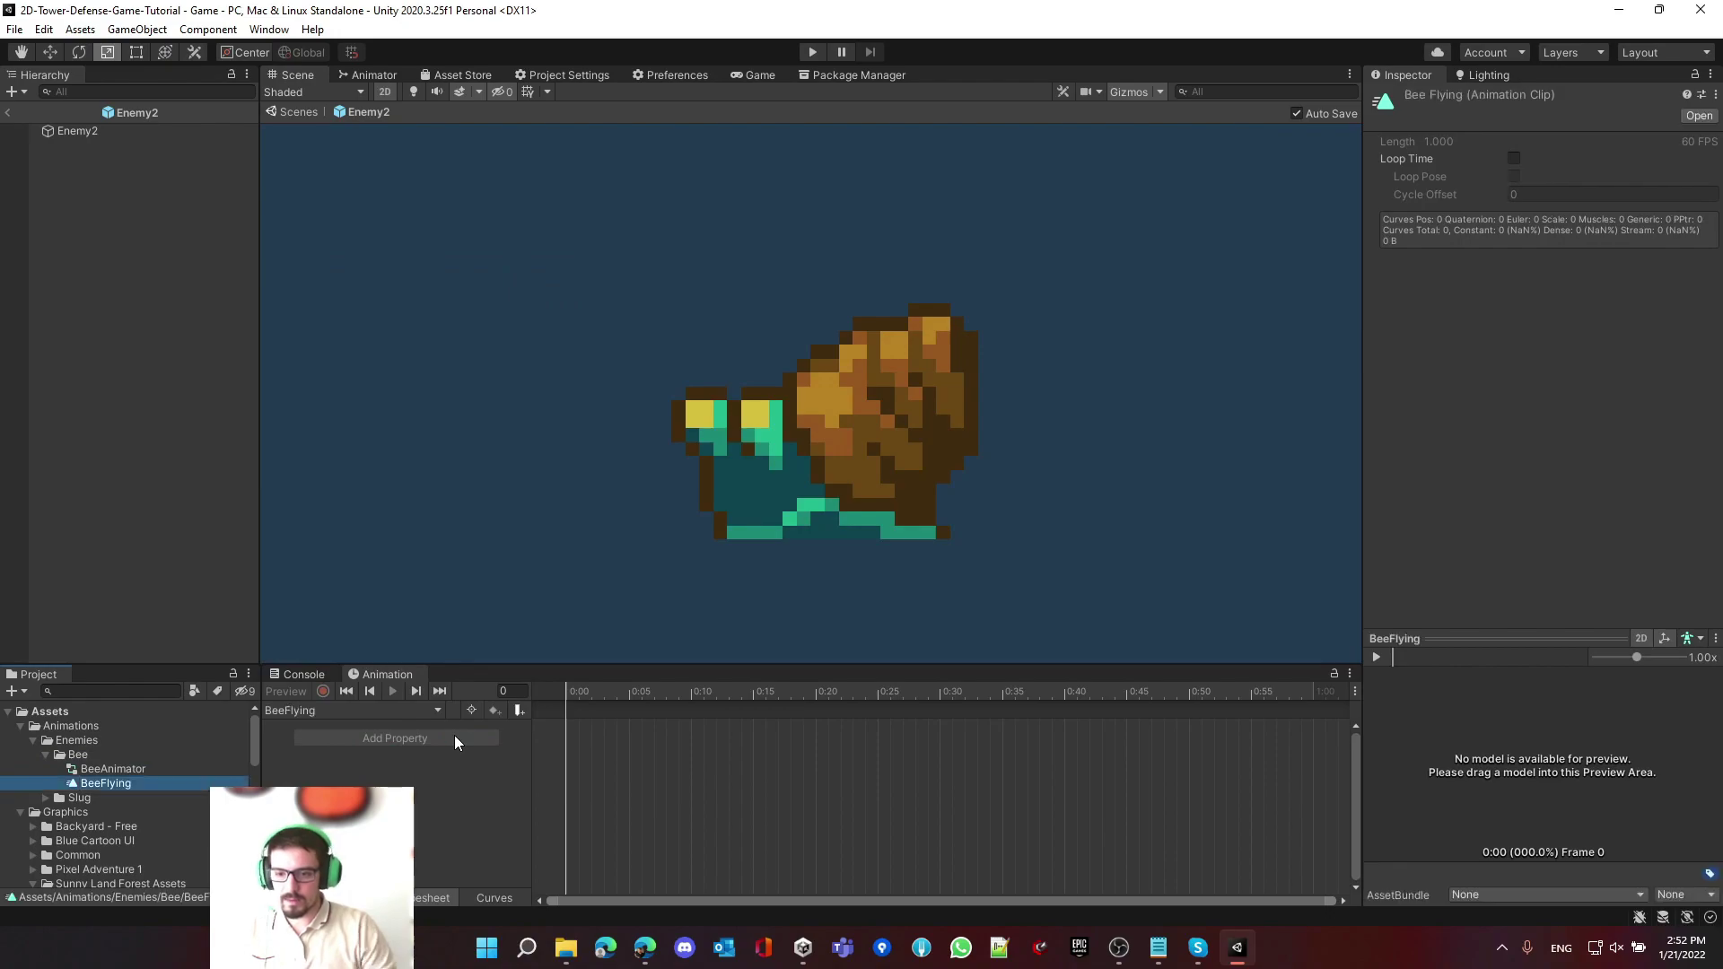
- Enable Loop Time on the BeeFlying clip
click(77, 756)
click(88, 785)
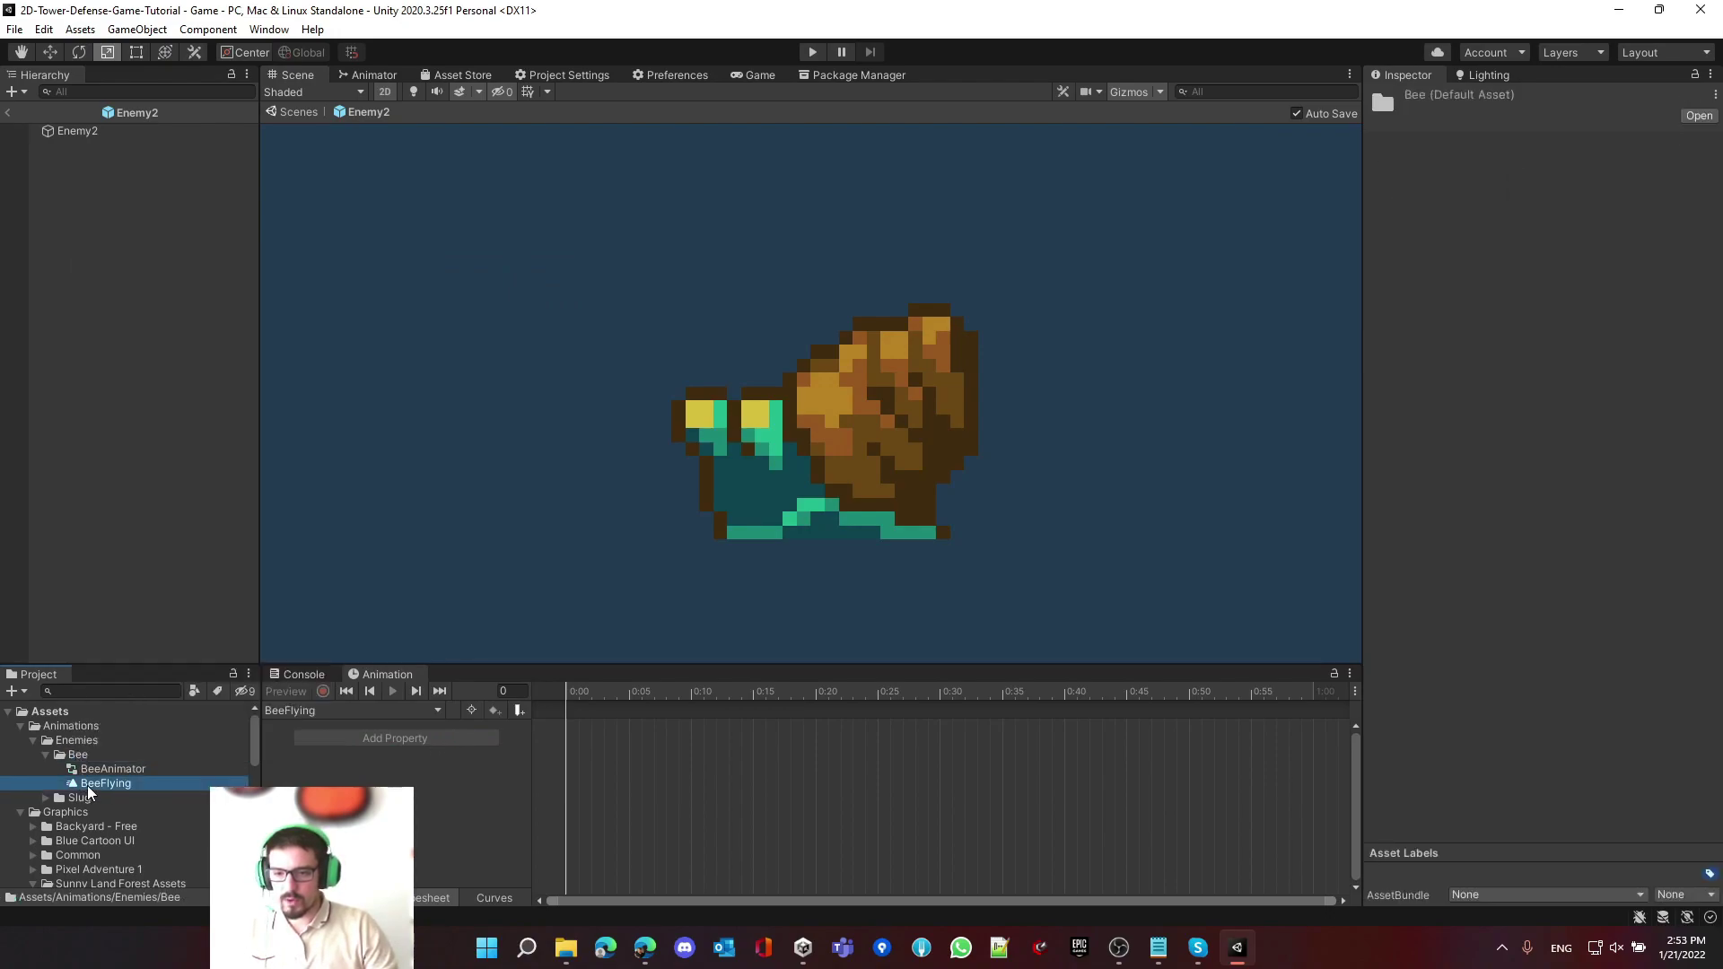
click(98, 770)
click(99, 780)
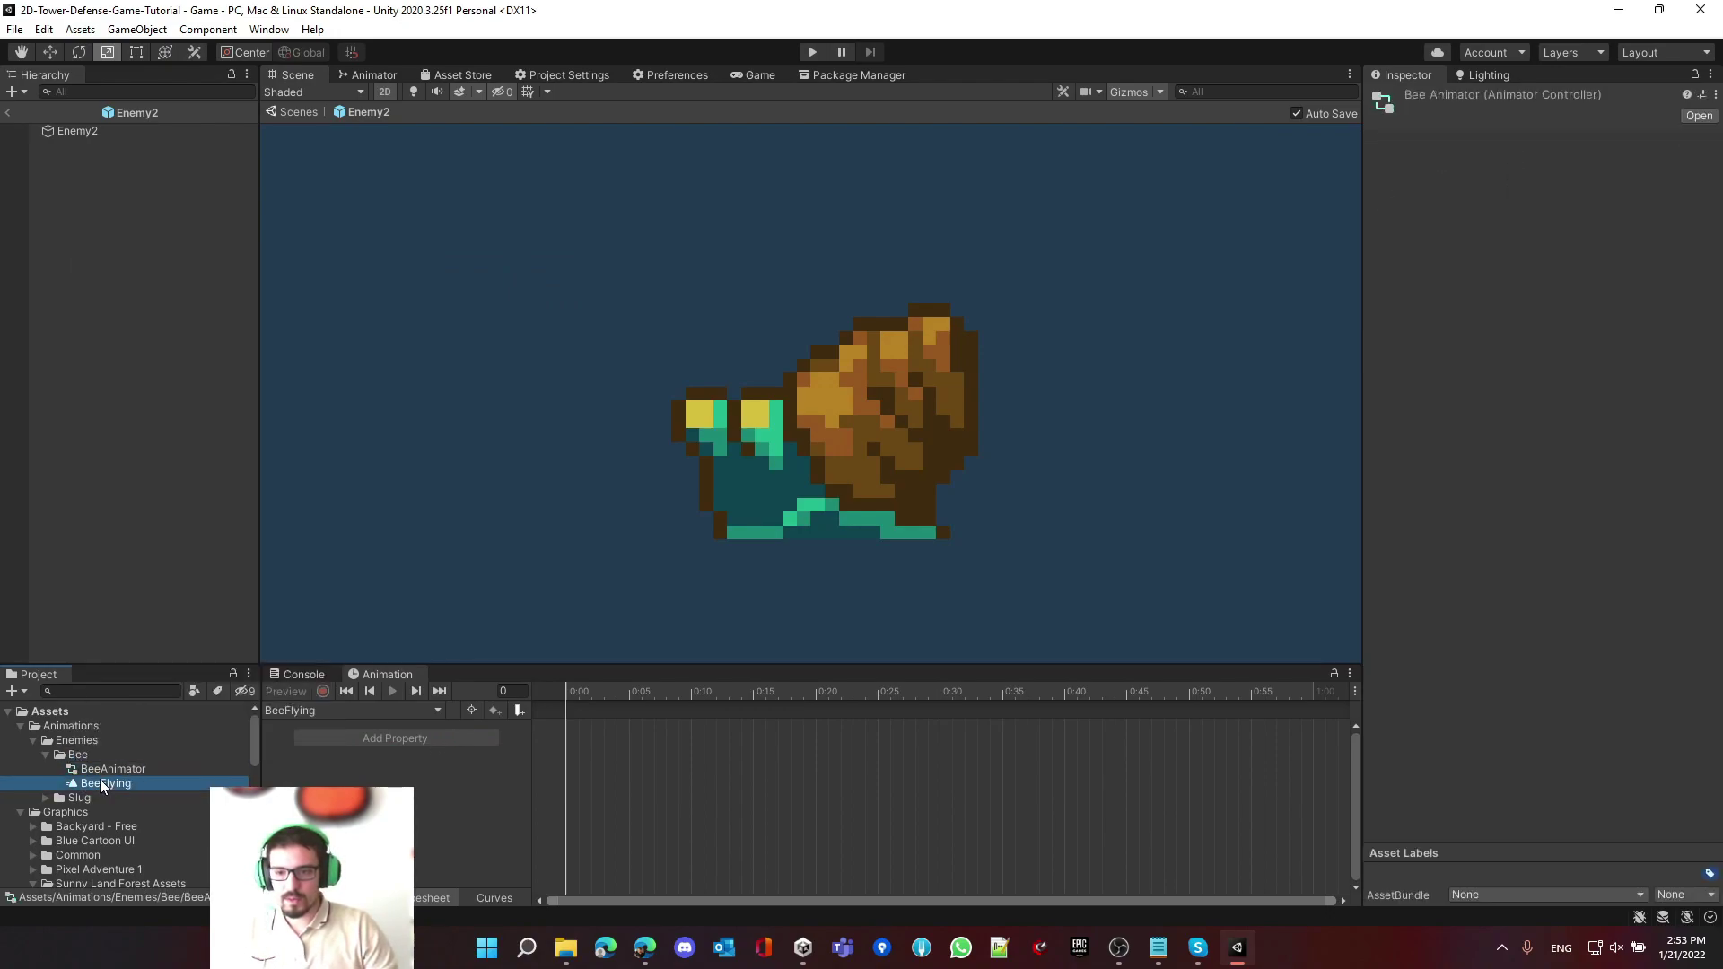
click(1514, 158)
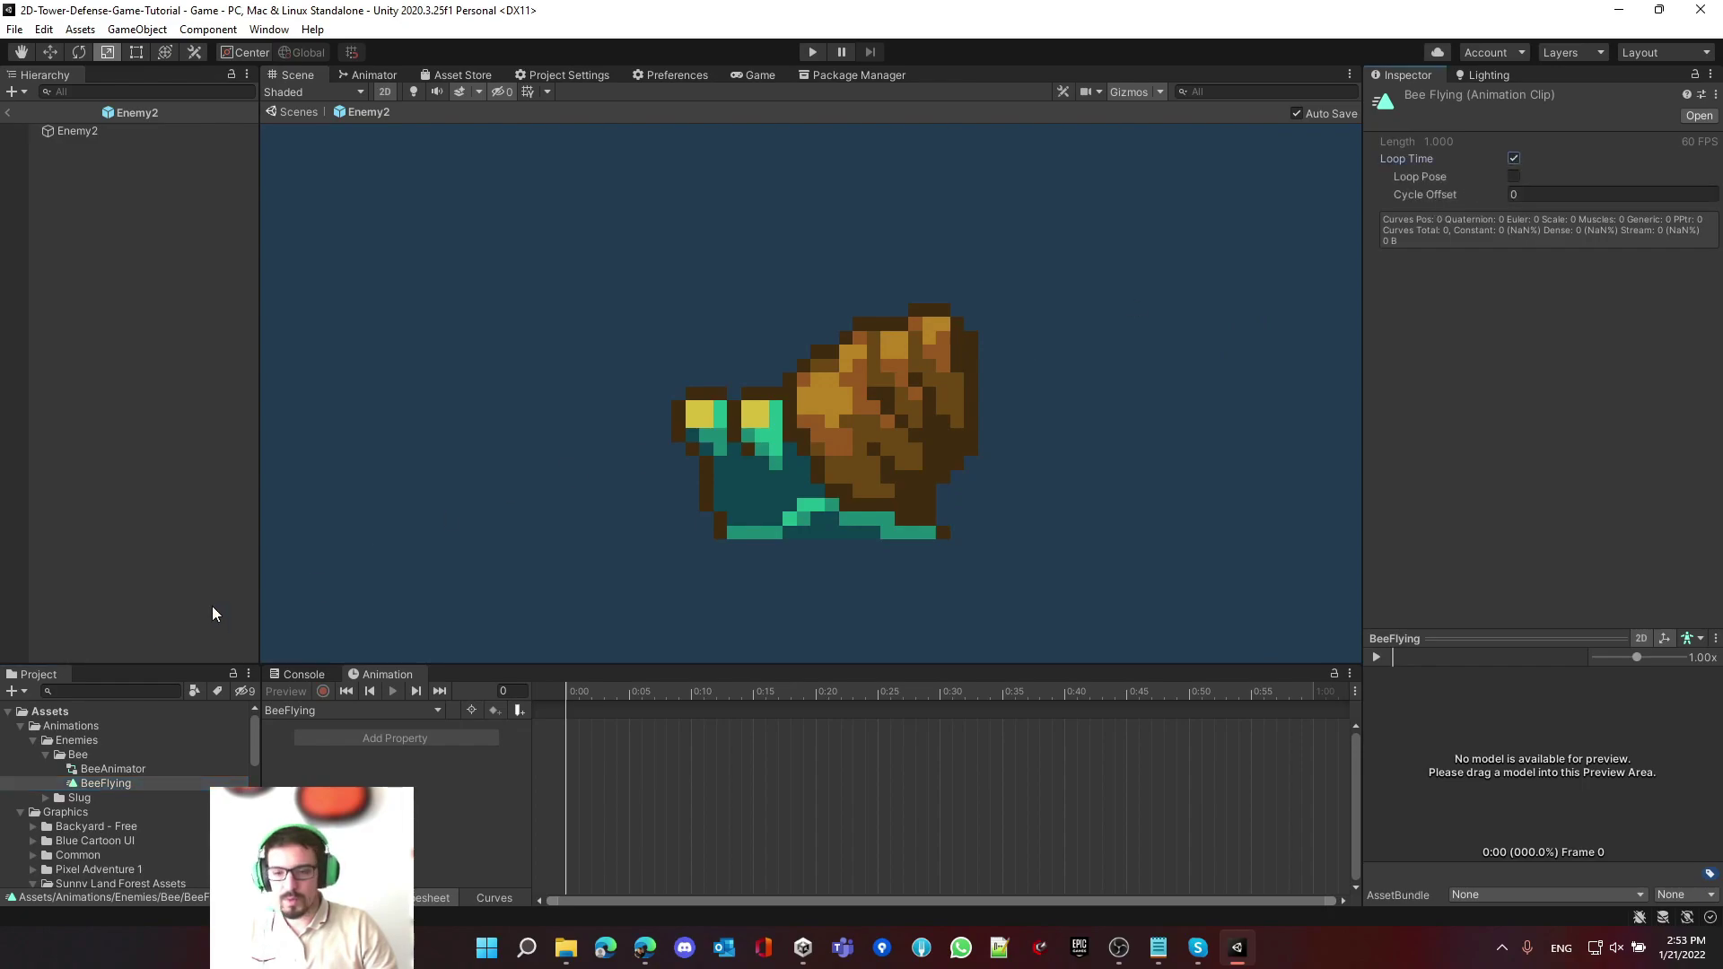
- Create a second animation clip named BeeAttack in the Bee folder
right_click(77, 755)
mouse_move(309, 262)
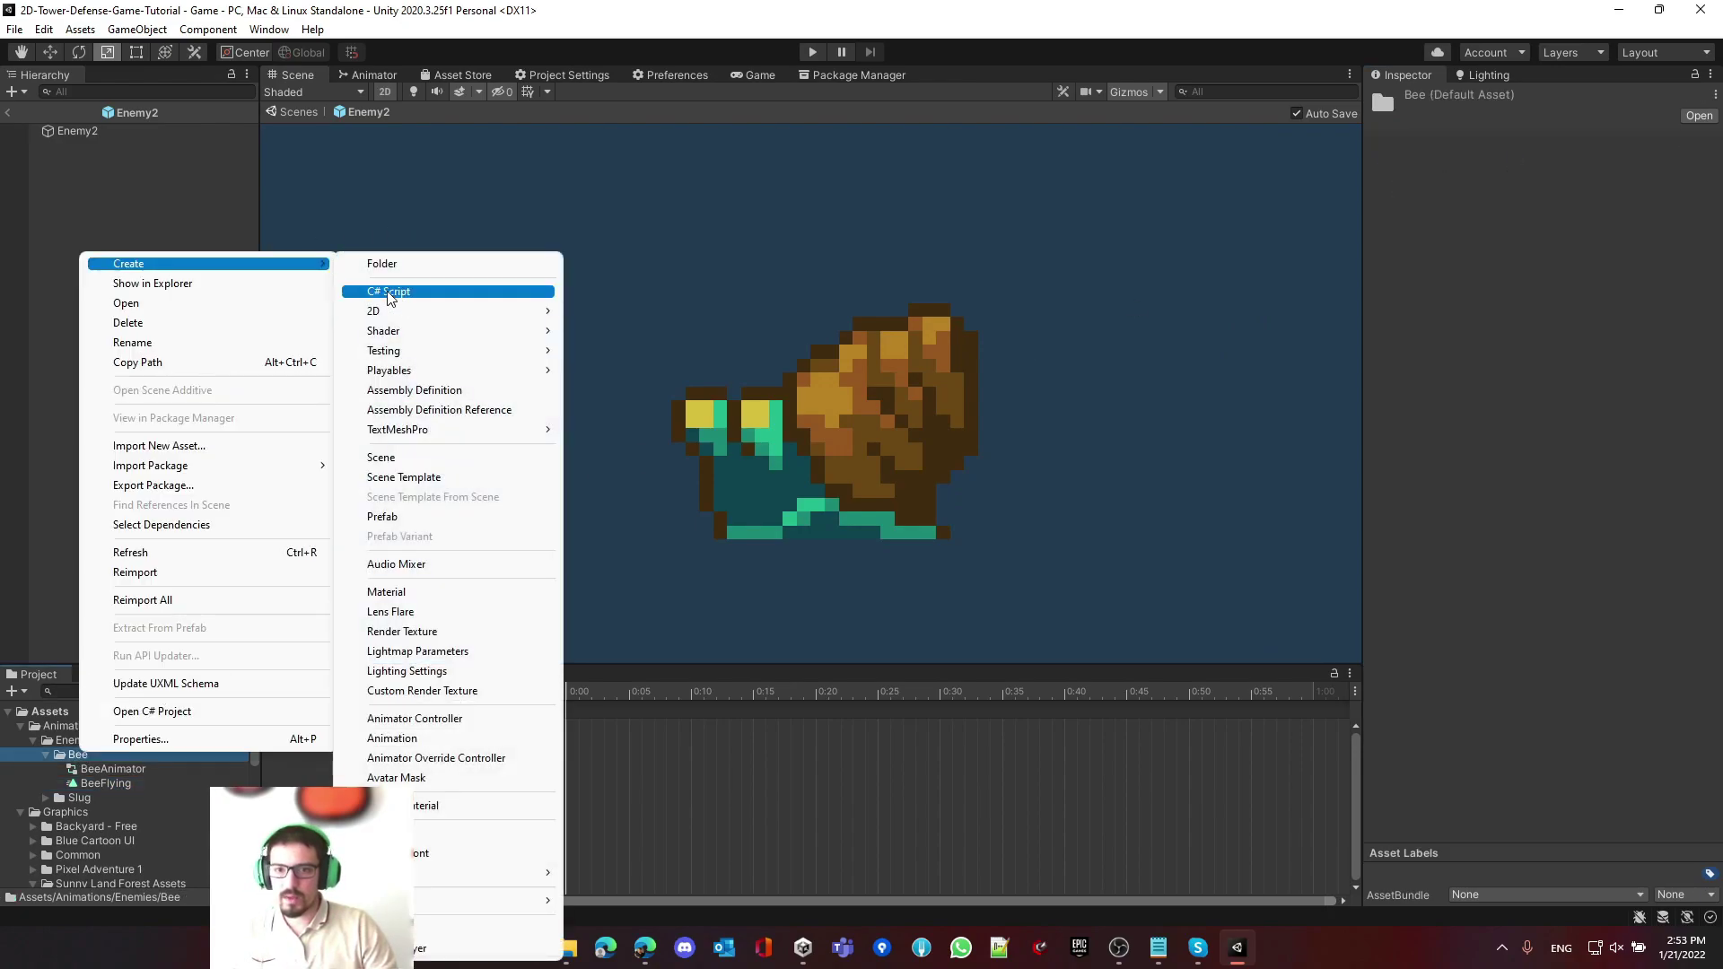
click(421, 739)
text(BeeAttack)
key(Return)
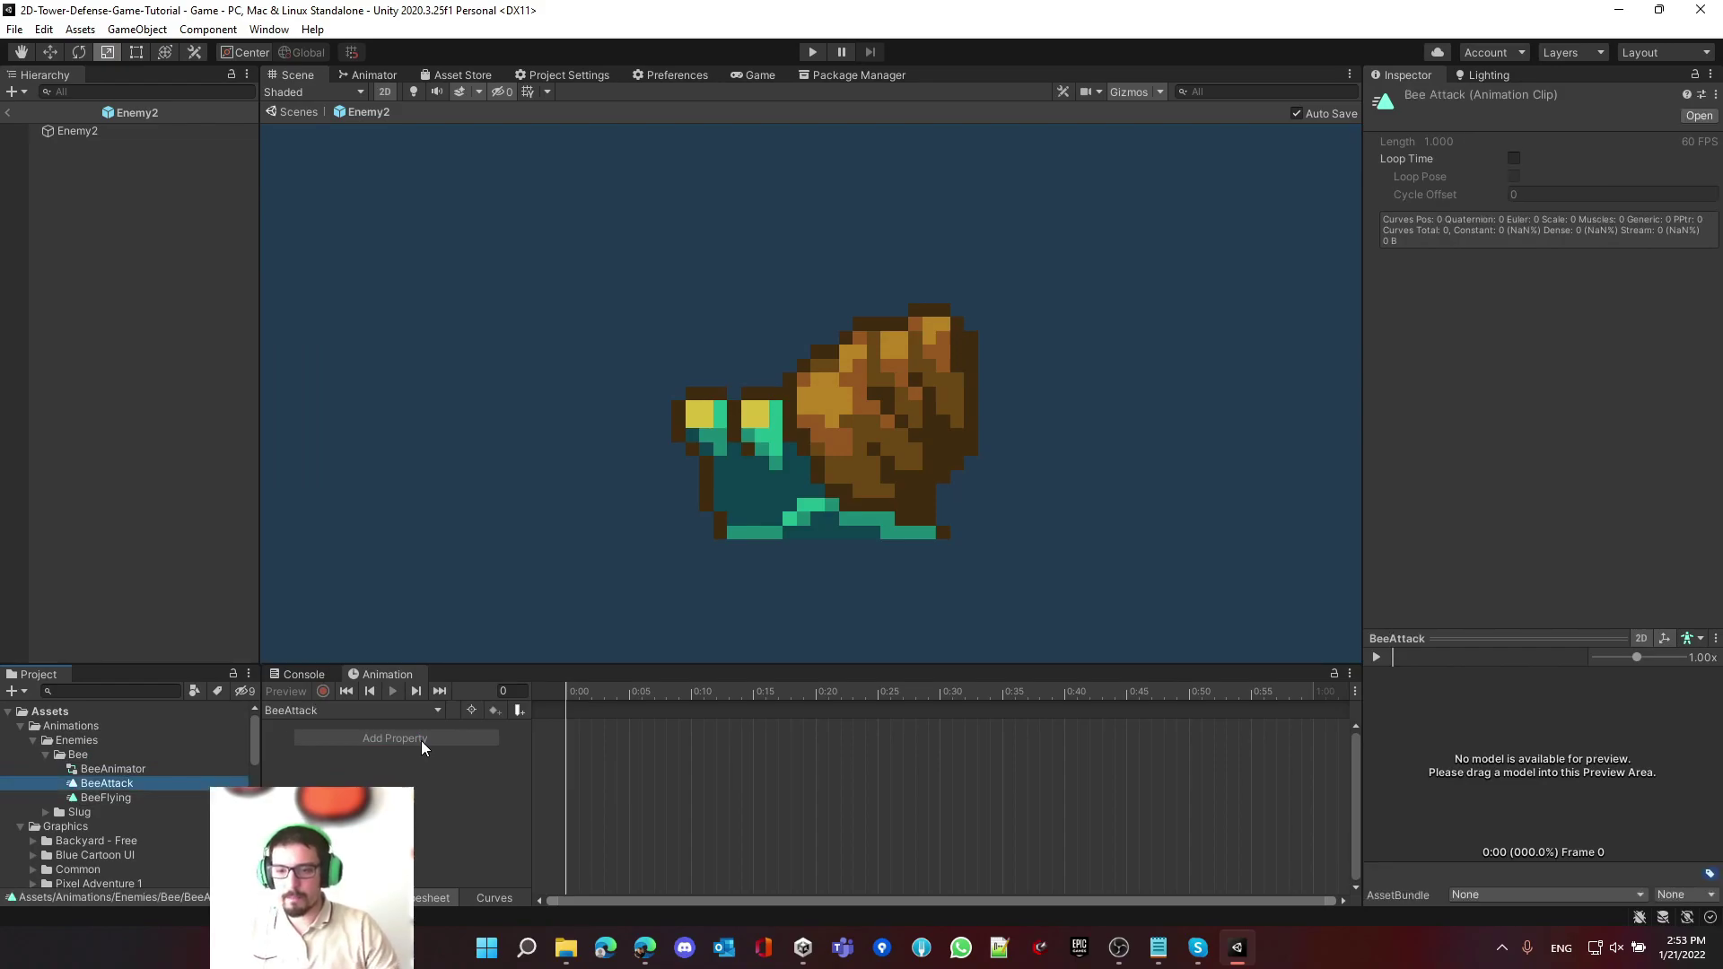
- Leave the Enemy2 prefab, open the Enemy1 prefab, and attach the BeeAnimator controller to Enemy1
click(7, 112)
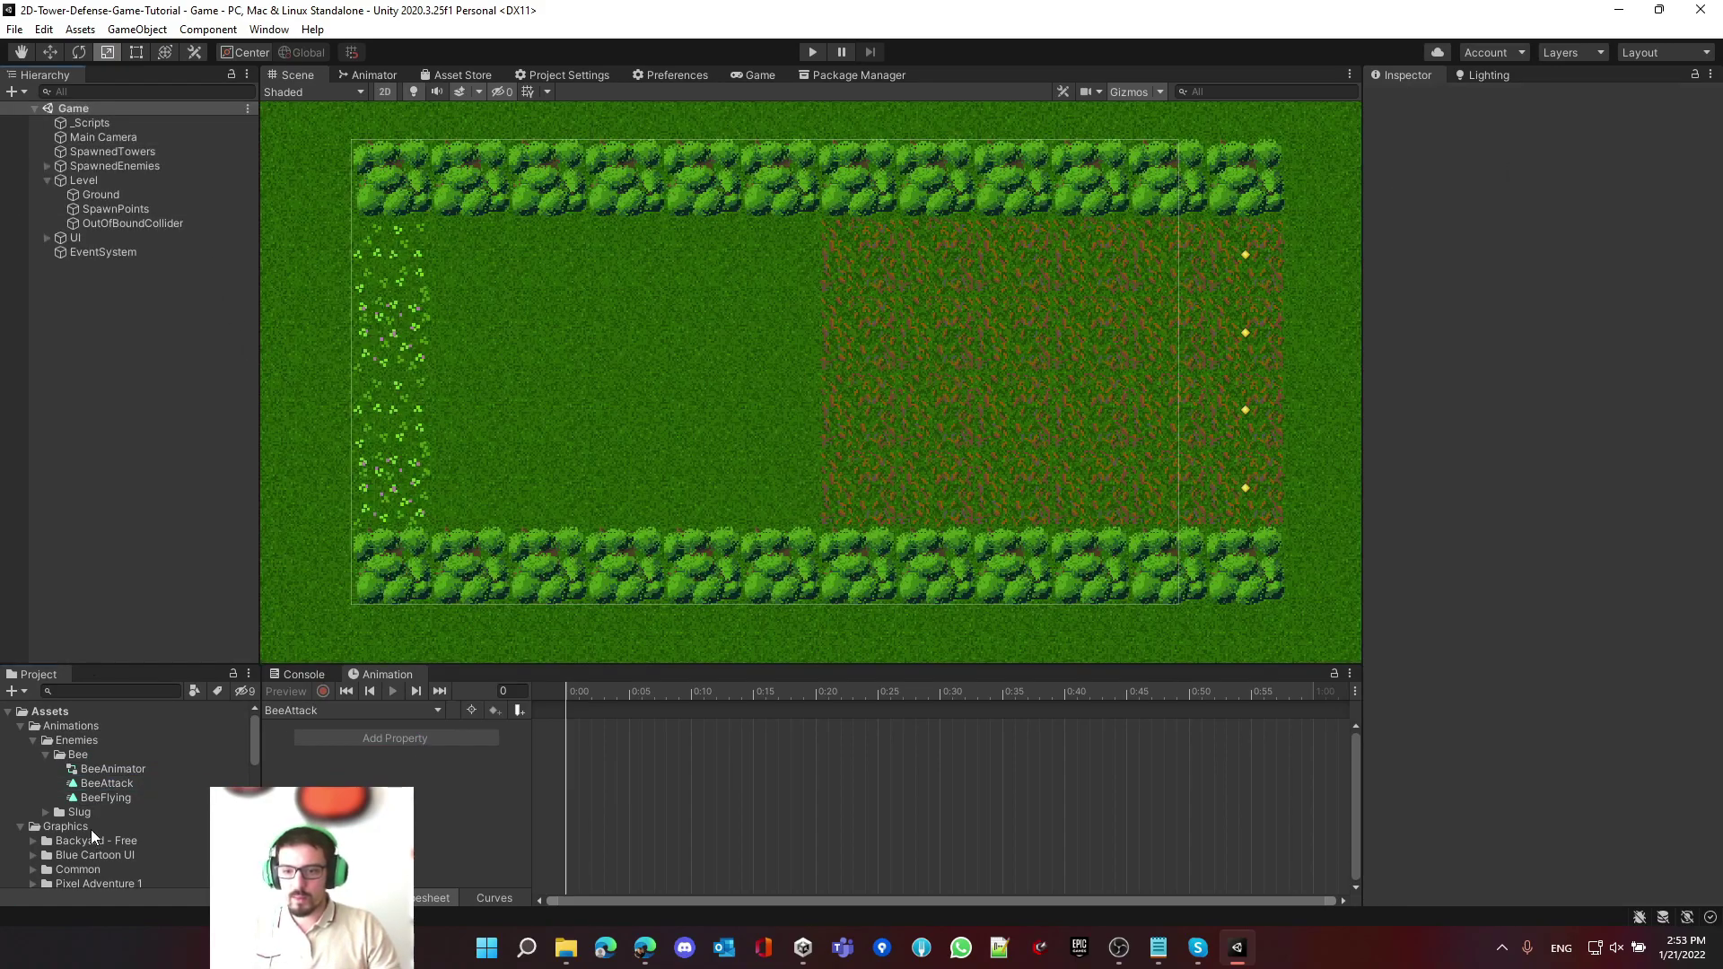
scroll(90, 829, down, 4)
scroll(72, 808, down, 10)
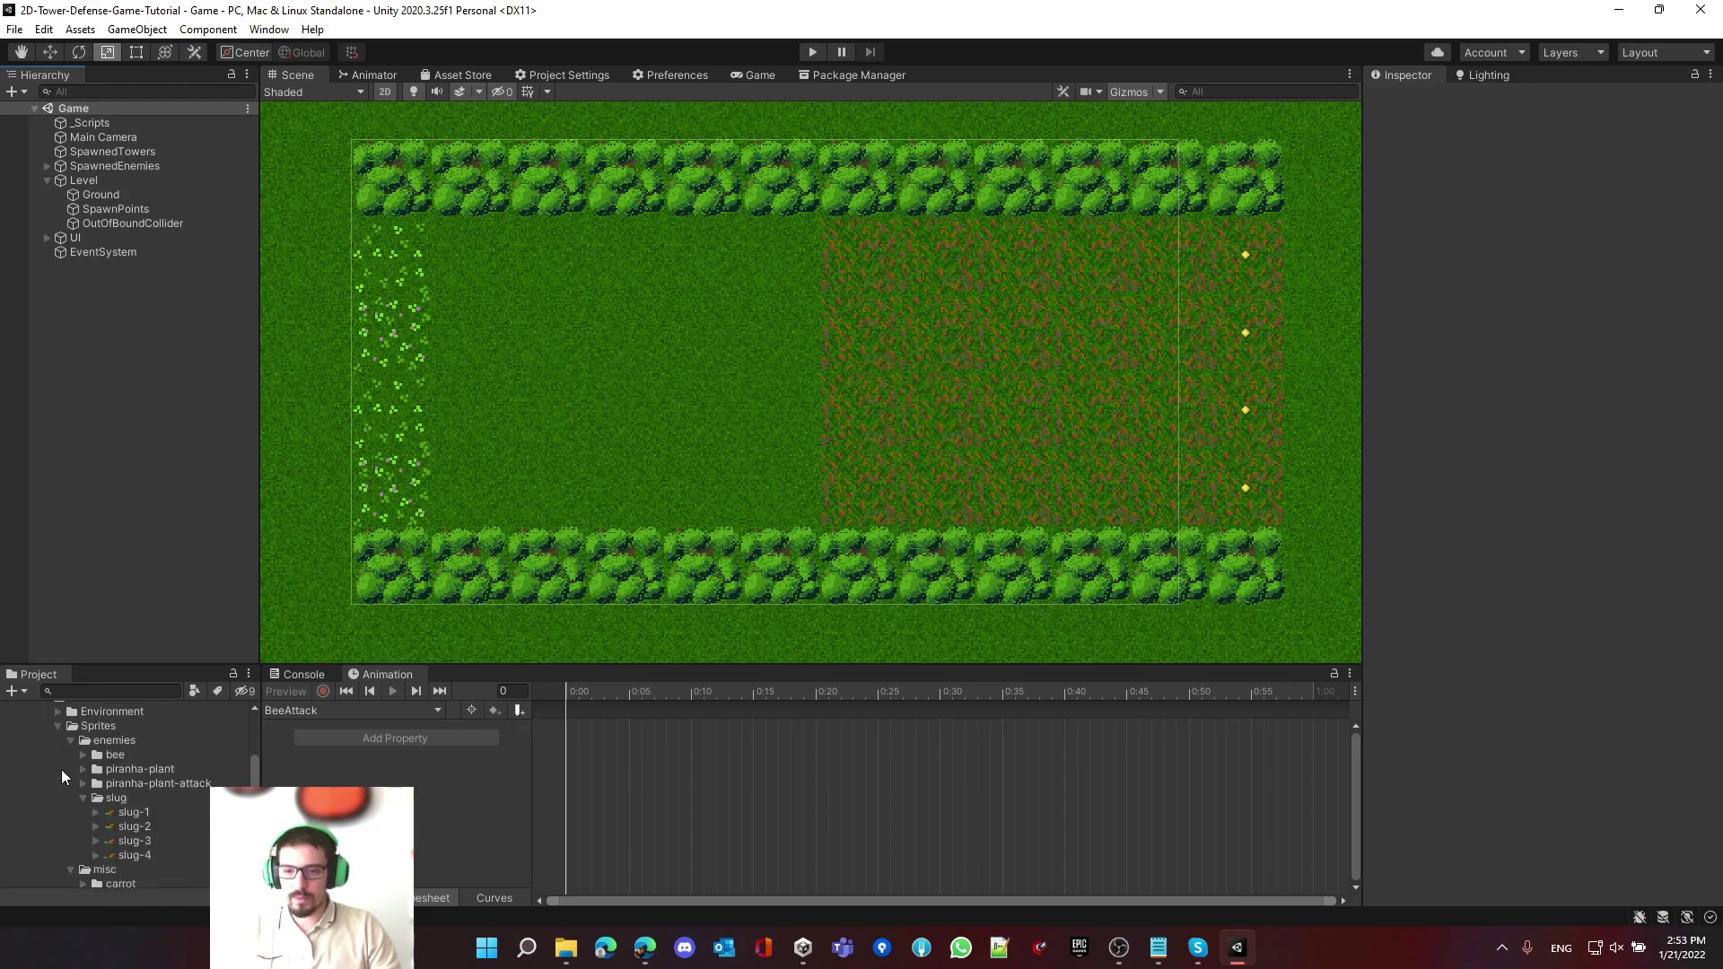
click(87, 806)
double_click(86, 805)
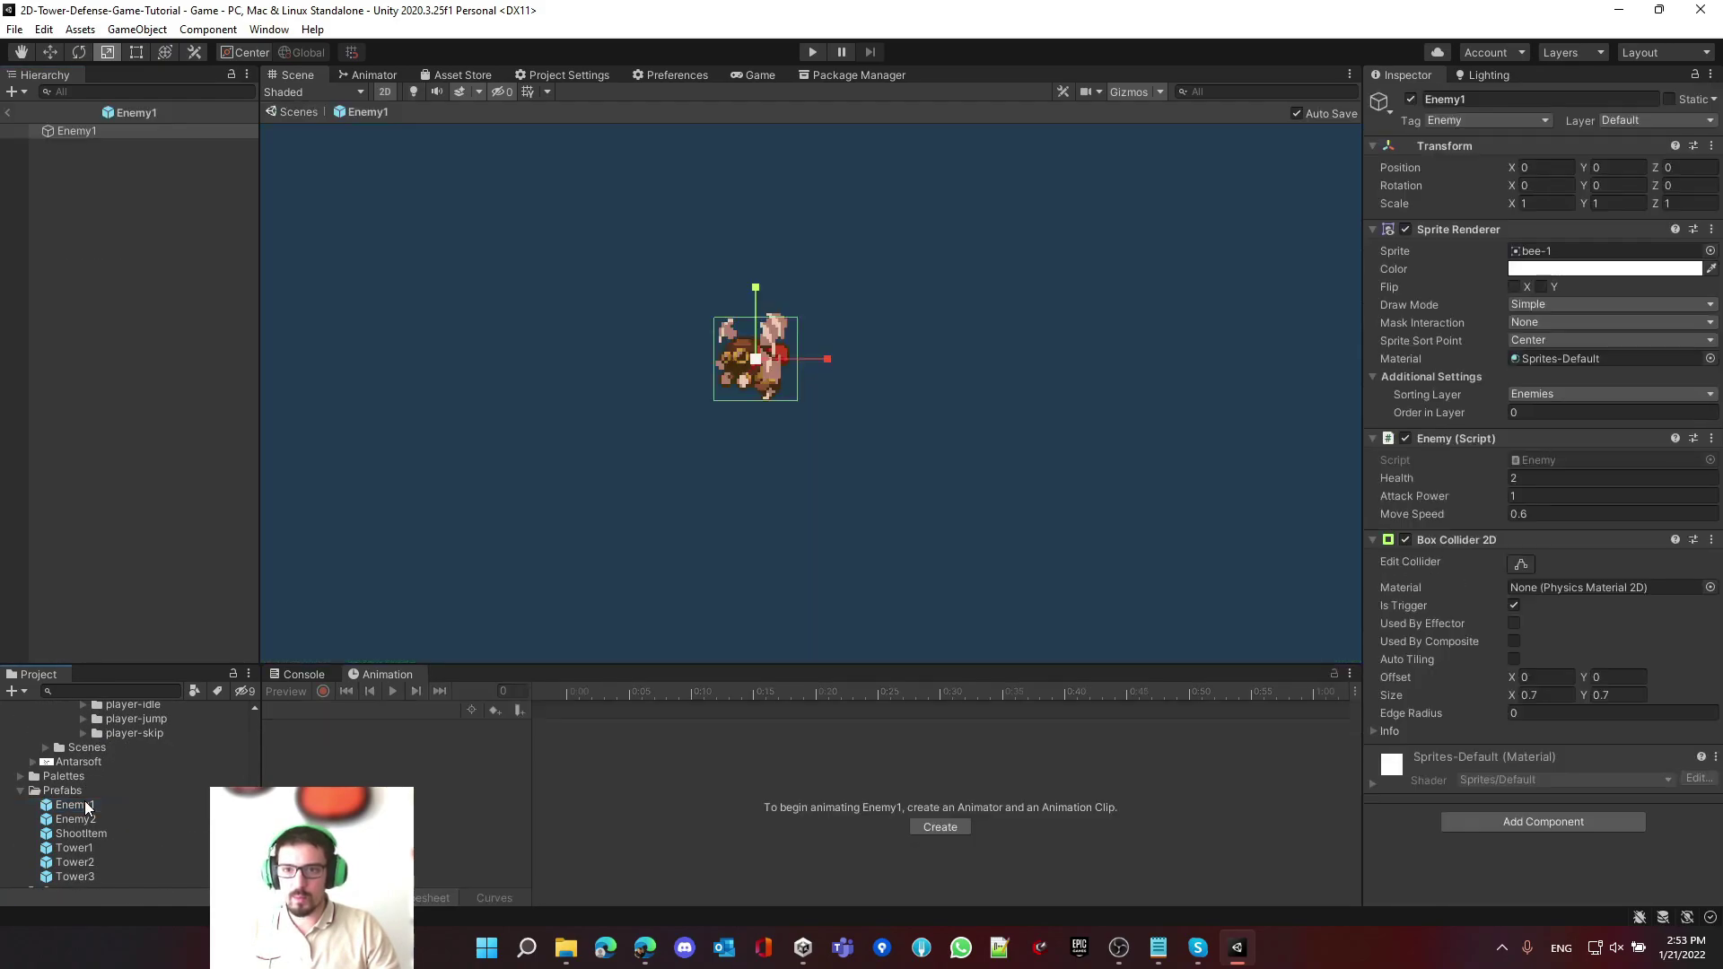
scroll(154, 779, up, 15)
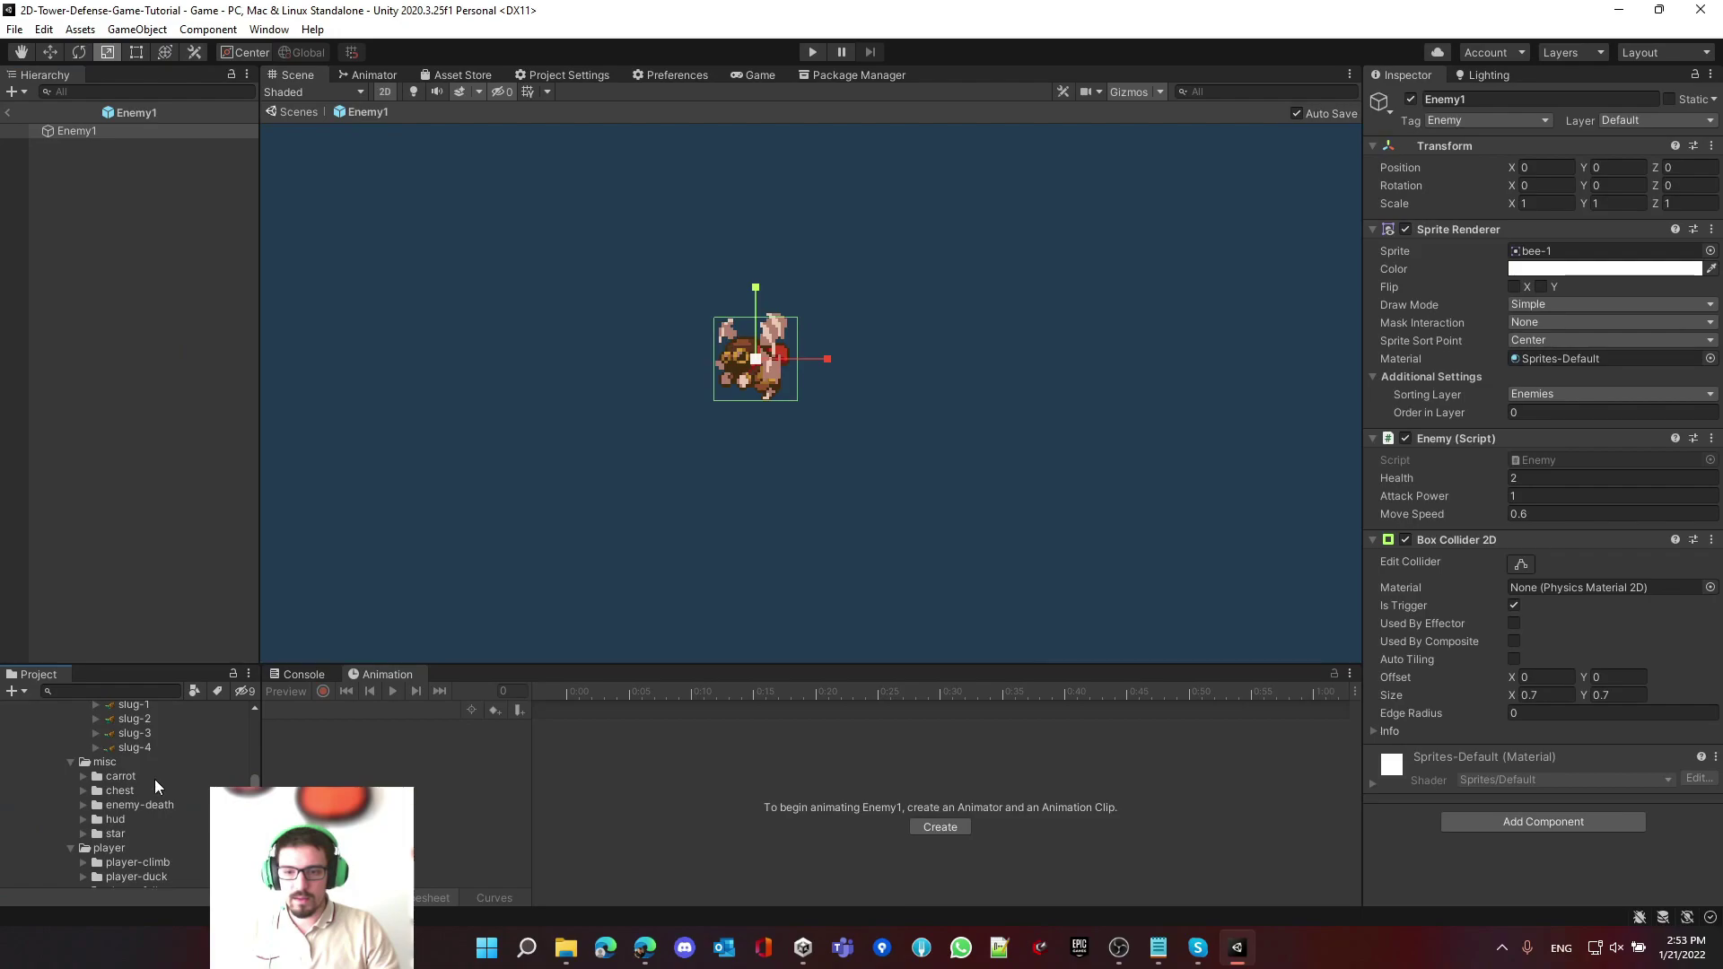
drag(109, 766, 99, 131)
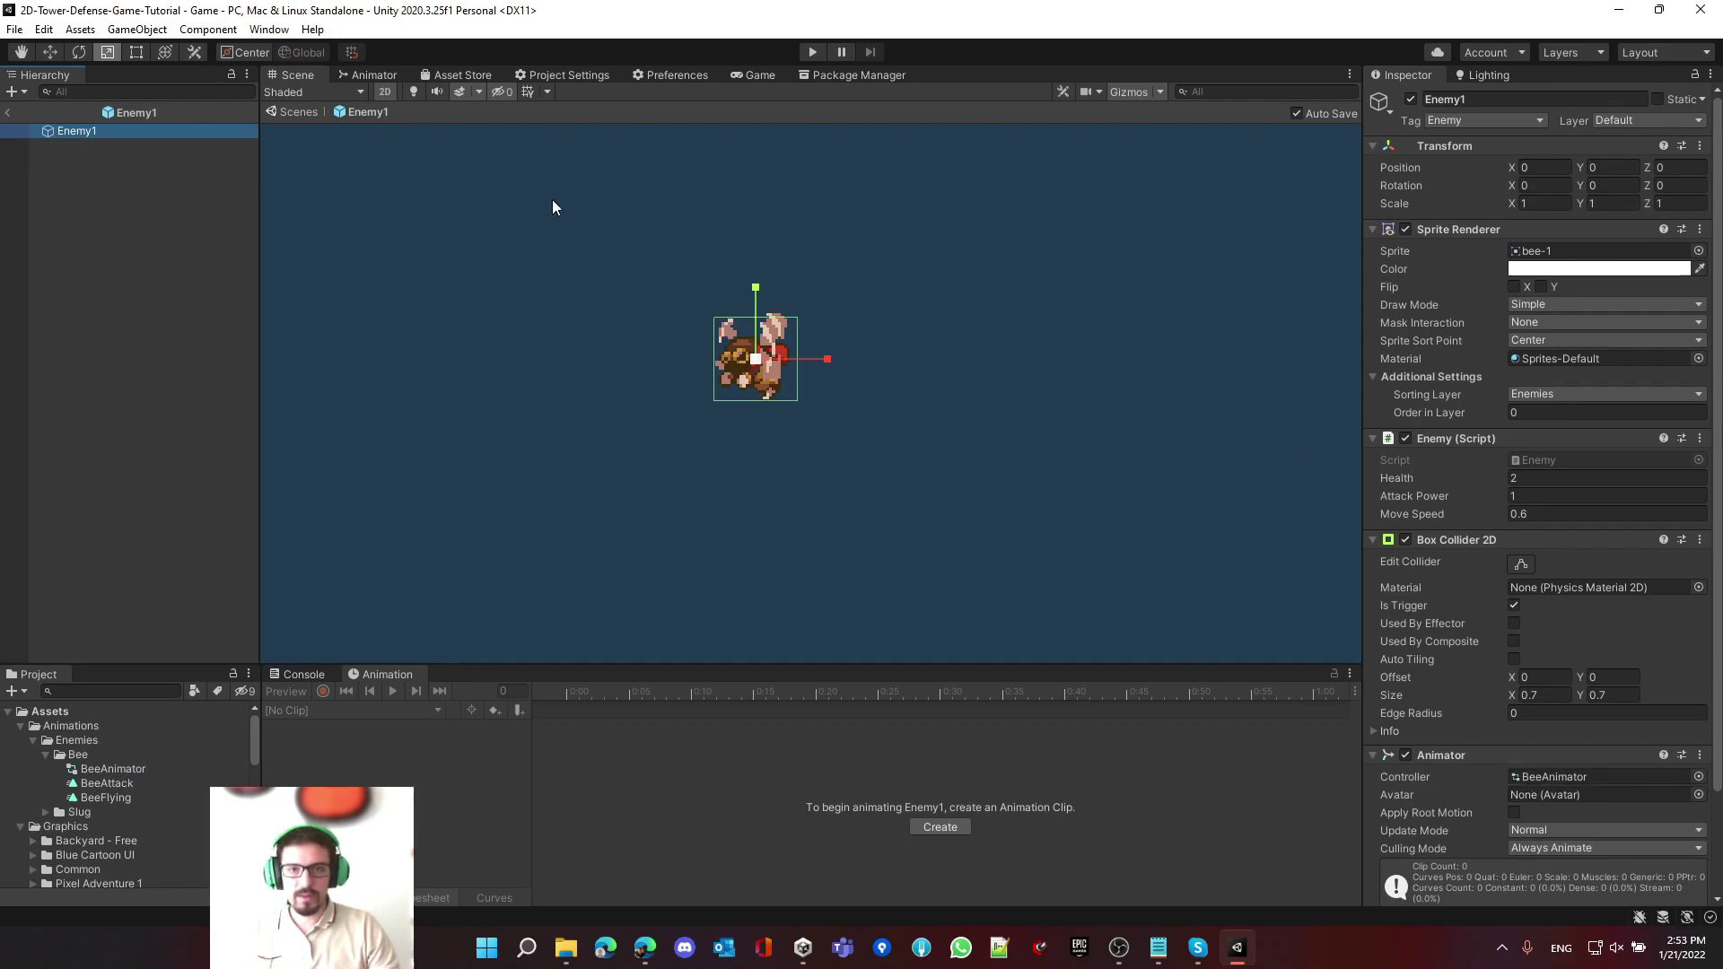
- Line up the default nodes in BeeAnimator's state graph and add the BeeAttack and BeeFlying clips as states
click(368, 74)
drag(1321, 423, 654, 377)
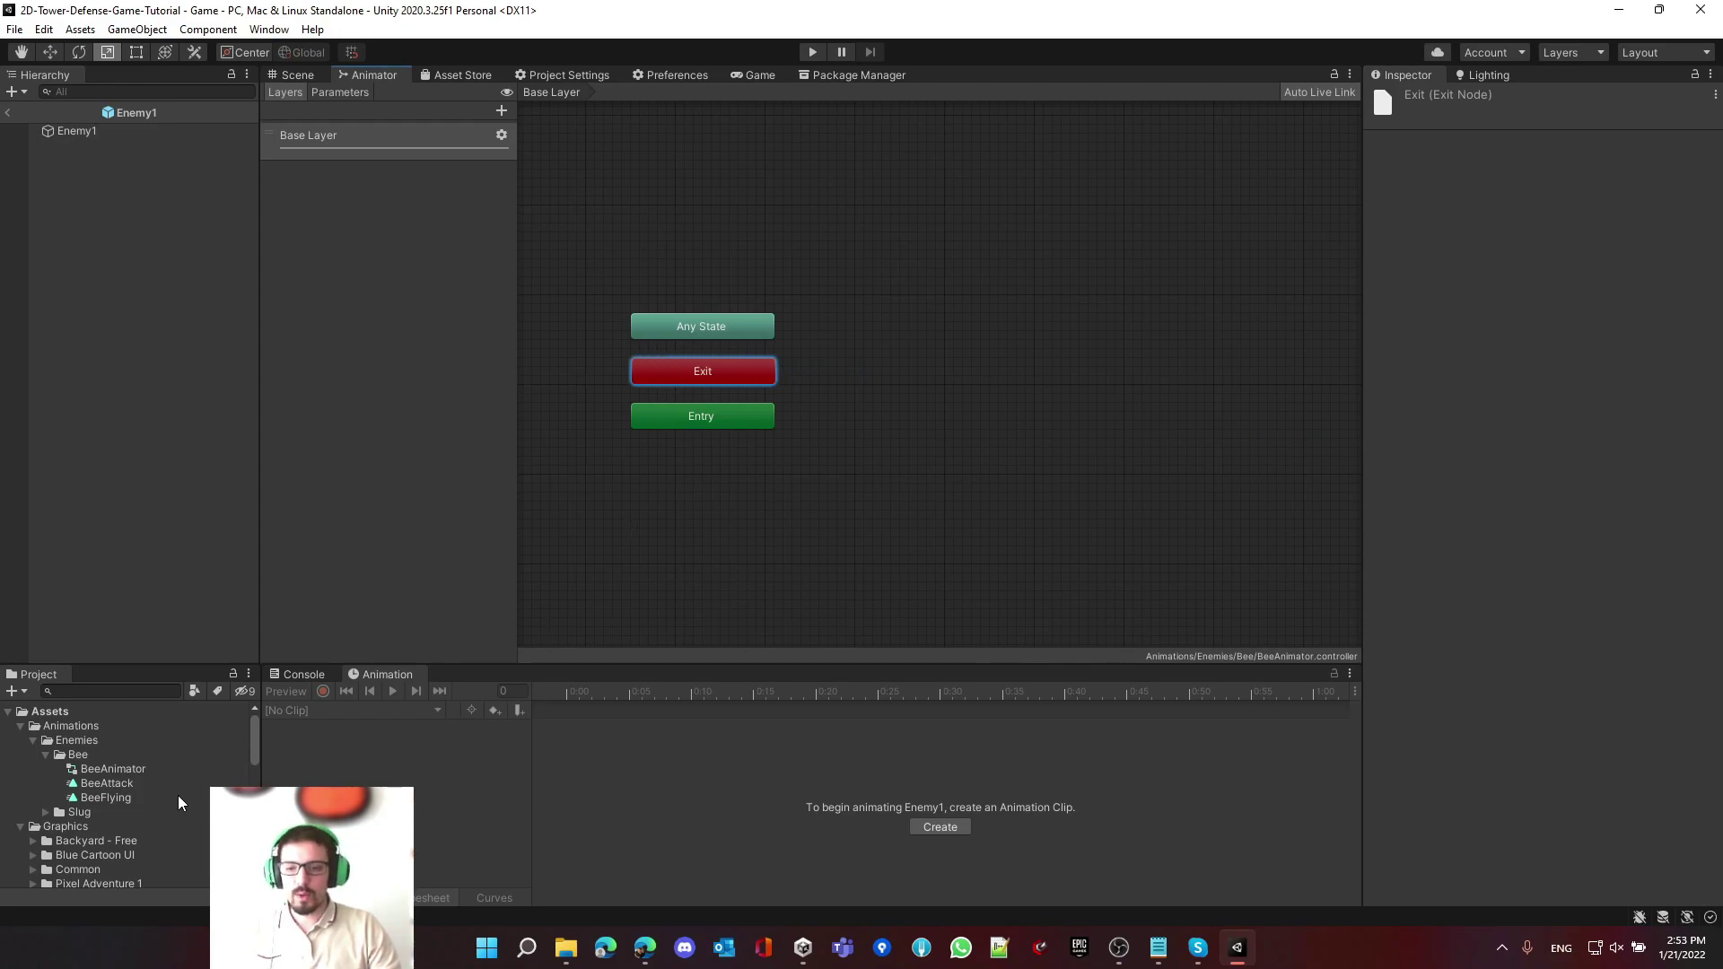
click(105, 785)
ctrl+click(106, 798)
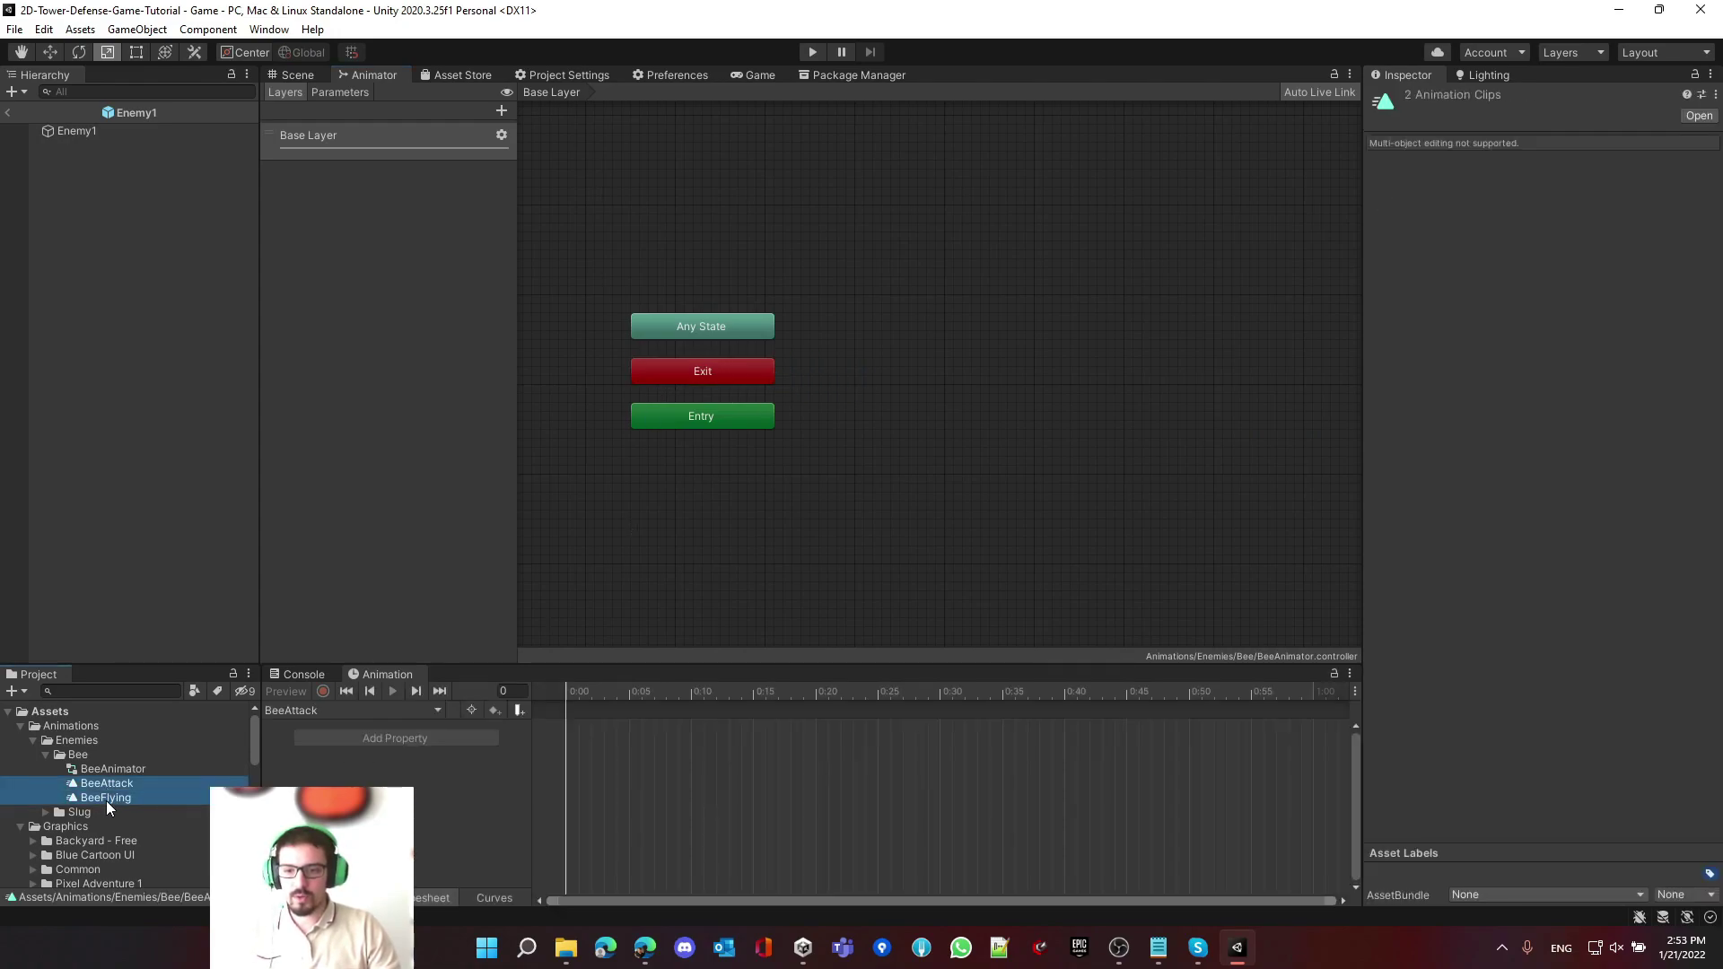
drag(110, 790, 1003, 320)
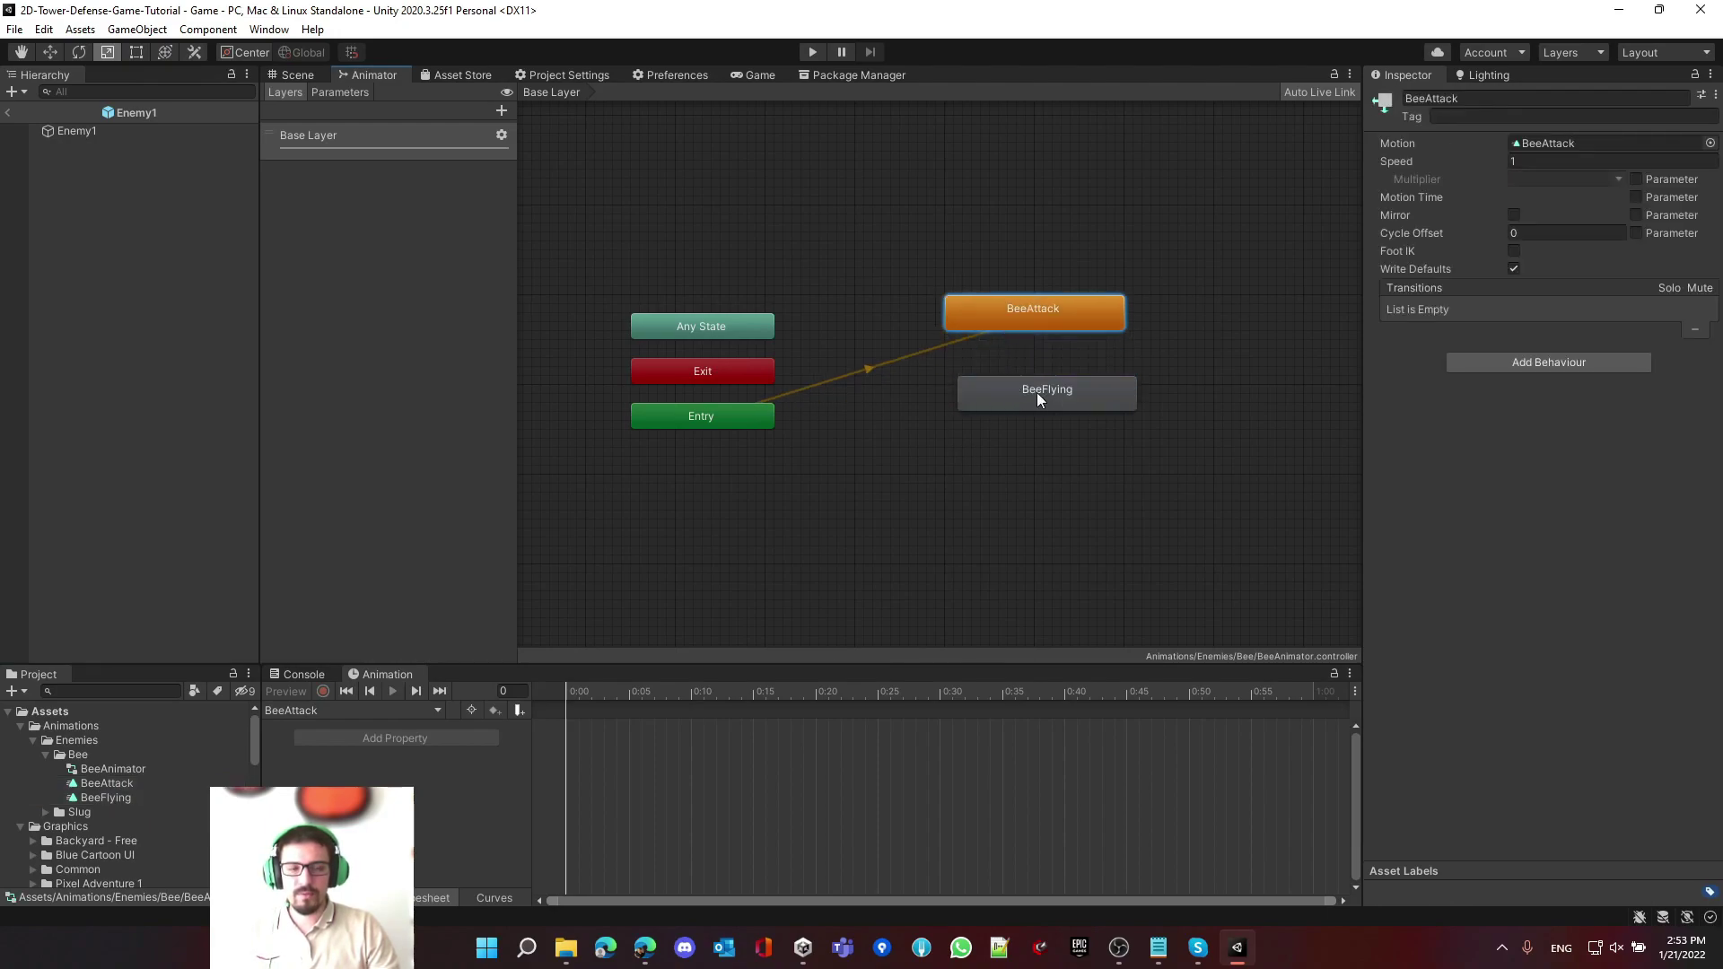
click(903, 388)
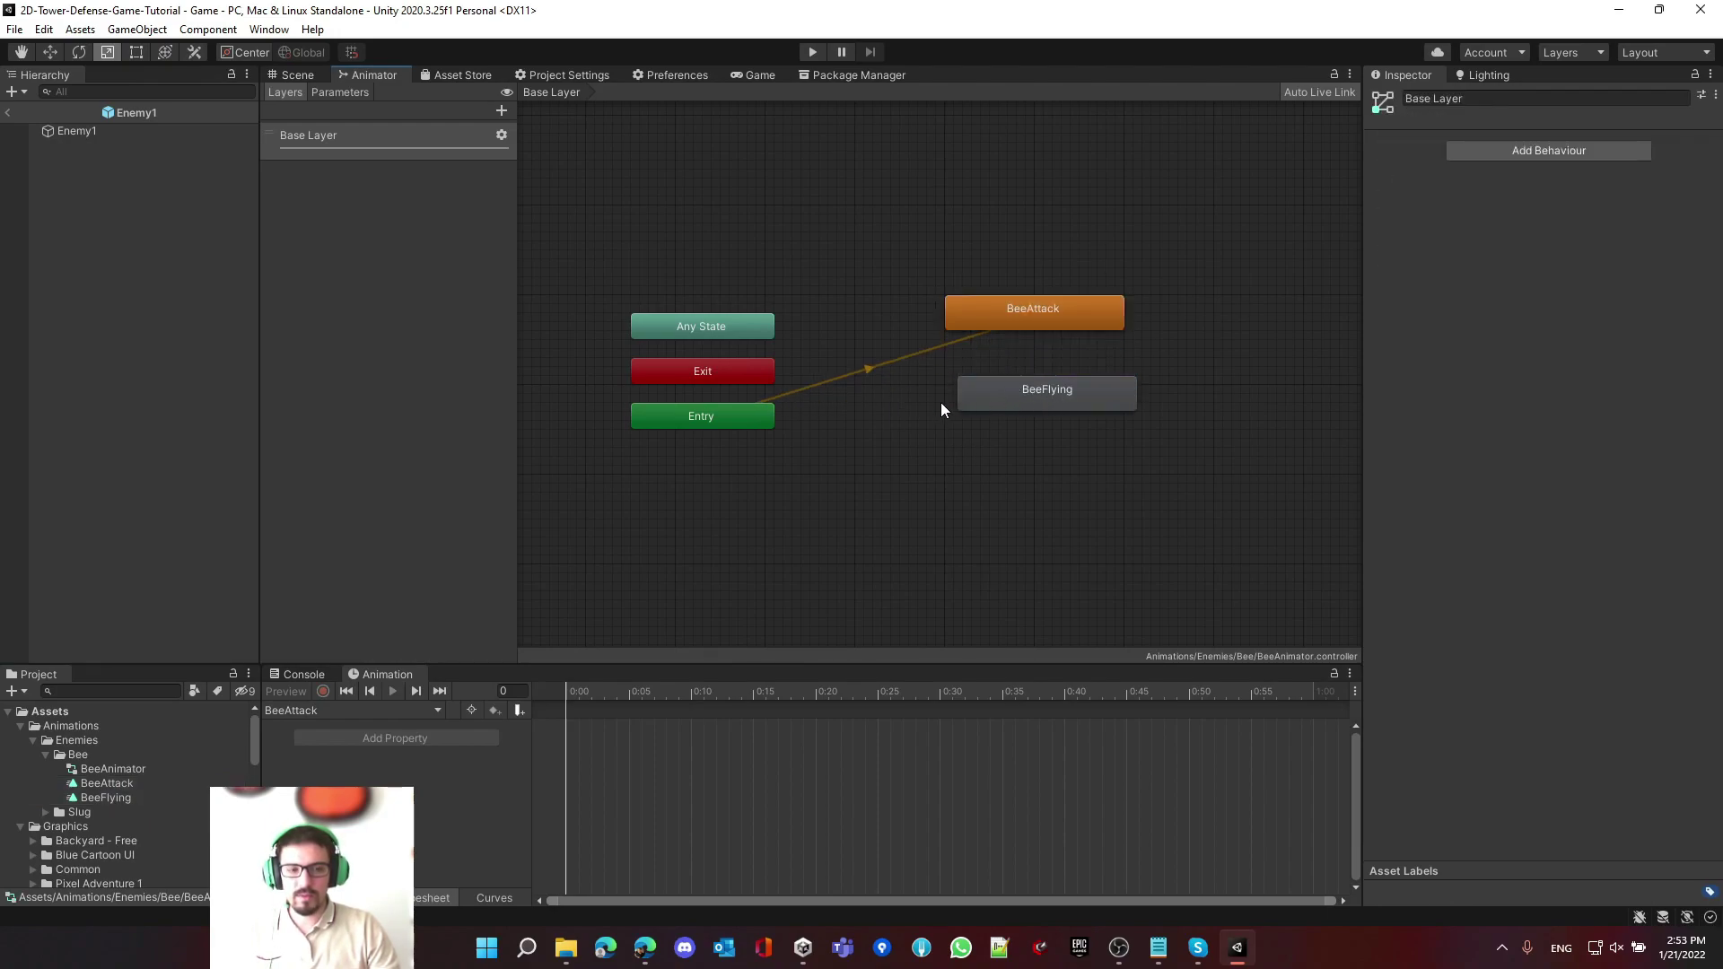
- Try making a transition from Entry to BeeFlying, and undo it
click(757, 424)
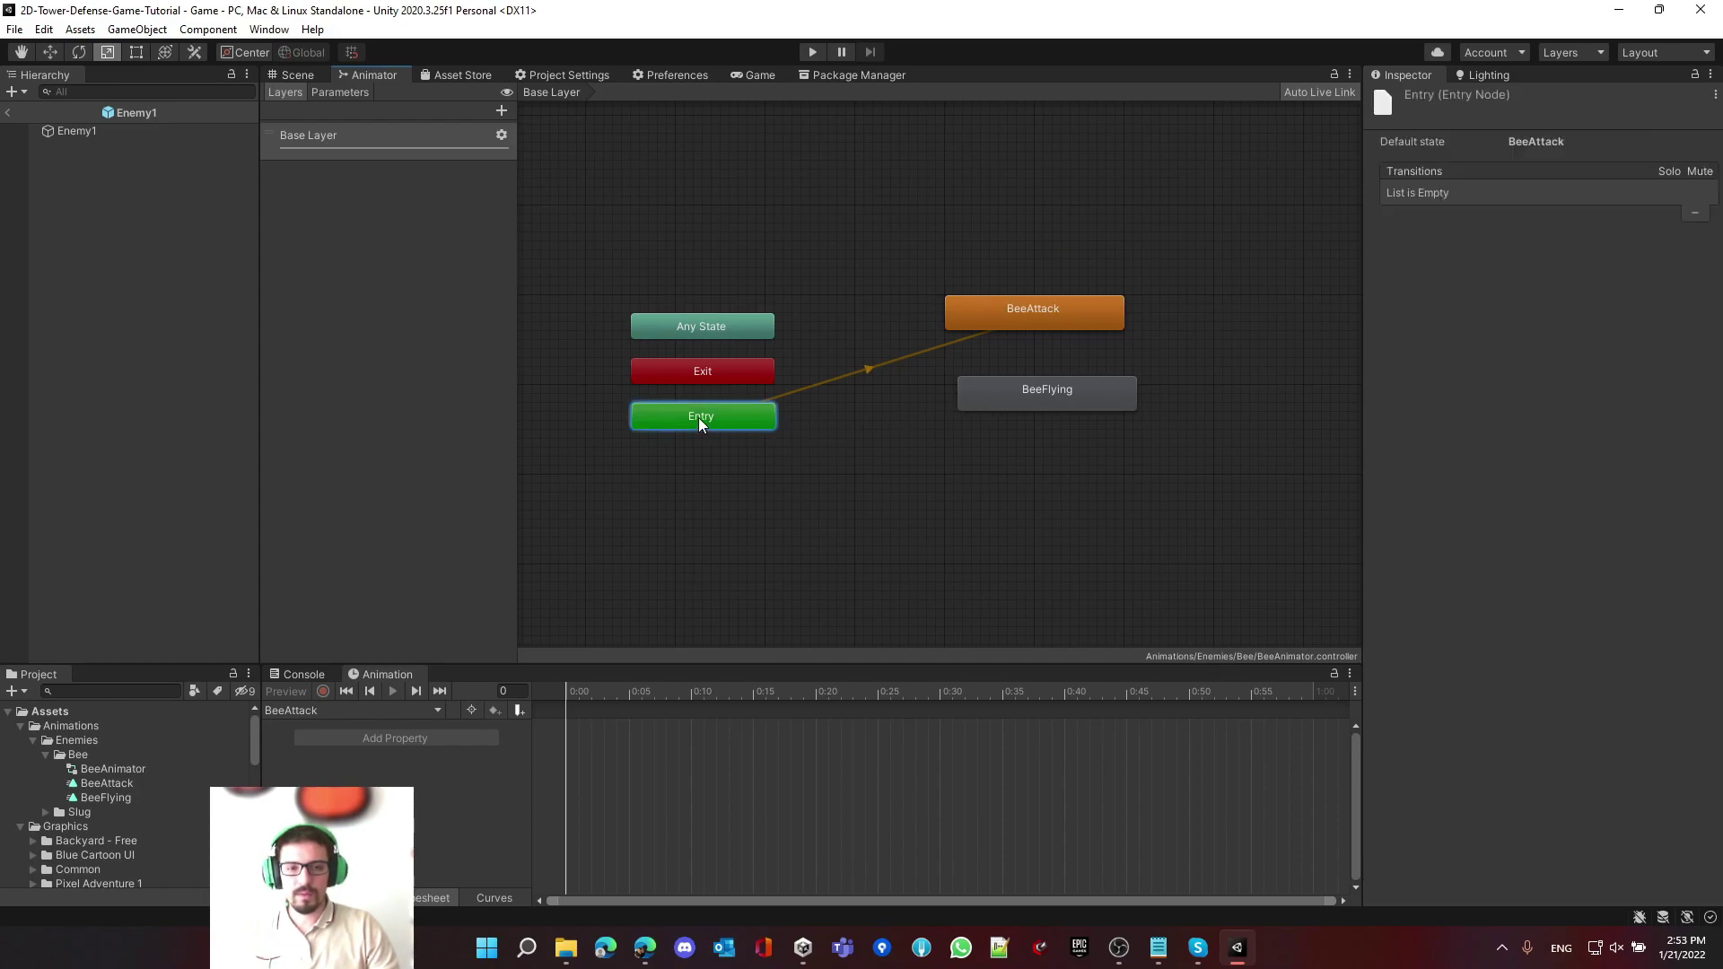
right_click(698, 417)
click(767, 431)
click(1021, 396)
key(ctrl+z)
- Set BeeFlying as the state machine's default state from Entry, and make BeeAttack the layer default state again
right_click(725, 418)
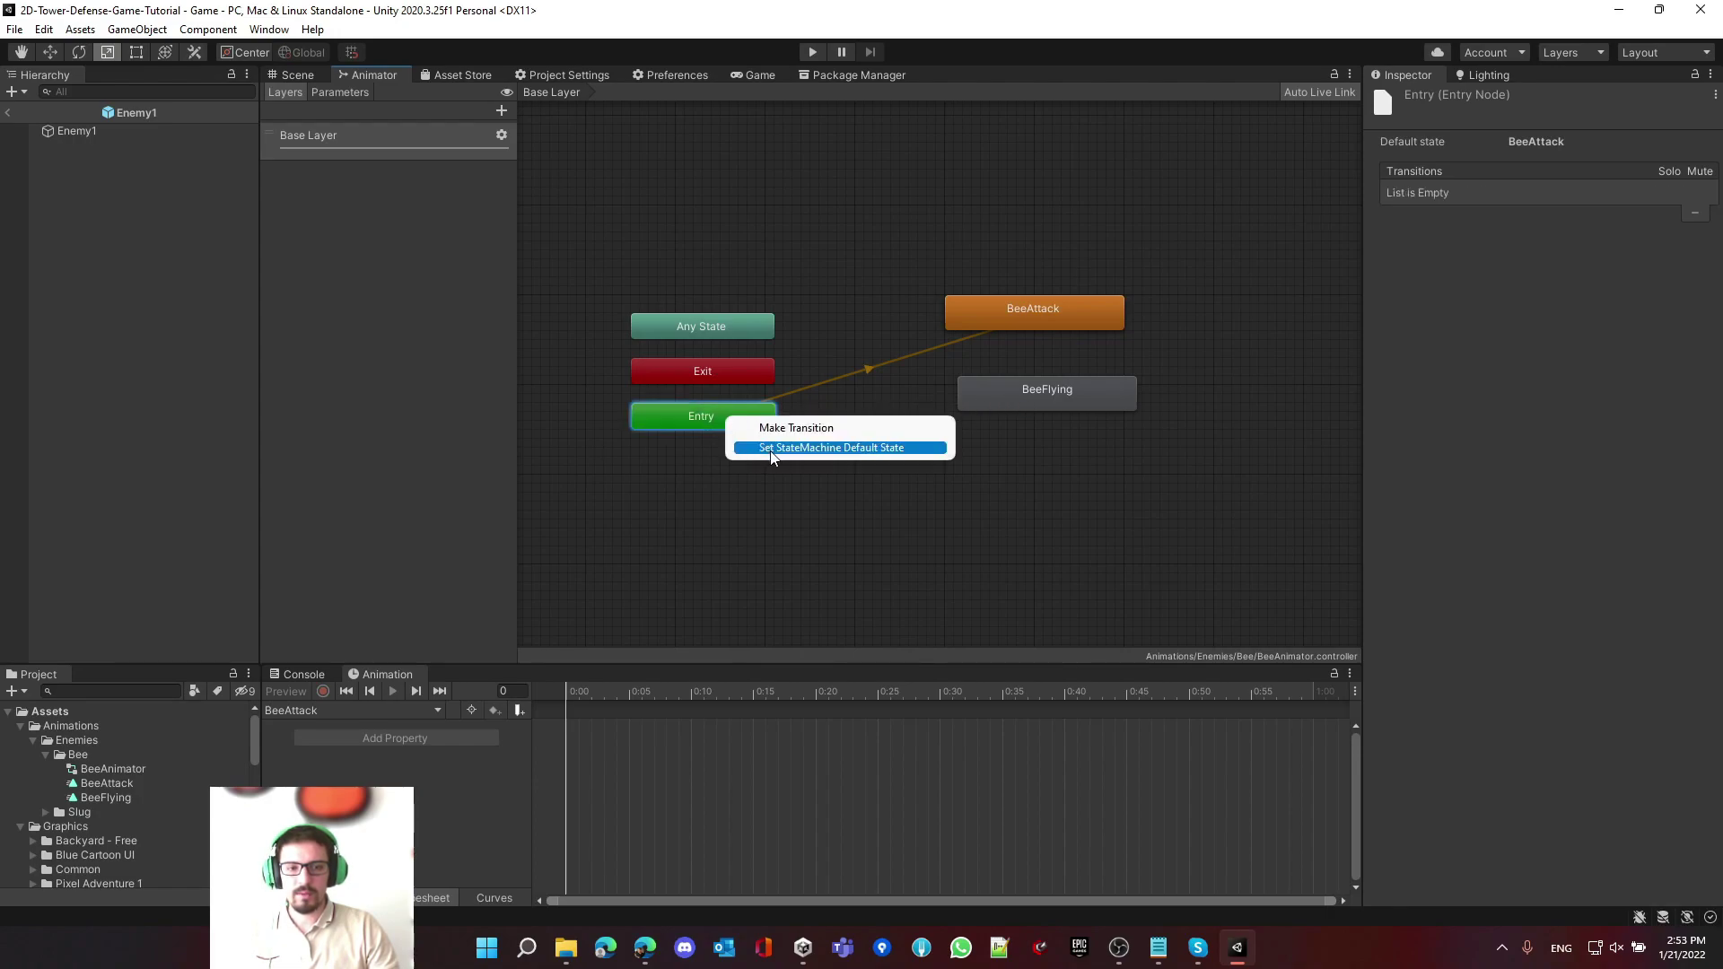
click(775, 449)
click(977, 401)
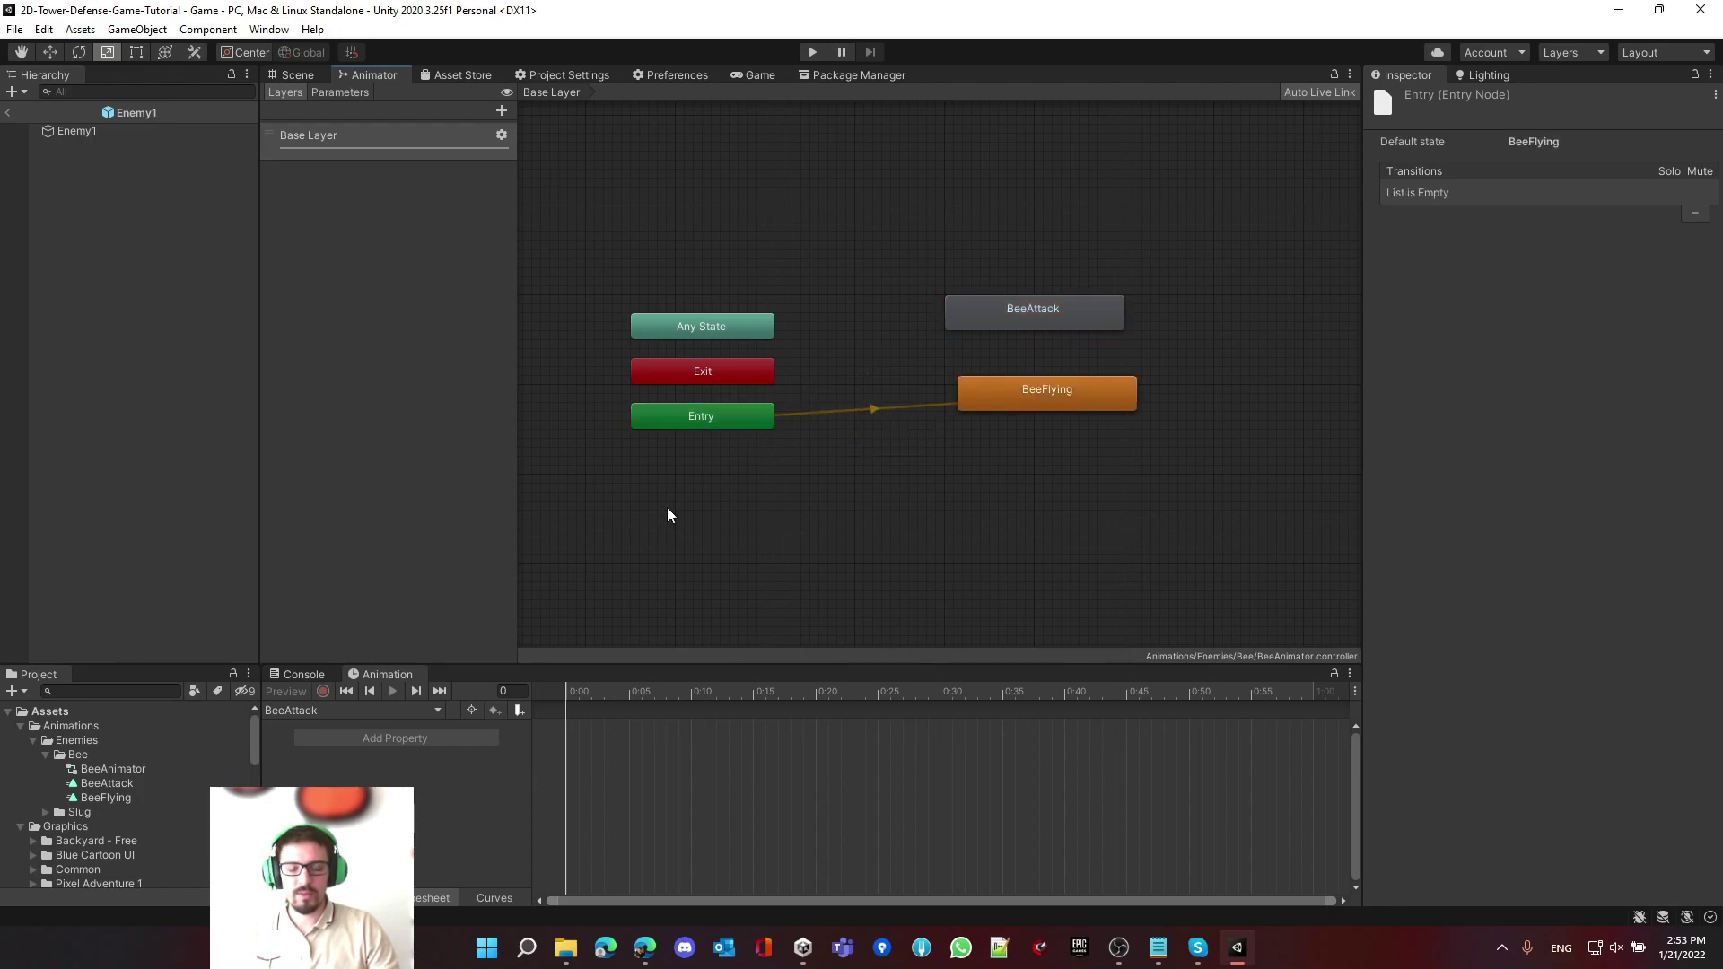
right_click(998, 314)
click(1059, 348)
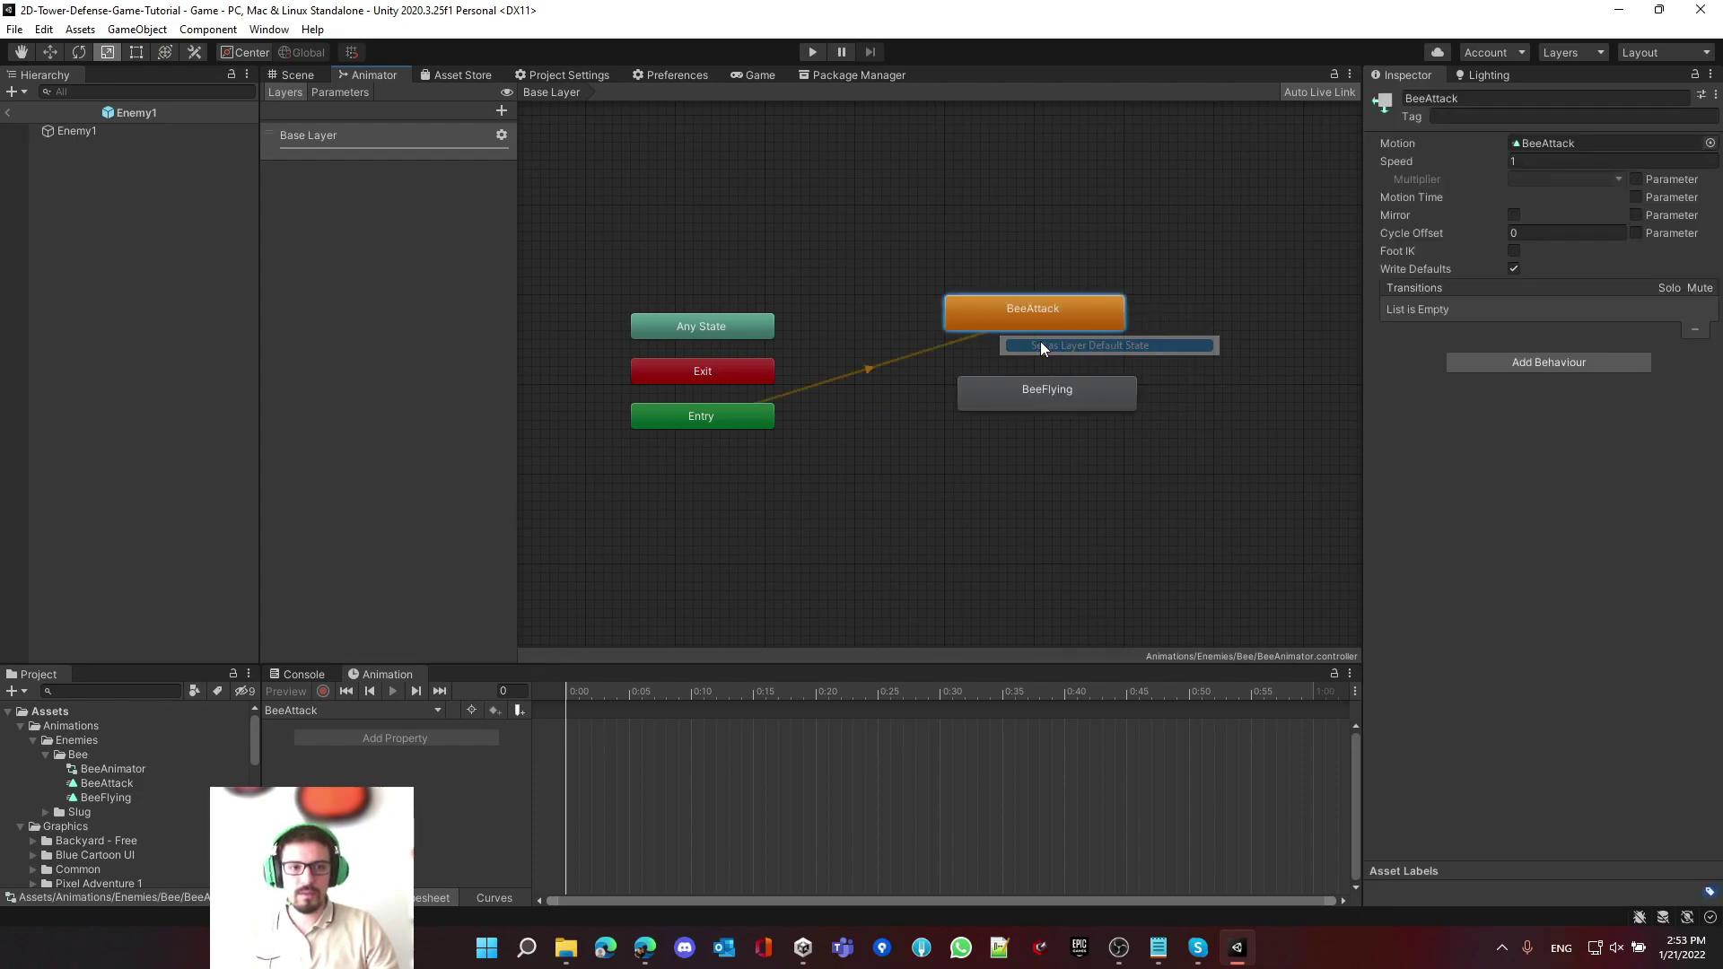
- Set BeeFlying as the layer default state and line up the BeeFlying and BeeAttack nodes beside Entry
right_click(1027, 406)
click(1055, 425)
drag(1051, 400, 953, 402)
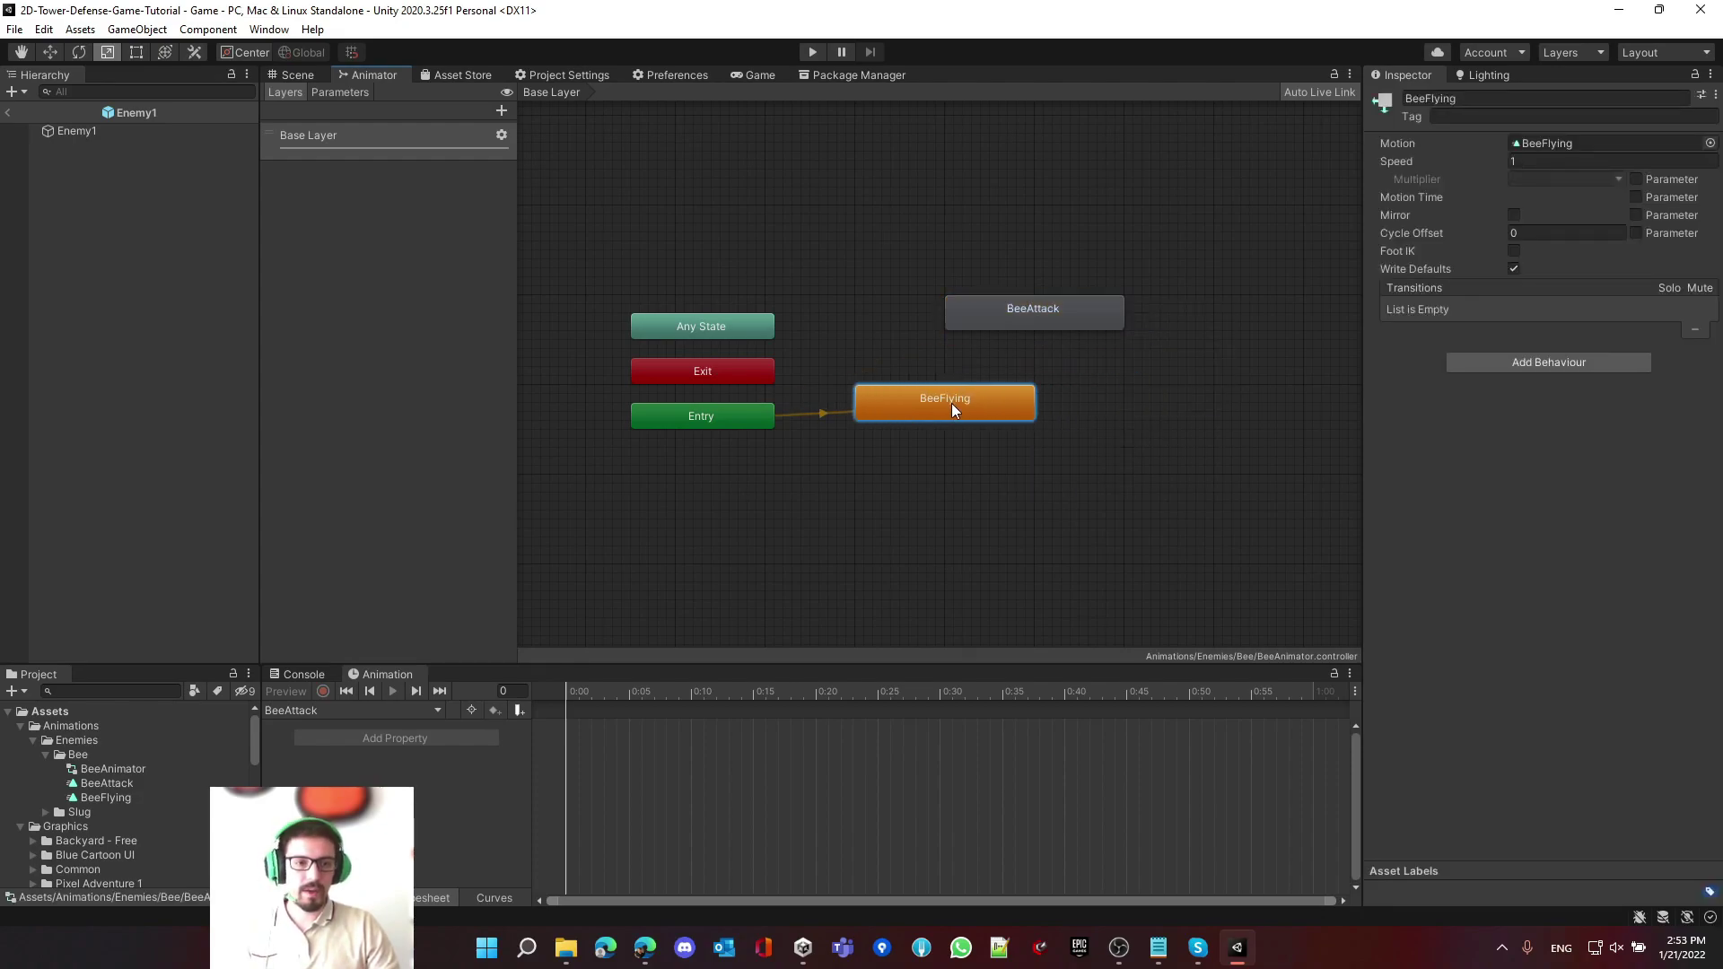
drag(1046, 323, 960, 352)
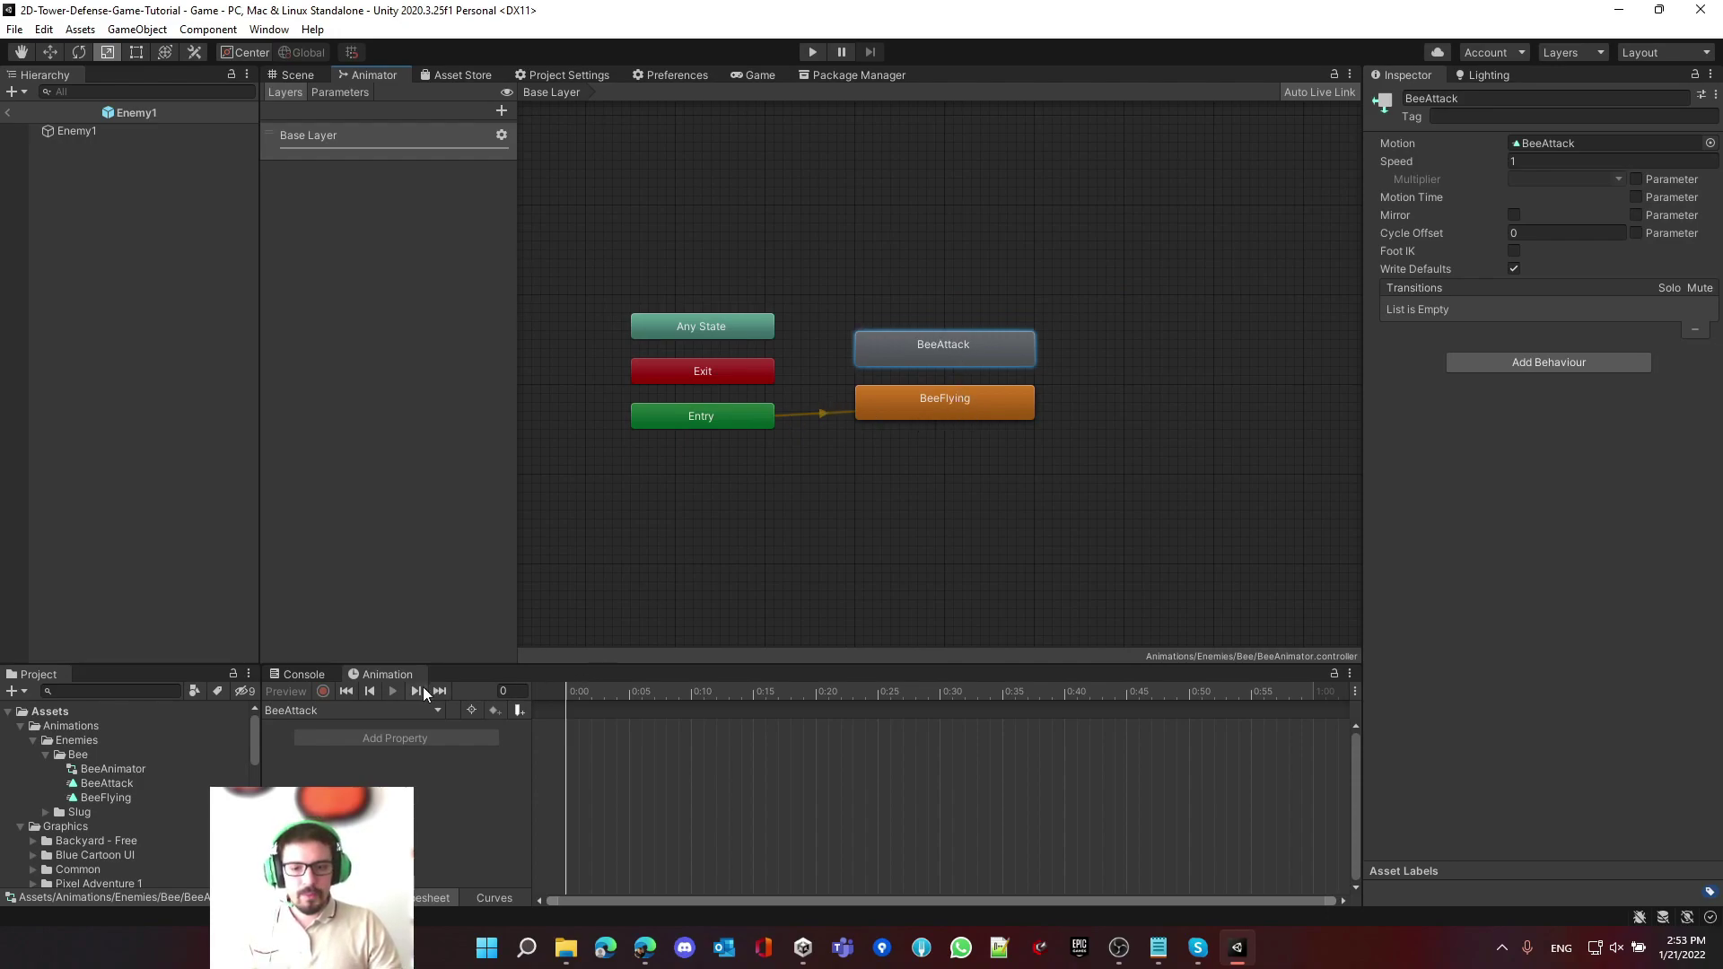
- Select Enemy1, switch to its BeeFlying clip, and add sprites bee-1 through bee-8 to the clip's timeline
click(89, 132)
click(289, 76)
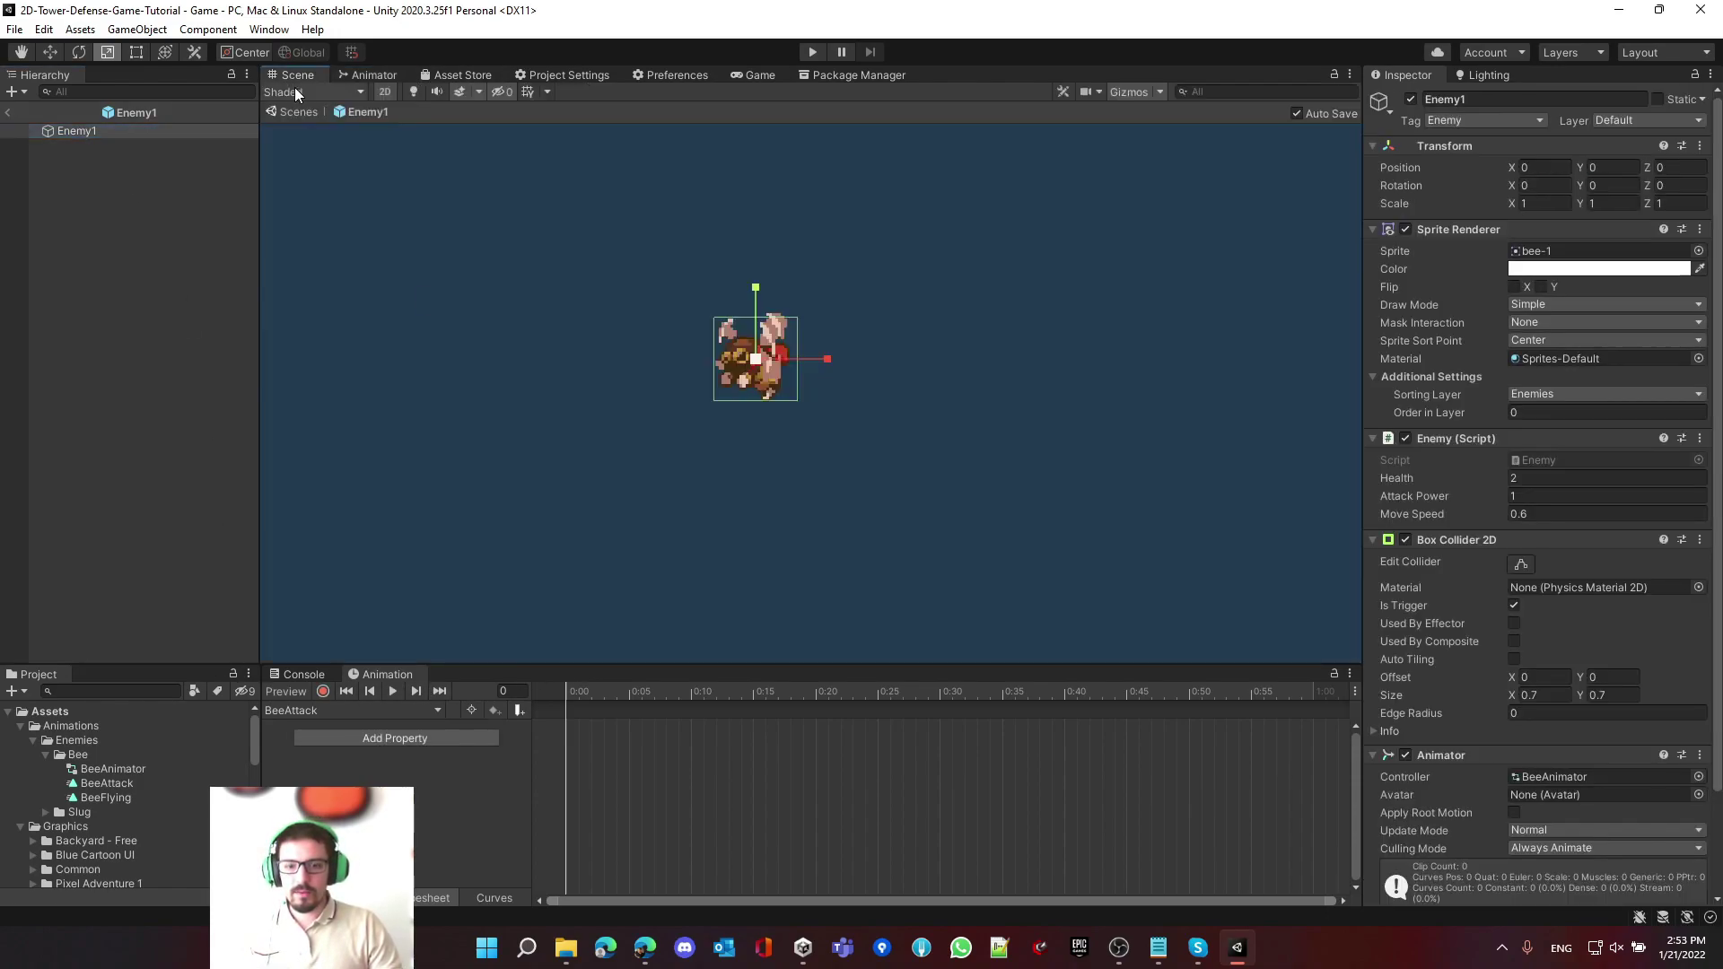
click(336, 711)
click(336, 741)
scroll(101, 805, down, 3)
scroll(106, 805, down, 6)
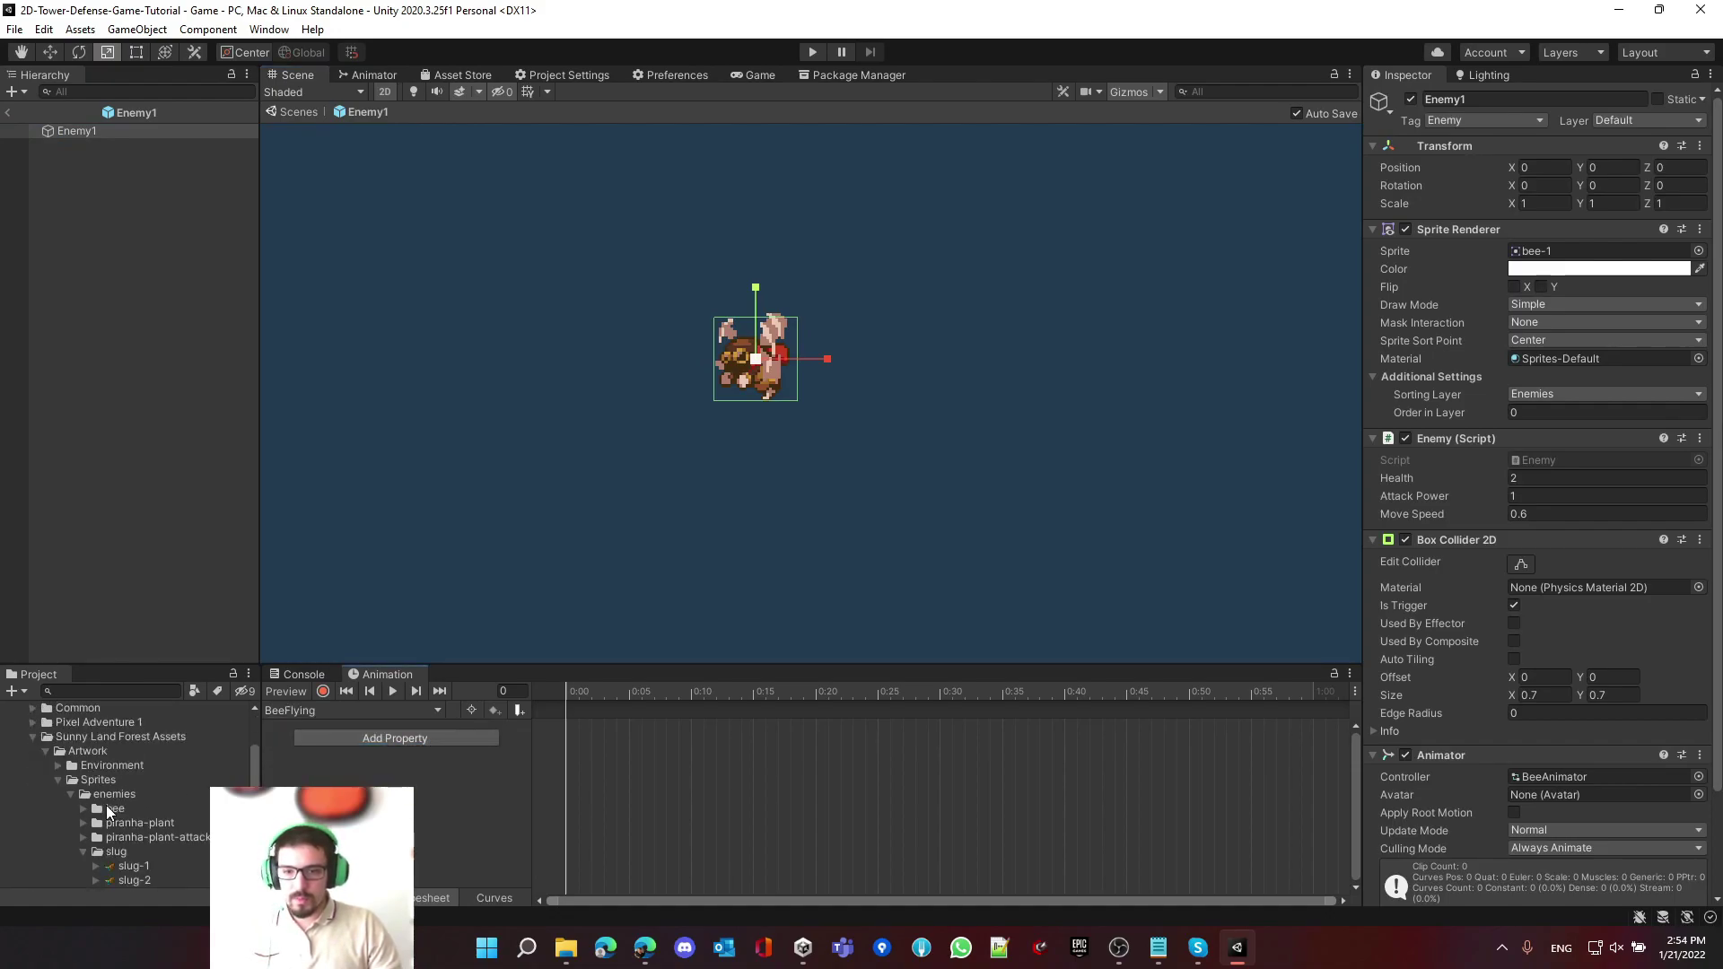
scroll(129, 783, up, 3)
click(82, 803)
click(83, 754)
click(133, 769)
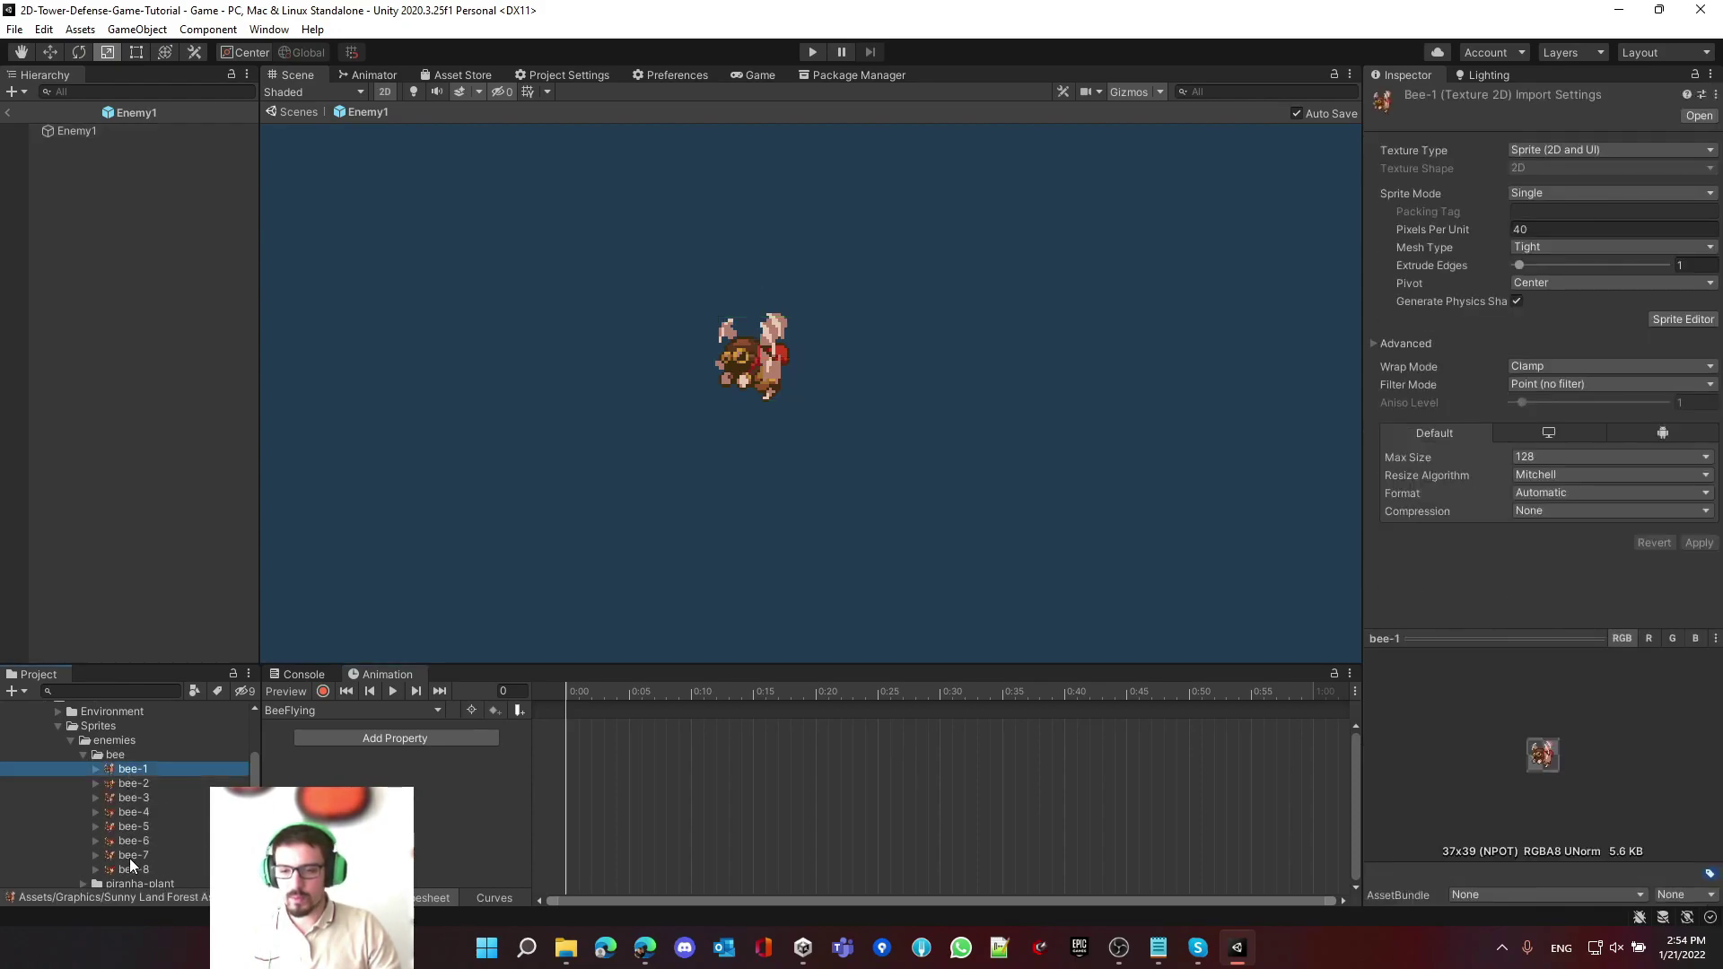
shift+click(132, 869)
drag(141, 769, 593, 747)
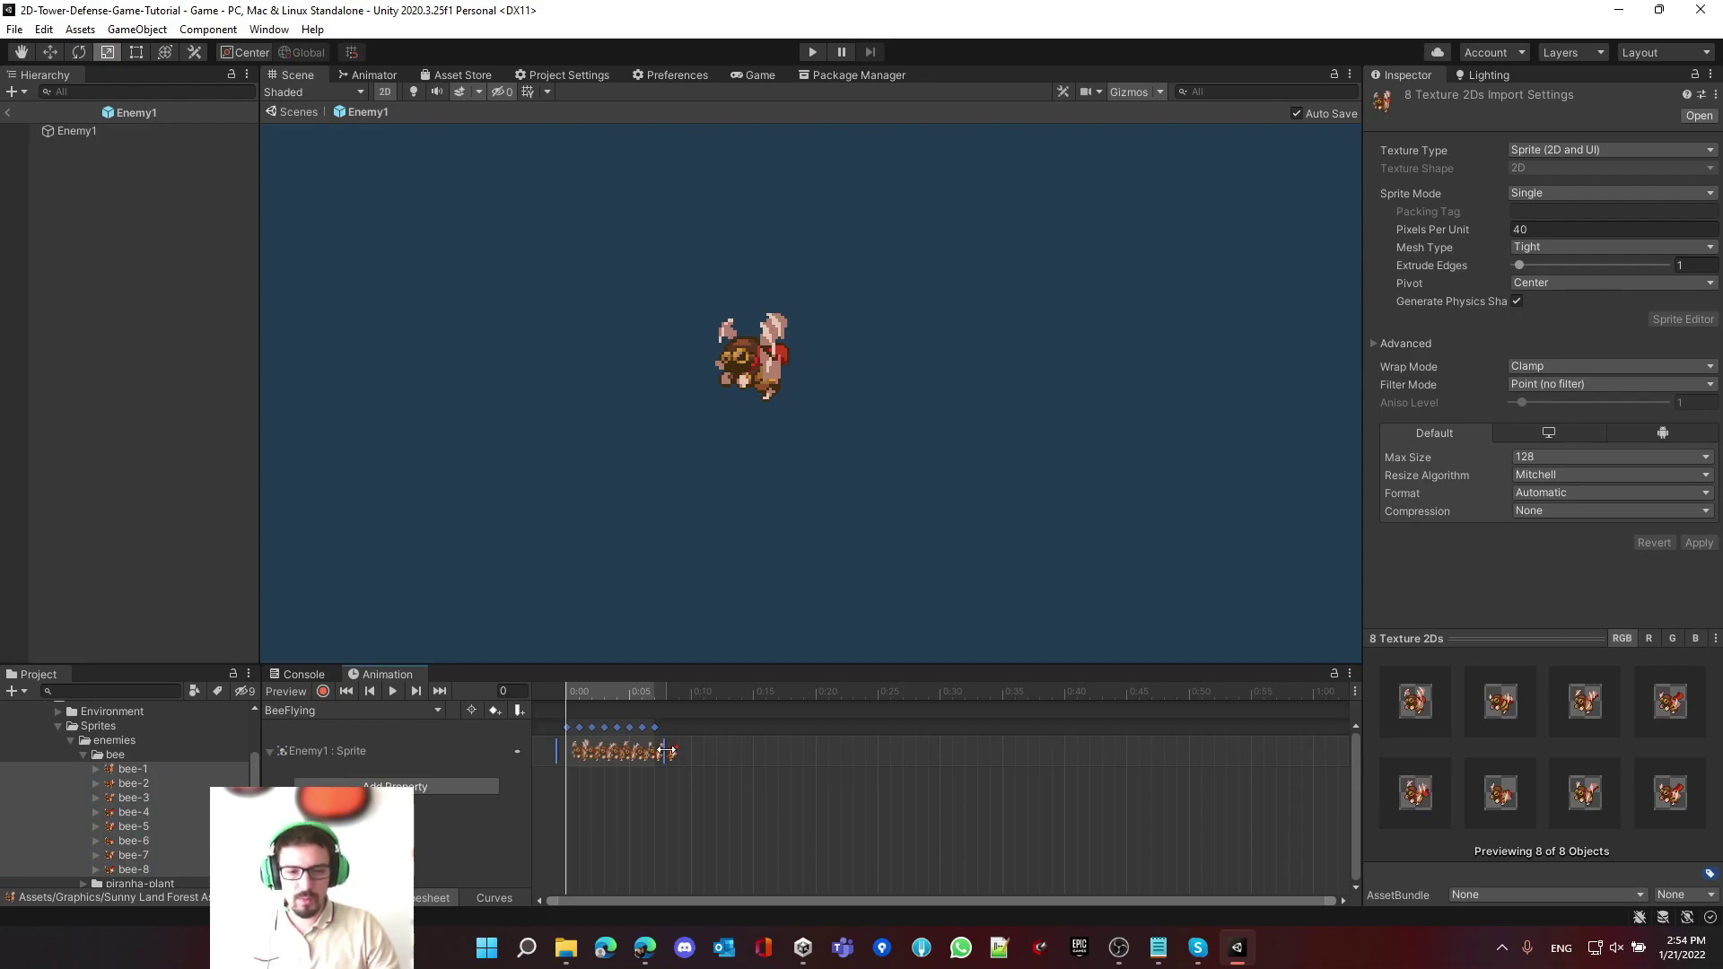
- Stretch the BeeFlying sprite keyframes so the last one falls at 1:00, and play the clip to check it
click(393, 700)
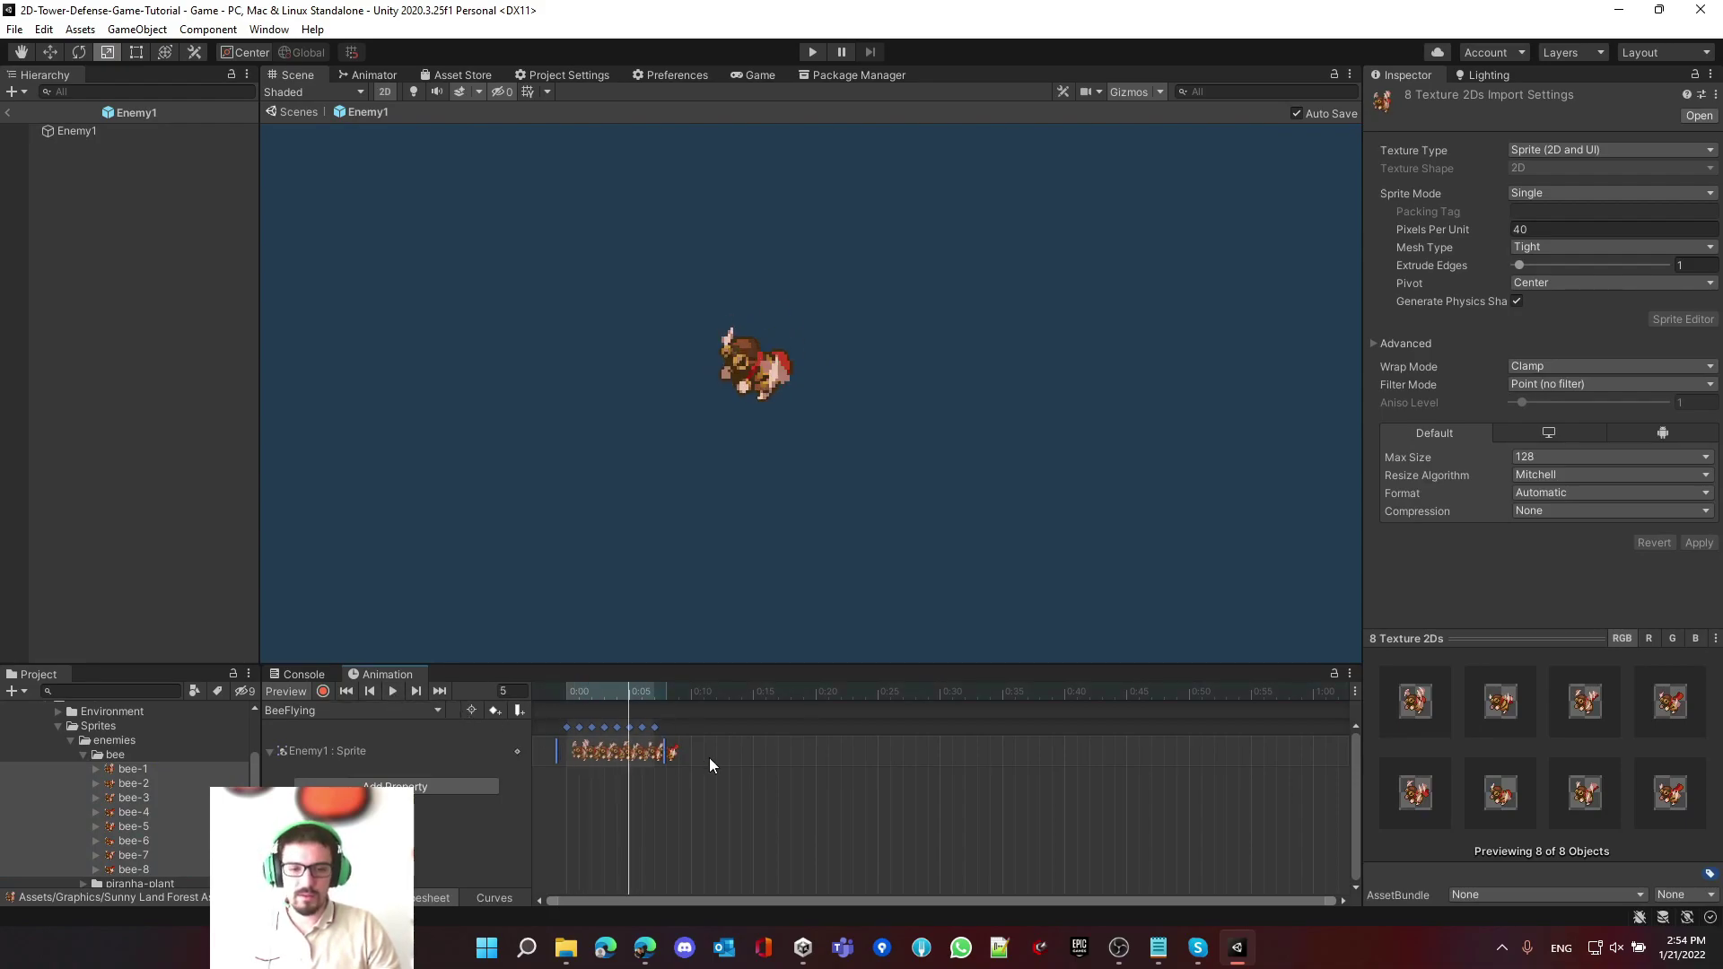
drag(670, 754, 1328, 756)
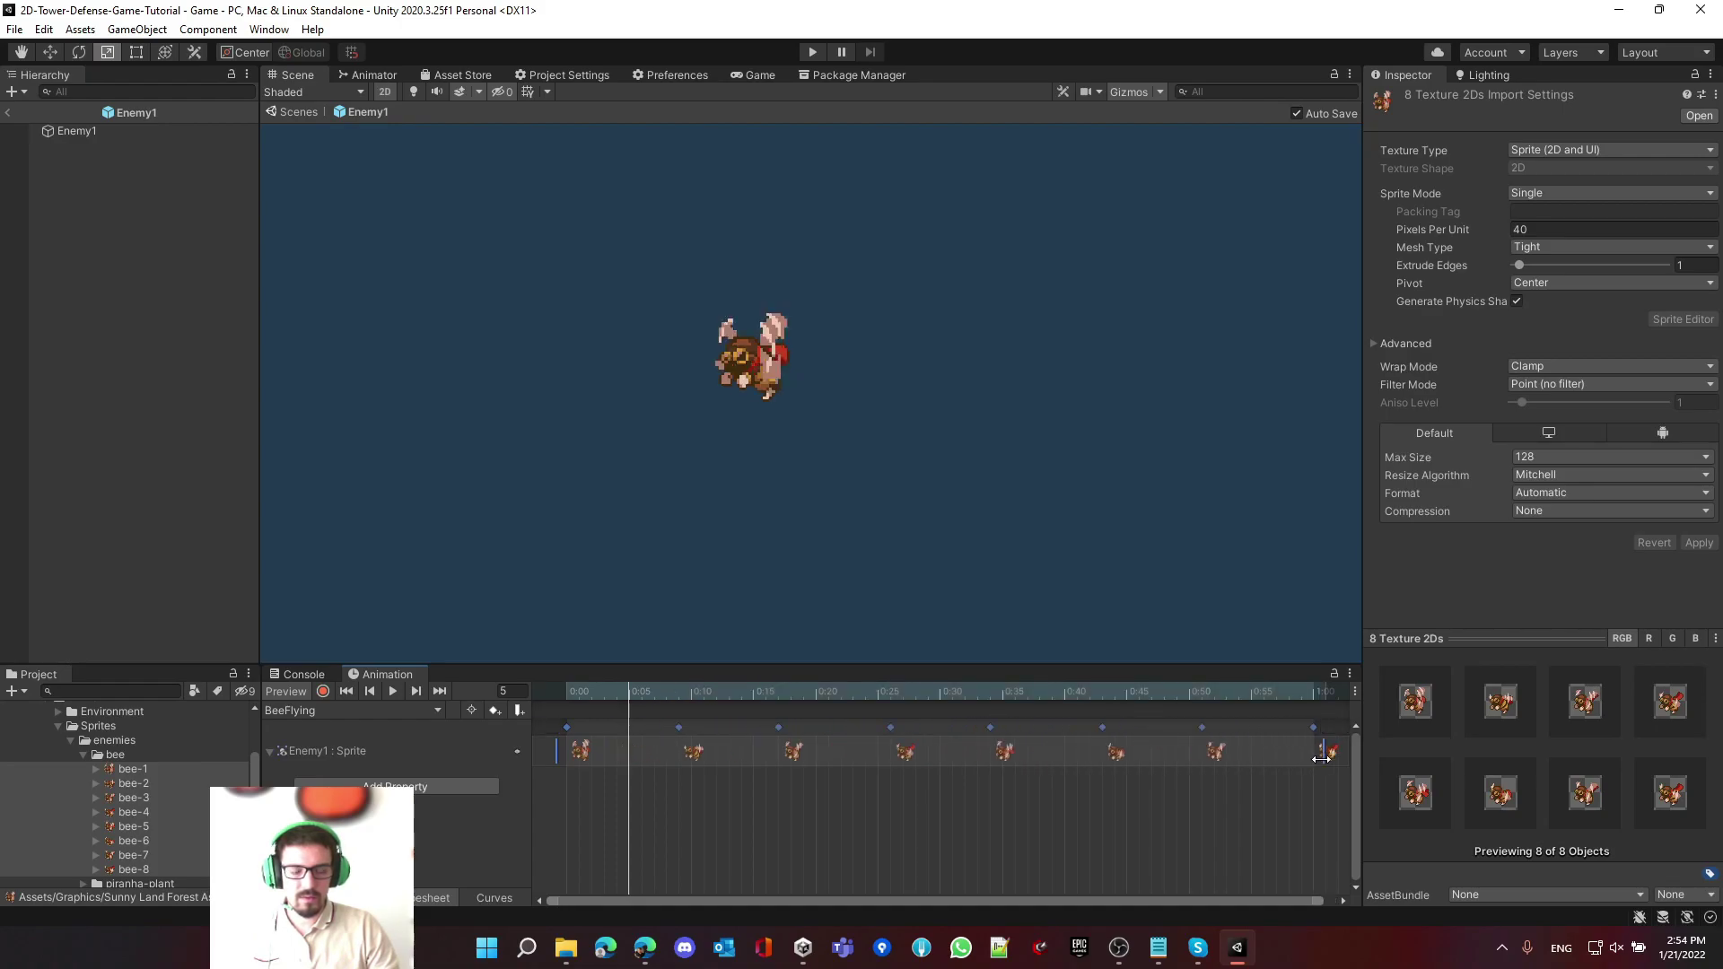
click(391, 691)
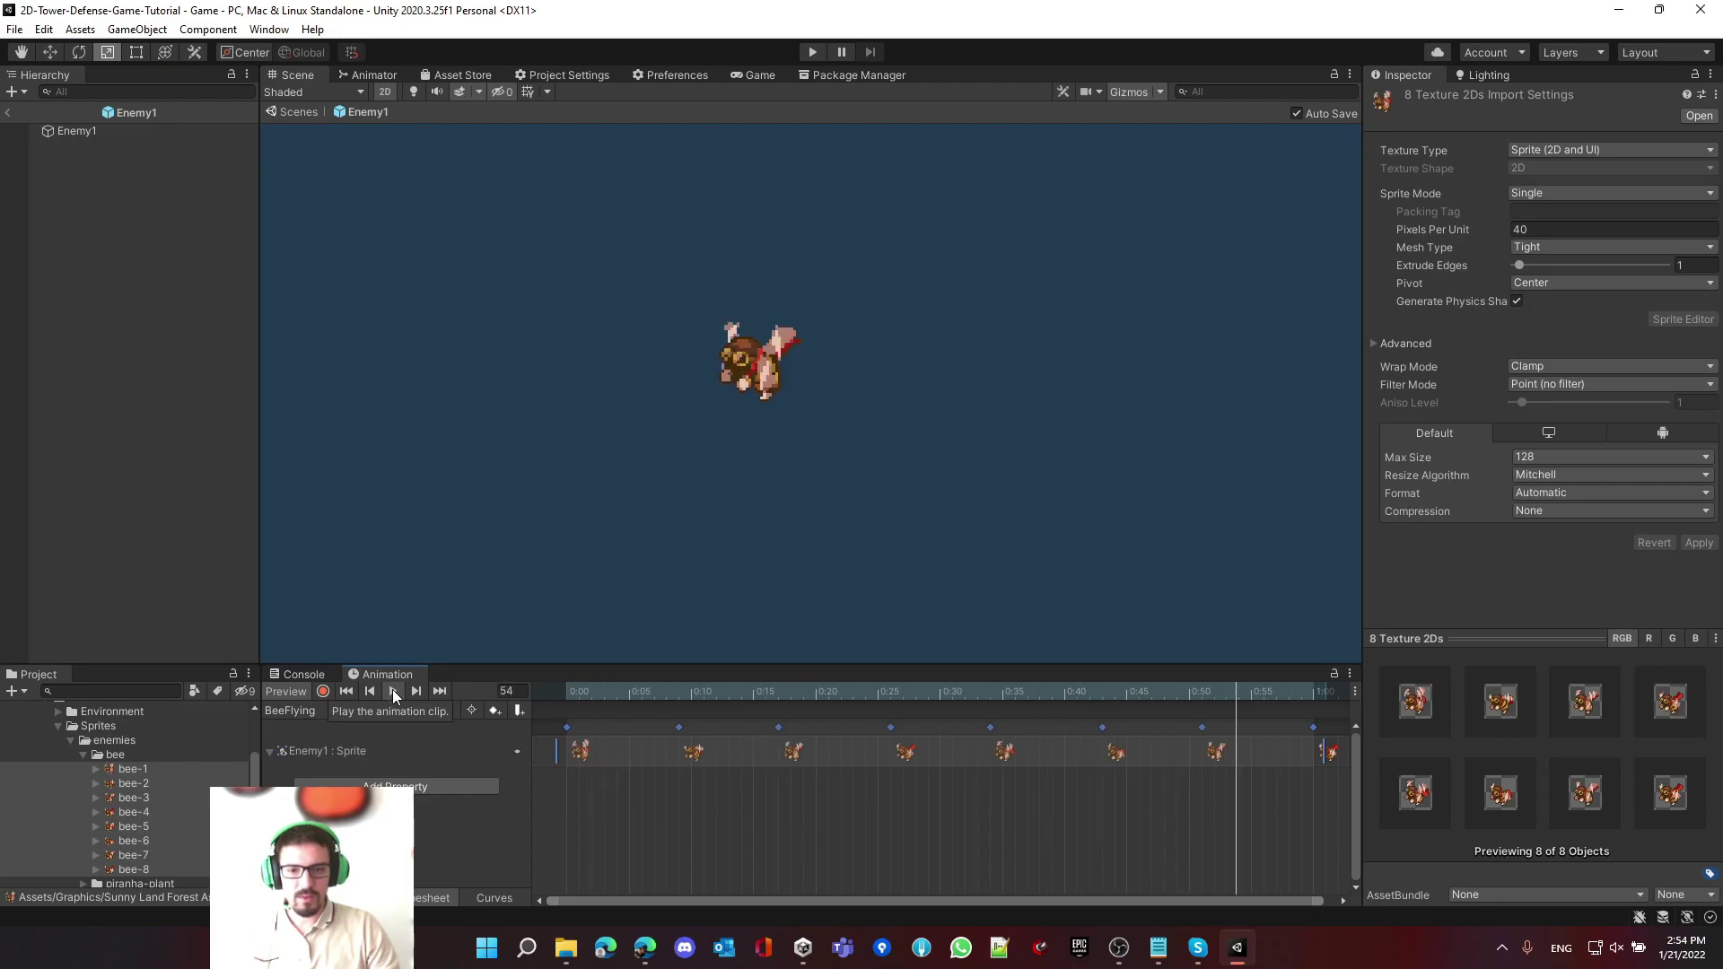
click(391, 690)
click(300, 692)
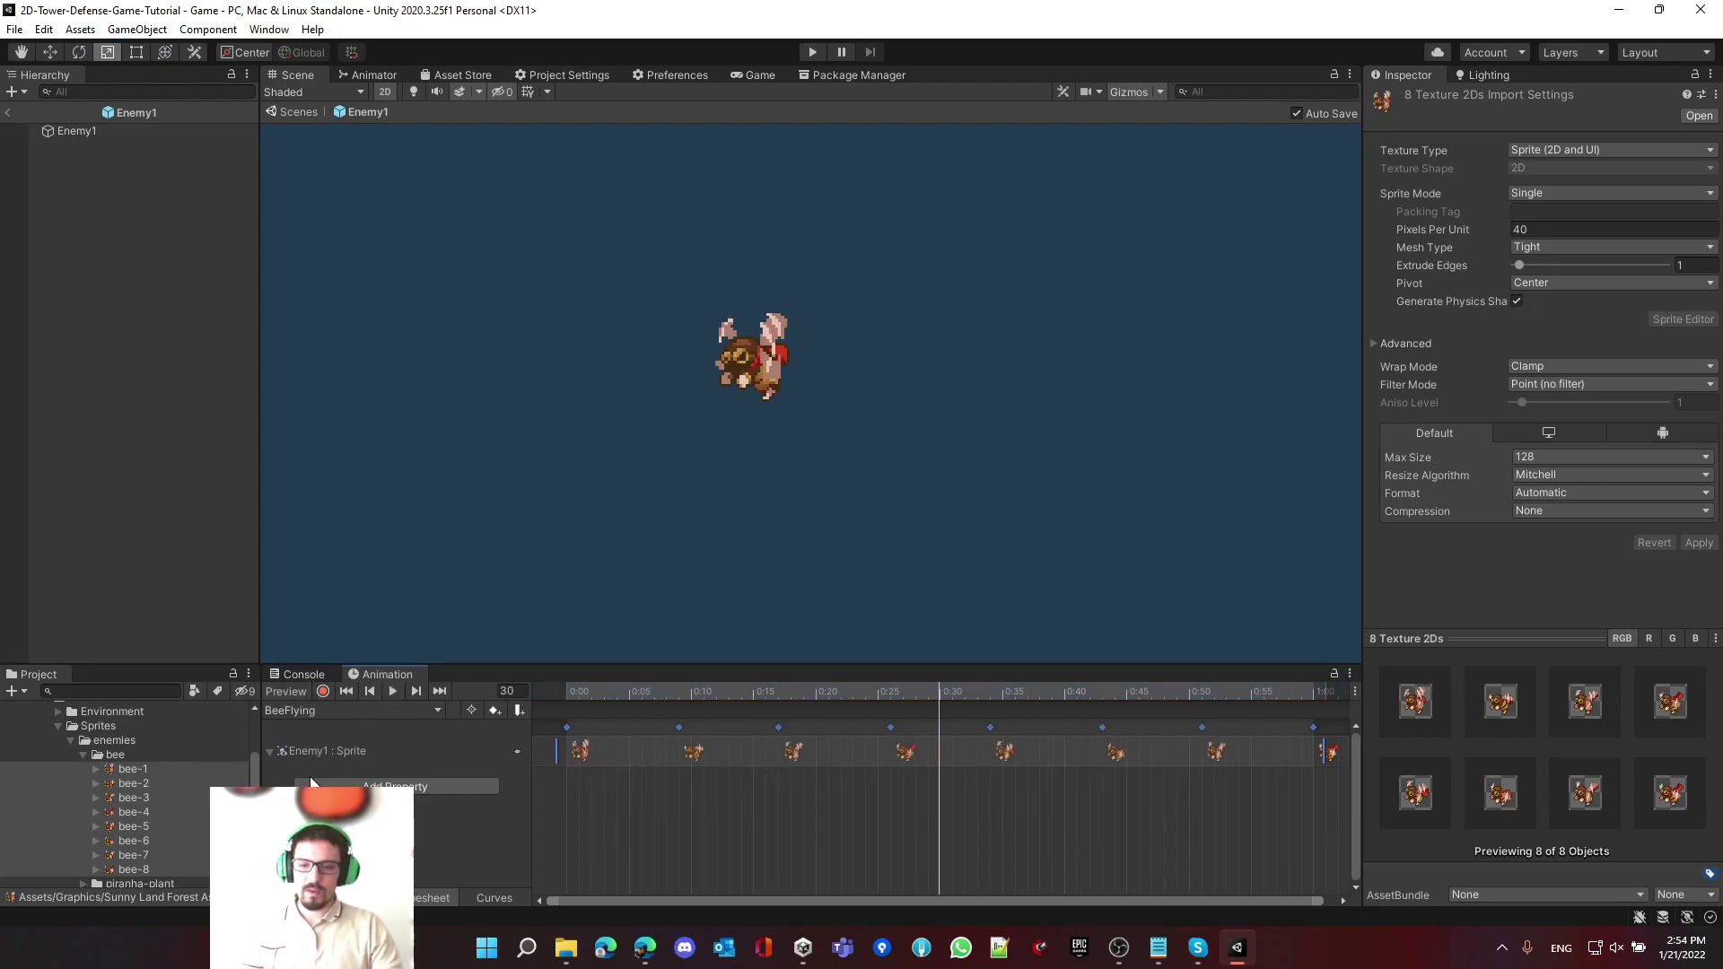
- Switch to the BeeAttack clip and add the Transform Scale property to it
click(325, 710)
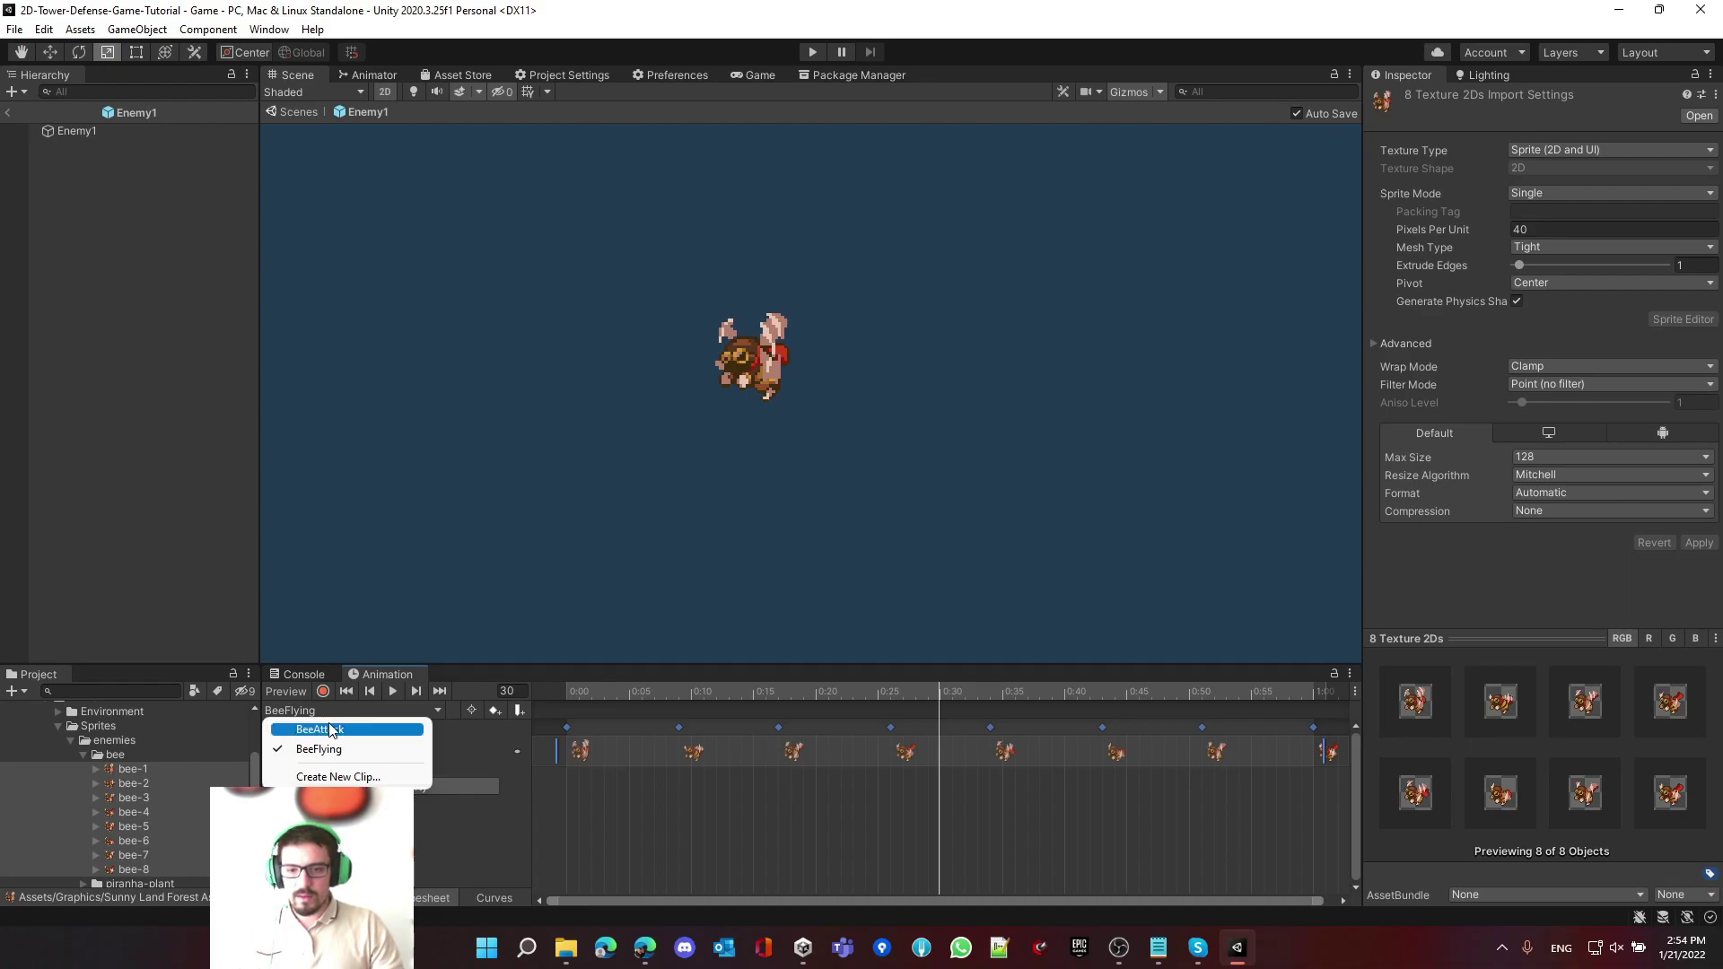
click(324, 745)
click(392, 738)
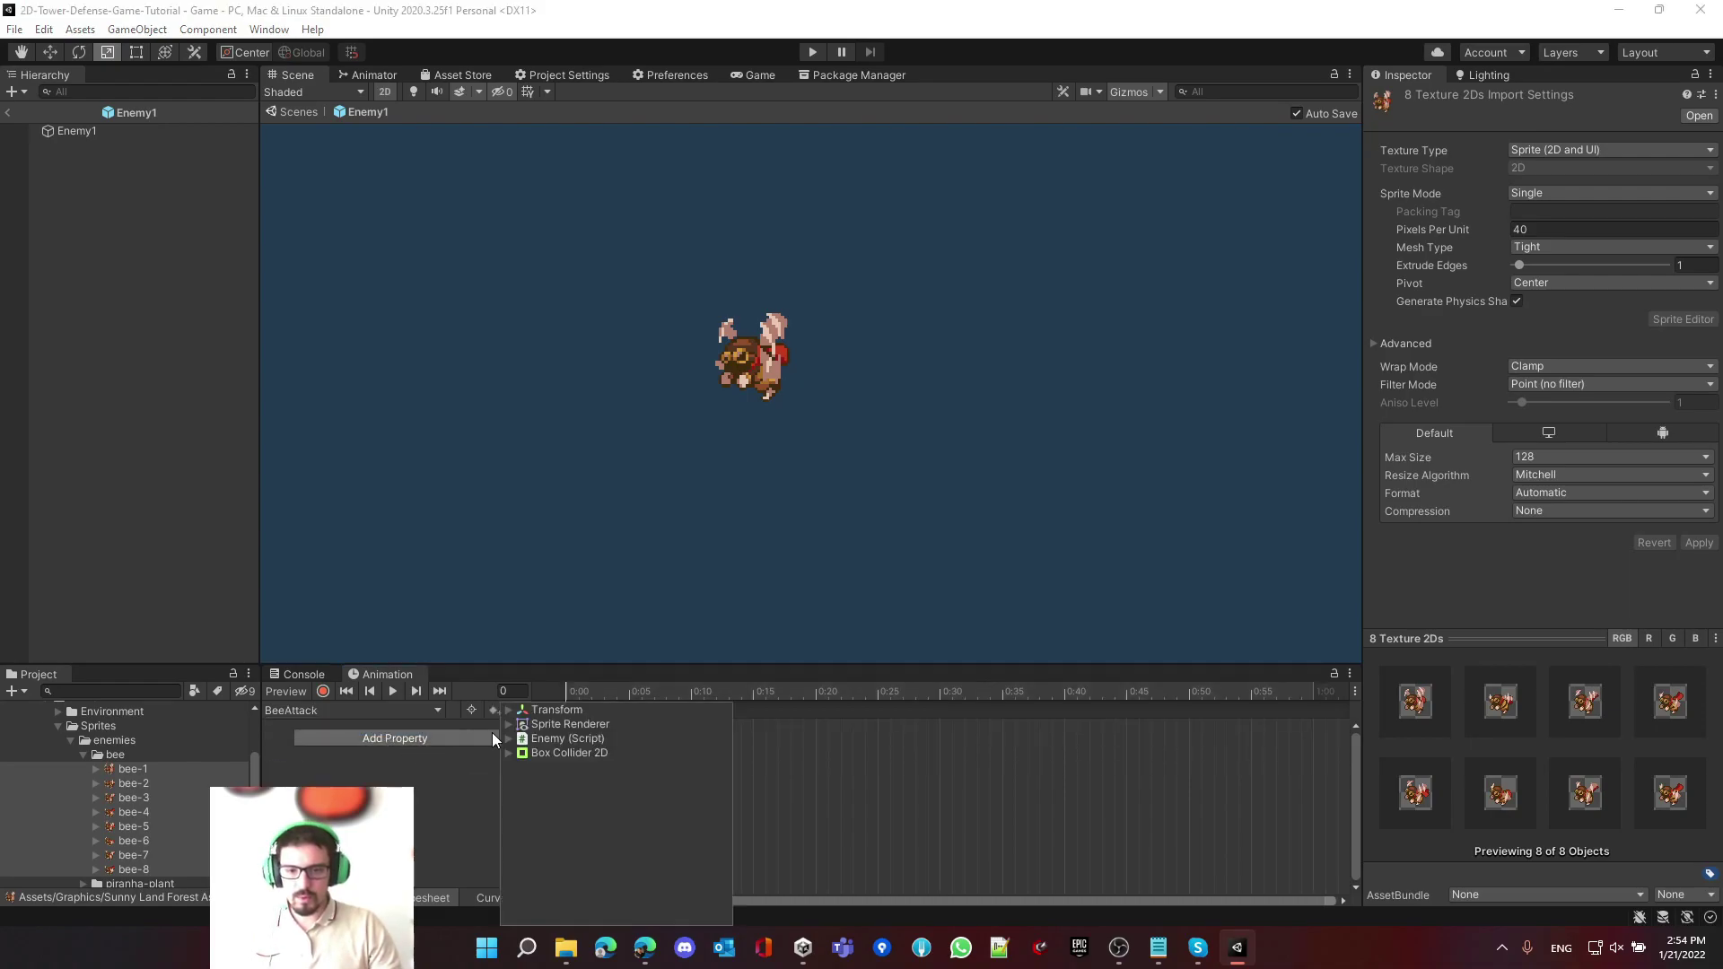
click(509, 710)
click(722, 753)
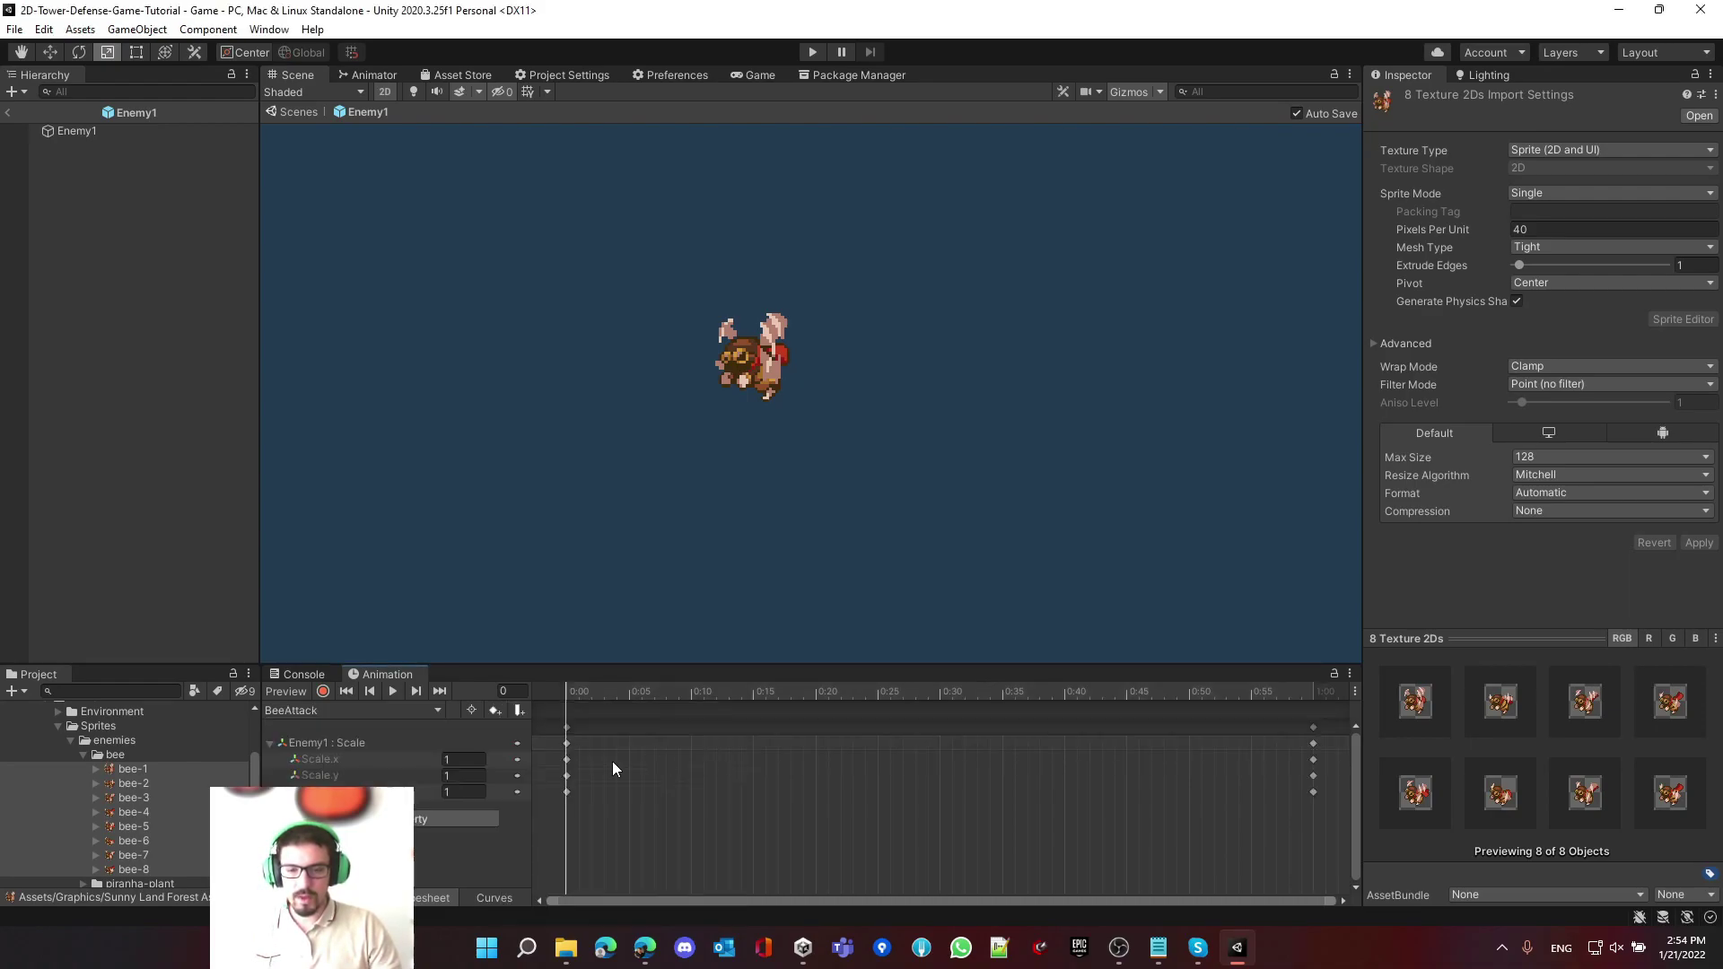
- In BeeAttack, delete the Scale.y and Scale.z keyframes and move the last Scale.x keyframe to frame 30
click(574, 796)
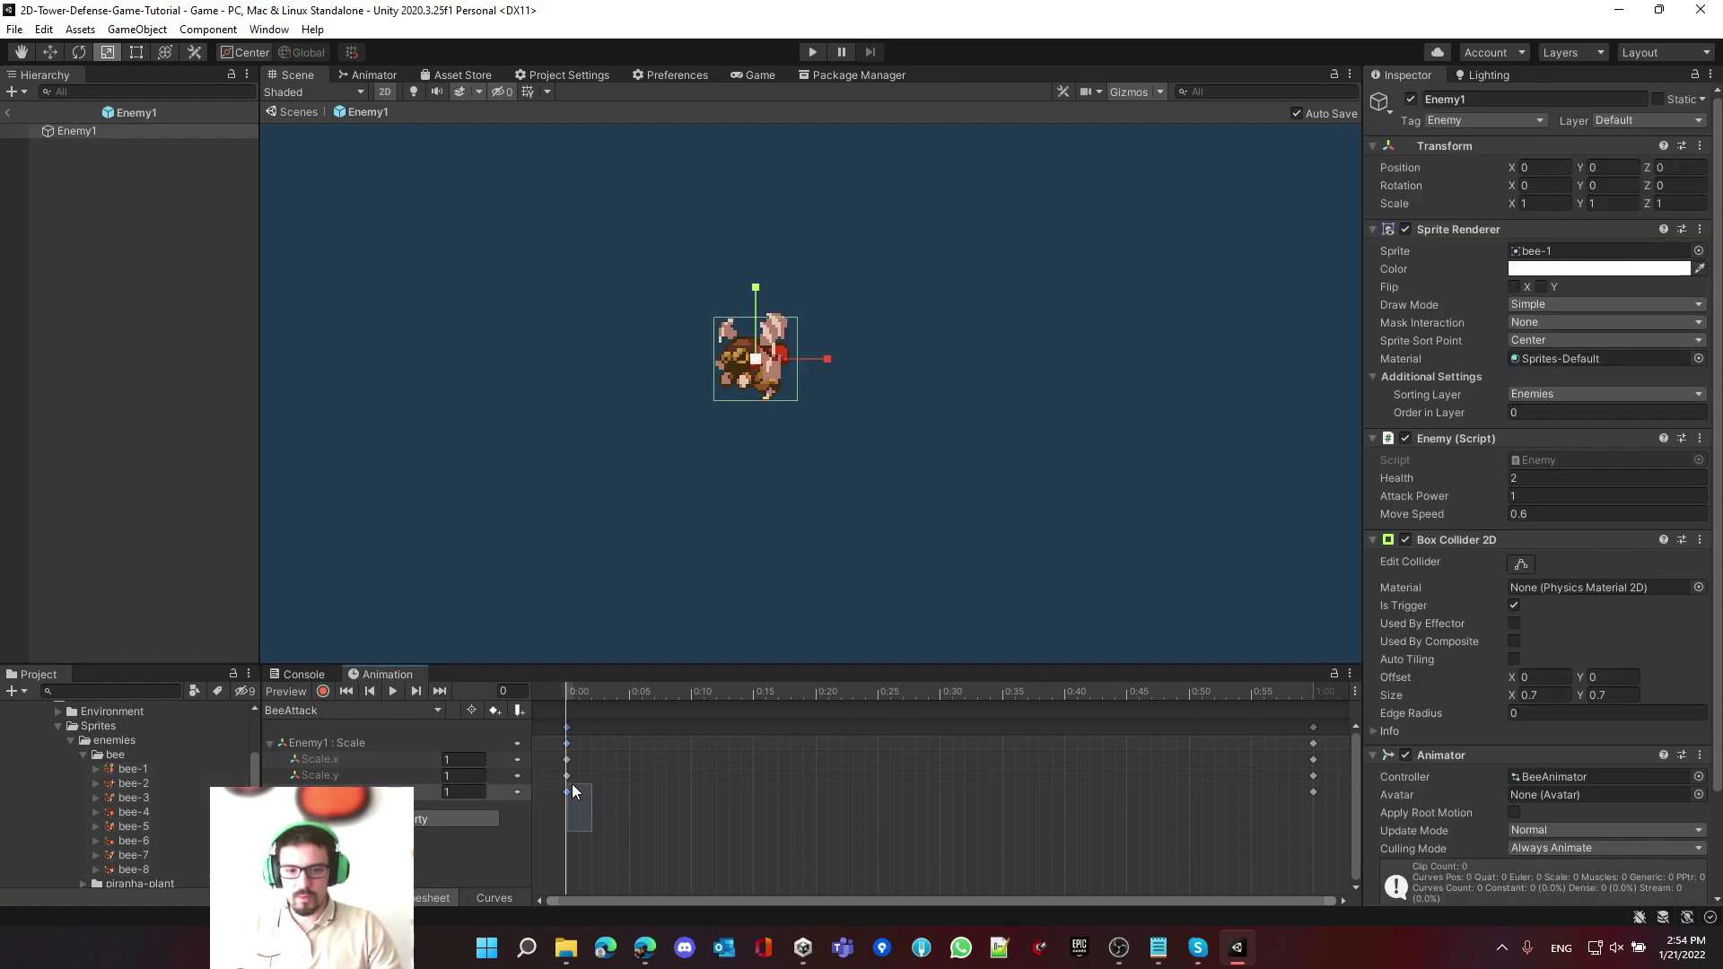
drag(1216, 840, 941, 745)
key(Delete)
- Key BeeAttack's Scale.x at 0.9 on frame 10, add another Scale.x keyframe on frame 15, and play the clip
drag(851, 691, 696, 691)
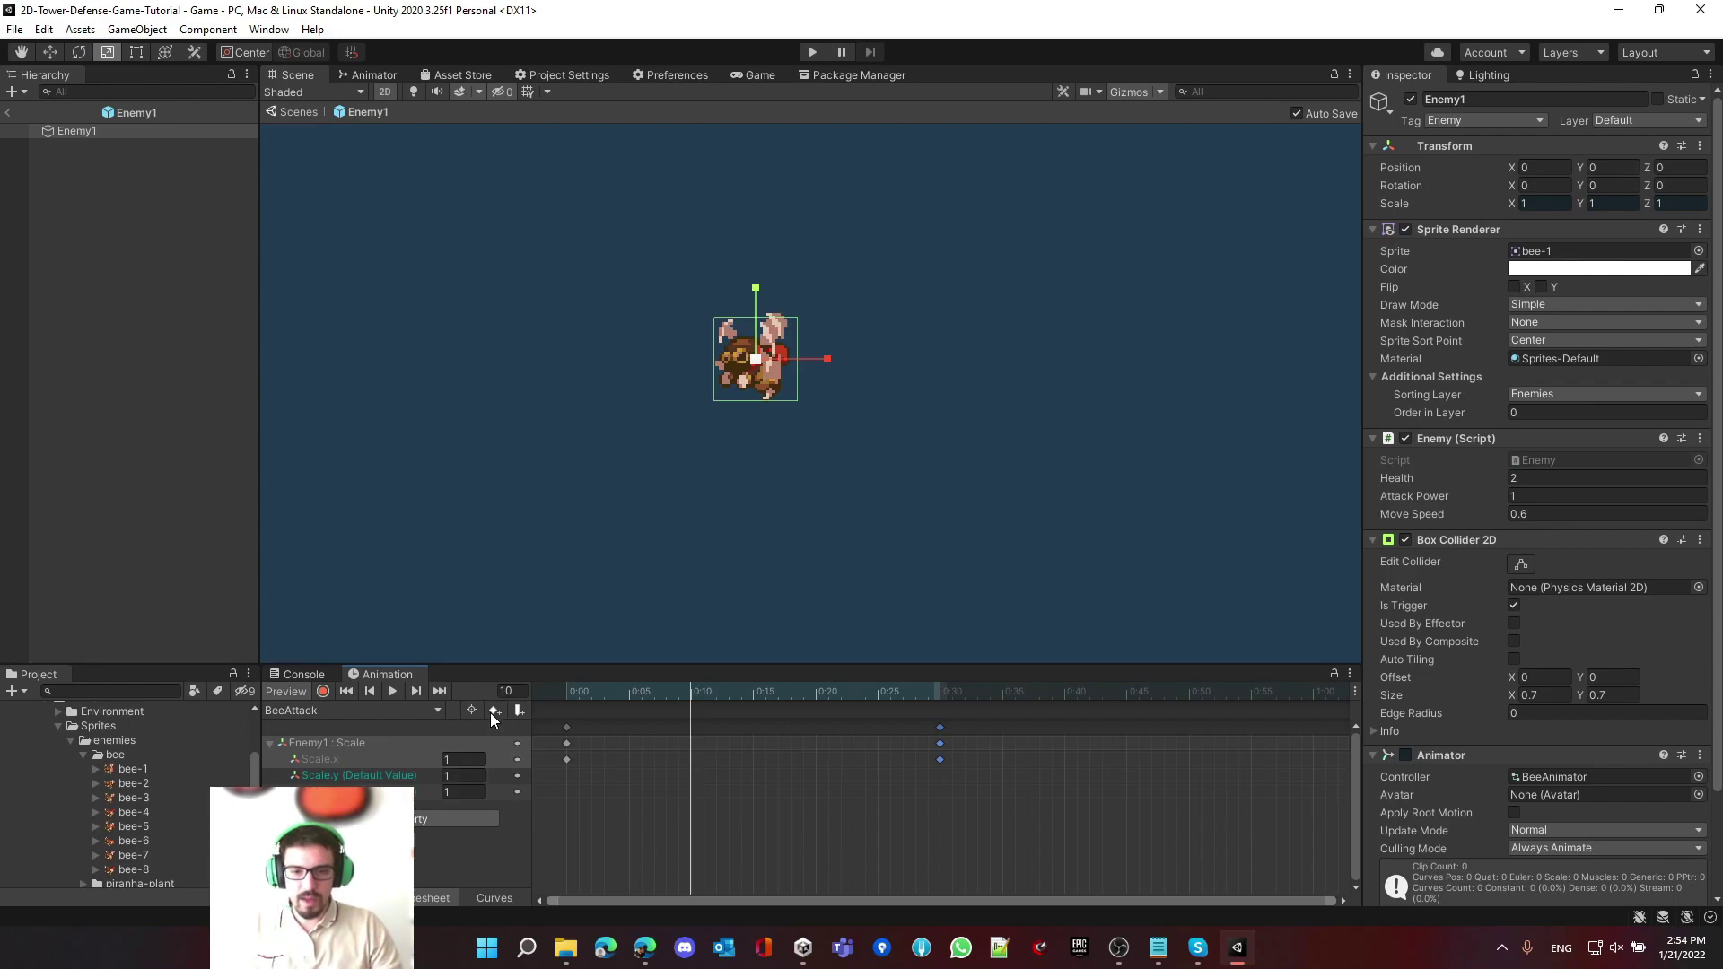
text(.9)
drag(706, 709, 460, 711)
text(1)
key(Return)
click(392, 693)
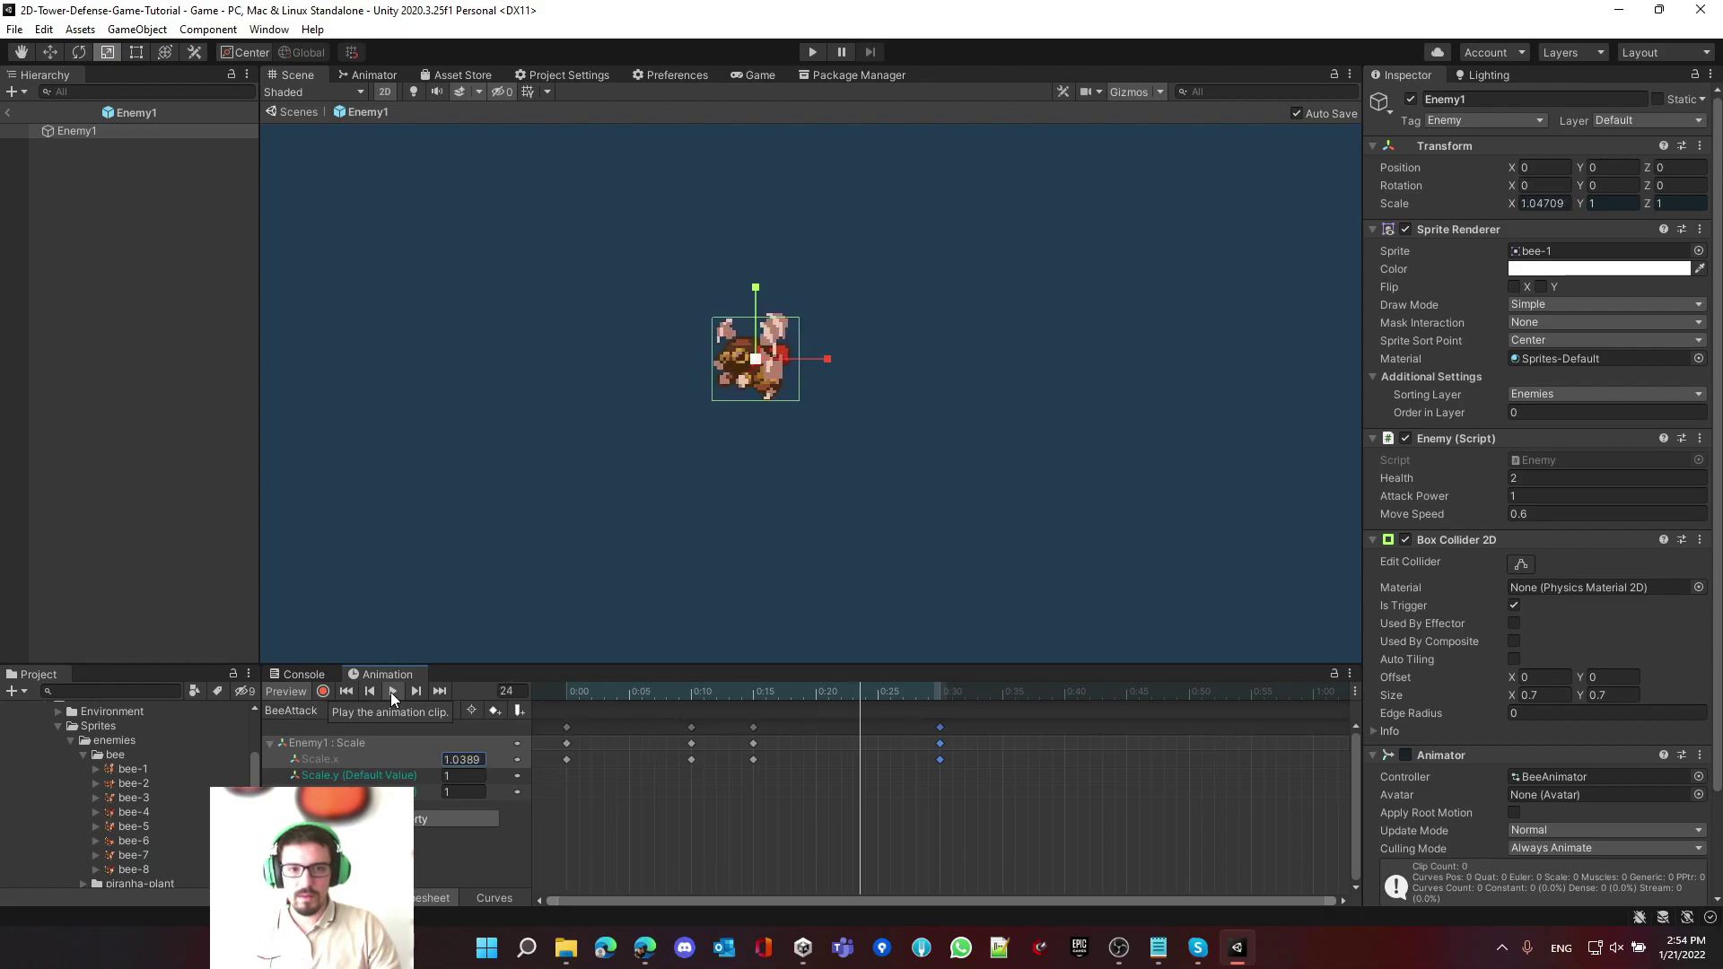
click(394, 700)
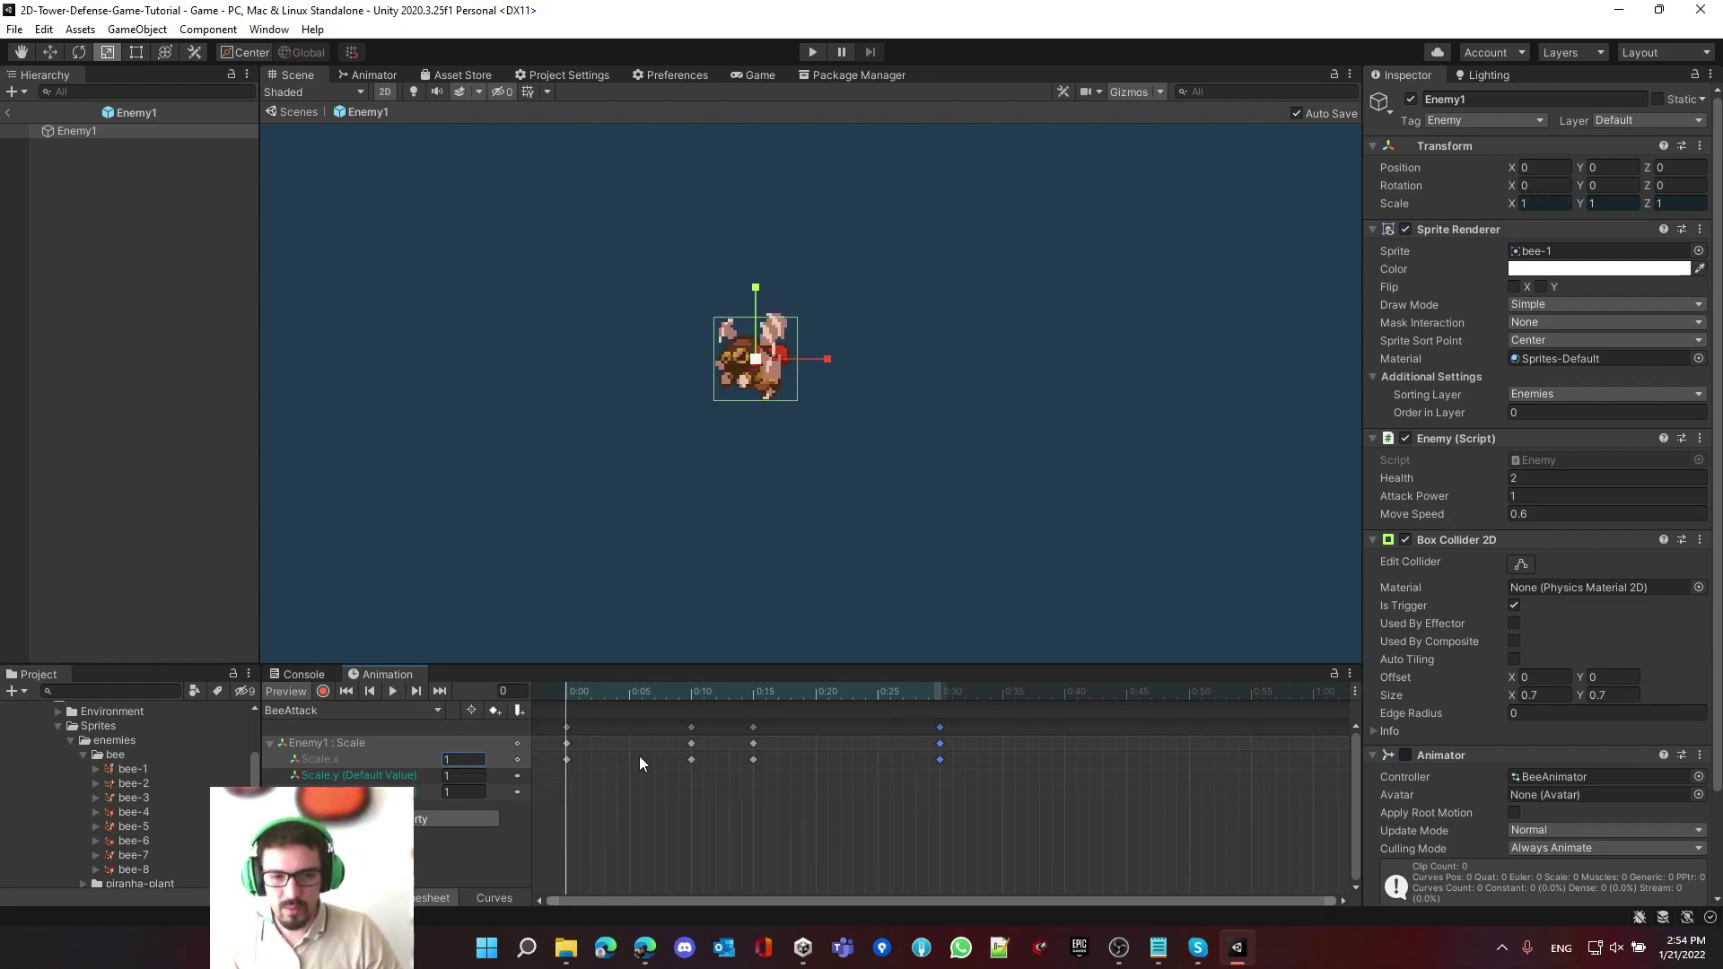
- Turn off the animation preview, collapse the bee sprite folder, and leave the Enemy1 prefab for the Game scene
click(285, 692)
click(88, 756)
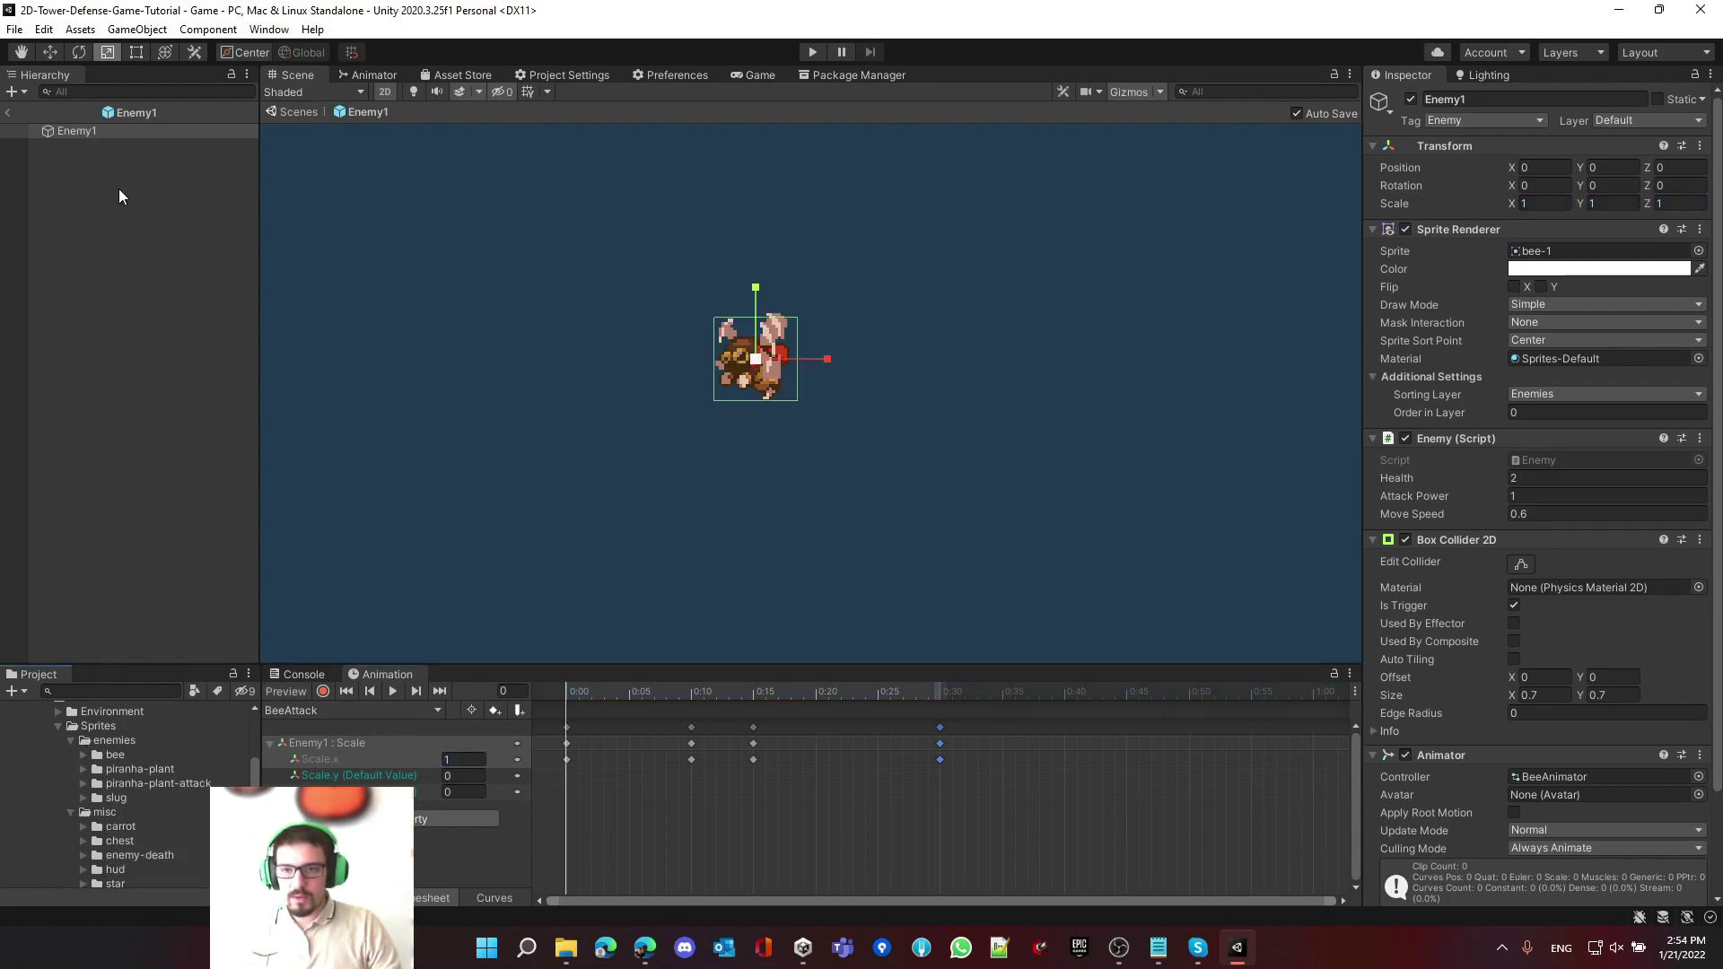
click(23, 114)
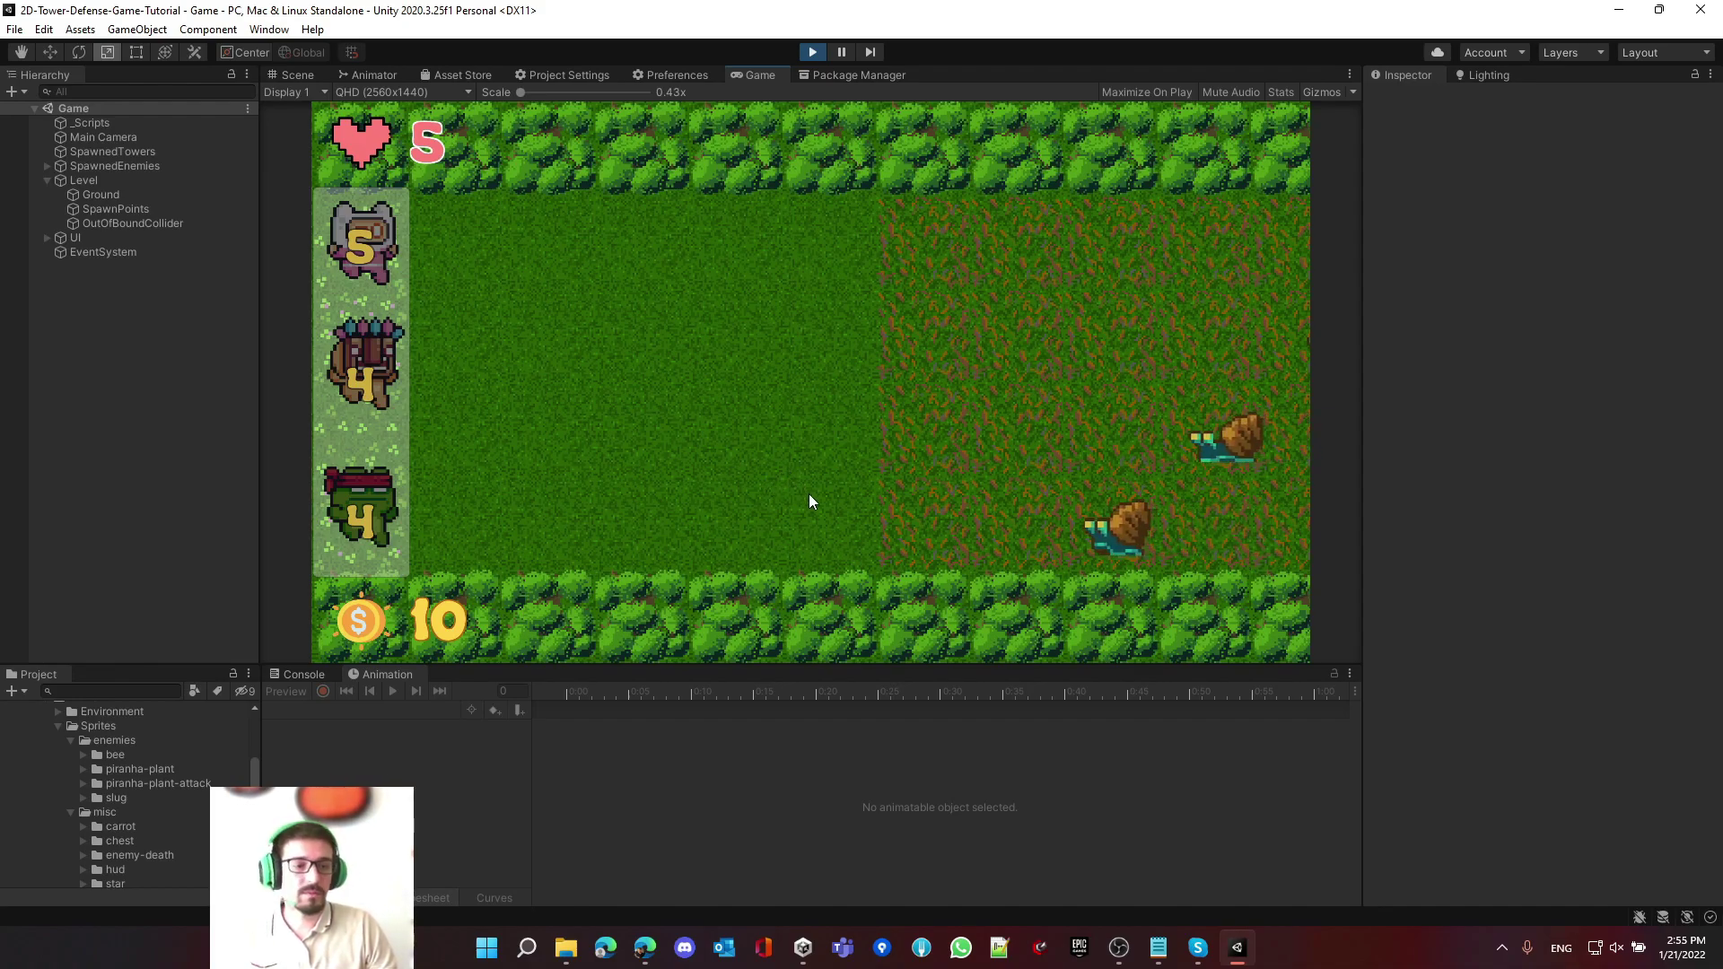
- Test the running game by placing towers in the uppermost and lowest lanes, check the Console, and stop the game
click(363, 240)
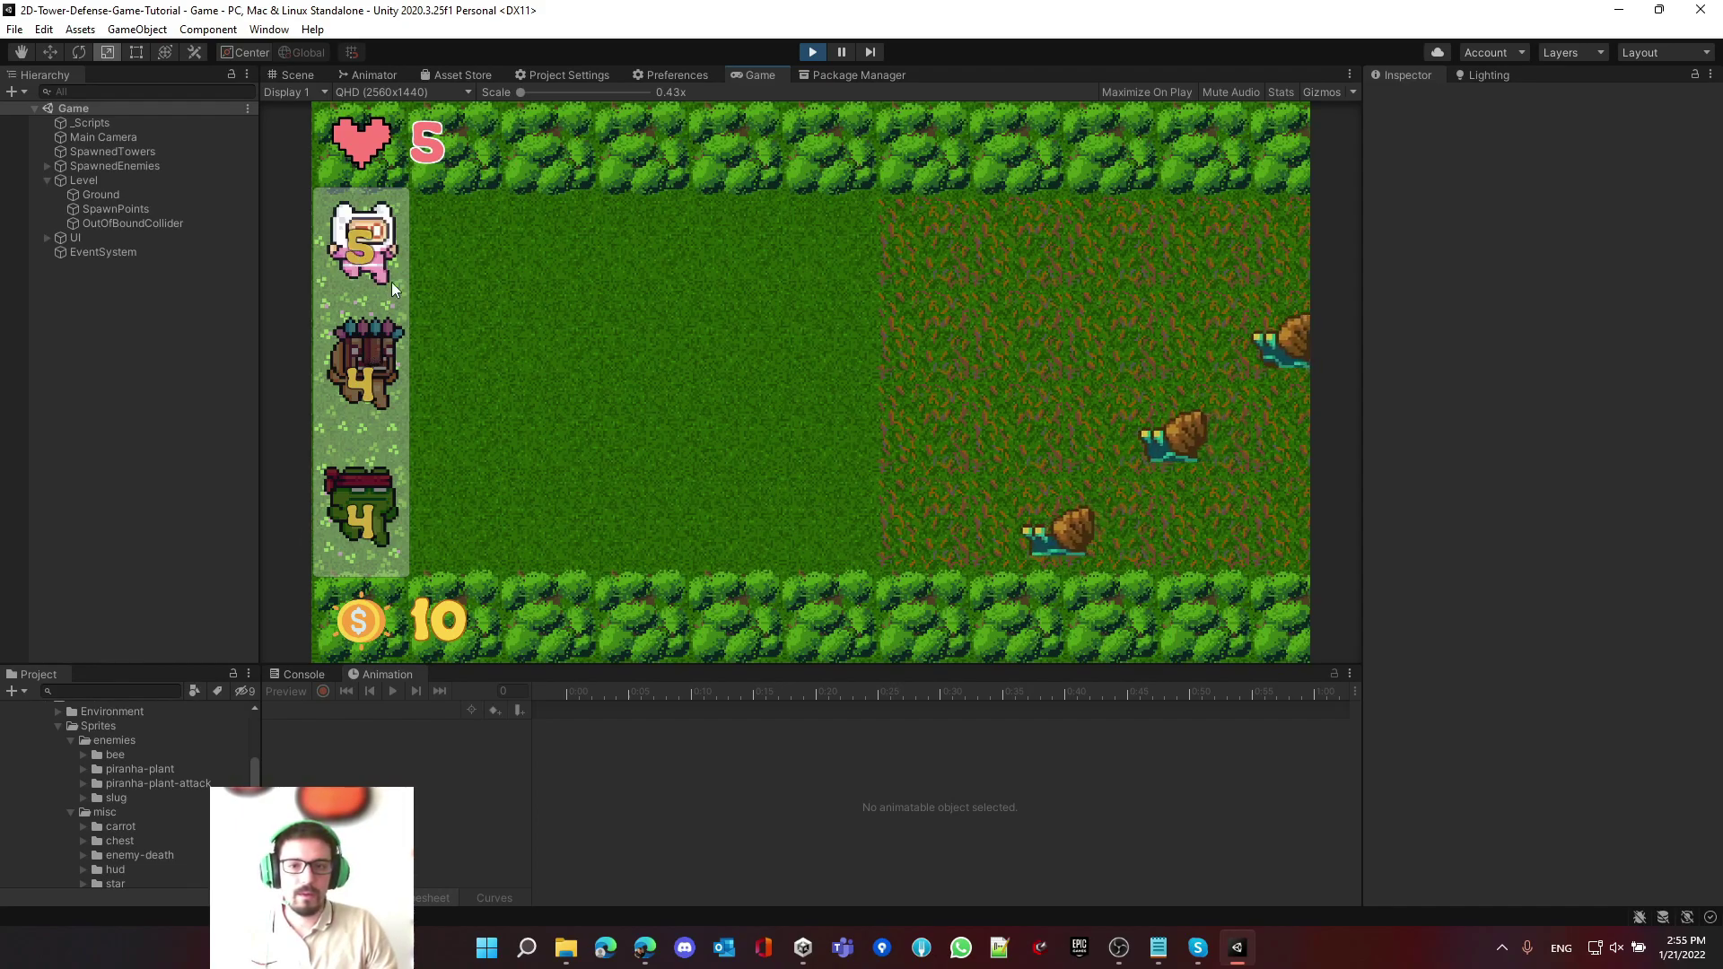
click(456, 247)
click(824, 530)
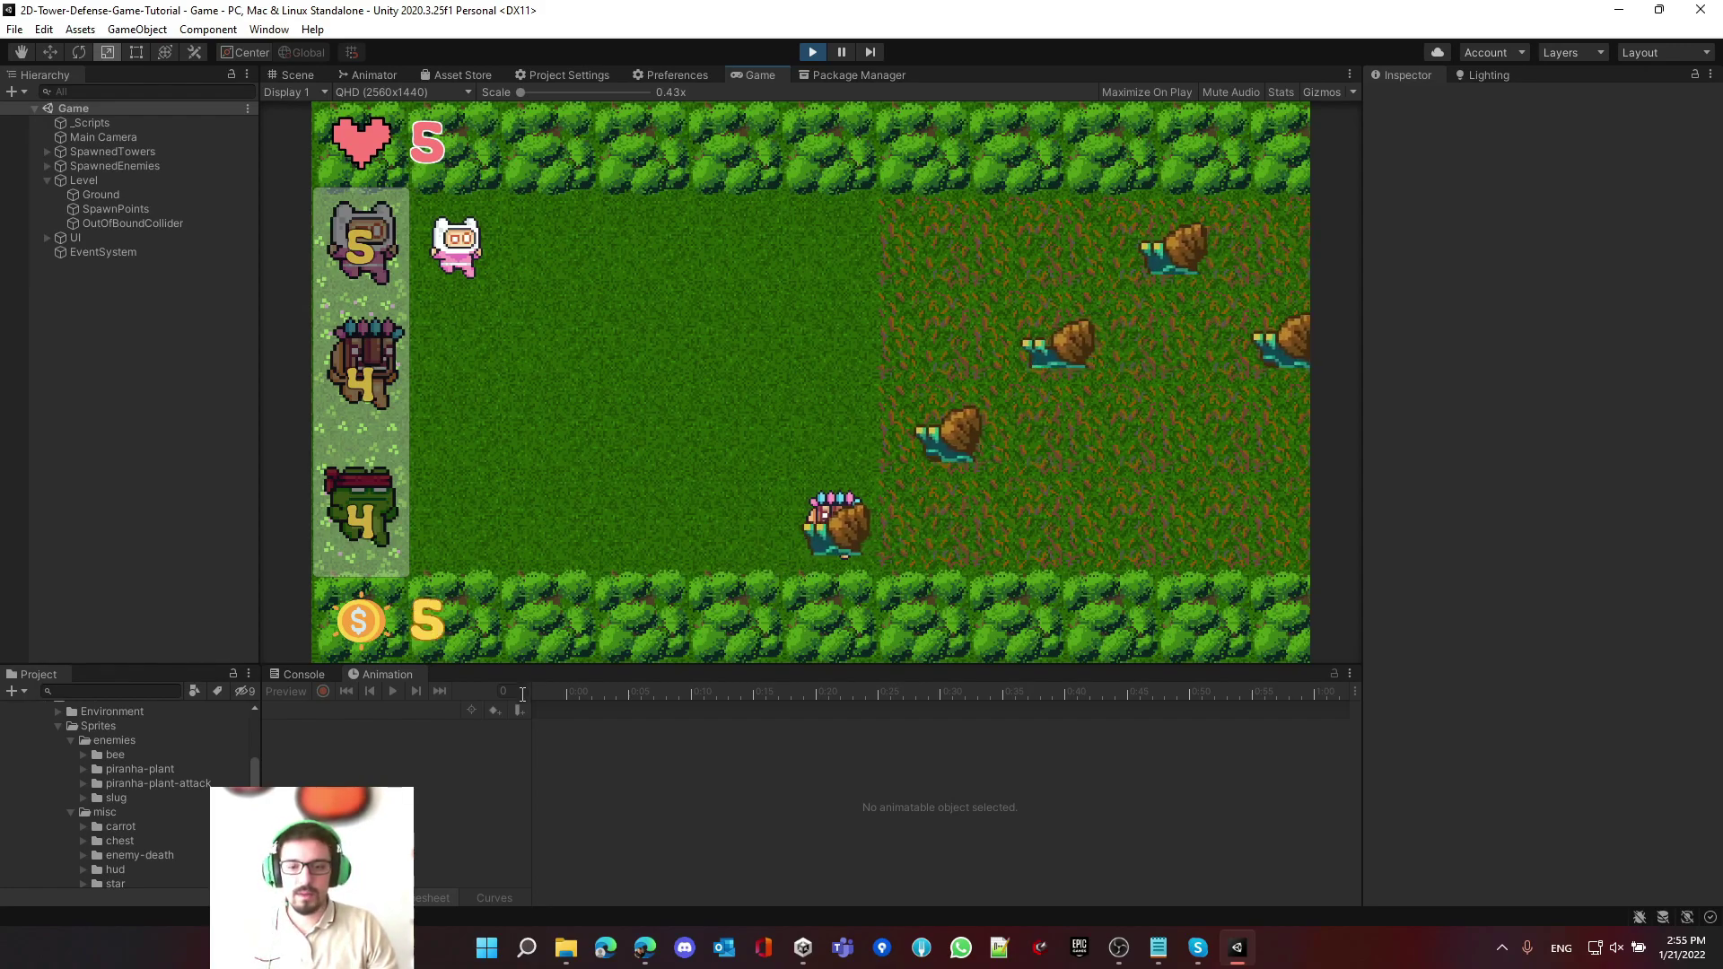
click(301, 675)
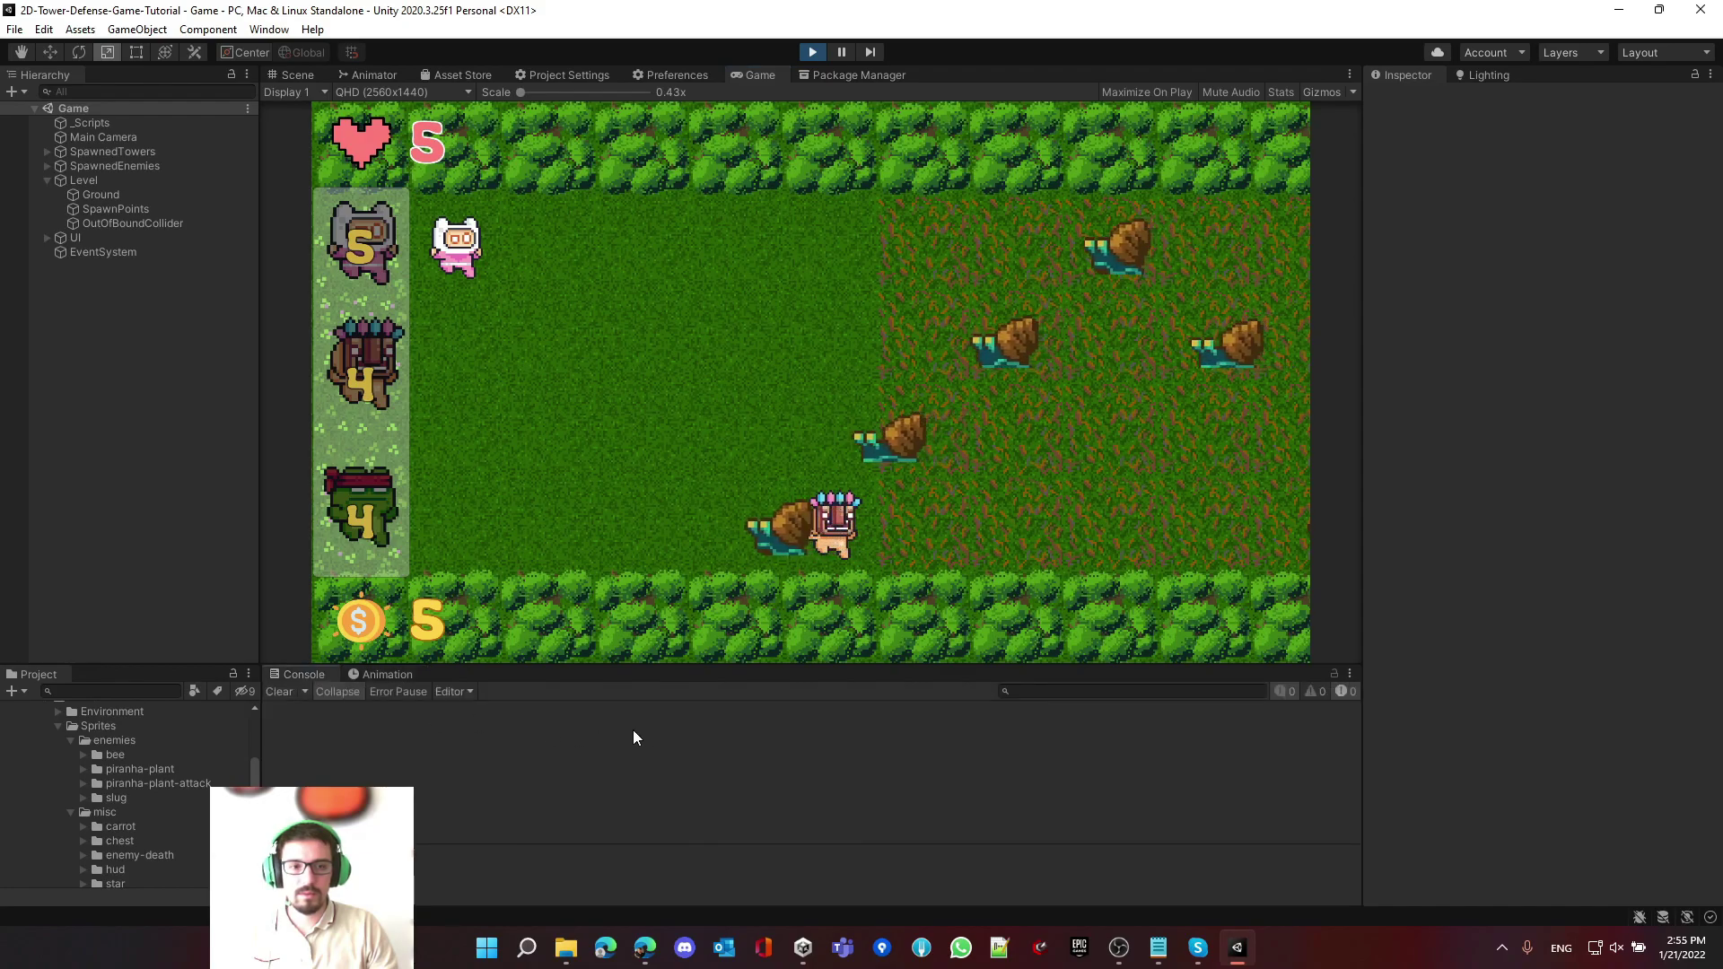
click(812, 52)
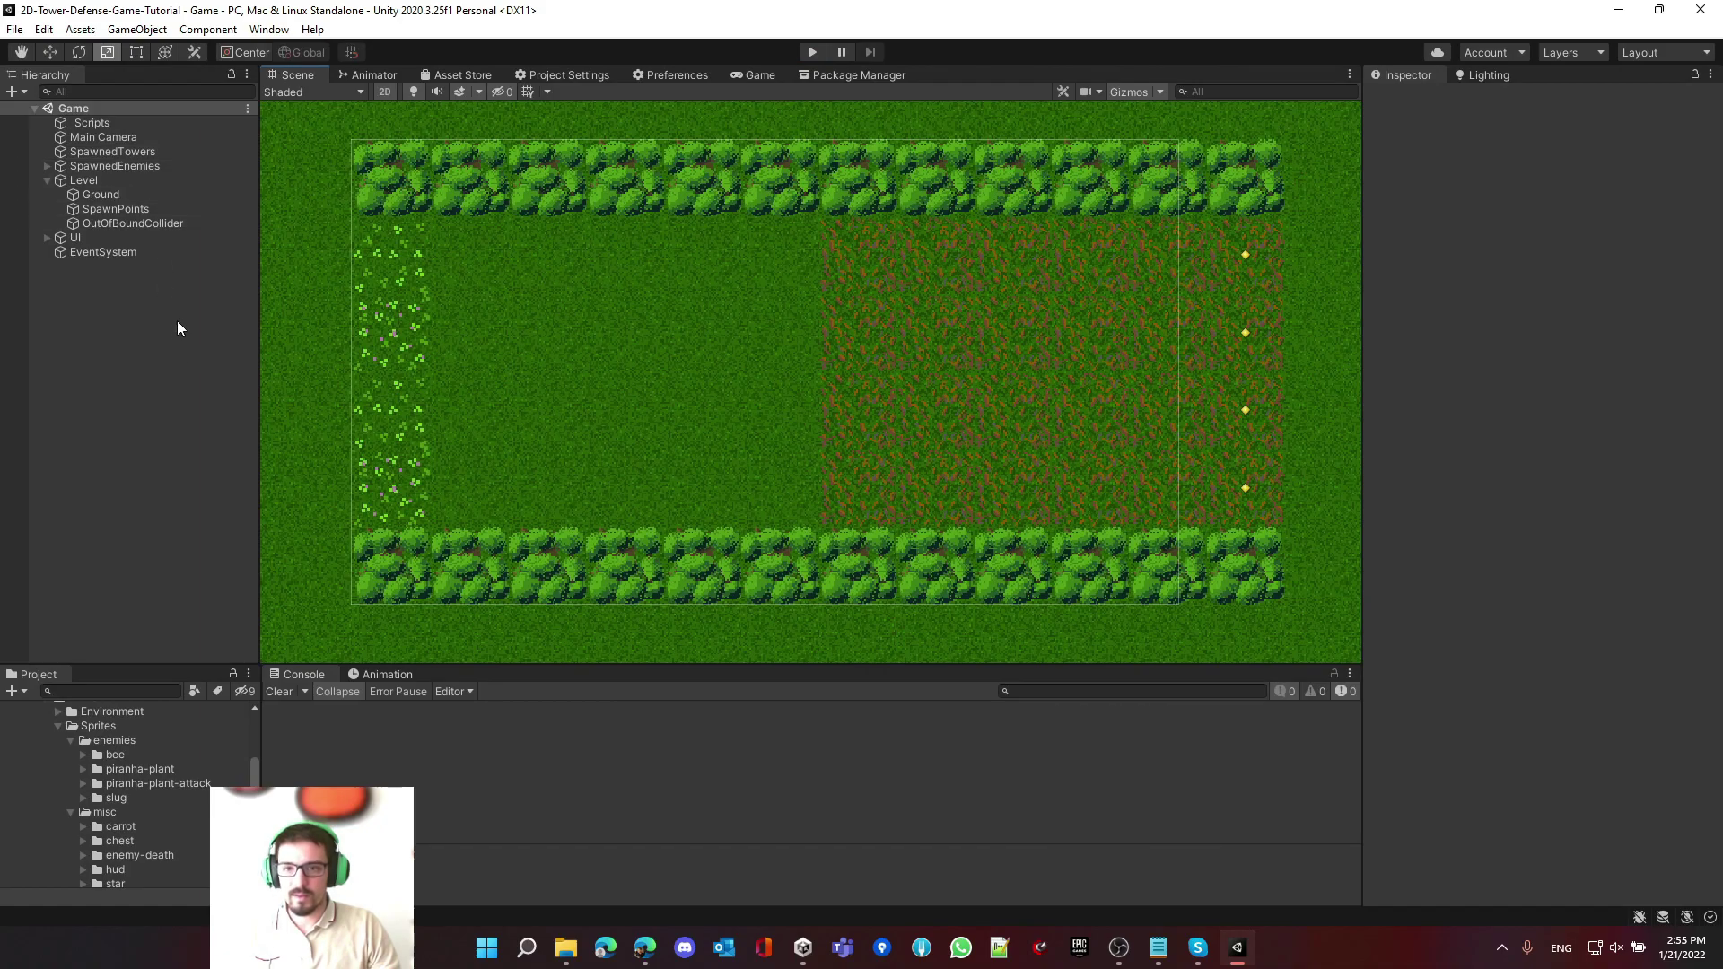
- Add the Enemy1 prefab from the Prefabs folder to the Game scene and run the game
scroll(142, 802, down, 10)
click(89, 800)
drag(89, 800, 163, 397)
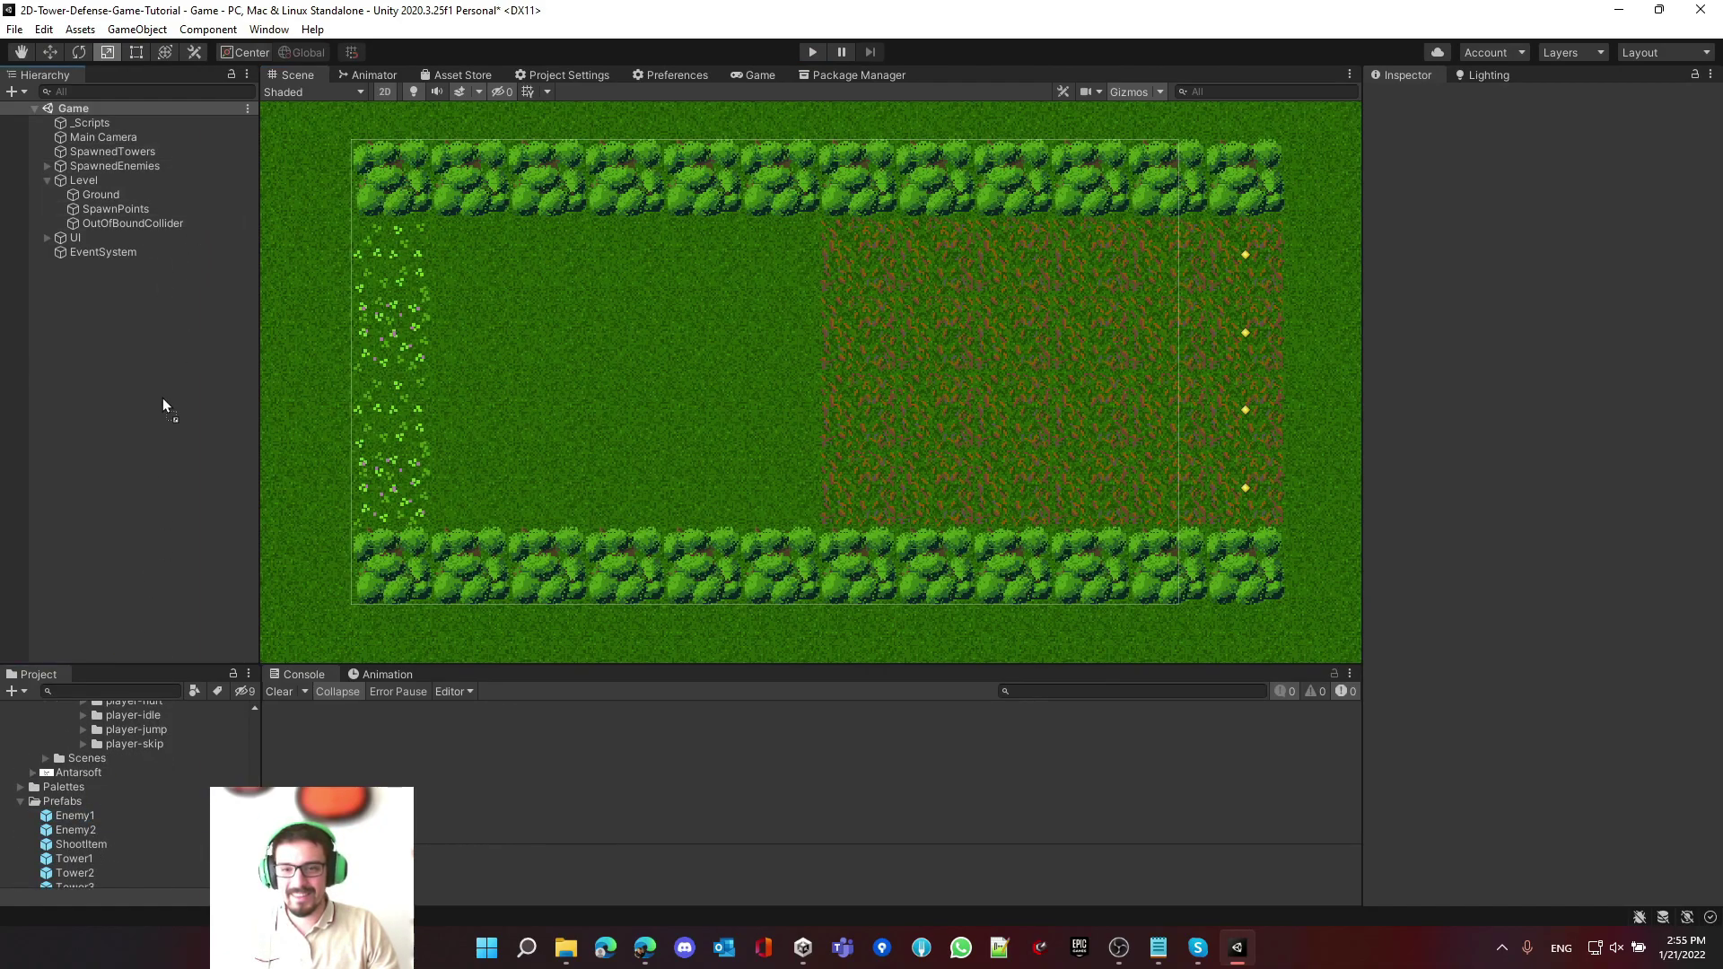
click(806, 54)
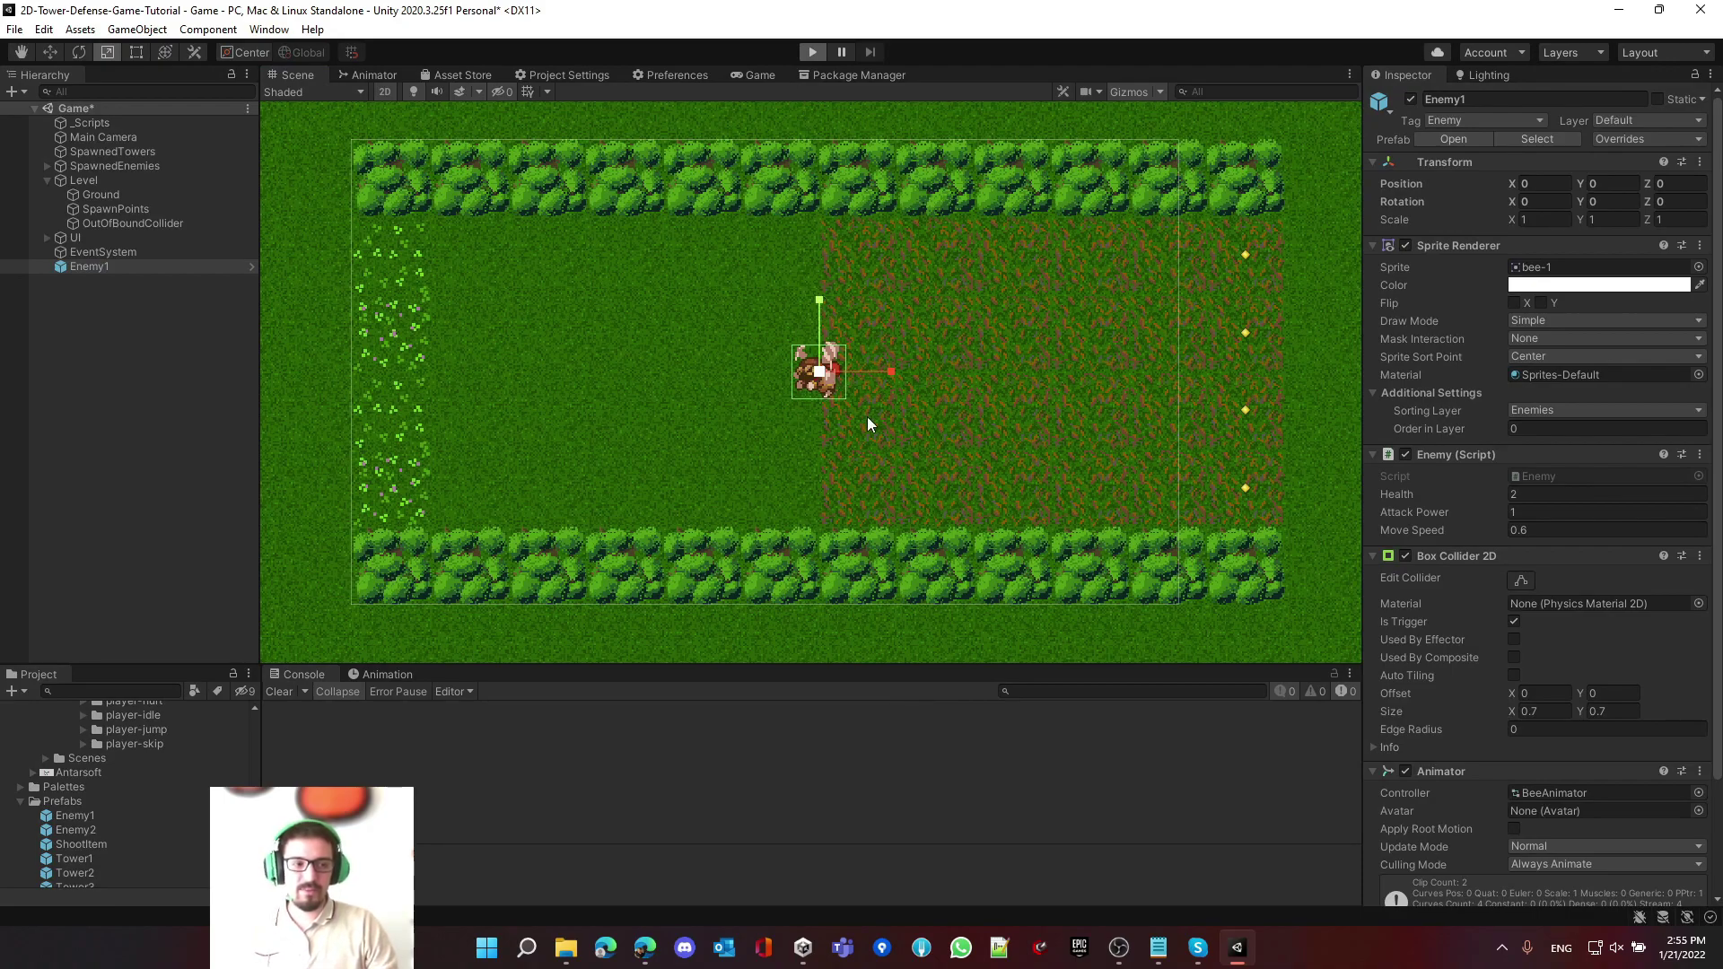